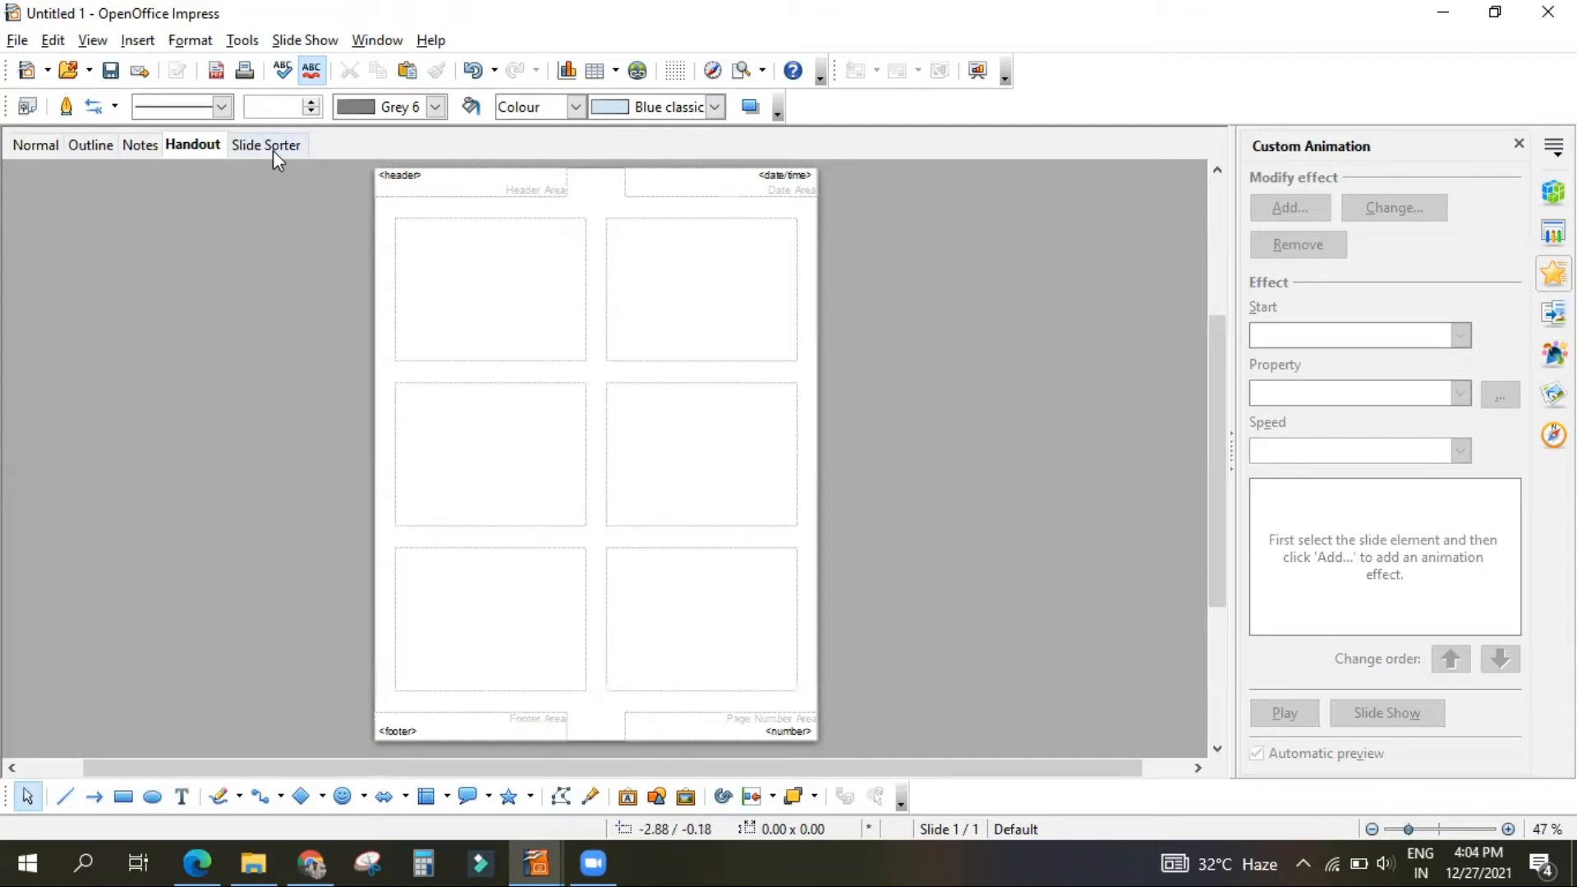
{"action": "left_click", "coordinate": [244, 71]}
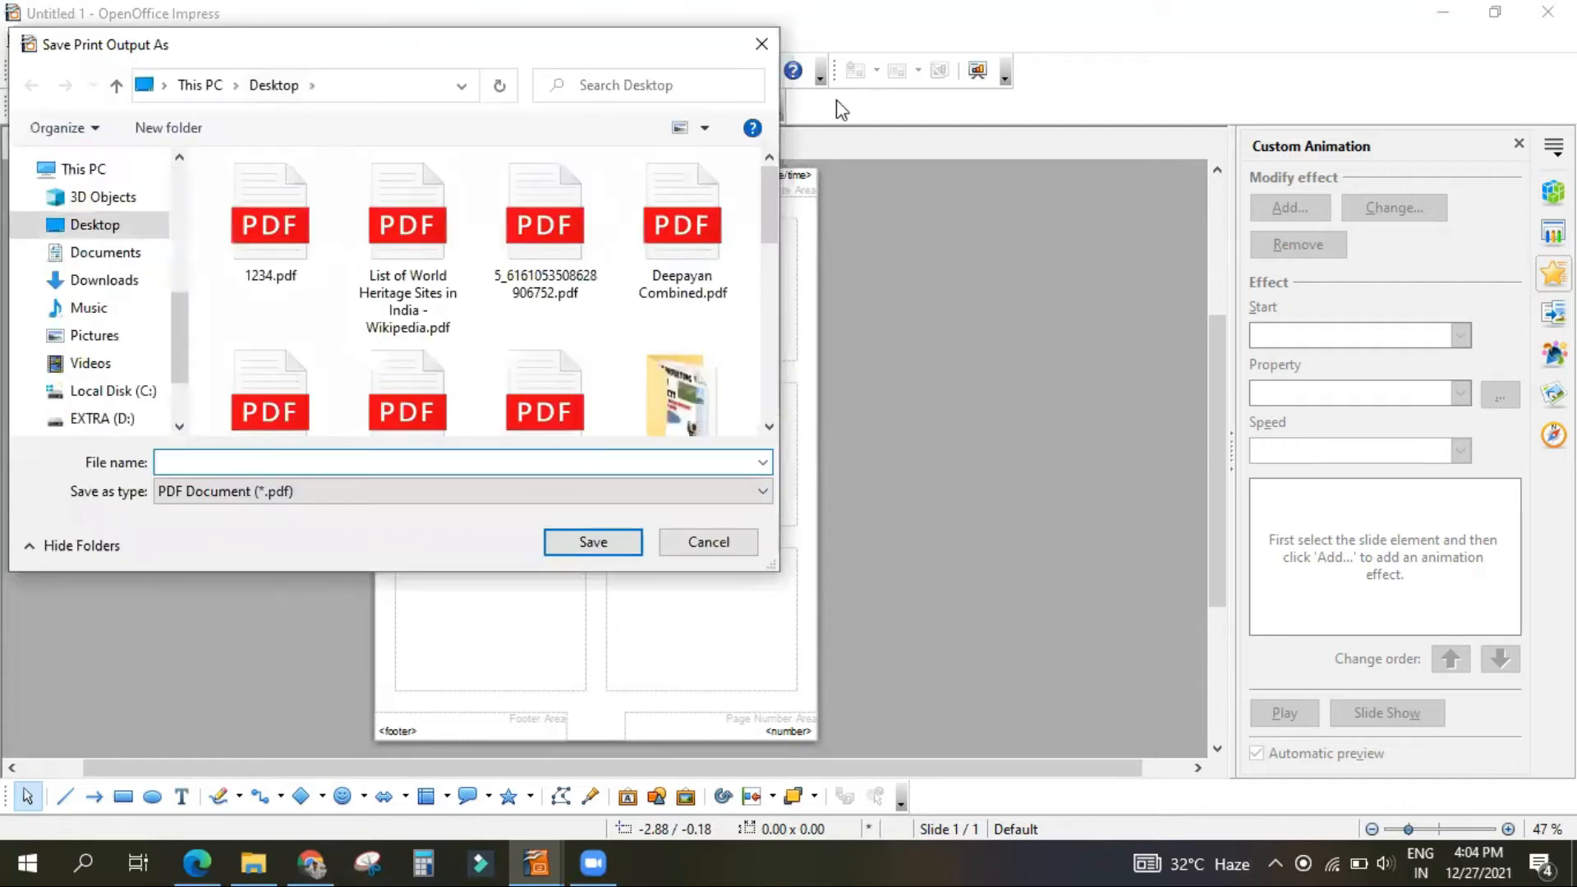
{"action": "left_click", "coordinate": [746, 43]}
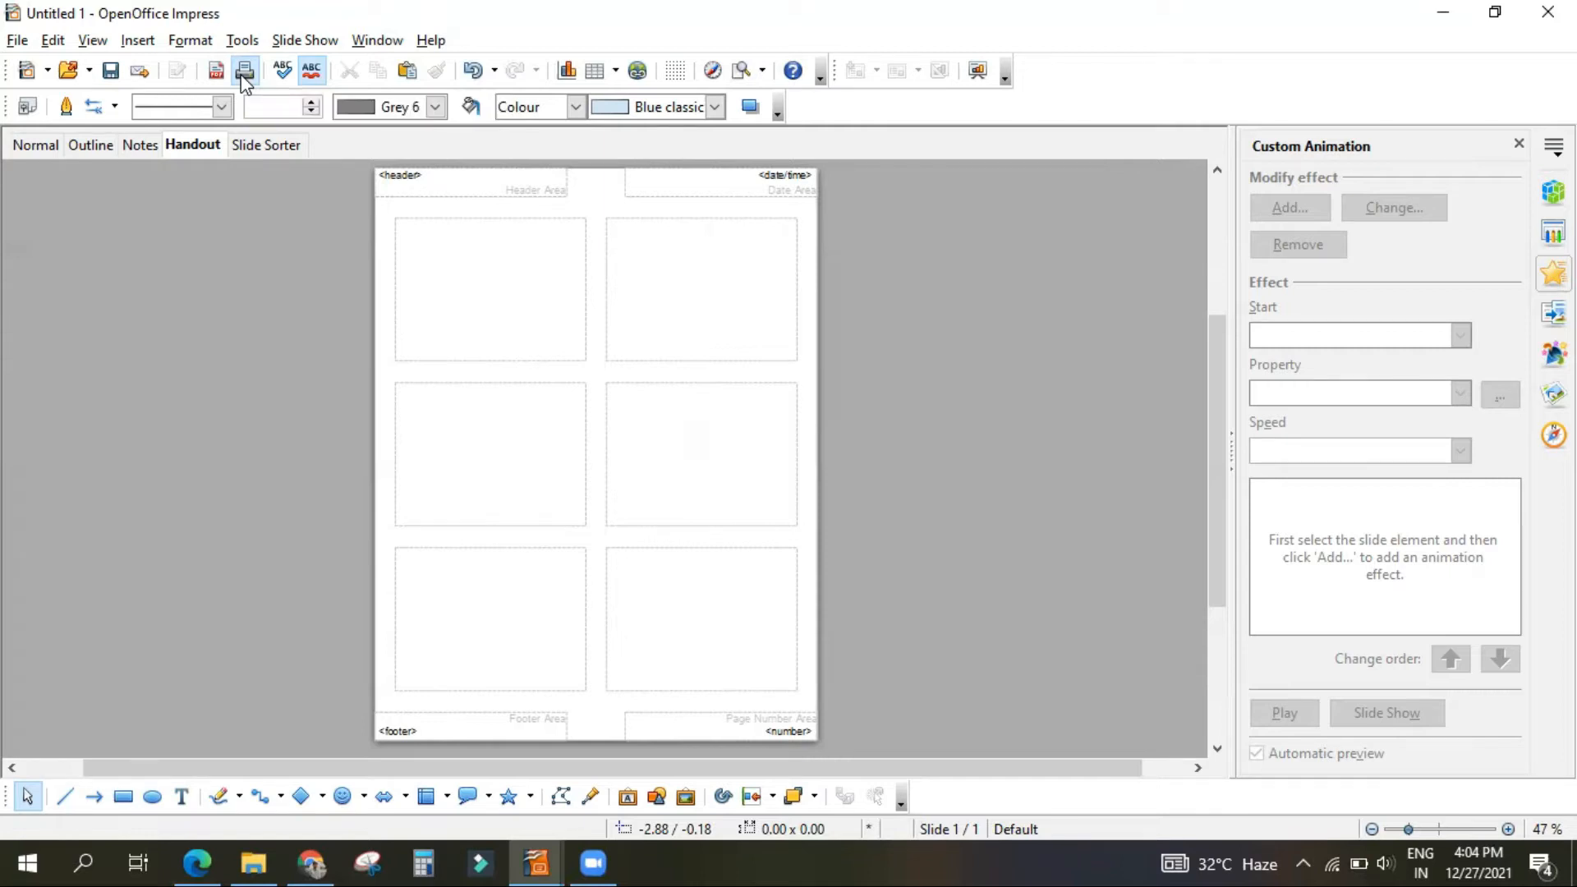
{"action": "left_click", "coordinate": [238, 73]}
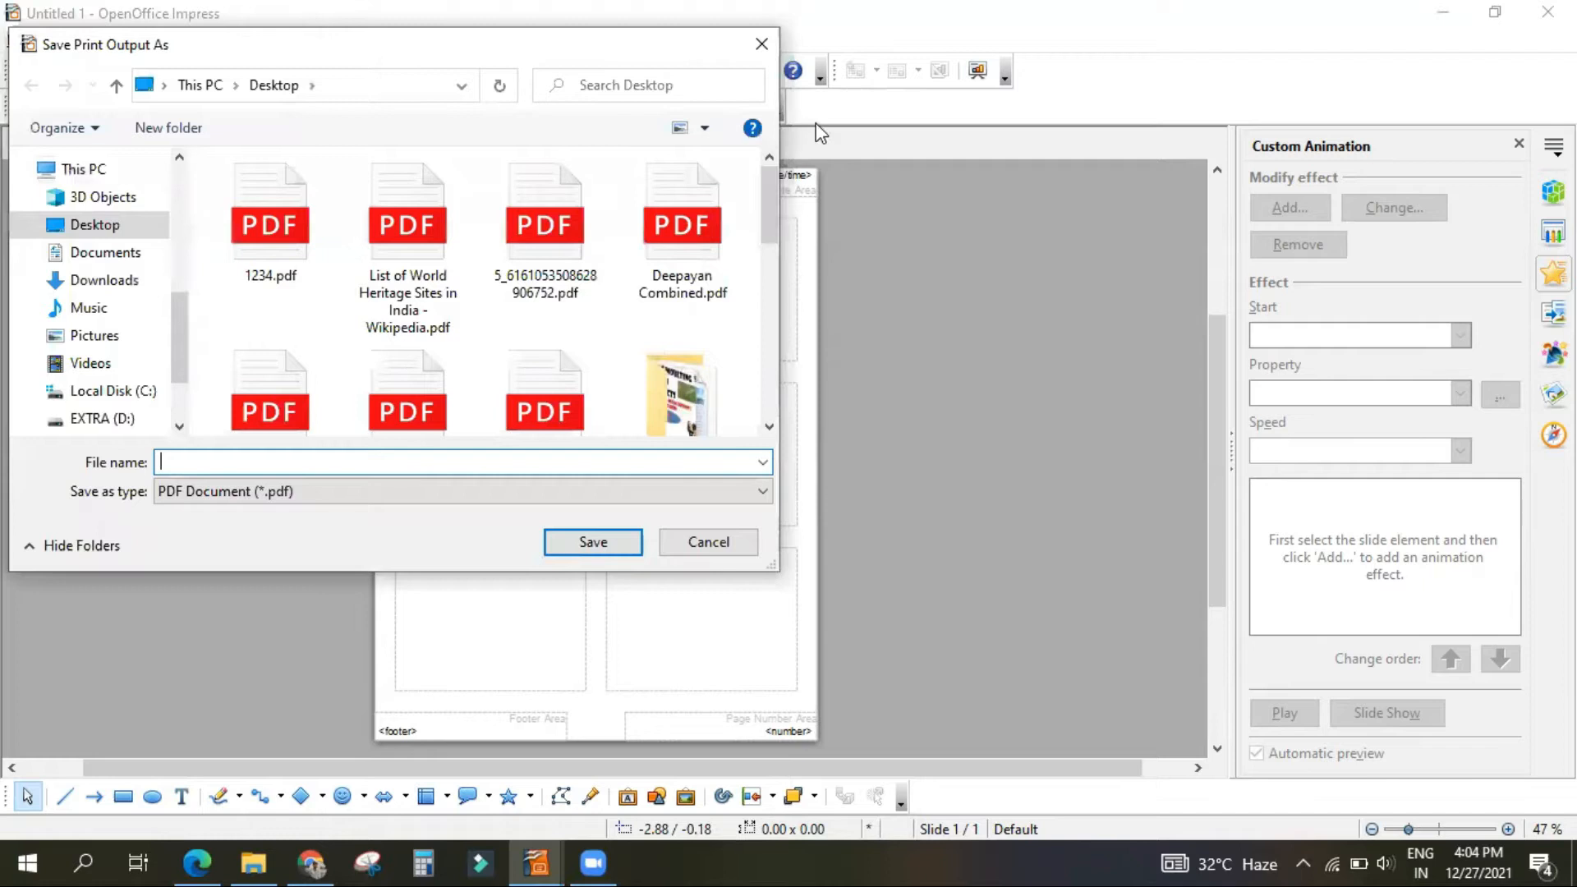
{"action": "key", "text": "Escape"}
Step: Preview the print setup with Handouts as the document type, check the slides-per-page choices, and leave without printing
{"action": "left_click", "coordinate": [17, 39]}
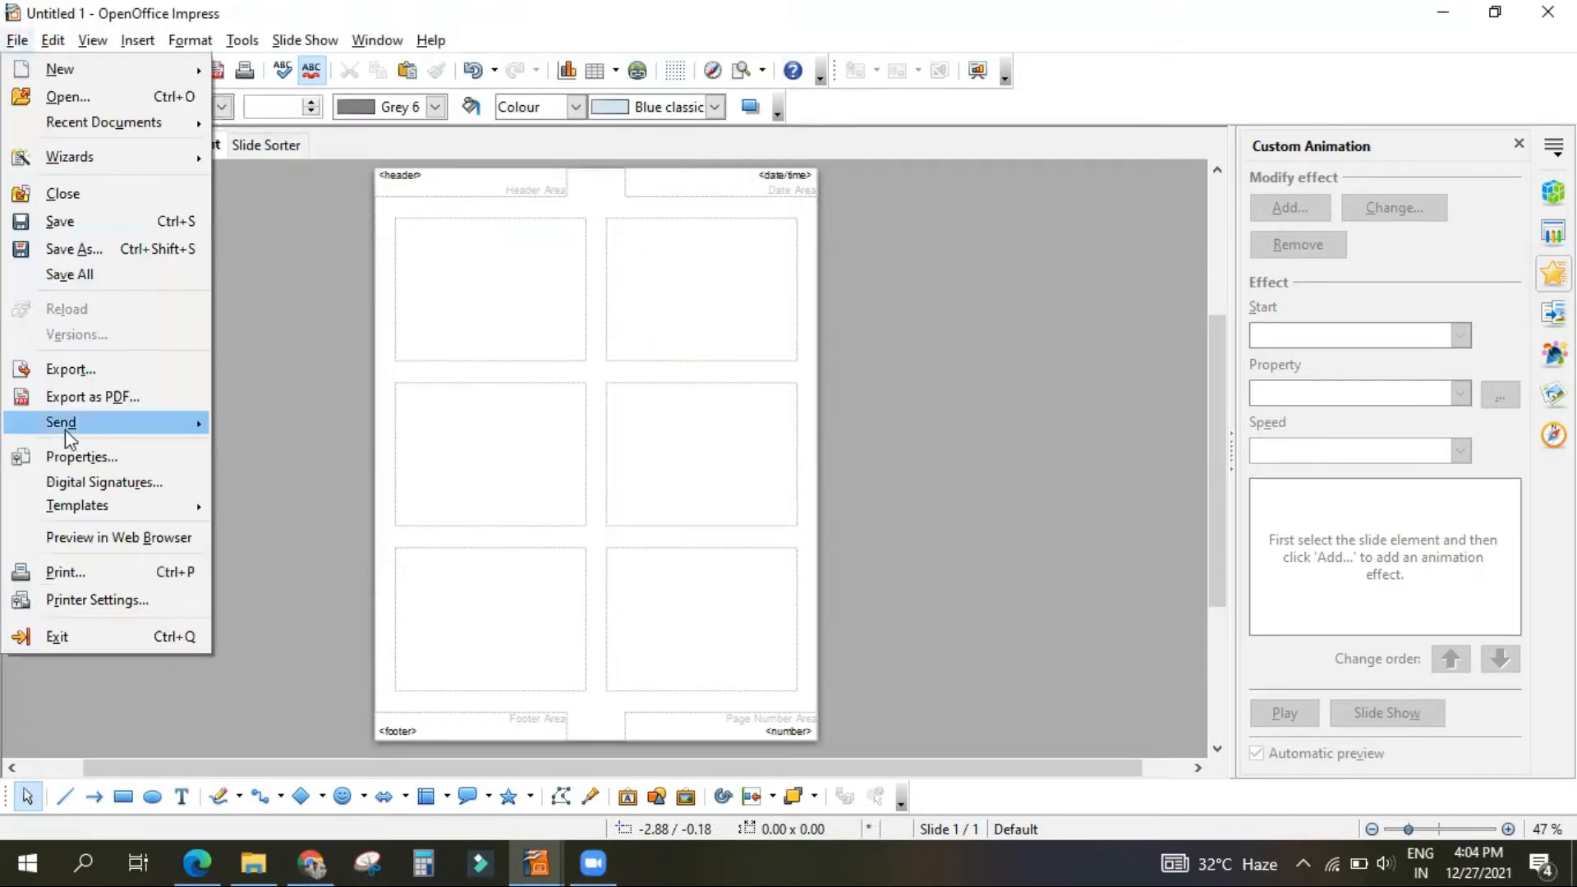
{"action": "left_click", "coordinate": [145, 571]}
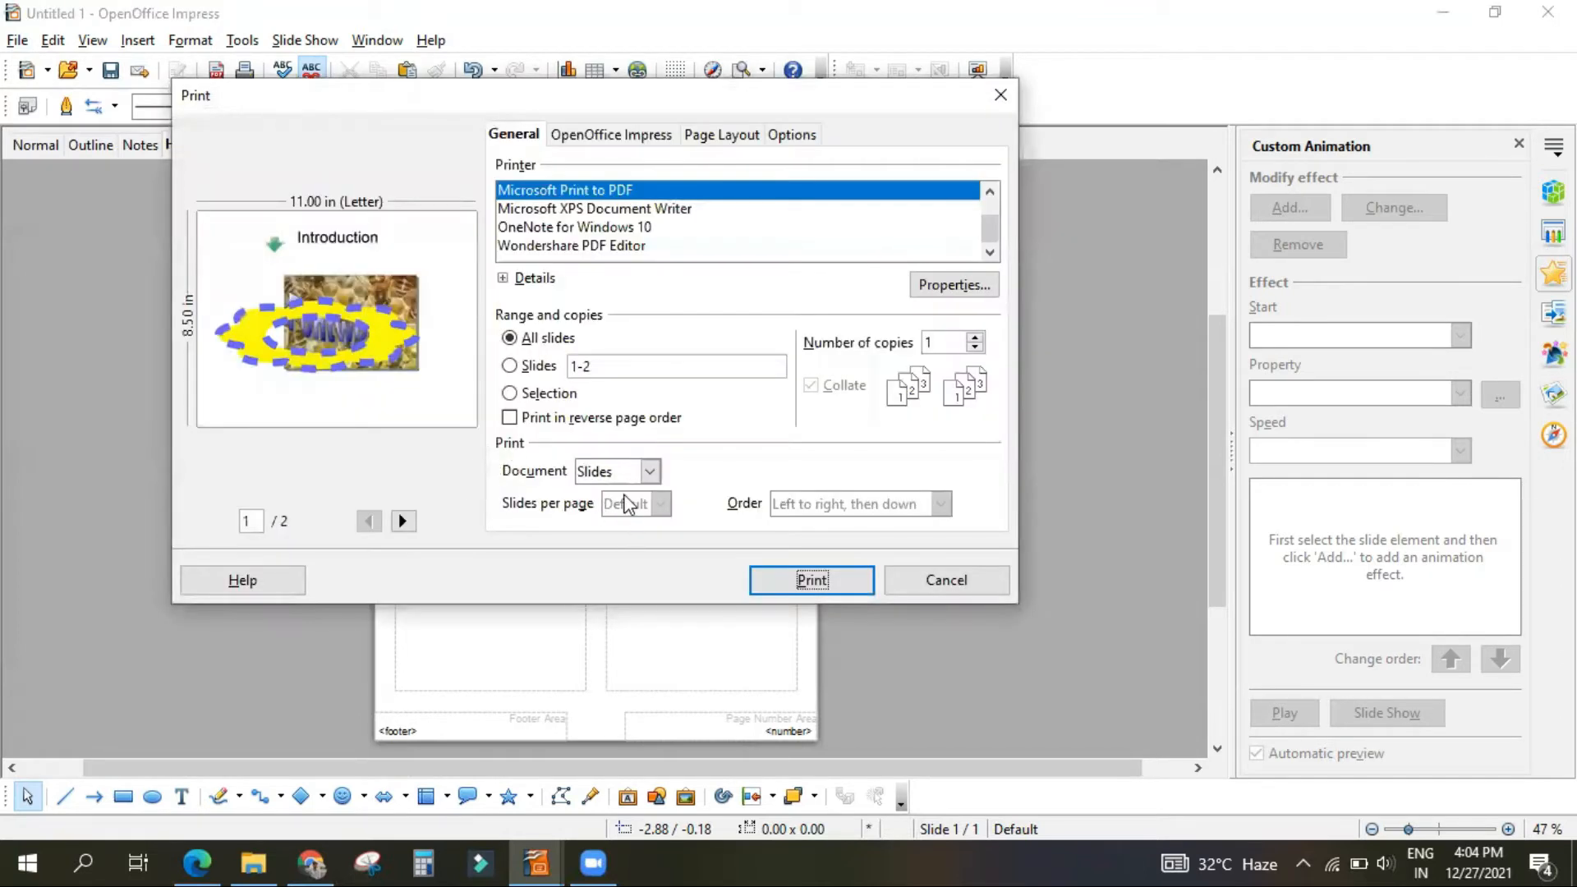
{"action": "left_click", "coordinate": [623, 474]}
{"action": "left_click", "coordinate": [613, 514]}
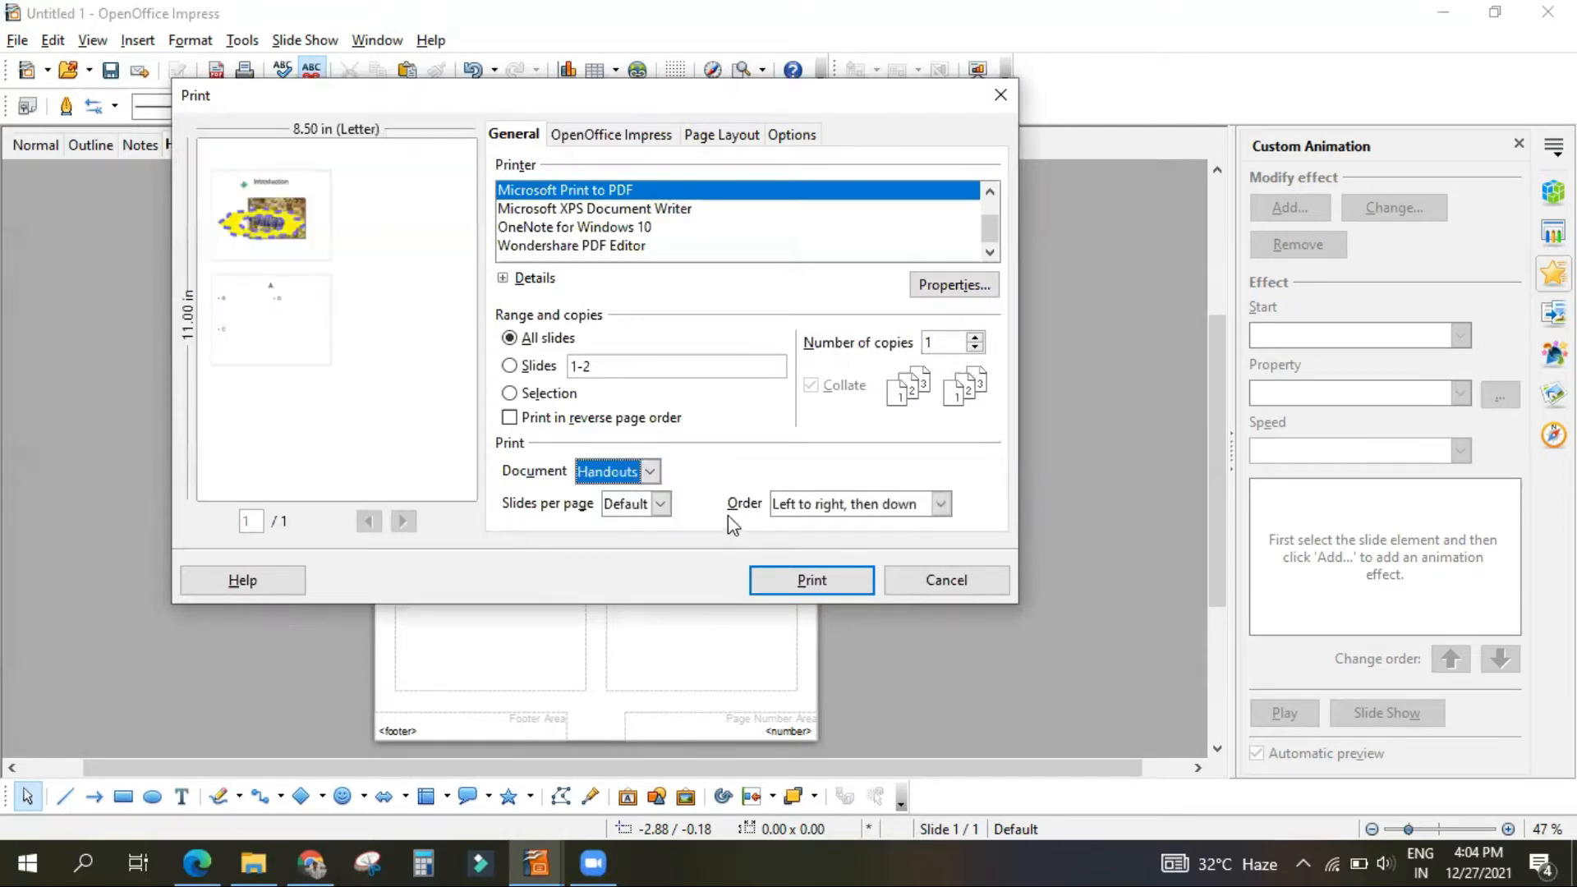
{"action": "left_click", "coordinate": [660, 504]}
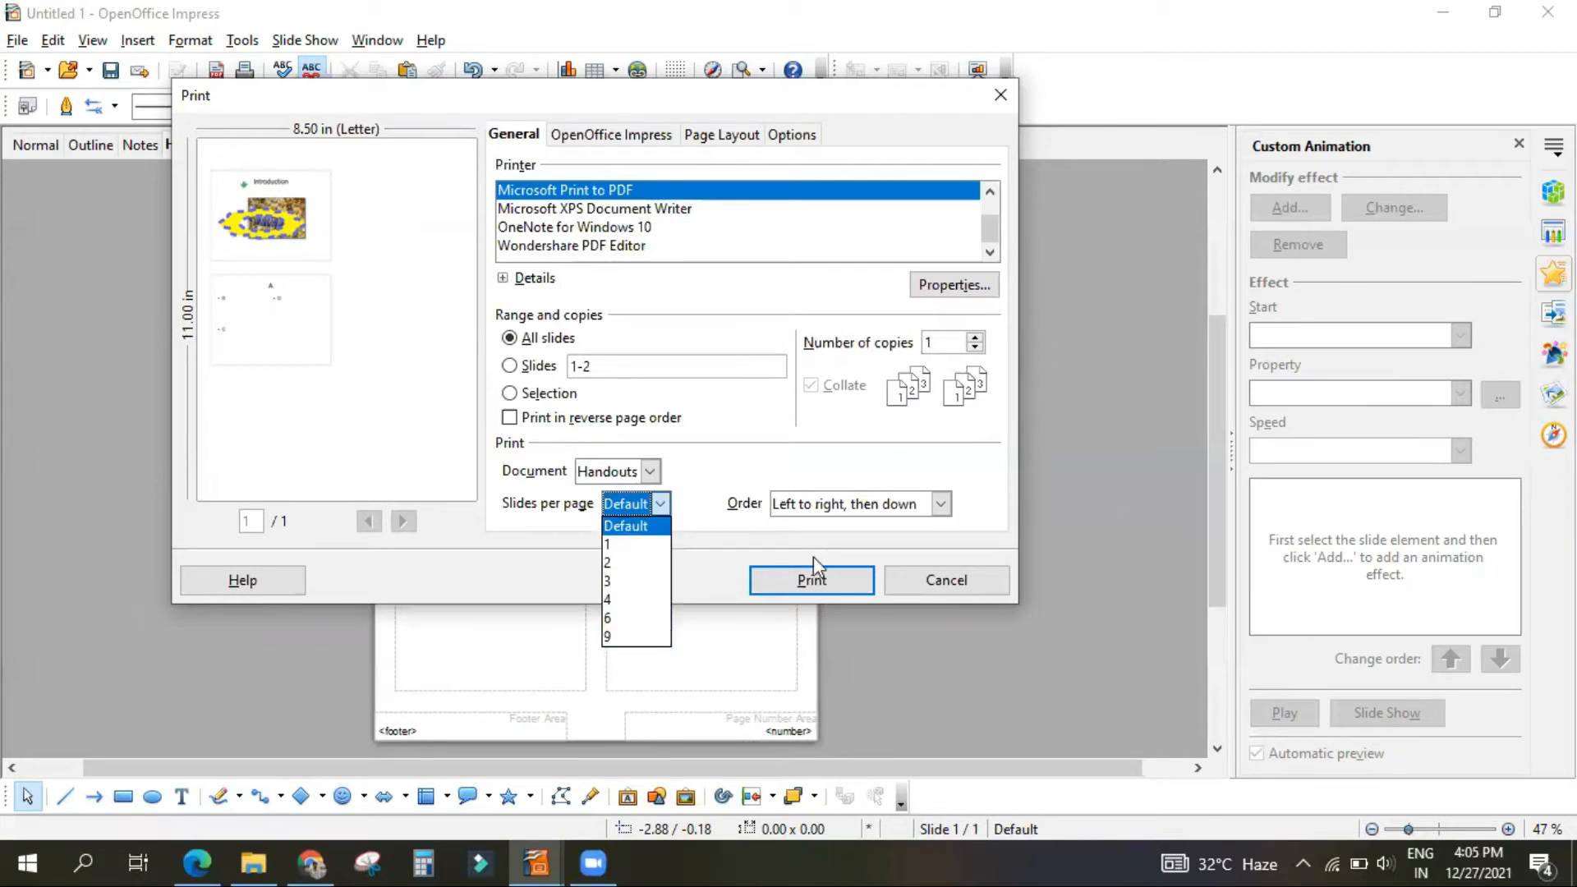
{"action": "left_click", "coordinate": [970, 577]}
{"action": "left_click", "coordinate": [969, 578]}
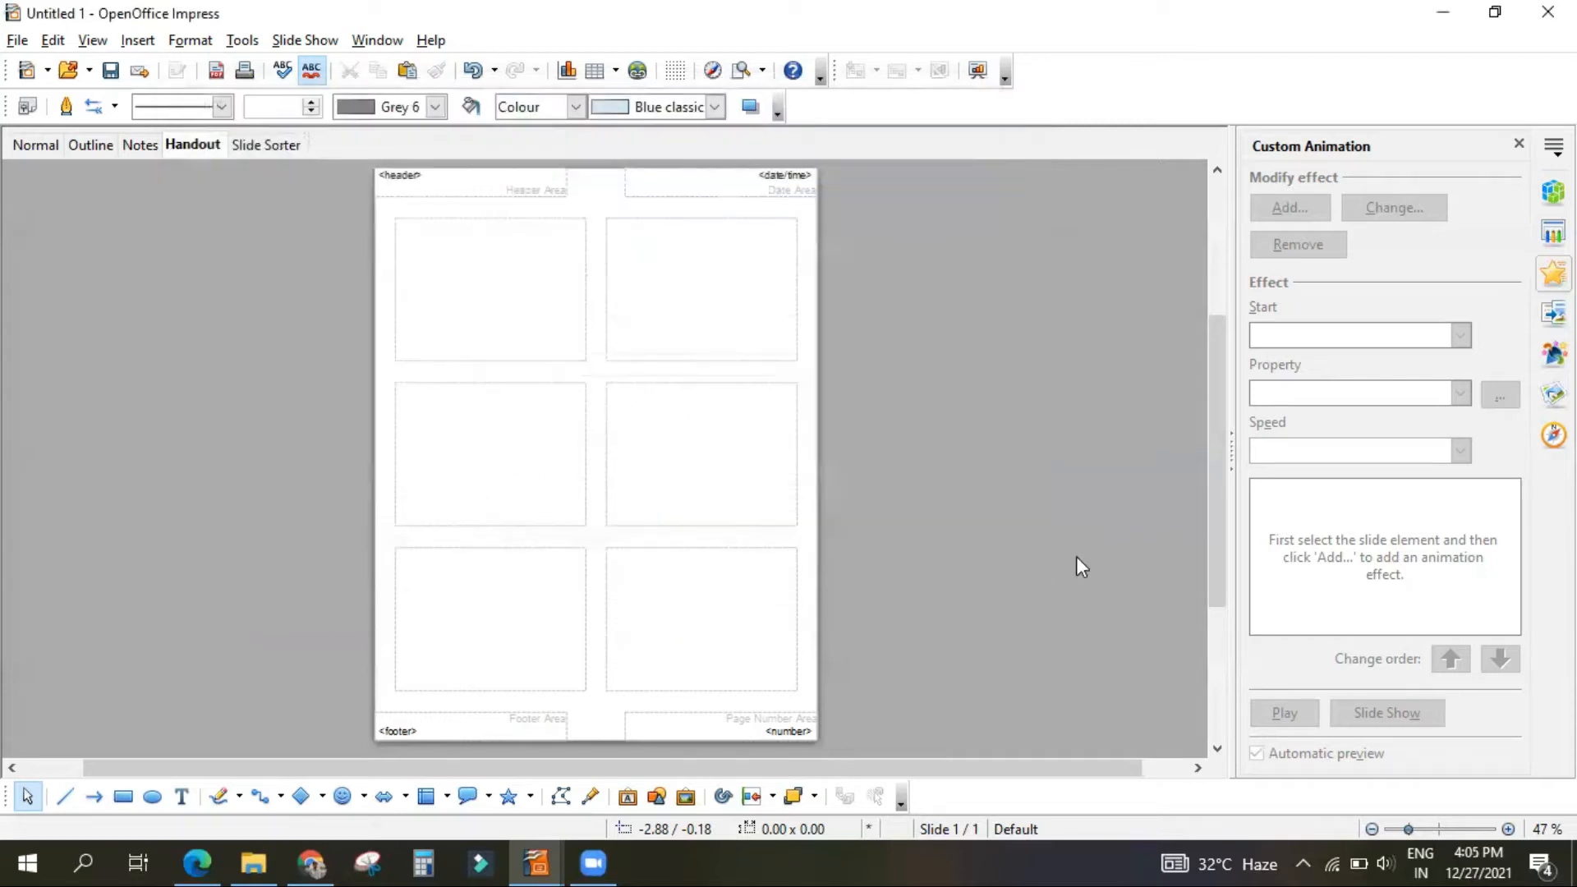
Step: Show the slides in the Slide Sorter view and return to the Normal view
{"action": "left_click", "coordinate": [280, 147]}
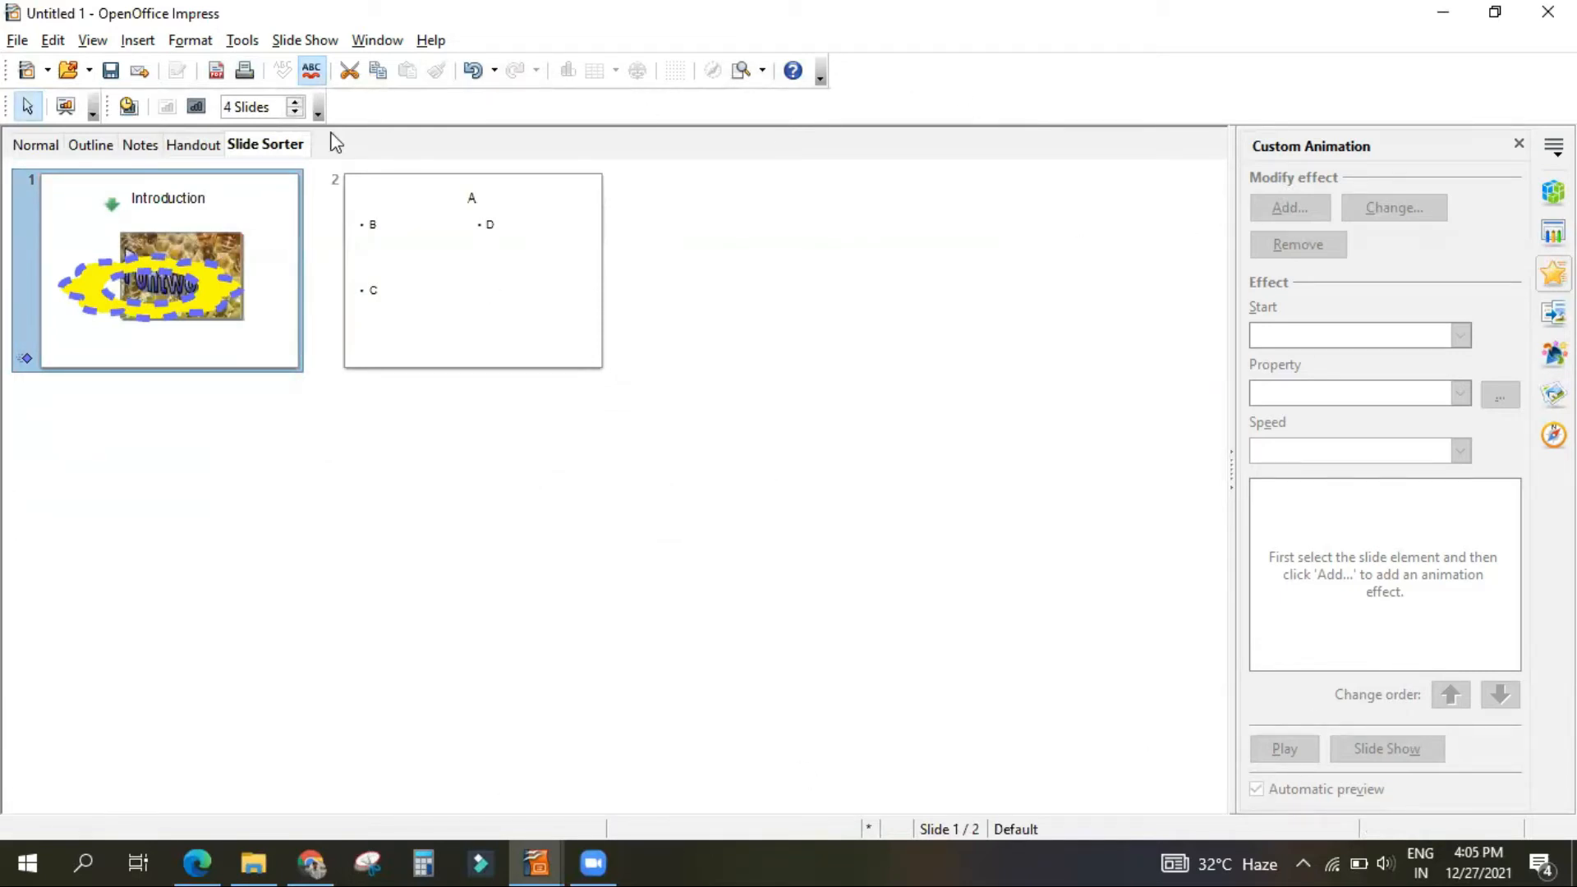
{"action": "left_click", "coordinate": [18, 146]}
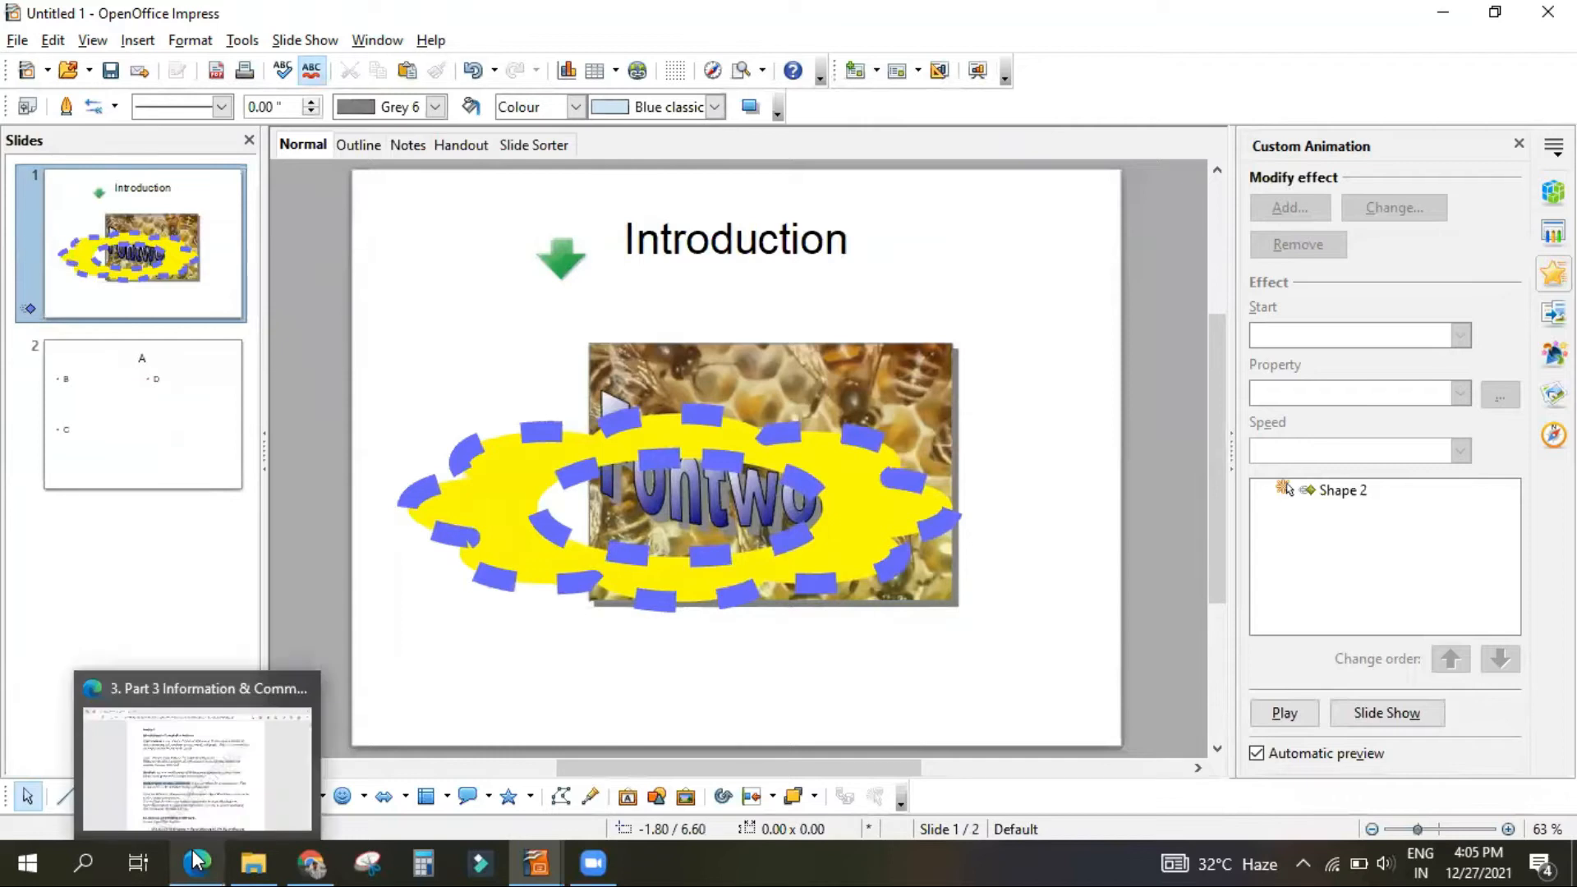
Step: Switch to the study PDF in Microsoft Edge and read the presentation terms and the section on starting OpenOffice Impress
{"action": "mouse_move", "coordinate": [197, 860]}
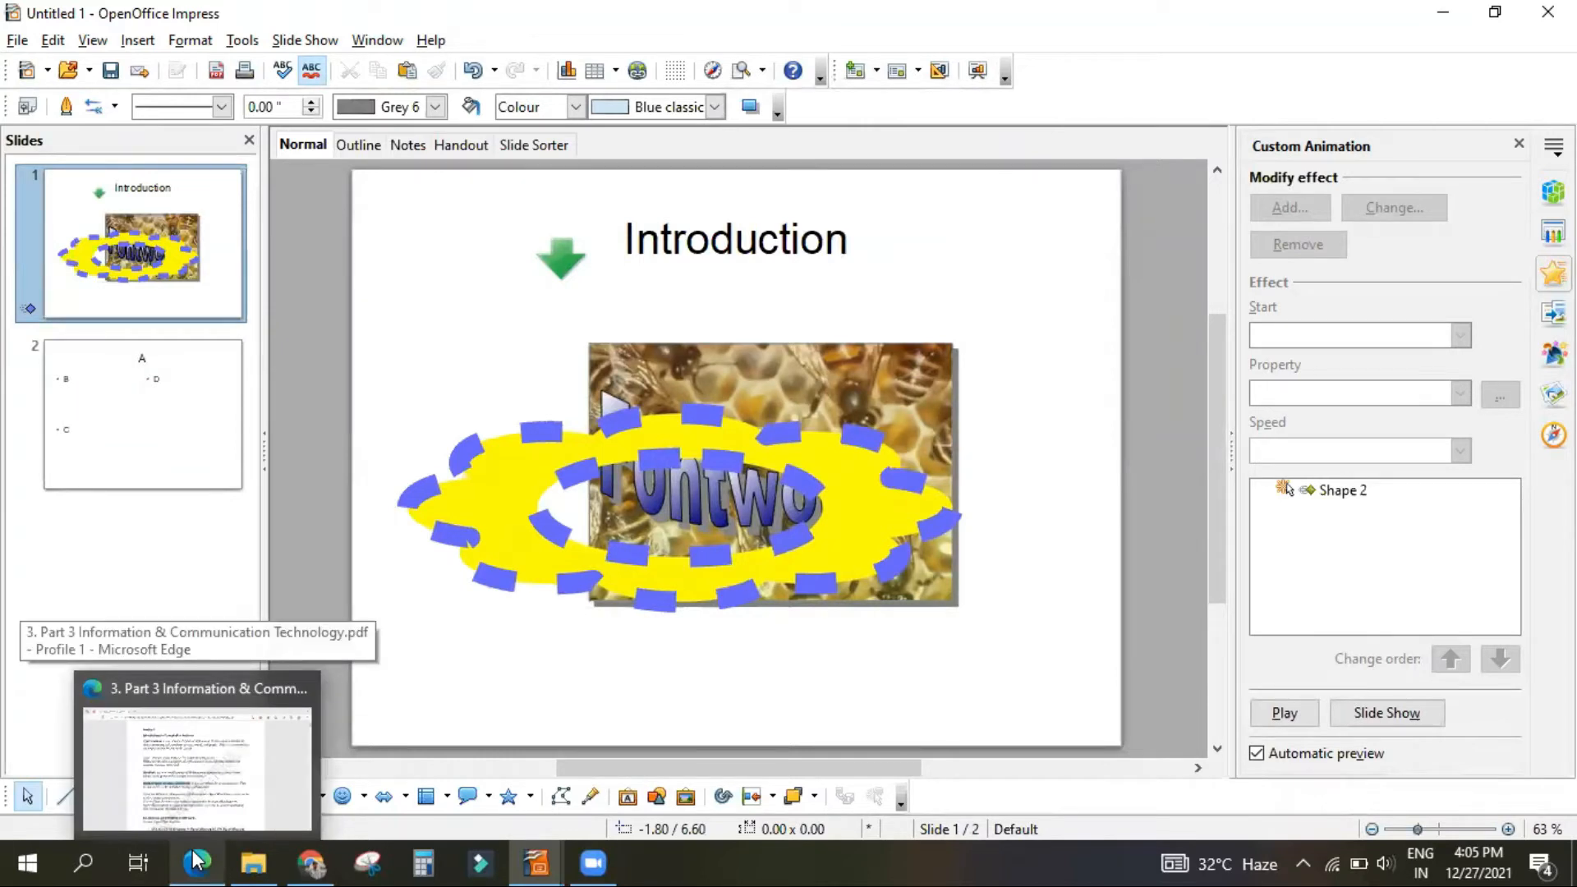
{"action": "left_click", "coordinate": [197, 860]}
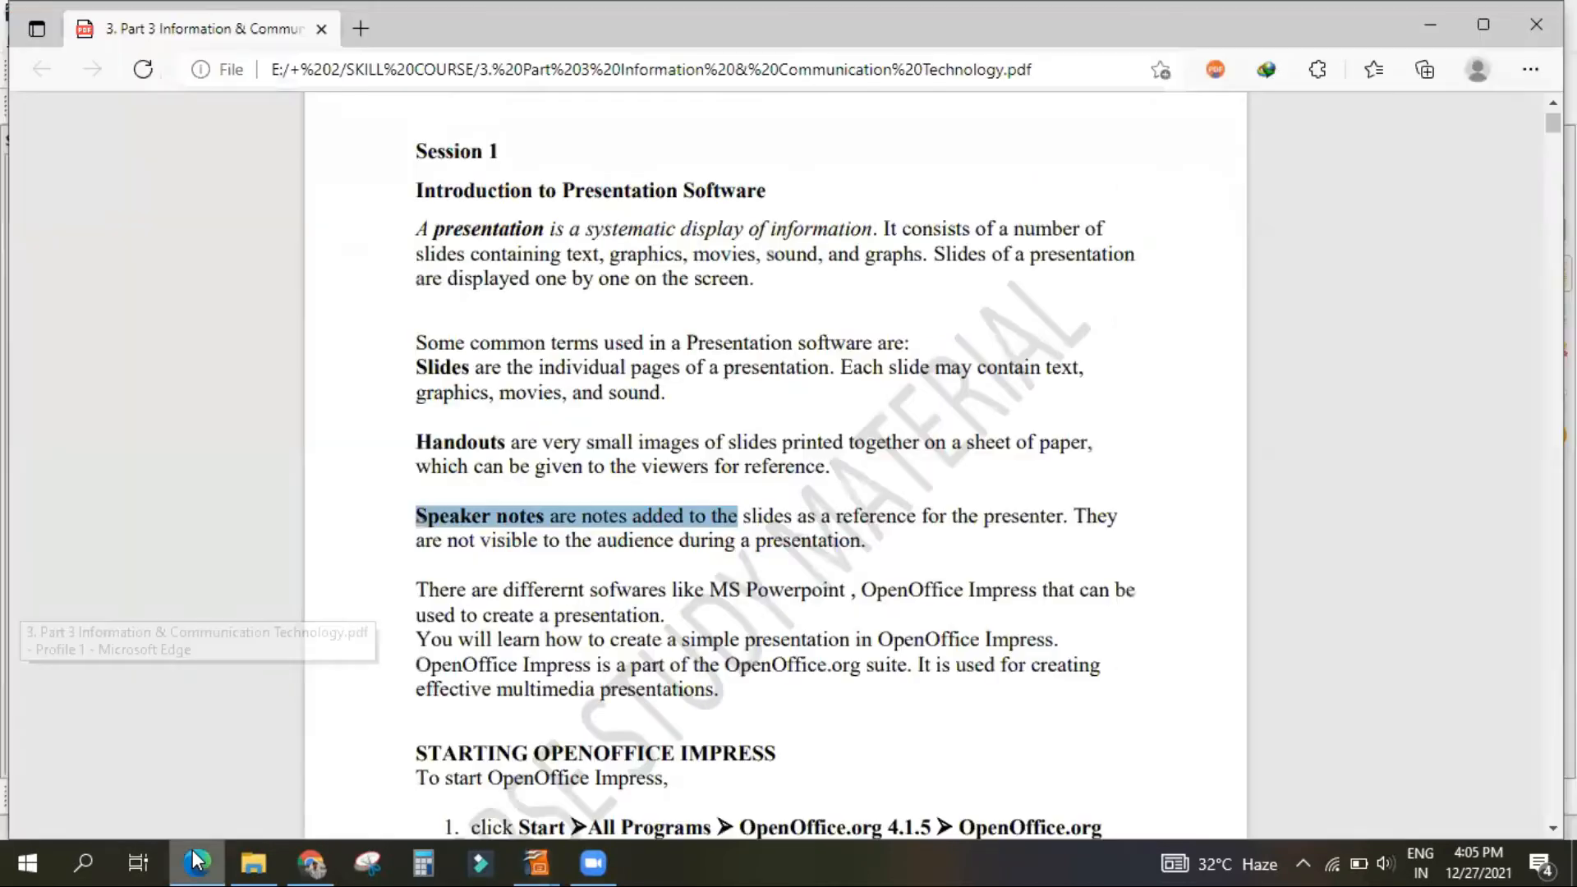
{"action": "left_click", "coordinate": [633, 600]}
{"action": "scroll", "coordinate": [633, 602], "scroll_direction": "down", "scroll_amount": 3}
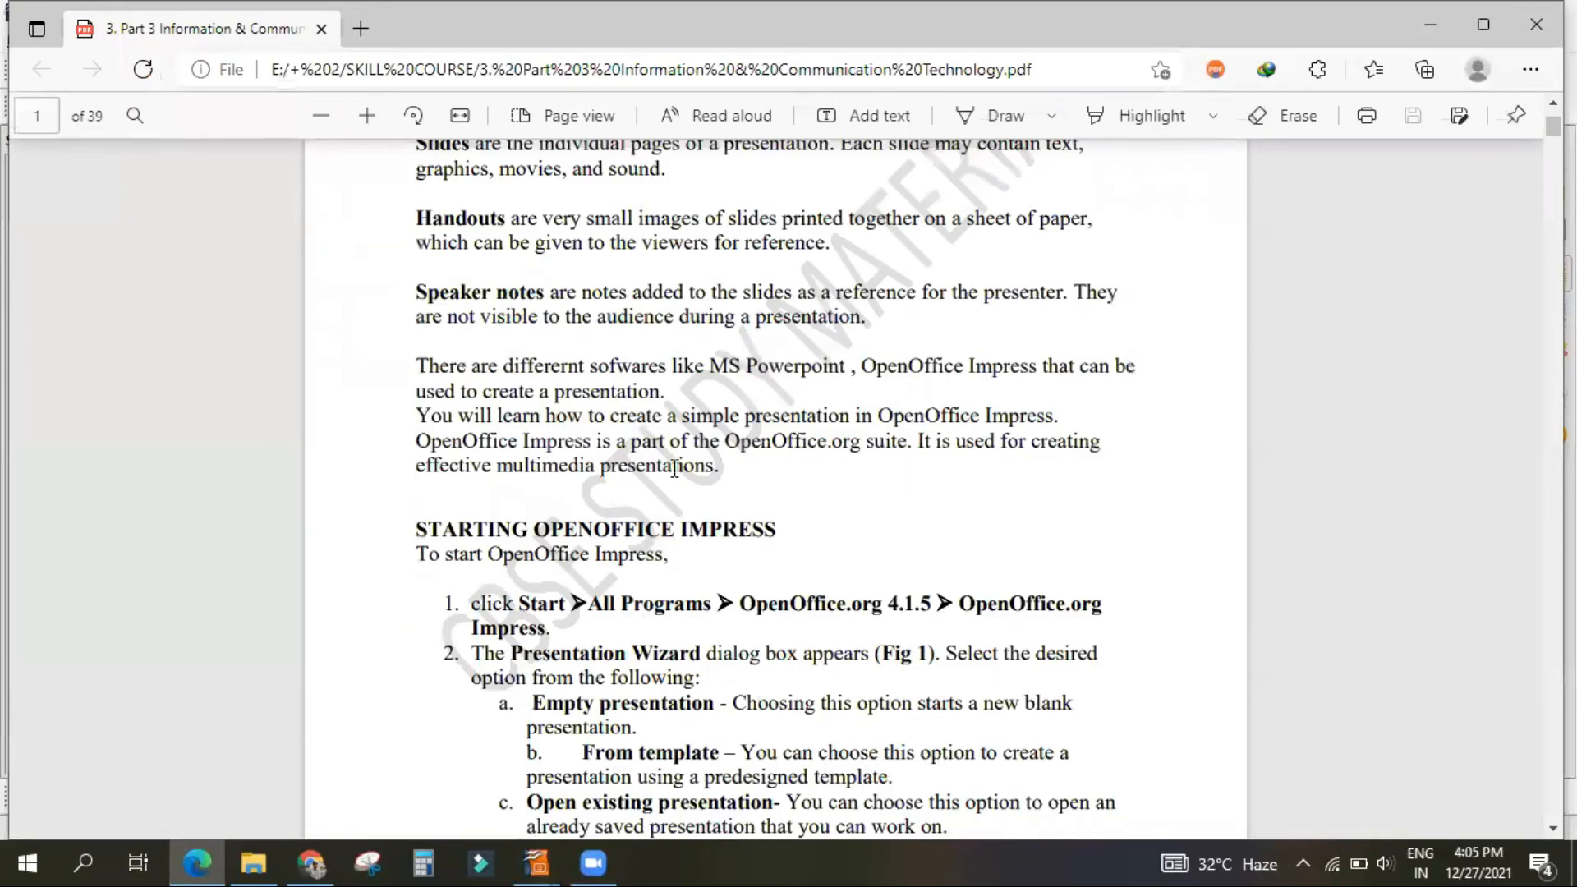
{"action": "scroll", "coordinate": [709, 435], "scroll_direction": "up", "scroll_amount": 1}
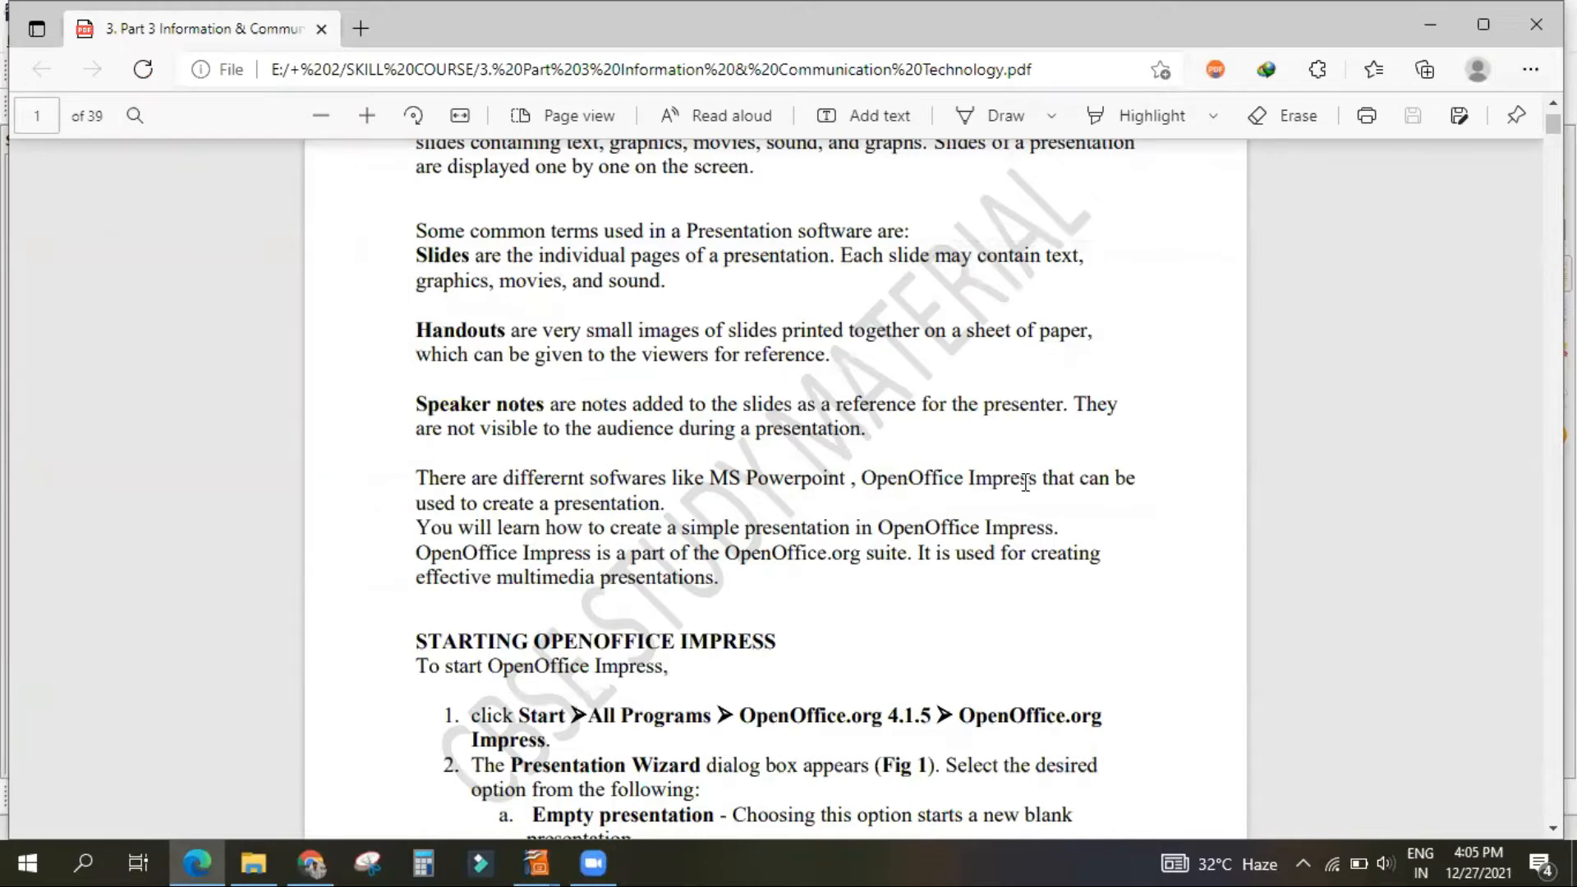
{"action": "scroll", "coordinate": [980, 446], "scroll_direction": "down", "scroll_amount": 2}
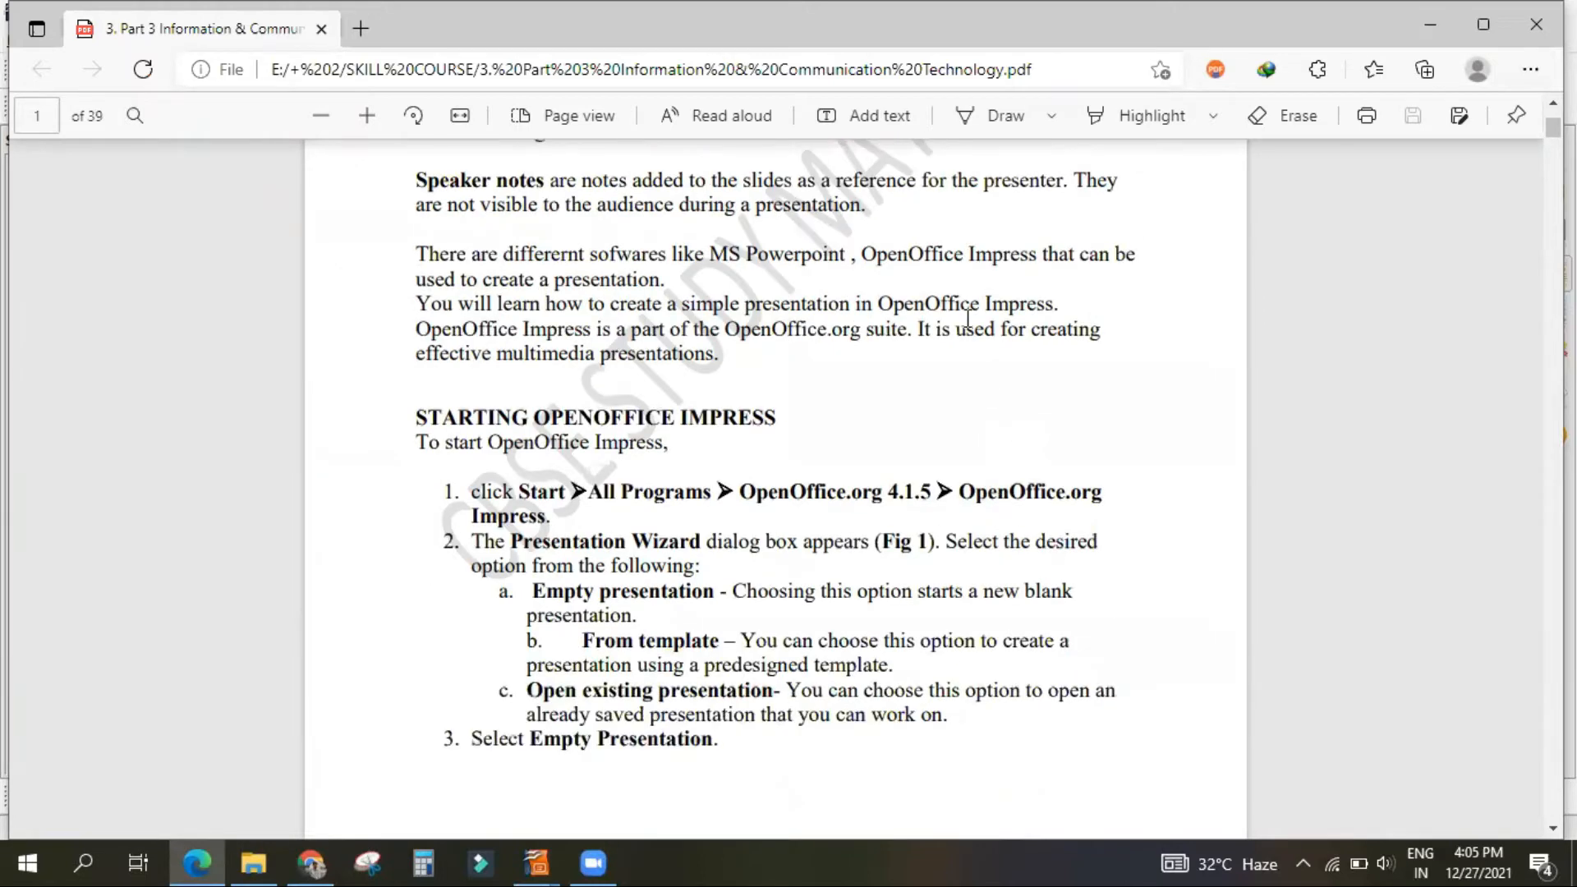
{"action": "scroll", "coordinate": [725, 435], "scroll_direction": "down", "scroll_amount": 1}
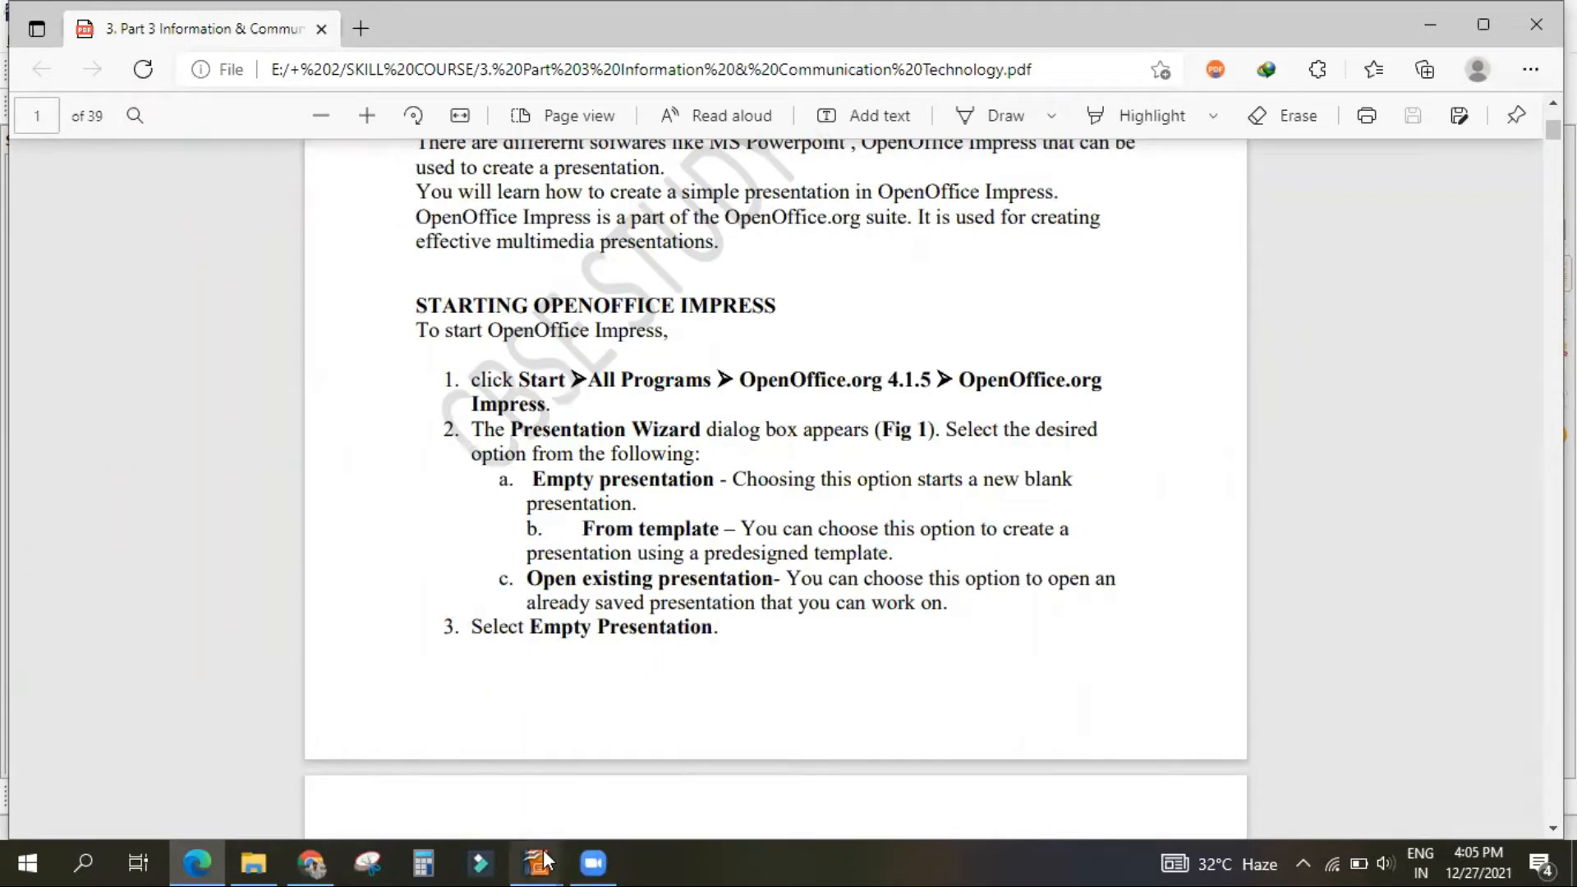
Step: Switch to OpenOffice Impress and close all of its open windows
{"action": "mouse_move", "coordinate": [544, 861]}
{"action": "left_click", "coordinate": [516, 702]}
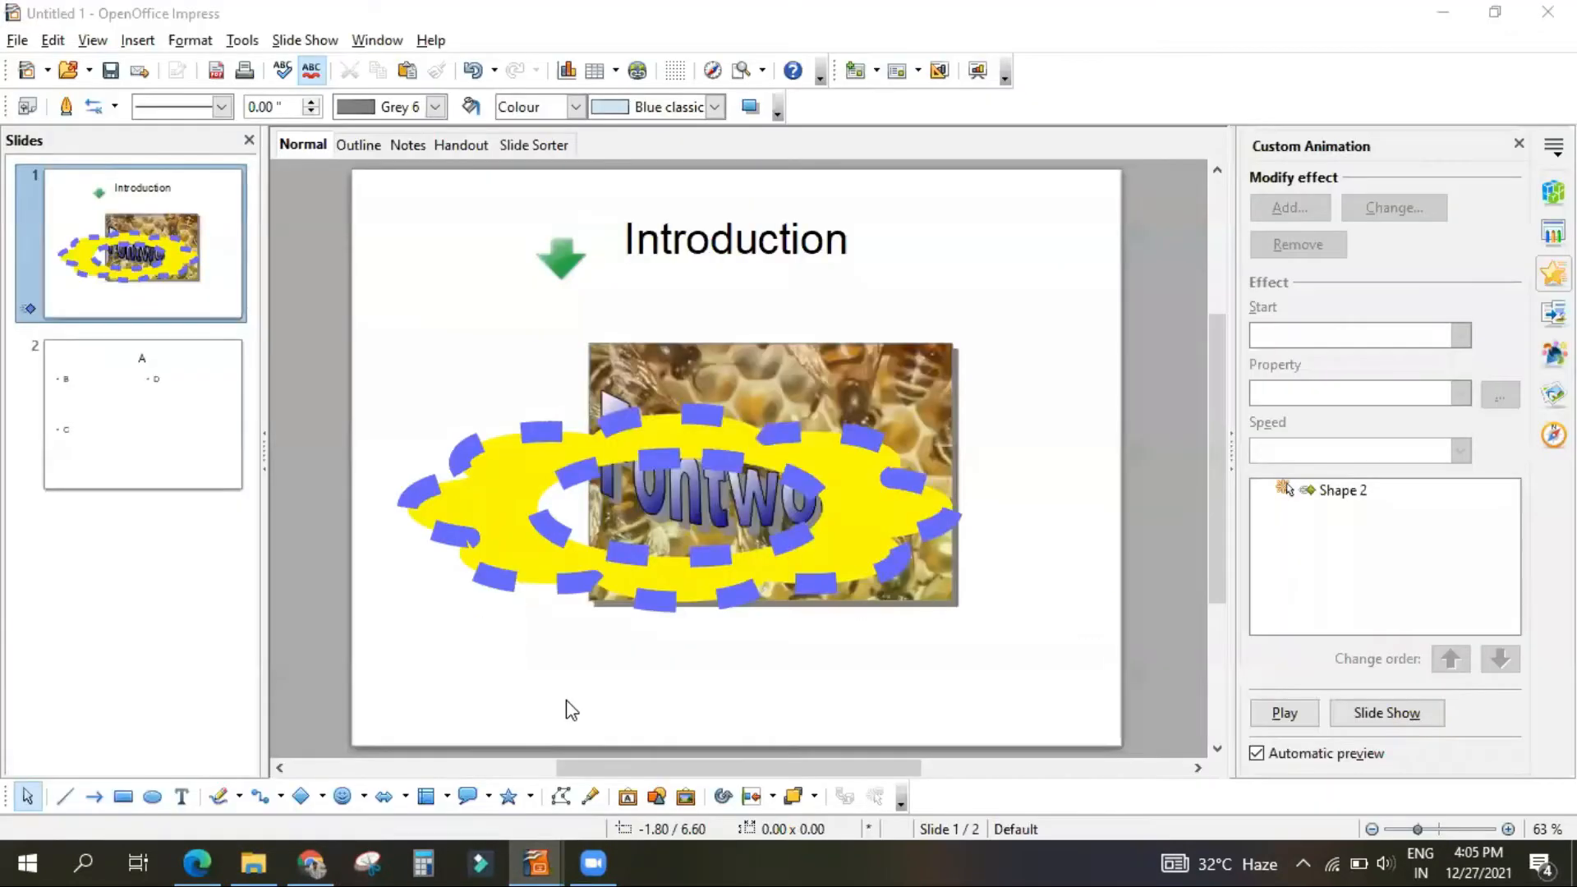
{"action": "left_click", "coordinate": [787, 457]}
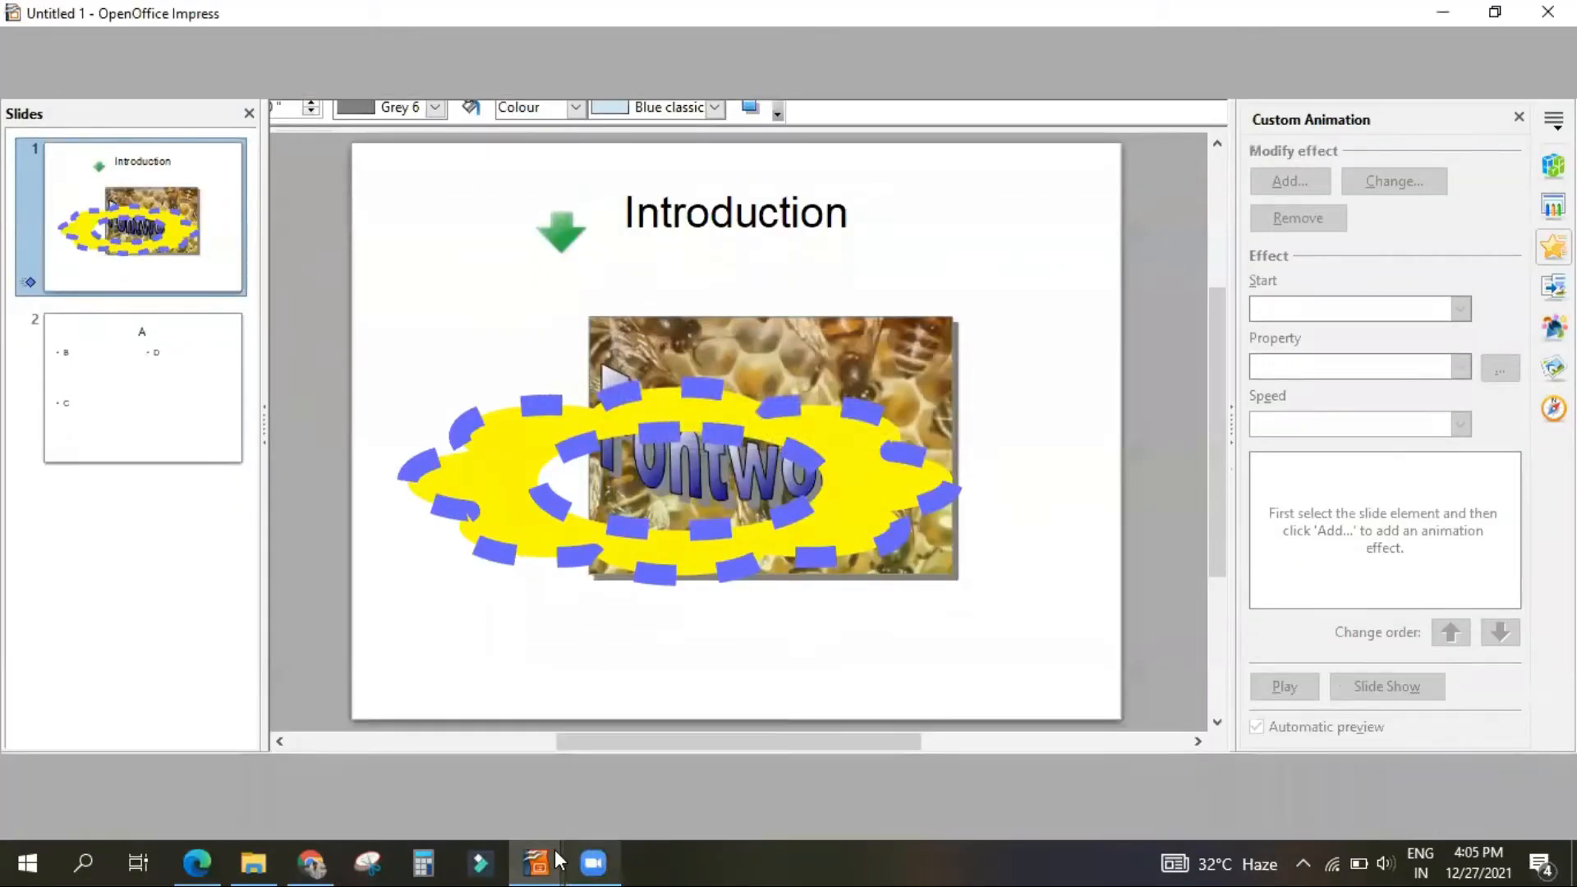
{"action": "mouse_move", "coordinate": [558, 860]}
{"action": "left_click", "coordinate": [768, 699]}
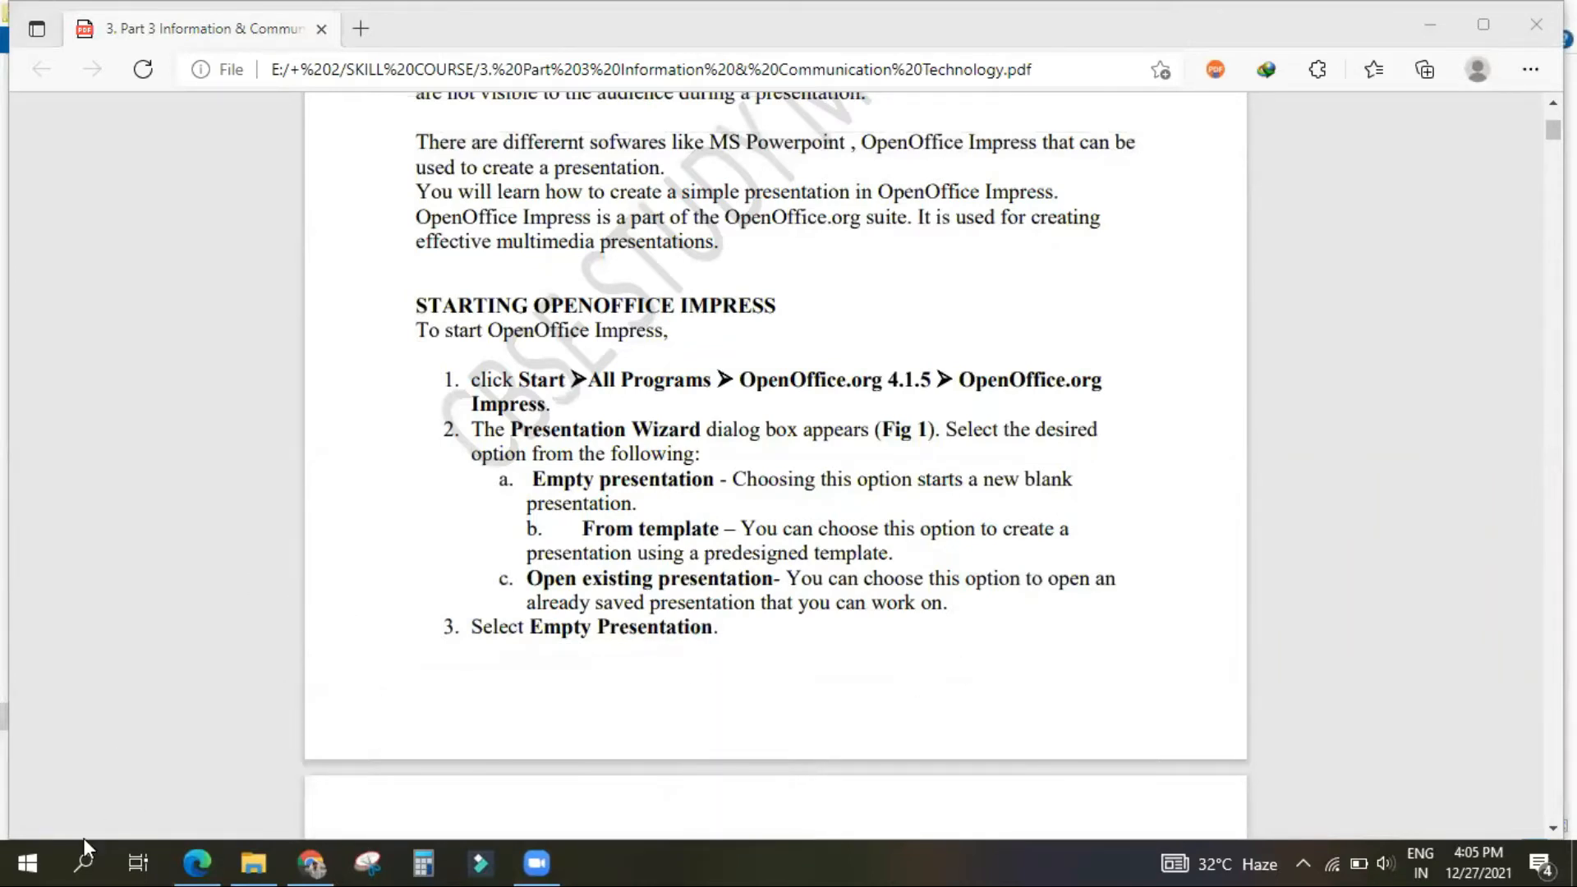
Step: Launch OpenOffice Impress from the OpenOffice 4.1.11 program folder
{"action": "left_click", "coordinate": [26, 862]}
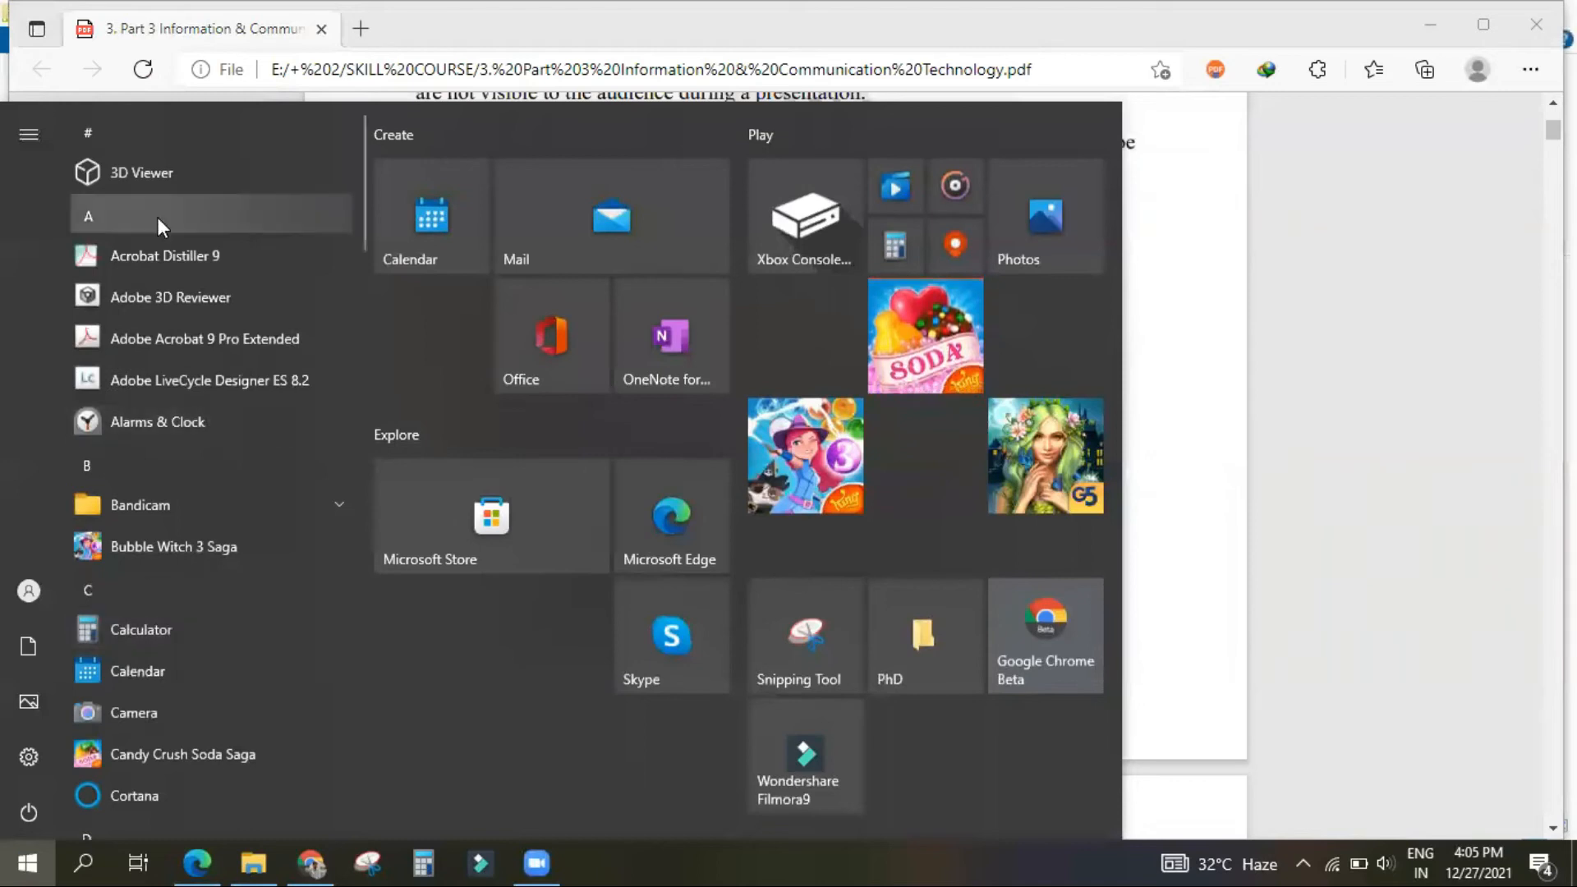
{"action": "scroll", "coordinate": [116, 412], "scroll_direction": "down", "scroll_amount": 15}
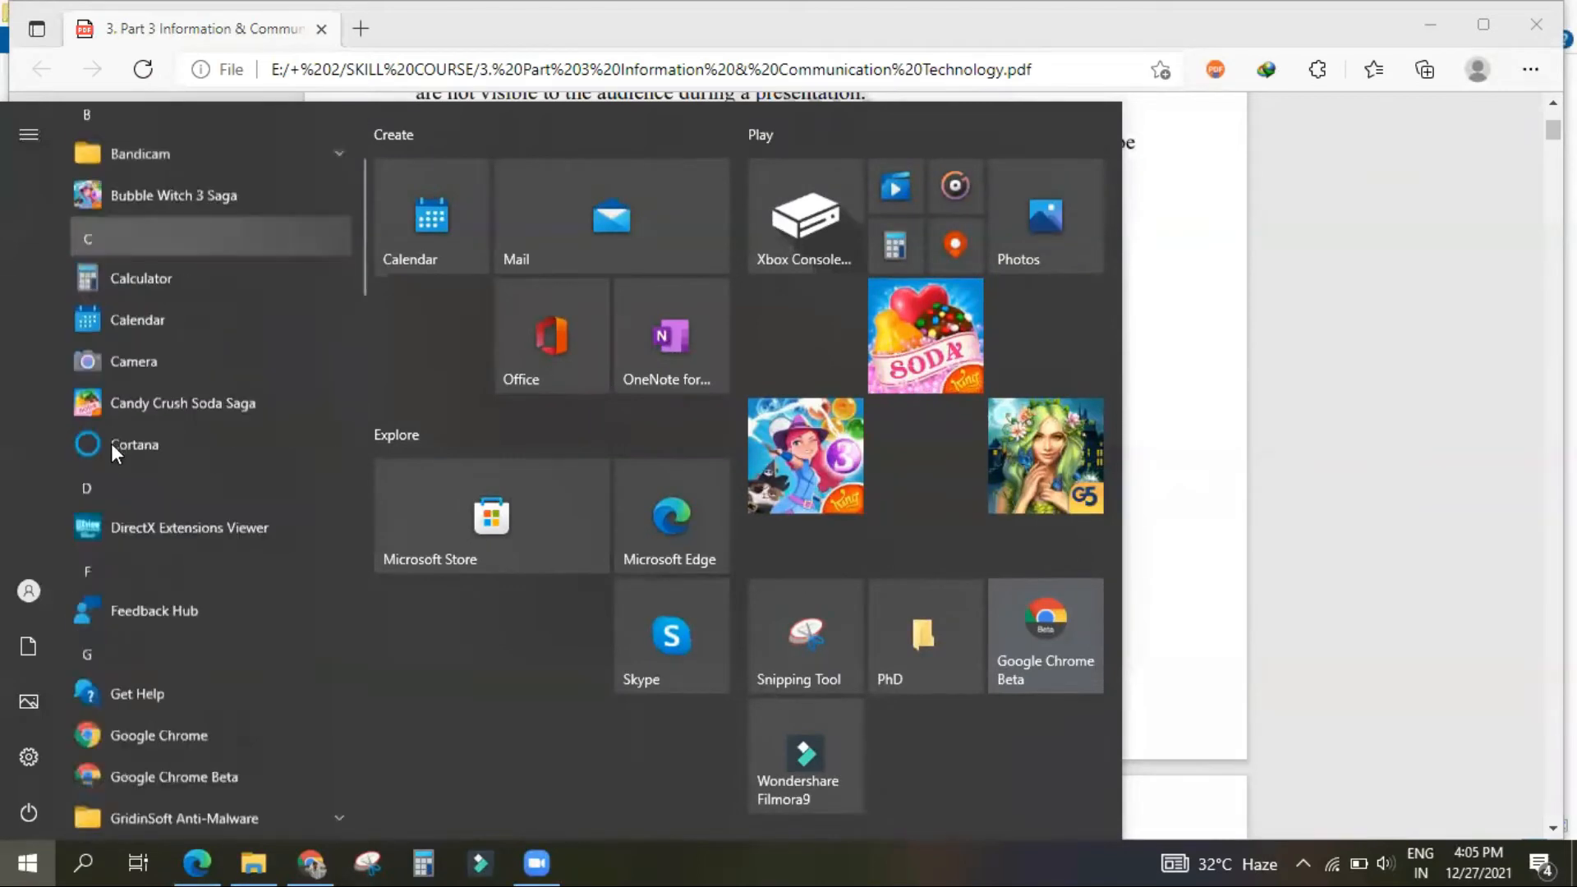
{"action": "scroll", "coordinate": [142, 505], "scroll_direction": "down", "scroll_amount": 3}
{"action": "scroll", "coordinate": [164, 558], "scroll_direction": "up", "scroll_amount": 1}
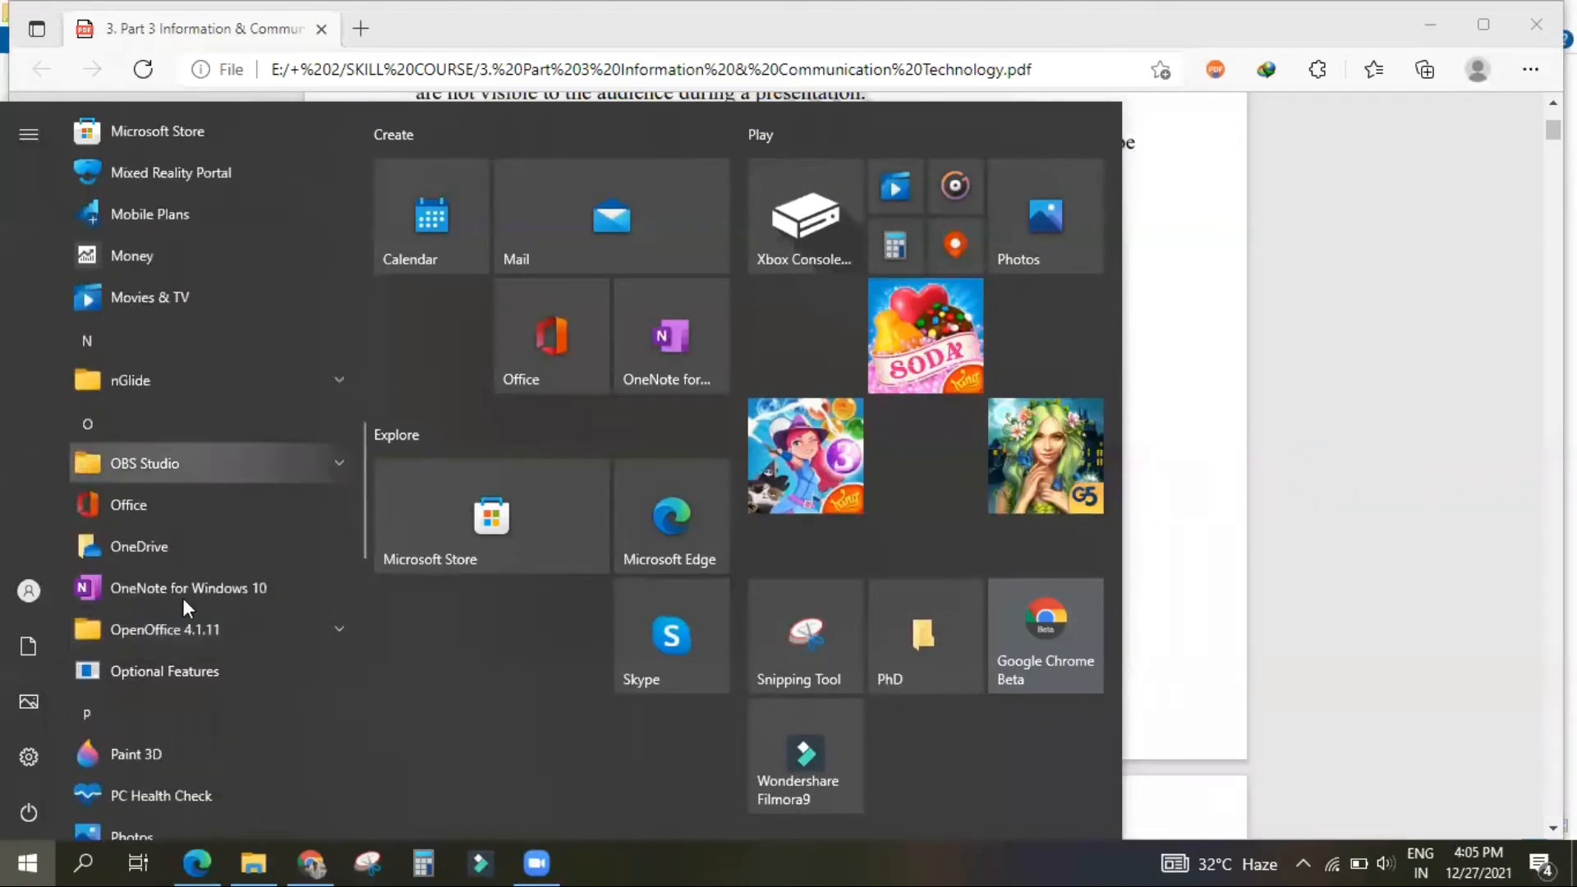
{"action": "left_click", "coordinate": [243, 633]}
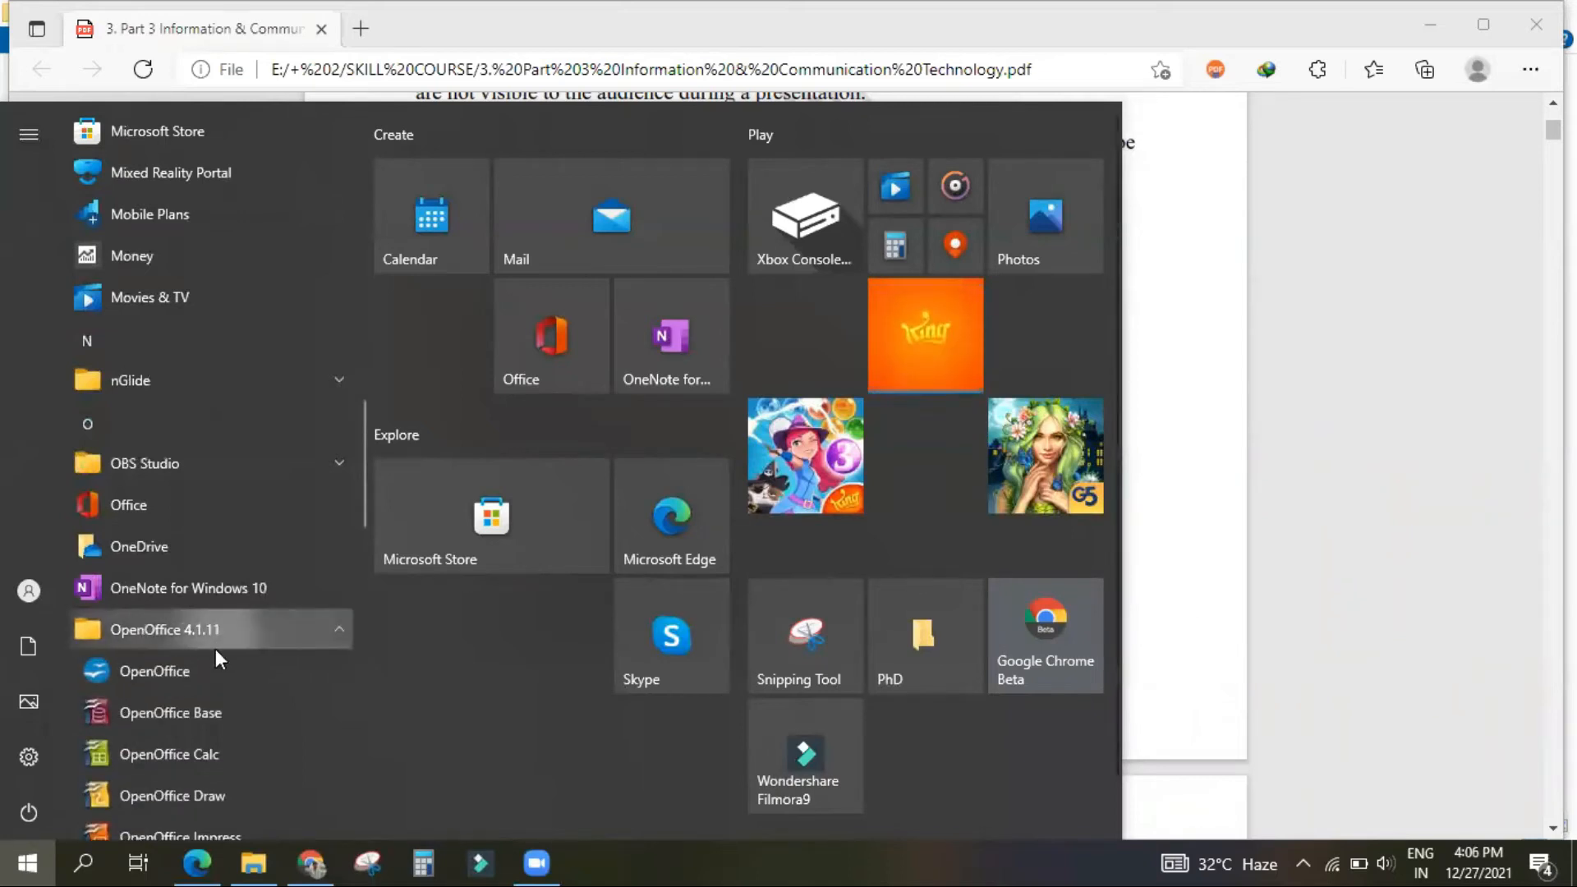
{"action": "scroll", "coordinate": [216, 649], "scroll_direction": "down", "scroll_amount": 3}
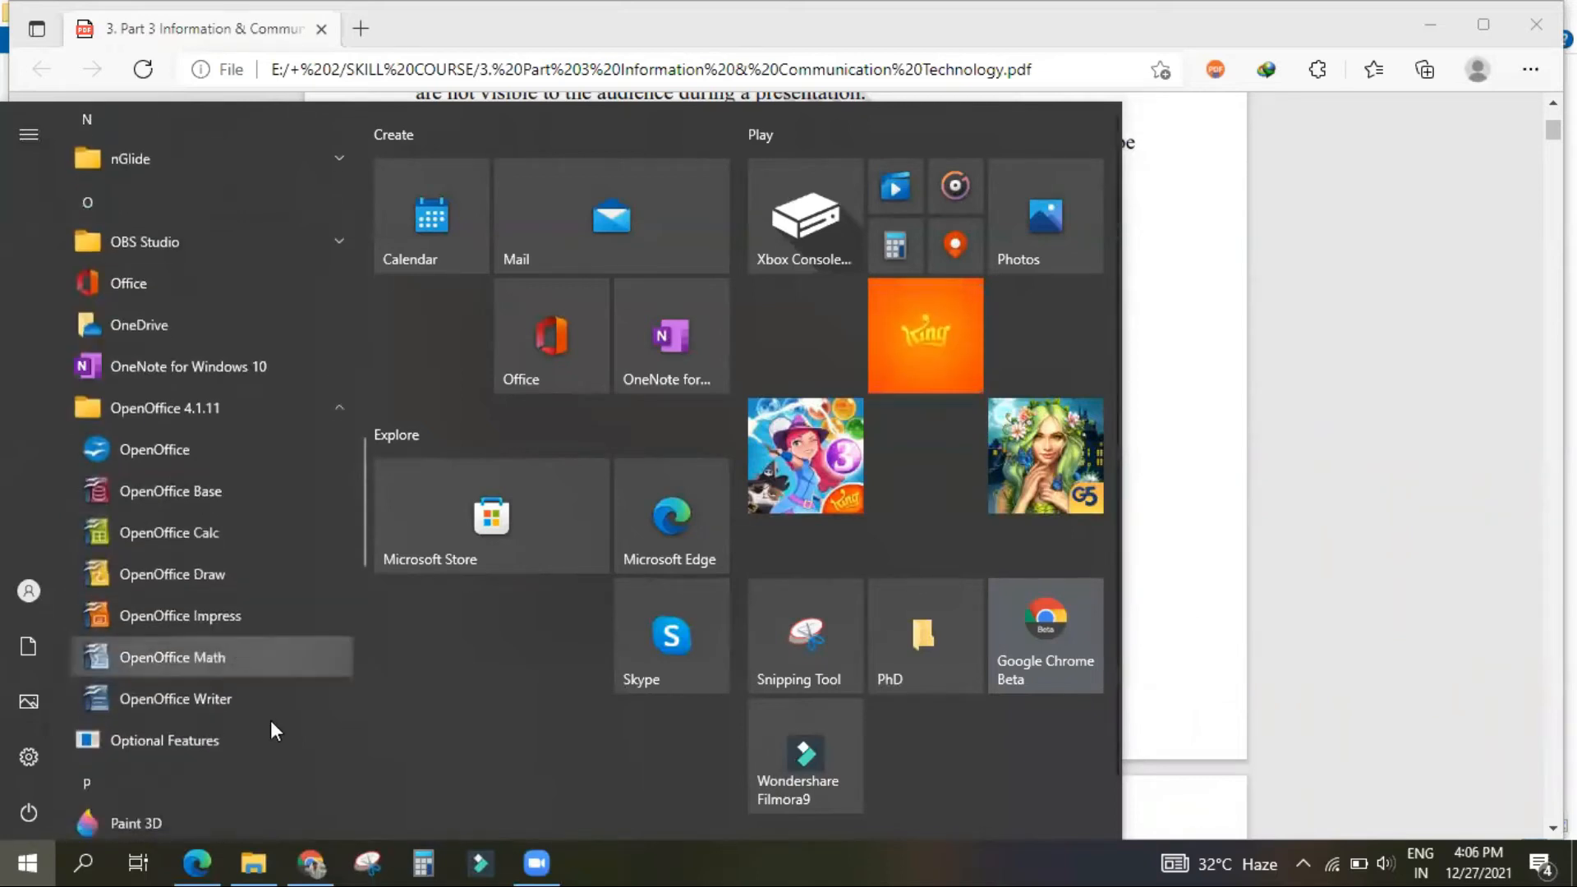
{"action": "left_click", "coordinate": [195, 616]}
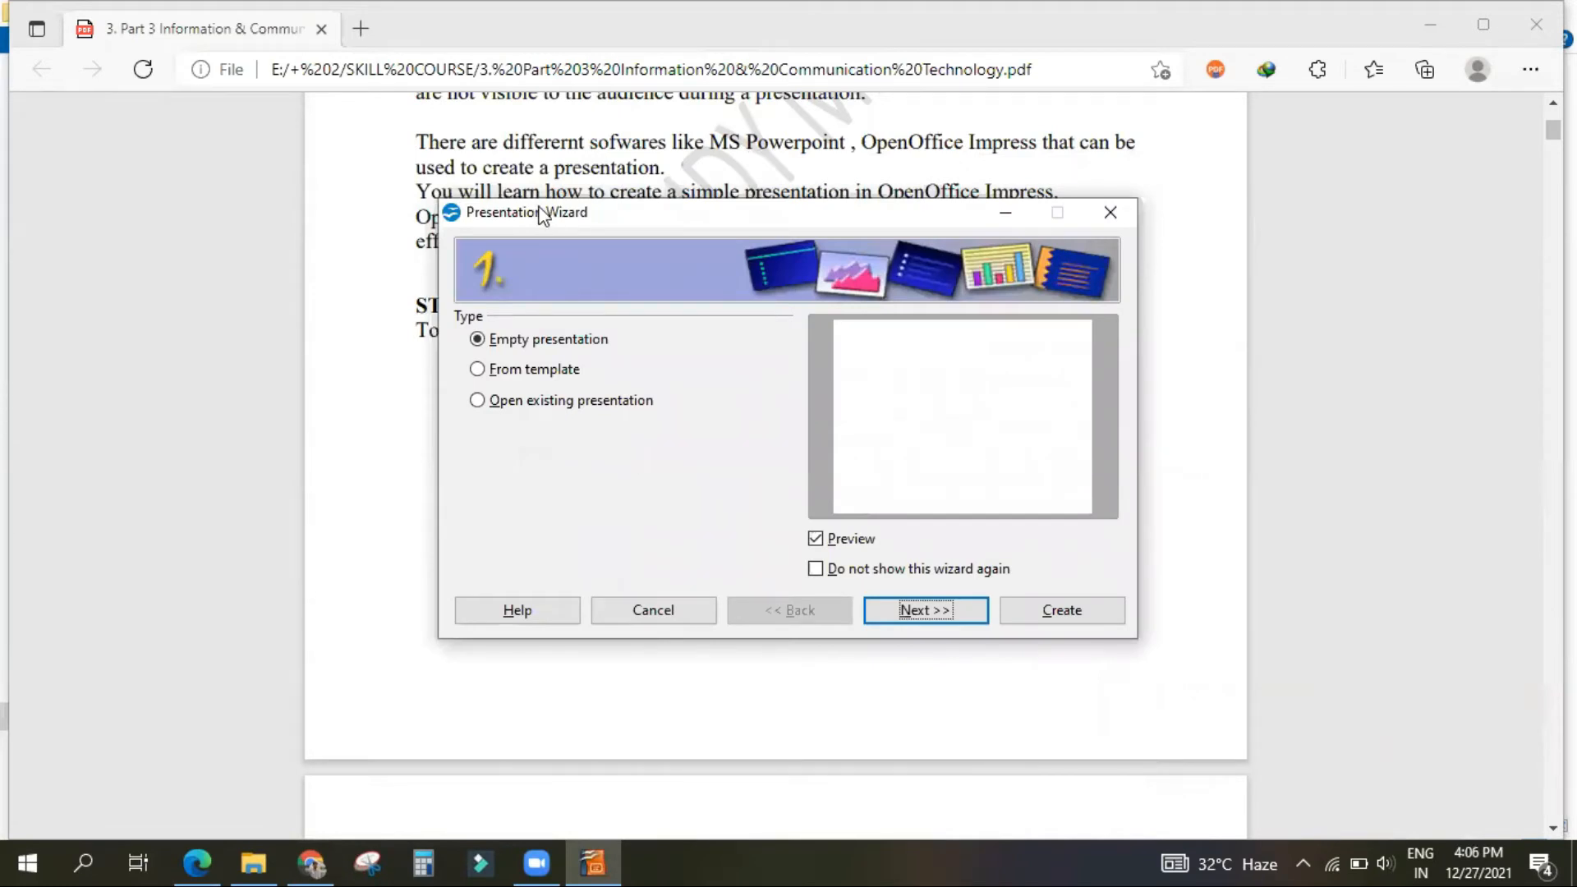
Step: Move the Presentation Wizard higher up and compare its presentation types with the wizard figure in the study PDF
{"action": "left_click_drag", "start_coordinate": [542, 215], "coordinate": [520, 141]}
{"action": "scroll", "coordinate": [779, 692], "scroll_direction": "down", "scroll_amount": 10}
{"action": "scroll", "coordinate": [779, 692], "scroll_direction": "up", "scroll_amount": 1}
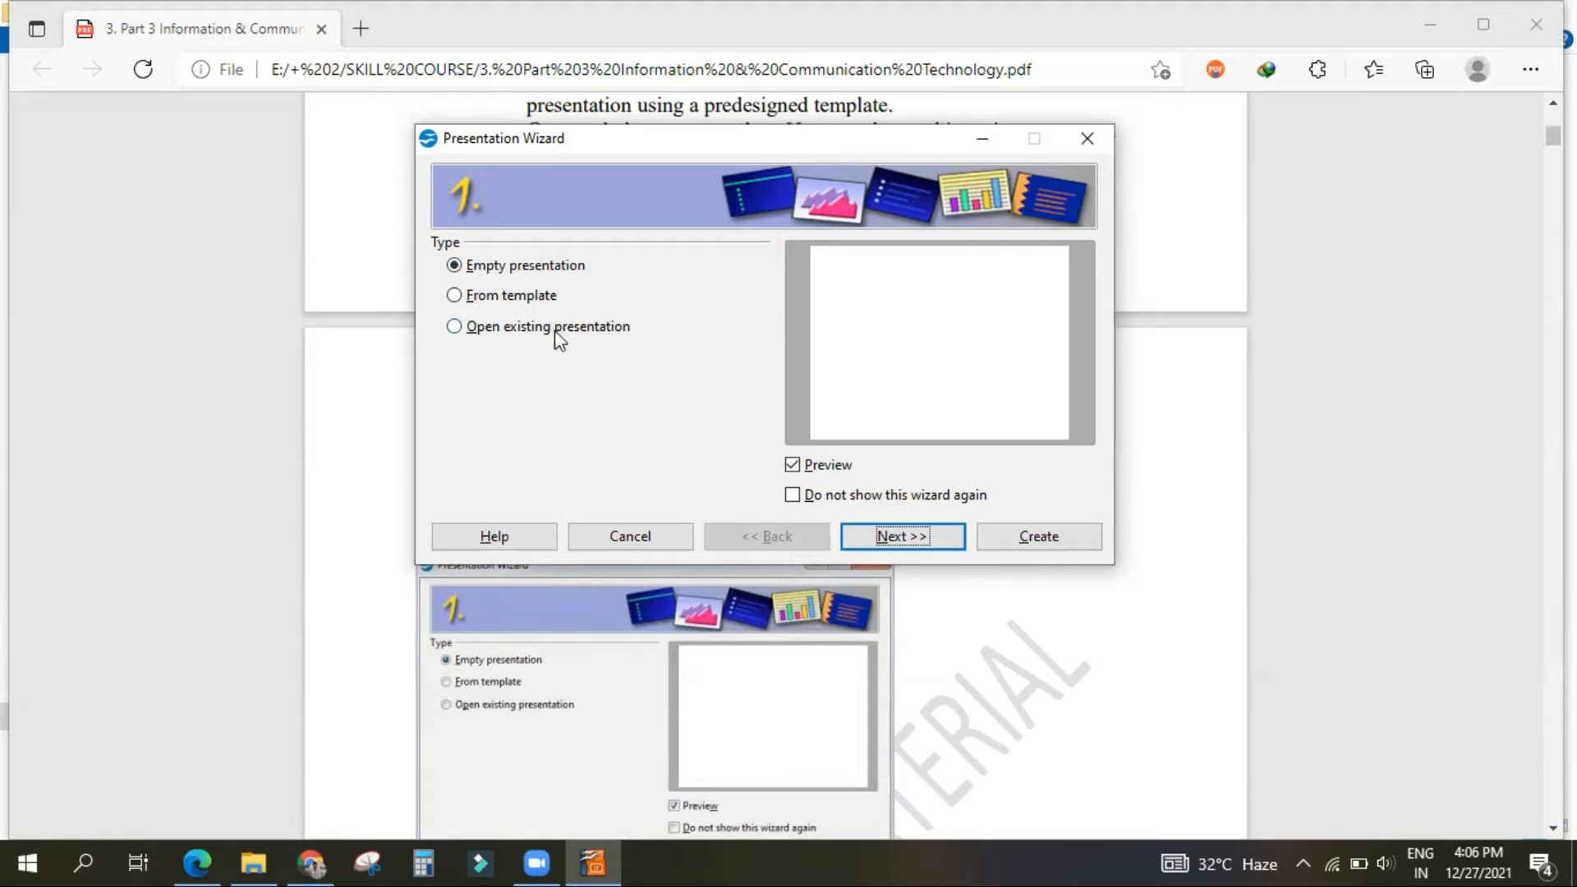
Step: Preview the Dark Blue with Orange and Subtle Accents designs, and create an empty presentation with the <Original> slide design
{"action": "left_click", "coordinate": [908, 536]}
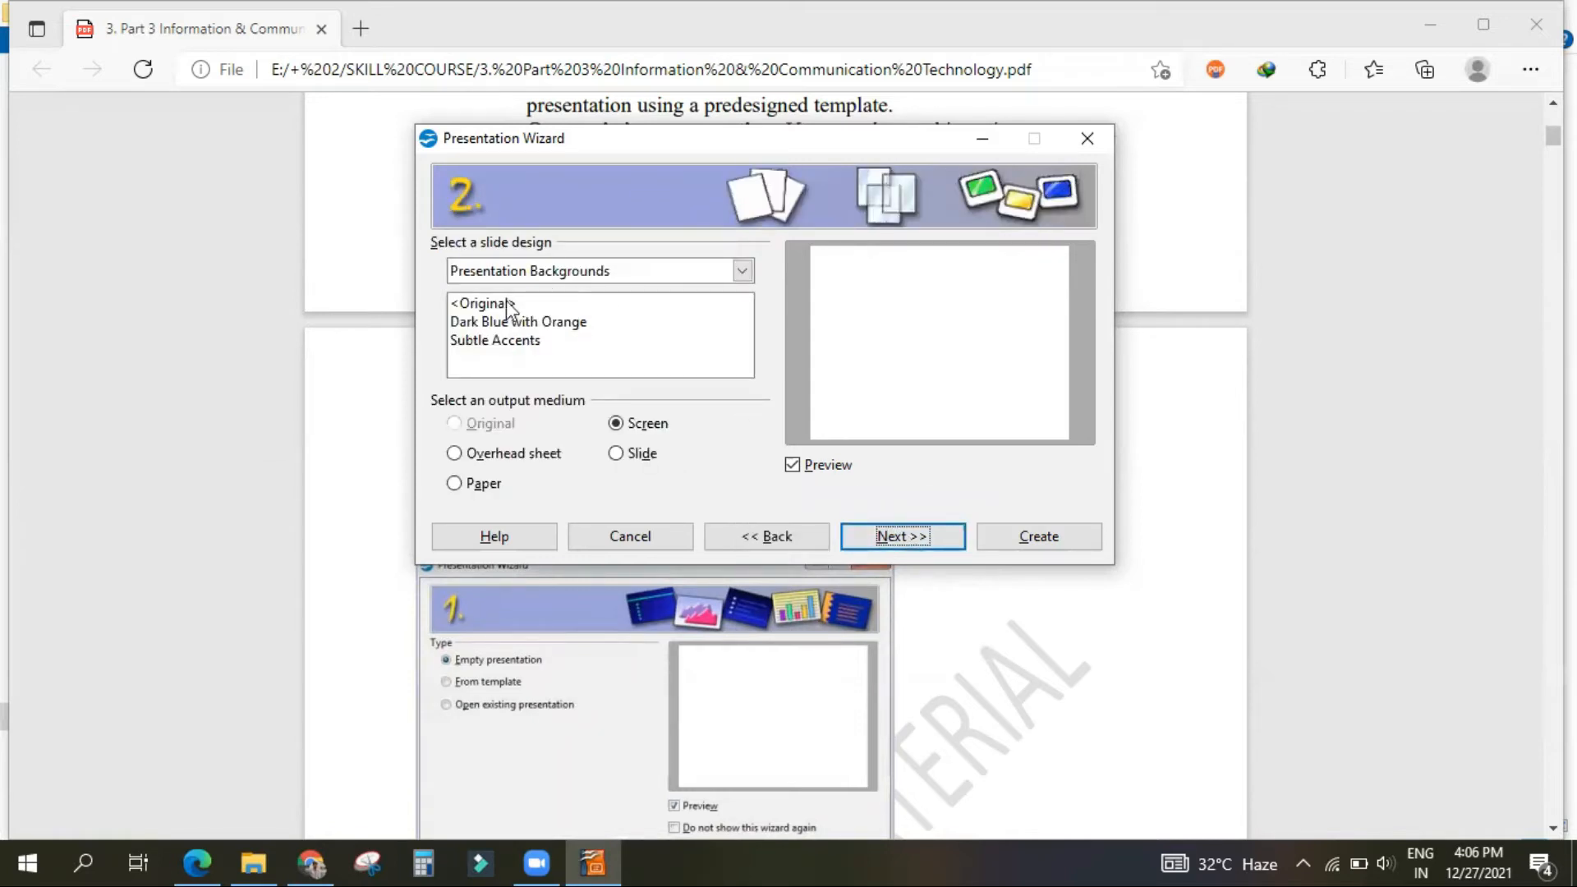
{"action": "left_click", "coordinate": [483, 302]}
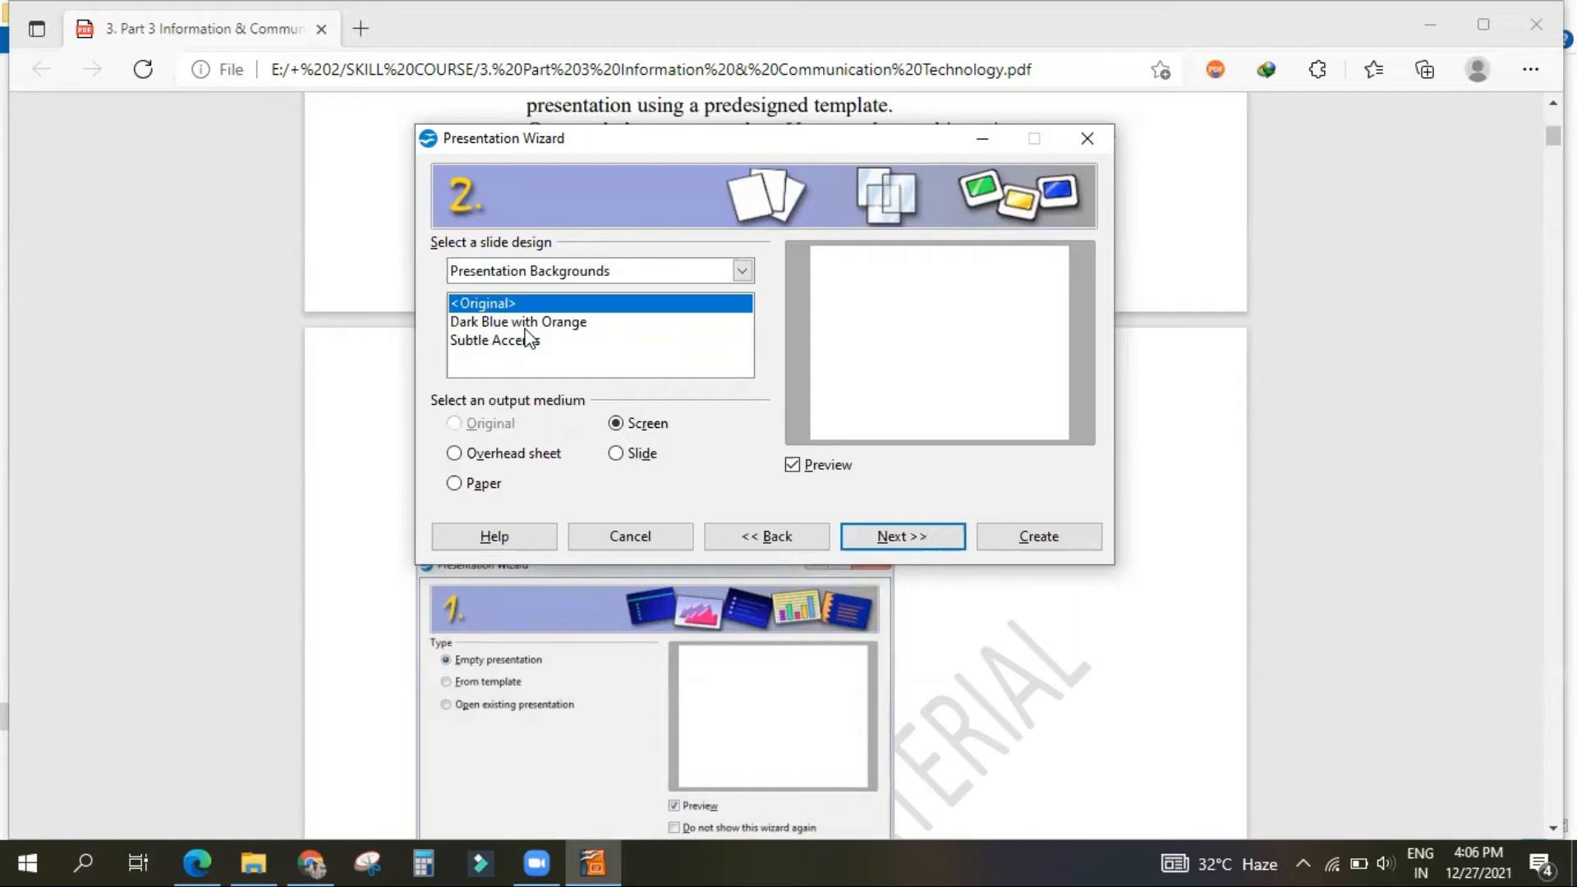
{"action": "left_click", "coordinate": [526, 327]}
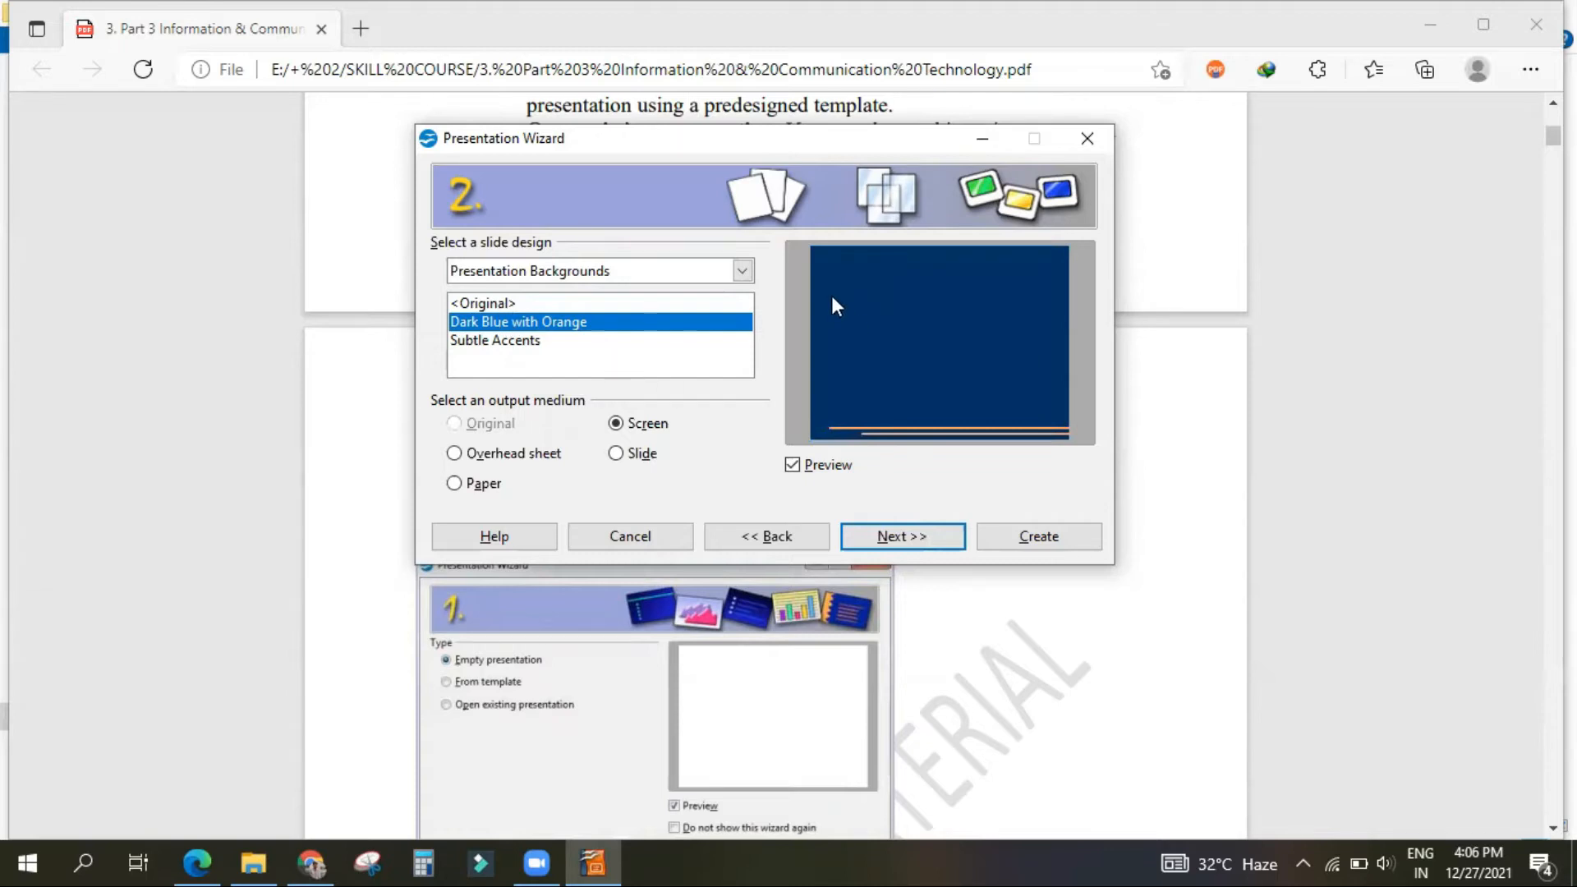
{"action": "left_click", "coordinate": [487, 340]}
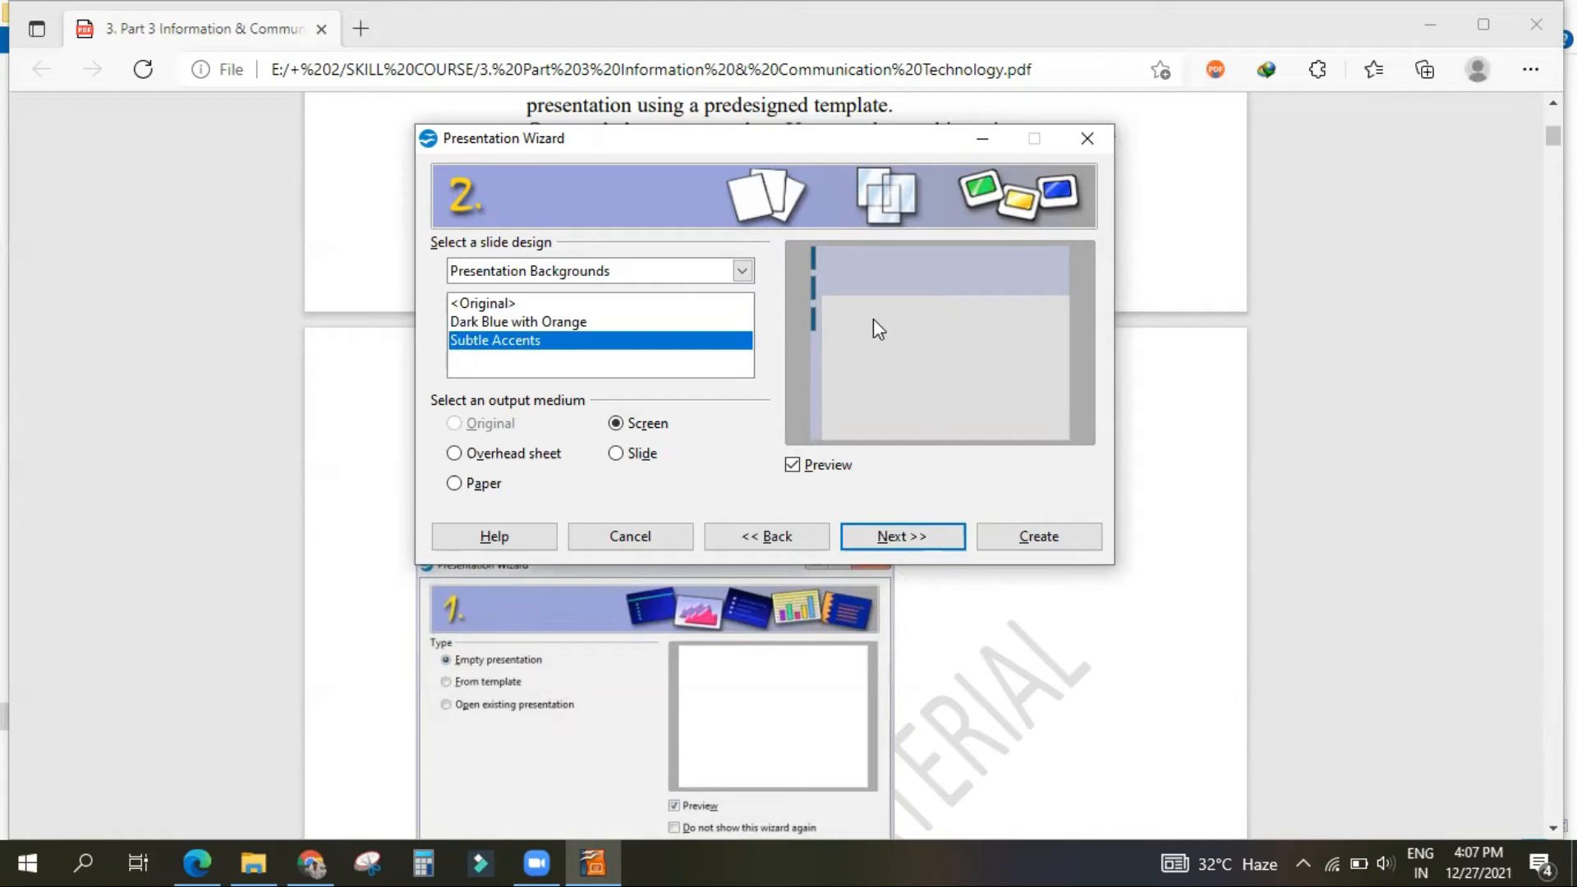
{"action": "left_click", "coordinate": [494, 309]}
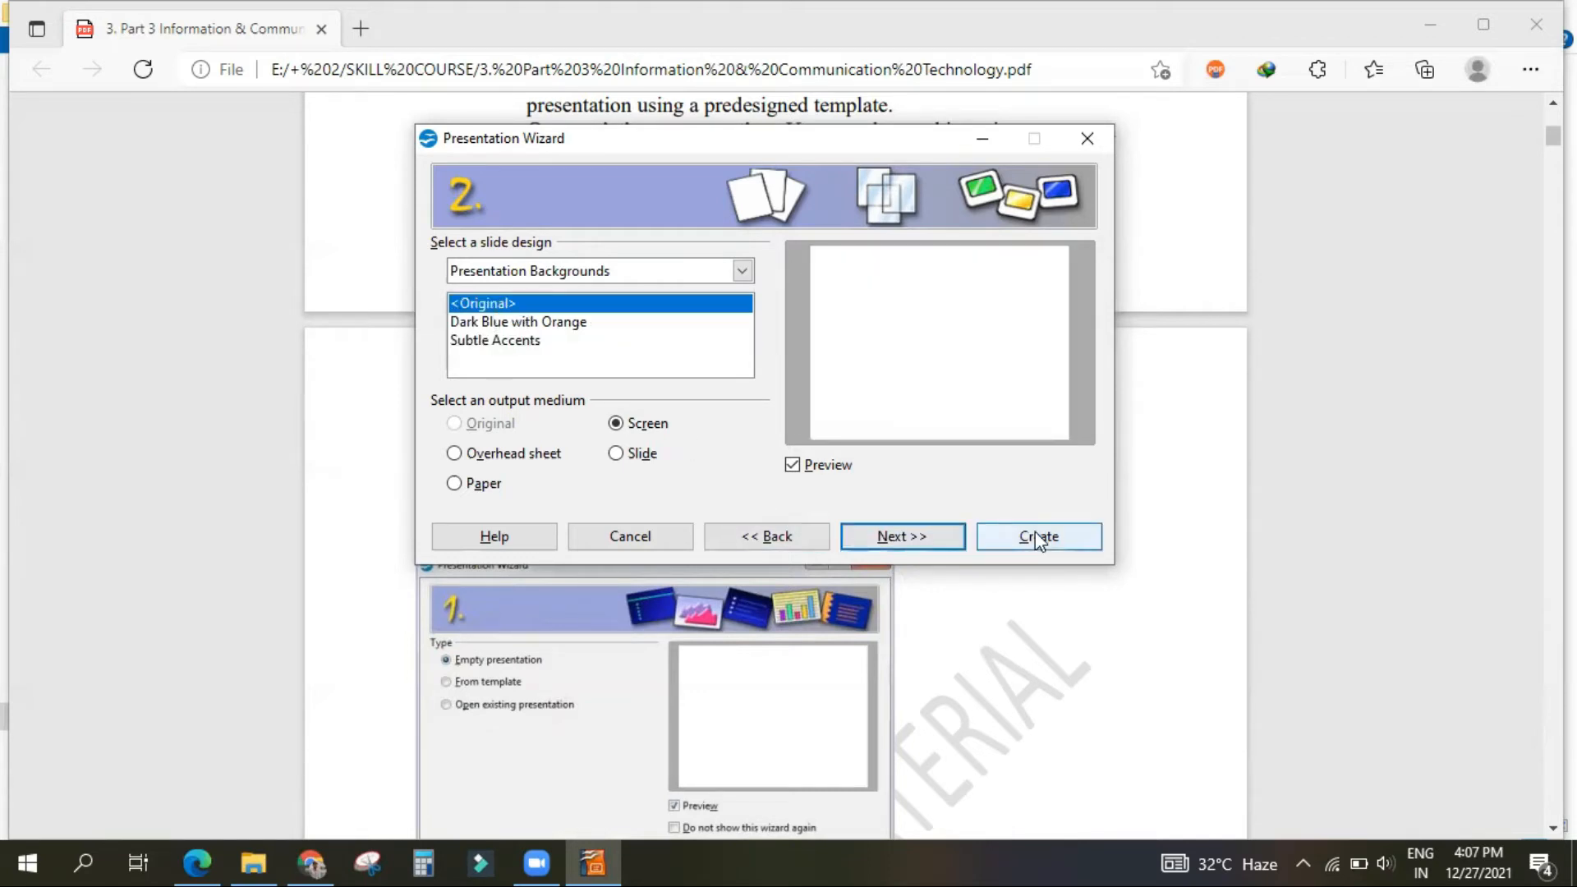
{"action": "left_click", "coordinate": [935, 540]}
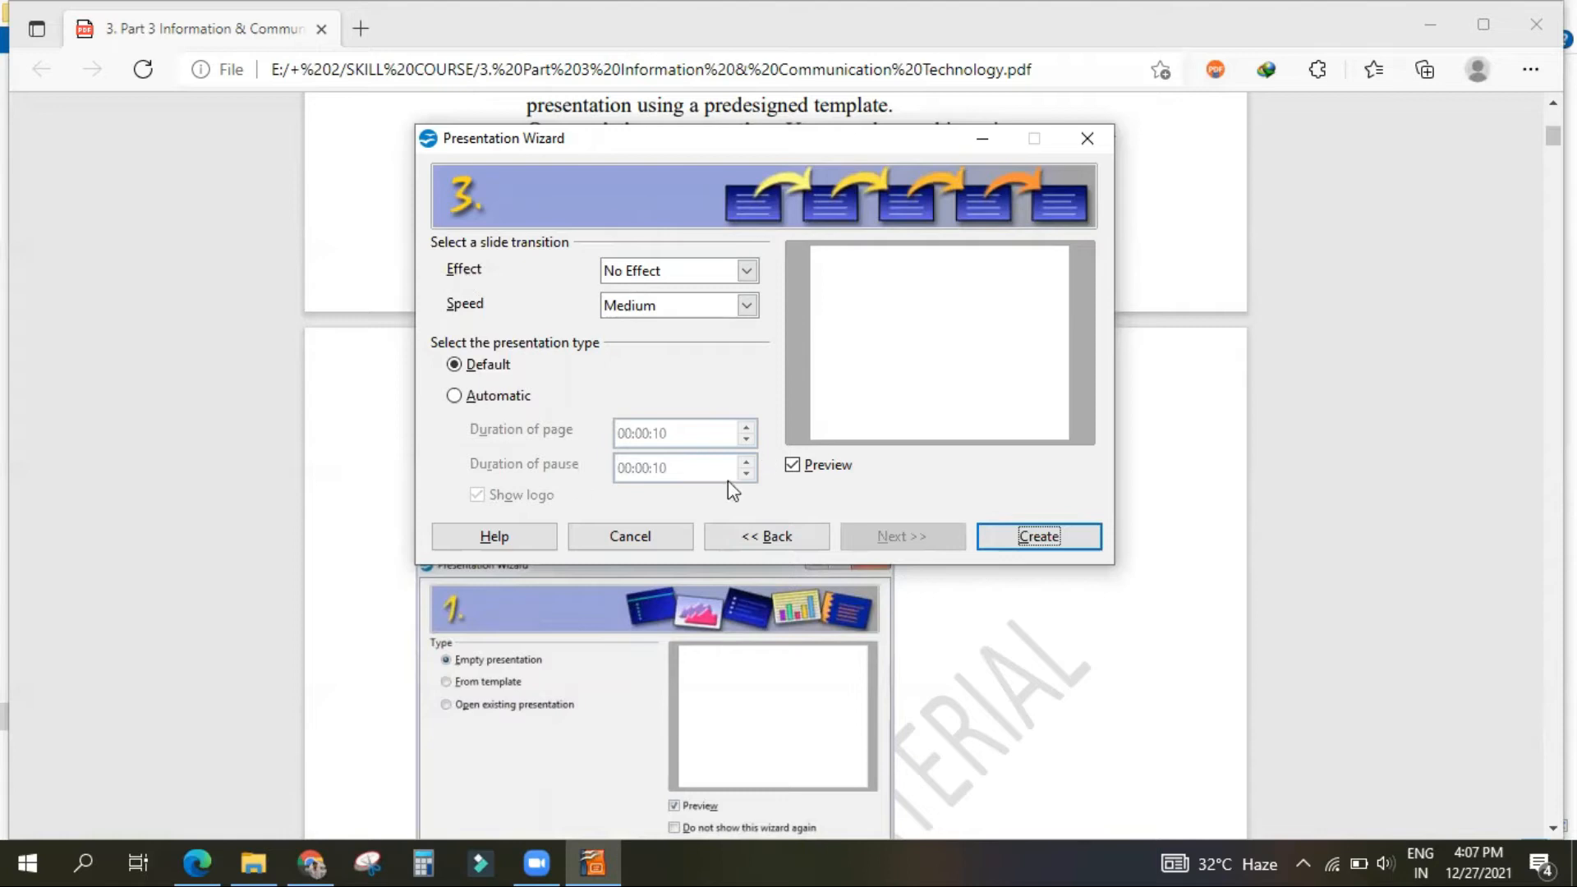
{"action": "left_click", "coordinate": [1041, 537]}
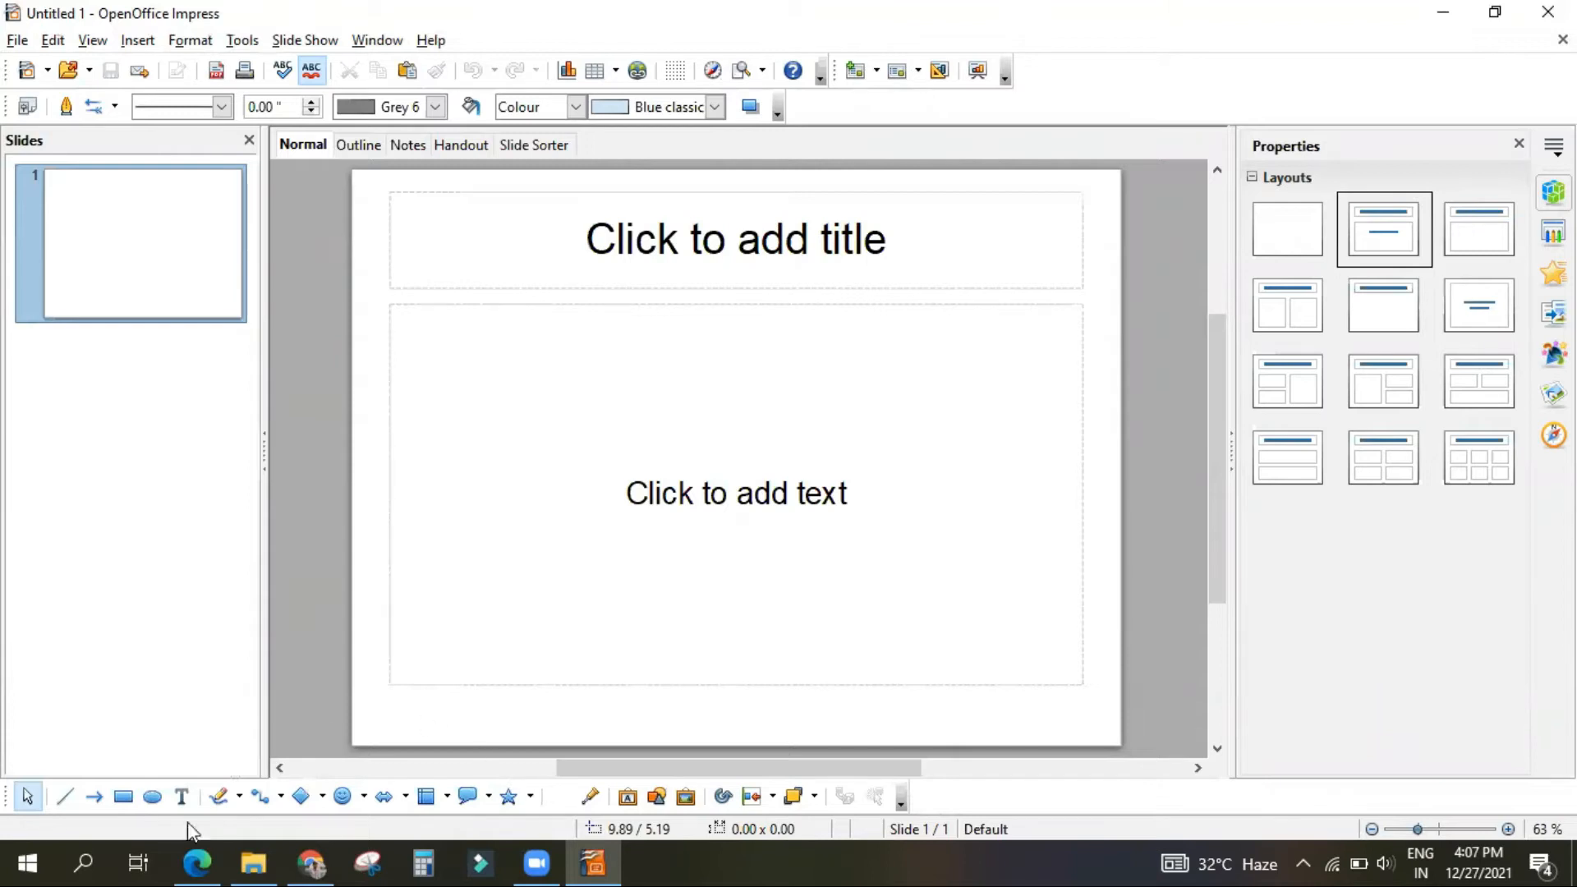
Step: Examine the labelled figure of the Impress window components in the Microsoft Edge PDF and return to OpenOffice Impress
{"action": "left_click", "coordinate": [197, 863]}
{"action": "scroll", "coordinate": [493, 608], "scroll_direction": "down", "scroll_amount": 5}
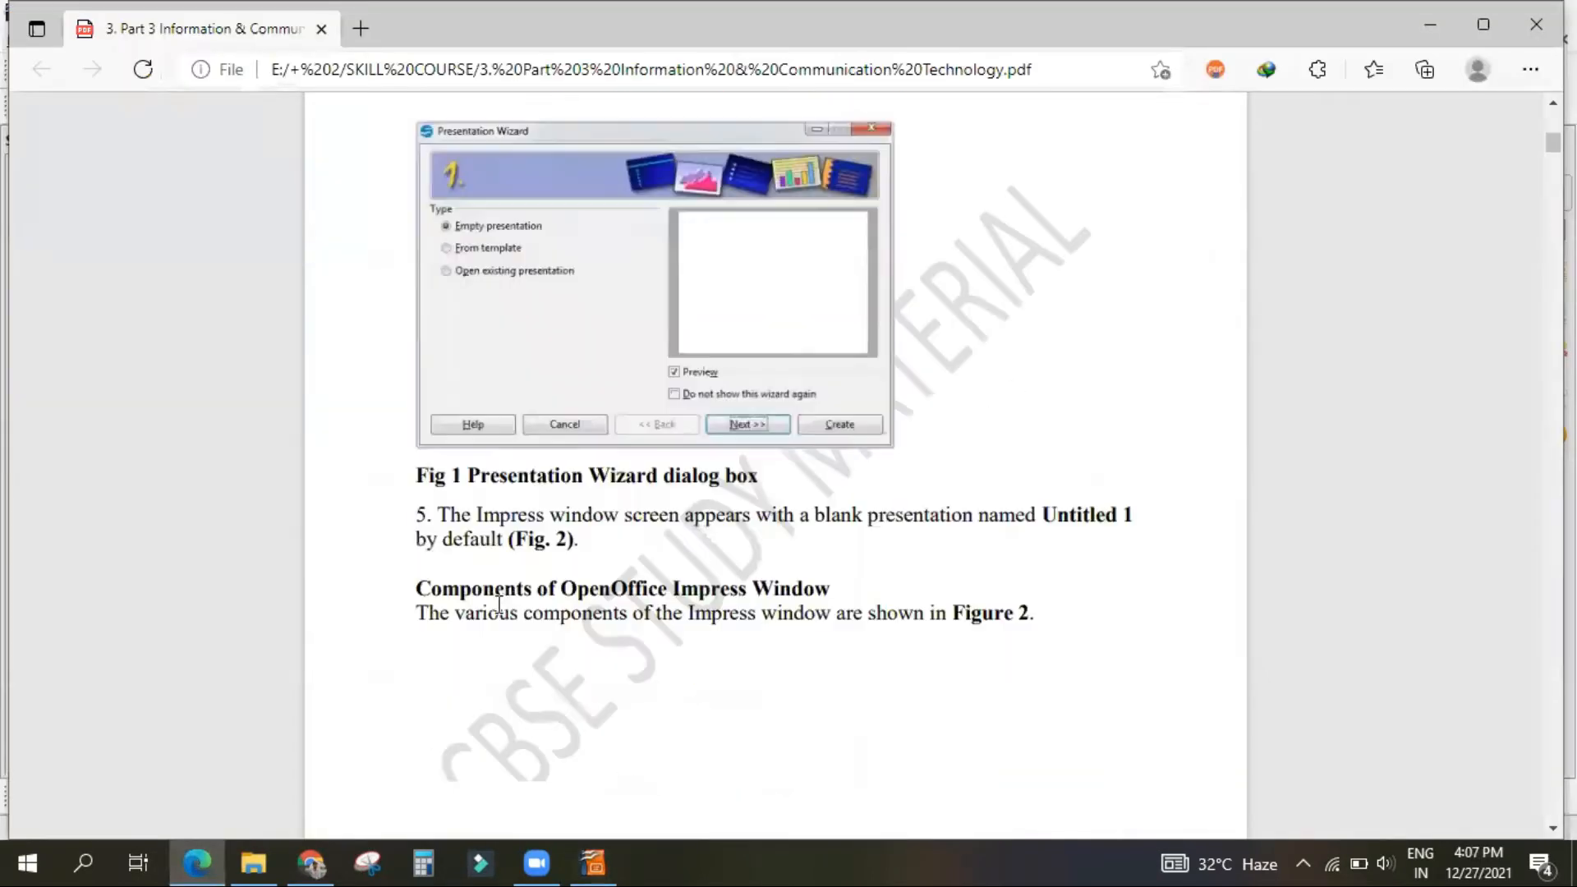
{"action": "scroll", "coordinate": [555, 499], "scroll_direction": "down", "scroll_amount": 1}
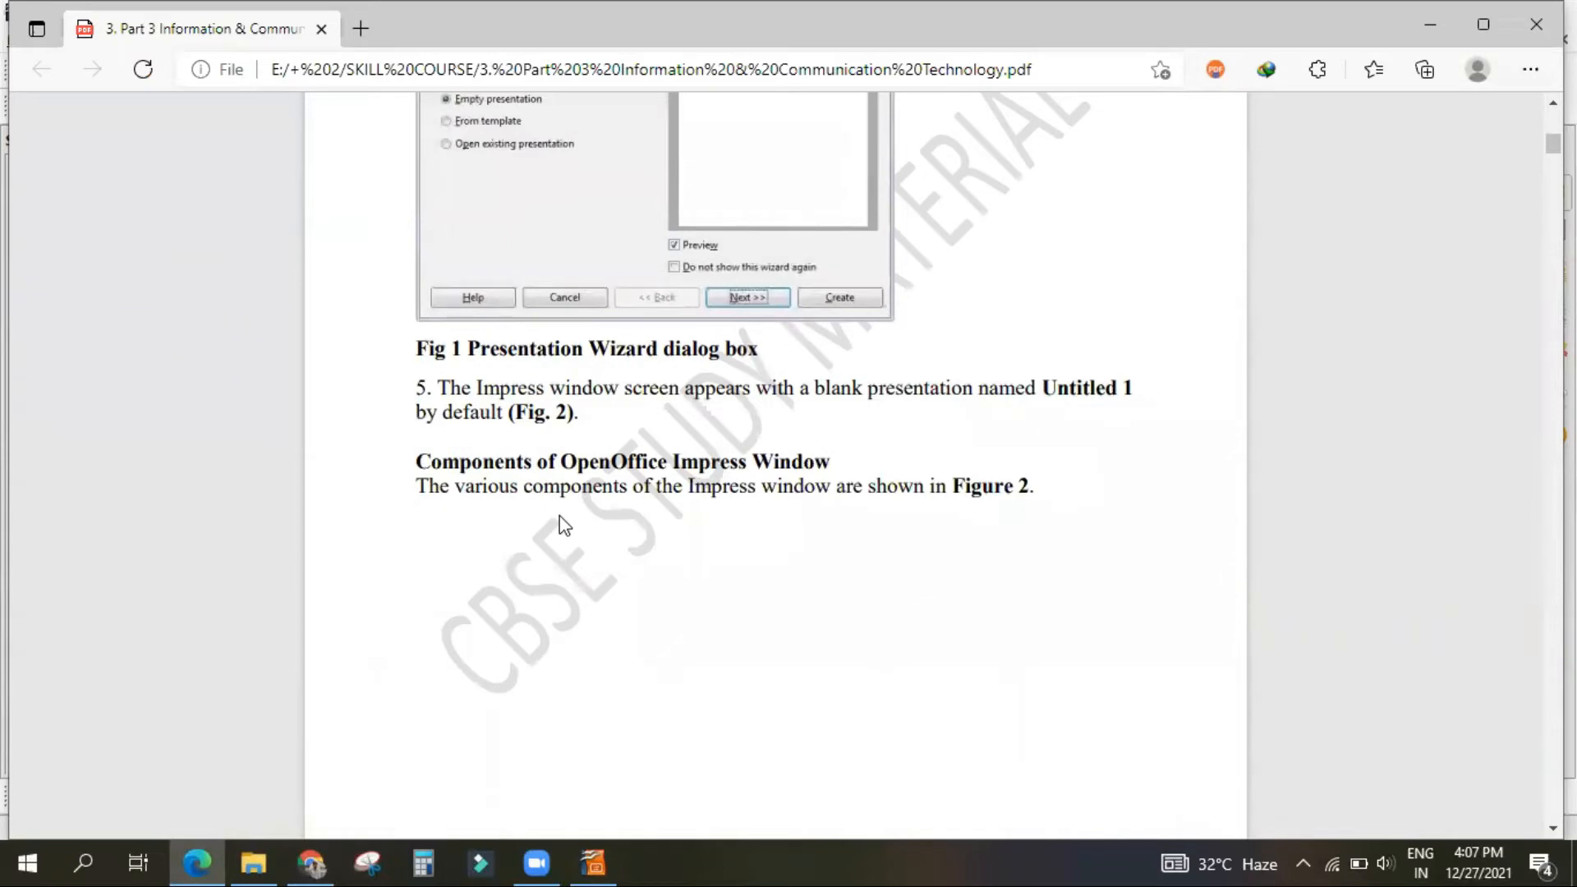
{"action": "scroll", "coordinate": [575, 526], "scroll_direction": "down", "scroll_amount": 10}
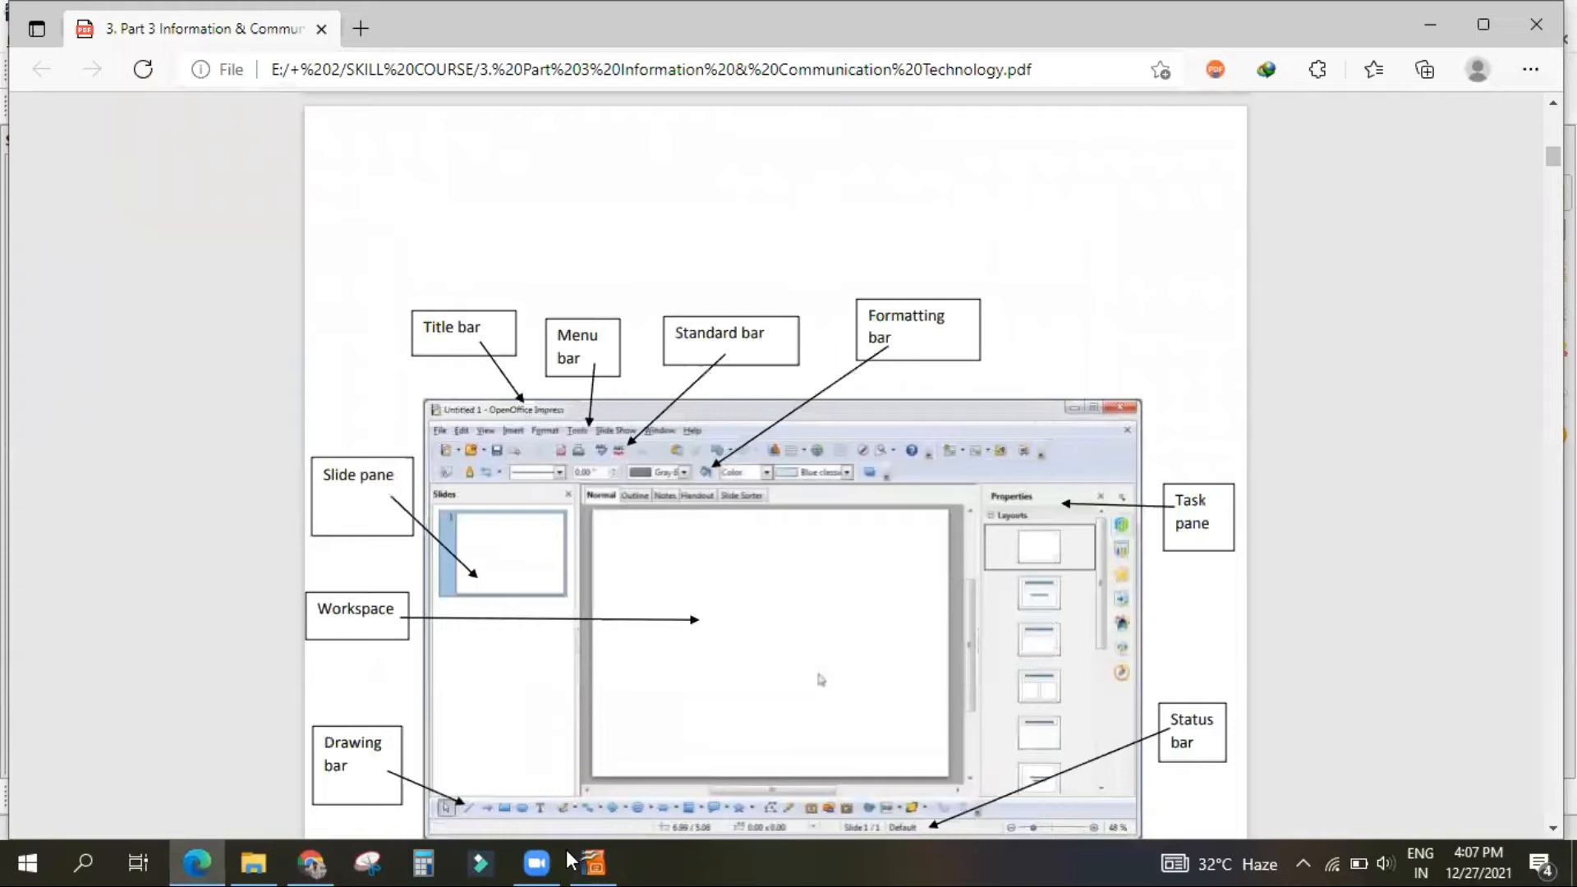
{"action": "left_click", "coordinate": [593, 863]}
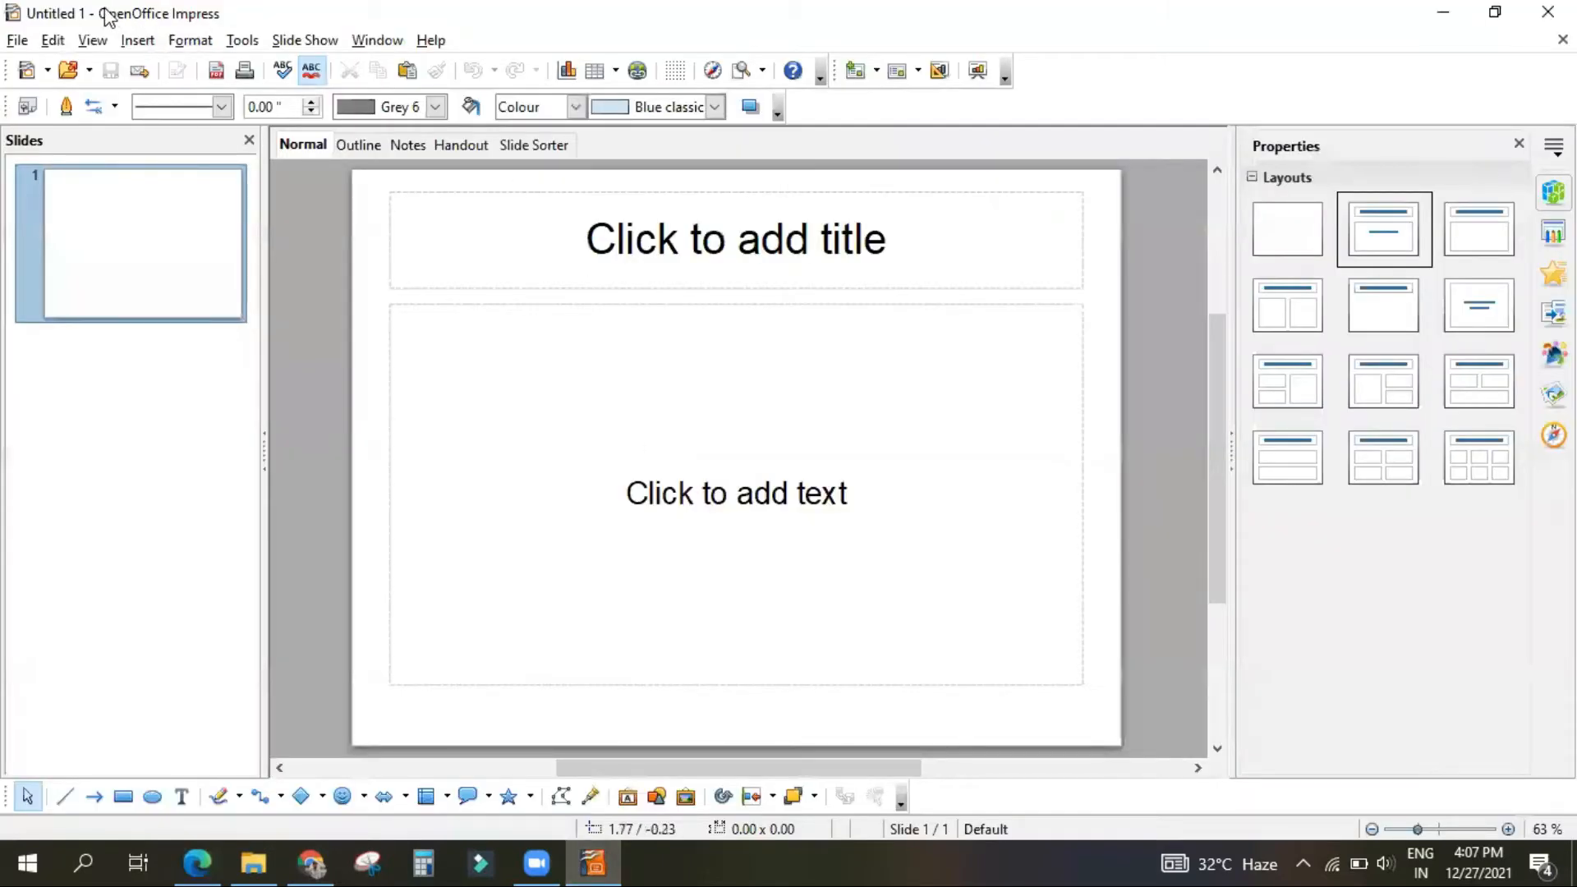
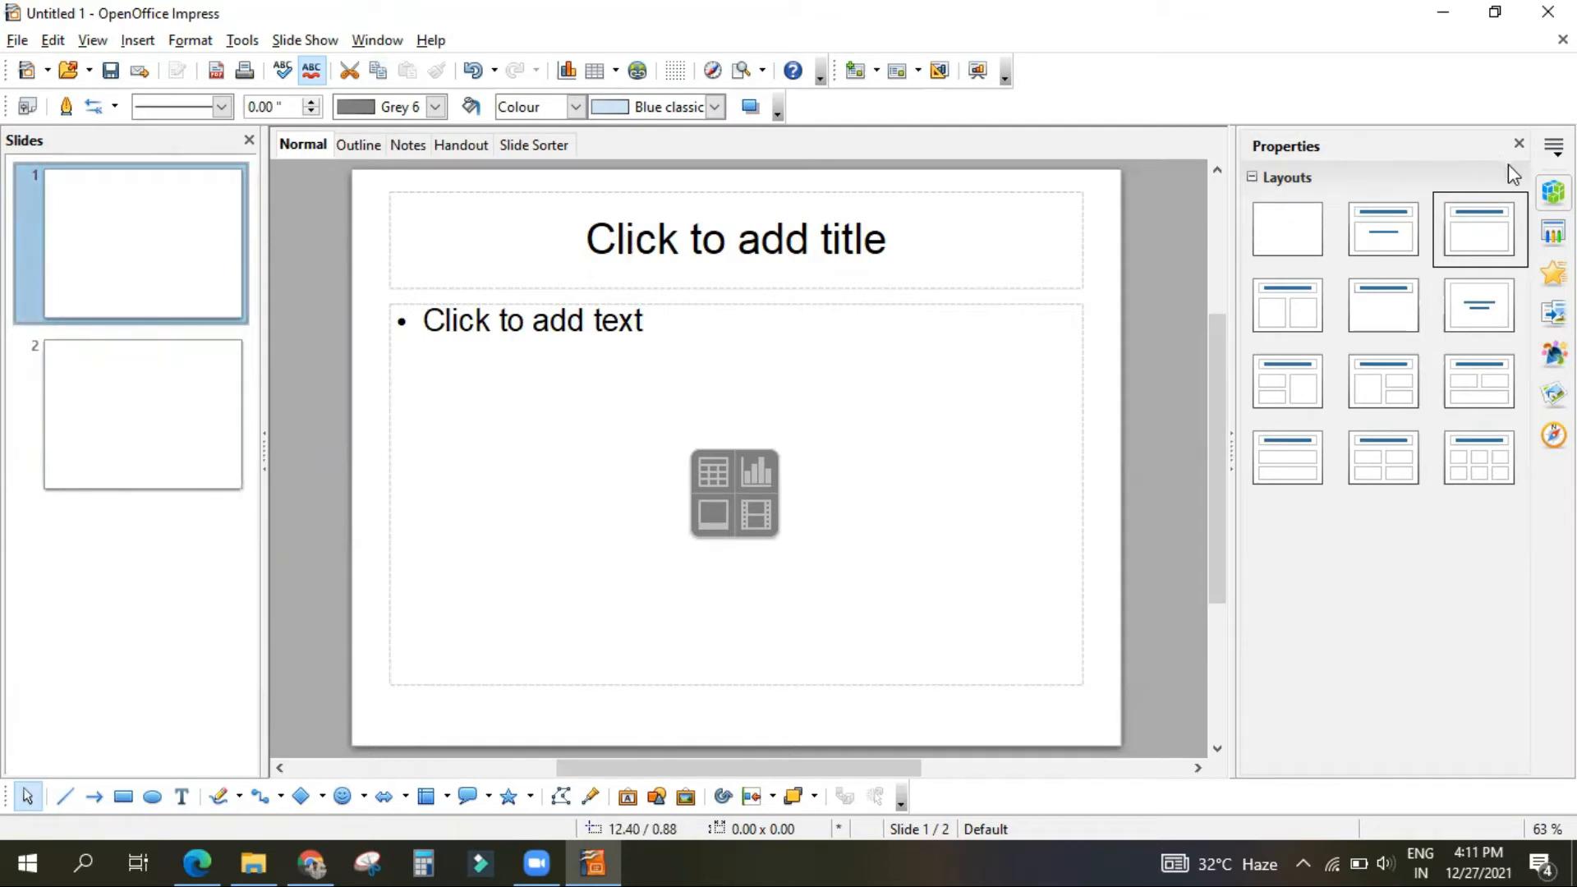
Step: Try several content layouts on slide 1, ending with the layout of a title above six content boxes
{"action": "left_click", "coordinate": [1383, 229]}
{"action": "left_click", "coordinate": [1318, 311]}
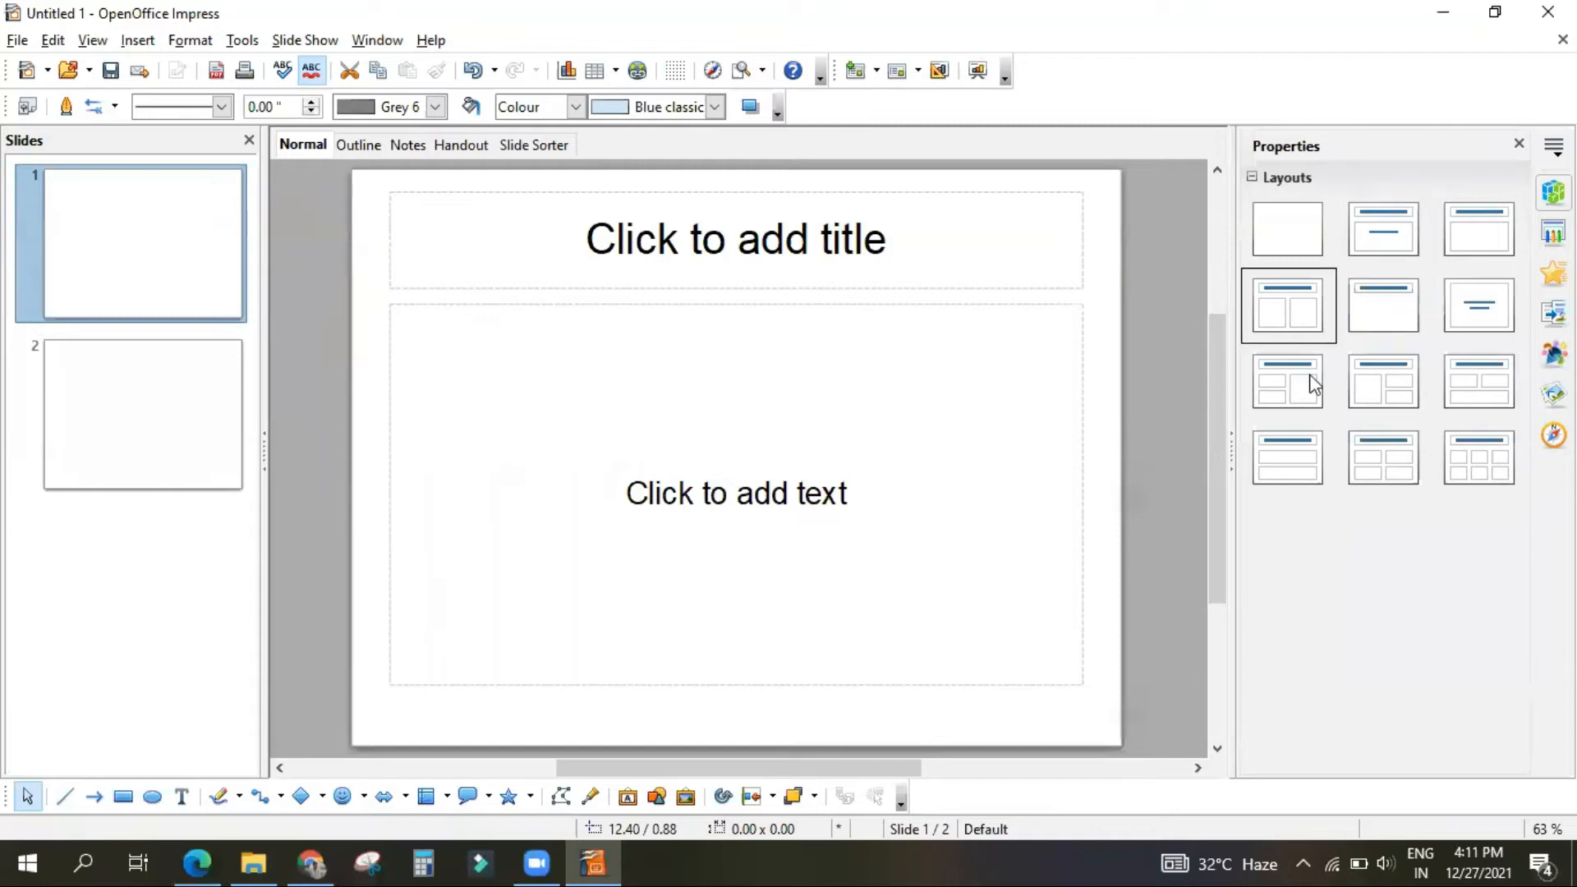
{"action": "left_click", "coordinate": [1305, 417]}
{"action": "left_click", "coordinate": [1296, 462]}
{"action": "left_click", "coordinate": [1456, 464]}
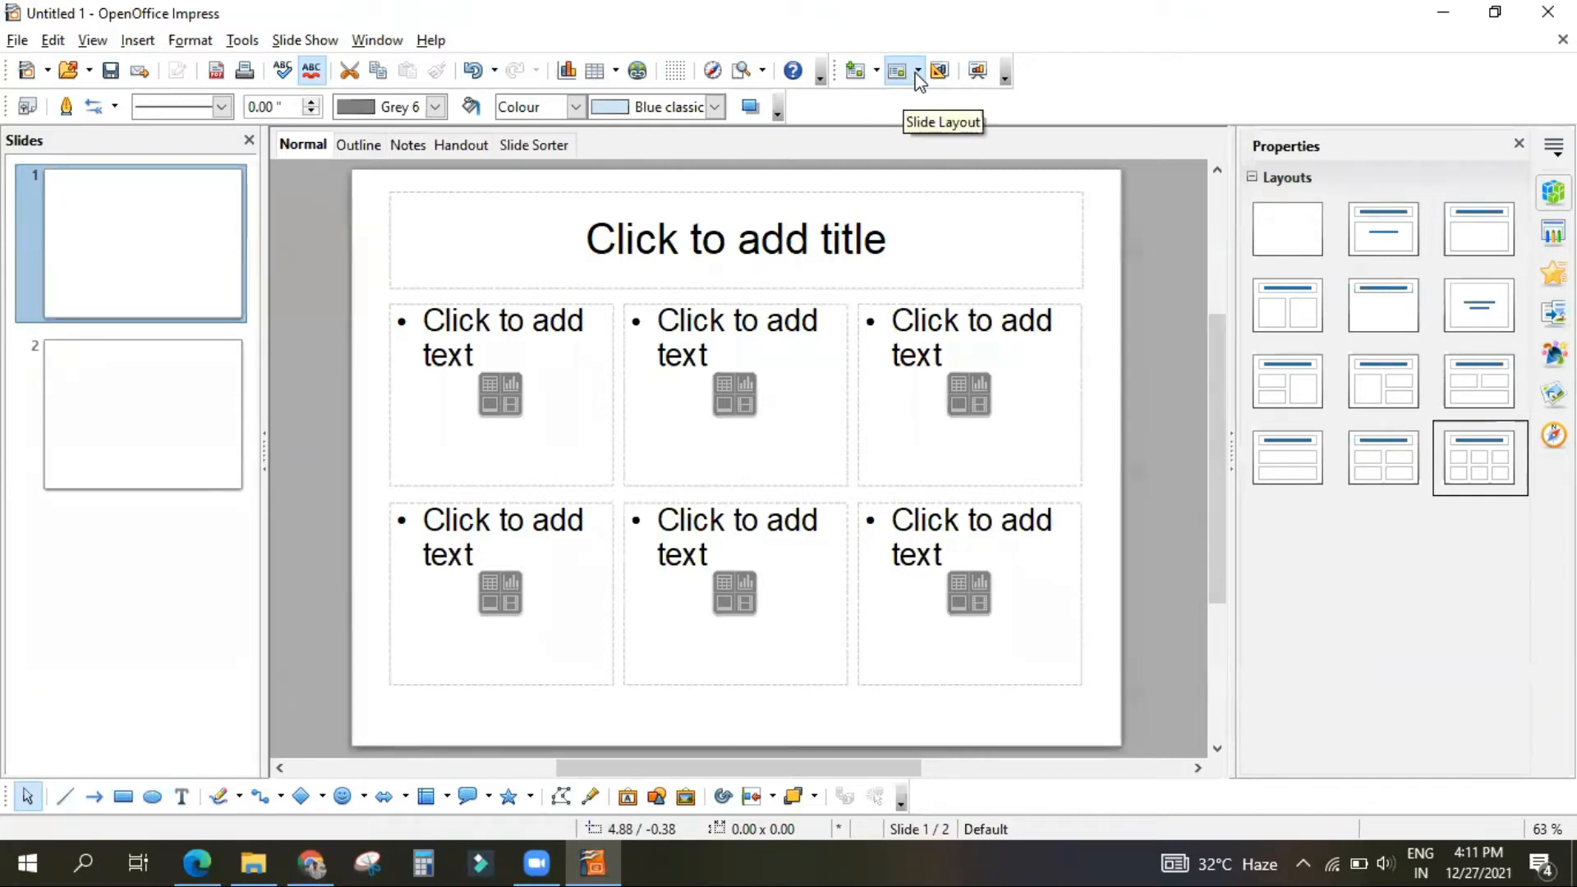
Step: Select slide 2 and look over the available slide layouts without choosing one
{"action": "left_click", "coordinate": [130, 397]}
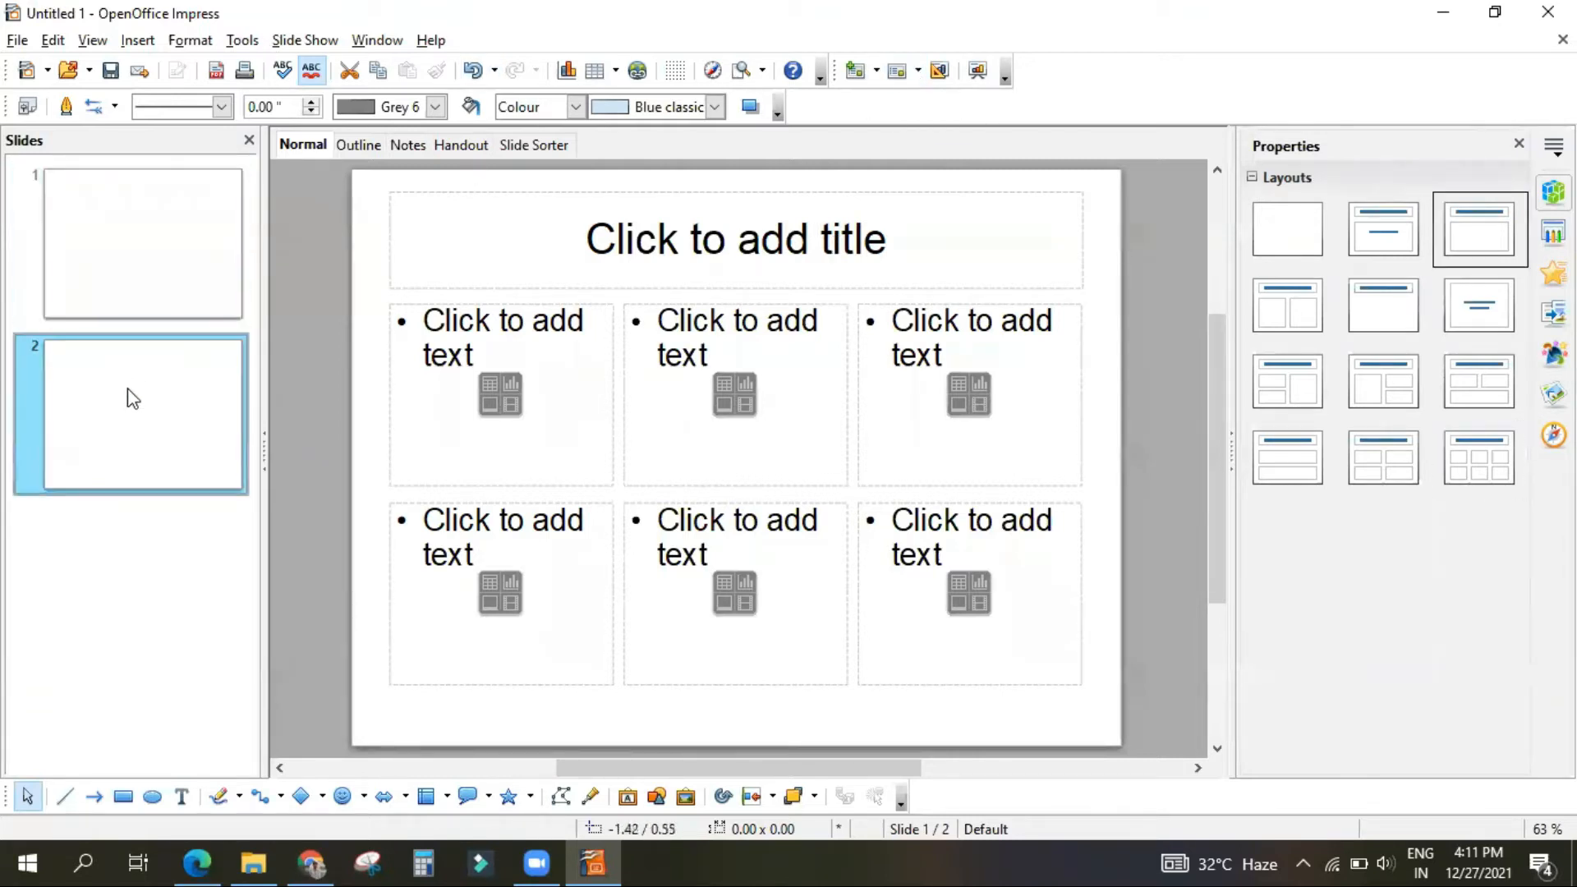
{"action": "left_click", "coordinate": [901, 73]}
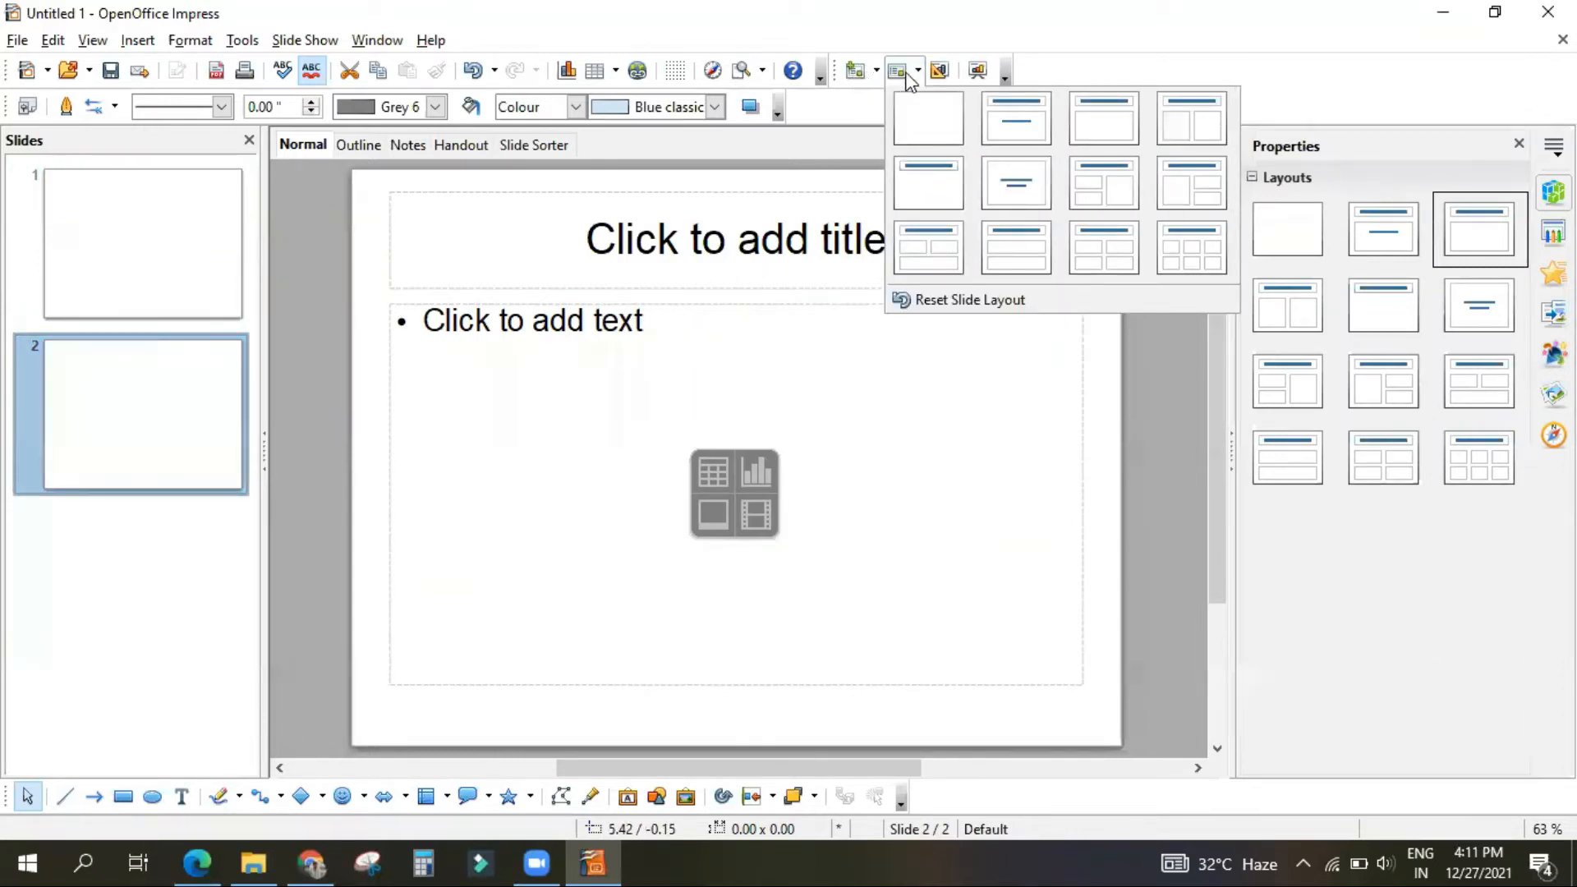
{"action": "left_click", "coordinate": [859, 102]}
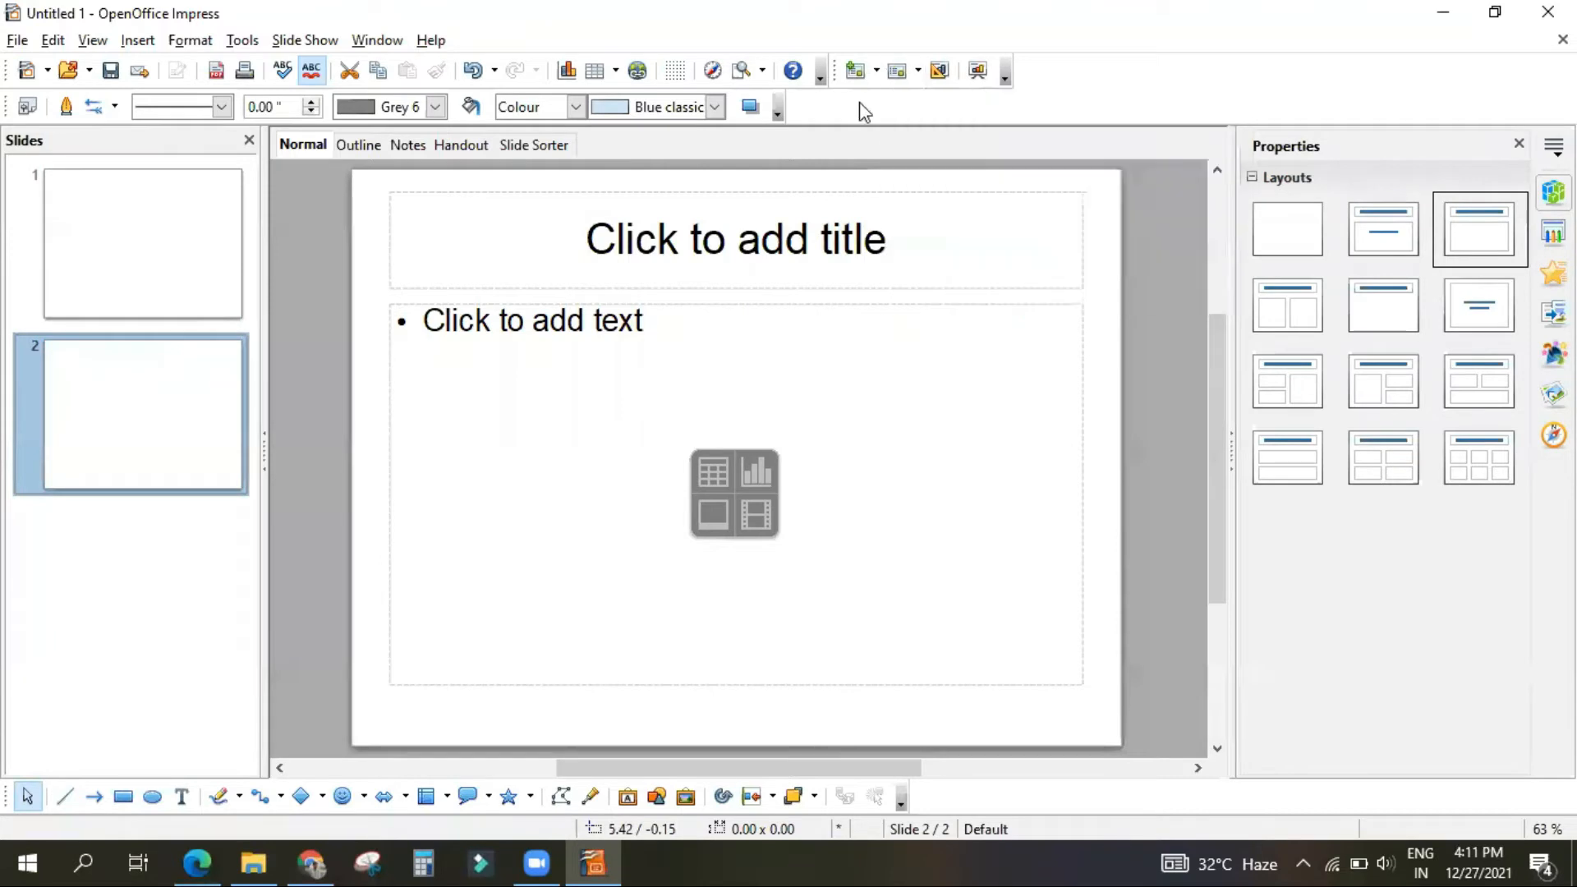
{"action": "left_click", "coordinate": [913, 71]}
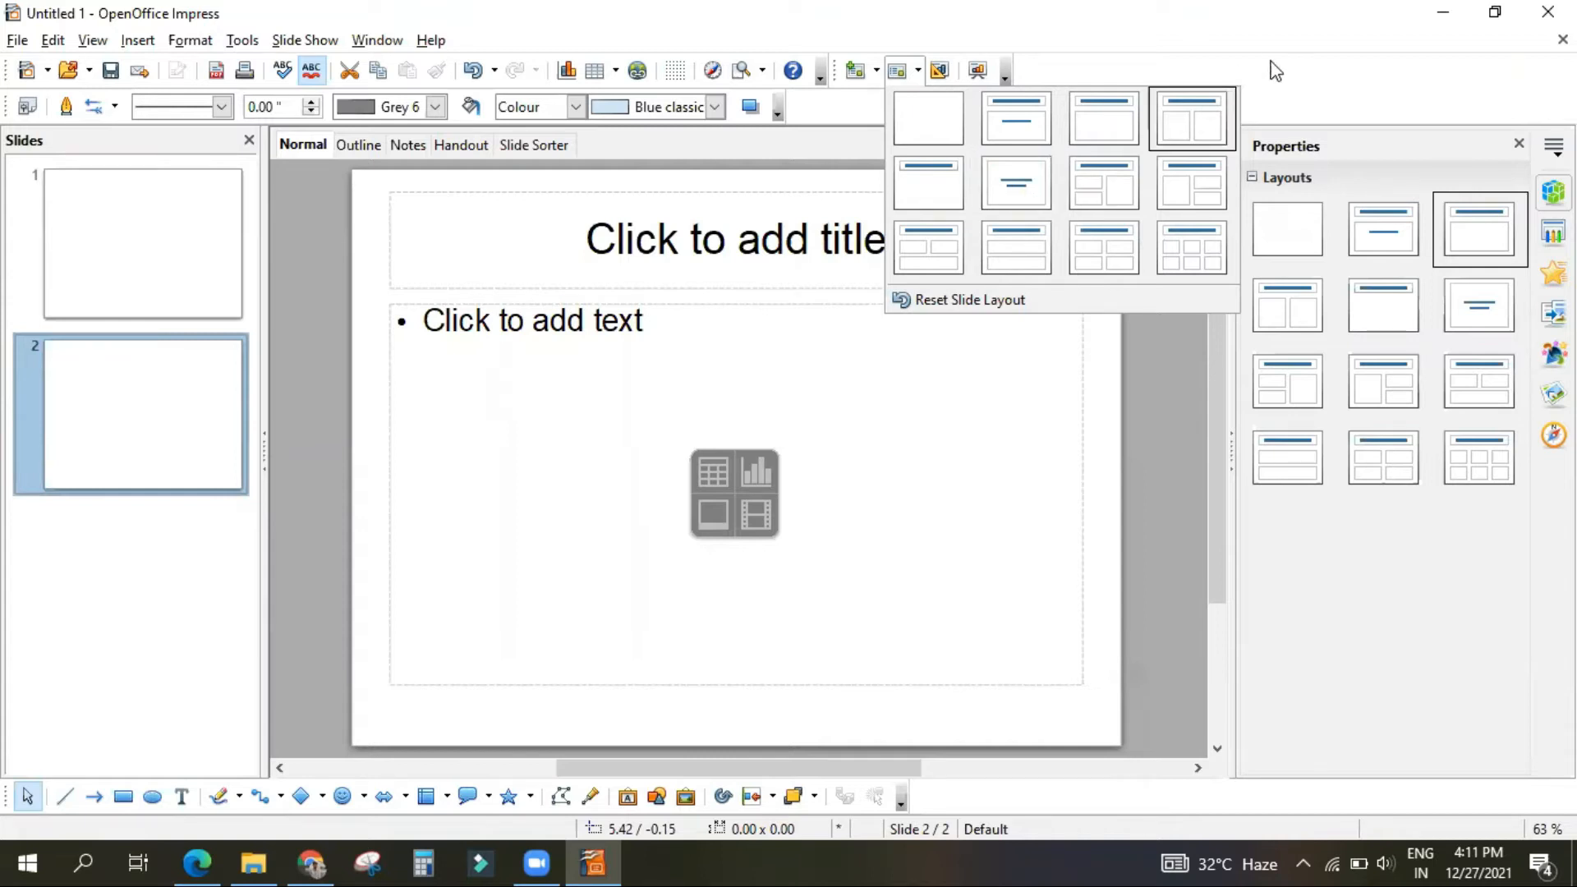
{"action": "left_click", "coordinate": [1288, 86]}
Step: Check the slide commands offered for slides 2 and 1, including Slide Layout, and keep slide 1 selected
{"action": "right_click", "coordinate": [142, 436]}
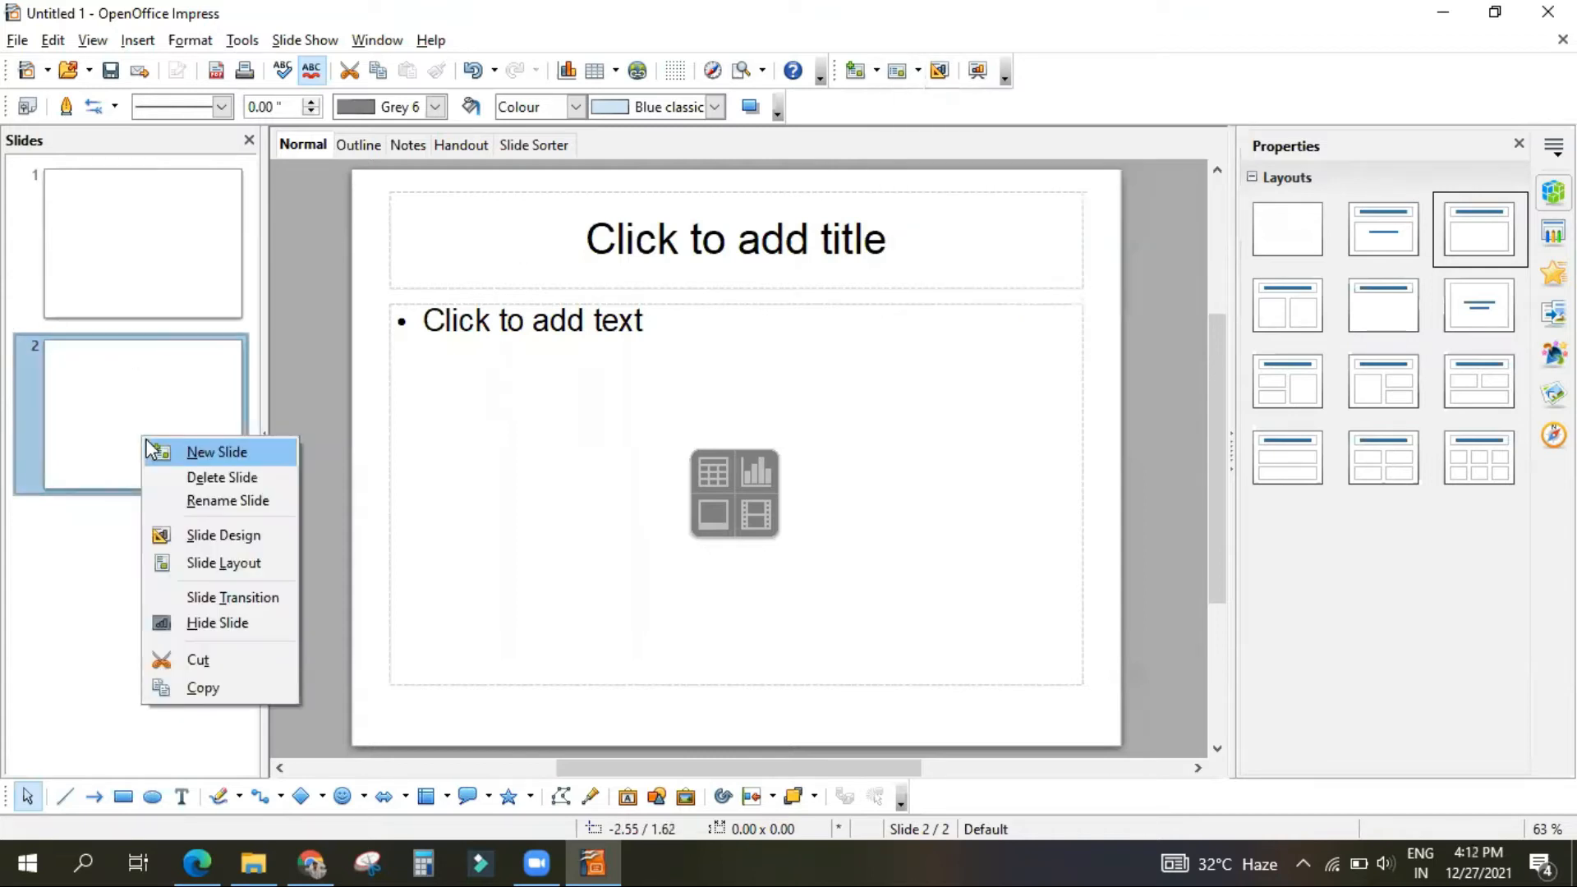
{"action": "left_click", "coordinate": [129, 265]}
{"action": "right_click", "coordinate": [129, 266]}
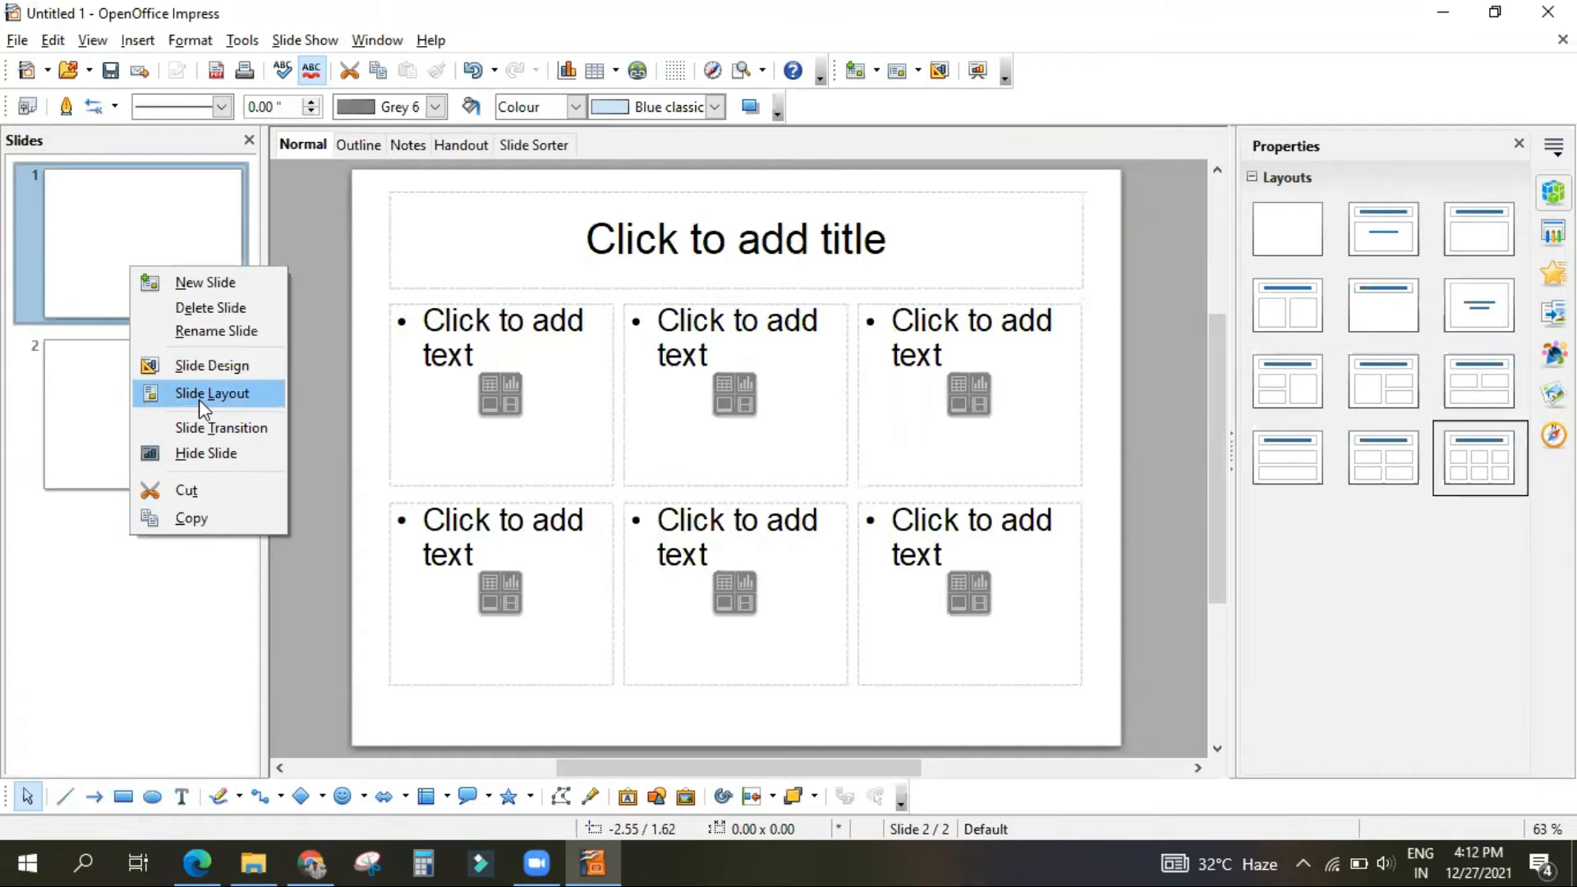
{"action": "left_click", "coordinate": [117, 276]}
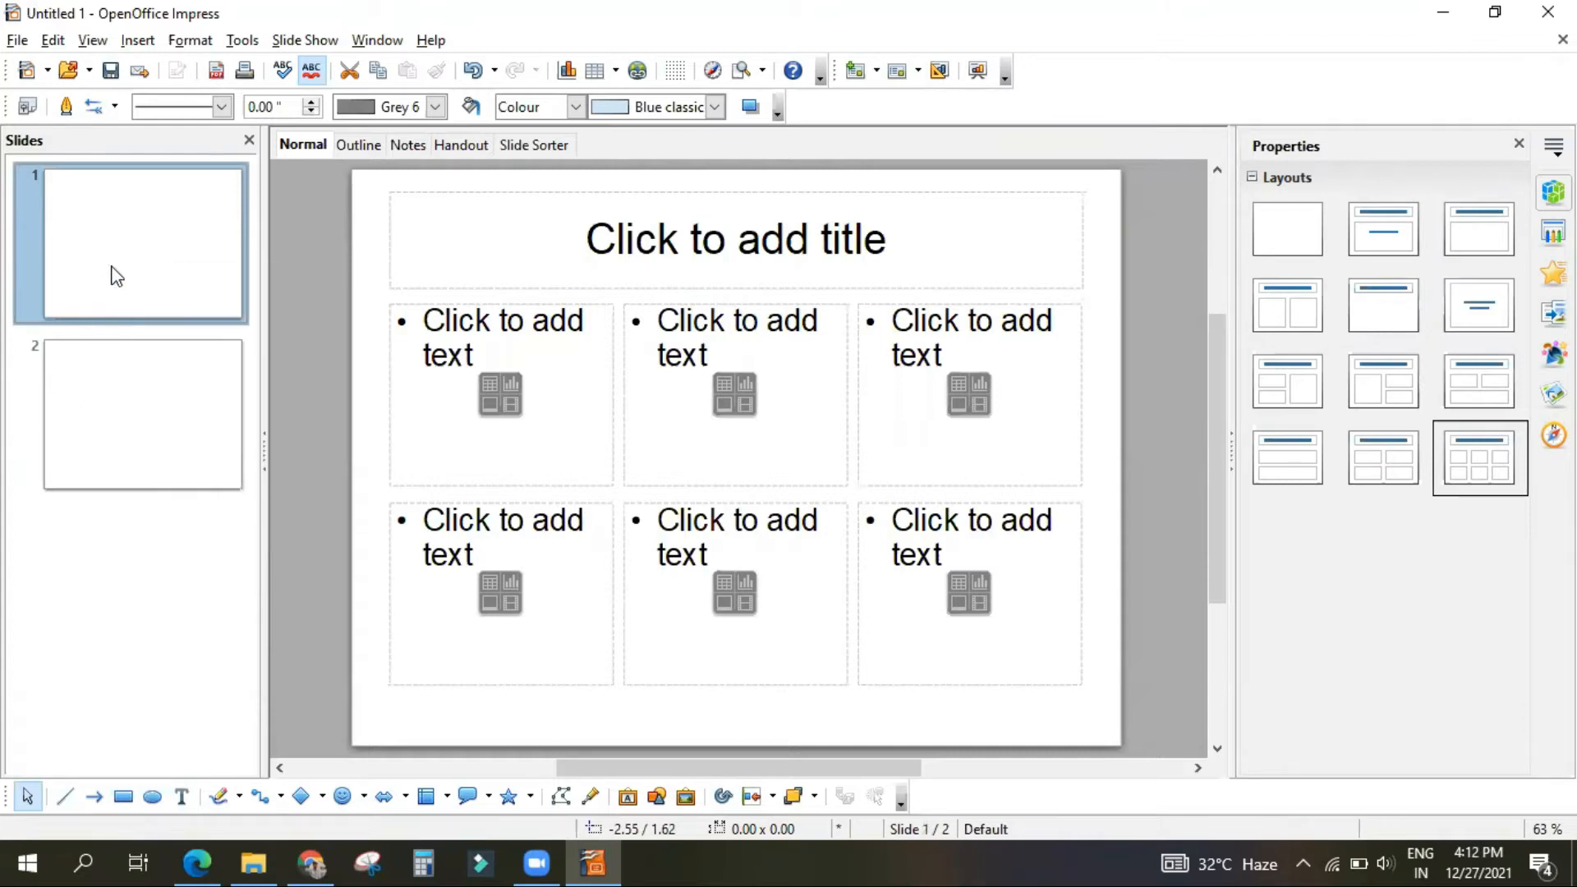
Step: Give slide 1 the Blank Slide layout, read the PDF section on entering text in Microsoft Edge, and return to OpenOffice Impress
{"action": "left_click", "coordinate": [1289, 239]}
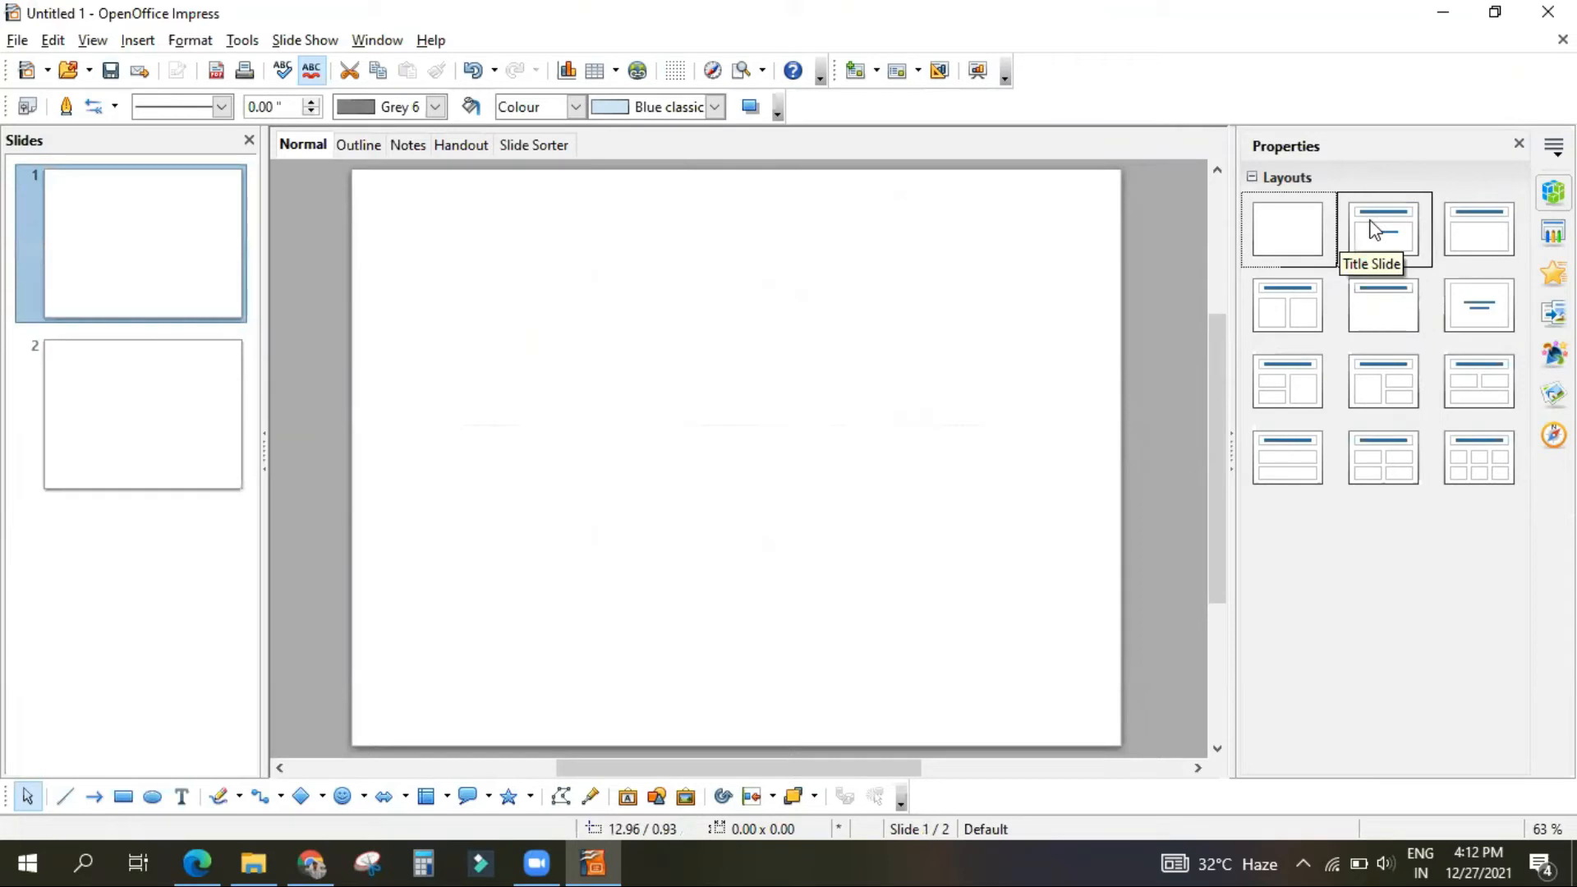
{"action": "left_click", "coordinate": [123, 586]}
{"action": "left_click", "coordinate": [215, 853]}
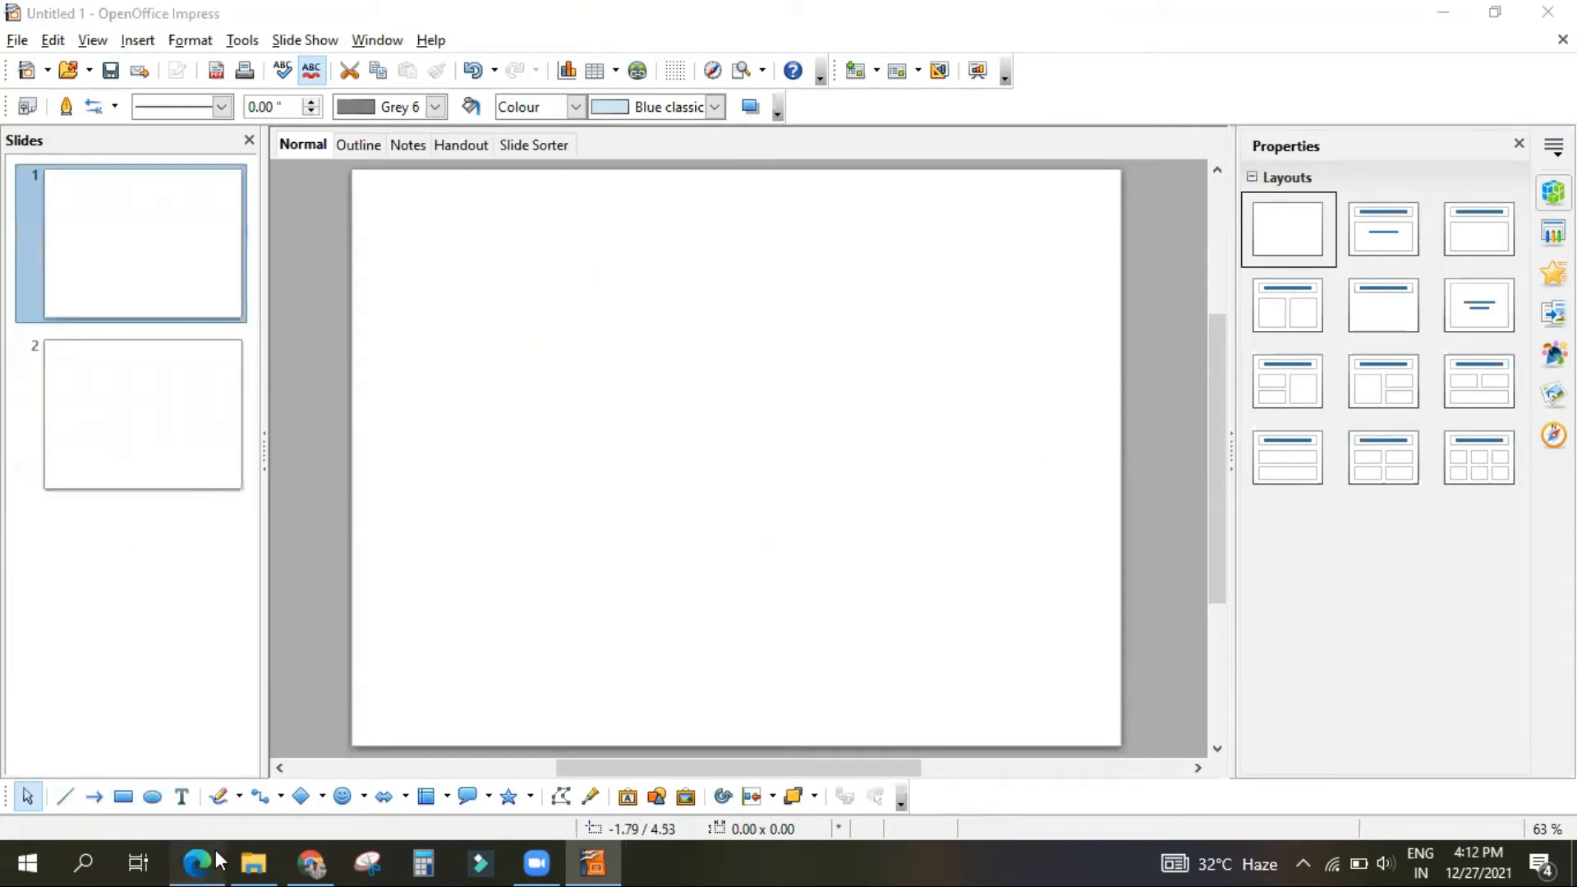
{"action": "scroll", "coordinate": [634, 493], "scroll_direction": "down", "scroll_amount": 5}
{"action": "scroll", "coordinate": [634, 536], "scroll_direction": "up", "scroll_amount": 4}
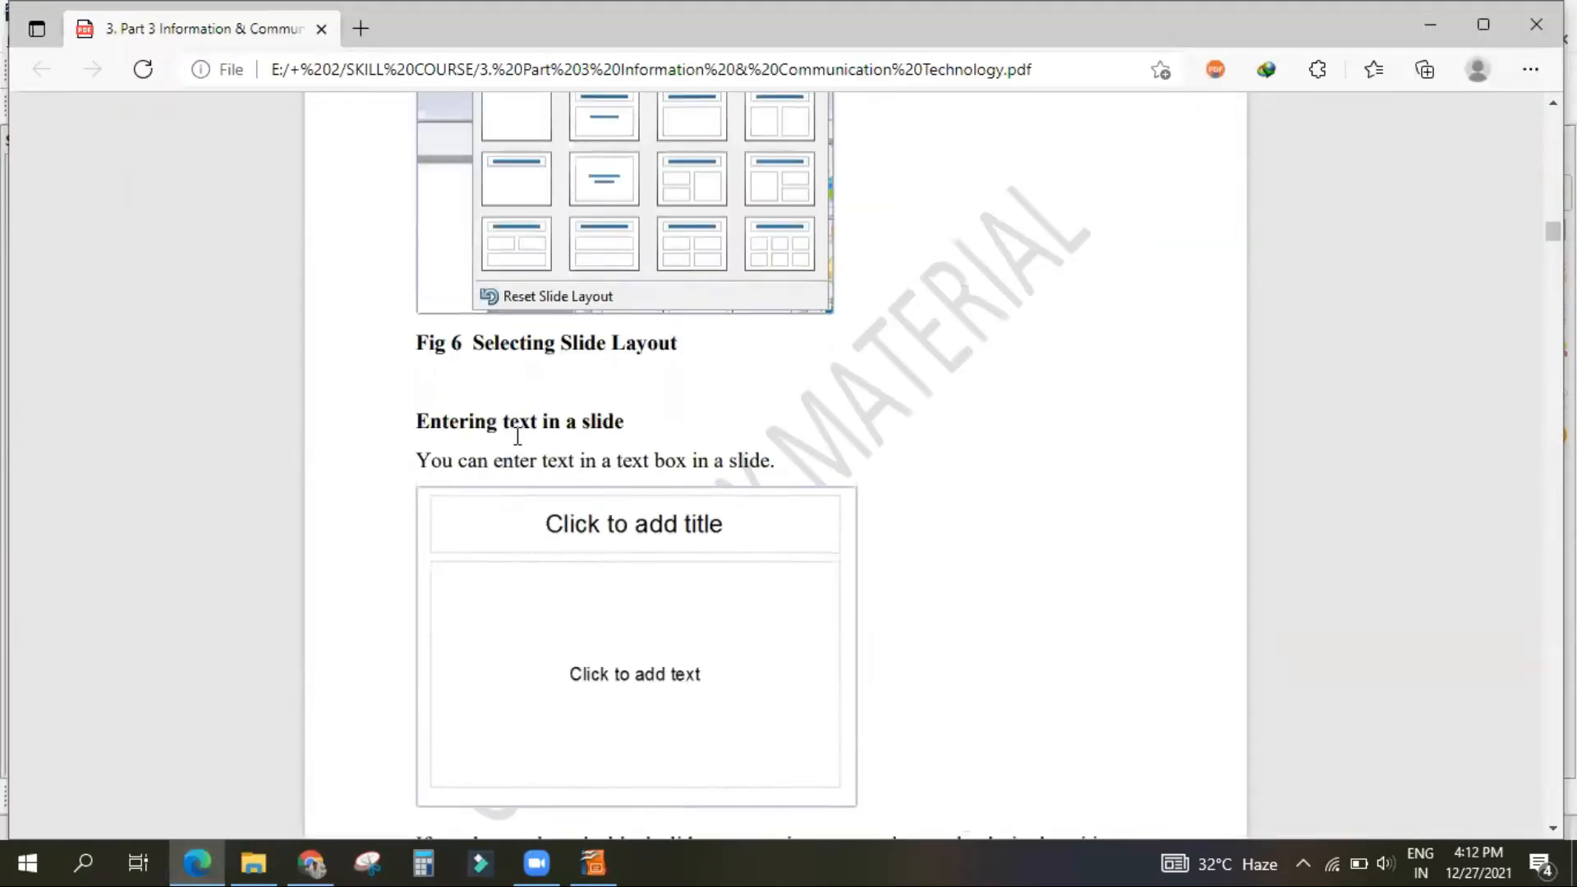
{"action": "left_click", "coordinate": [598, 849]}
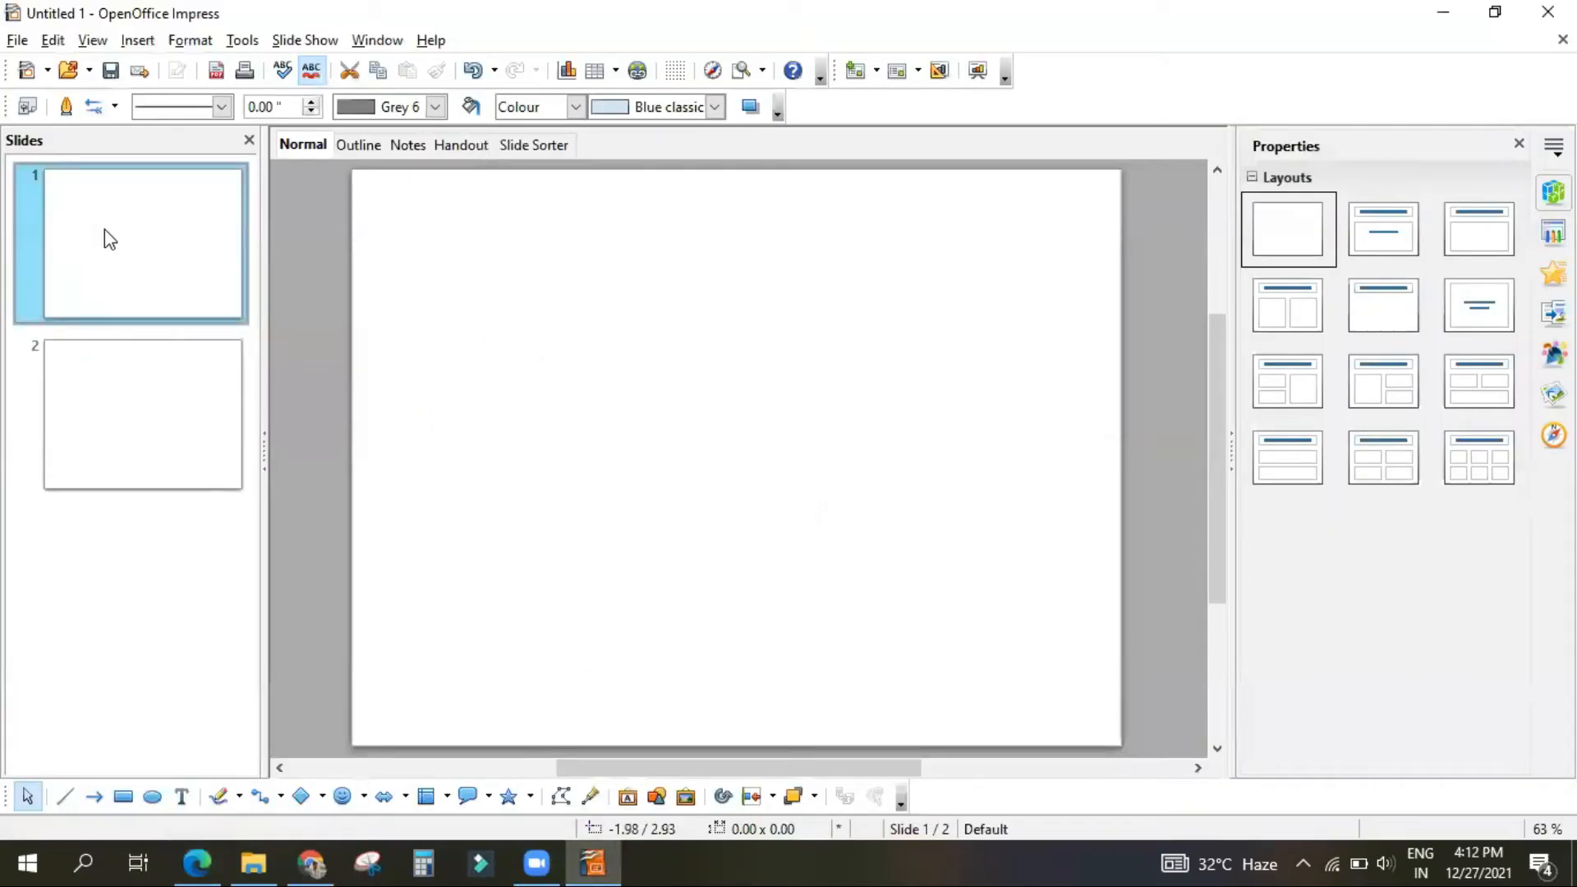
Step: Apply the Title Slide layout to slide 1, enter "hjkgjk" as its title, and delete that text
{"action": "left_click", "coordinate": [1380, 231]}
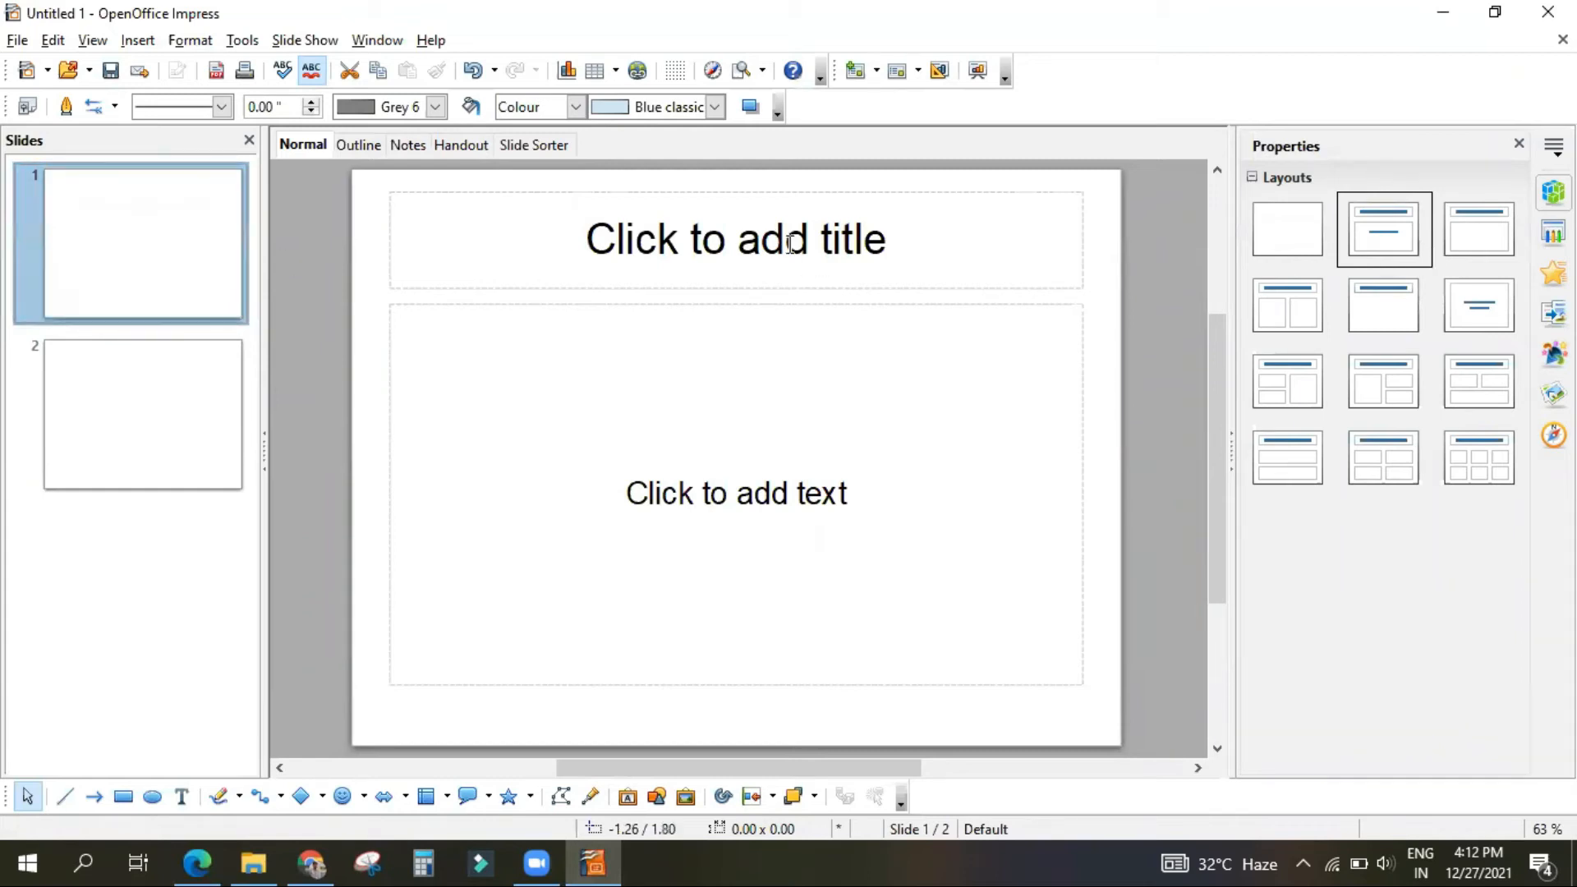
{"action": "left_click", "coordinate": [721, 239]}
{"action": "type", "text": "hjkgjk"}
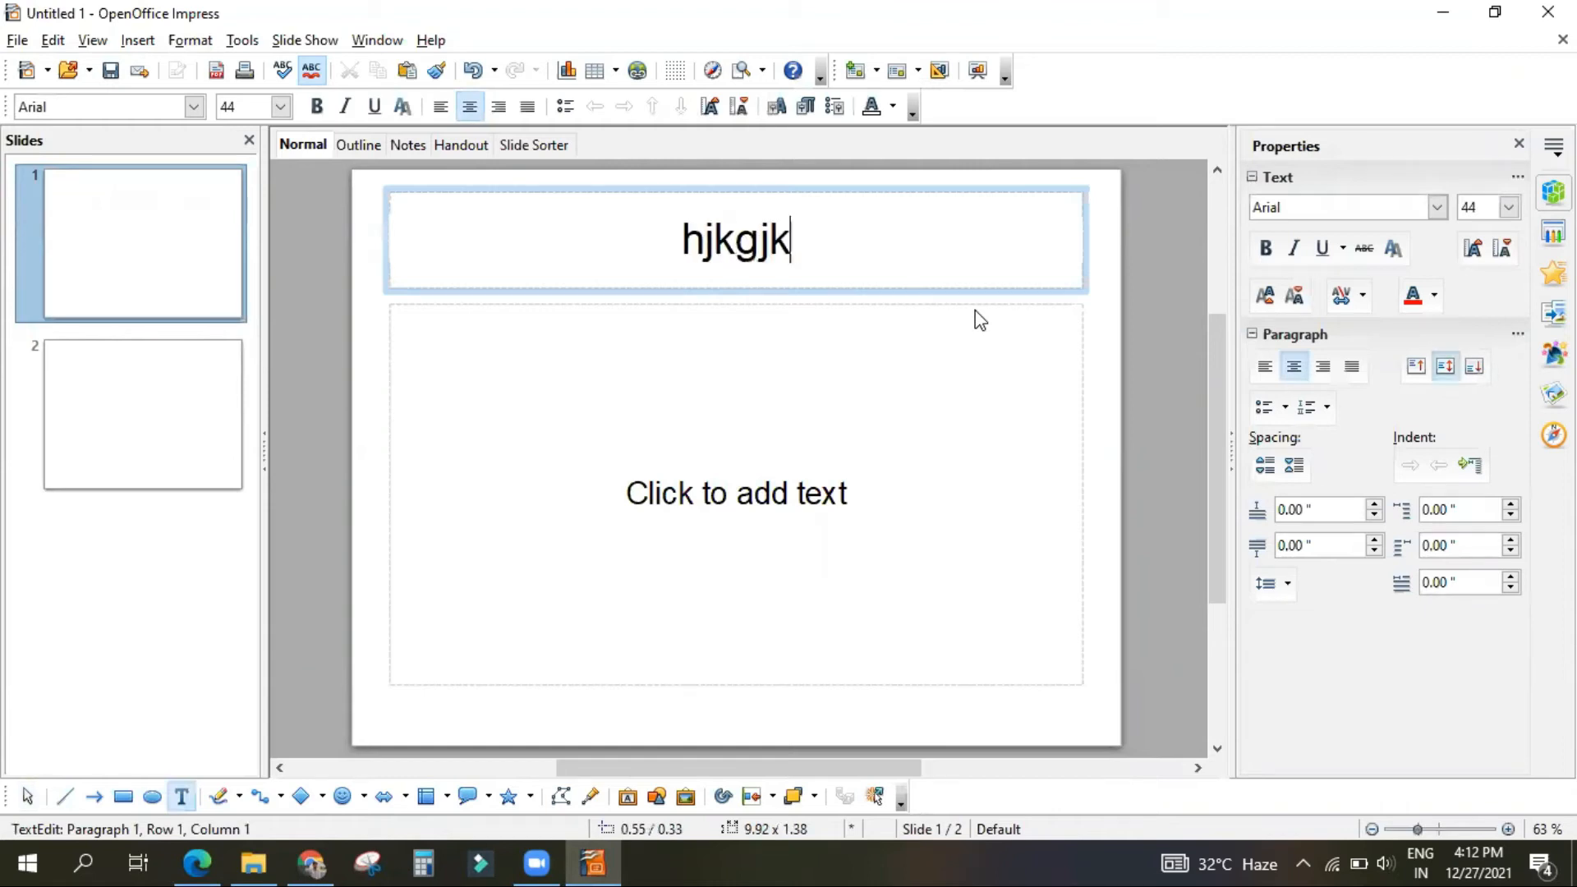
{"action": "key", "text": "BackSpace"}
{"action": "key", "text": "BackSpace"}
{"action": "key", "text": "BackSpace"}
{"action": "key", "text": "BackSpace"}
{"action": "key", "text": "BackSpace"}
{"action": "key", "text": "BackSpace"}
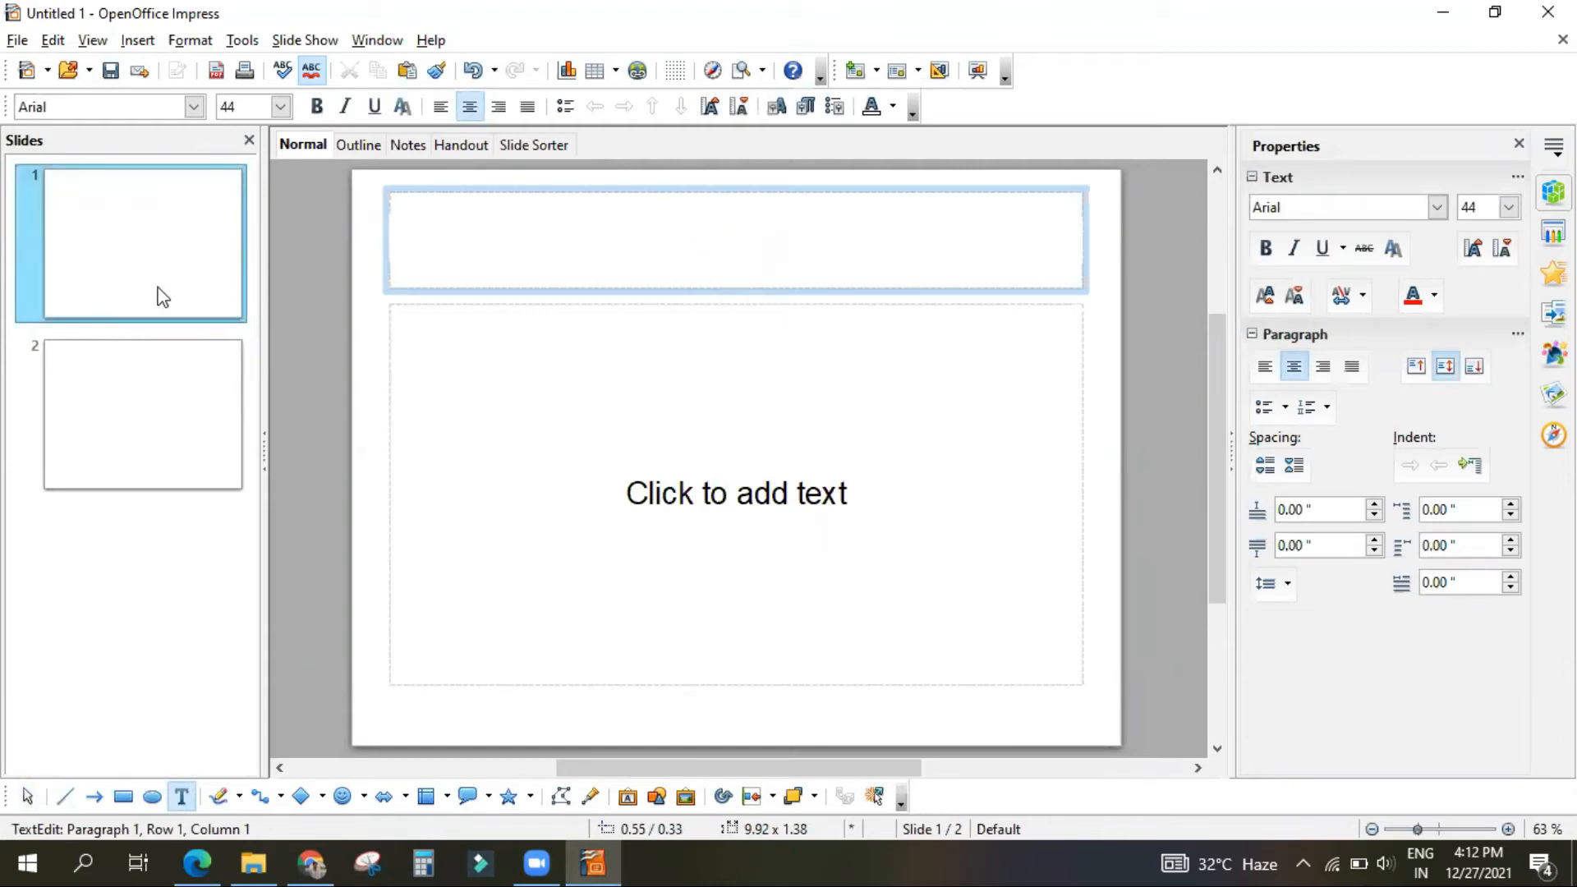
Step: Set slide 1 to the Blank Slide layout and look over the kinds of objects that can be inserted
{"action": "left_click", "coordinate": [158, 296]}
{"action": "left_click", "coordinate": [1289, 233]}
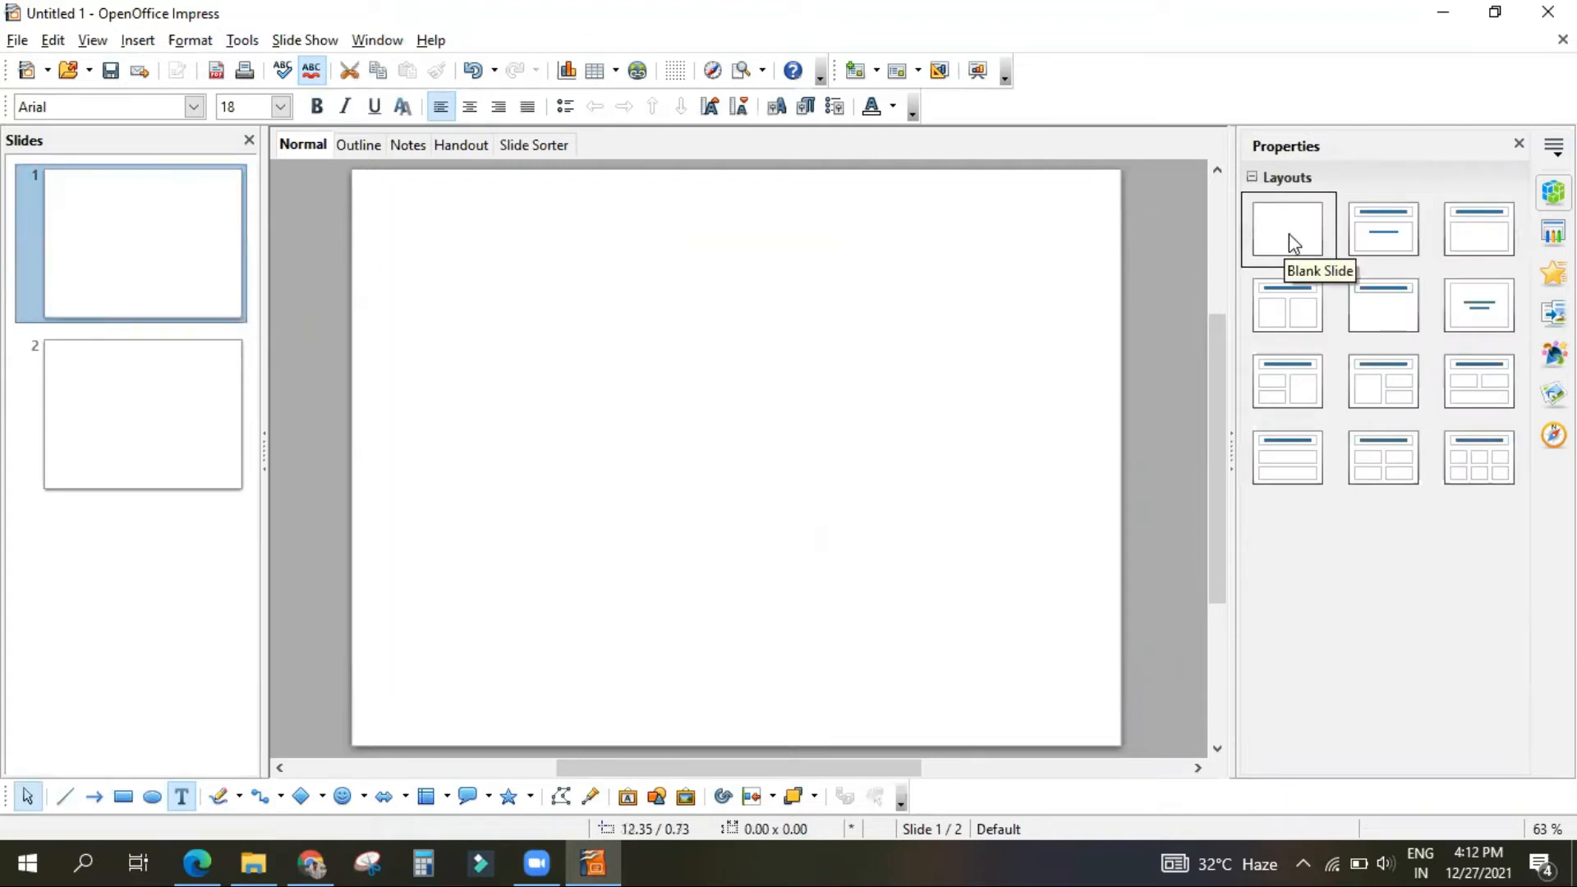
{"action": "left_click", "coordinate": [820, 307]}
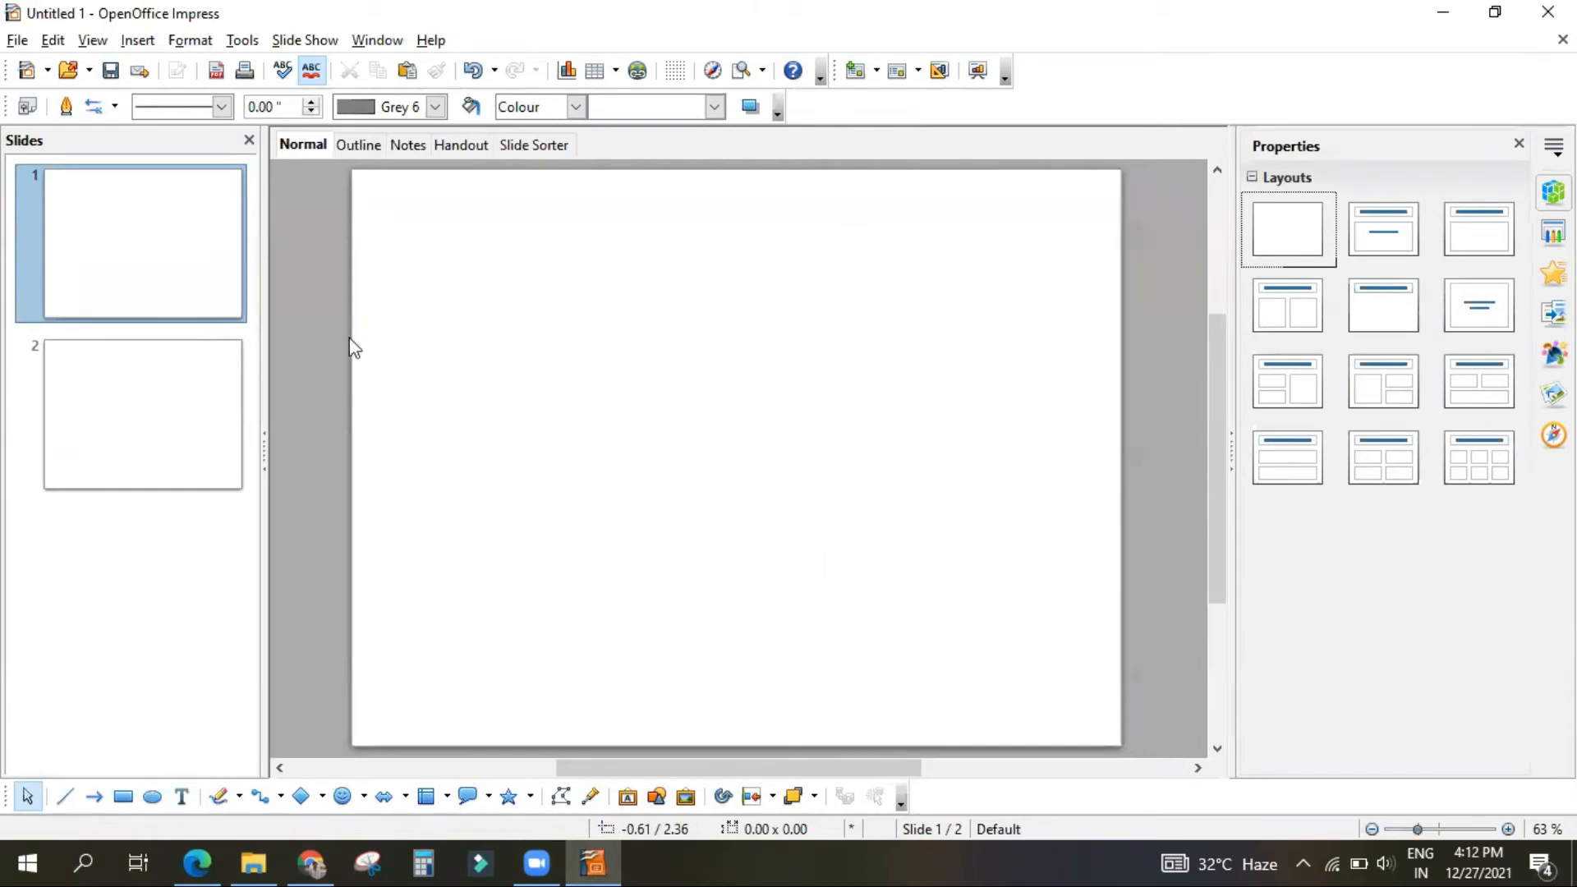
{"action": "left_click", "coordinate": [105, 243]}
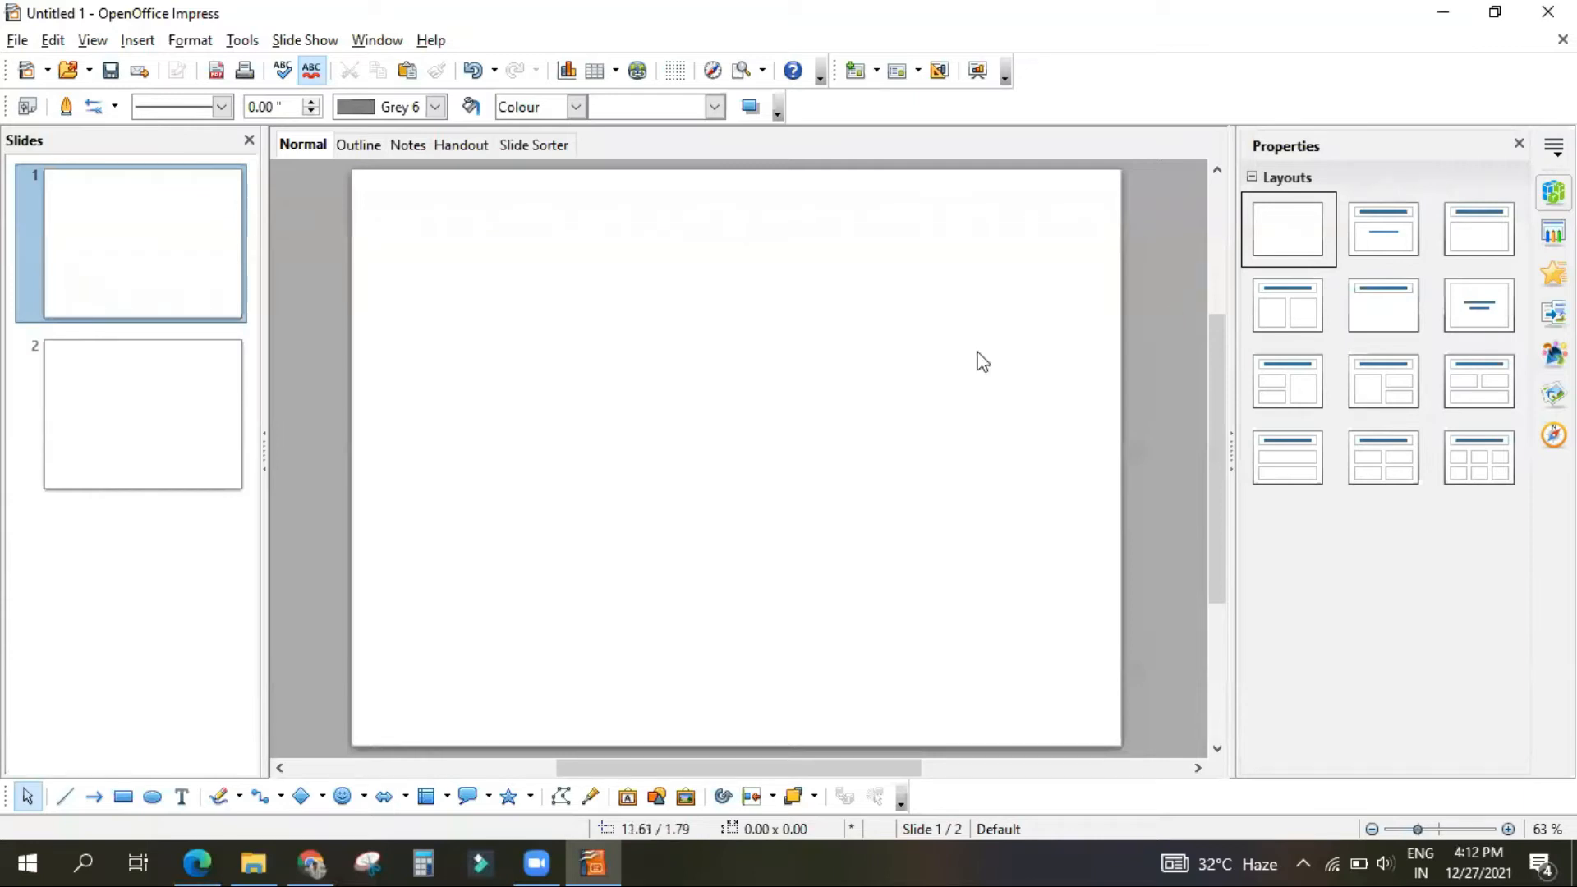
{"action": "left_click", "coordinate": [141, 41]}
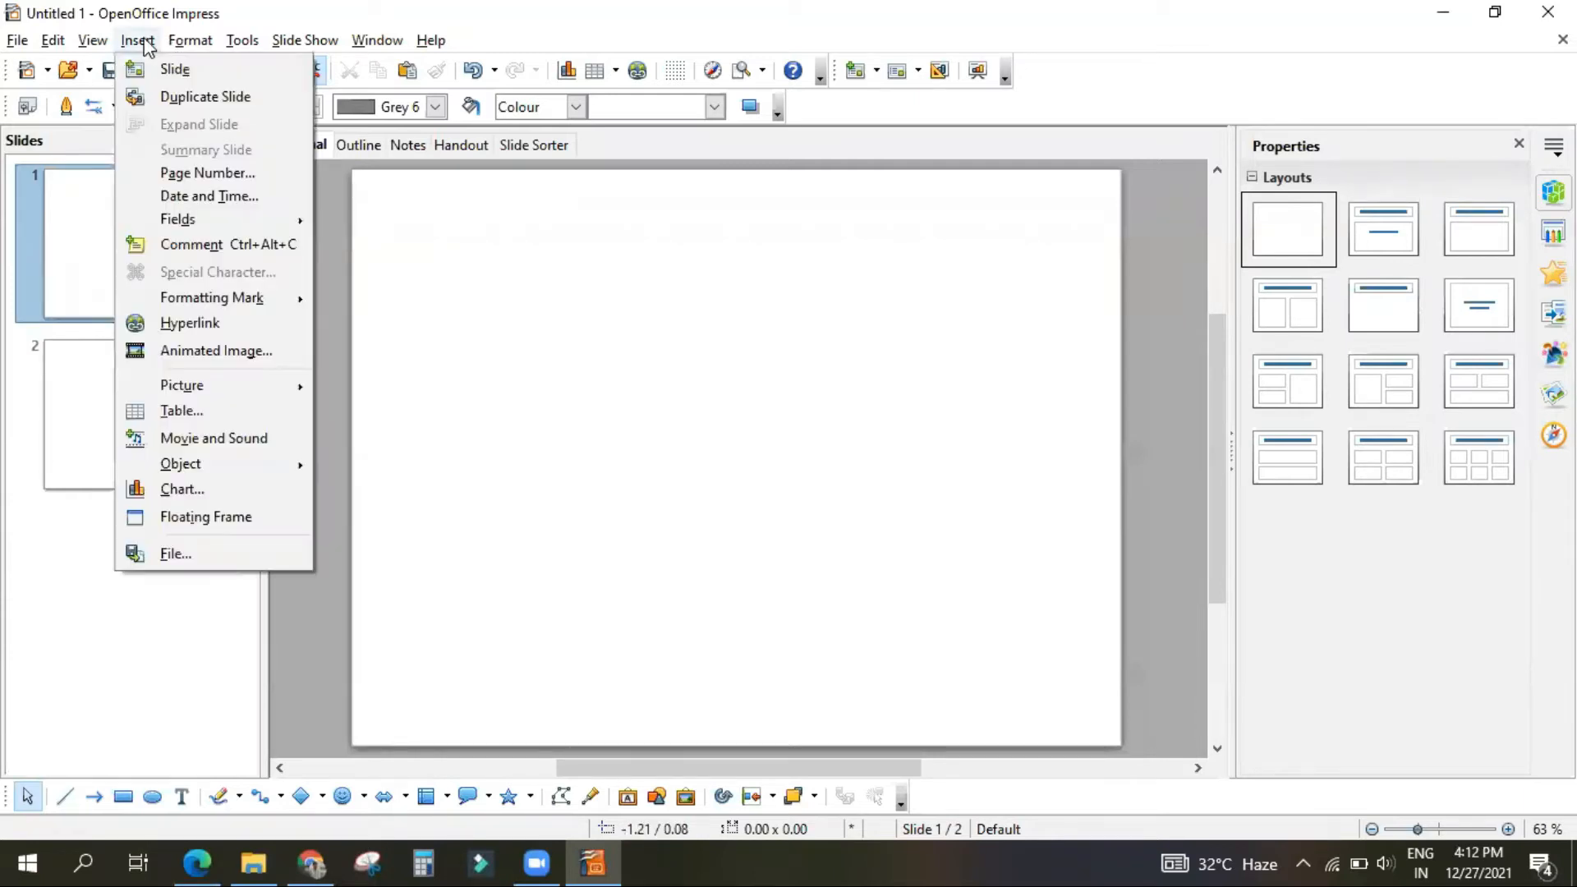
{"action": "left_click", "coordinate": [107, 674]}
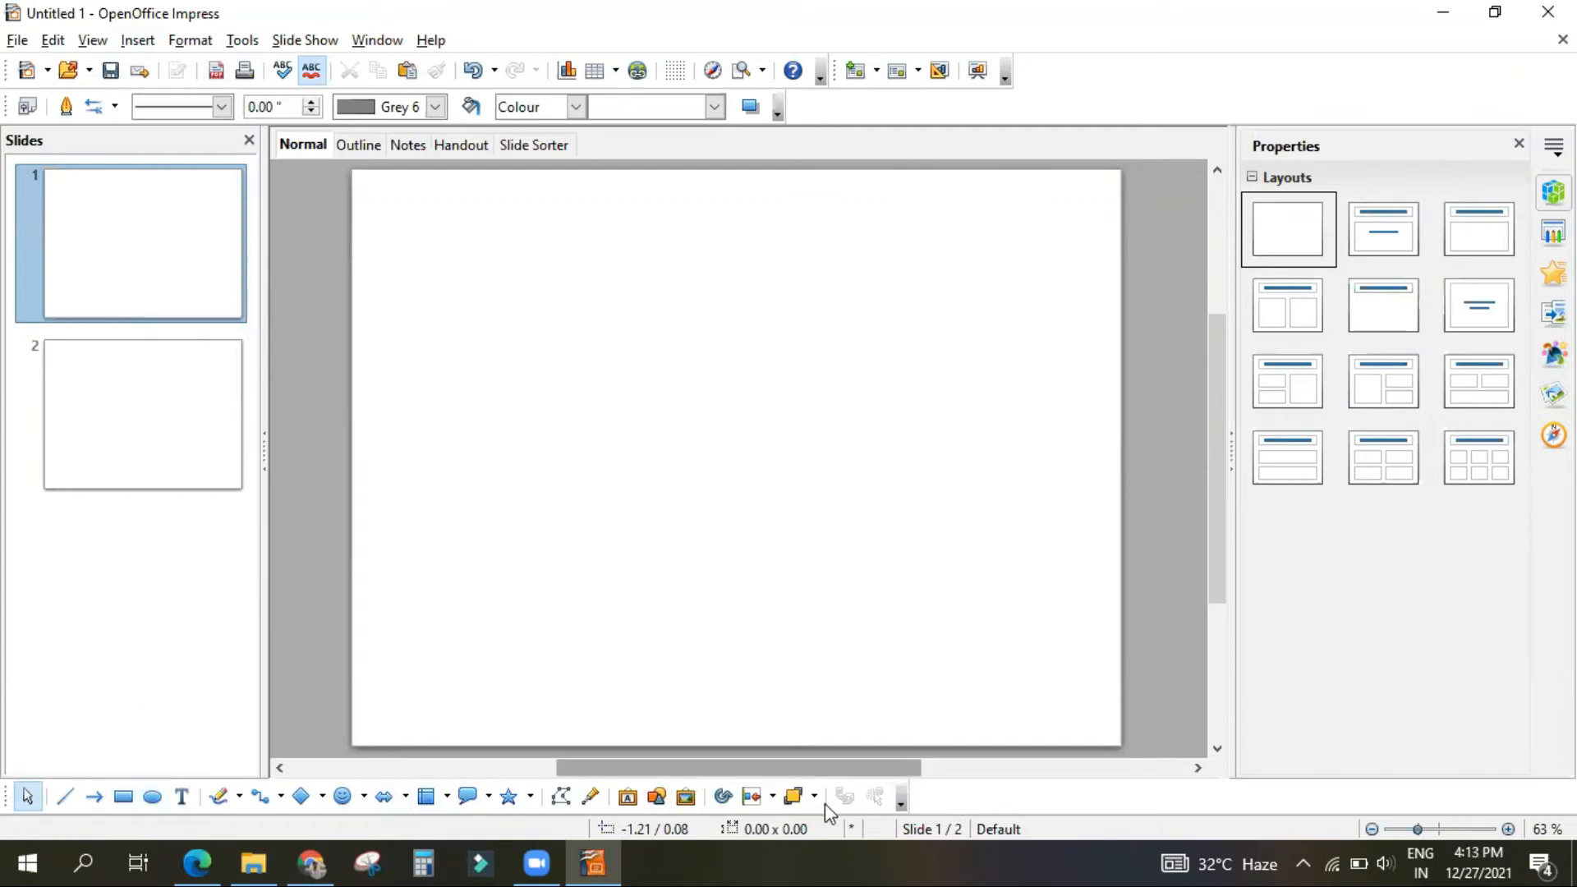
Step: Draw a text box about 9.5 inches wide on blank slide 1 and enter "fyjghjk" in it
{"action": "left_click", "coordinate": [182, 804]}
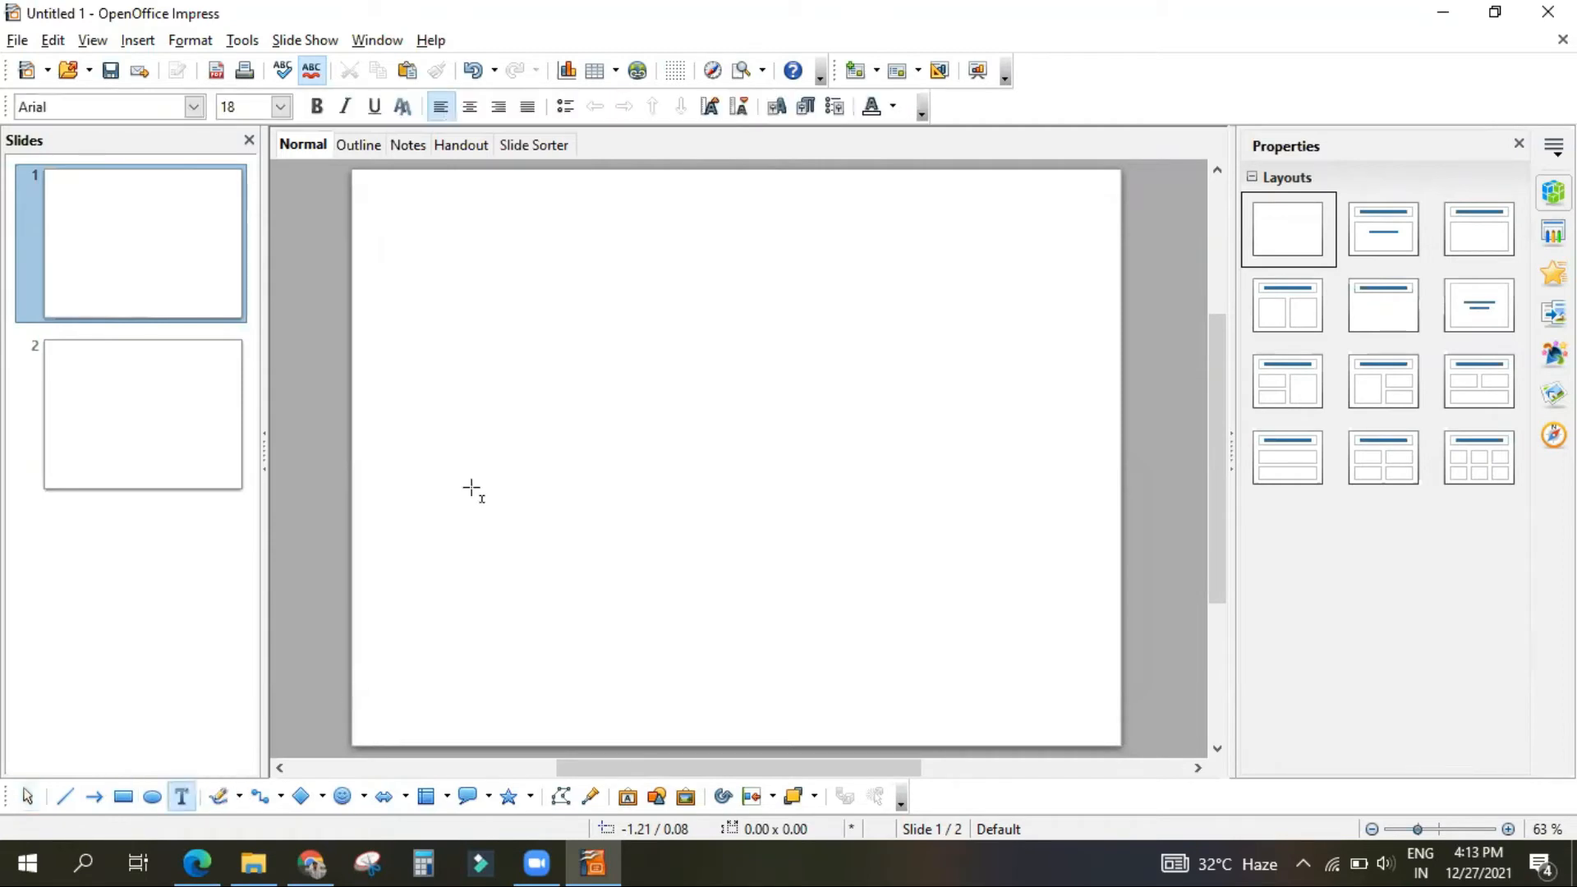
{"action": "left_click_drag", "start_coordinate": [416, 259], "coordinate": [1077, 655]}
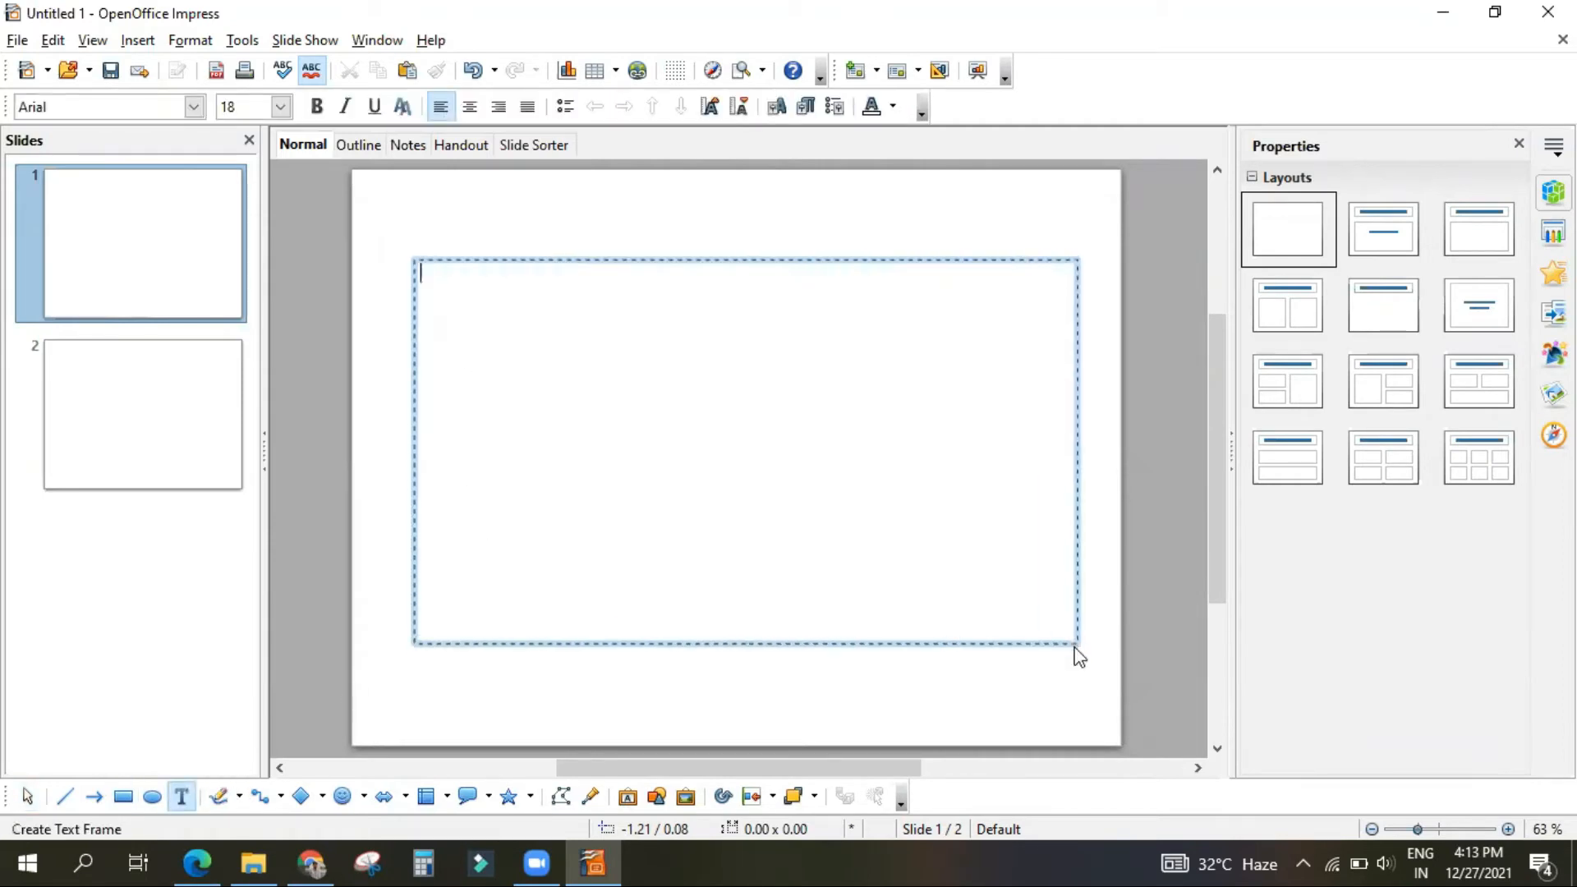
{"action": "type", "text": "fyjghjk"}
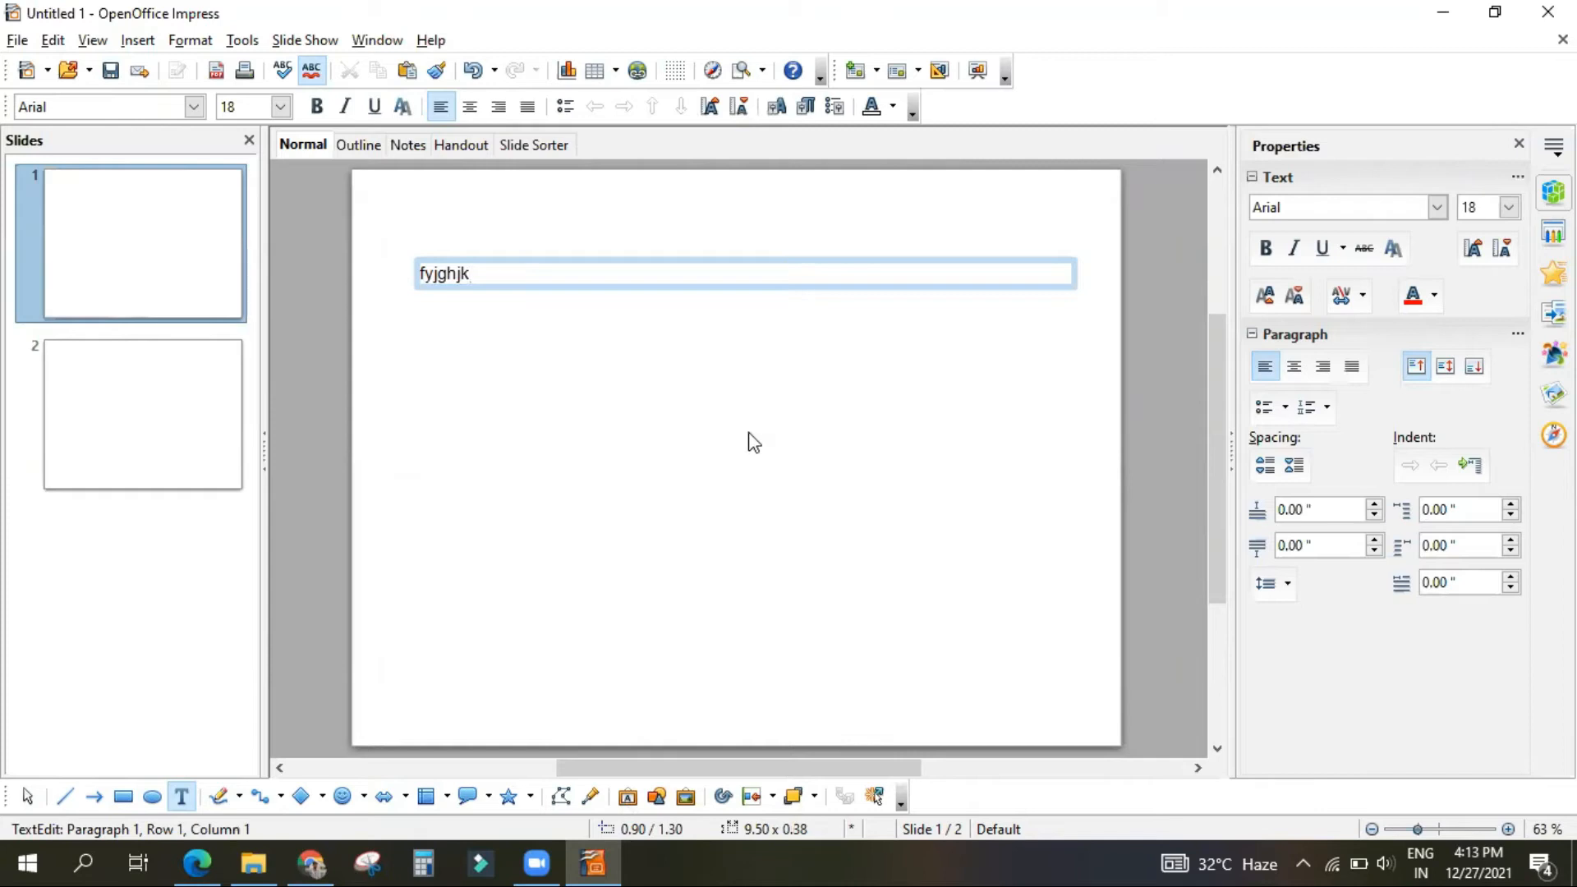
{"action": "left_click", "coordinate": [327, 286]}
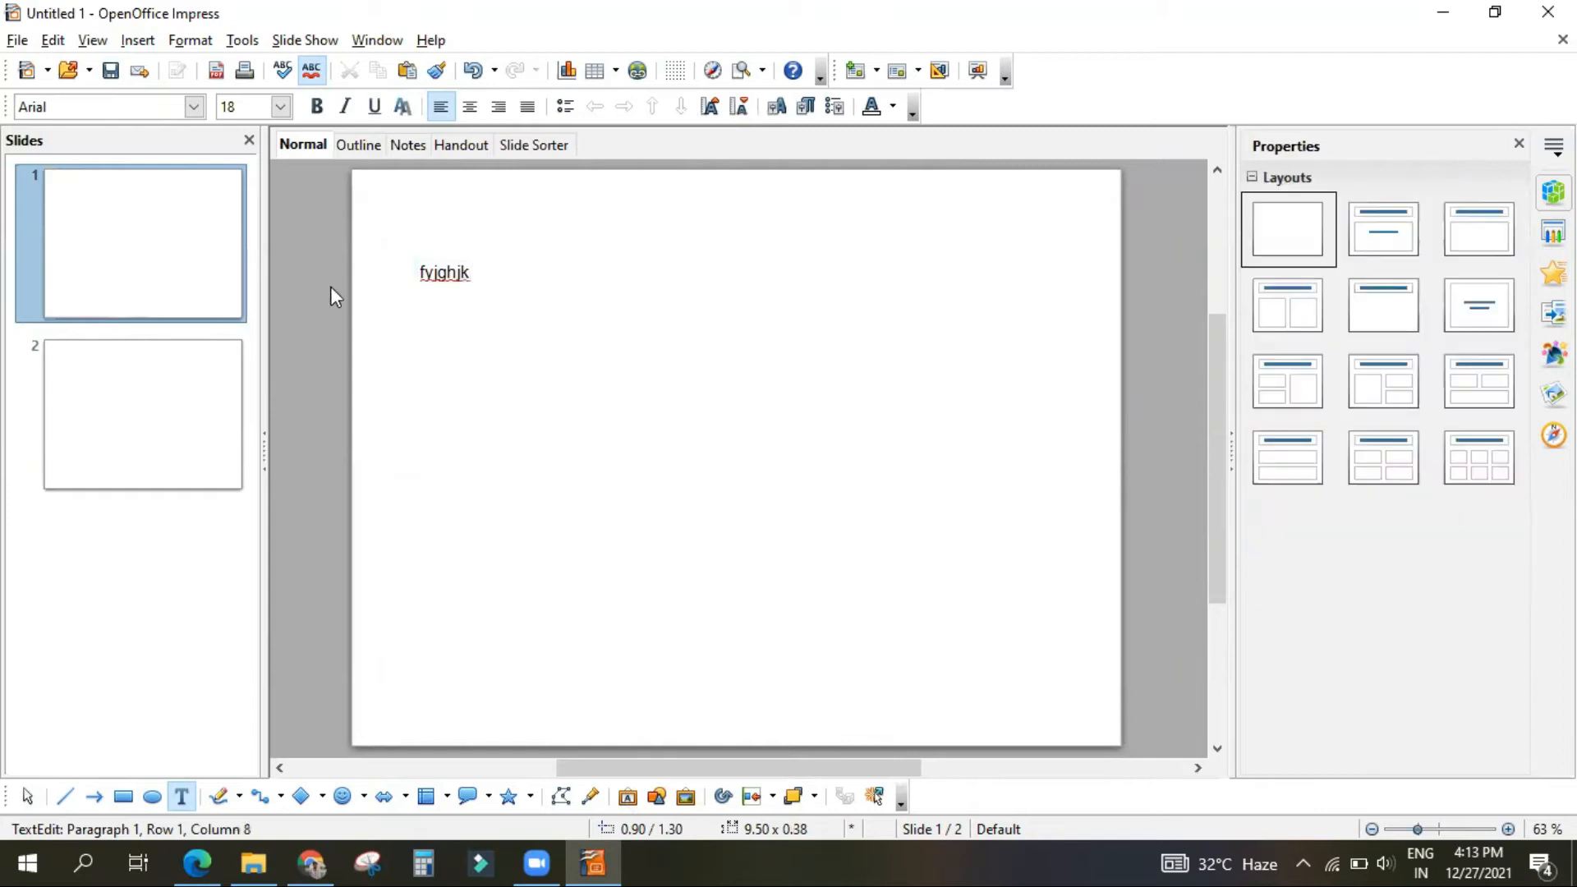
{"action": "left_click", "coordinate": [466, 271]}
{"action": "left_click", "coordinate": [623, 419]}
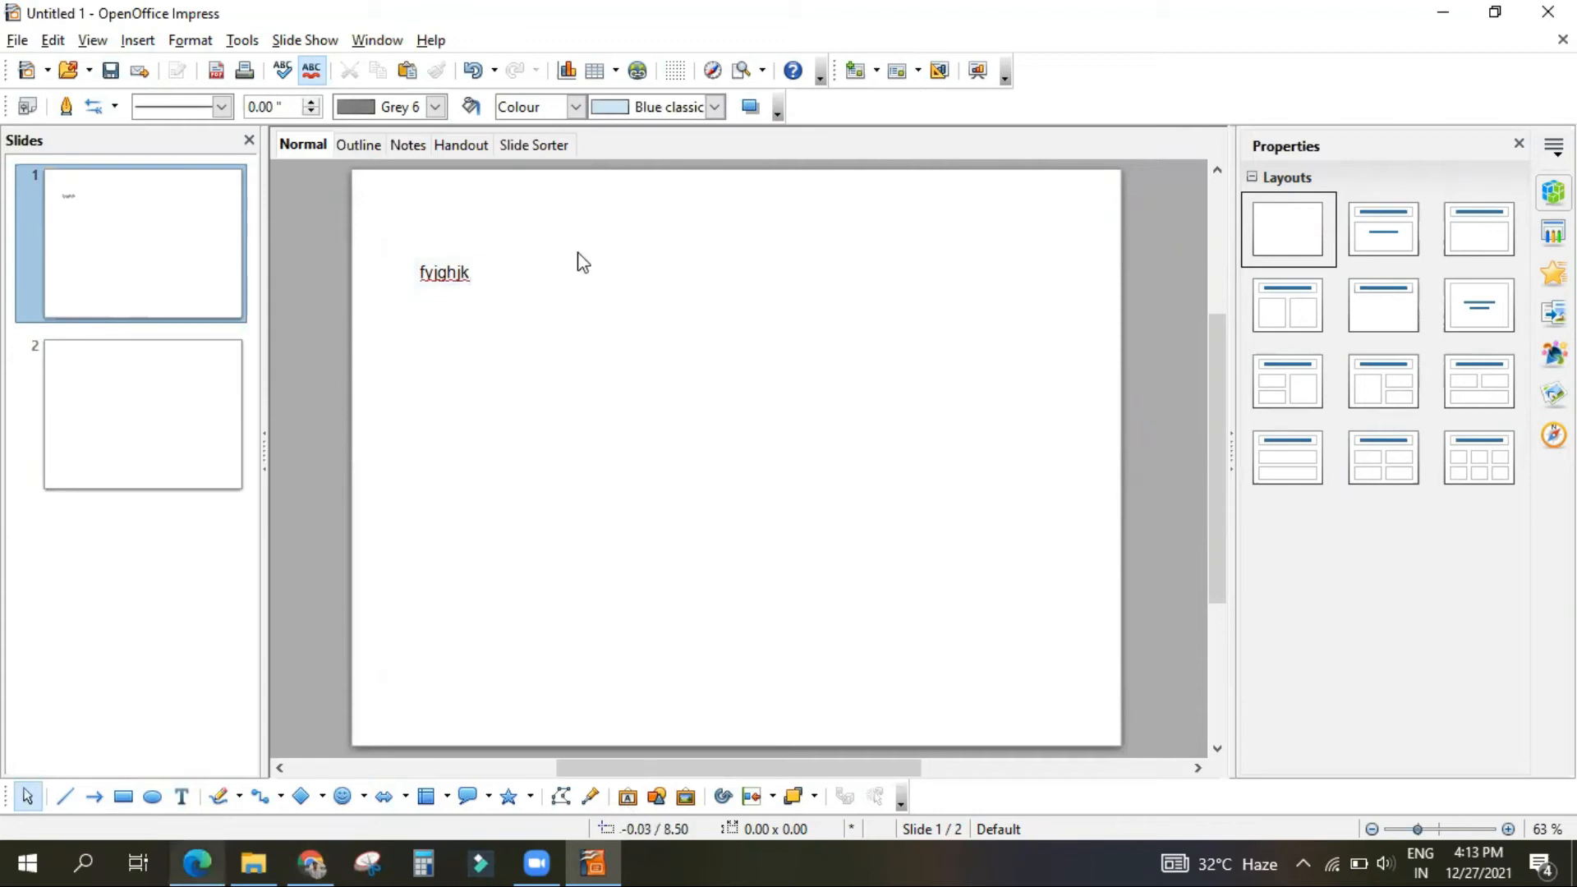
Step: Apply the Title Slide layout to slide 1 and delete the "fyjghjk" text box
{"action": "left_click", "coordinate": [1384, 232]}
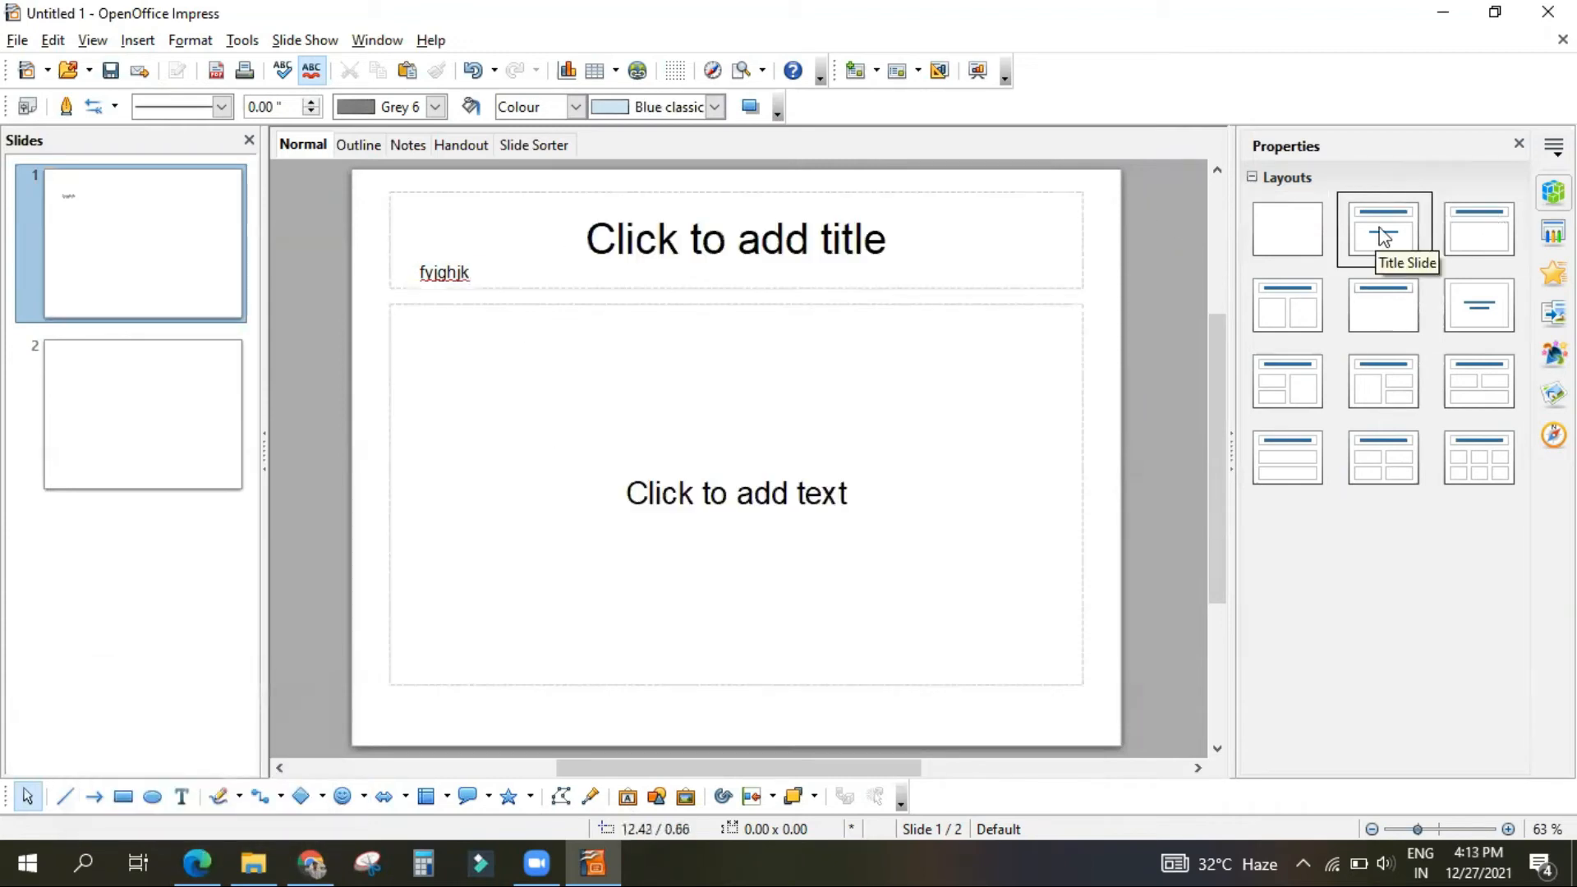
{"action": "left_click", "coordinate": [468, 277]}
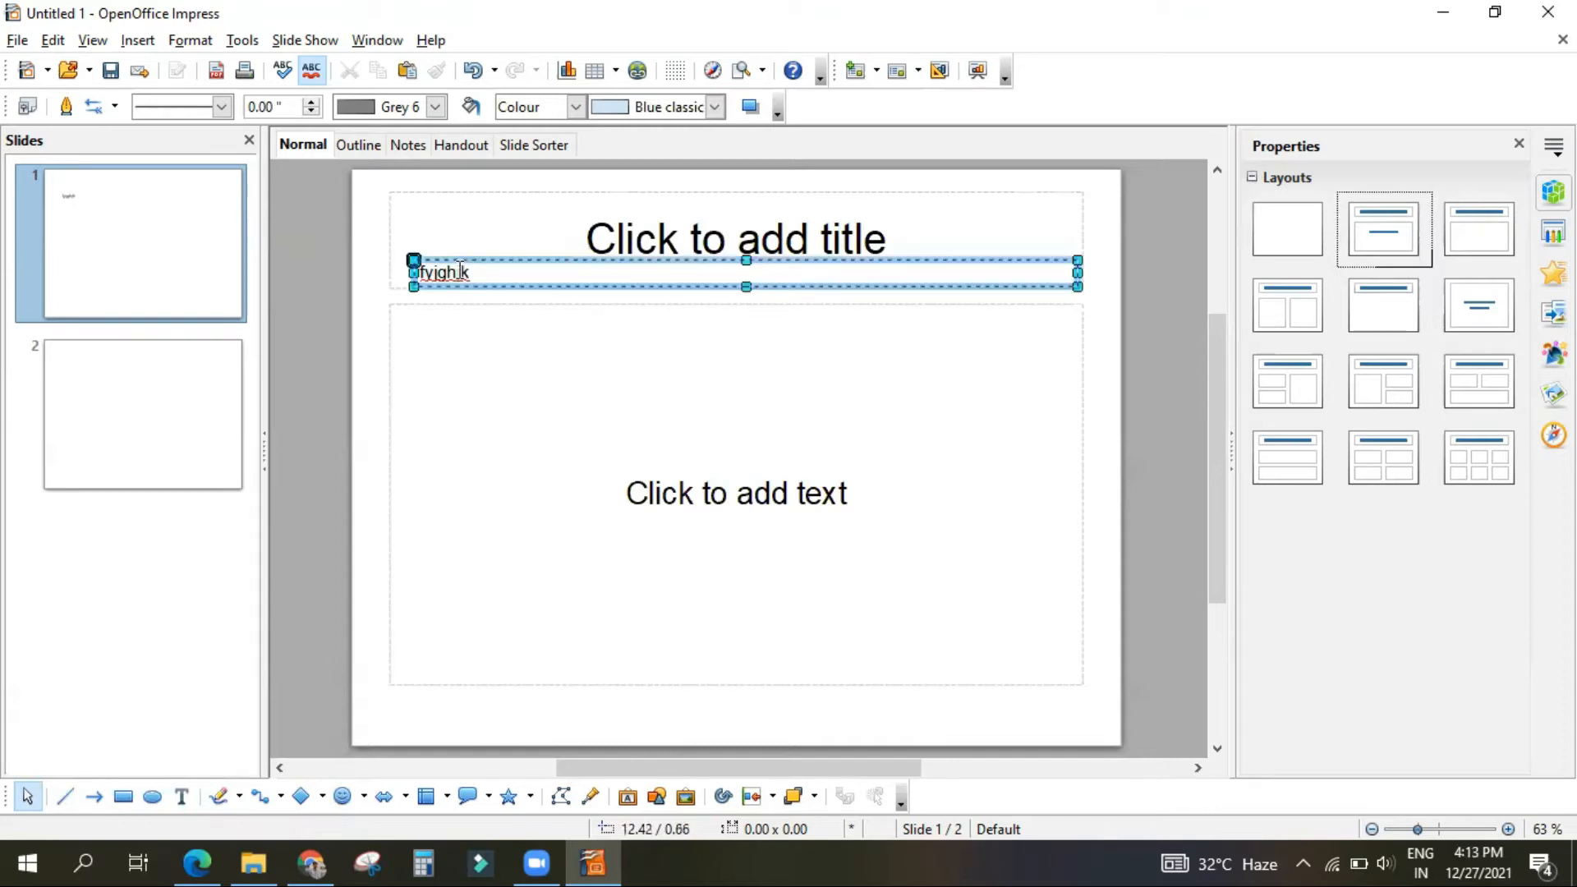
{"action": "key", "text": "Delete"}
Step: Enter "INTRODUCTION" as the title of slide 1
{"action": "left_click", "coordinate": [742, 230]}
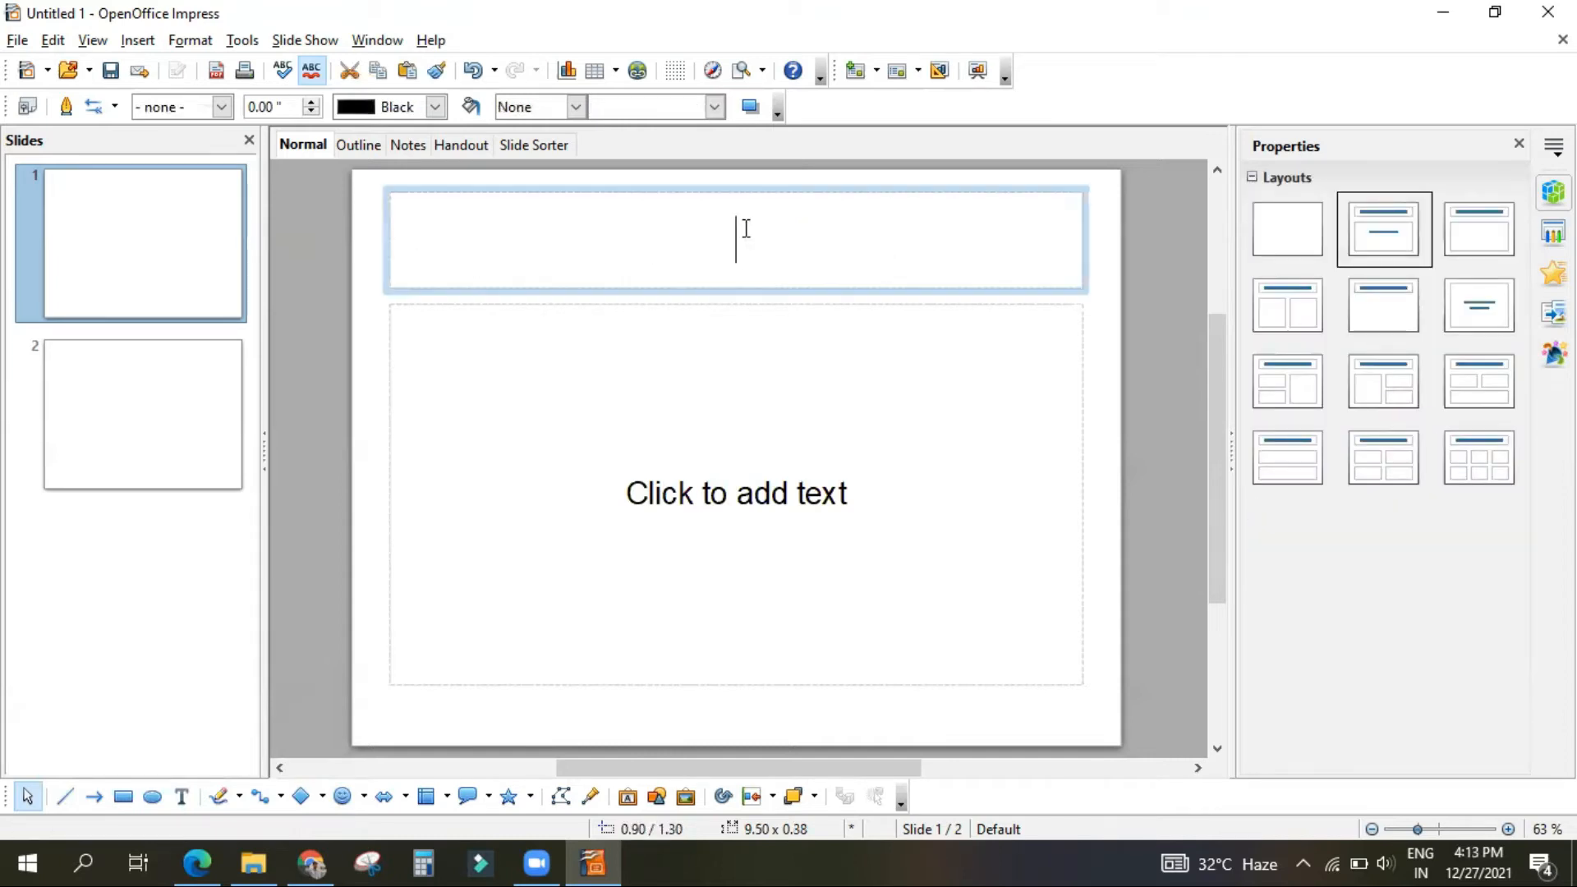
{"action": "type", "text": "INTR"}
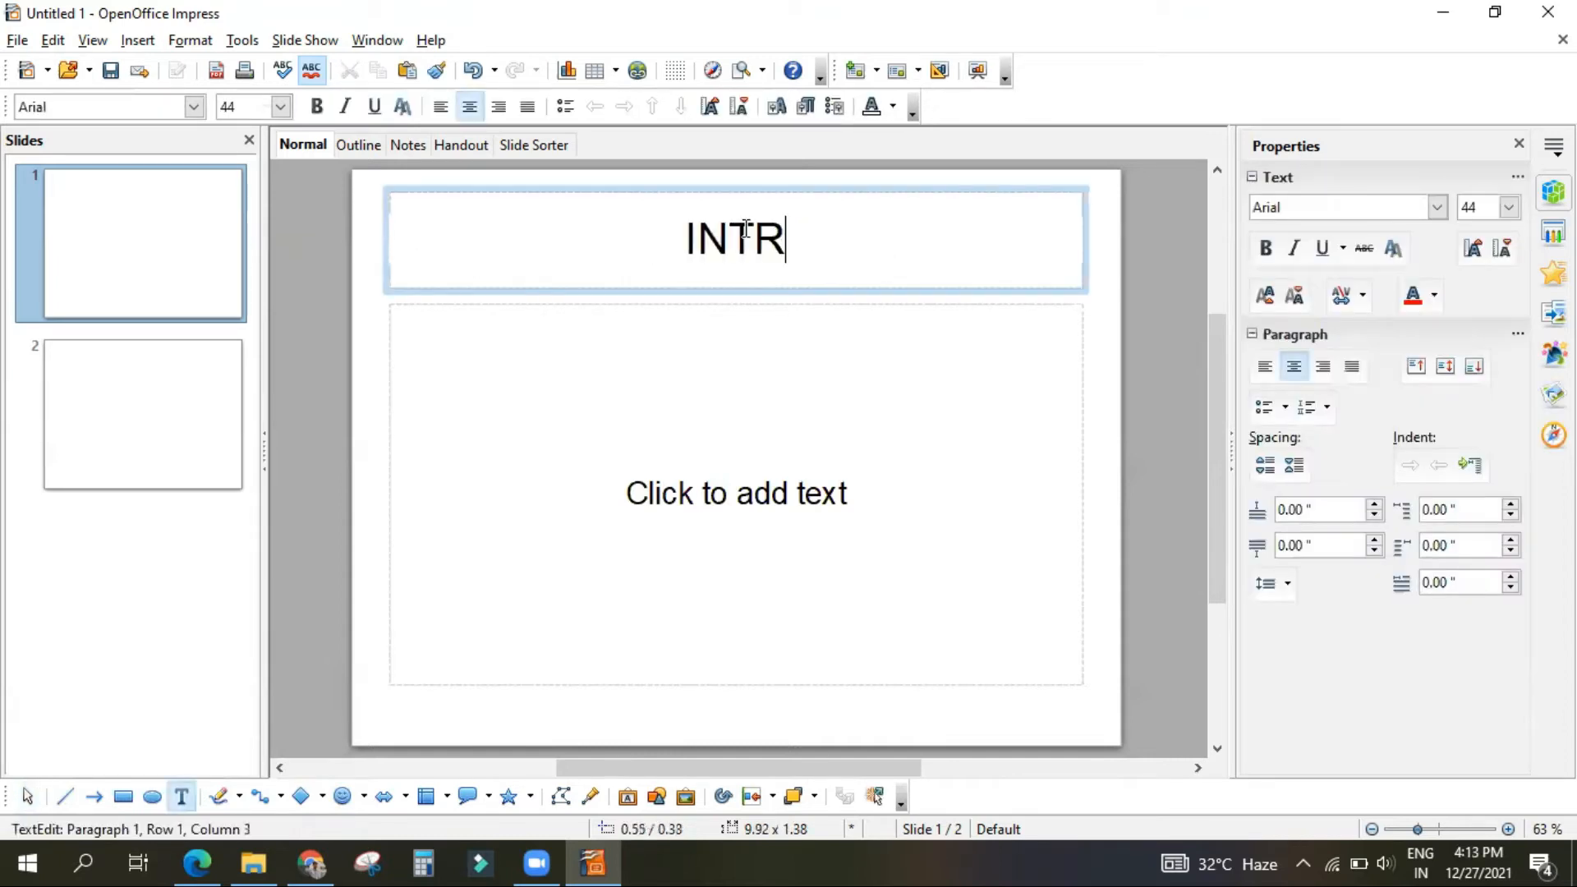
{"action": "type", "text": "ODUCT"}
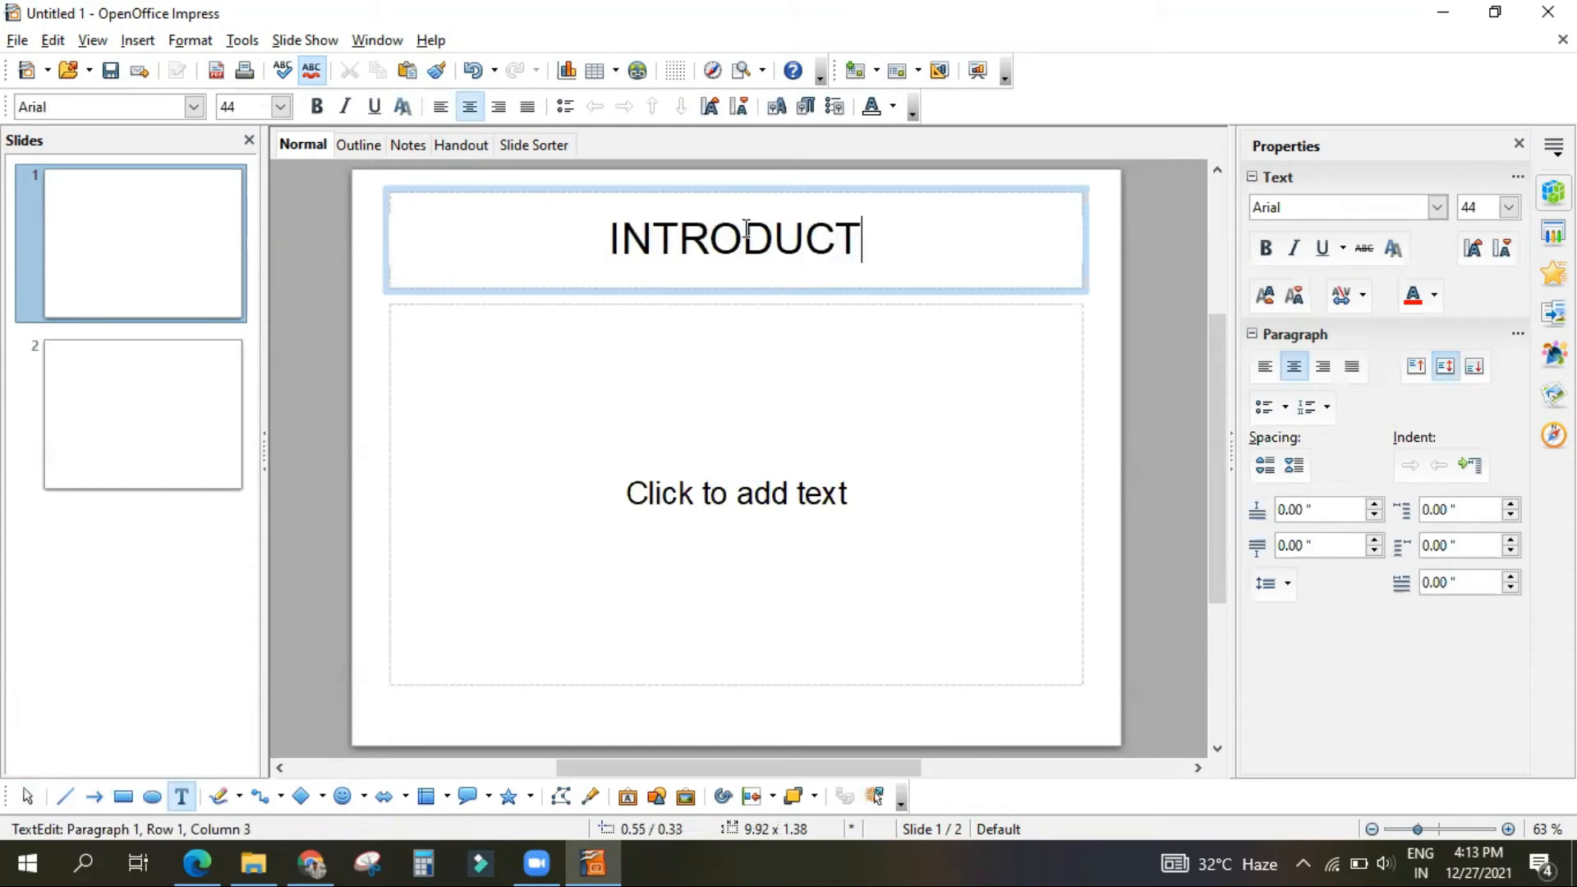
{"action": "type", "text": "ION"}
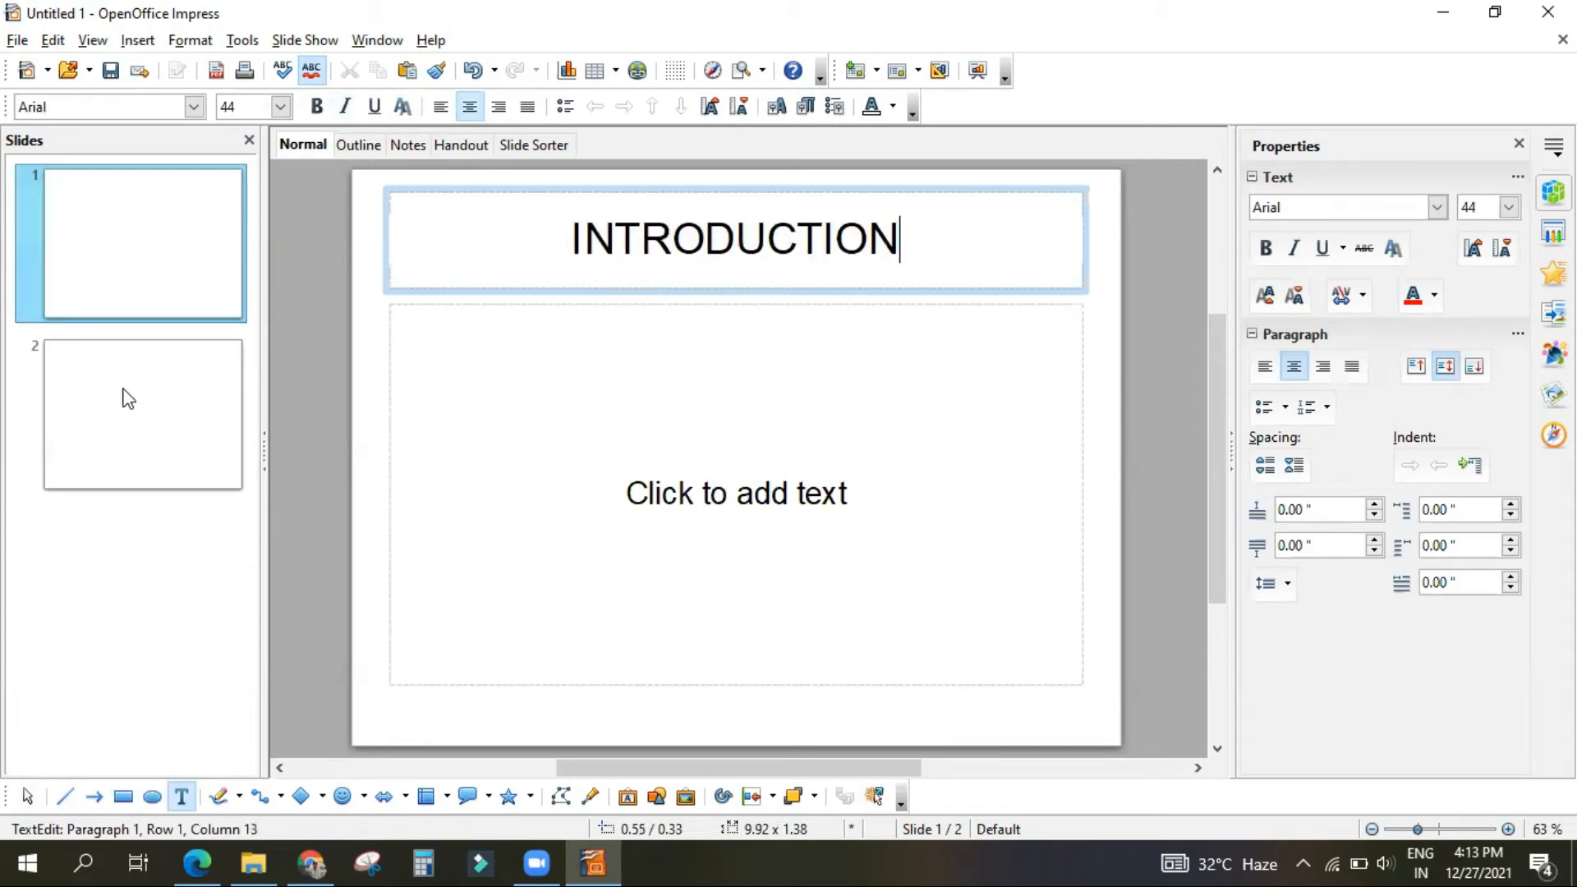
Step: Enter "MATERIALS REQUIRED" as the title of slide 2
{"action": "left_click", "coordinate": [124, 398]}
{"action": "left_click", "coordinate": [674, 245]}
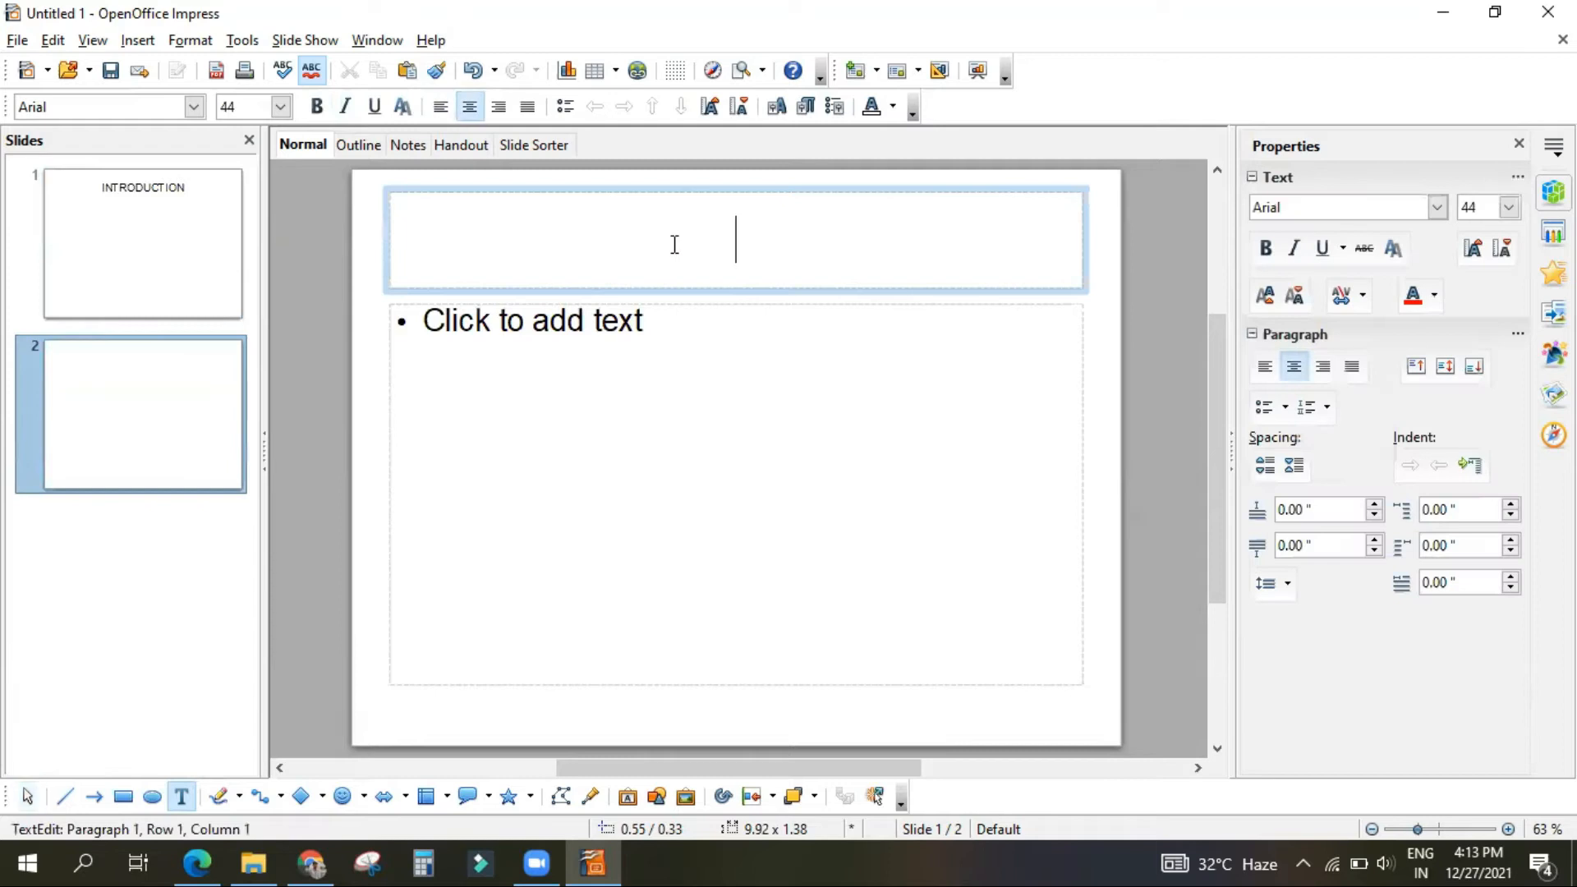
{"action": "type", "text": "M"}
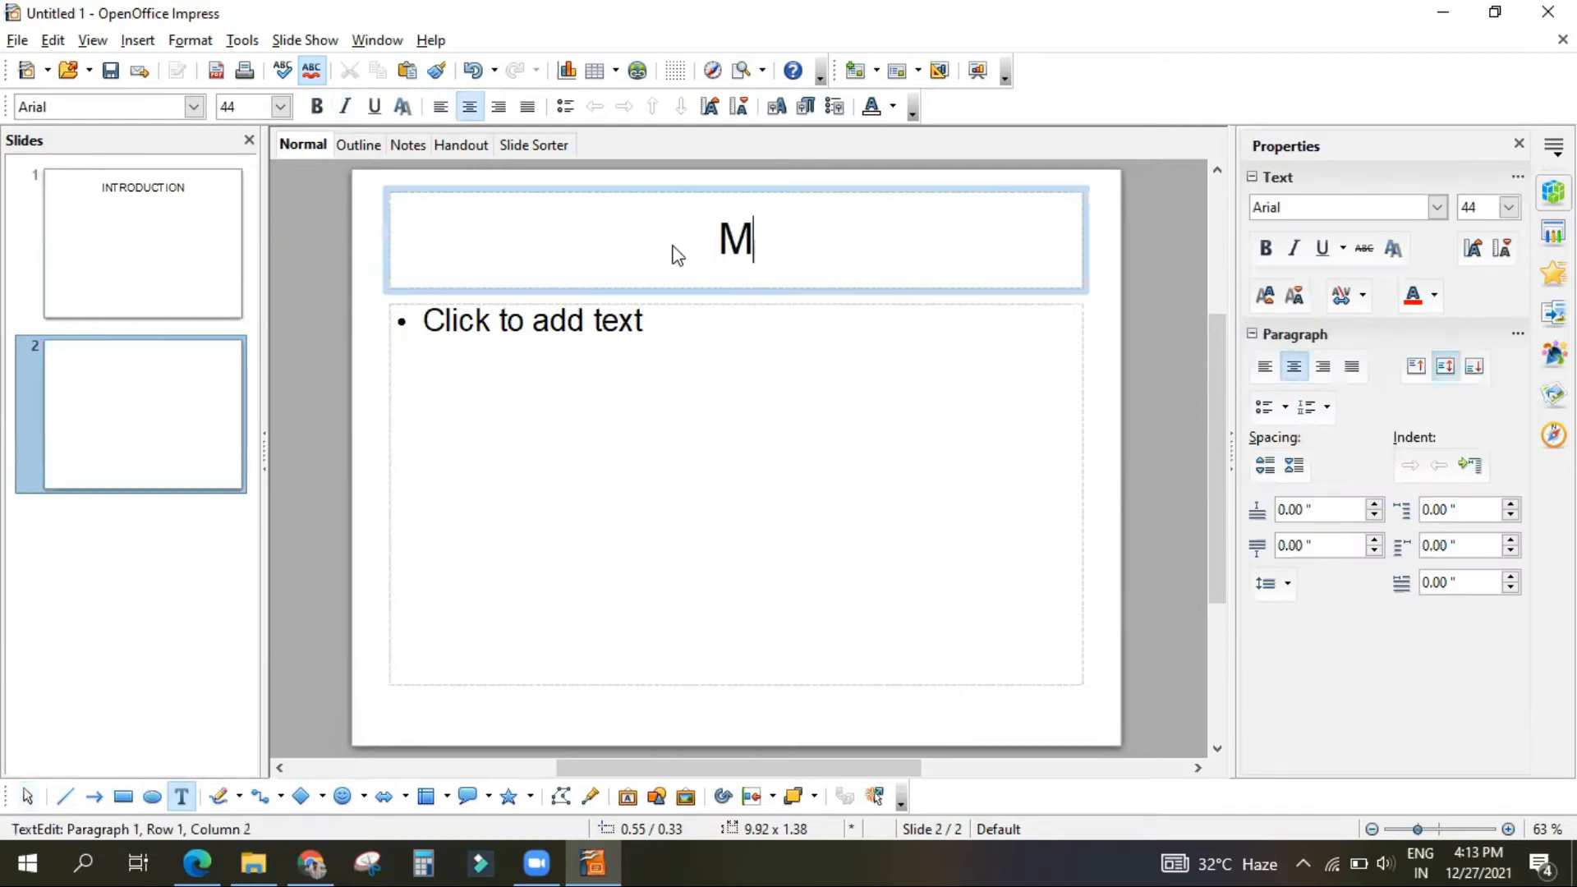
{"action": "type", "text": "ATERIAL"}
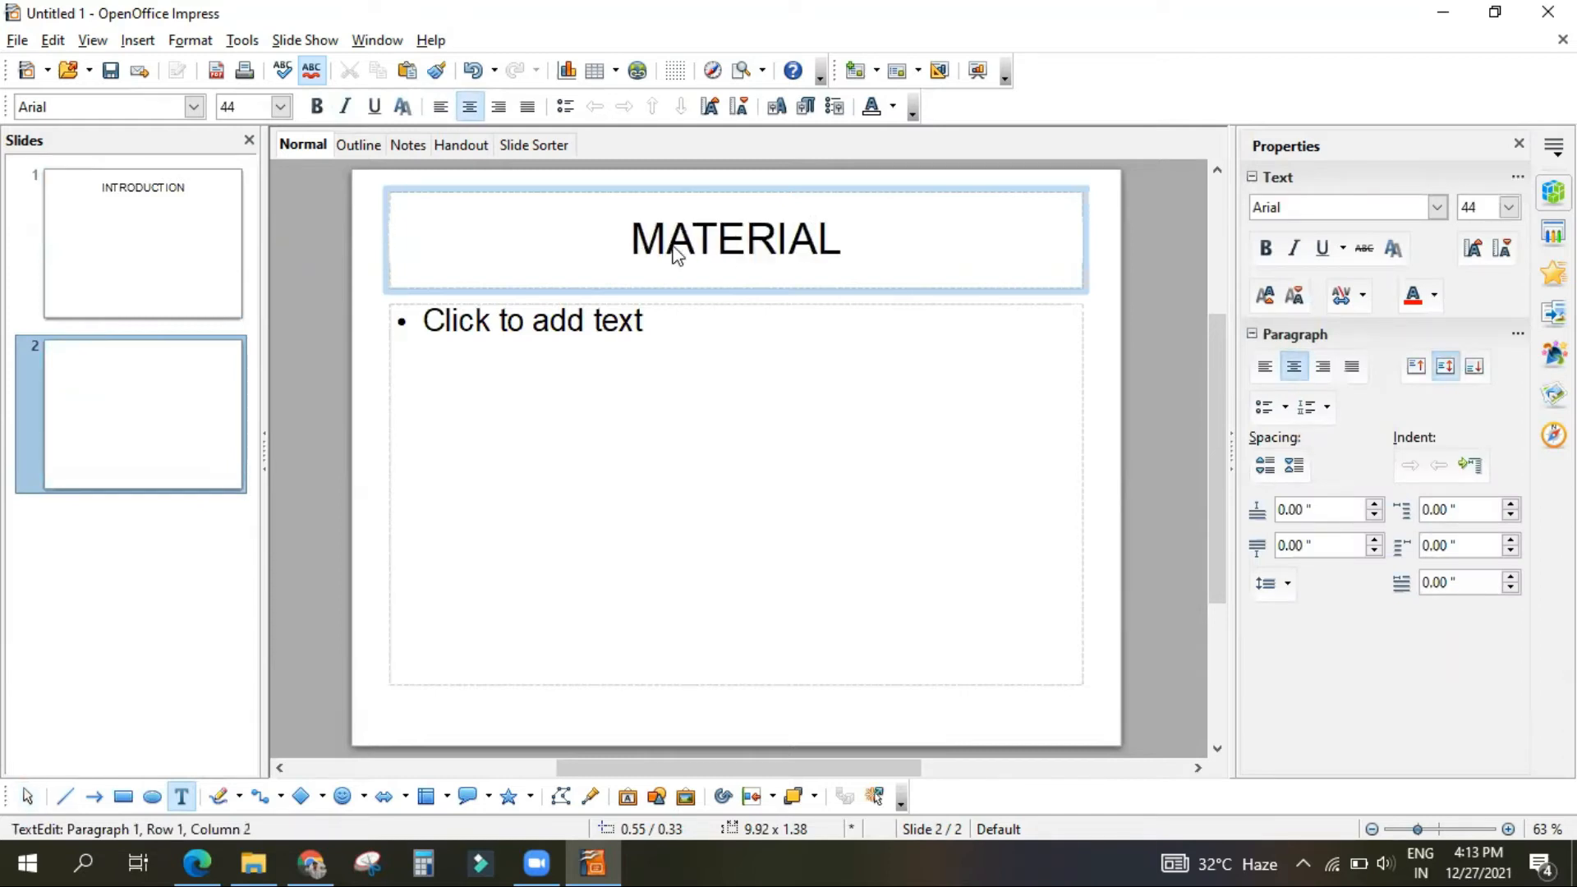
{"action": "type", "text": "S REQUIRED"}
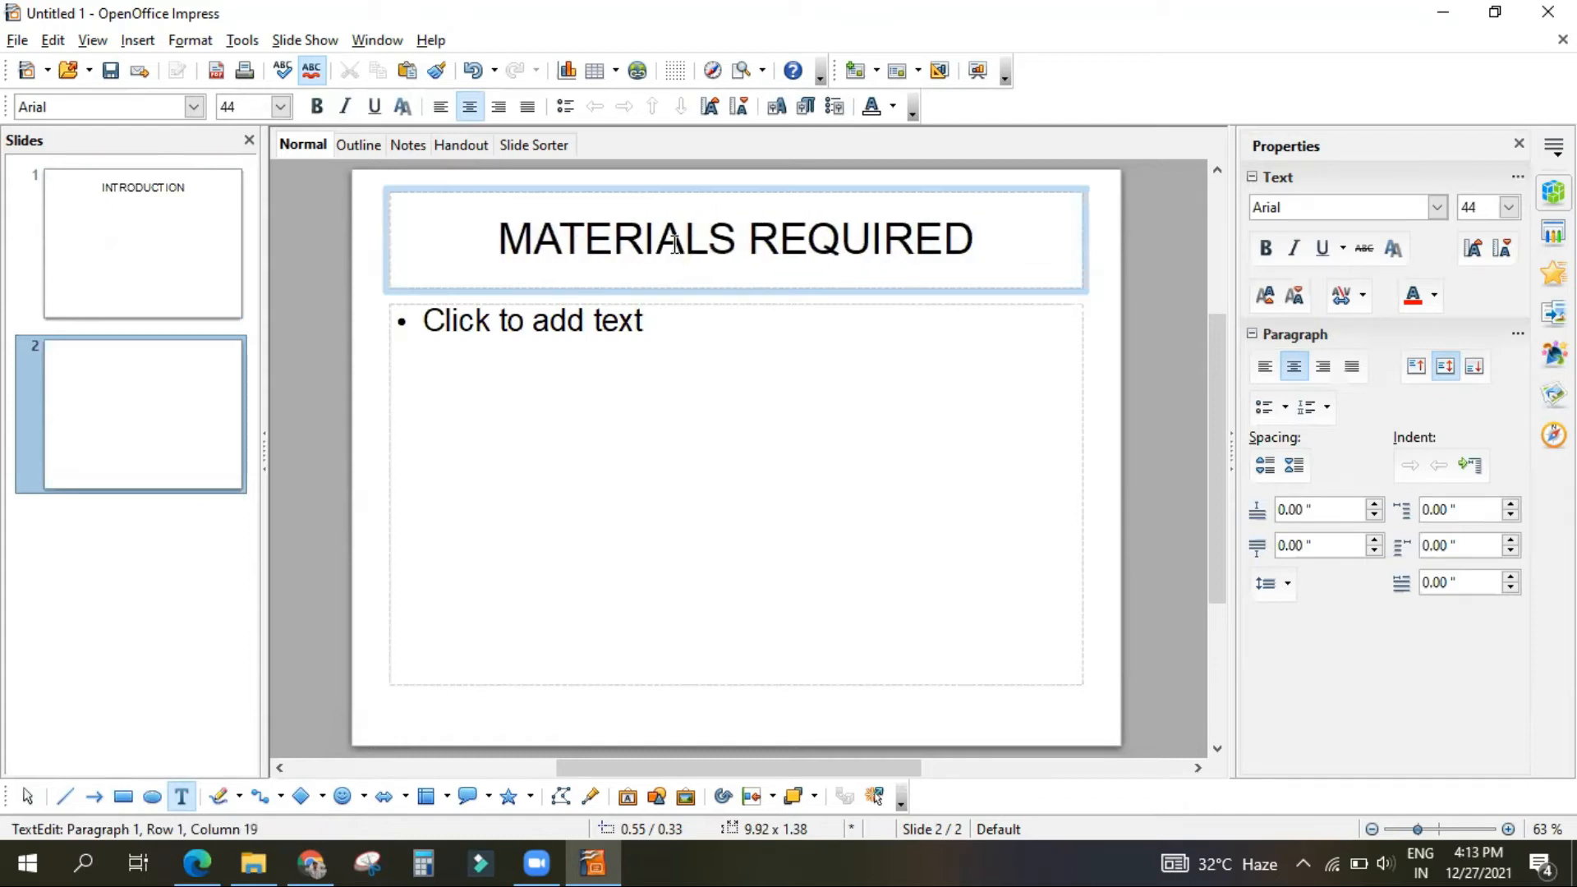
Step: Duplicate slide 2 and replace the title of the copy with "RESULTS"
{"action": "left_click", "coordinate": [91, 443]}
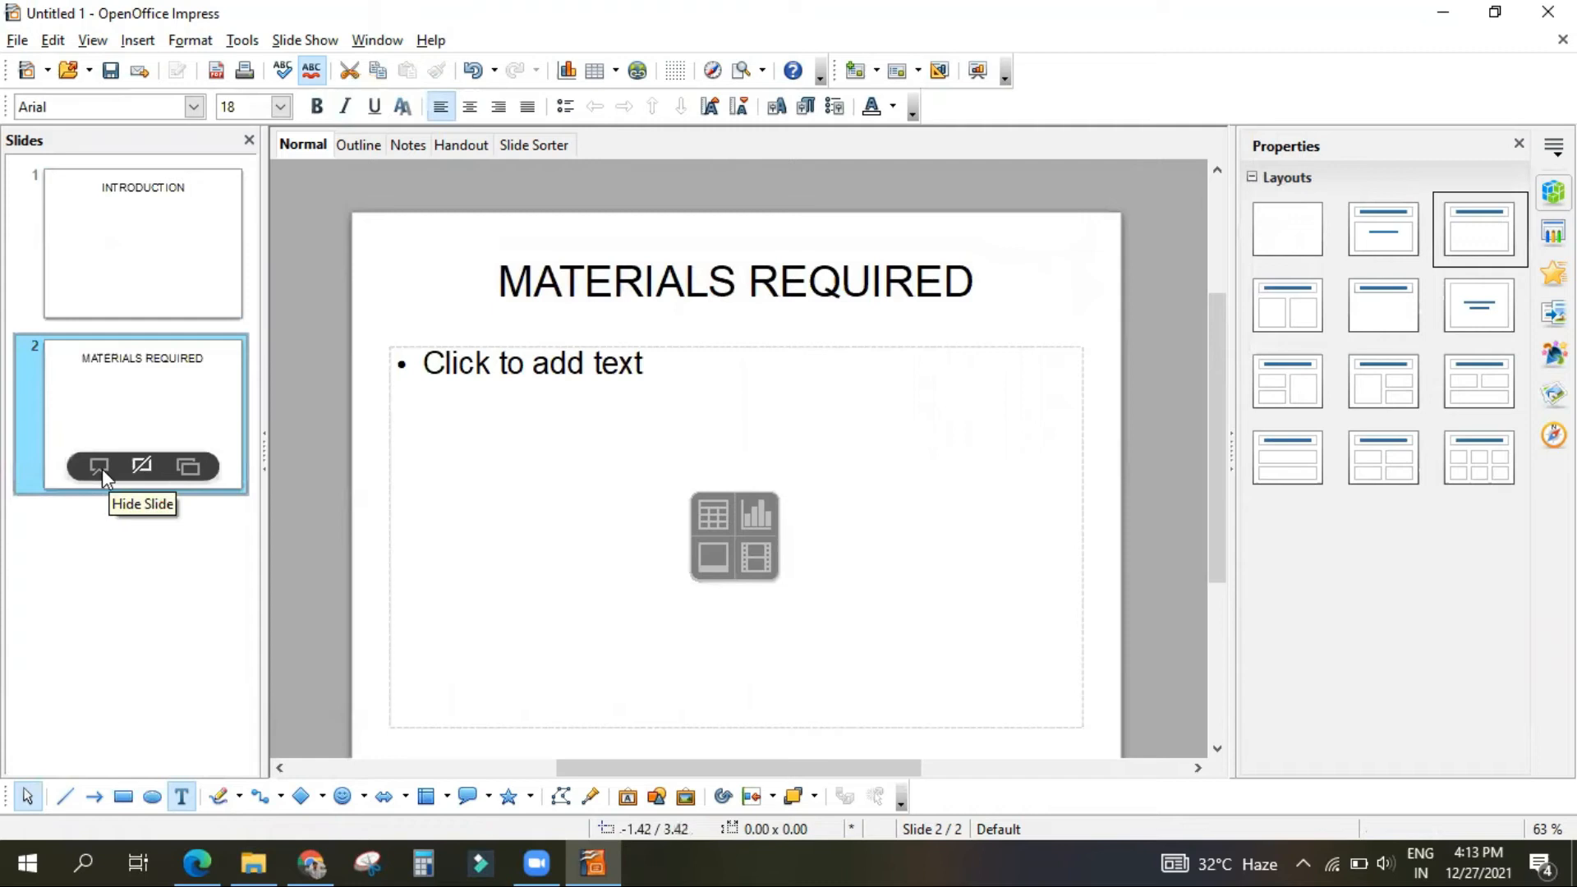
{"action": "left_click", "coordinate": [199, 468]}
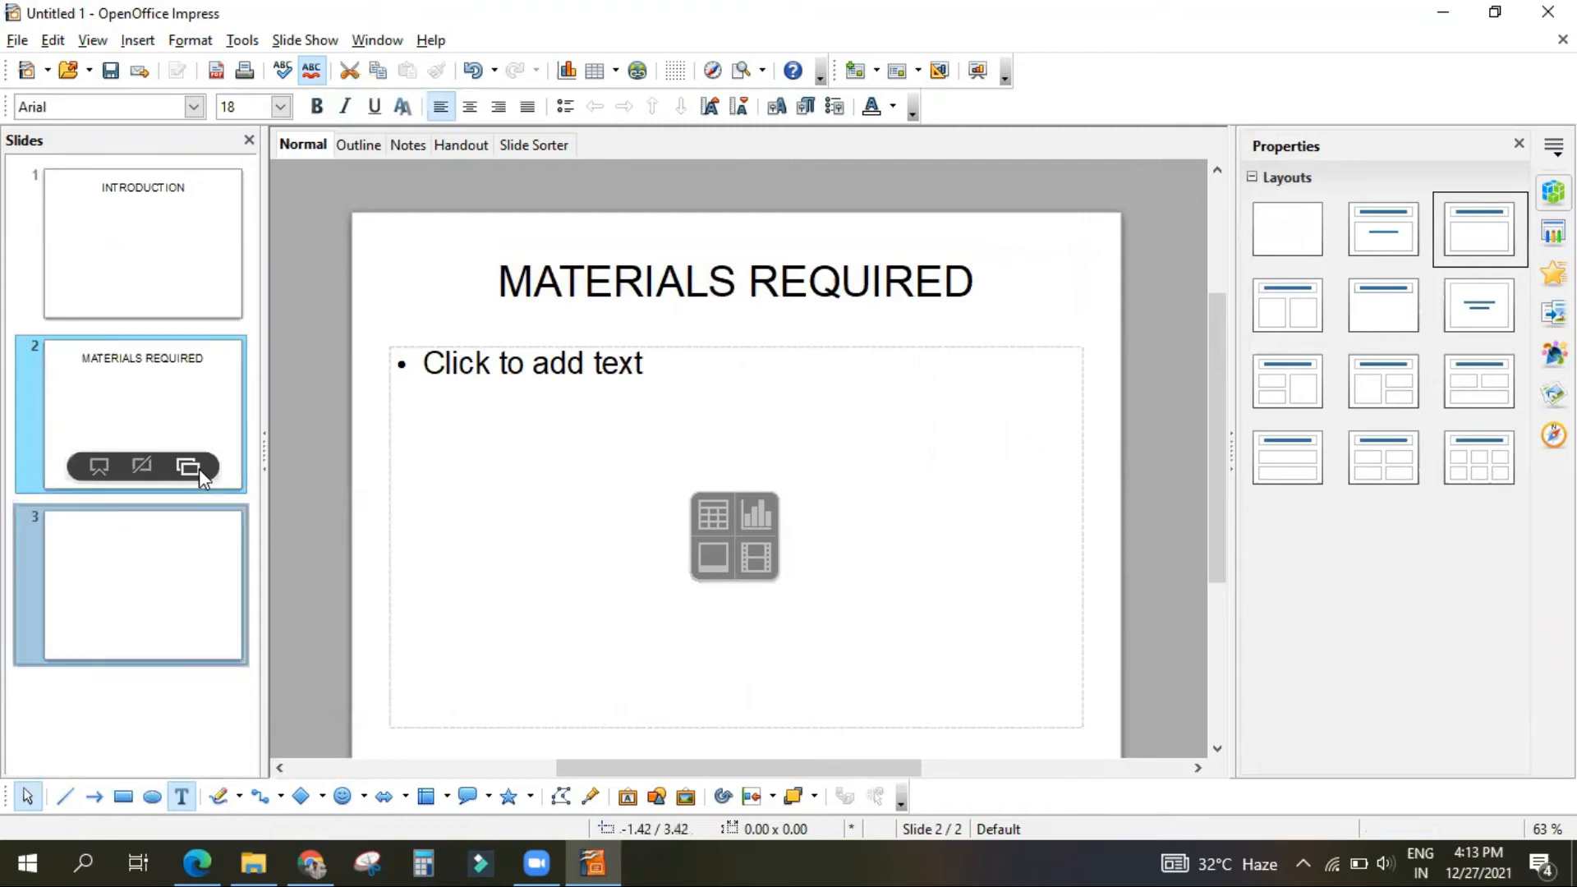
{"action": "left_click", "coordinate": [535, 302]}
{"action": "left_click_drag", "start_coordinate": [505, 290], "coordinate": [1017, 278]}
{"action": "type", "text": "RES"}
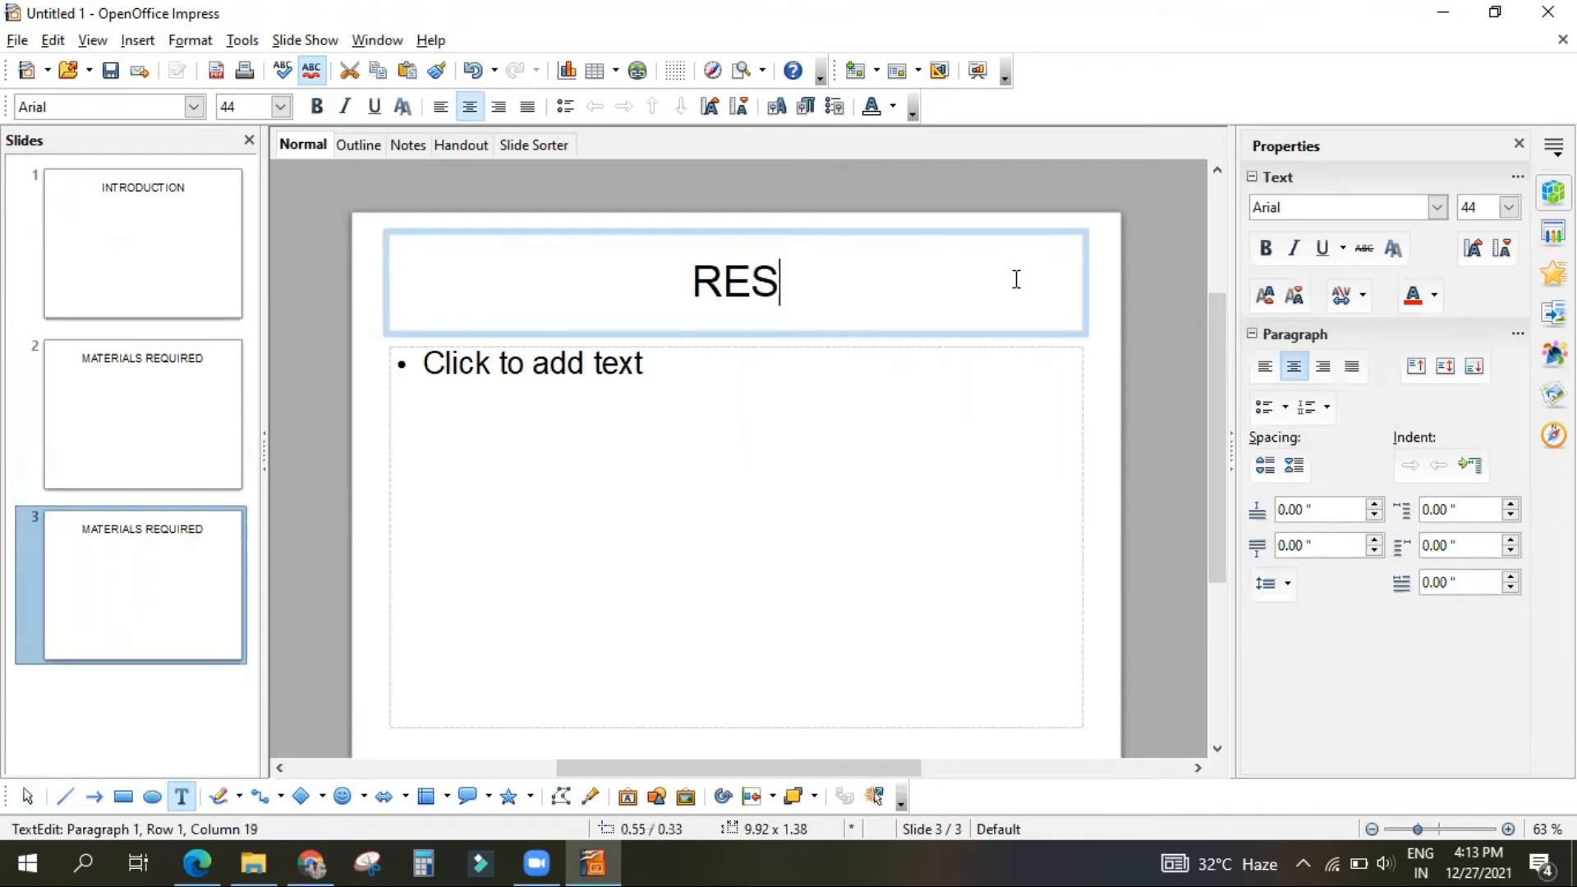
{"action": "type", "text": "ULTS"}
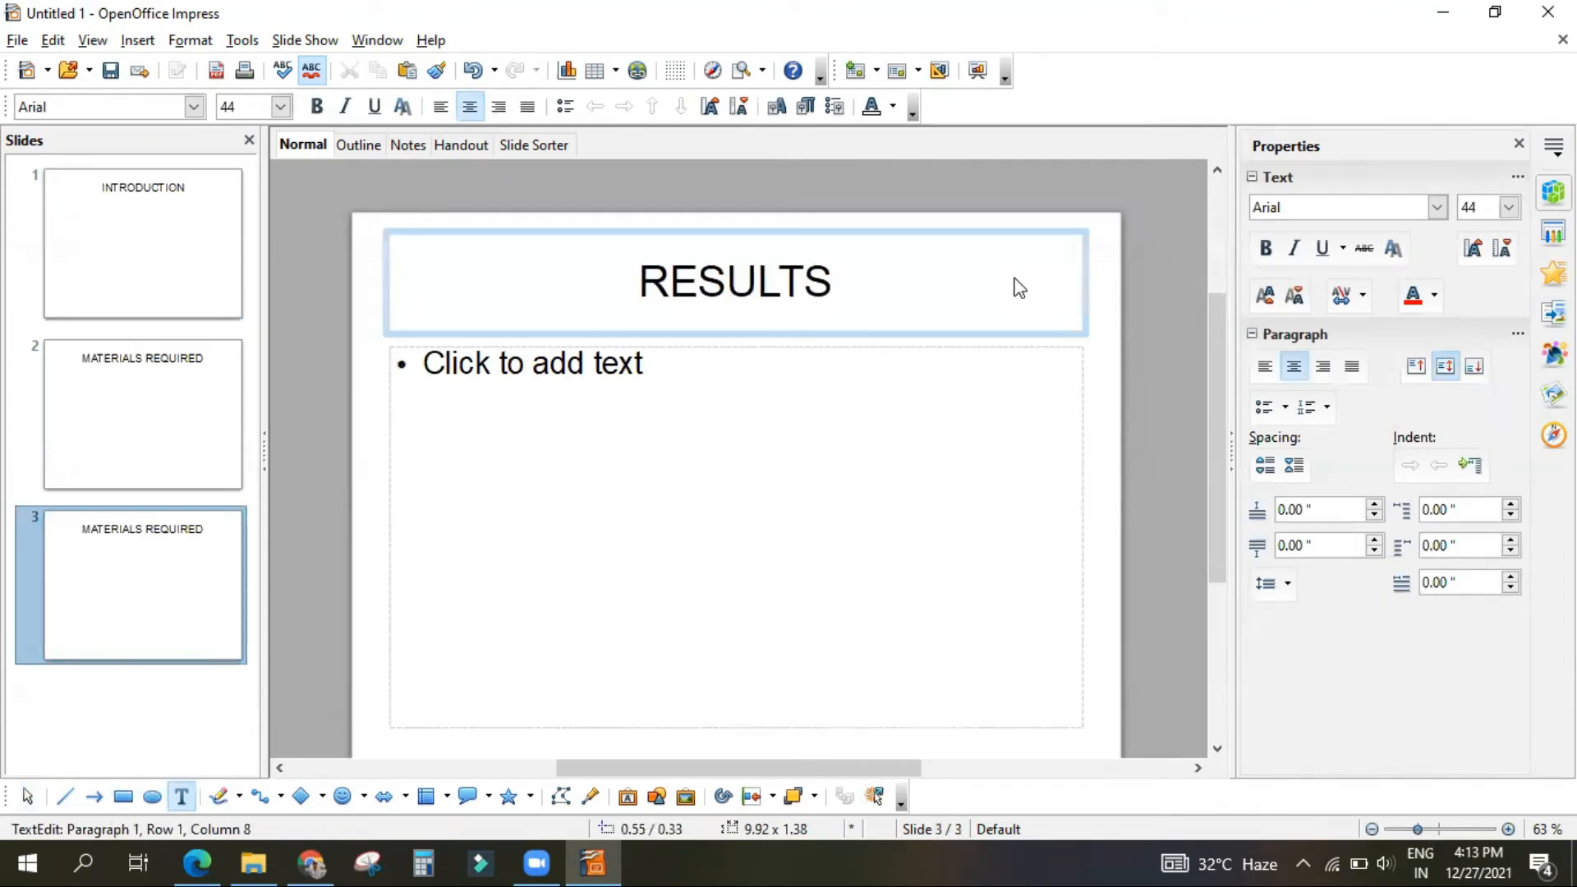
{"action": "left_click", "coordinate": [662, 187]}
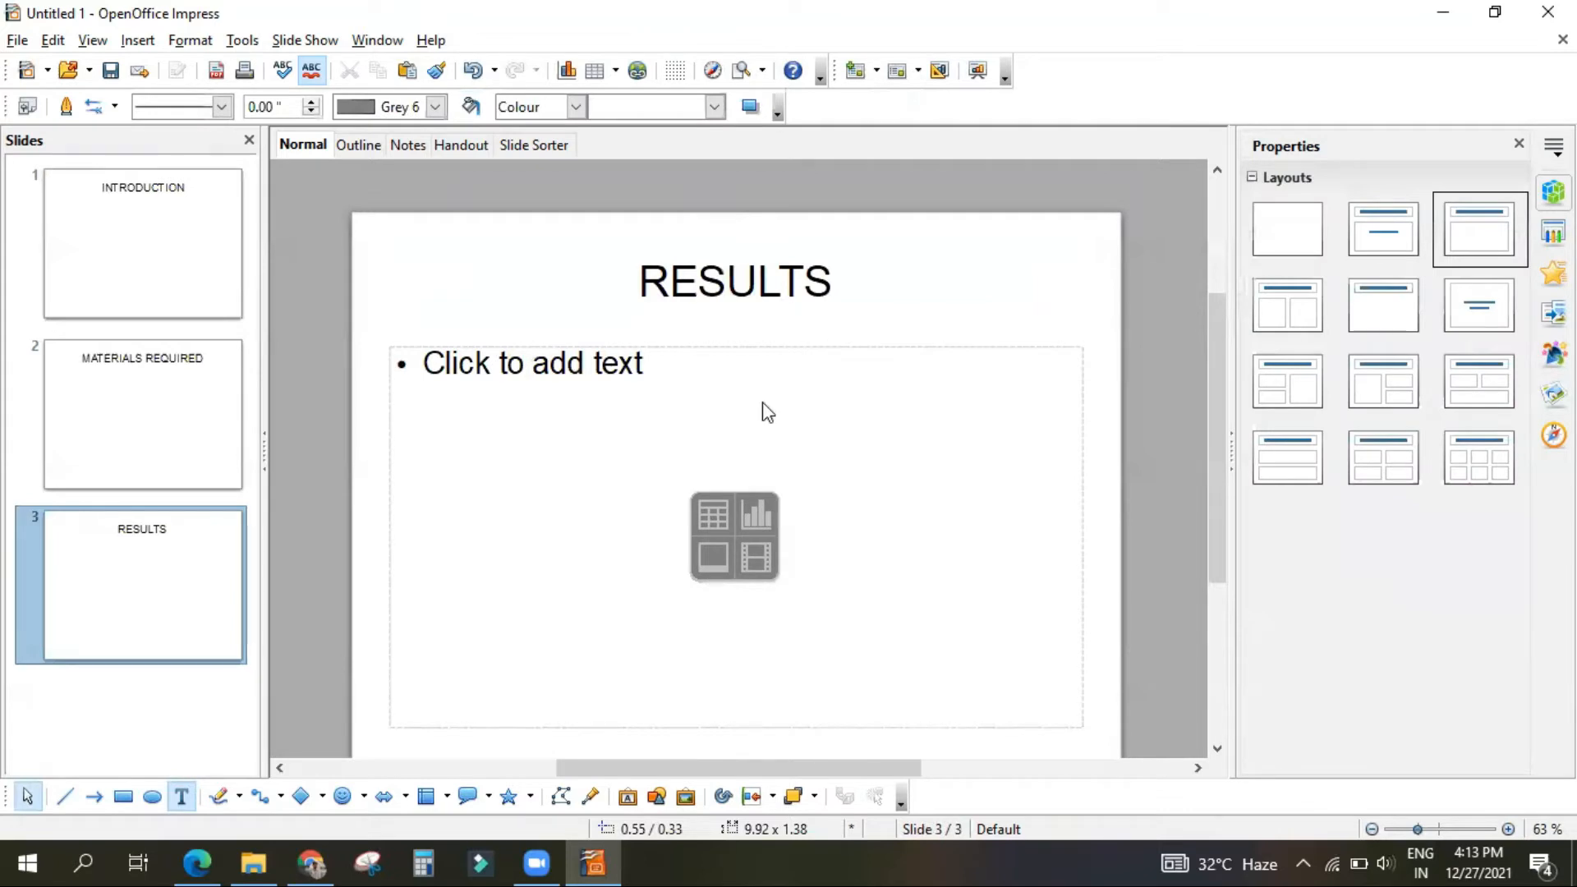
Step: Select slide 1, switch to the study PDF in the browser and read on to the section on editing and formatting text
{"action": "left_click", "coordinate": [100, 163]}
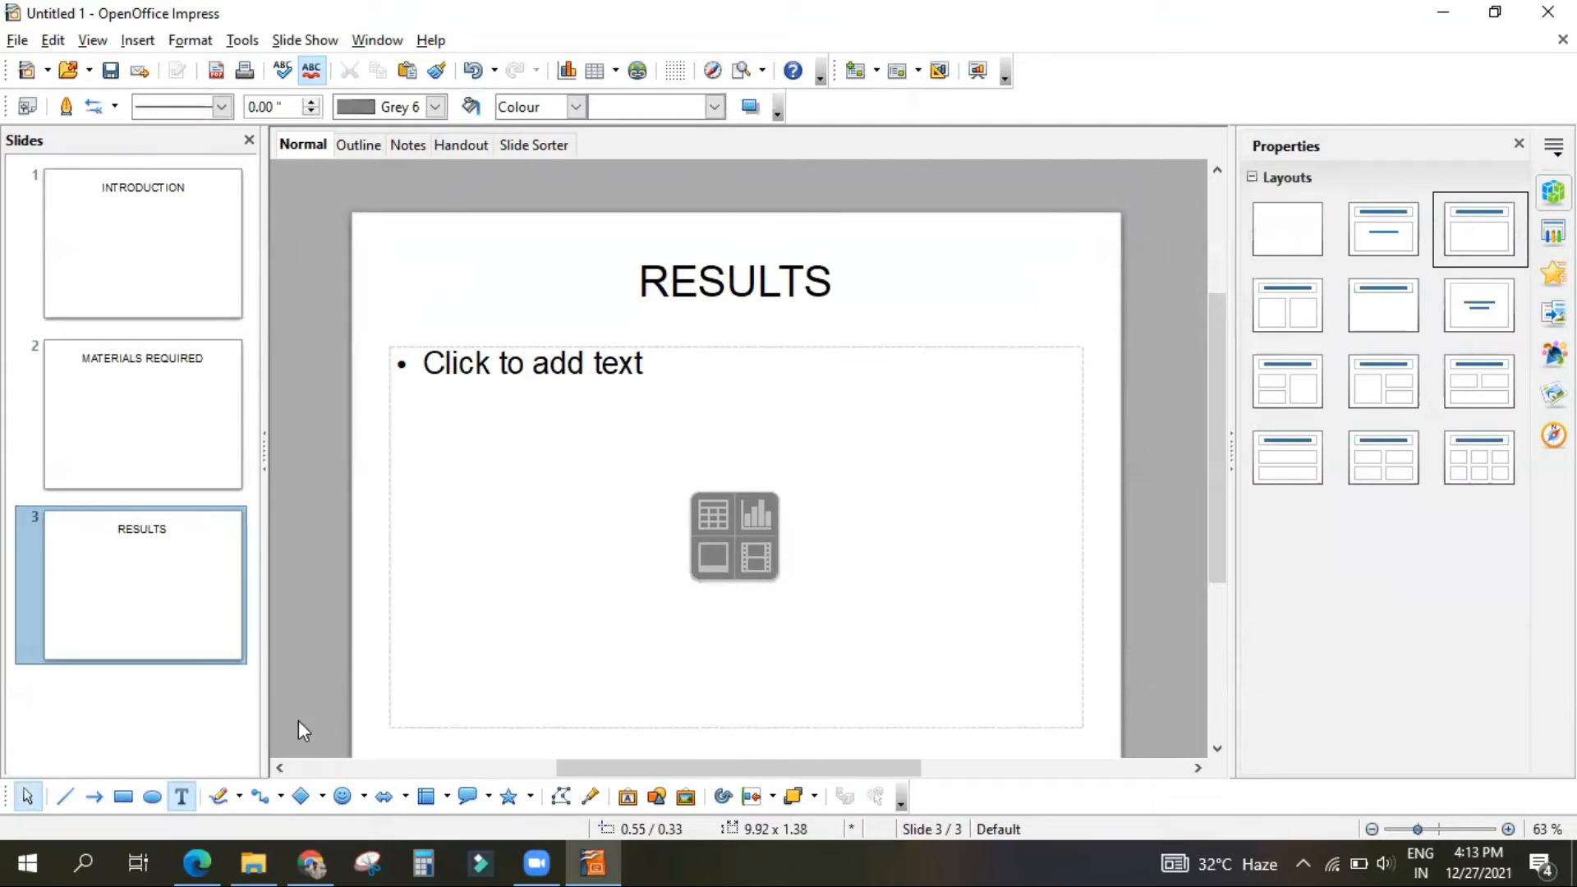
{"action": "left_click", "coordinate": [197, 863]}
{"action": "scroll", "coordinate": [607, 609], "scroll_direction": "down", "scroll_amount": 5}
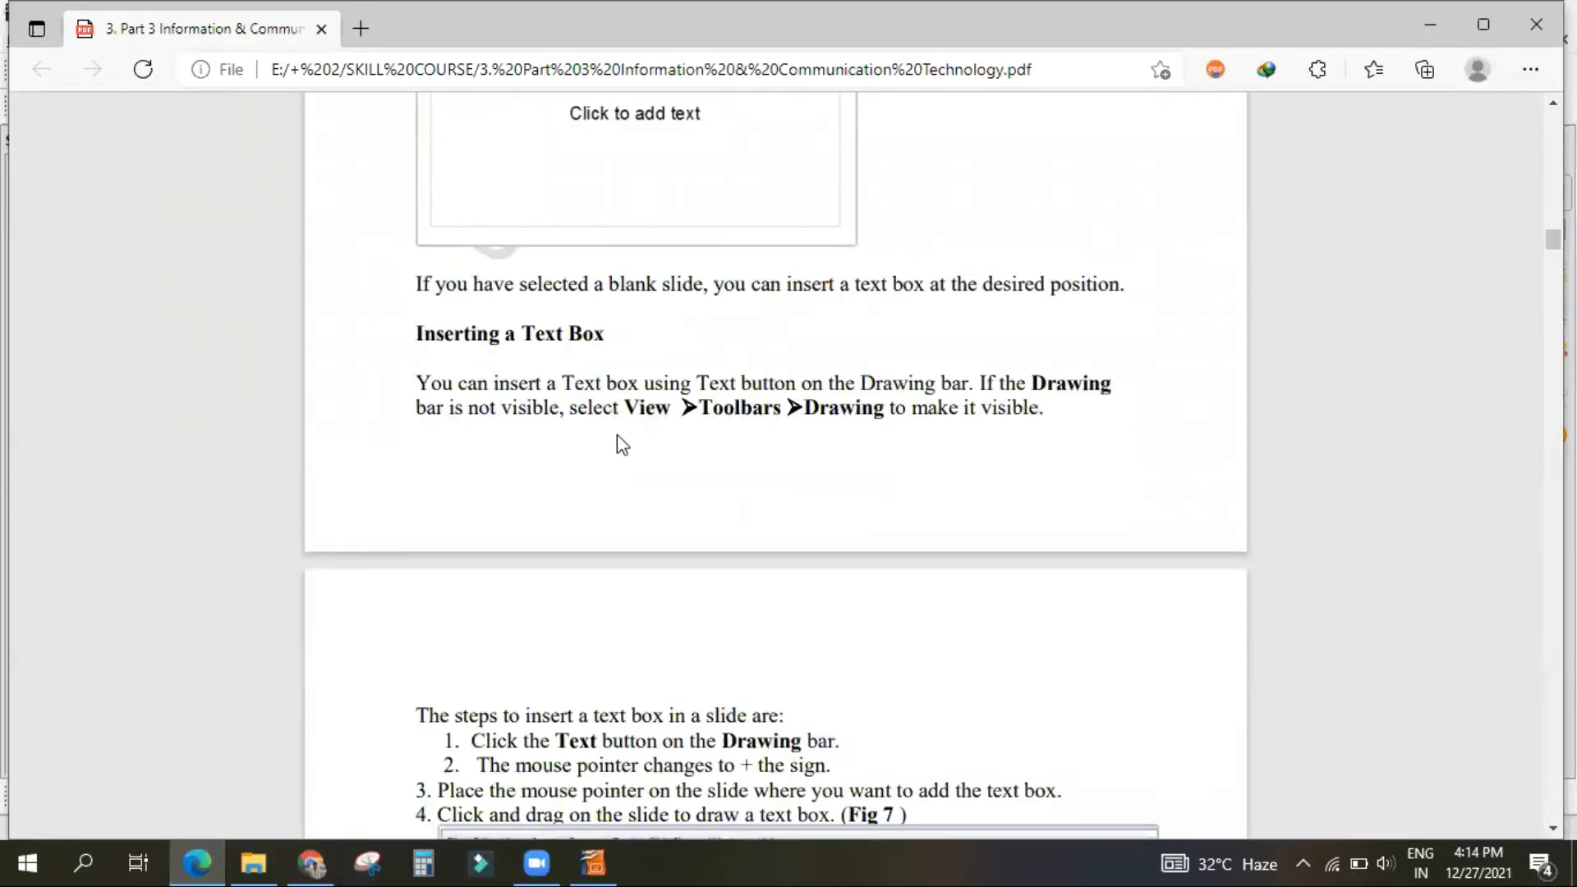
{"action": "scroll", "coordinate": [620, 462], "scroll_direction": "down", "scroll_amount": 6}
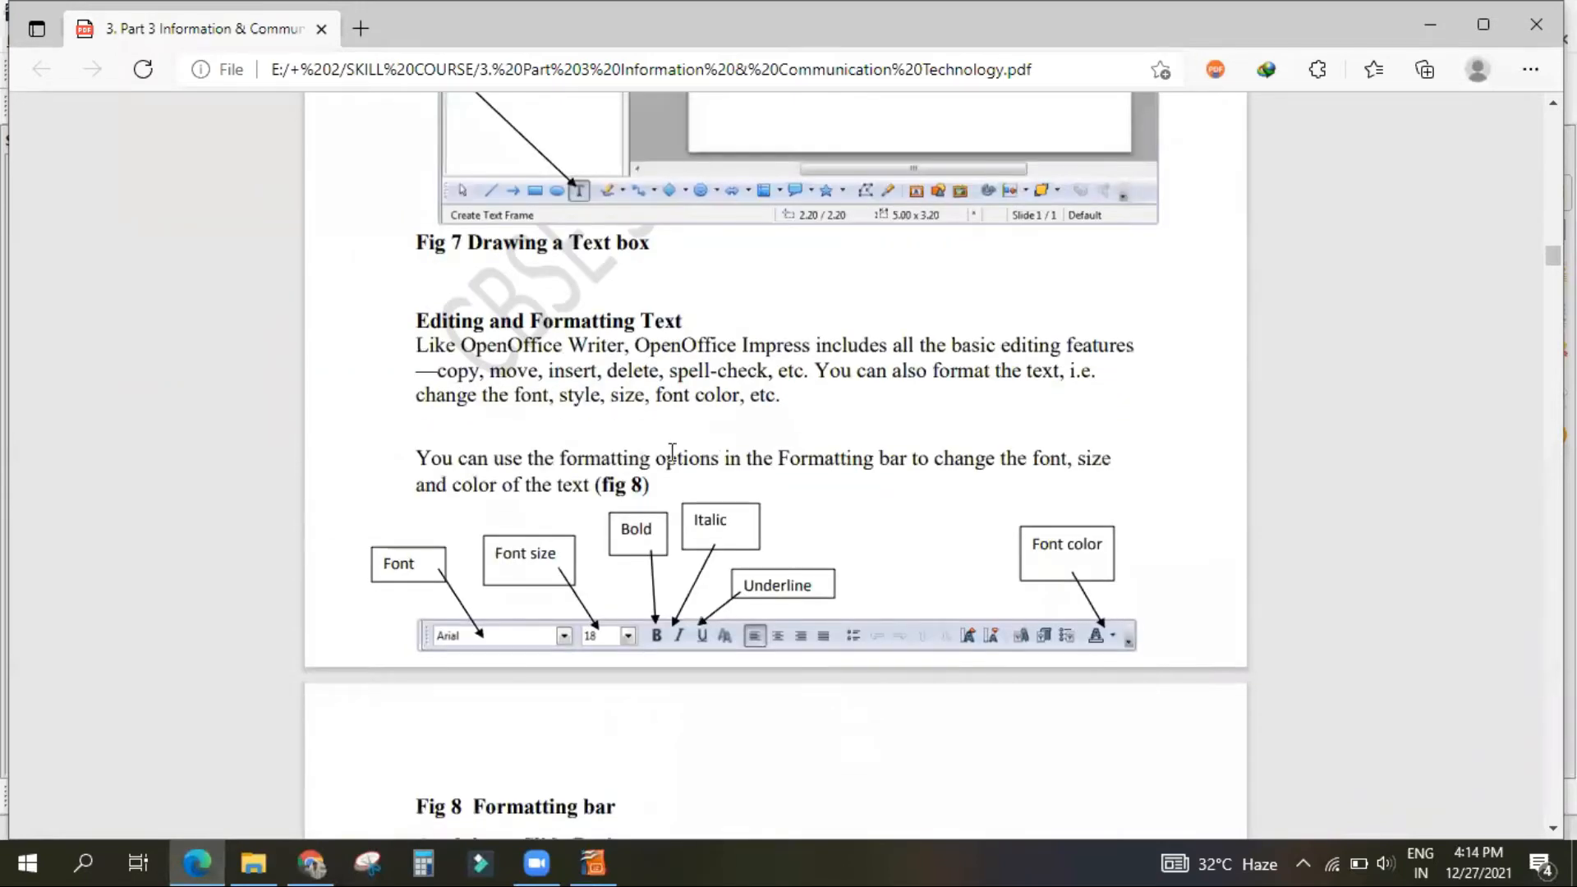
Step: Return to Impress and set the "INTRODUCTION" title on slide 1 to Bahnschrift Condensed at size 66
{"action": "left_click", "coordinate": [593, 863]}
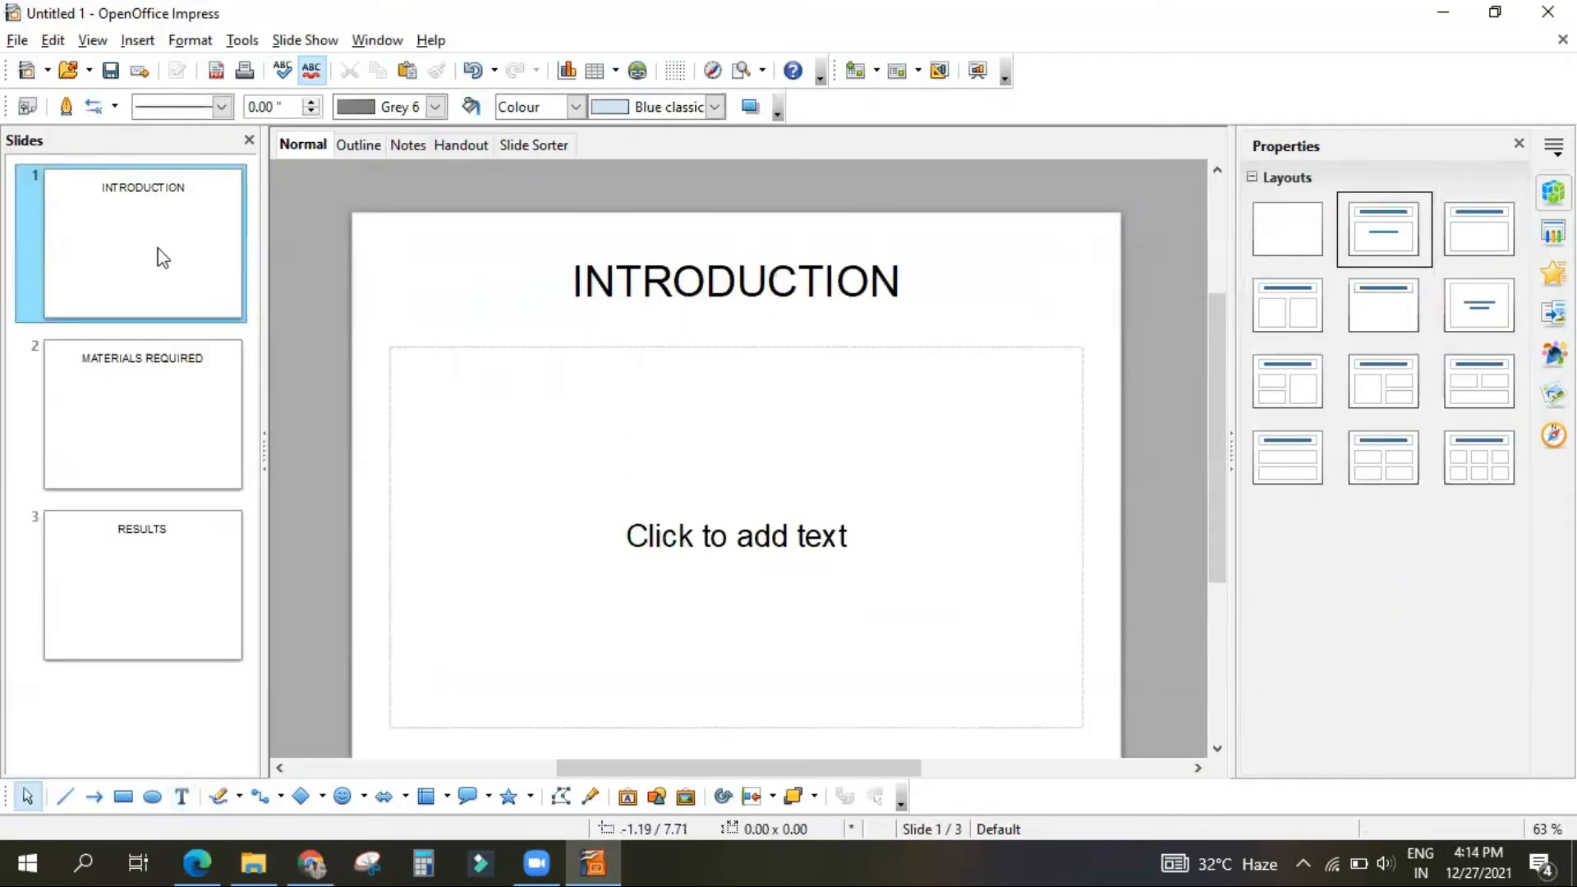
{"action": "left_click_drag", "start_coordinate": [575, 283], "coordinate": [921, 273]}
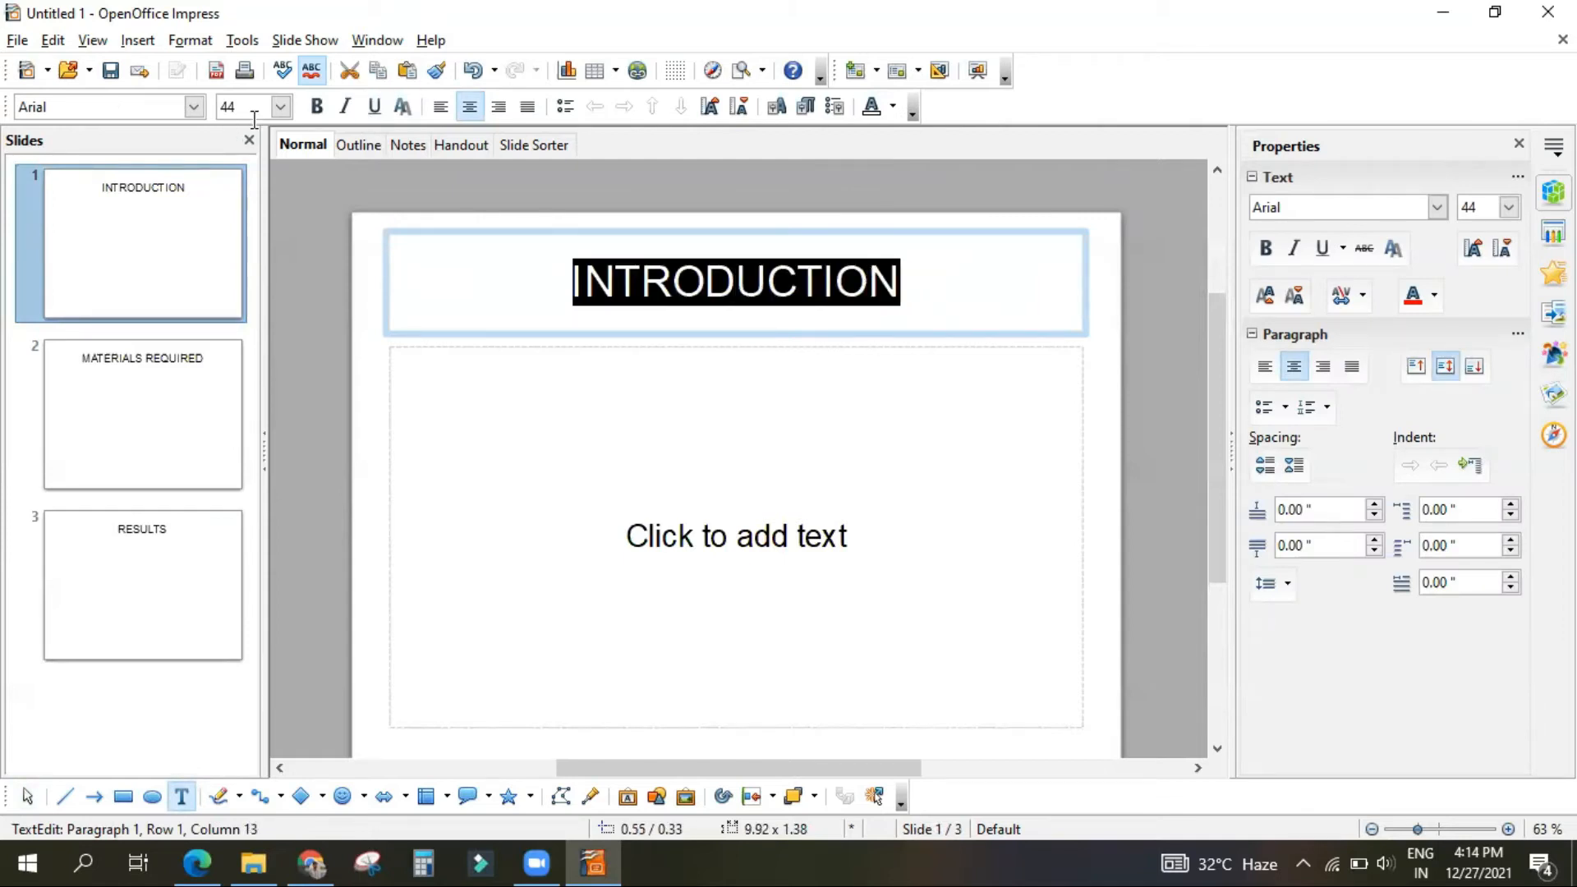
{"action": "left_click", "coordinate": [192, 107]}
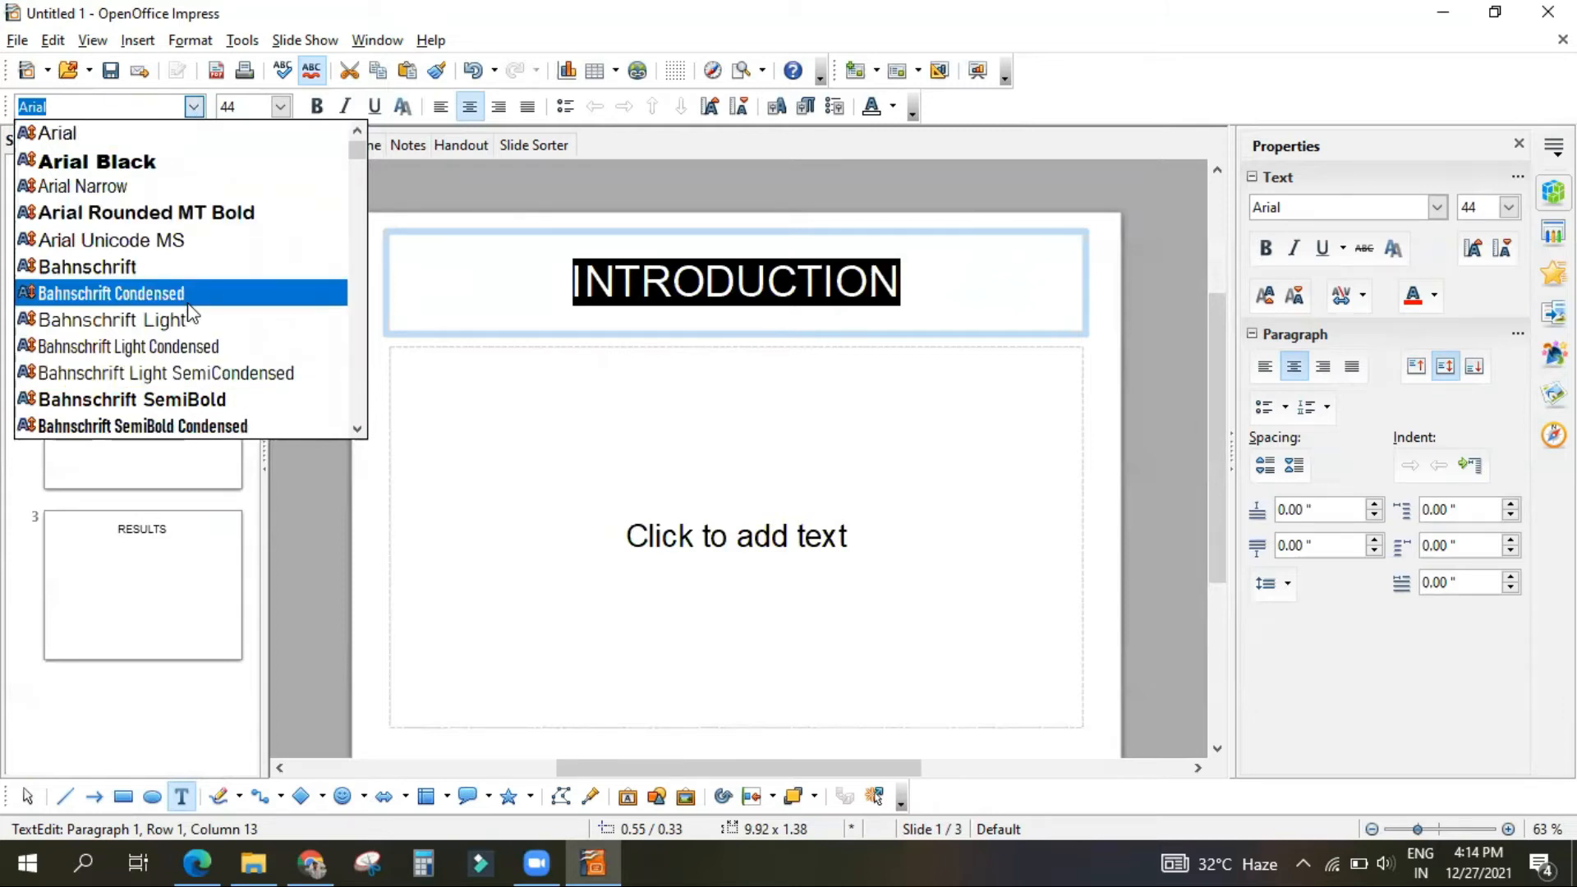
{"action": "left_click", "coordinate": [110, 293]}
{"action": "left_click", "coordinate": [280, 106]}
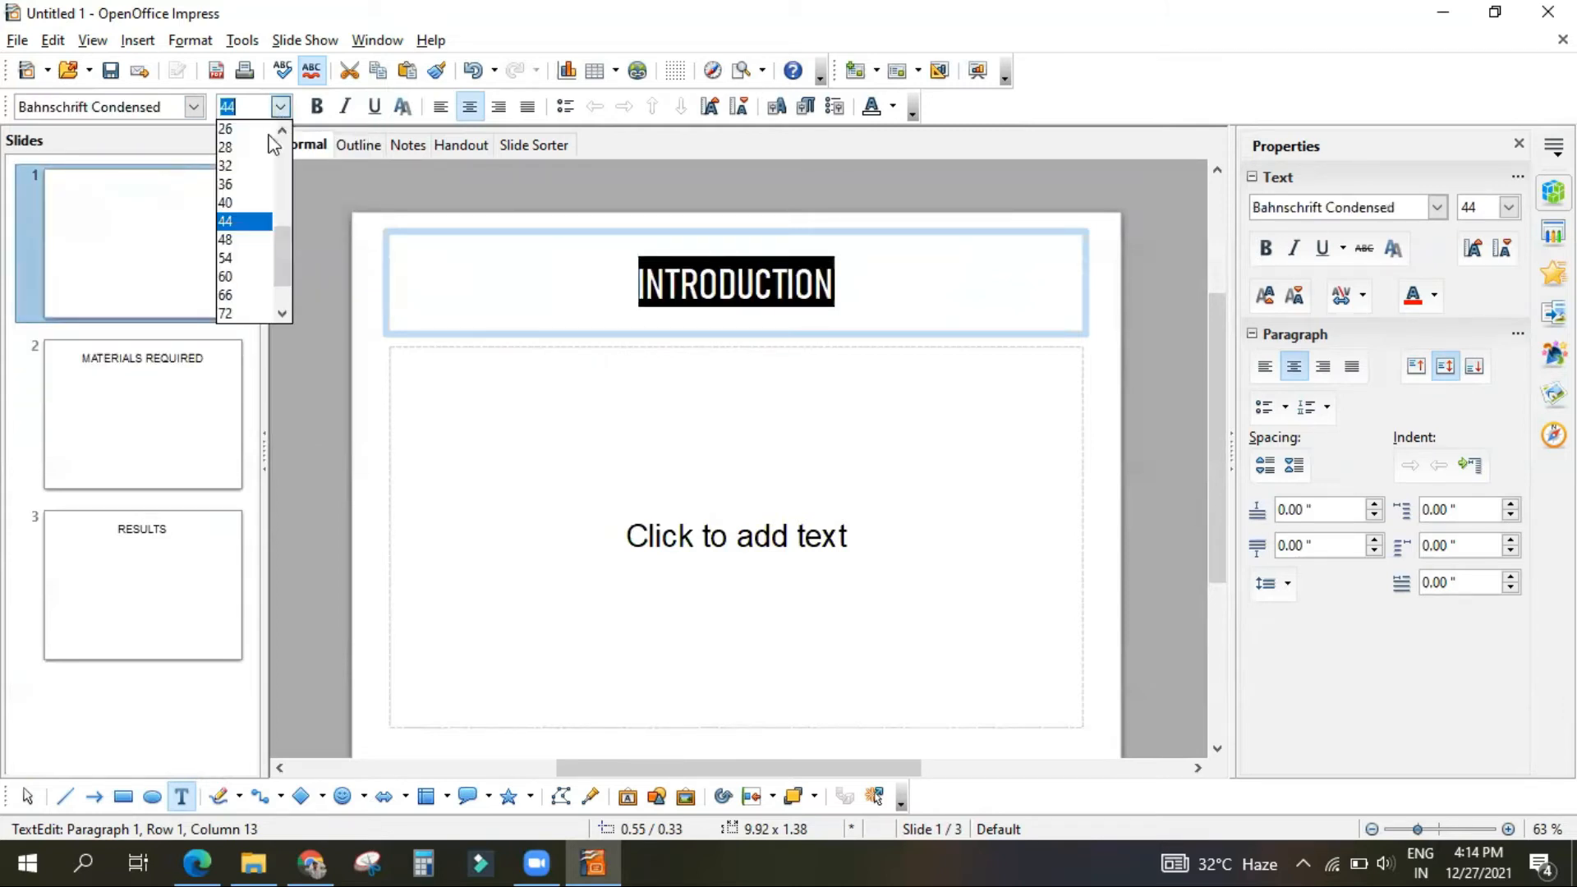
{"action": "left_click", "coordinate": [244, 295]}
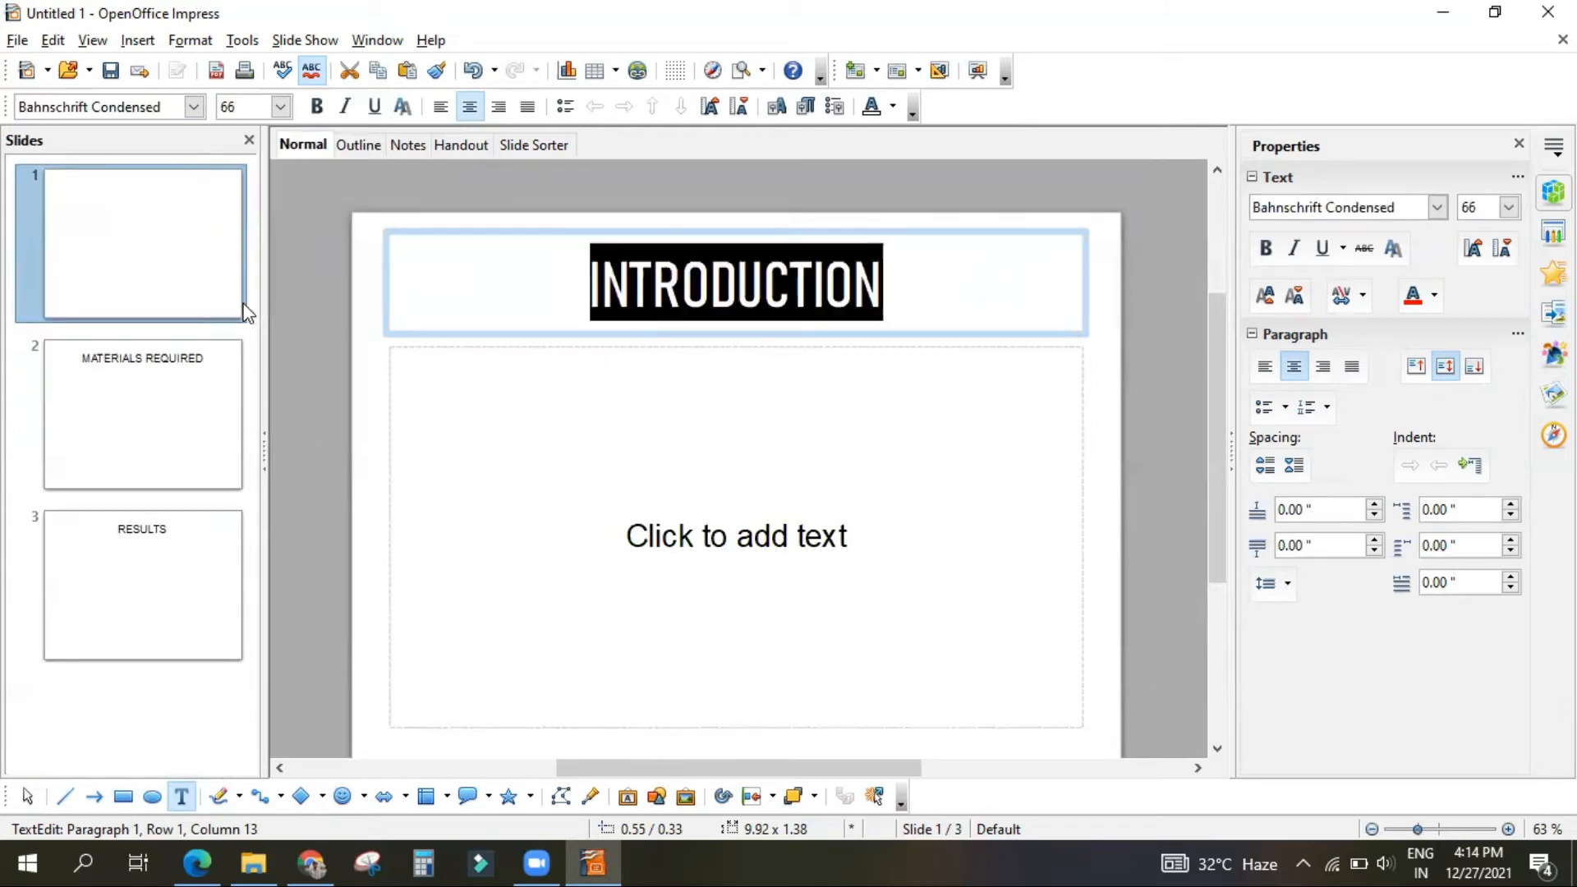
Step: Make the "INTRODUCTION" title bold, italic, underlined and shadowed
{"action": "left_click", "coordinate": [317, 107]}
{"action": "left_click", "coordinate": [345, 107]}
{"action": "left_click", "coordinate": [374, 107]}
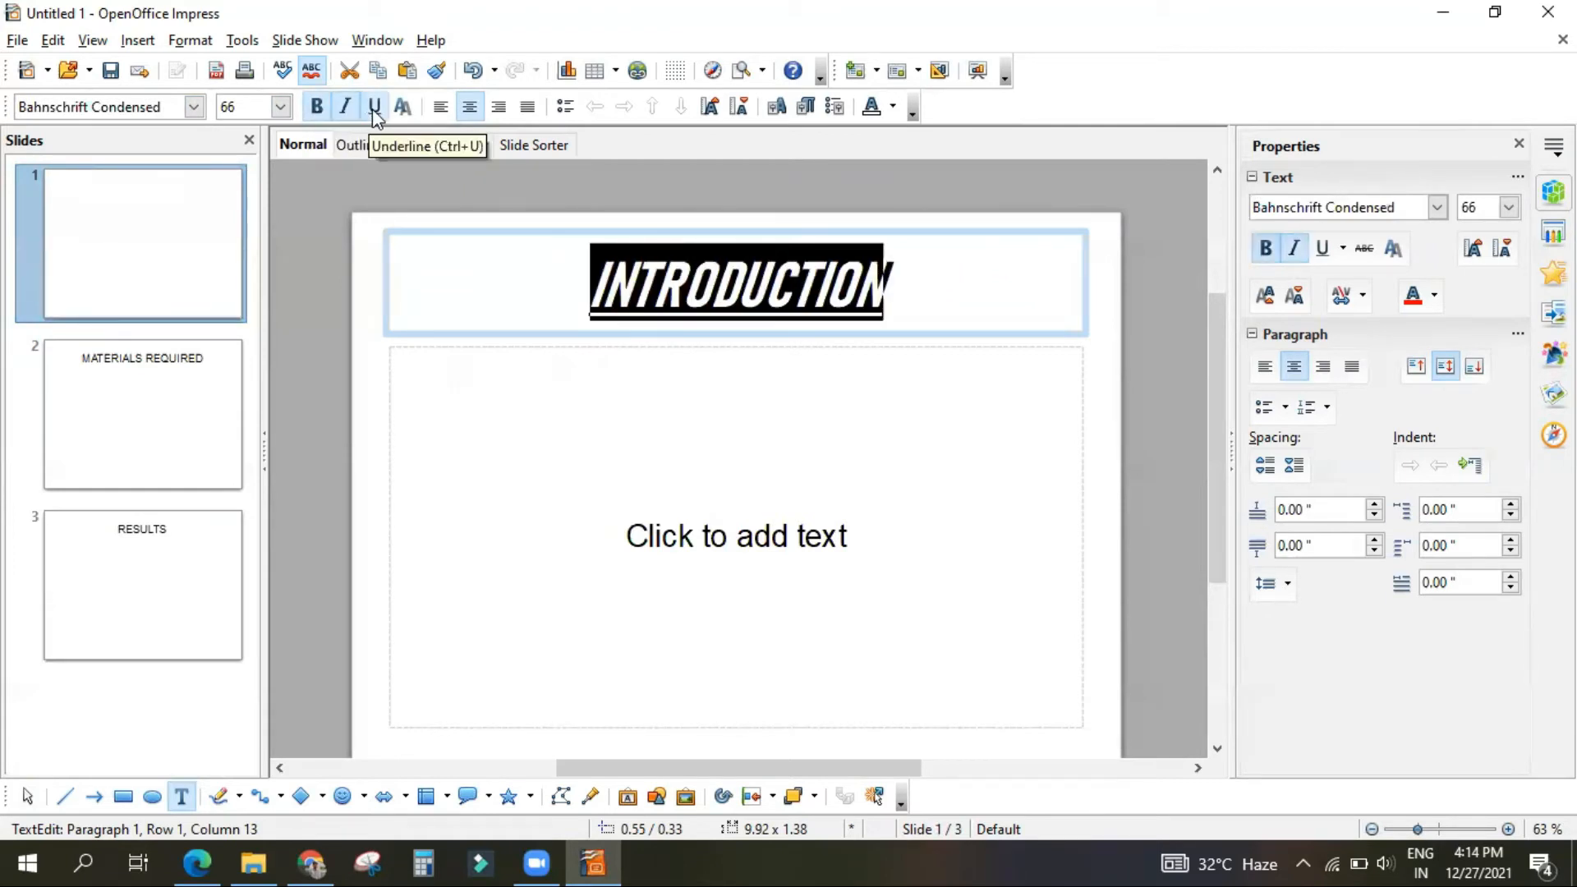
{"action": "left_click", "coordinate": [403, 107]}
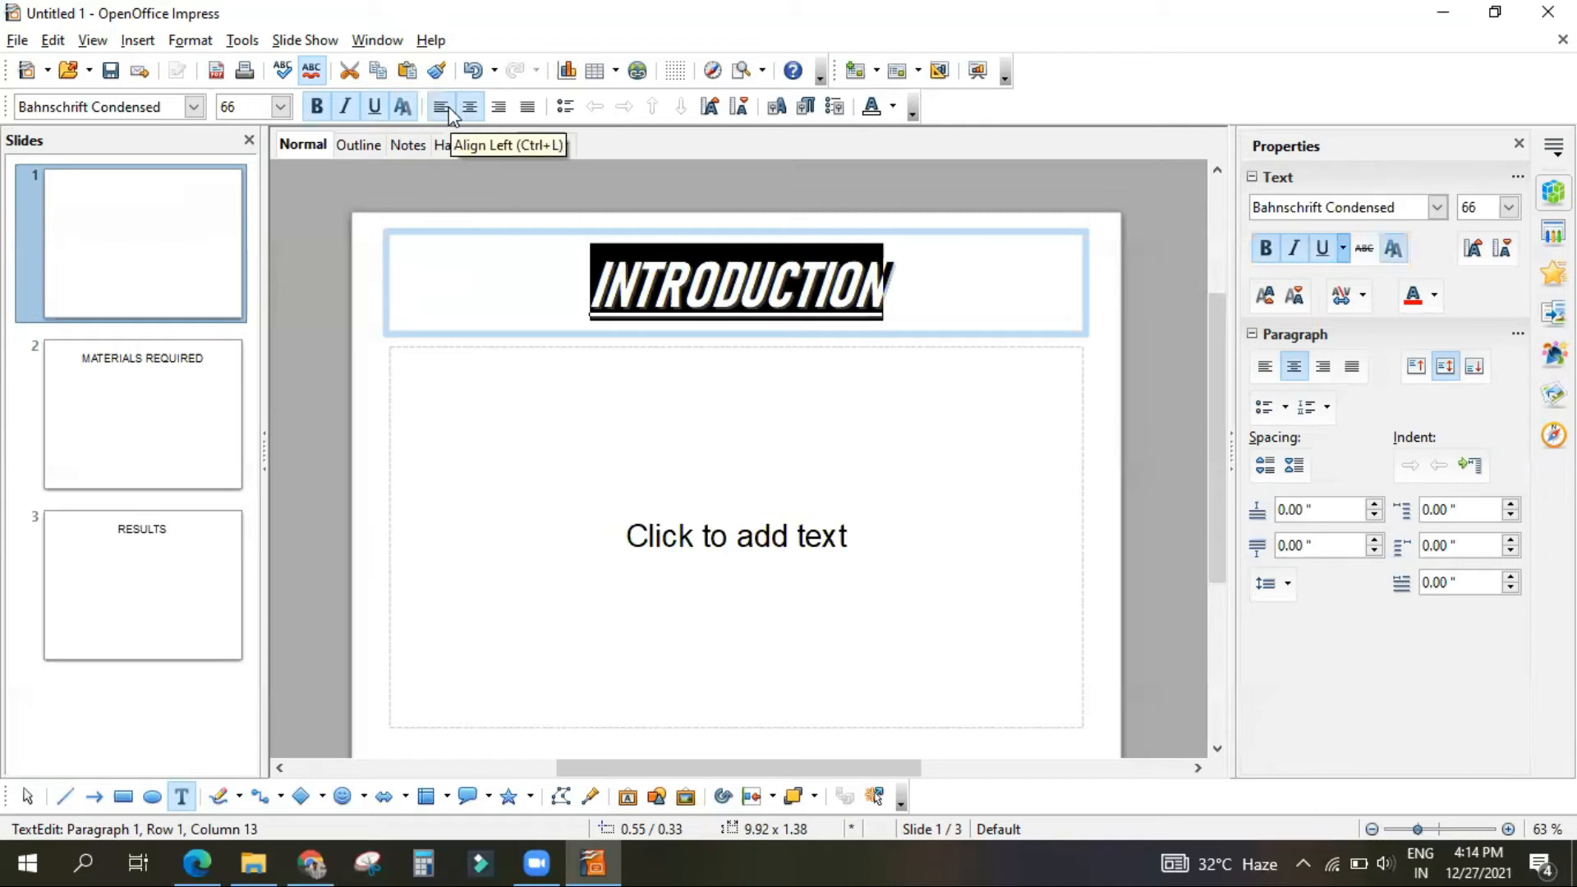
Step: Try left, right and justified alignment and a bullet on the "INTRODUCTION" title, returning it to centred without a bullet
{"action": "left_click", "coordinate": [440, 107]}
{"action": "left_click", "coordinate": [469, 107]}
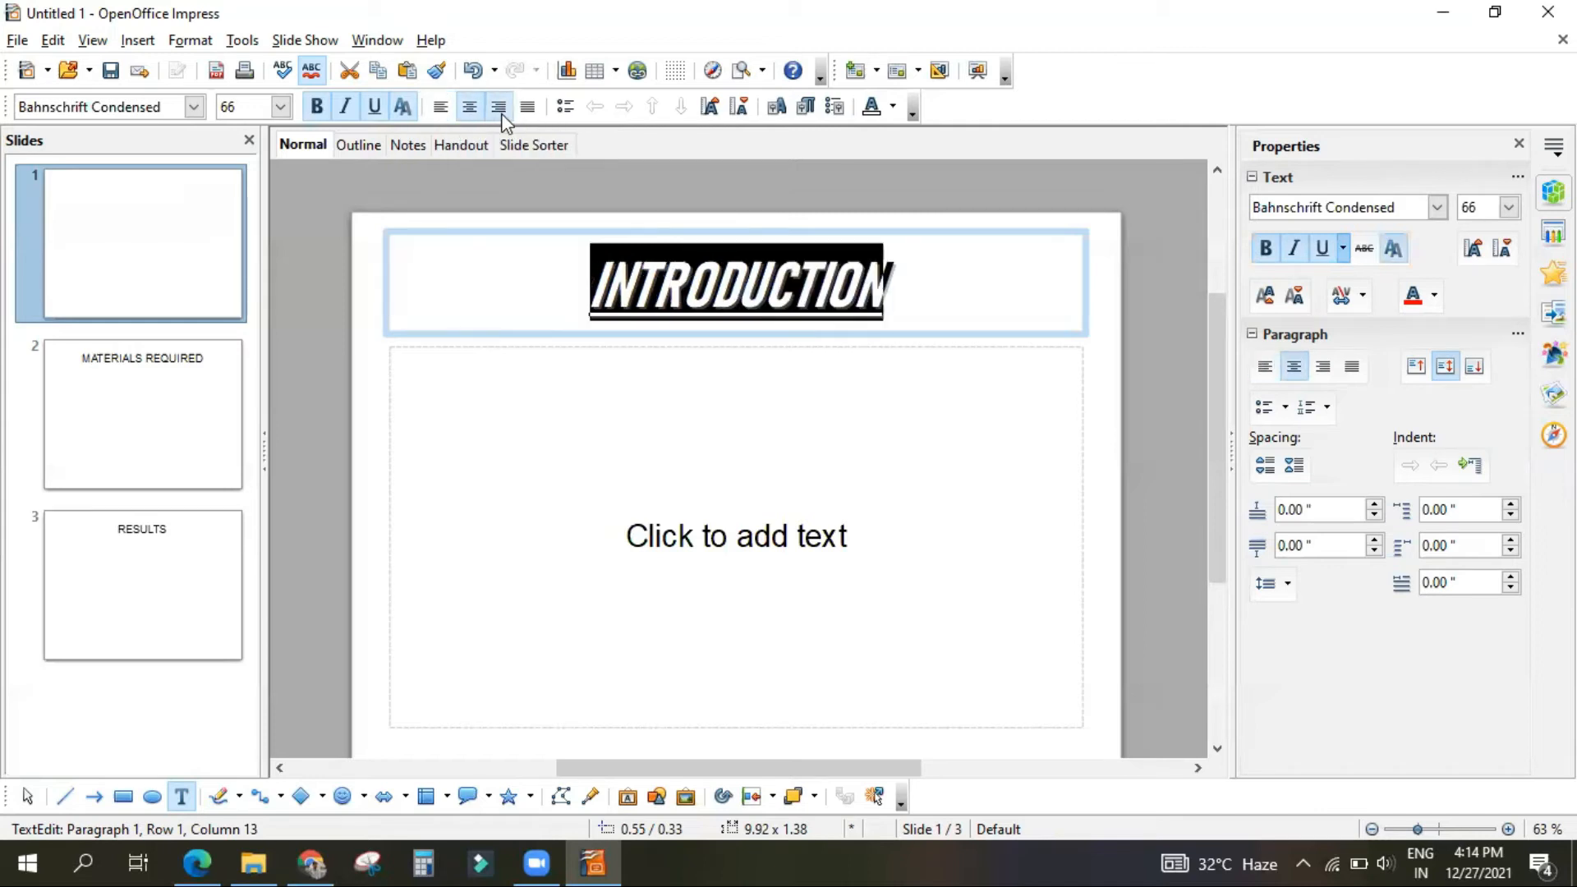
{"action": "left_click", "coordinate": [498, 110]}
{"action": "left_click", "coordinate": [530, 106]}
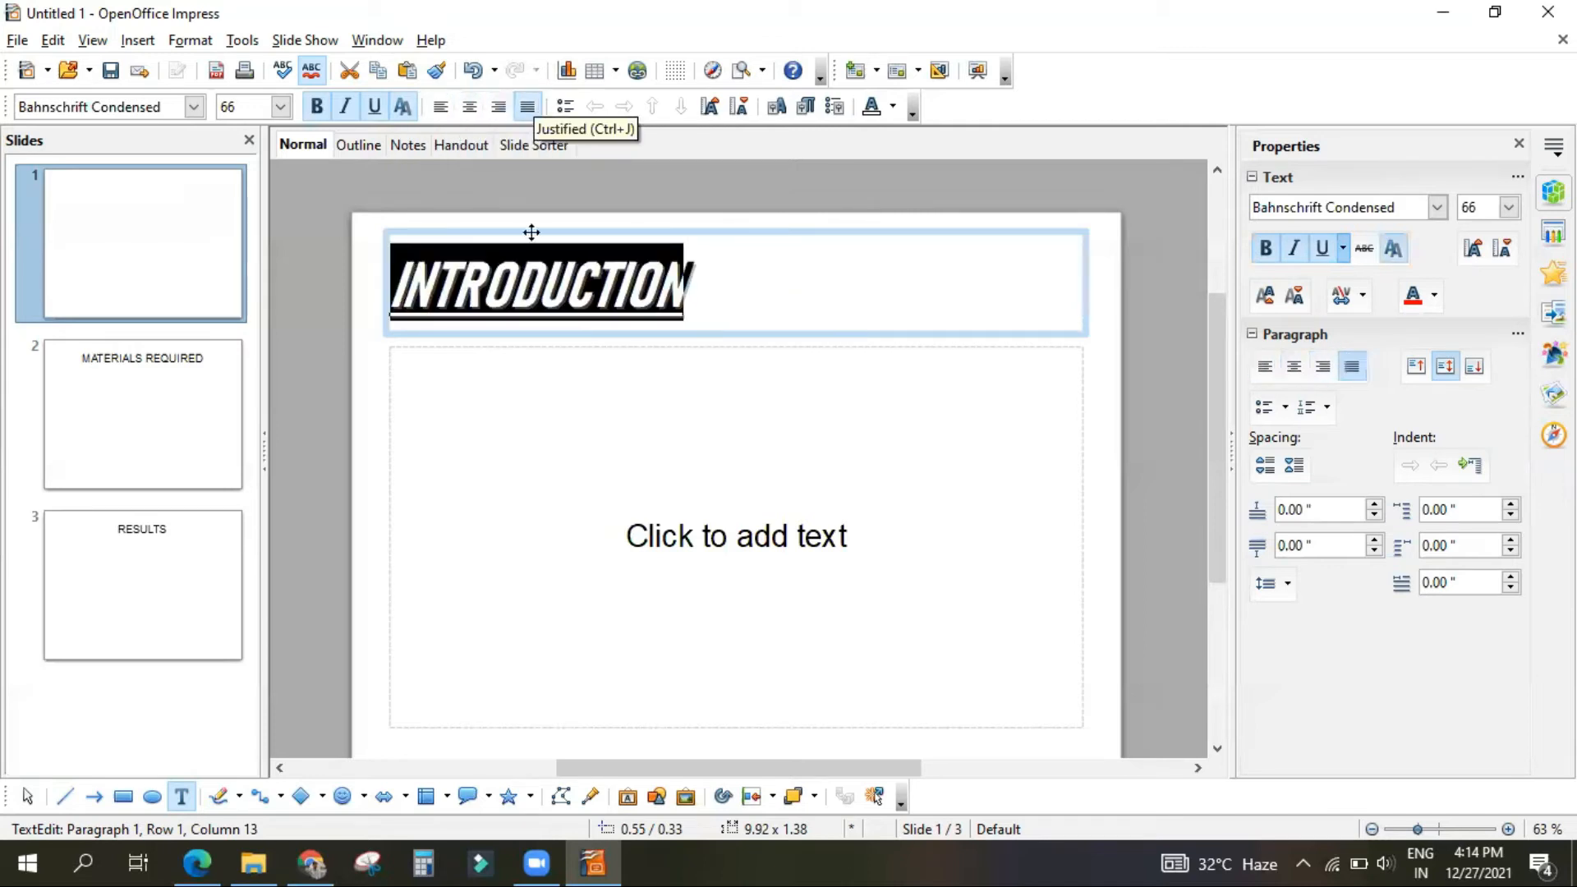
{"action": "left_click", "coordinate": [469, 107]}
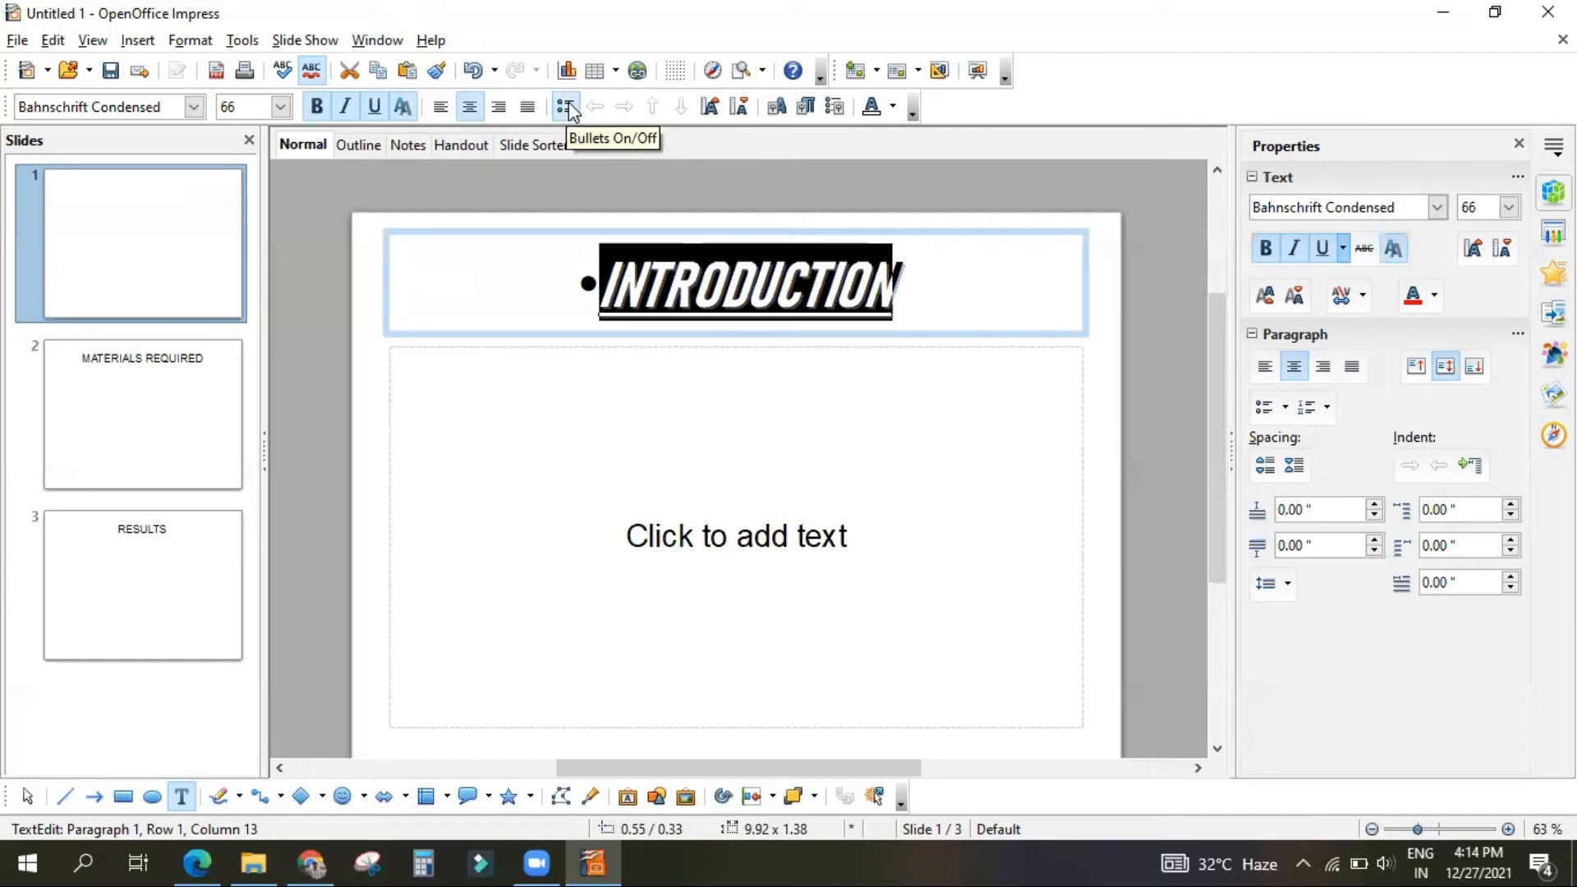
{"action": "left_click", "coordinate": [567, 108]}
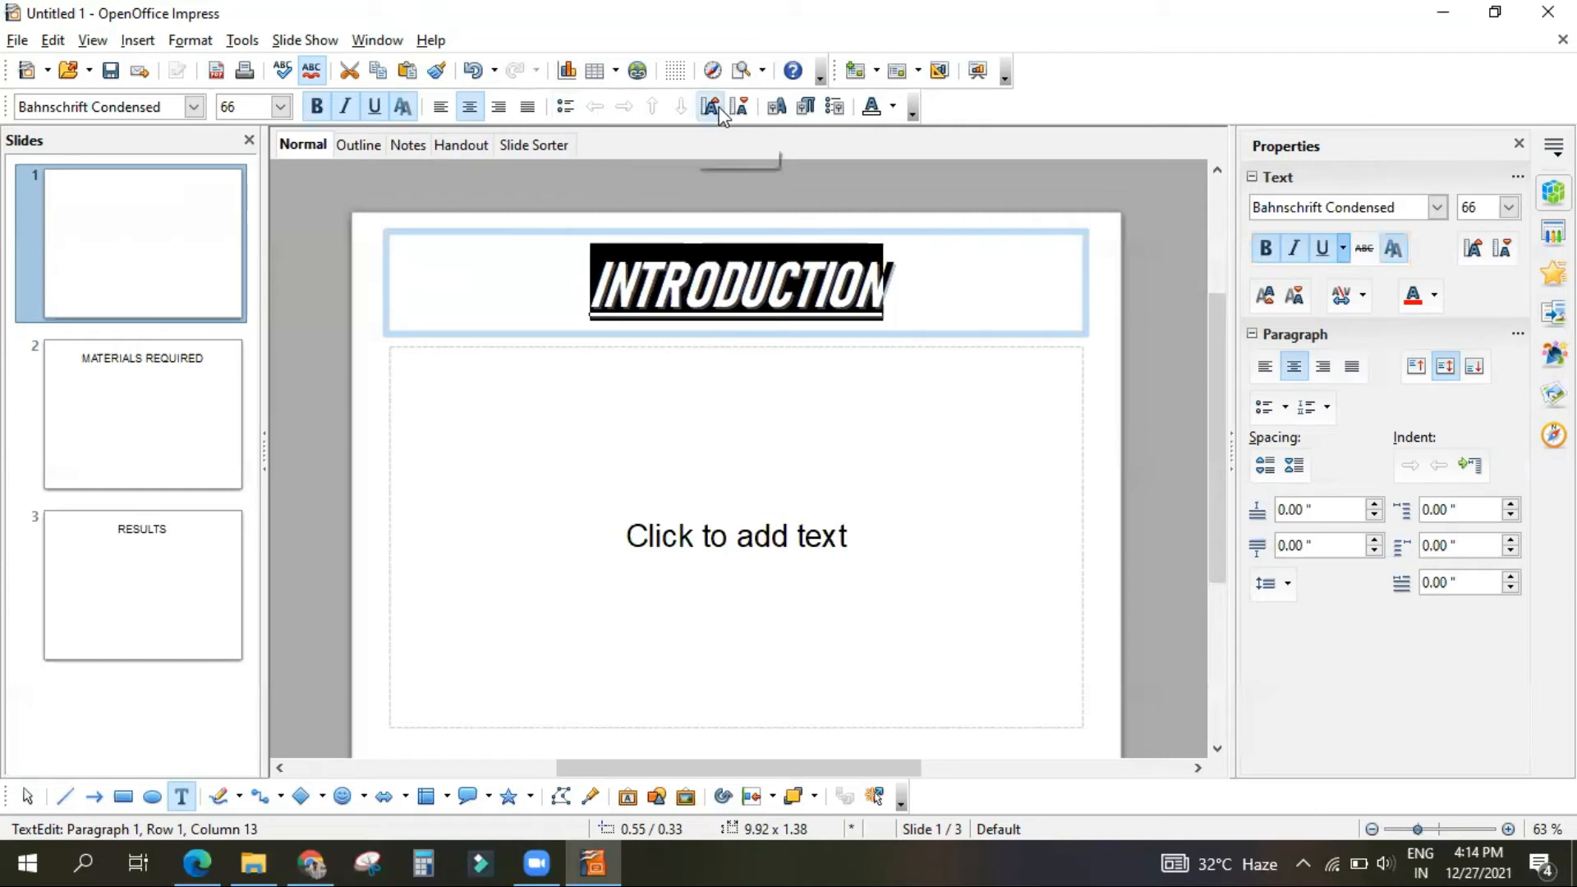
Step: Open the font colour choices for the "INTRODUCTION" title
{"action": "left_click", "coordinate": [894, 107]}
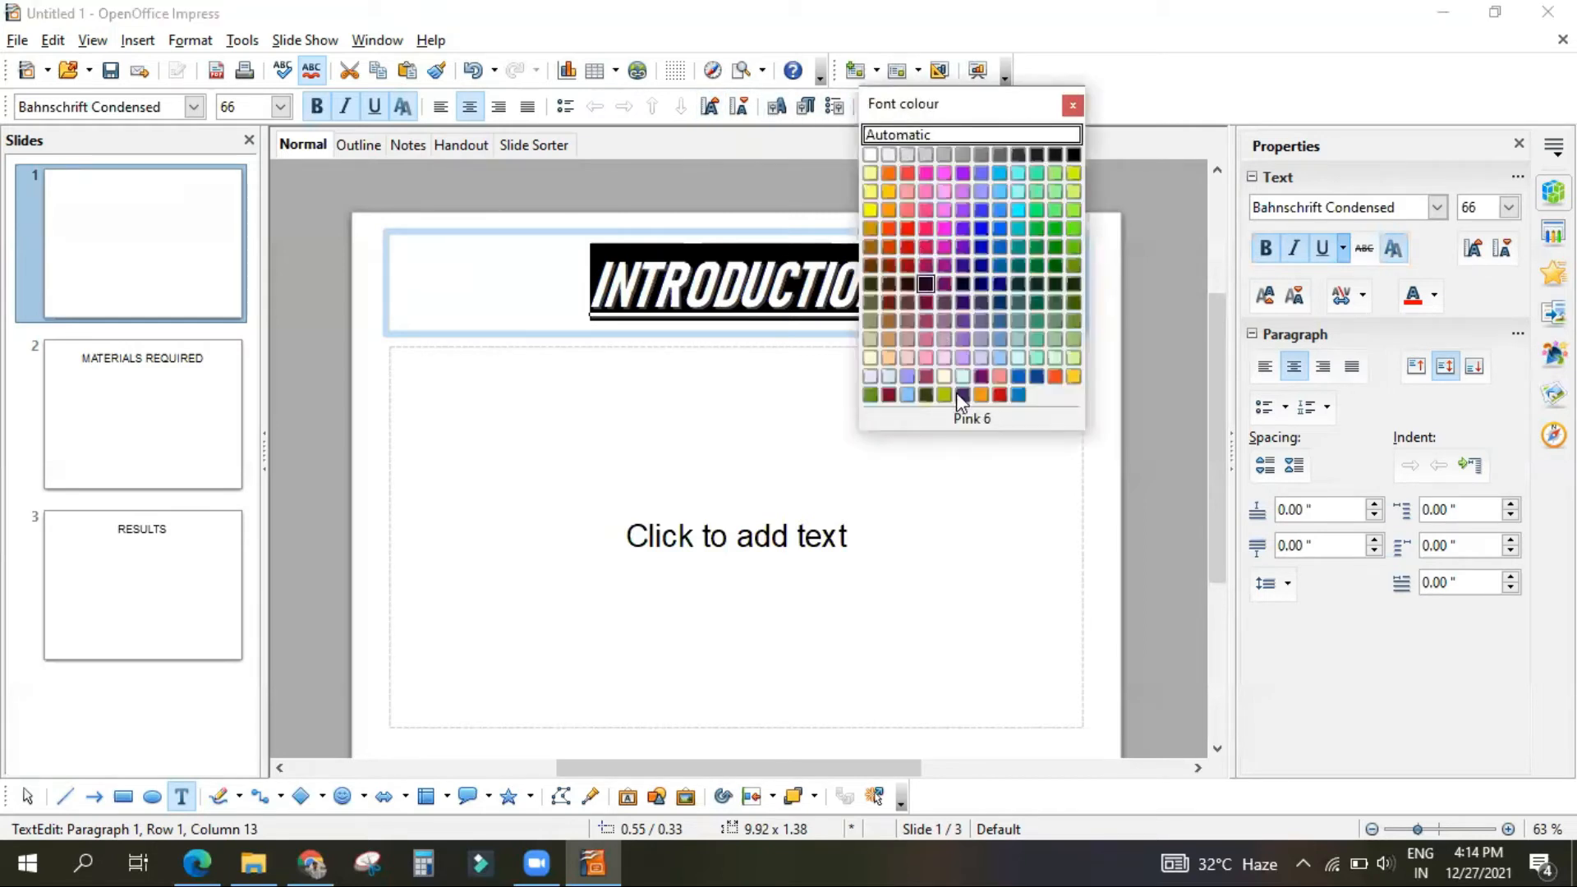
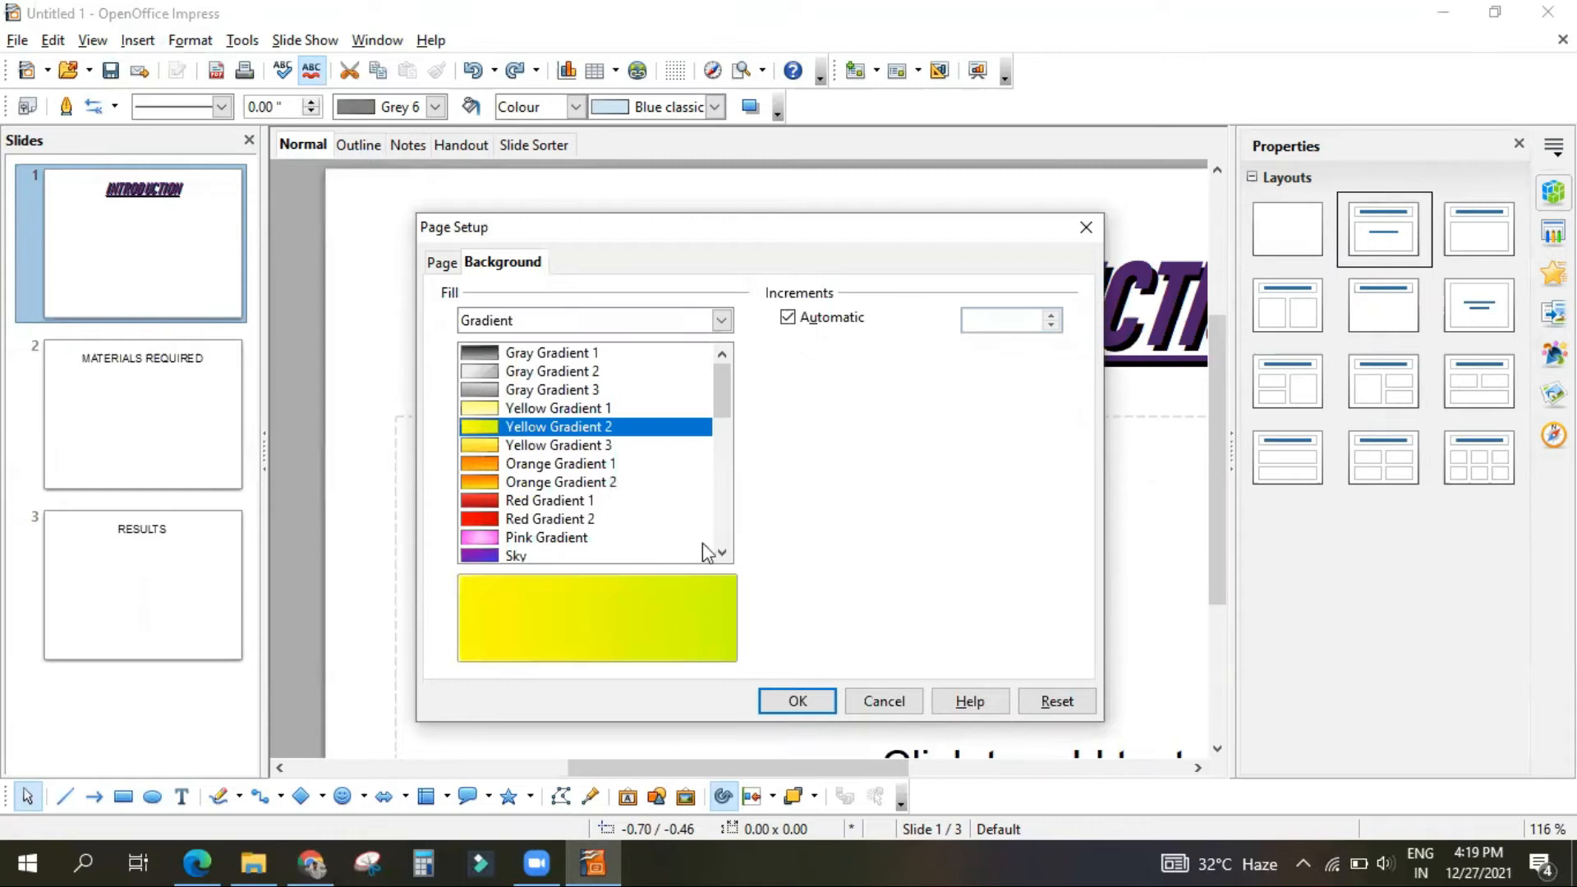
Step: Apply the Yellow Gradient 2 background to the current slide only, not to all pages
{"action": "left_click", "coordinate": [768, 703]}
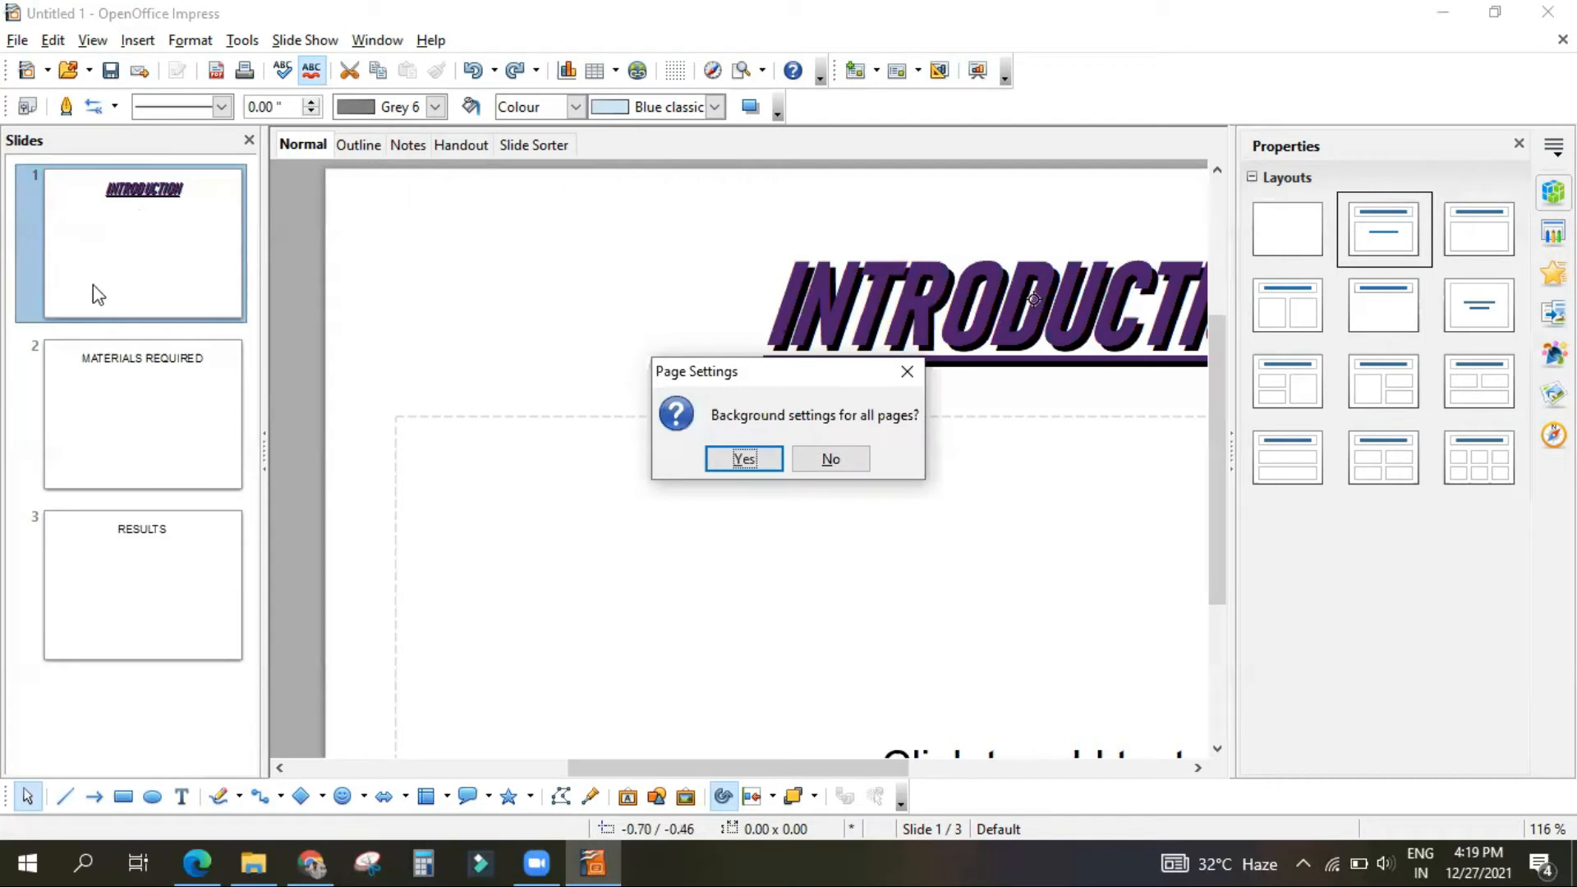
{"action": "left_click", "coordinate": [835, 459]}
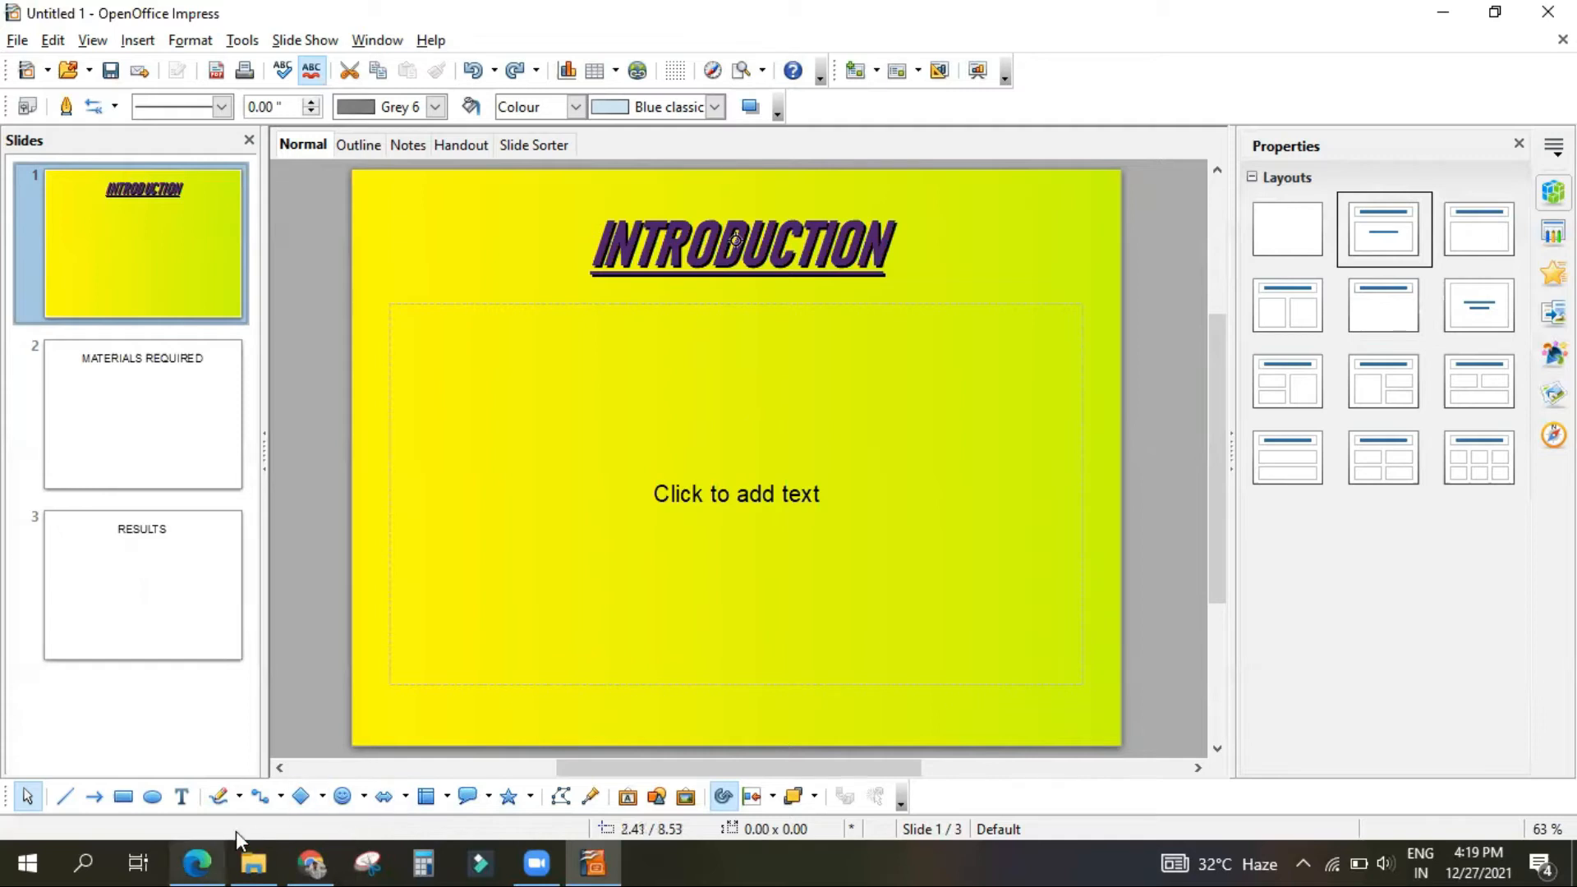
Step: Switch to the study PDF in Edge and read the page background and "Saving a Presentation" instructions
{"action": "left_click", "coordinate": [206, 850]}
{"action": "scroll", "coordinate": [689, 672], "scroll_direction": "down", "scroll_amount": 5}
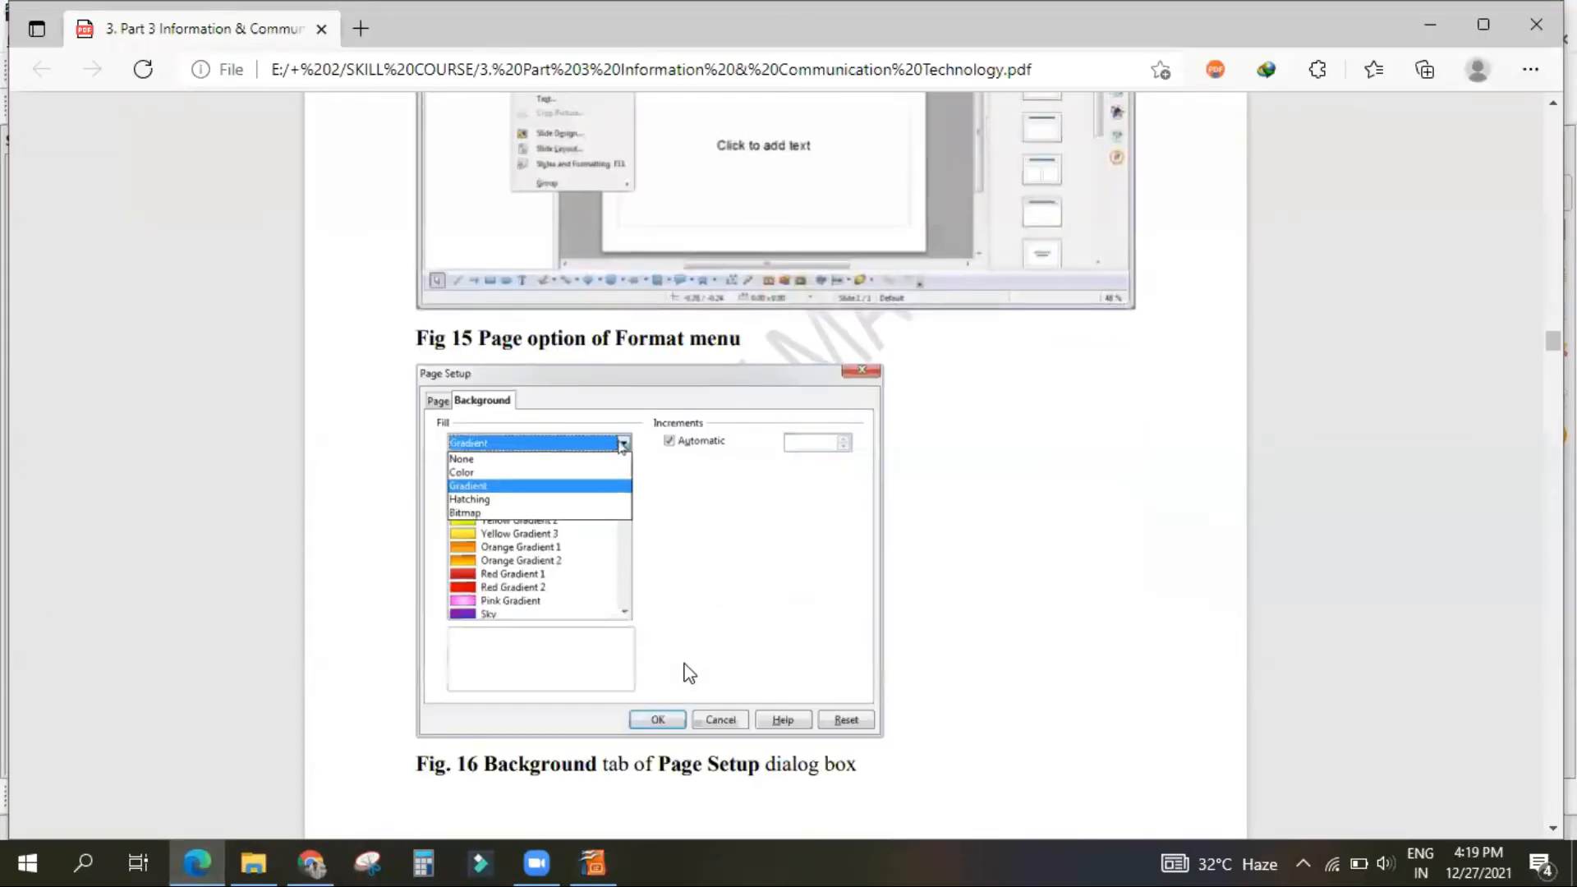
{"action": "scroll", "coordinate": [689, 672], "scroll_direction": "down", "scroll_amount": 3}
{"action": "scroll", "coordinate": [676, 694], "scroll_direction": "up", "scroll_amount": 3}
{"action": "scroll", "coordinate": [676, 694], "scroll_direction": "down", "scroll_amount": 5}
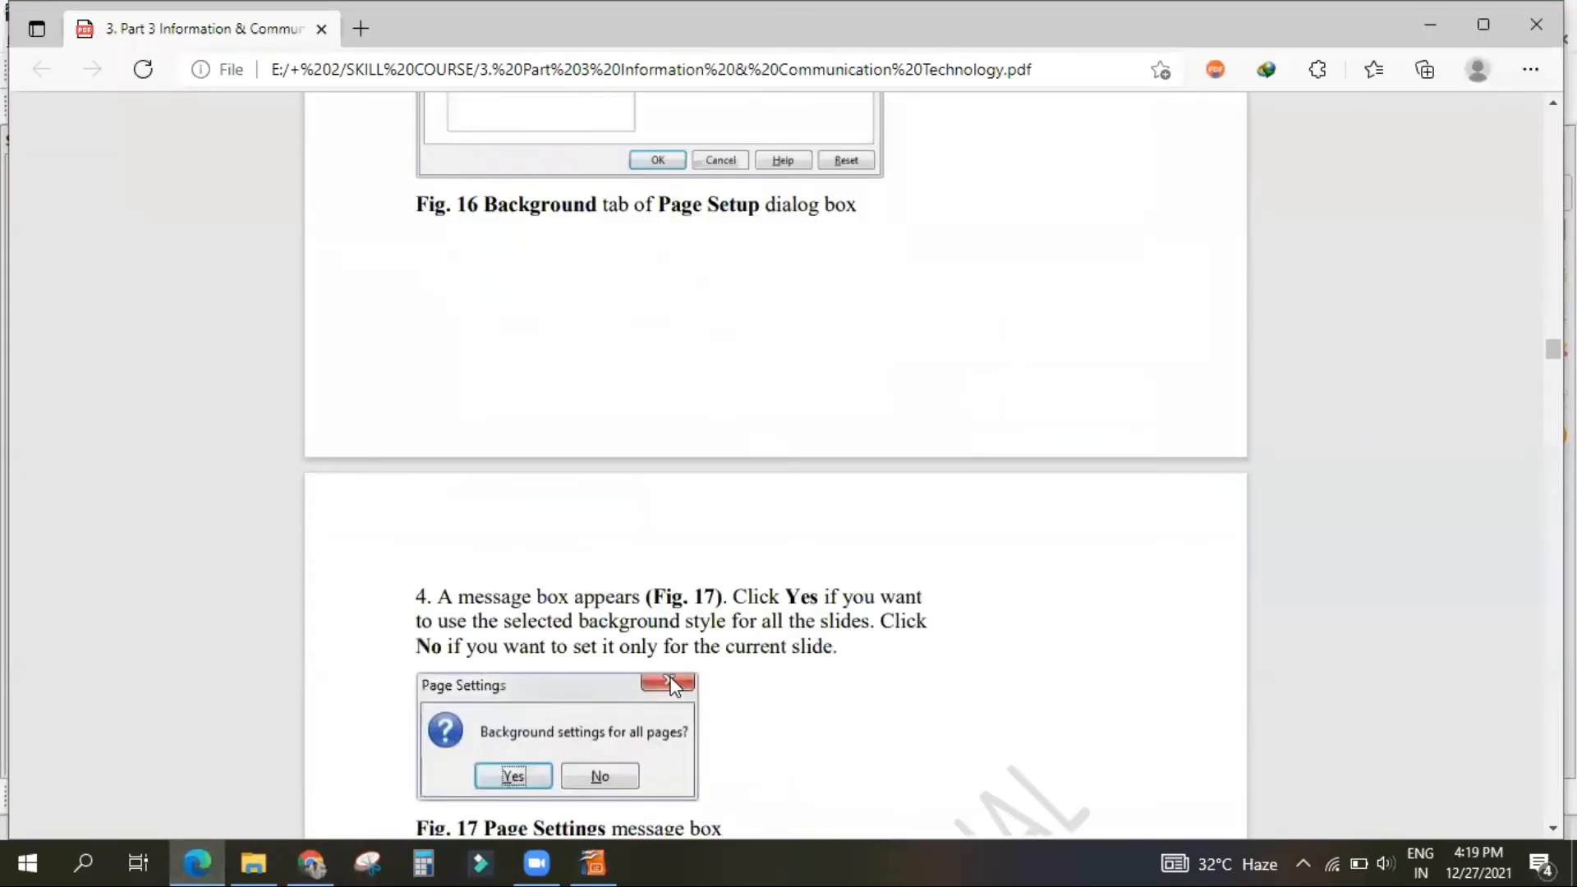
{"action": "scroll", "coordinate": [677, 682], "scroll_direction": "down", "scroll_amount": 6}
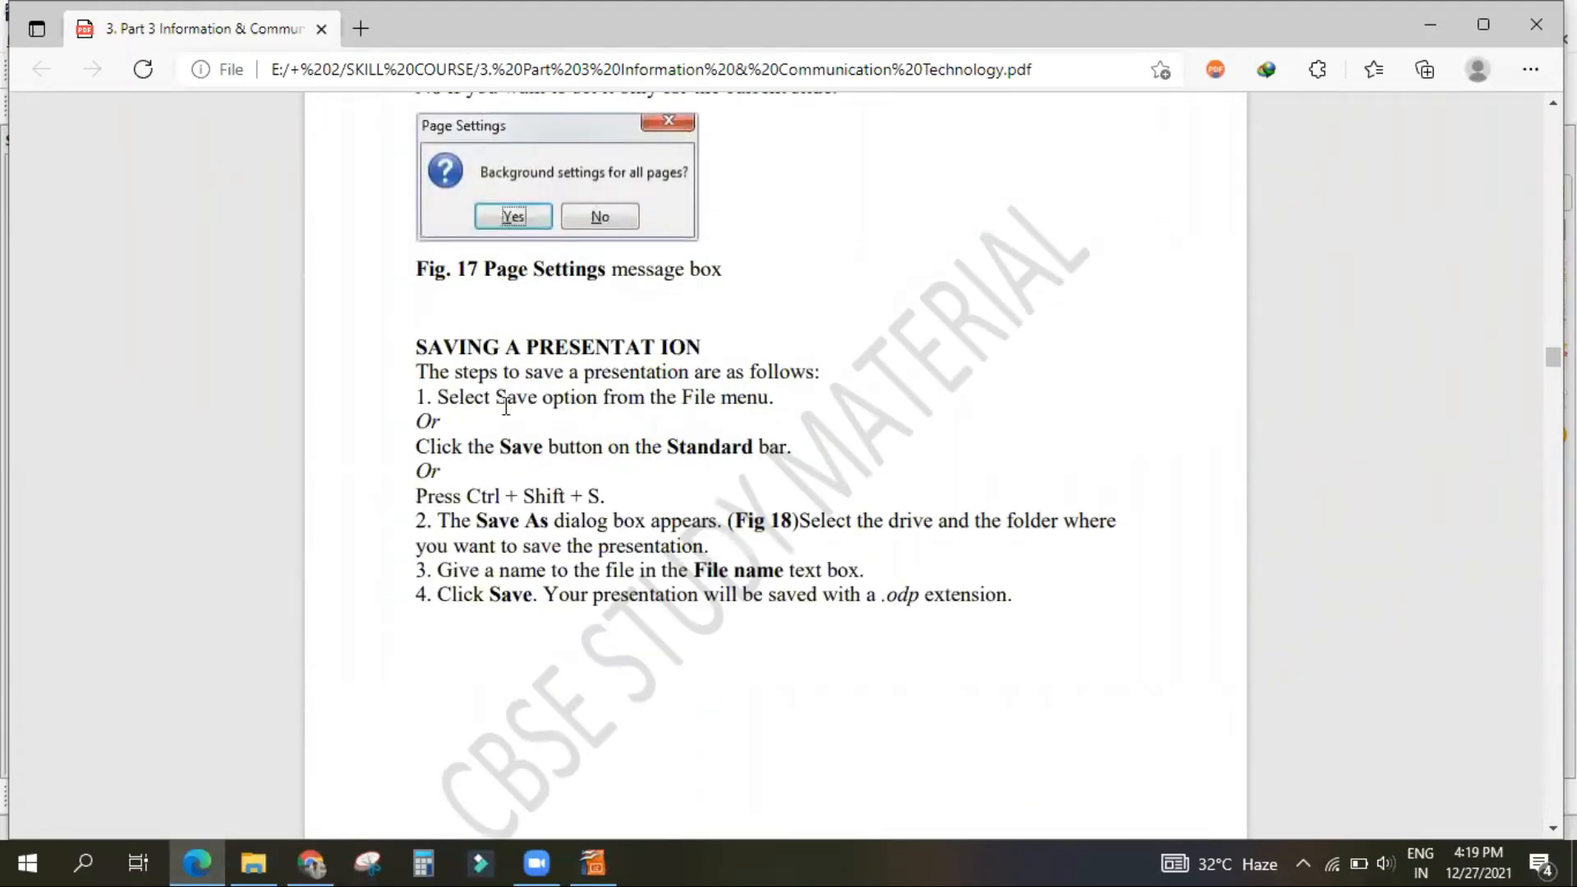
{"action": "scroll", "coordinate": [448, 456], "scroll_direction": "down", "scroll_amount": 3}
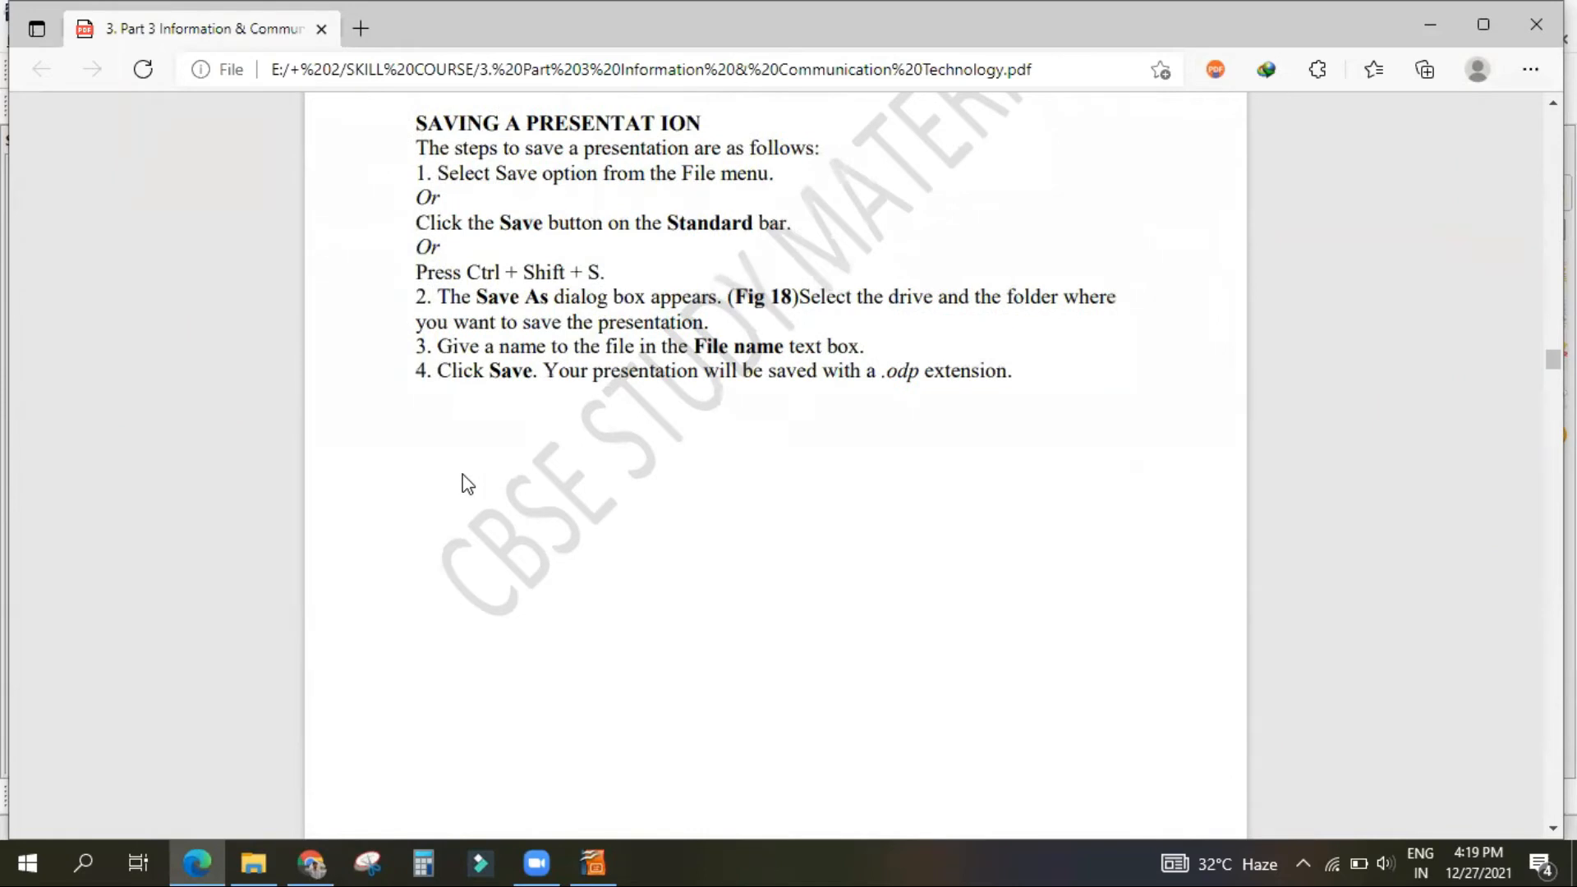
Step: Return to Impress and save the presentation as "CSP PPT" in ODF Presentation (.odp) format in New folder
{"action": "left_click", "coordinate": [584, 862]}
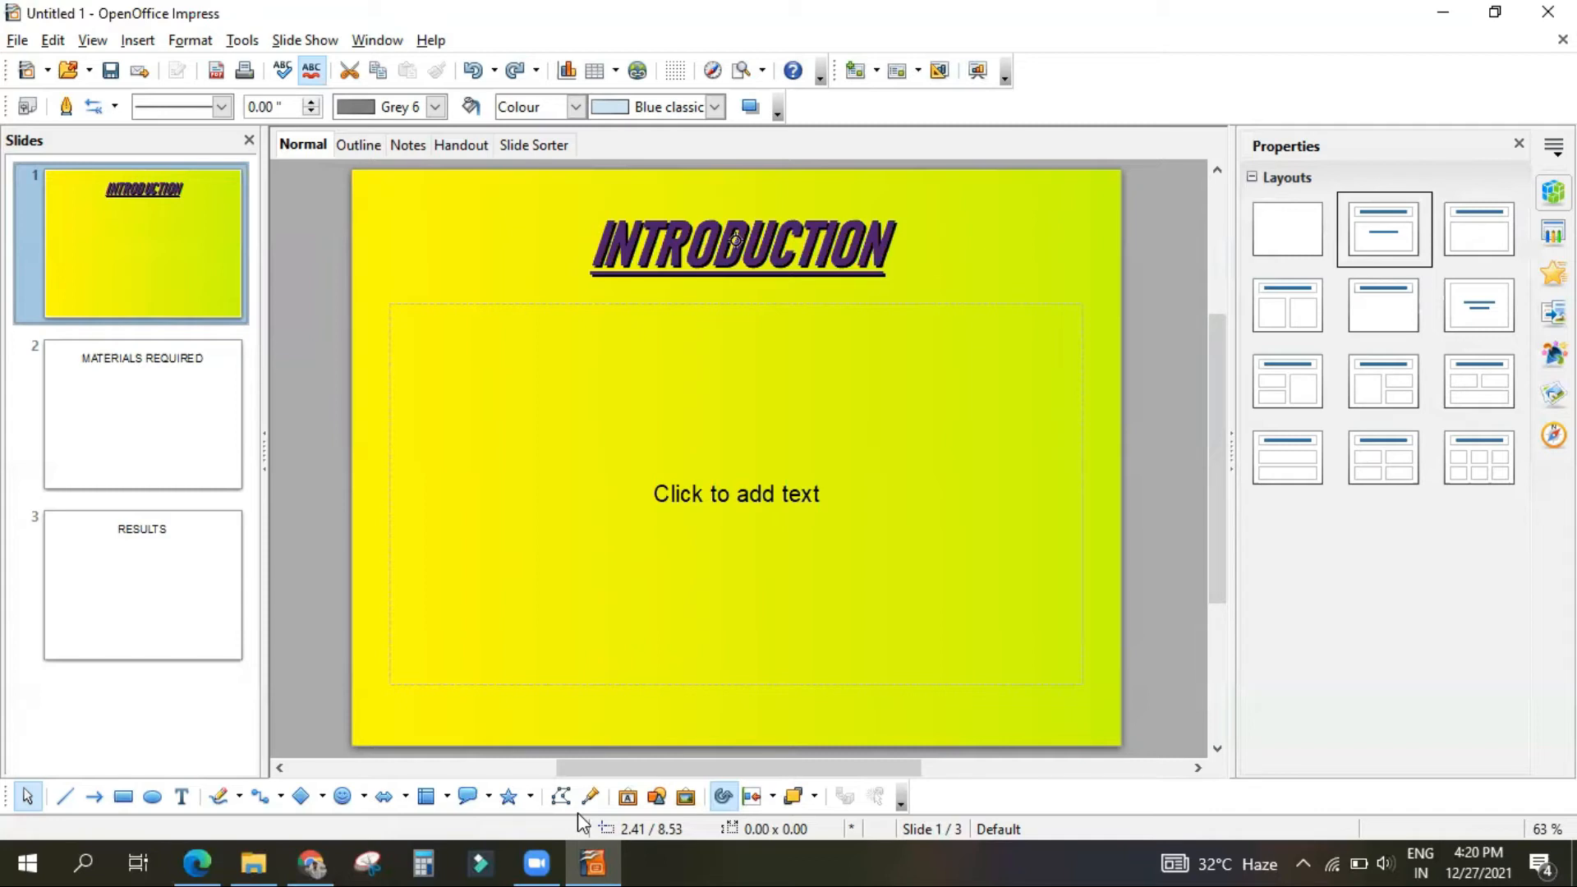
{"action": "left_click", "coordinate": [18, 41]}
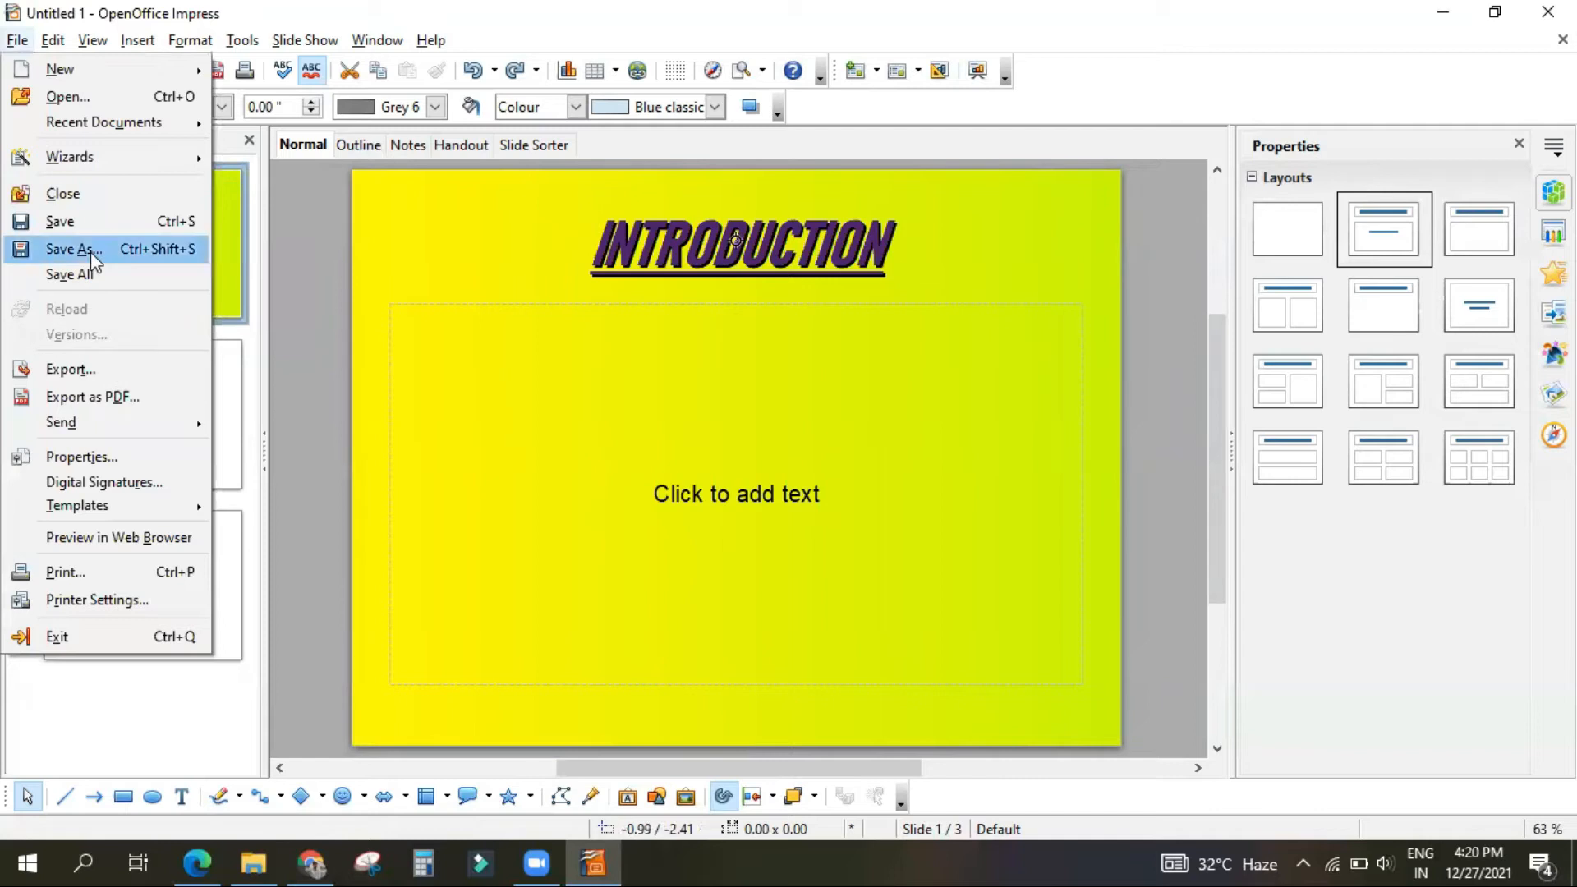
{"action": "left_click", "coordinate": [317, 328]}
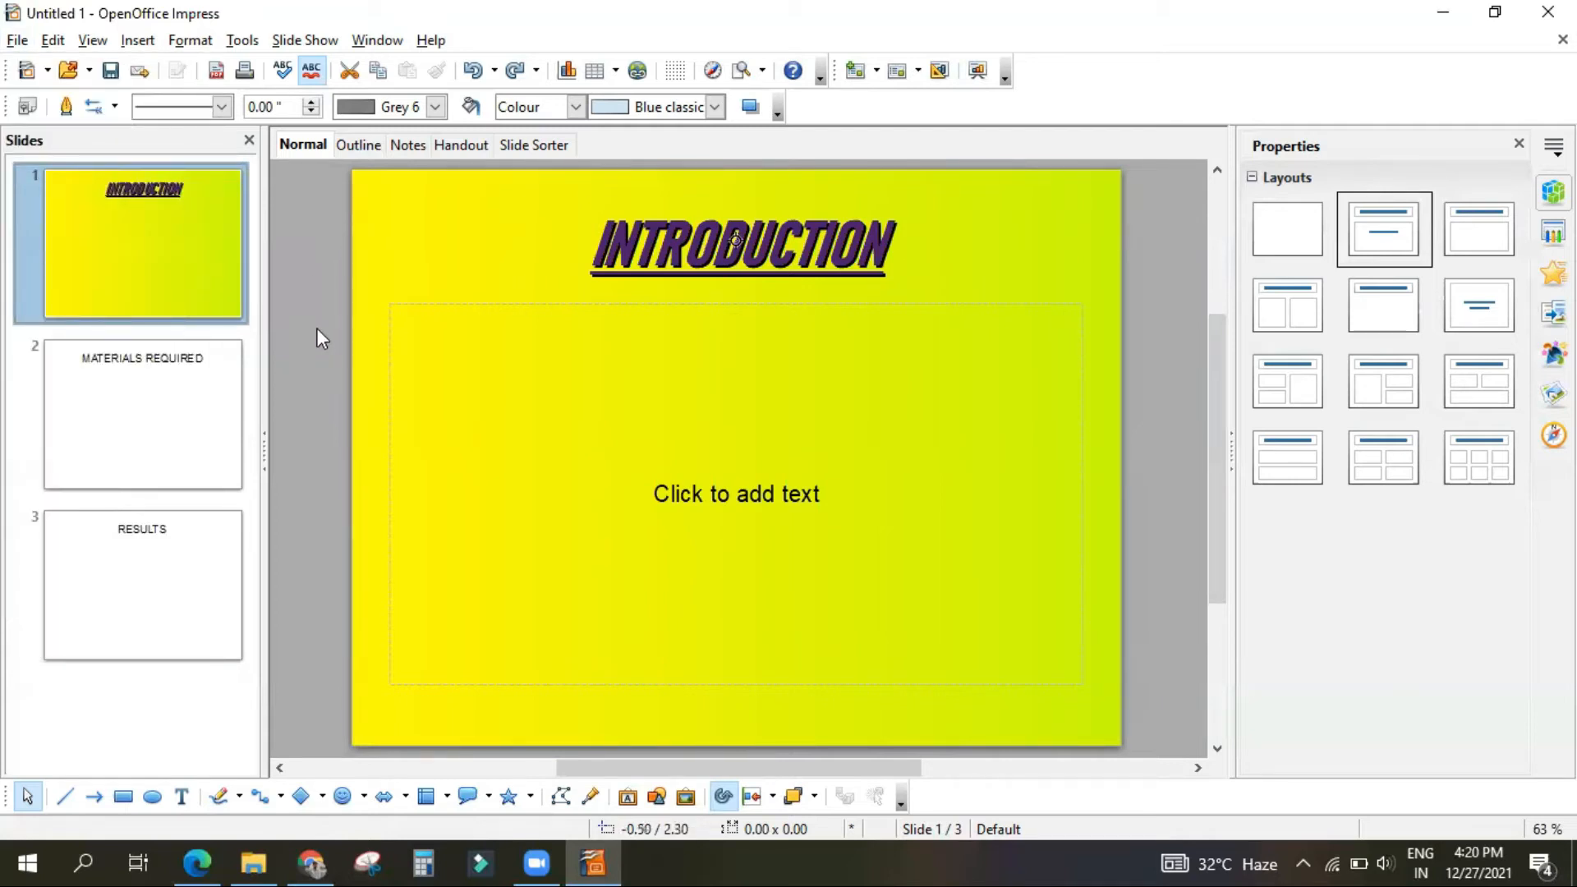
{"action": "key", "text": "ctrl+s"}
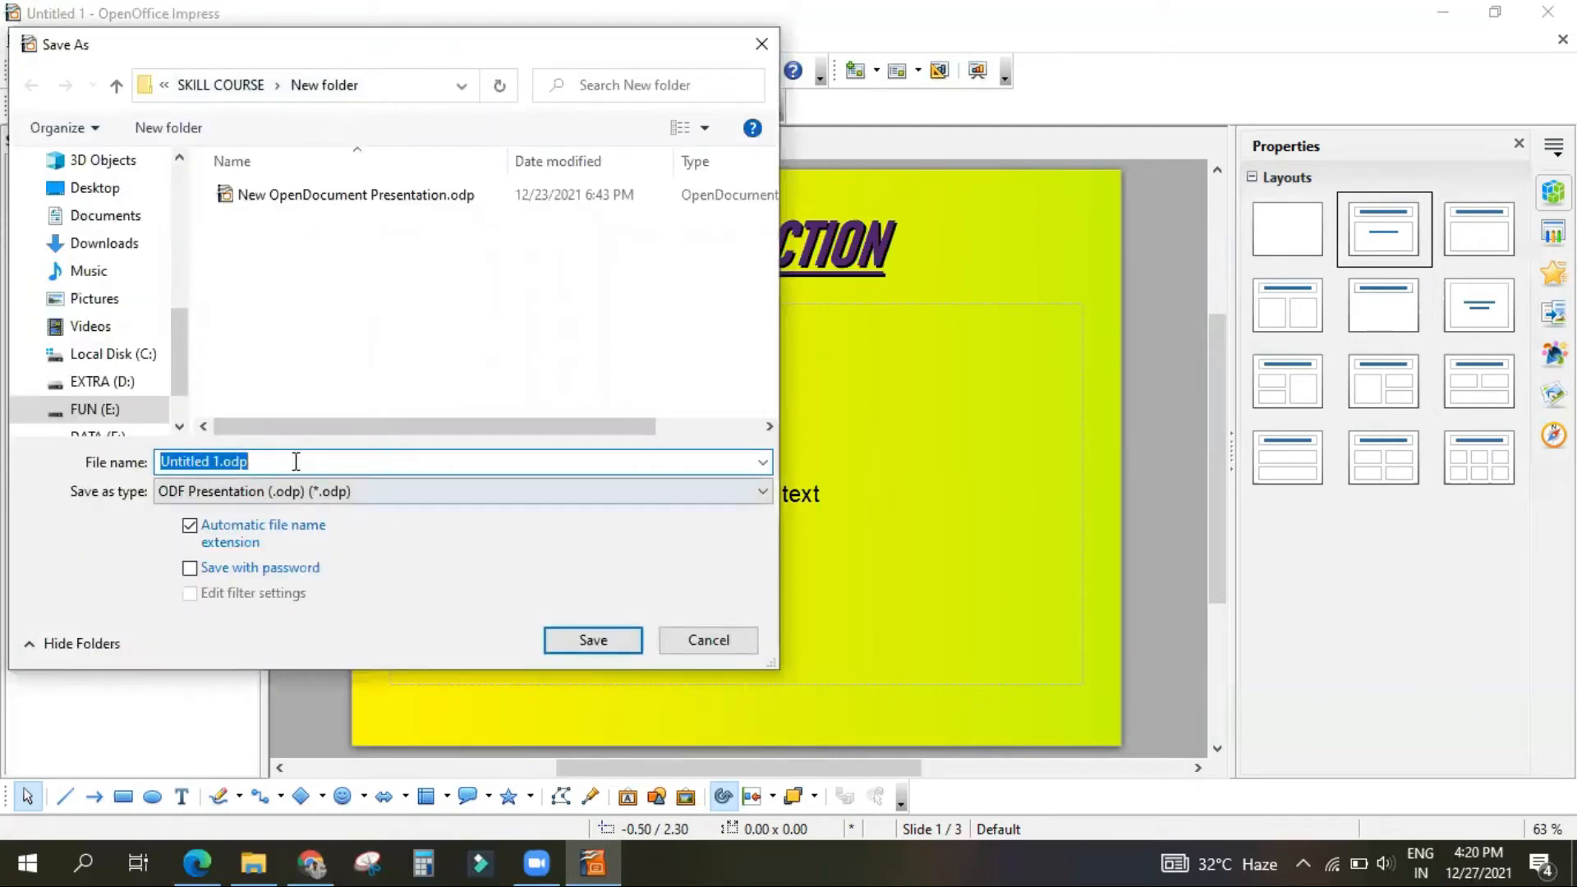
{"action": "left_click", "coordinate": [203, 461]}
{"action": "left_click_drag", "start_coordinate": [158, 461], "coordinate": [222, 468]}
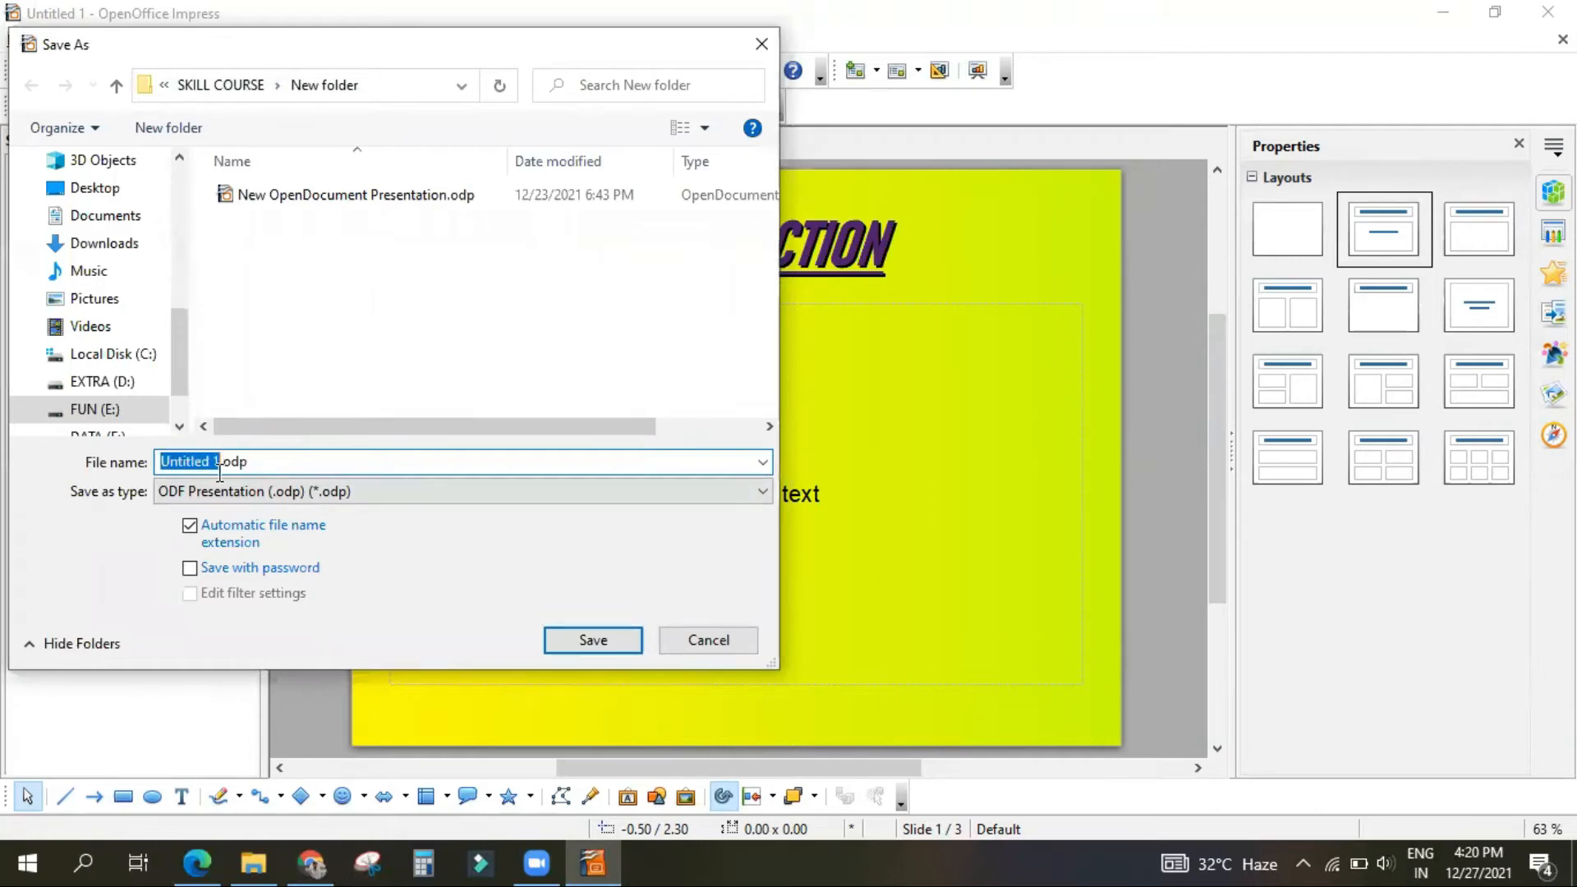
{"action": "type", "text": "CSP P"}
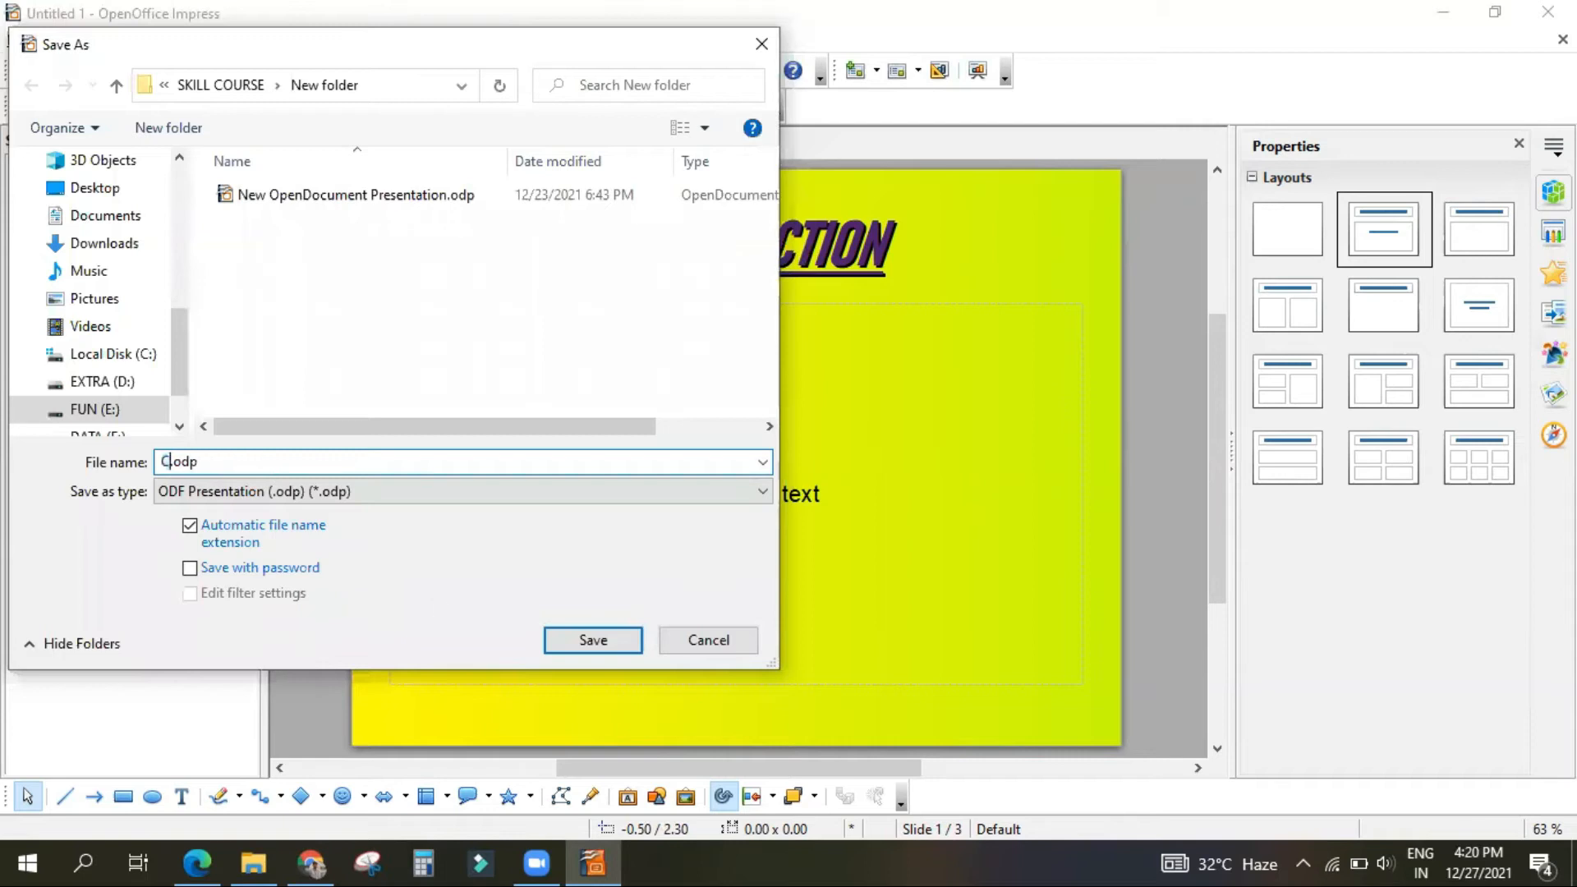
{"action": "type", "text": "PT"}
{"action": "key", "text": "Return"}
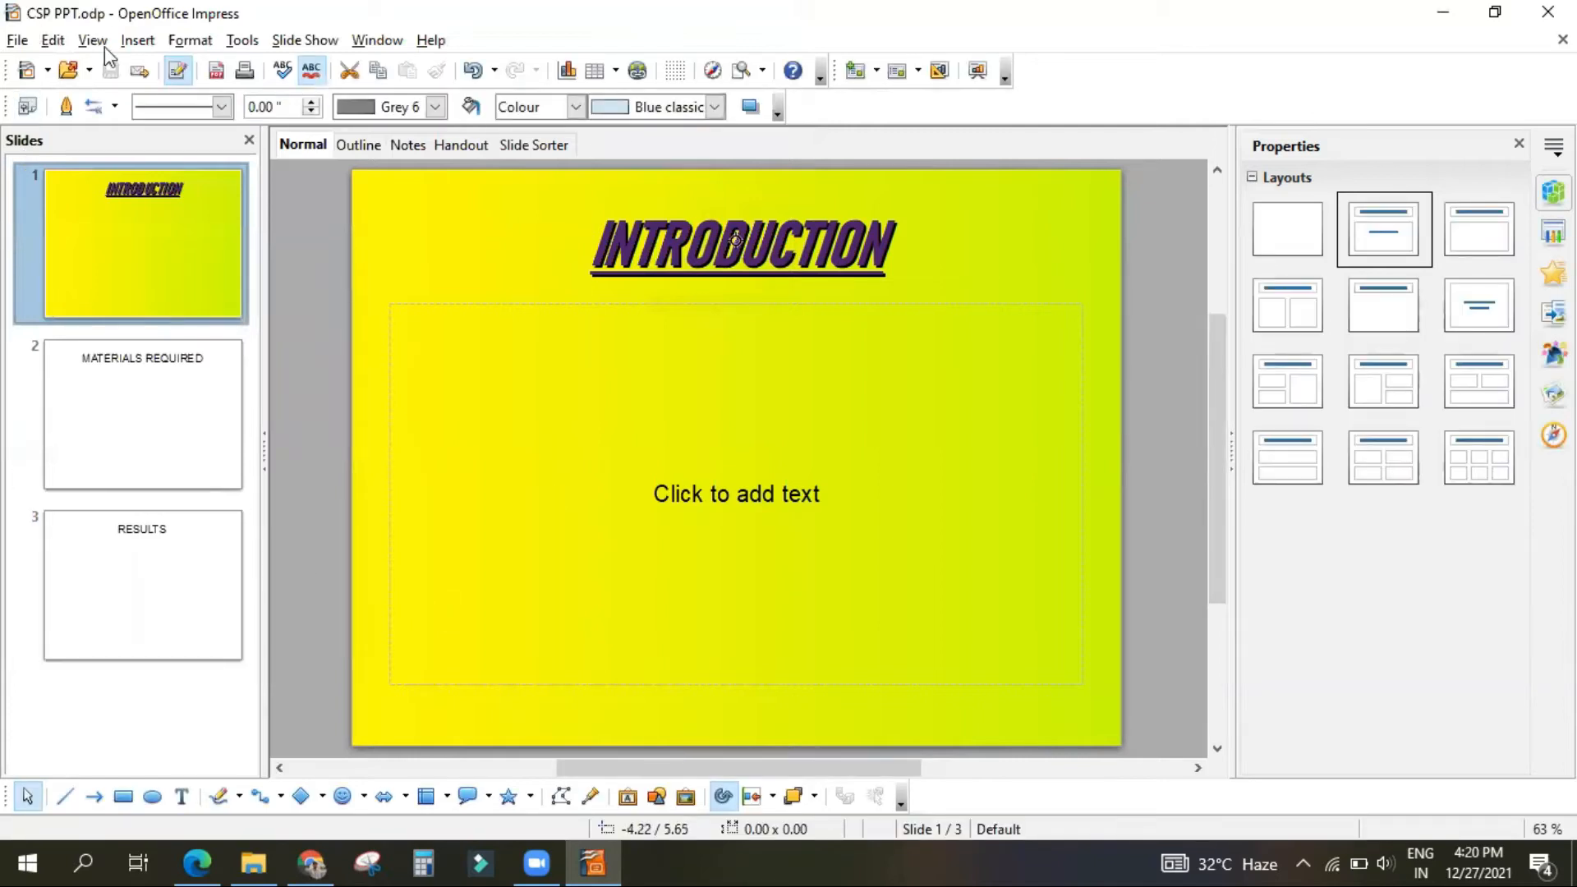
Step: Switch to File Explorer and check for the saved CSP PPT.odp file in New folder
{"action": "mouse_move", "coordinate": [198, 538]}
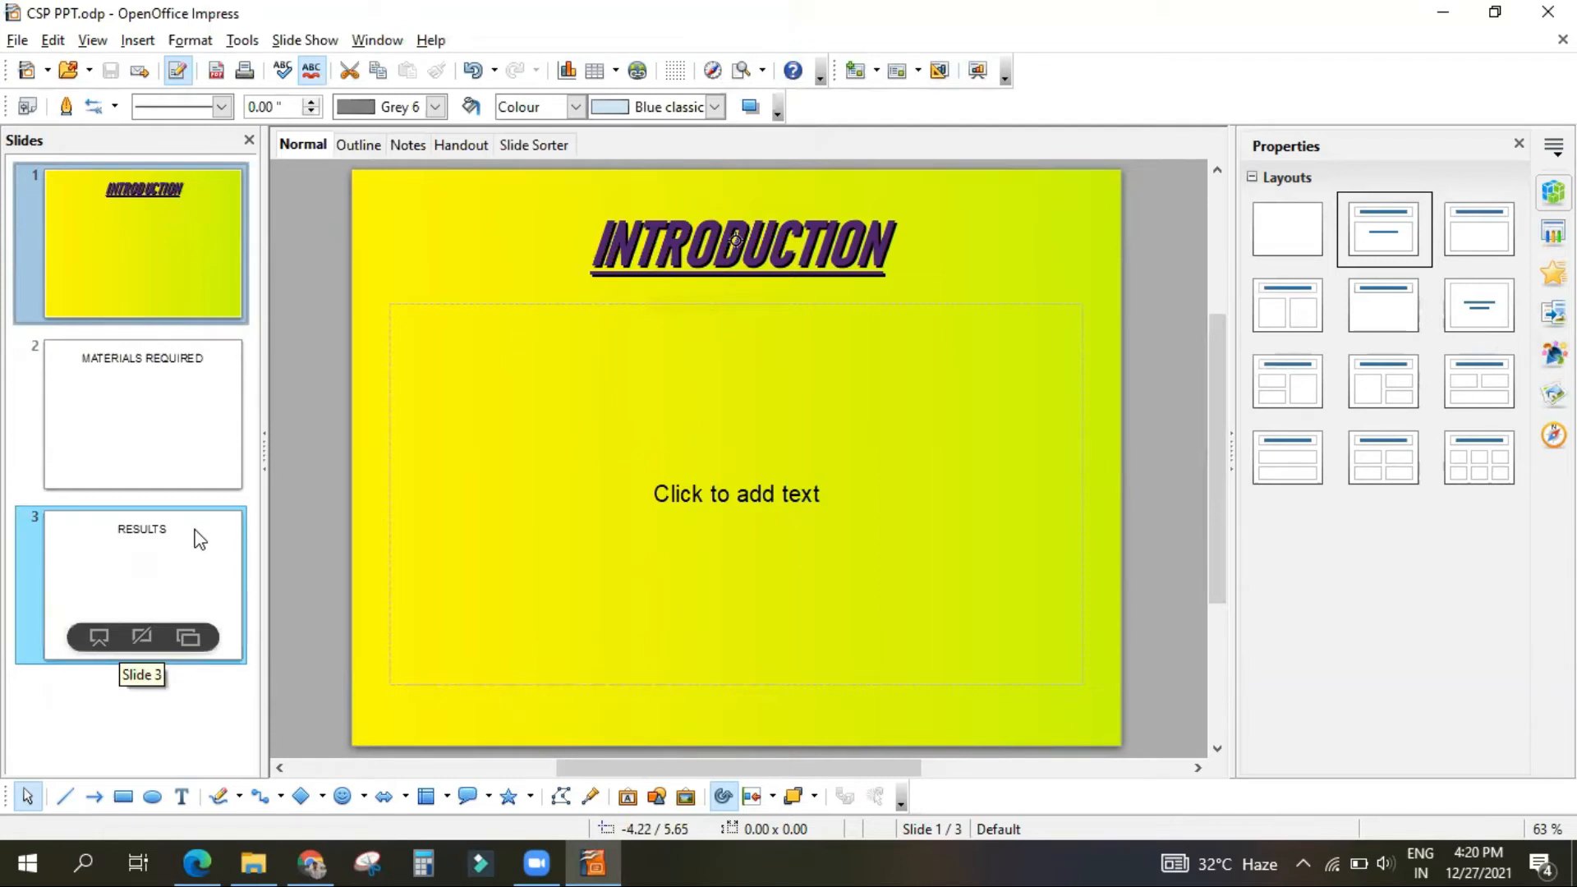
{"action": "left_click", "coordinate": [190, 862]}
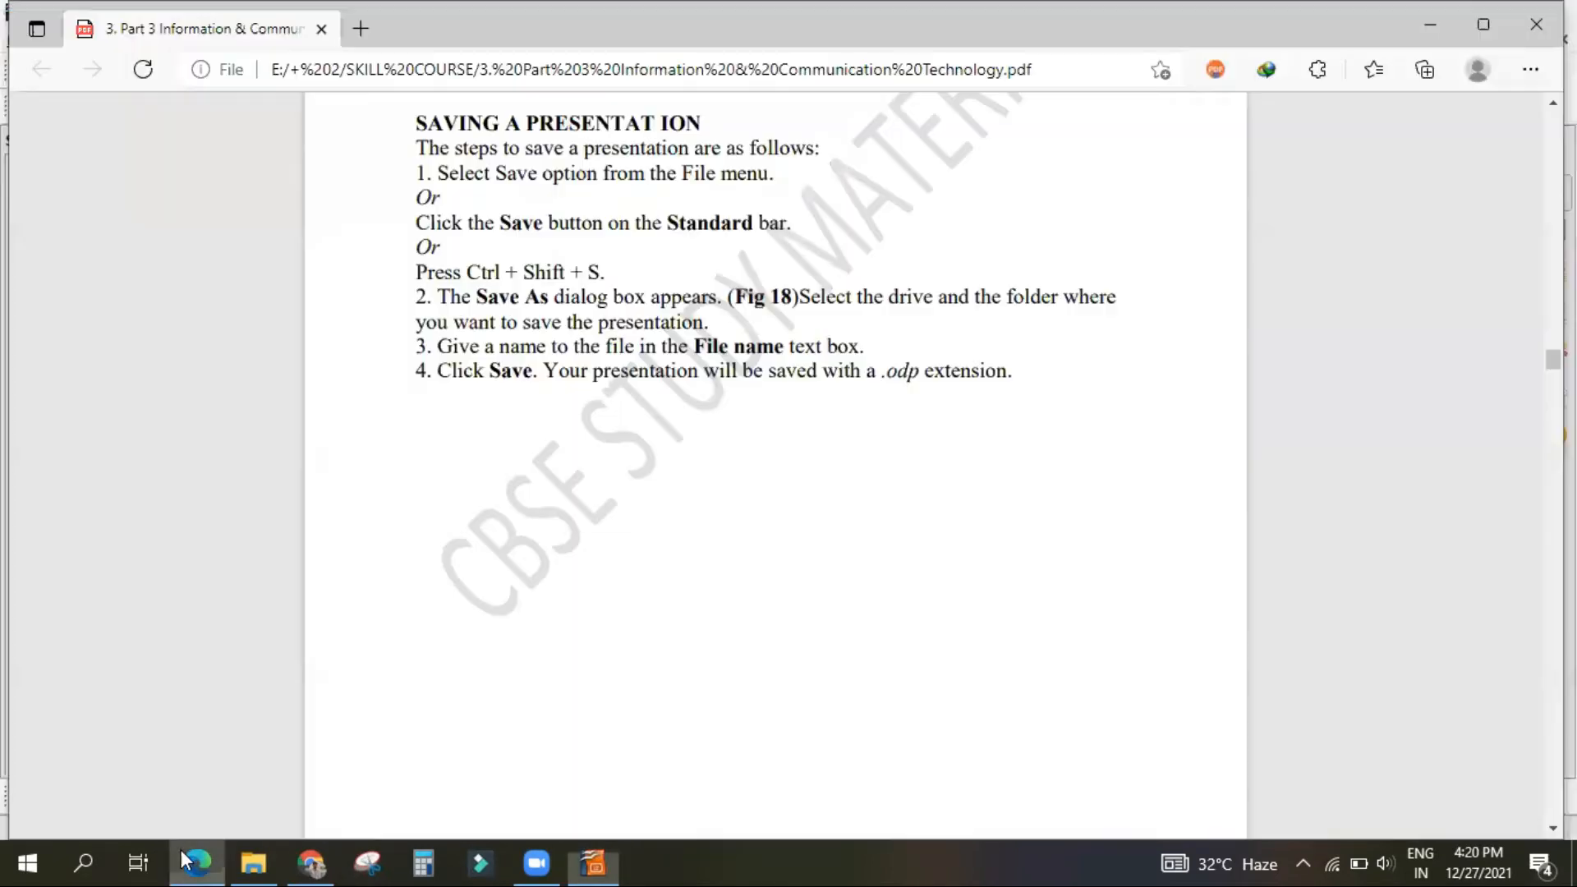
{"action": "left_click", "coordinate": [191, 862]}
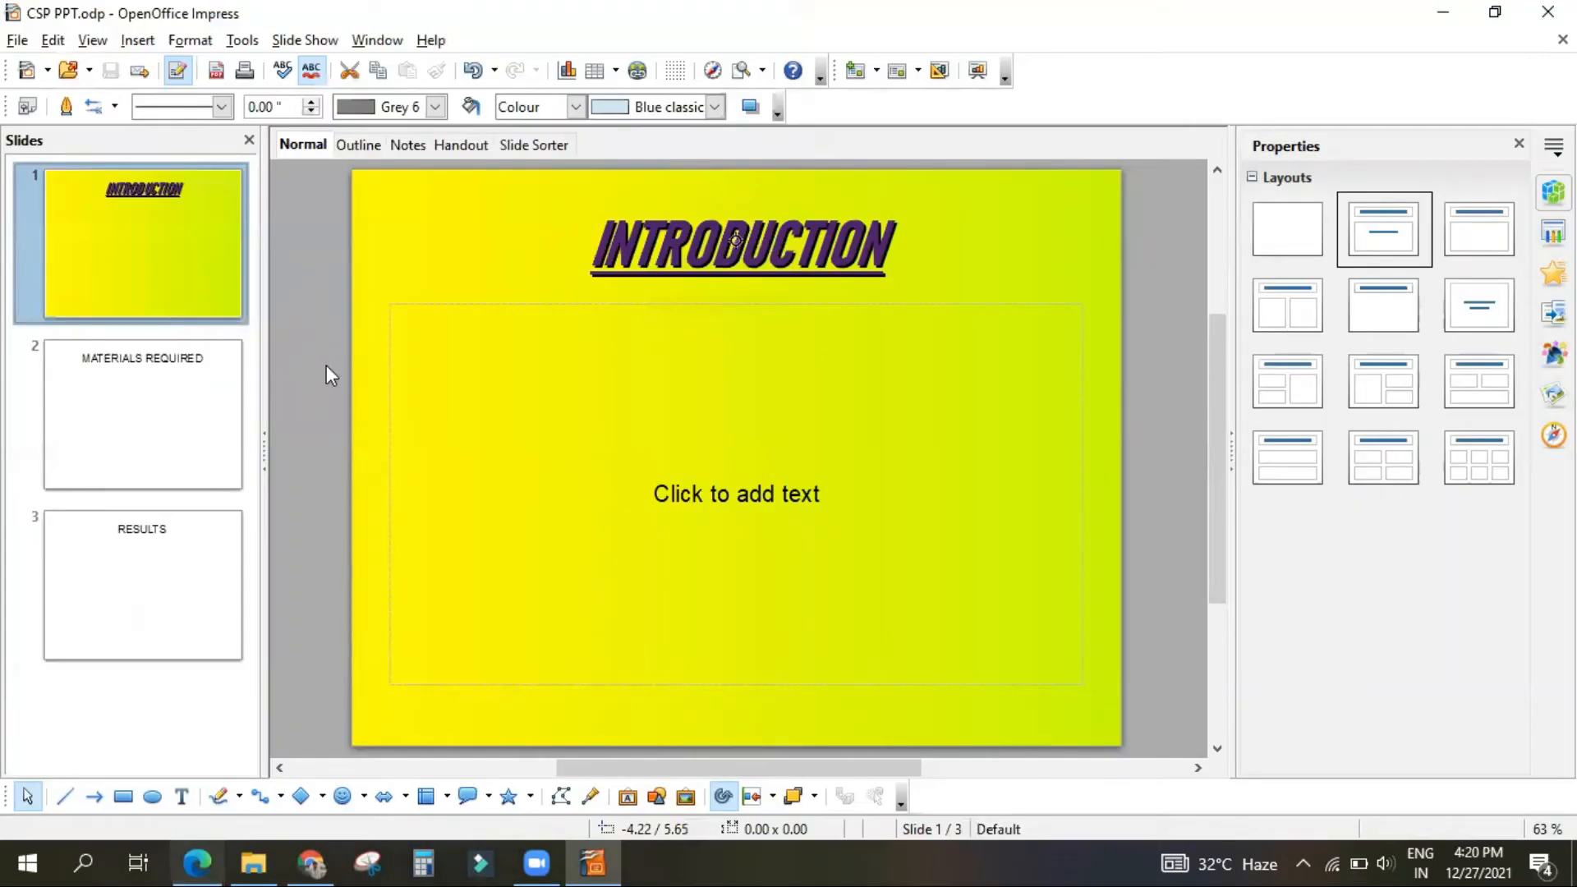
{"action": "left_click", "coordinate": [1443, 12]}
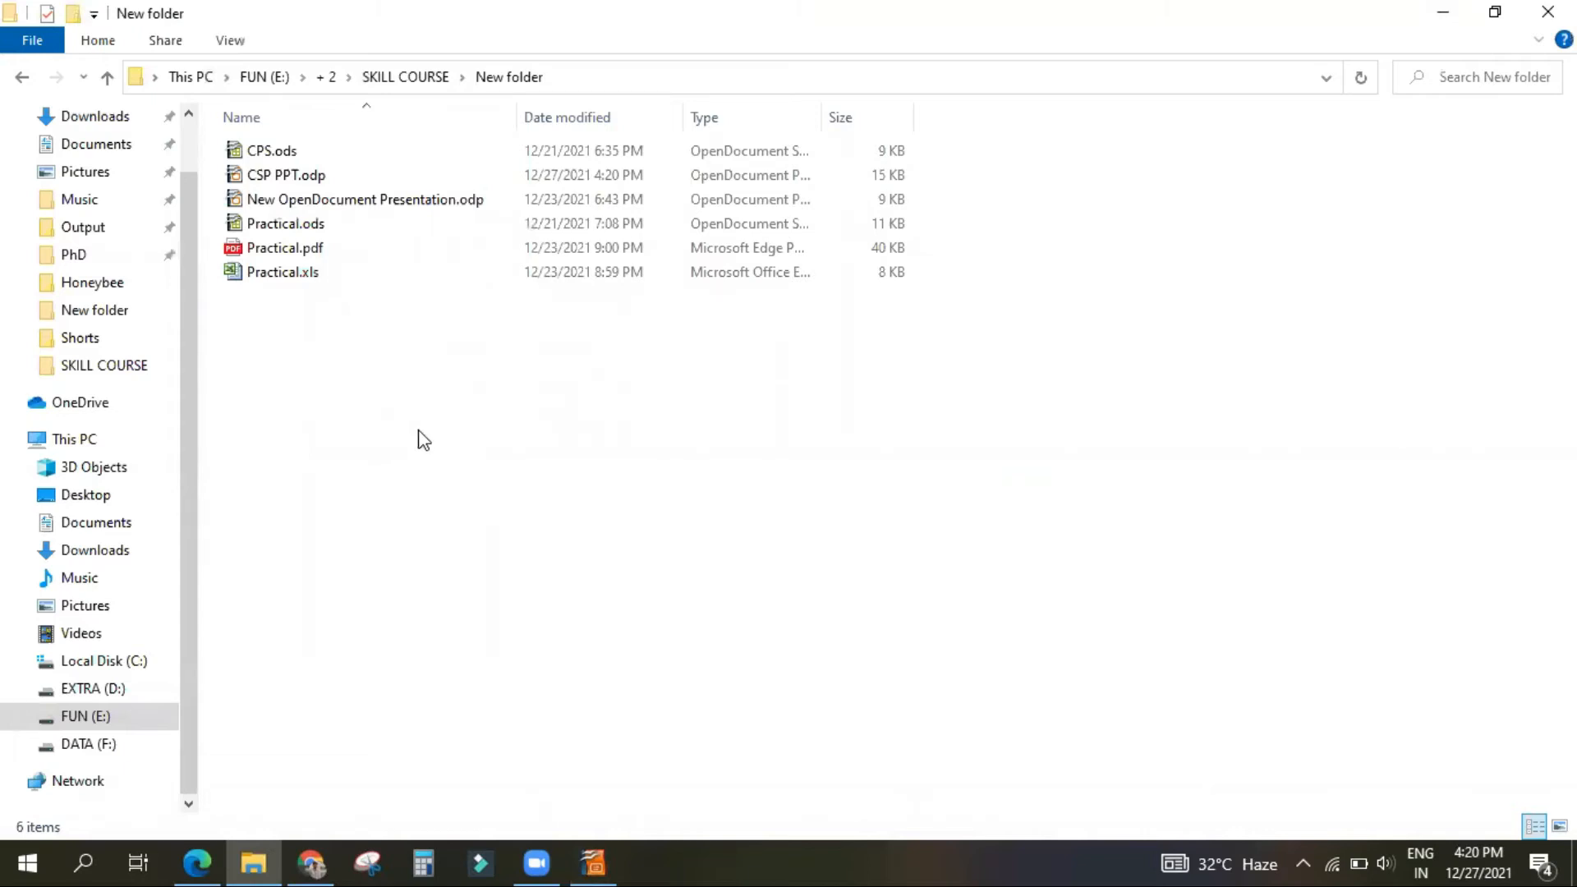
{"action": "left_click", "coordinate": [593, 863]}
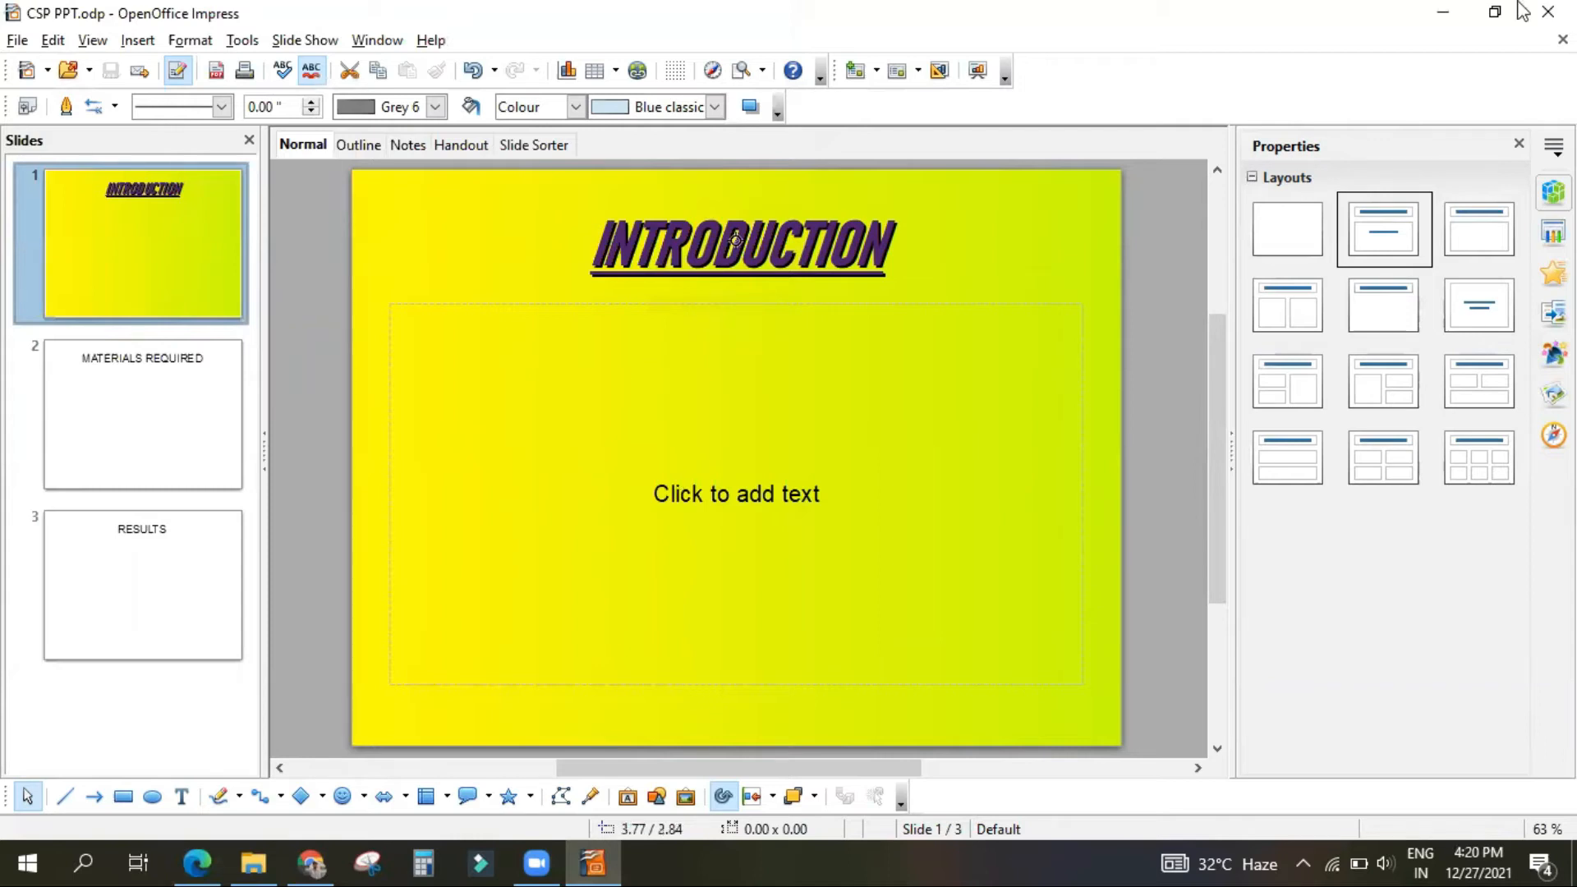
{"action": "left_click", "coordinate": [1443, 18]}
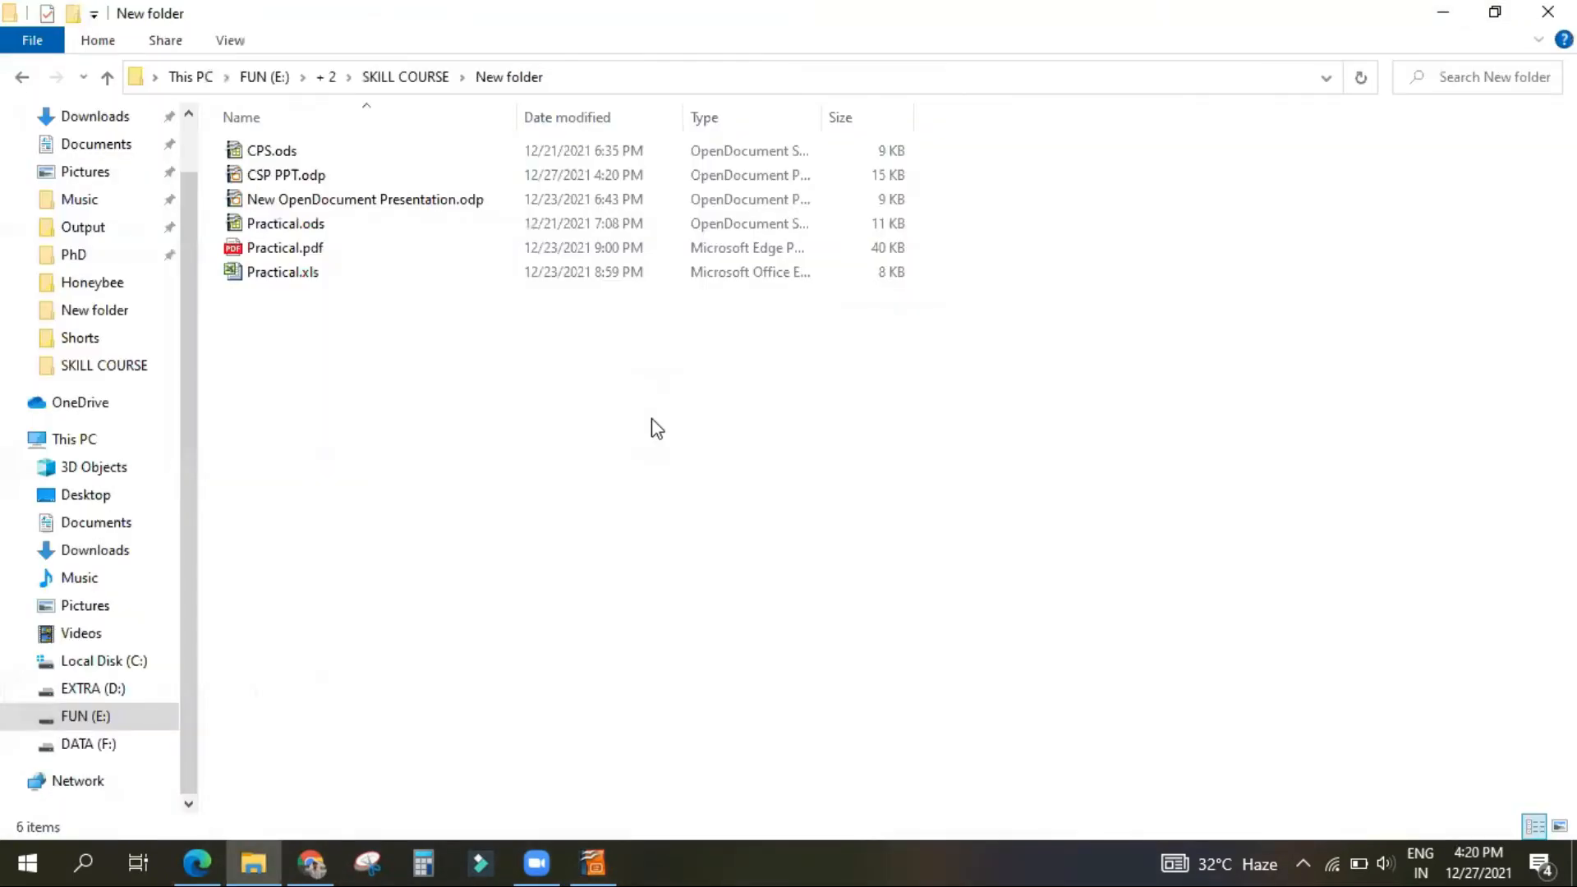
Step: Create a new OpenDocument Presentation file in New folder and name it "sdgdsrfg"
{"action": "right_click", "coordinate": [656, 420]}
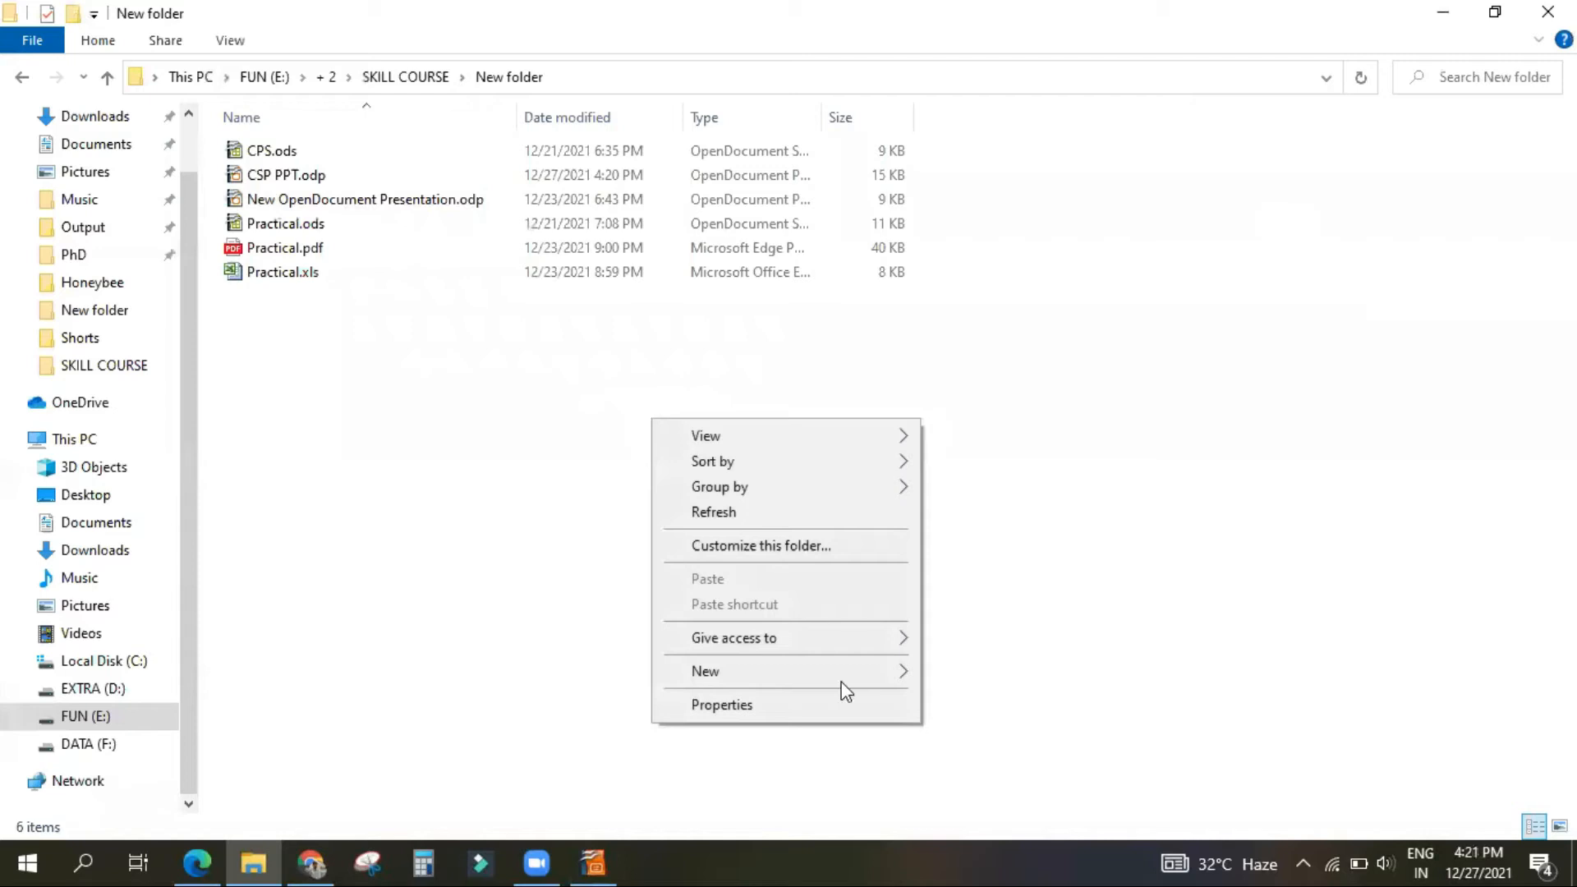
{"action": "mouse_move", "coordinate": [864, 666]}
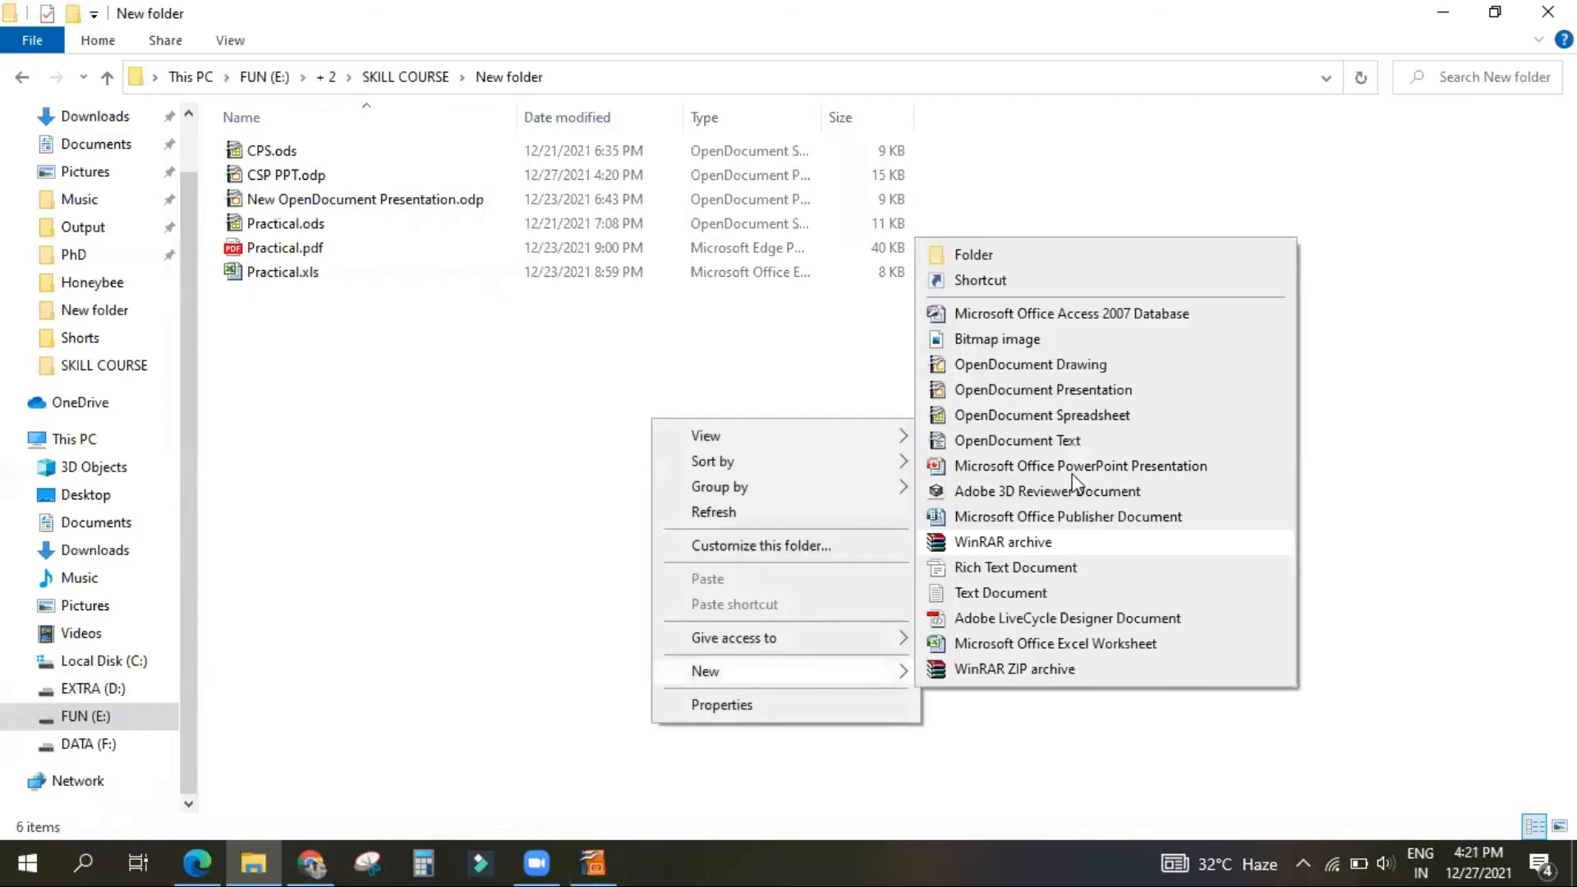
{"action": "left_click", "coordinate": [1035, 391]}
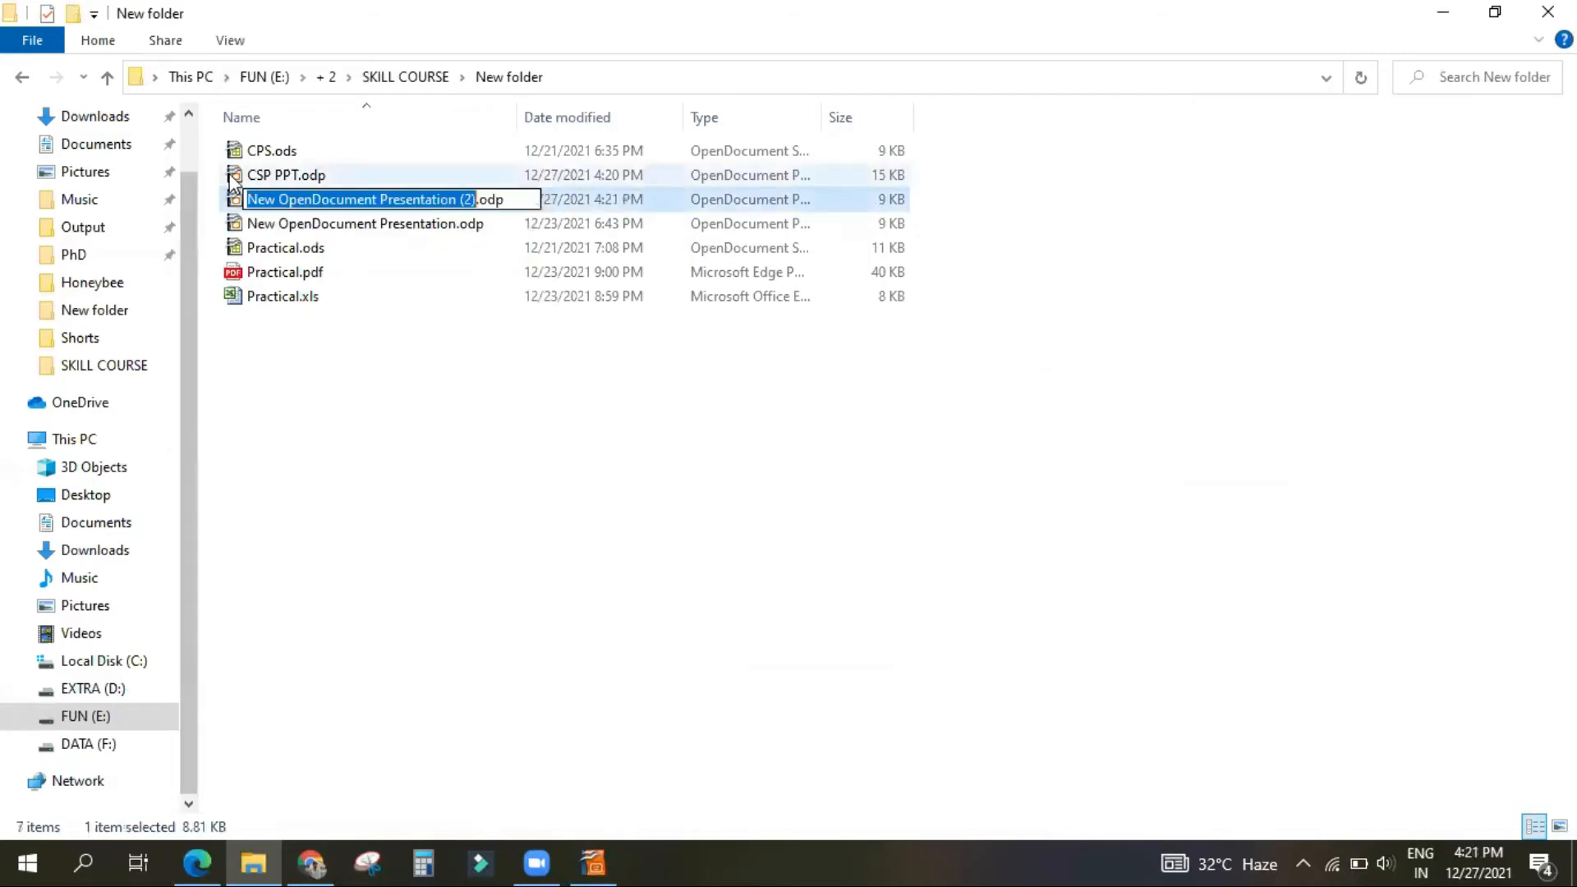
{"action": "type", "text": "sdgdsrfg"}
{"action": "key", "text": "Return"}
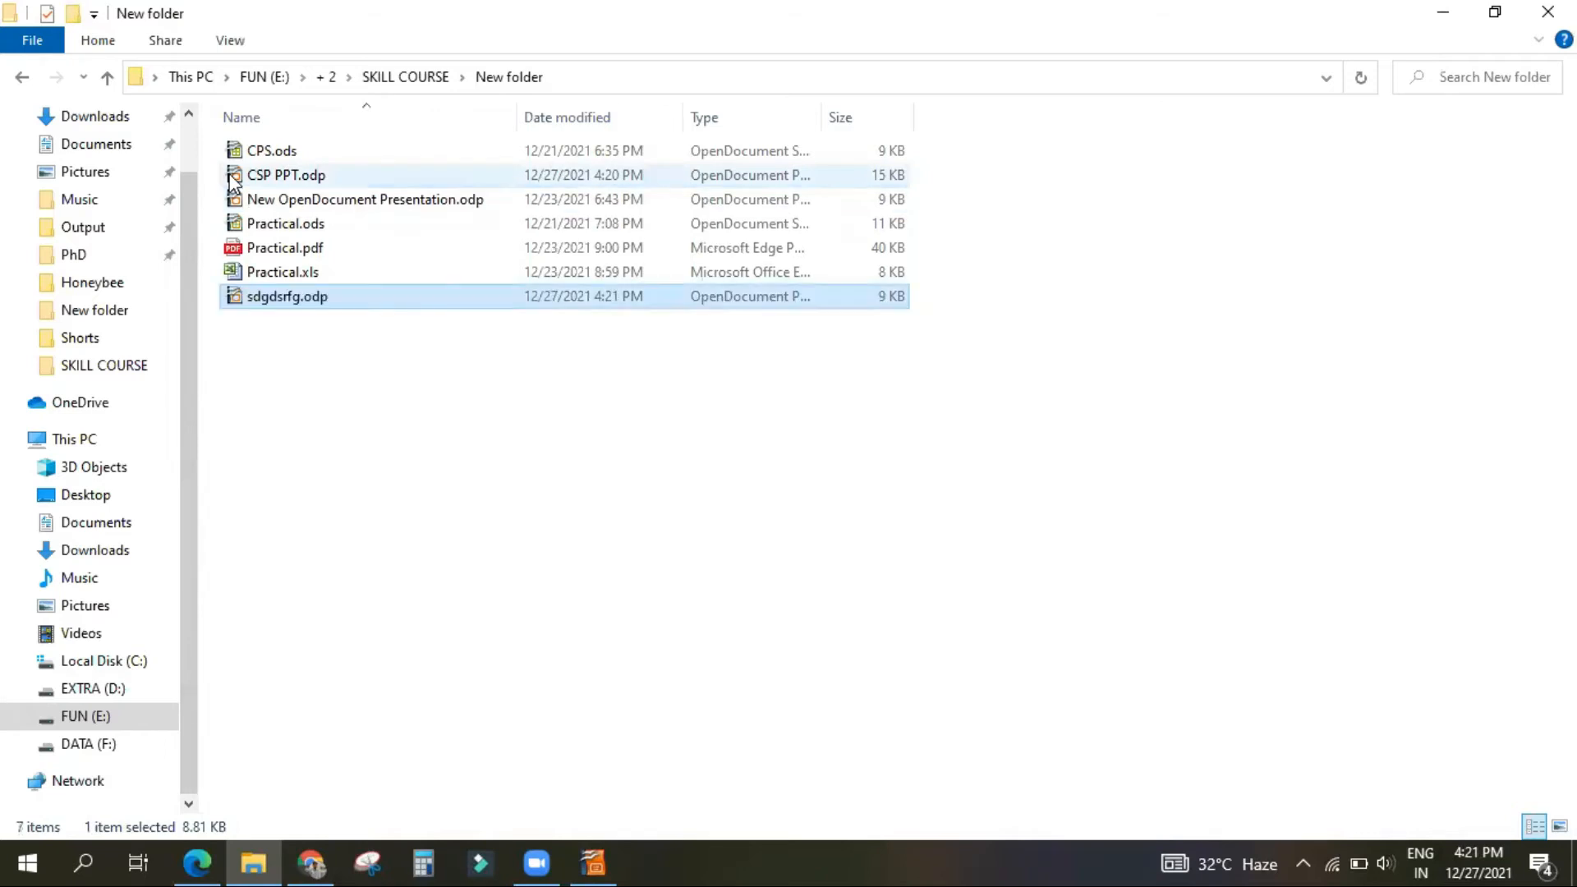
Step: Open sdgdsrfg.odp in Impress to view the blank presentation, and close it again
{"action": "double_click", "coordinate": [344, 298]}
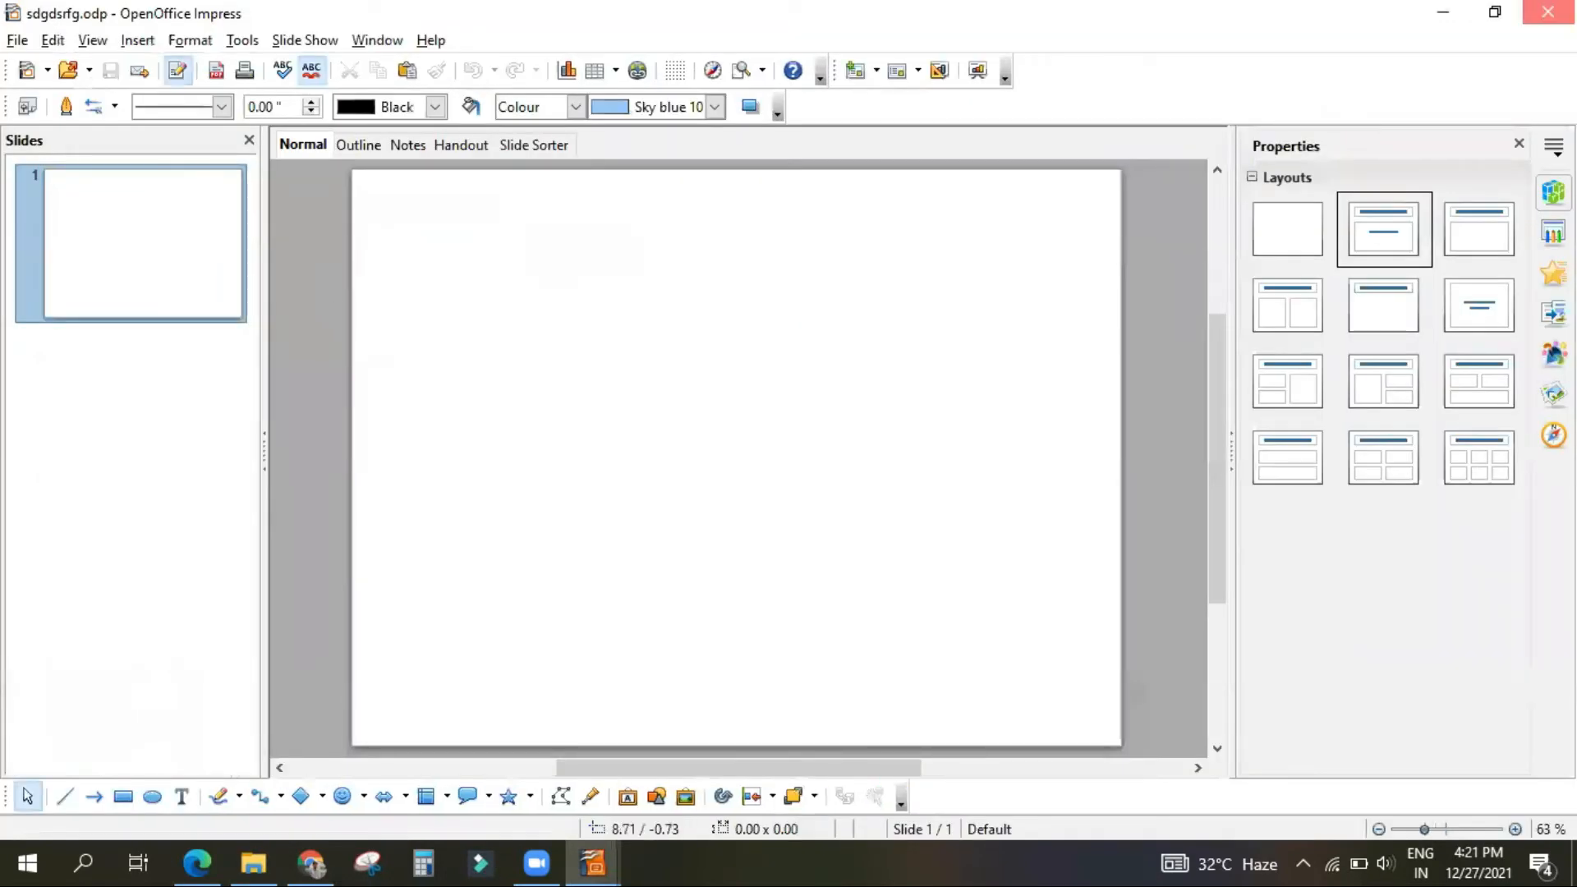
{"action": "left_click", "coordinate": [1548, 12]}
{"action": "left_click", "coordinate": [971, 482]}
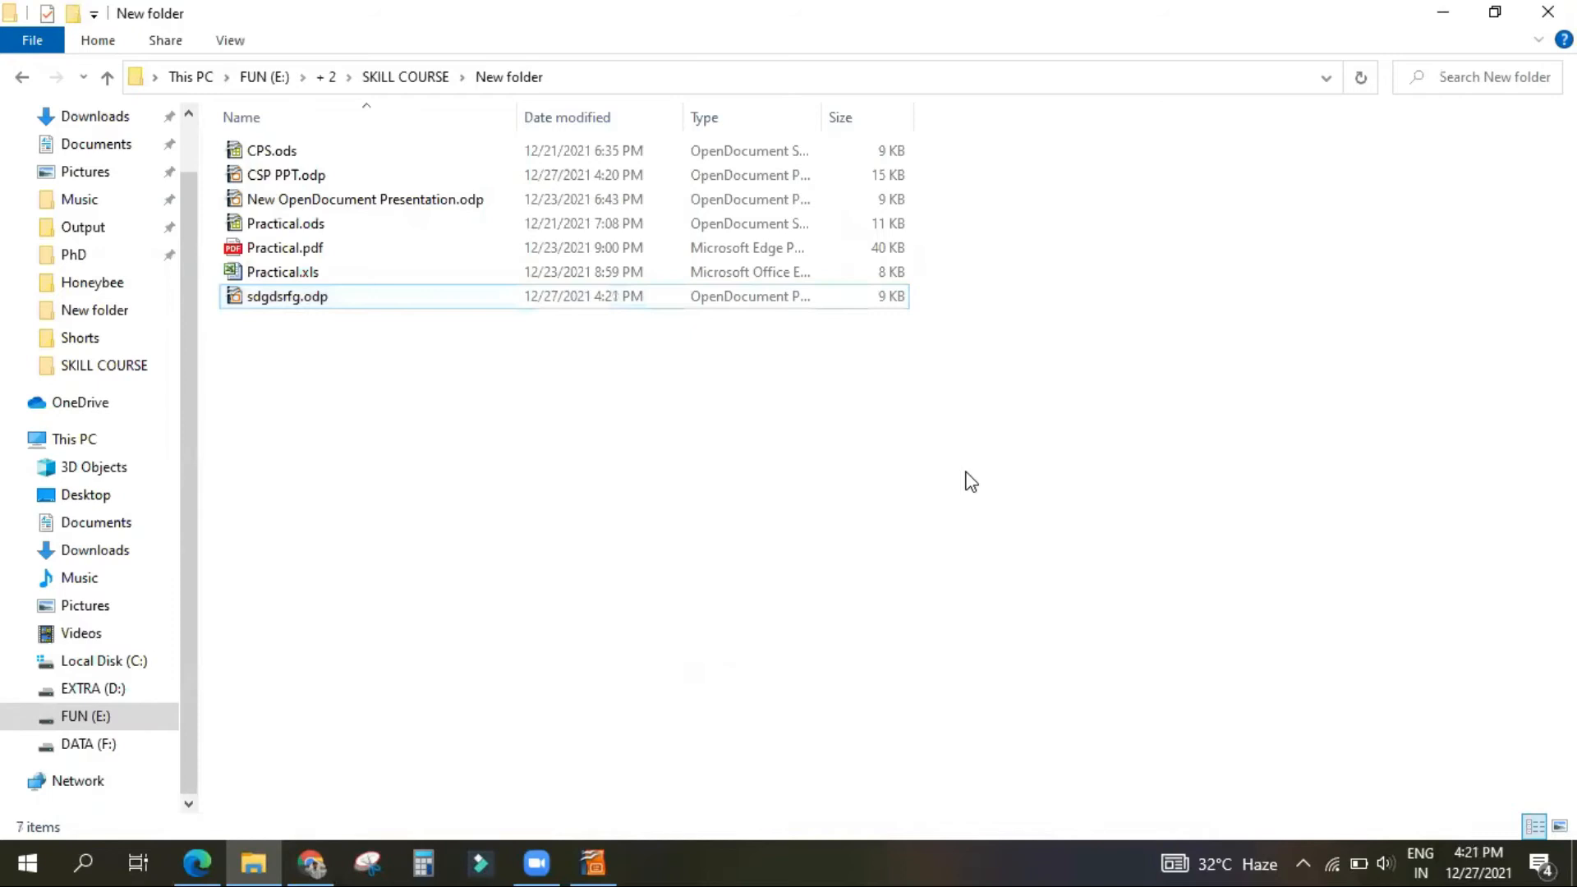
{"action": "left_click", "coordinate": [26, 862]}
{"action": "scroll", "coordinate": [158, 639], "scroll_direction": "down", "scroll_amount": 10}
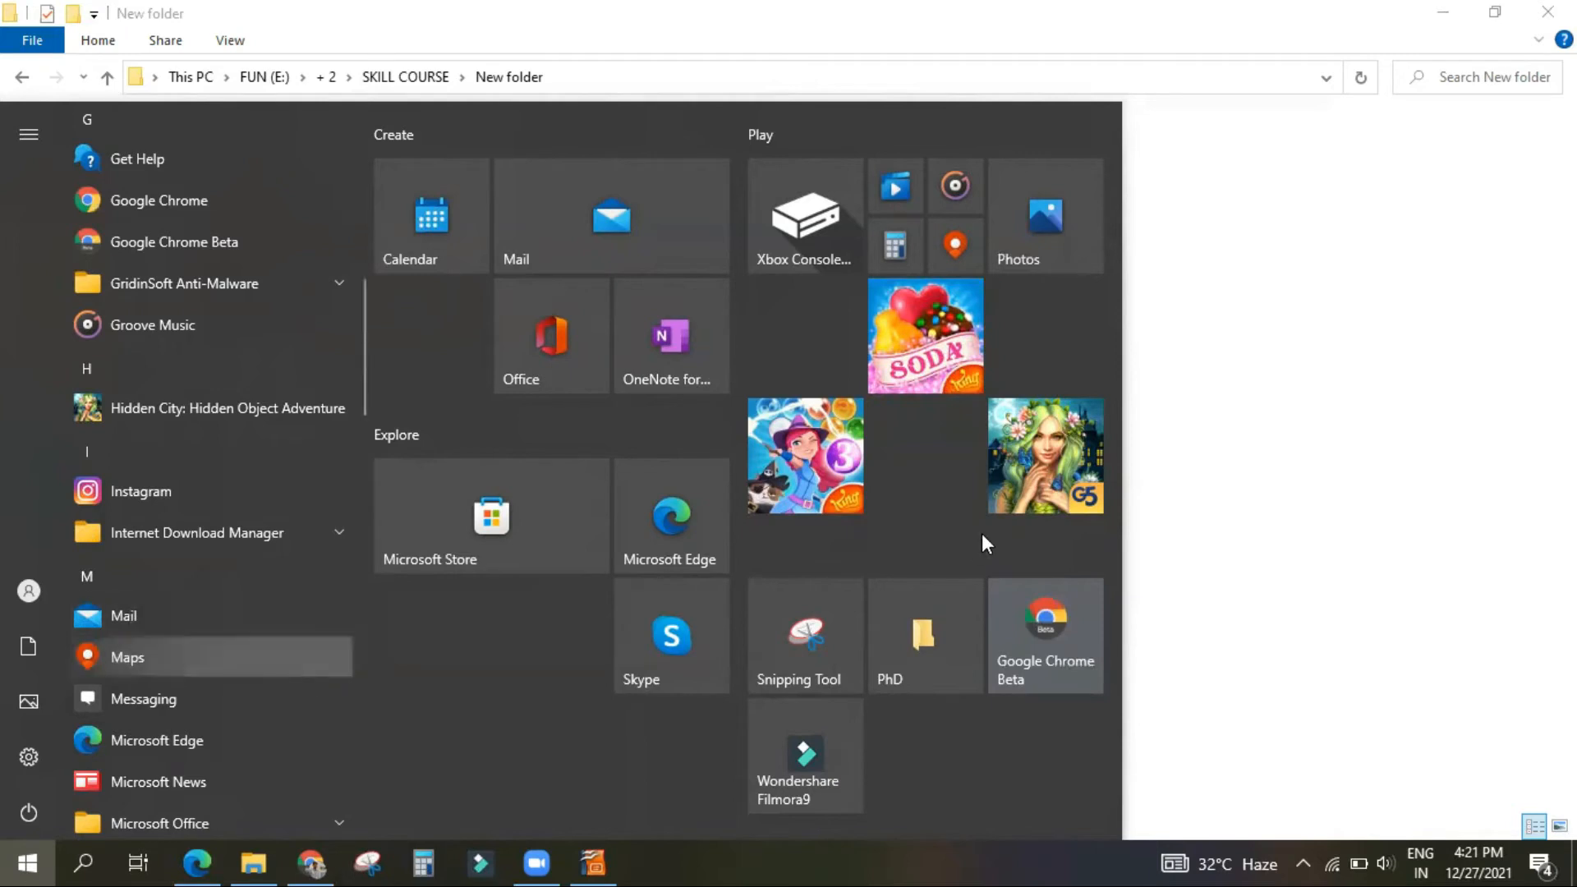
{"action": "left_click", "coordinate": [1218, 493]}
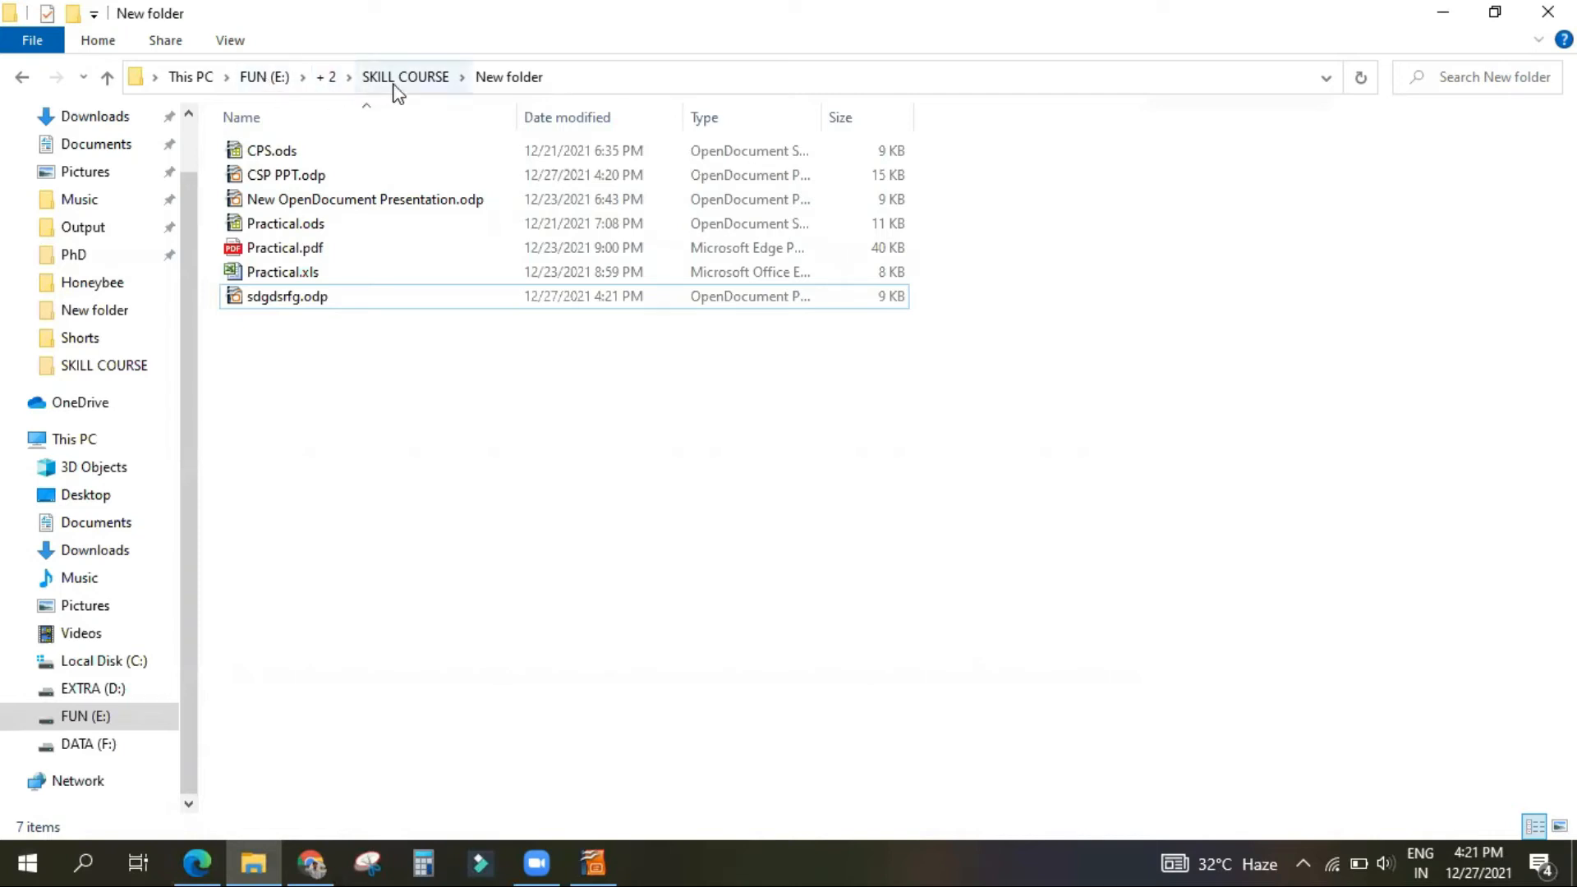
{"action": "right_click", "coordinate": [494, 557]}
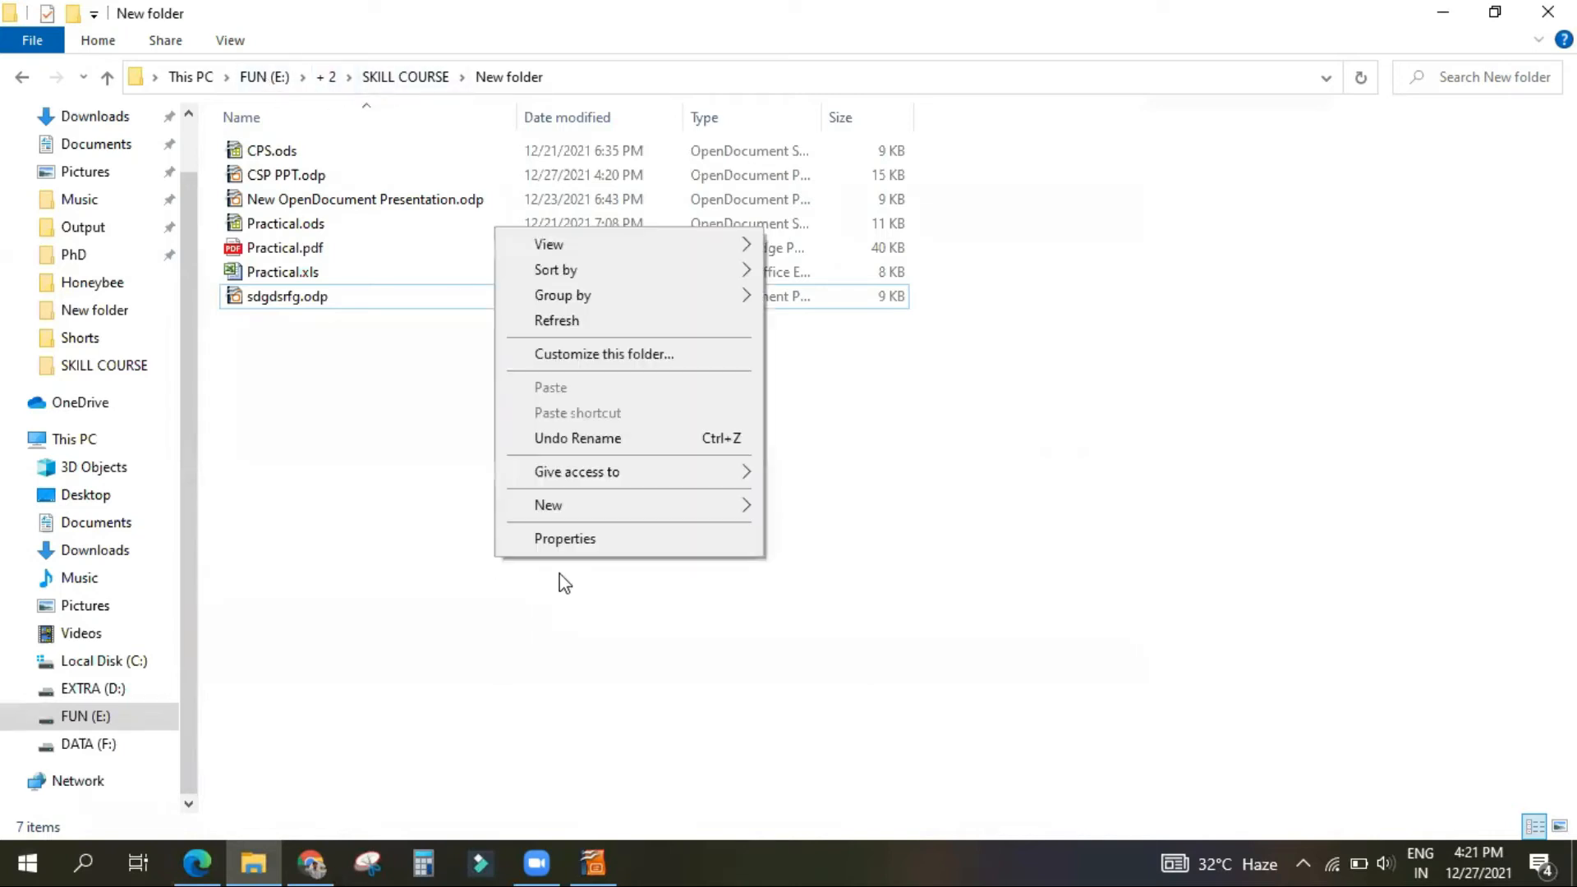
{"action": "left_click", "coordinate": [292, 371]}
{"action": "left_click", "coordinate": [293, 296]}
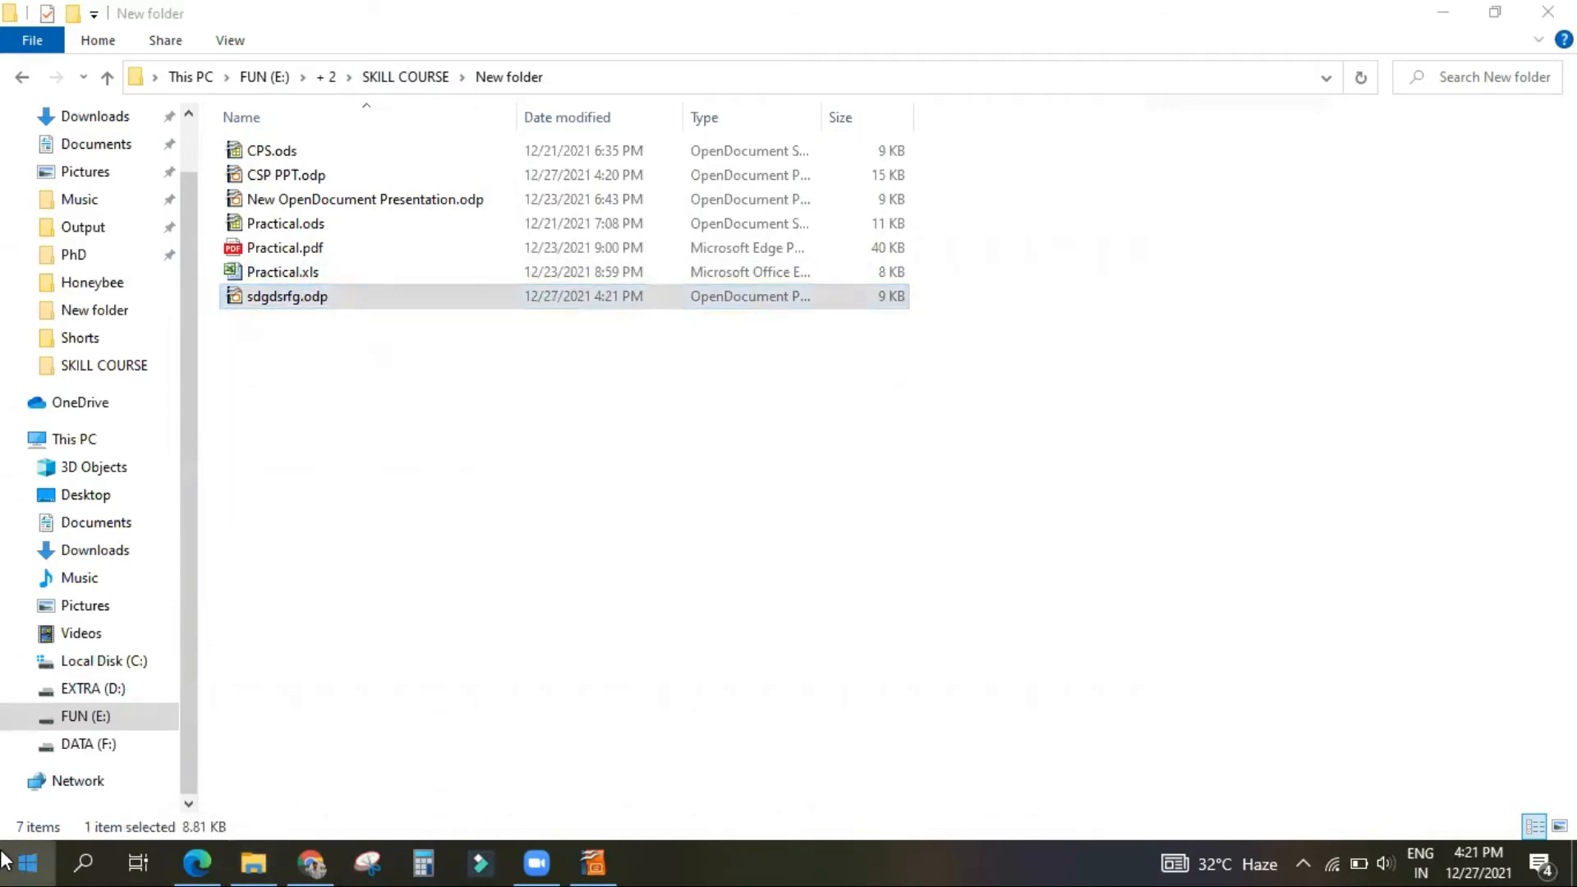
Step: Find the OpenOffice 4.1.11 folder among the installed Windows applications, and return to File Explorer
{"action": "key", "text": "super"}
{"action": "scroll", "coordinate": [176, 713], "scroll_direction": "down", "scroll_amount": 4}
{"action": "scroll", "coordinate": [182, 720], "scroll_direction": "down", "scroll_amount": 5}
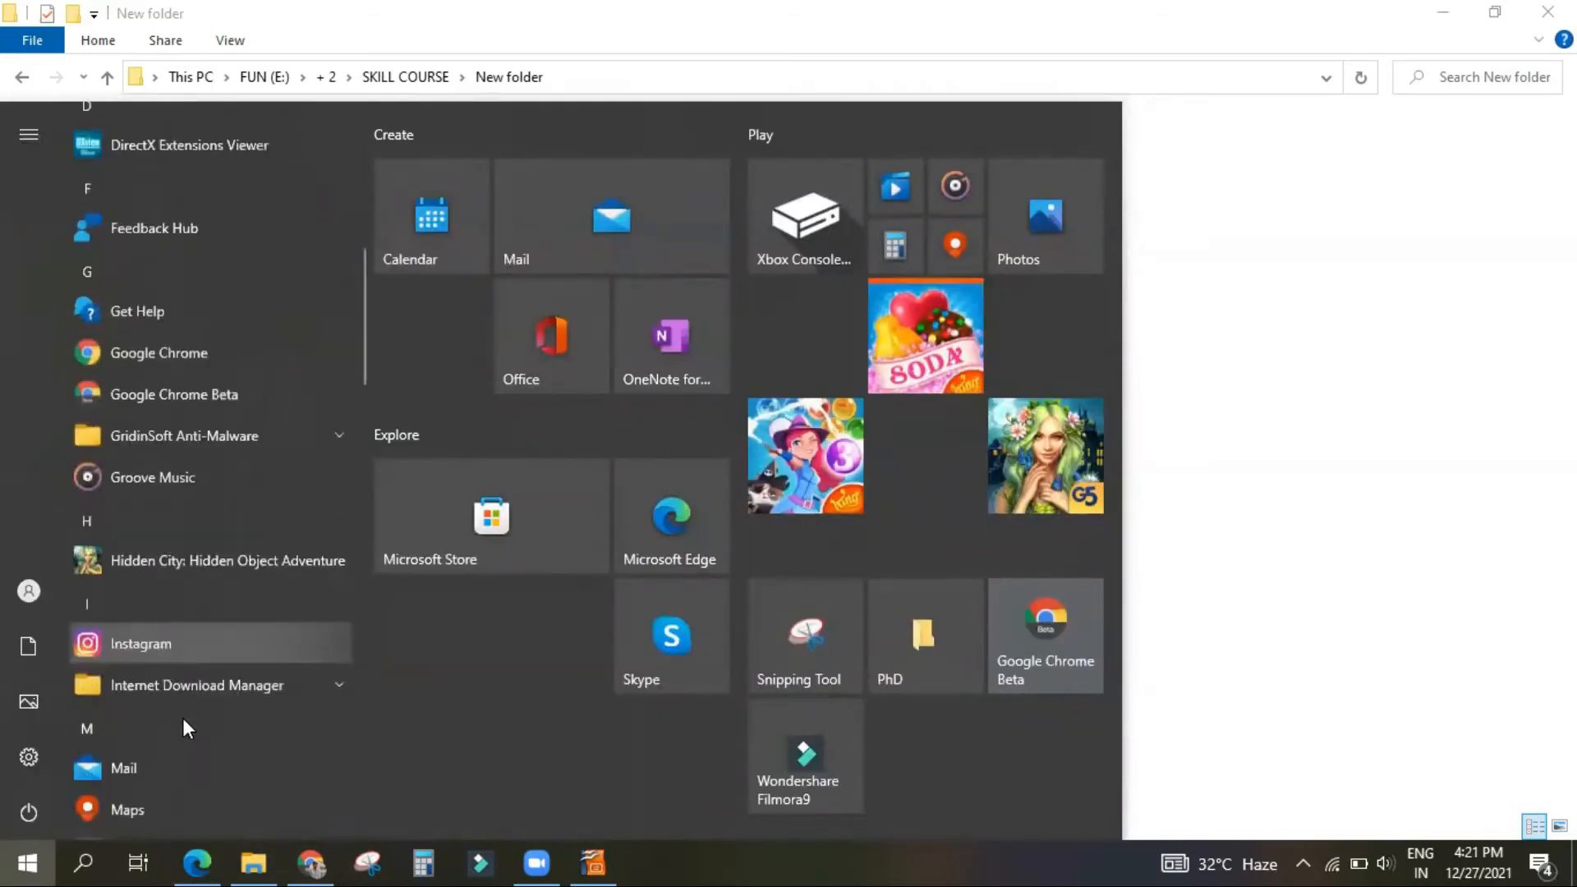
{"action": "scroll", "coordinate": [293, 615], "scroll_direction": "down", "scroll_amount": 5}
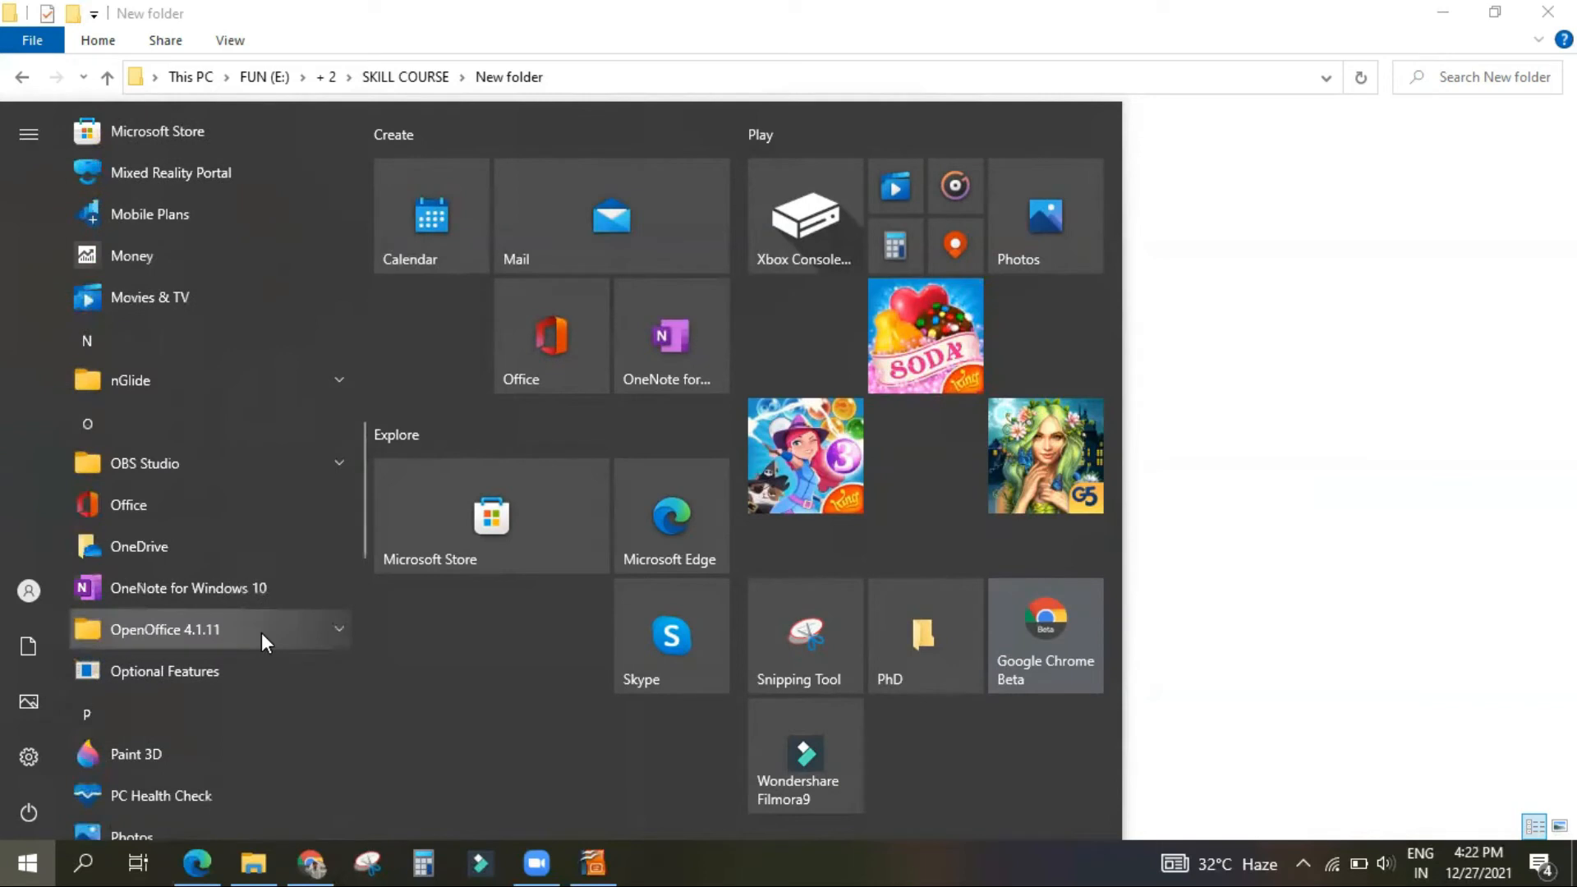
{"action": "left_click", "coordinate": [1479, 439]}
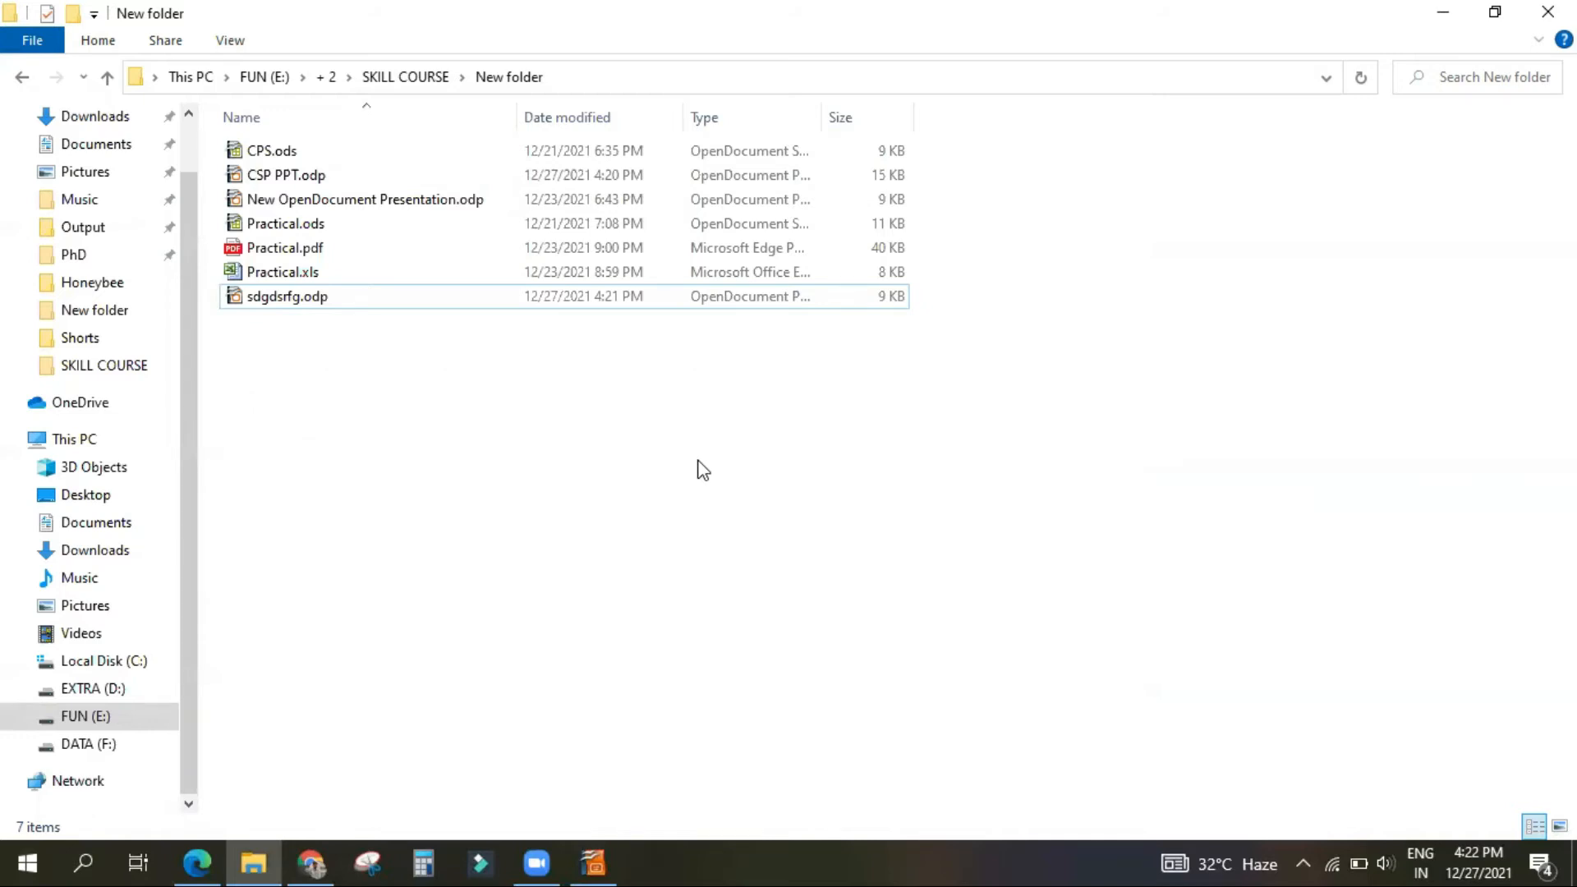
Step: Launch OpenOffice Impress from the OpenOffice 4.1.11 applications and create an empty presentation with the wizard's default settings
{"action": "left_click", "coordinate": [33, 861]}
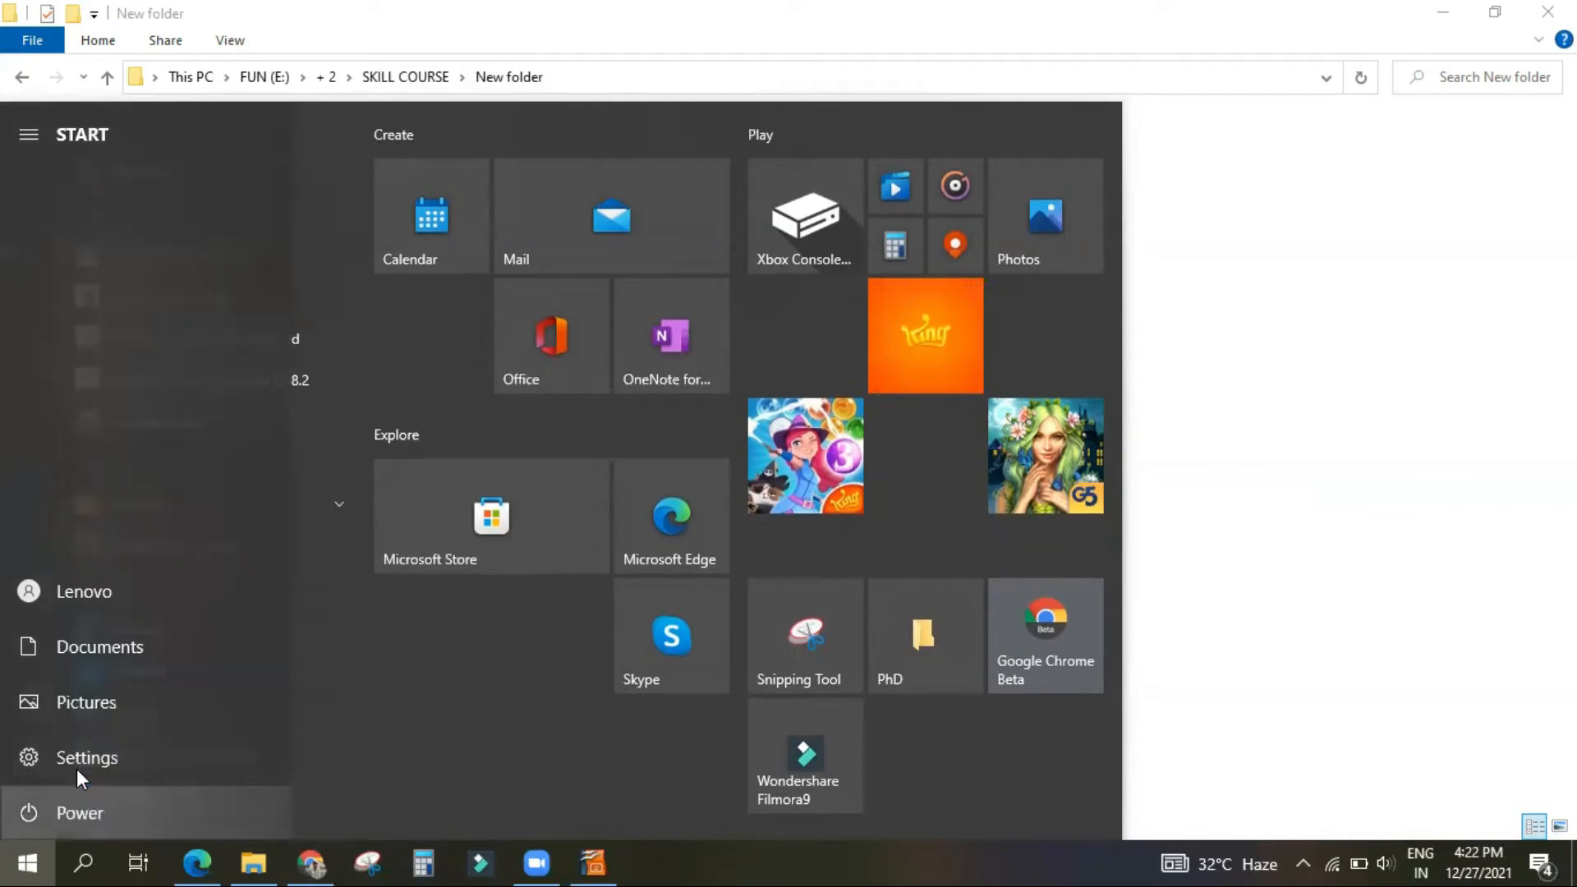
{"action": "scroll", "coordinate": [181, 655], "scroll_direction": "down", "scroll_amount": 10}
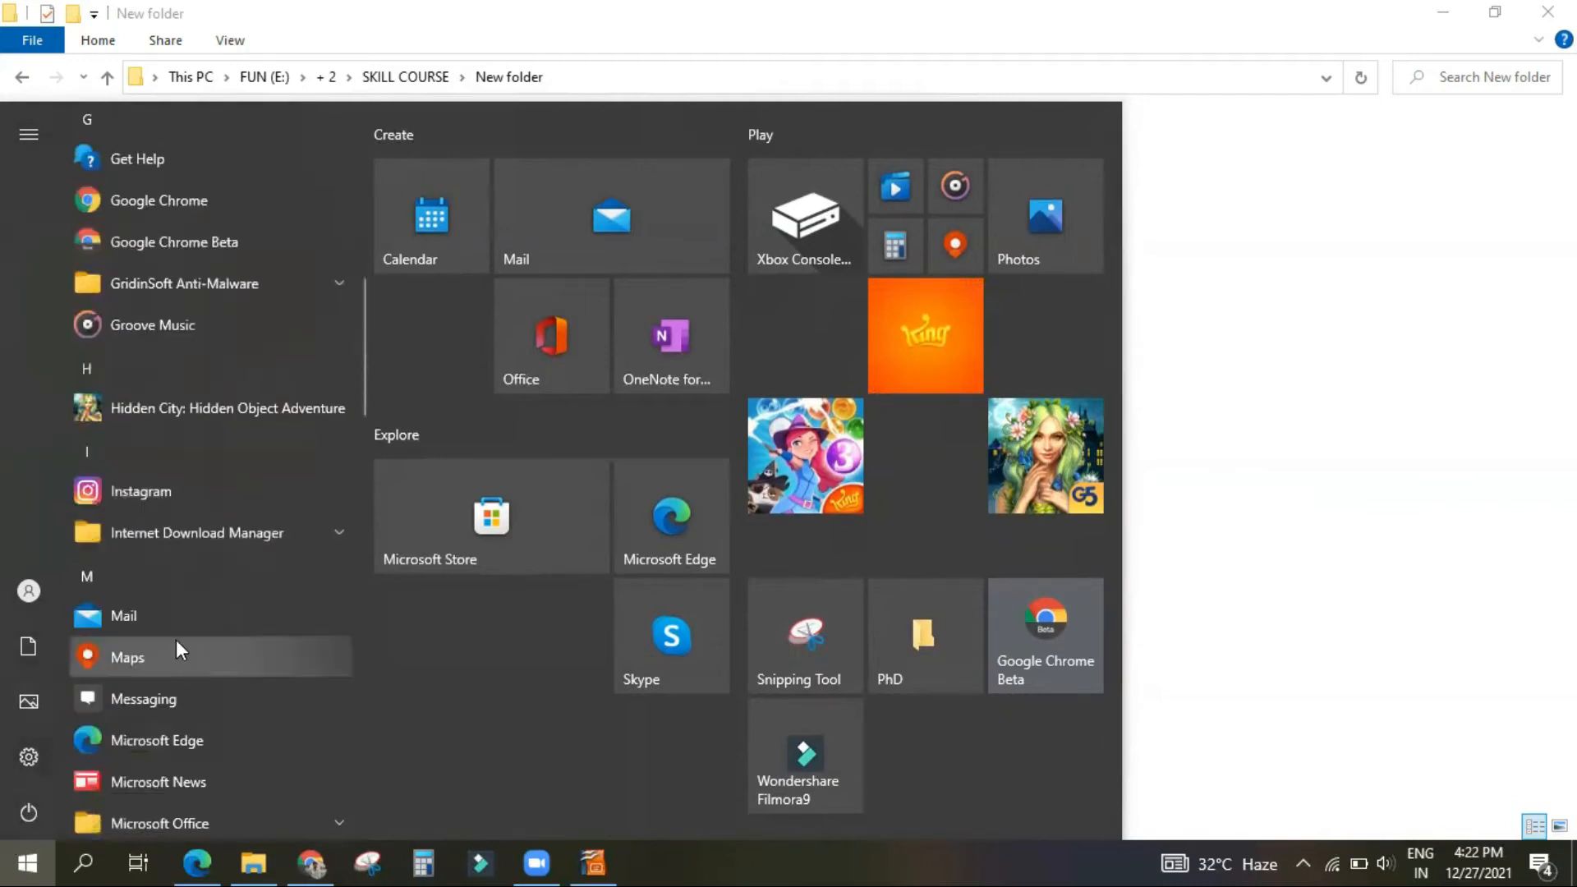
{"action": "scroll", "coordinate": [173, 655], "scroll_direction": "down", "scroll_amount": 10}
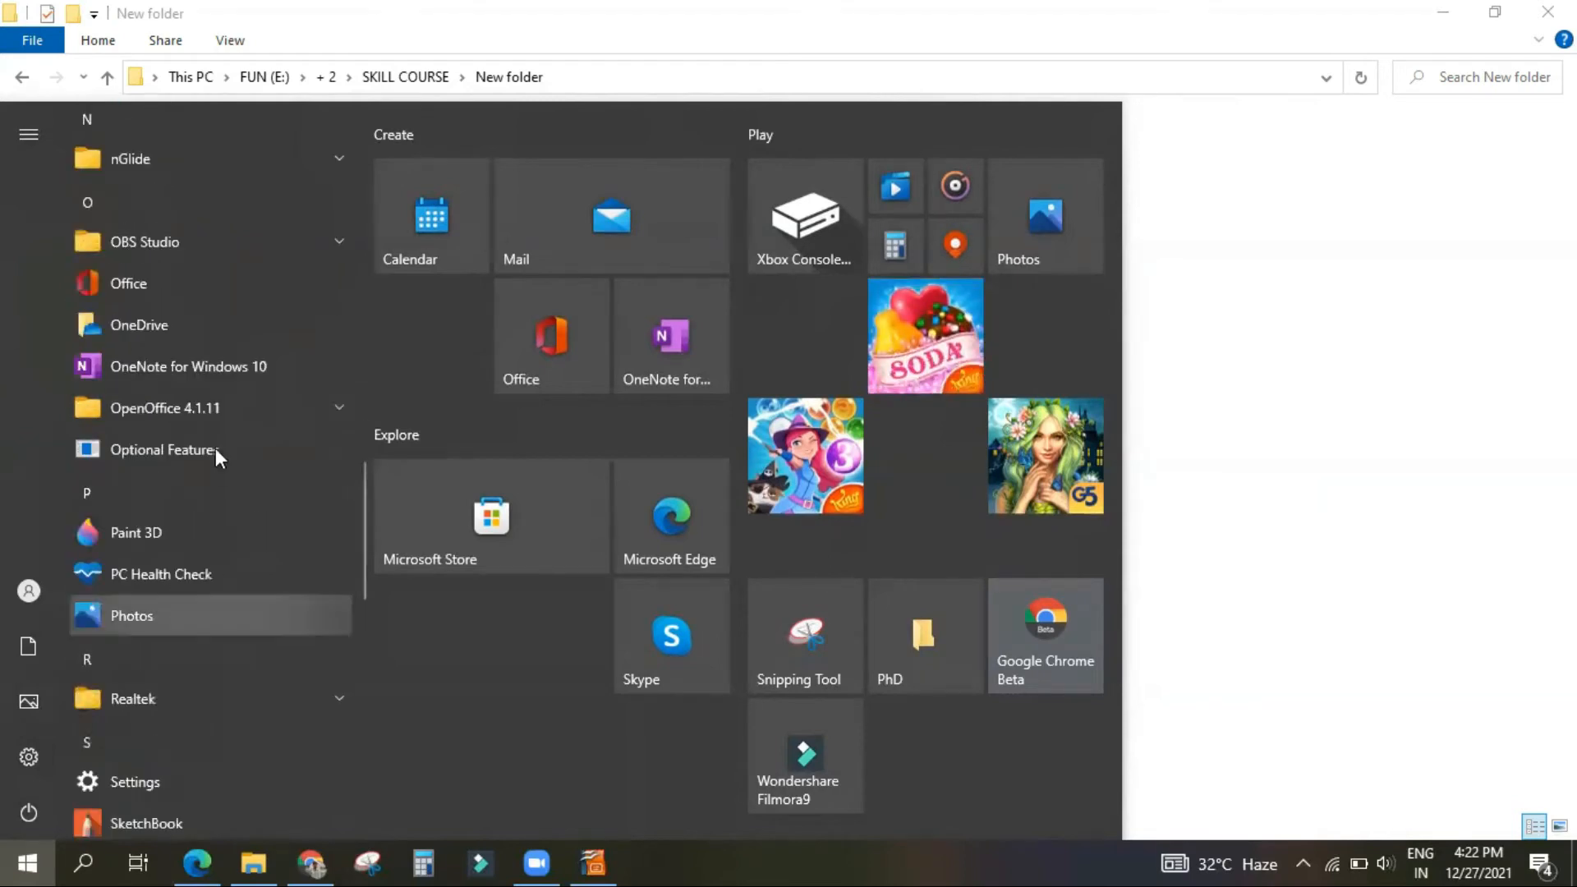
{"action": "left_click", "coordinate": [196, 418]}
{"action": "left_click", "coordinate": [185, 606]}
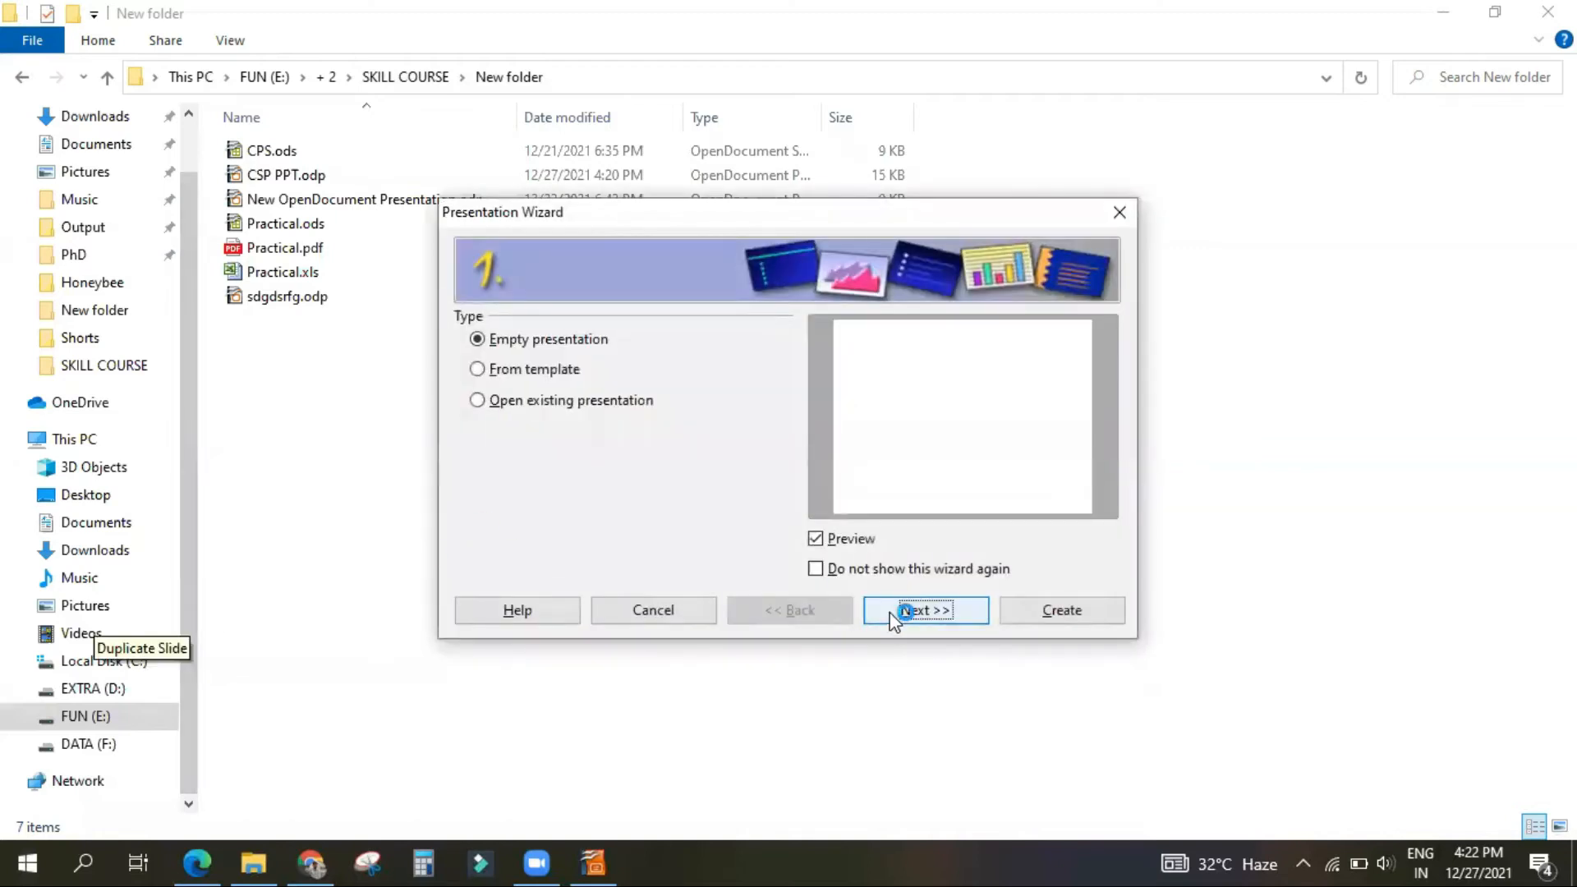
{"action": "left_click", "coordinate": [897, 618]}
{"action": "left_click", "coordinate": [898, 616]}
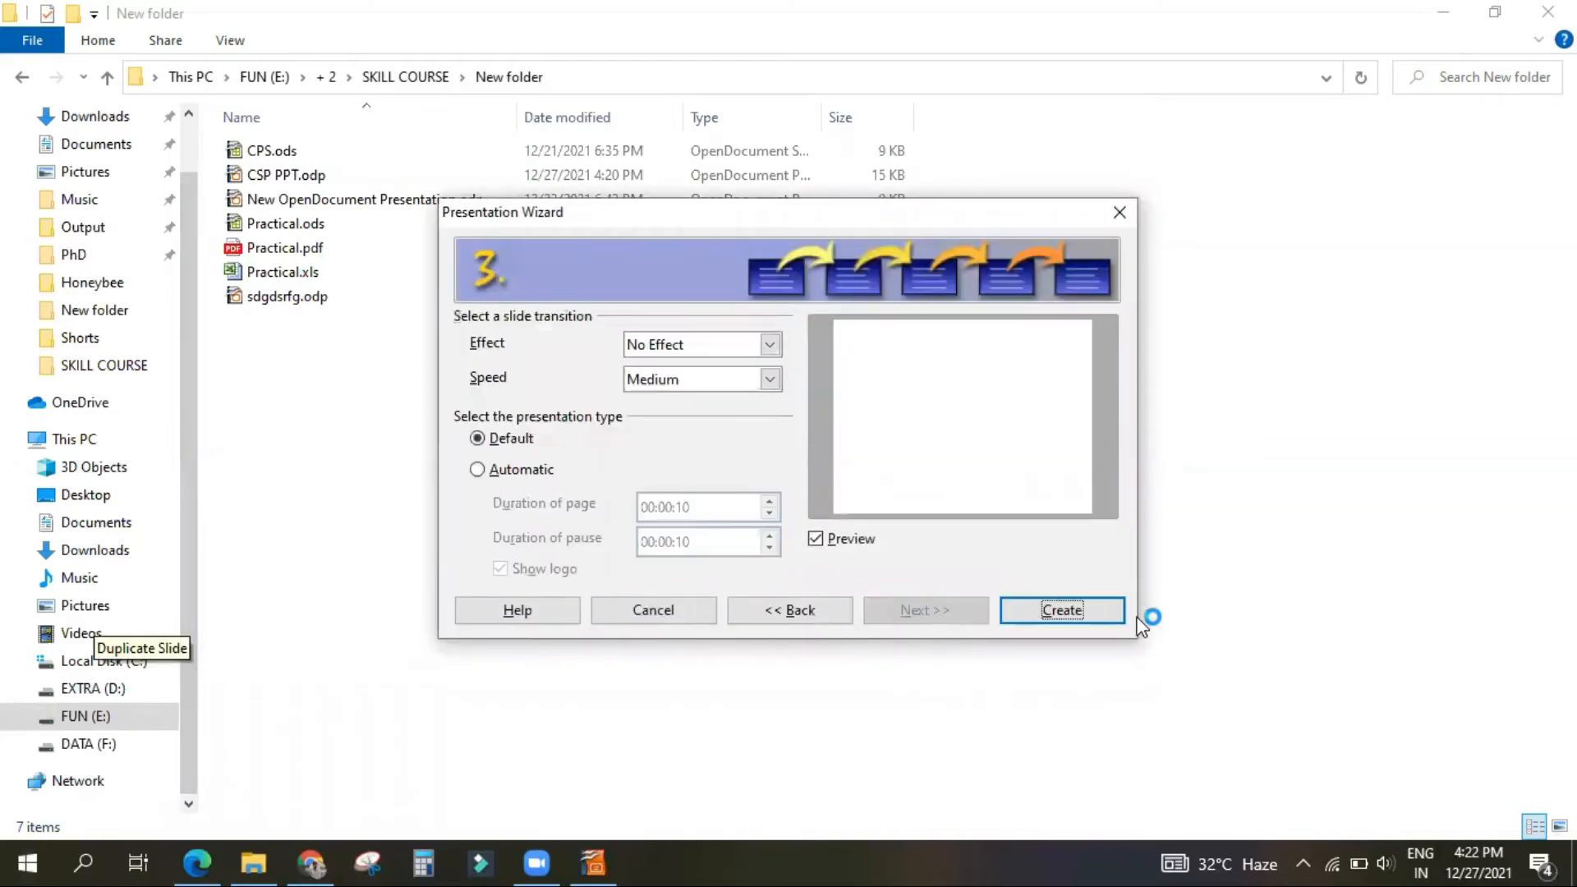
{"action": "left_click", "coordinate": [1021, 616]}
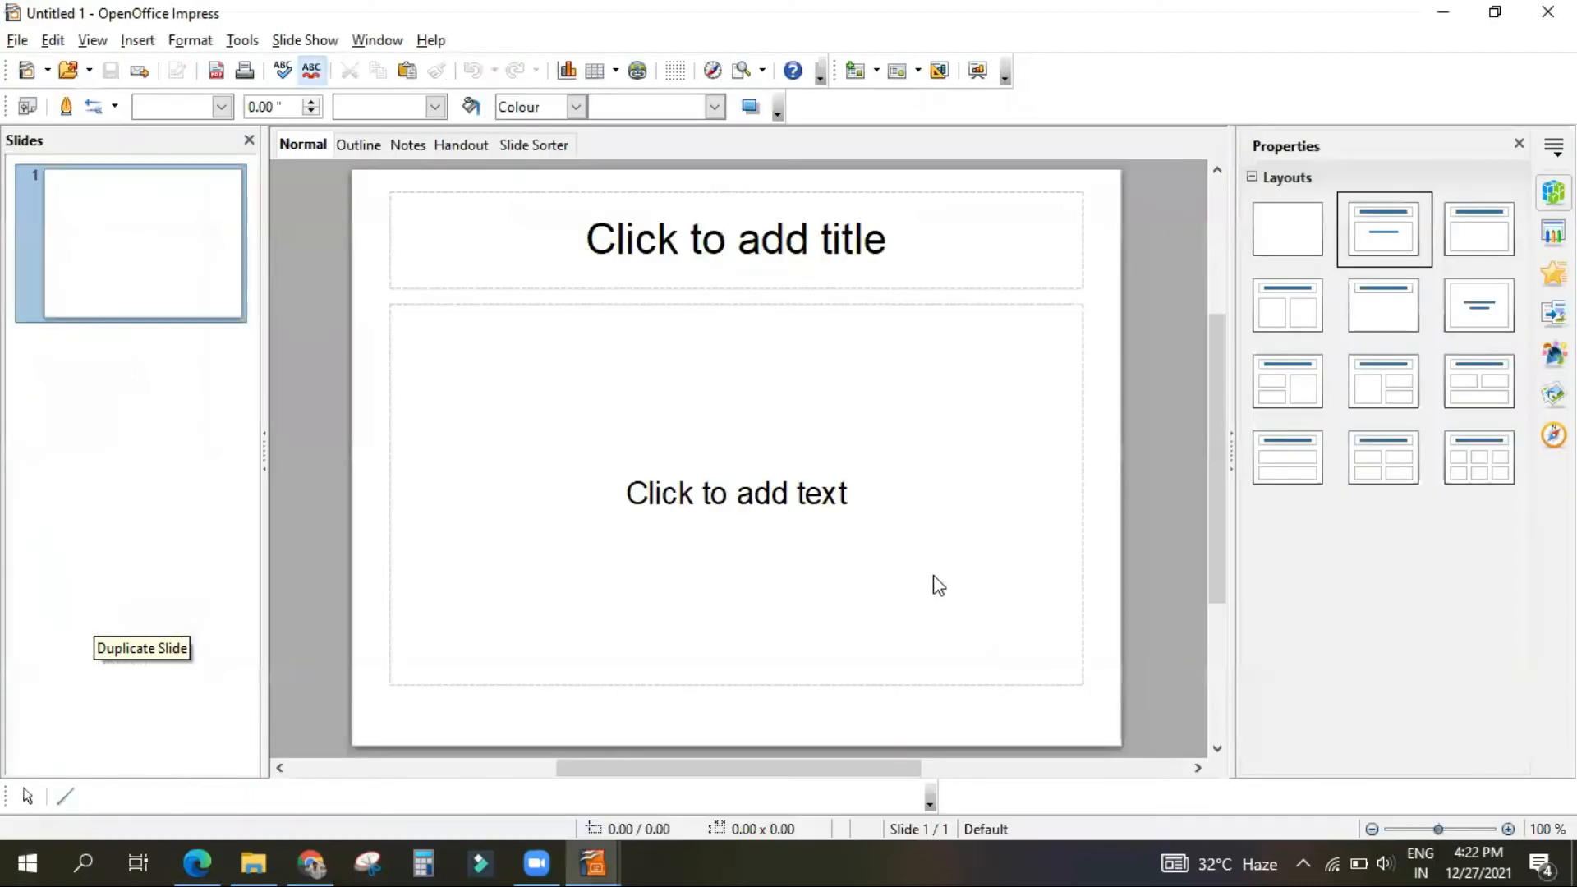
Step: Inspect the file saving commands and the Save As dialog for the untitled presentation, and dismiss the dialog without saving
{"action": "left_click", "coordinate": [18, 43]}
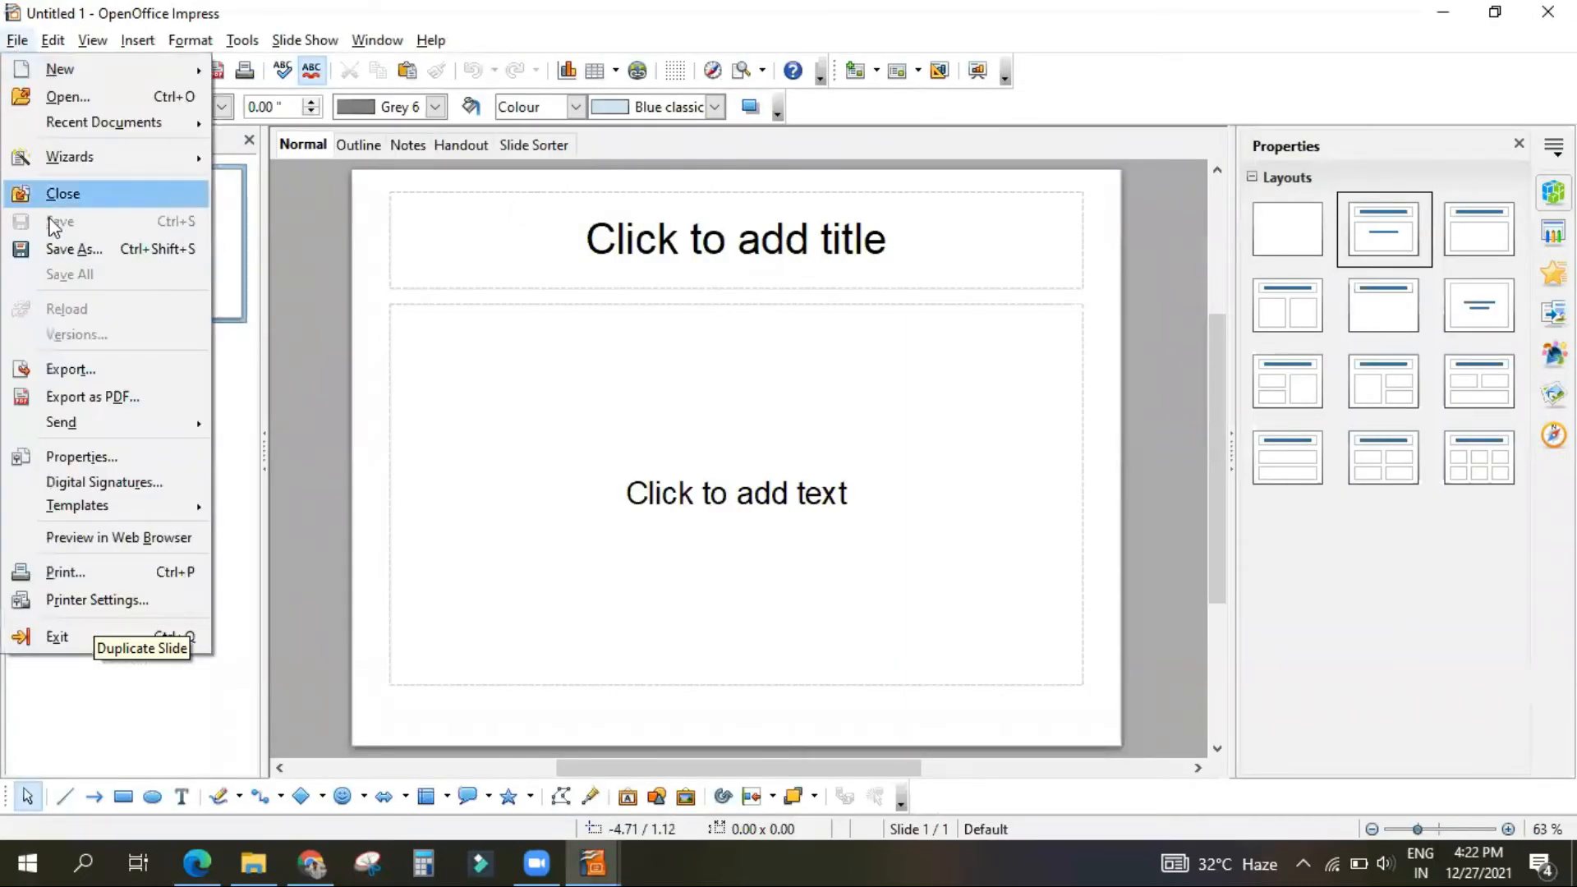
{"action": "left_click", "coordinate": [511, 463]}
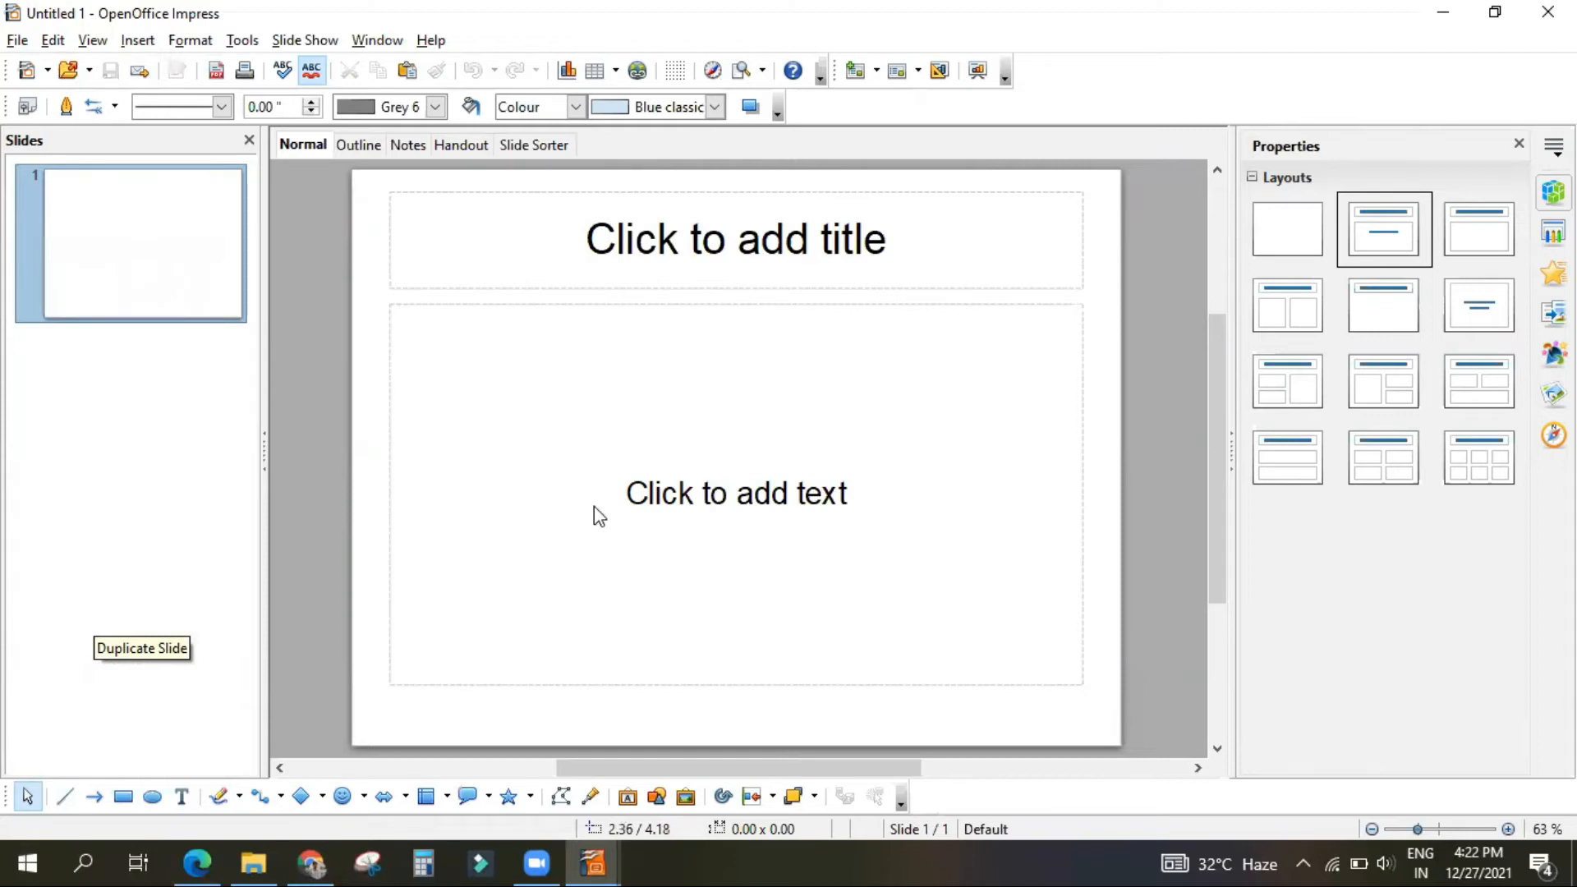
{"action": "key", "text": "ctrl+s"}
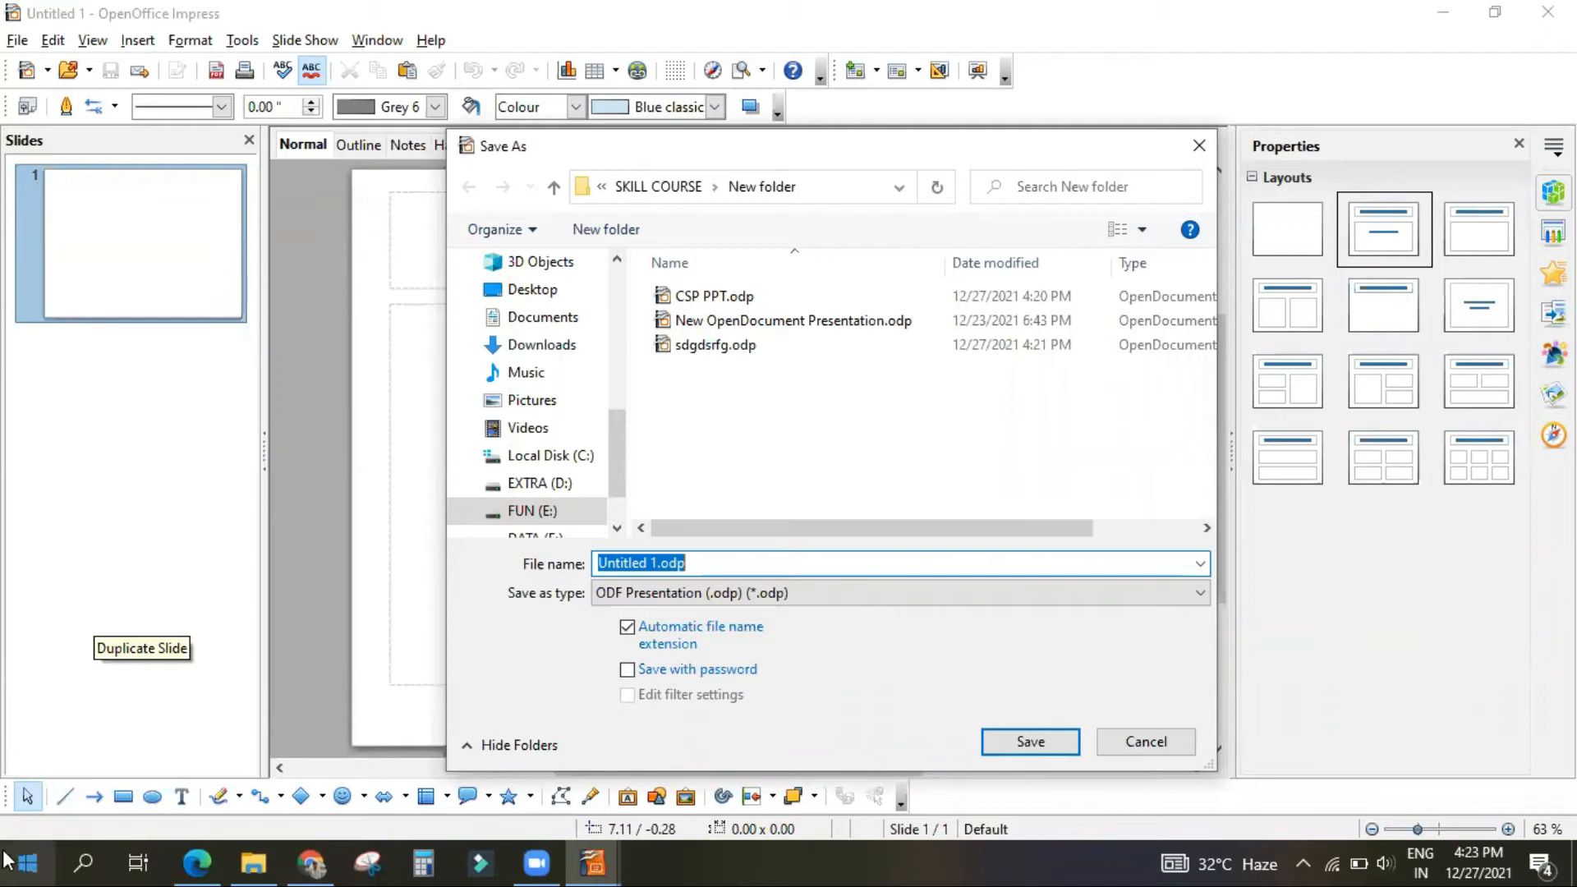
{"action": "left_click", "coordinate": [27, 861]}
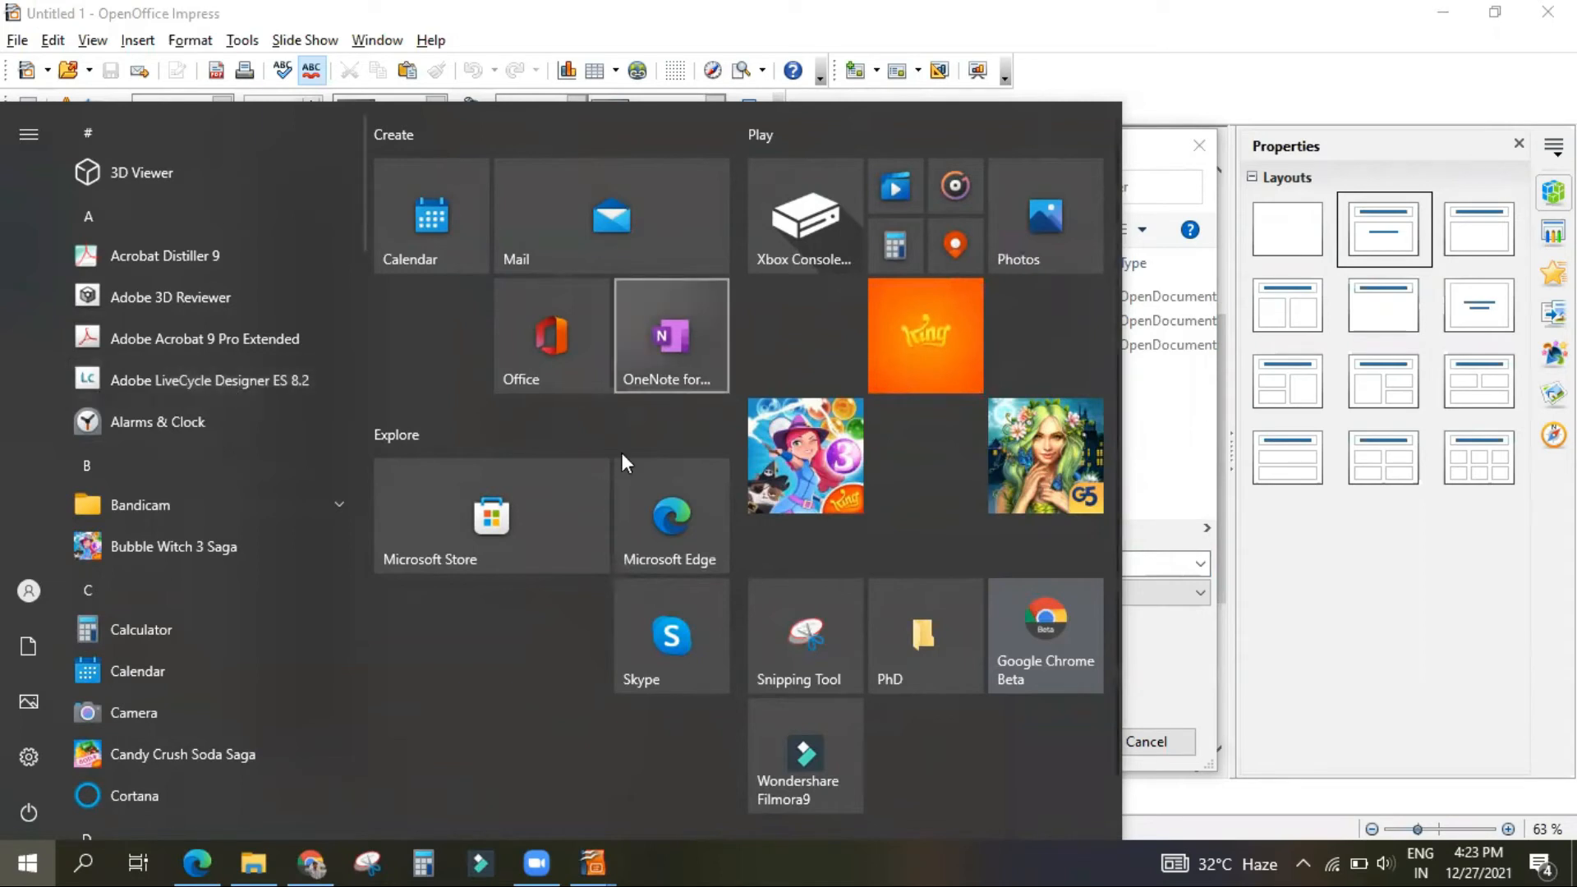
{"action": "left_click", "coordinate": [1137, 172]}
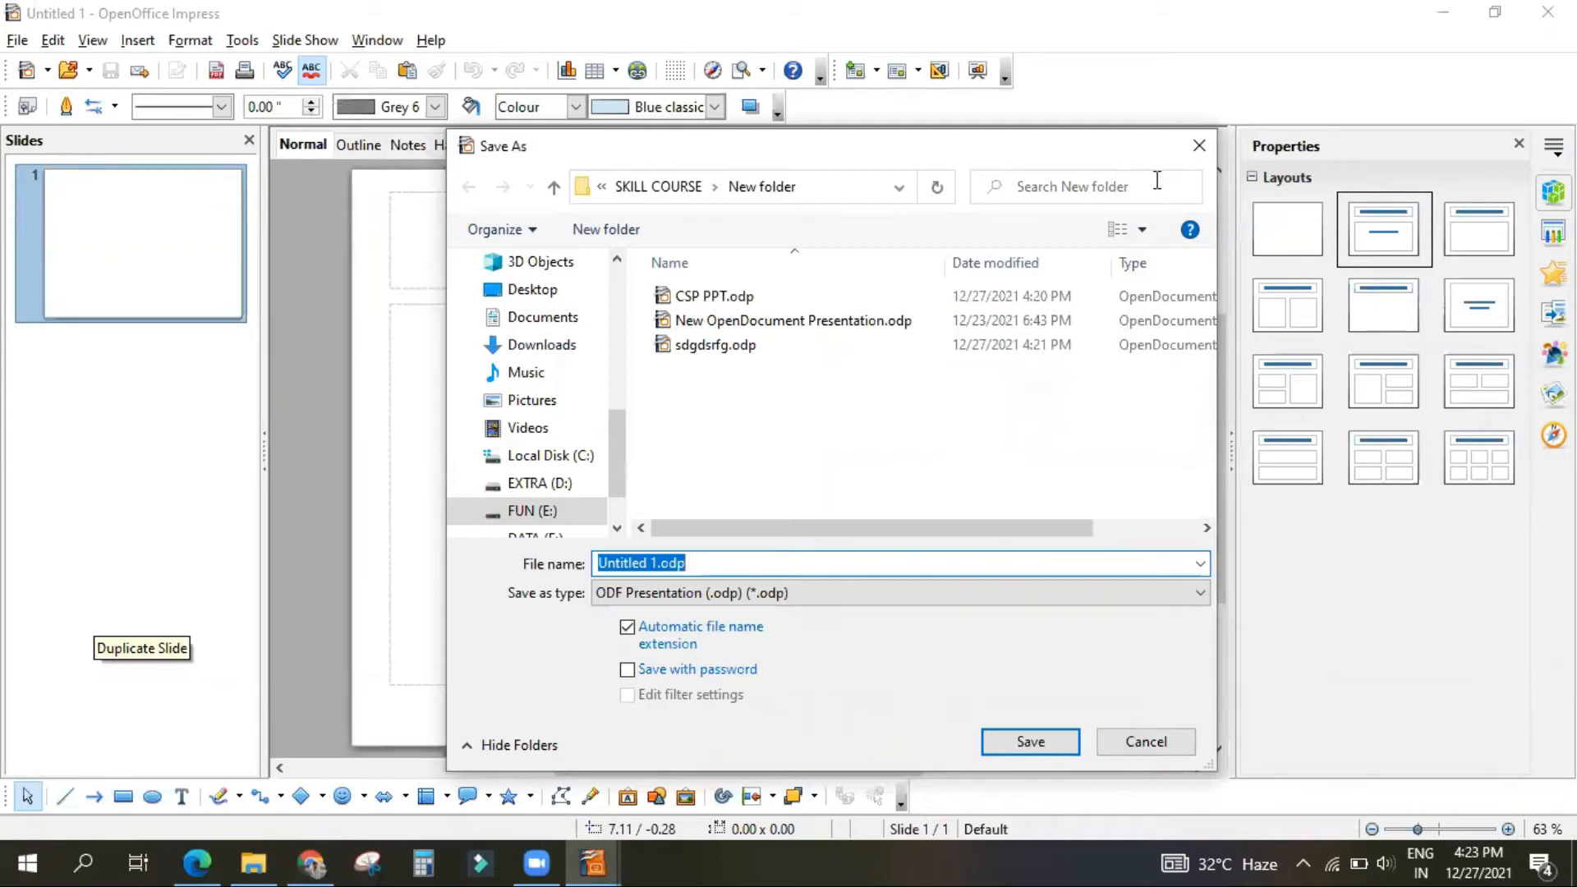
{"action": "left_click", "coordinate": [1200, 146]}
Step: Switch to File Explorer and select sdgdsrfg.odp in New folder, and bring up the CSP PPT.odp presentation in Impress
{"action": "left_click", "coordinate": [252, 860]}
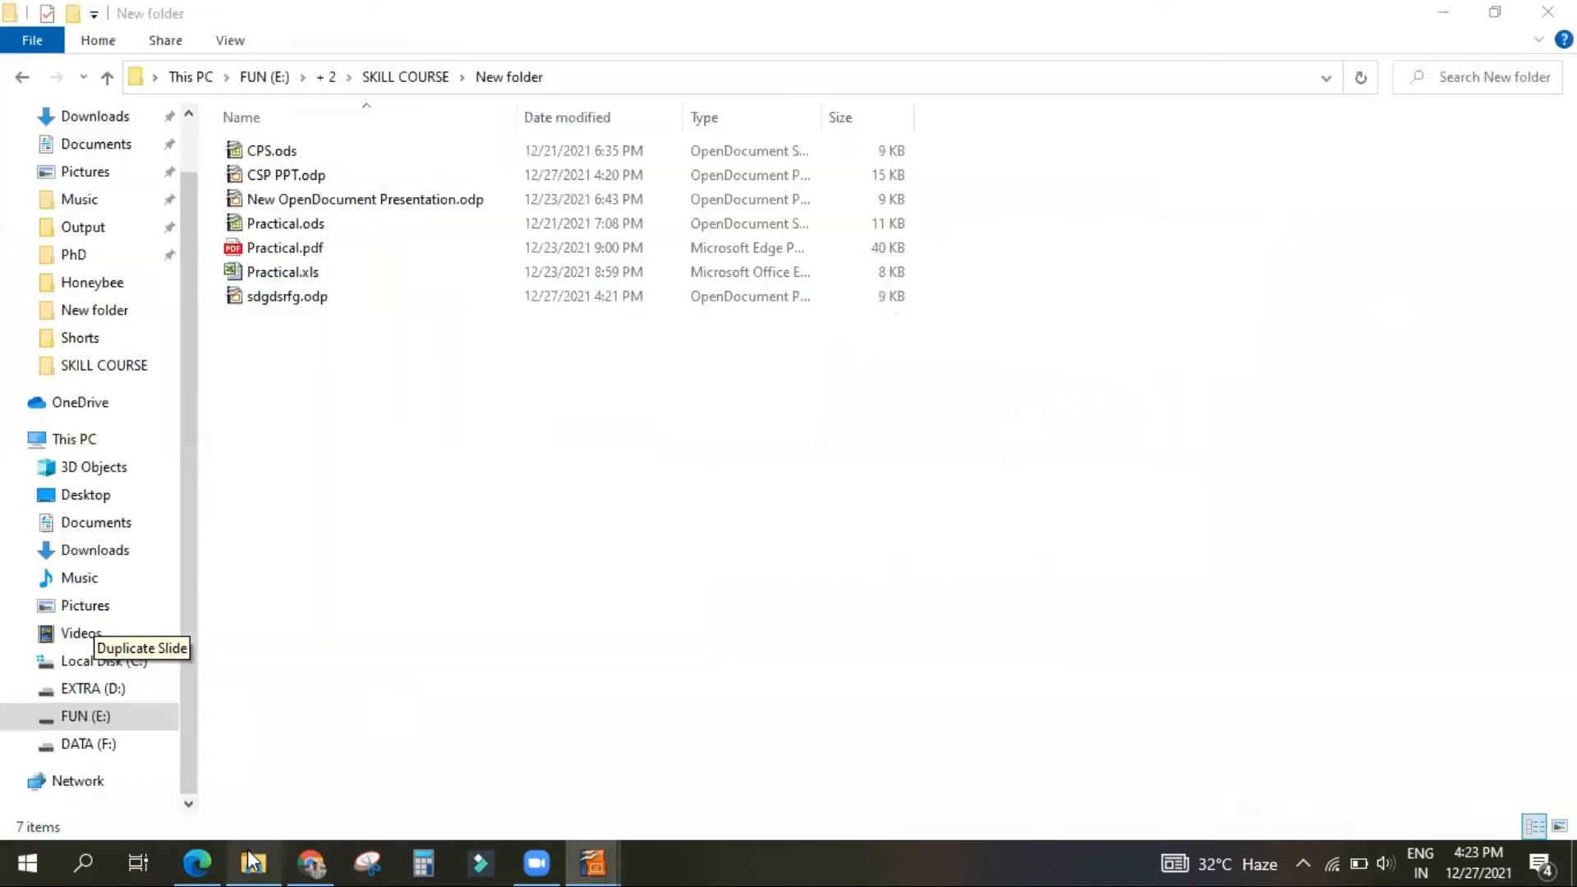
{"action": "left_click", "coordinate": [275, 297]}
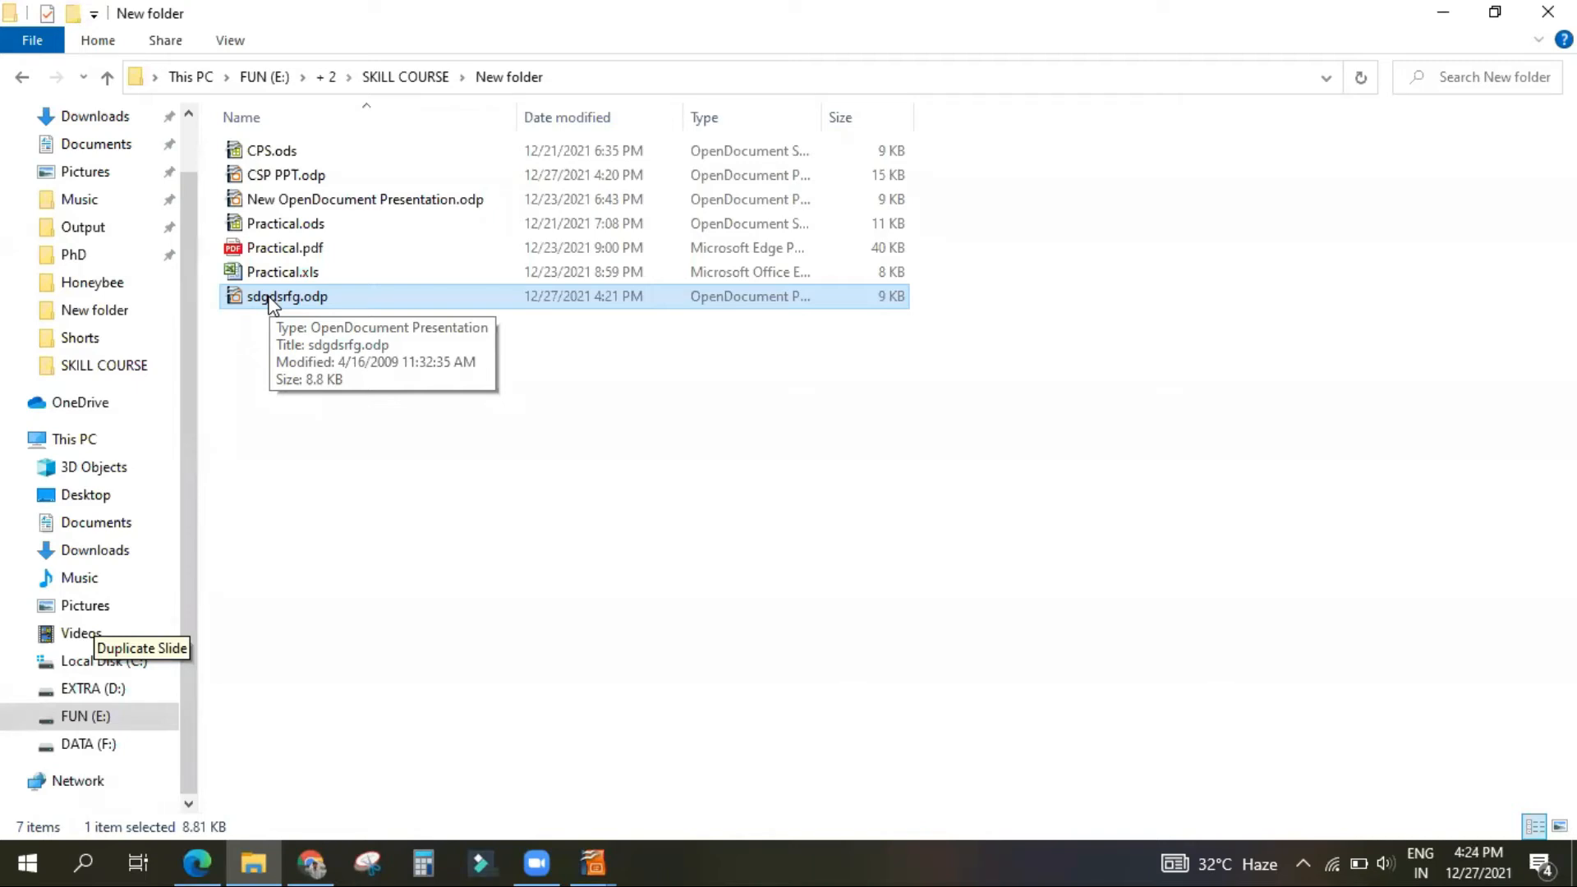
{"action": "left_click", "coordinate": [595, 861]}
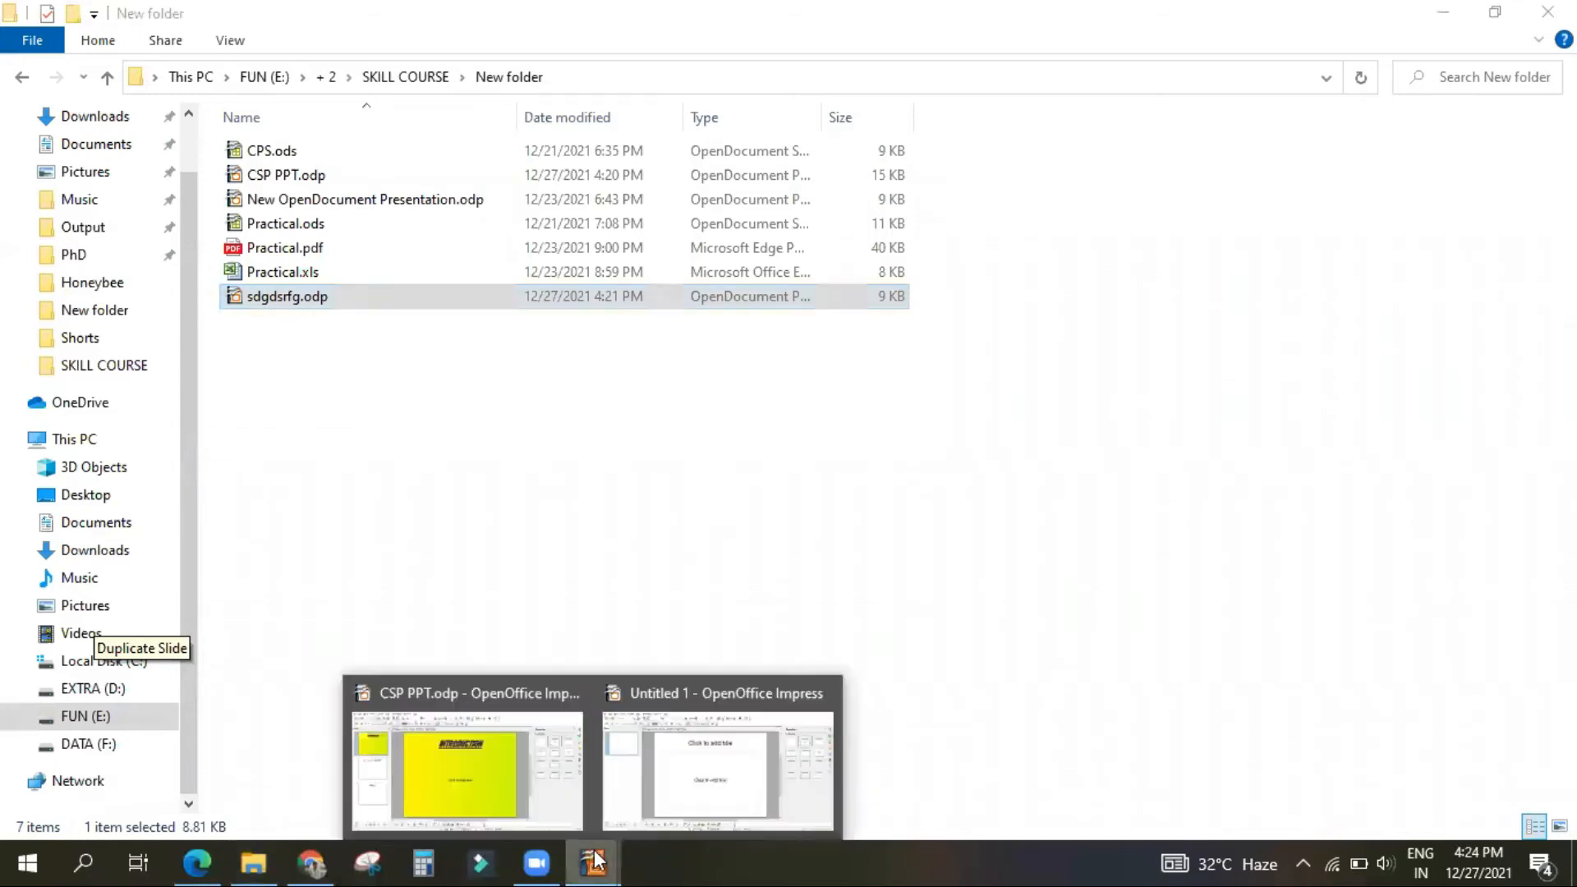
{"action": "left_click", "coordinate": [529, 769]}
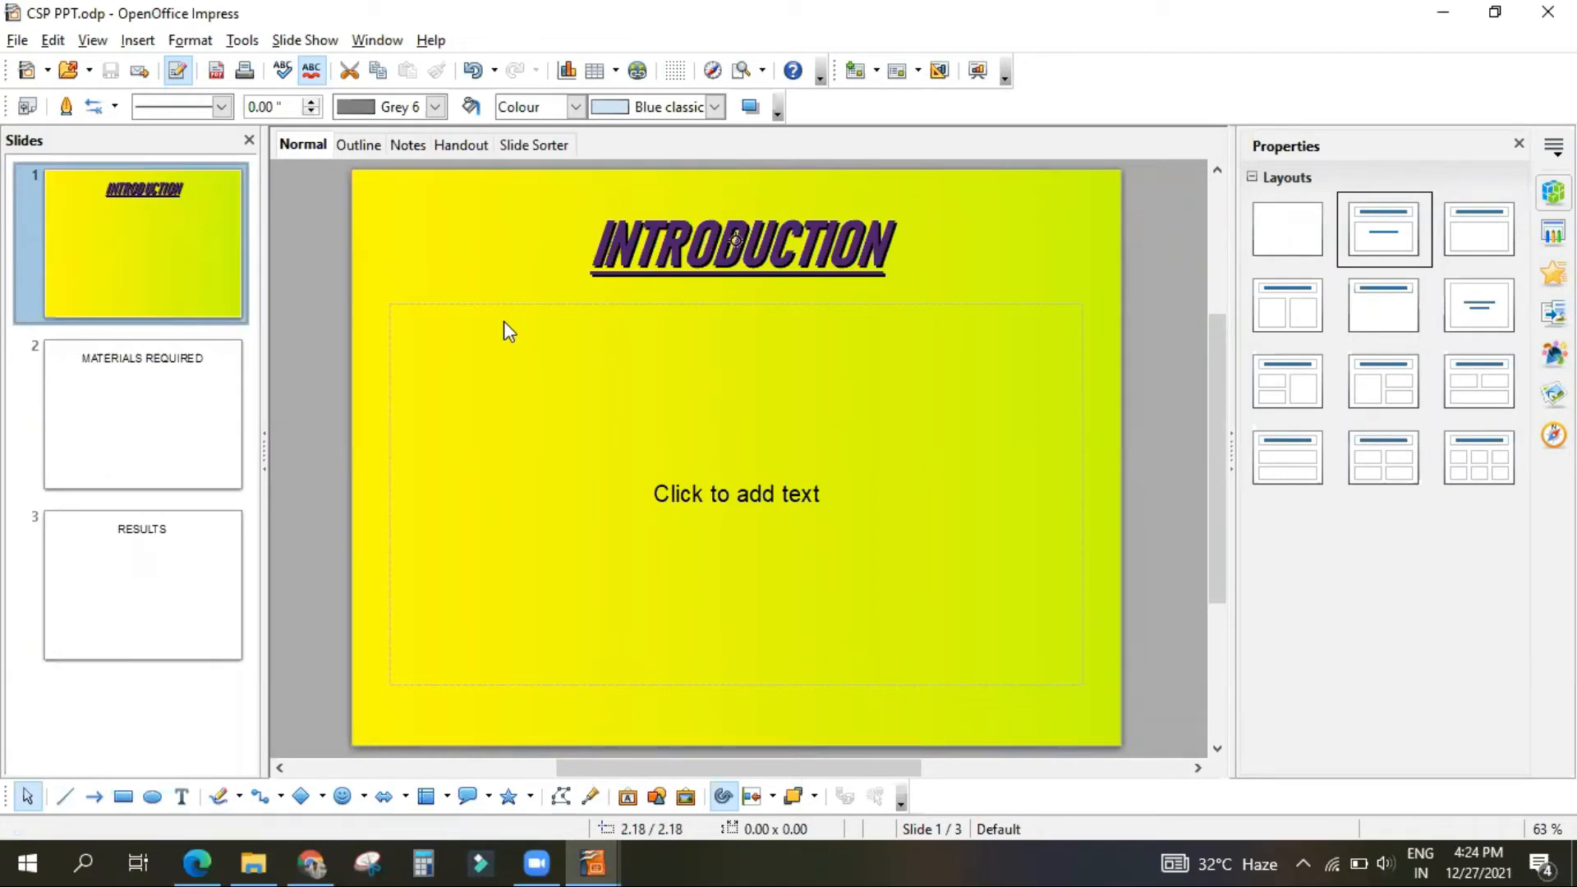
Step: Check whether the Save command is available before and after entering "fhjghjk" in the INTRODUCTION slide's content box
{"action": "left_click", "coordinate": [16, 41]}
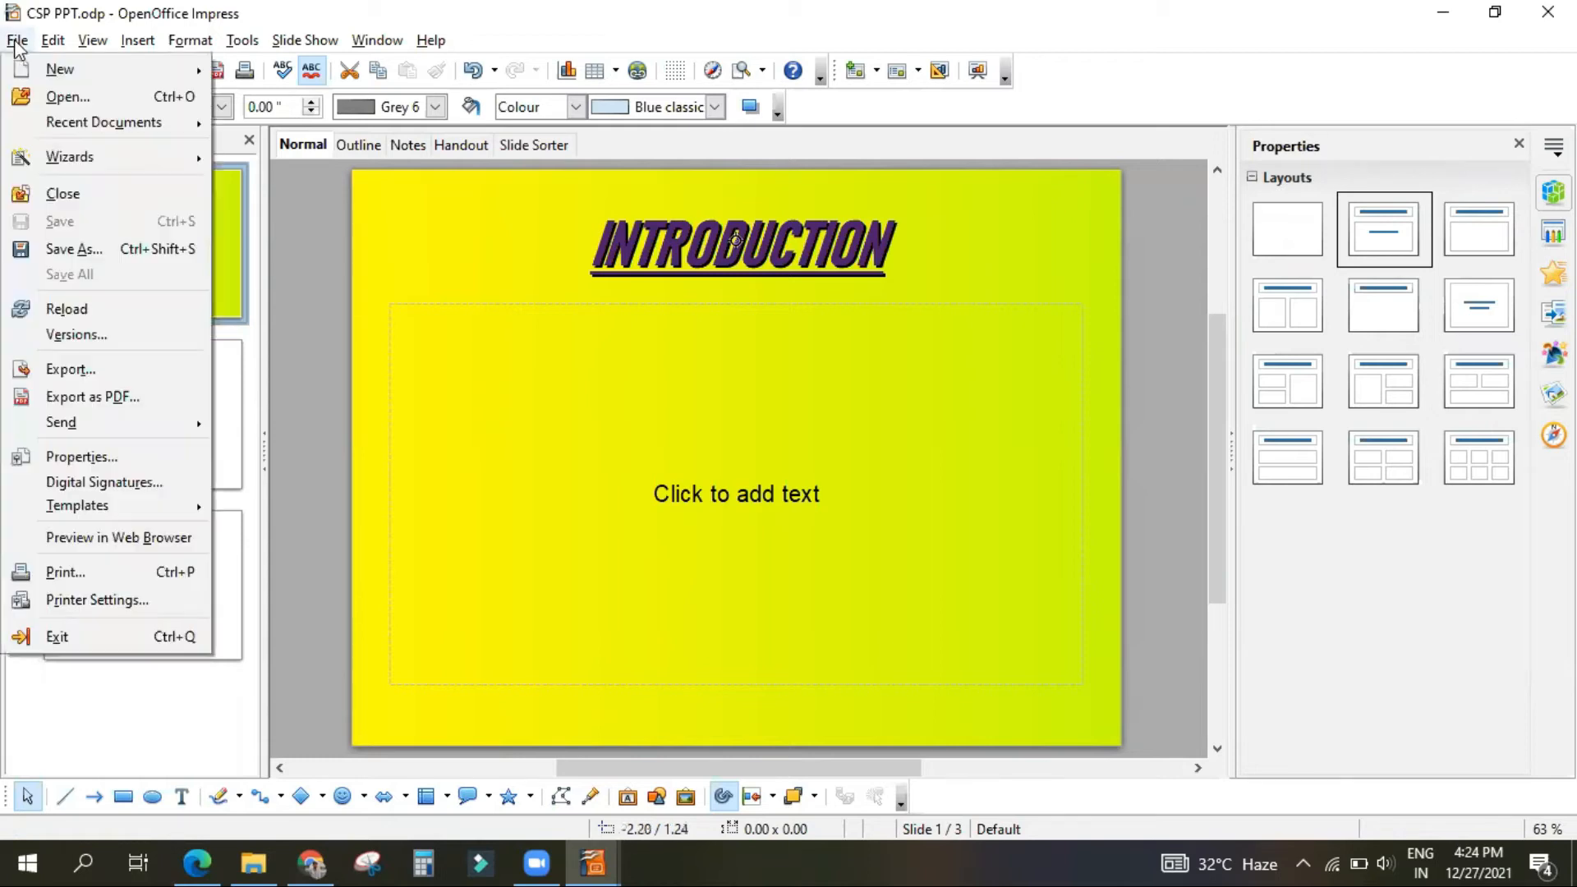
{"action": "left_click", "coordinate": [460, 415]}
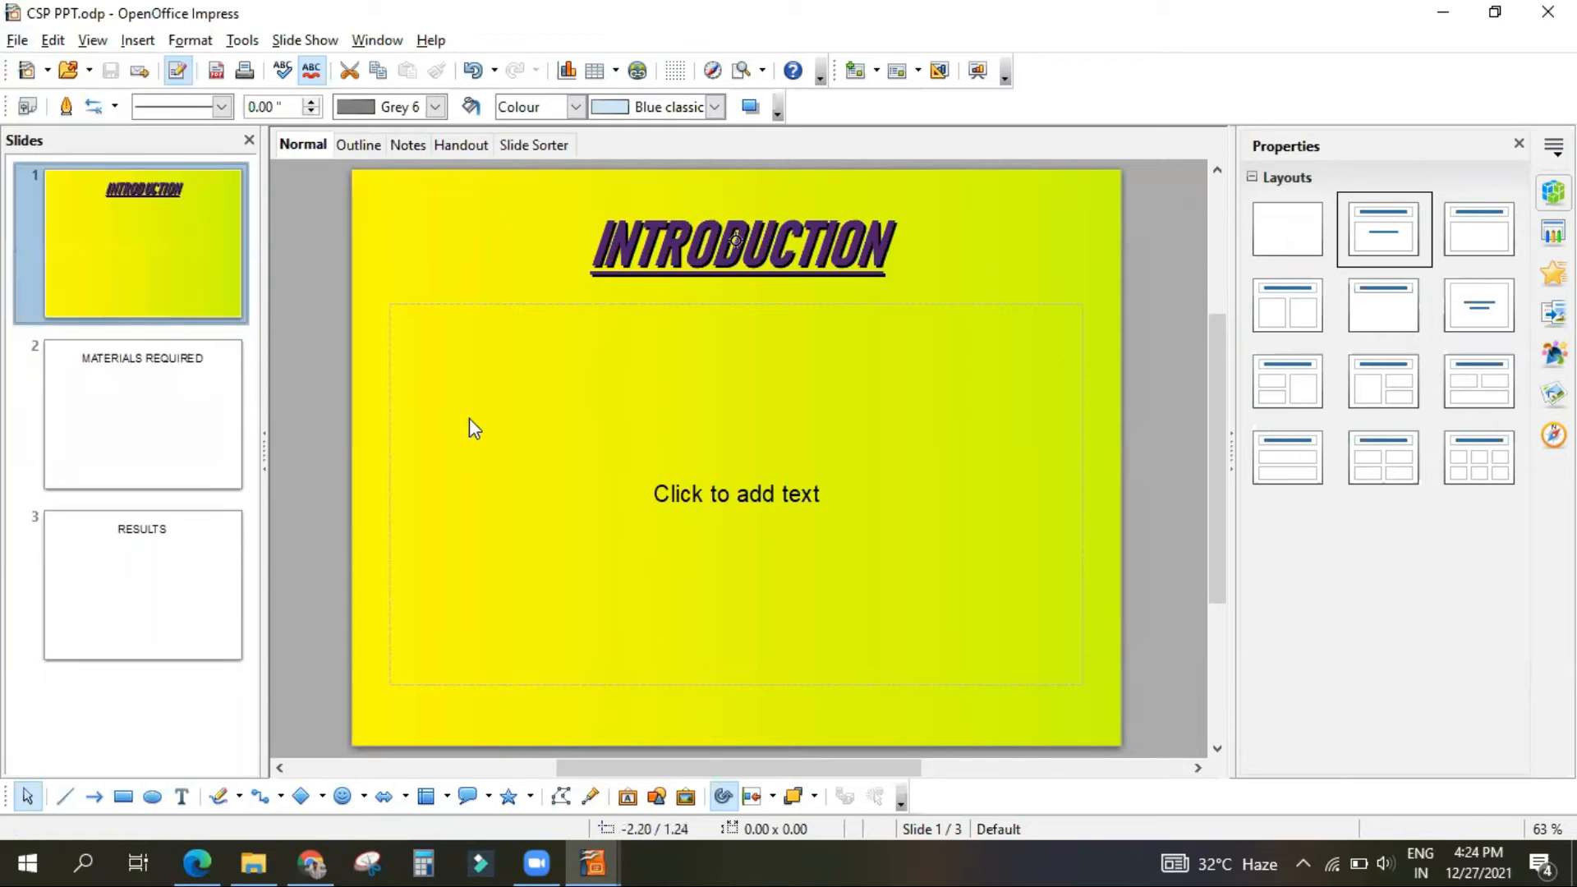
{"action": "left_click", "coordinate": [311, 861]}
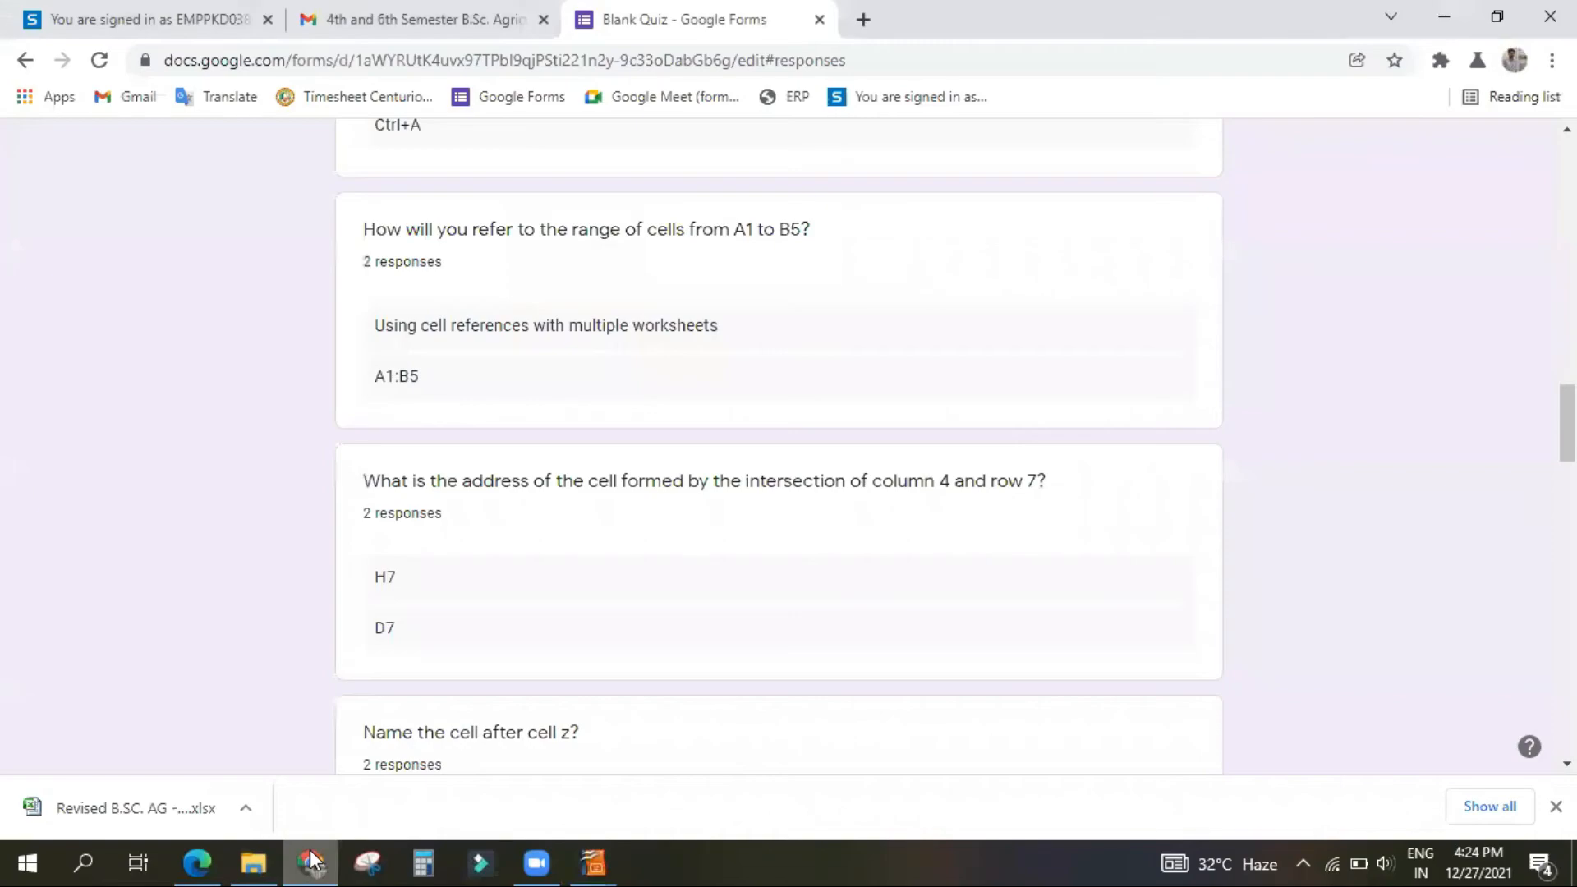
{"action": "left_click", "coordinate": [593, 863]}
{"action": "left_click", "coordinate": [712, 493]}
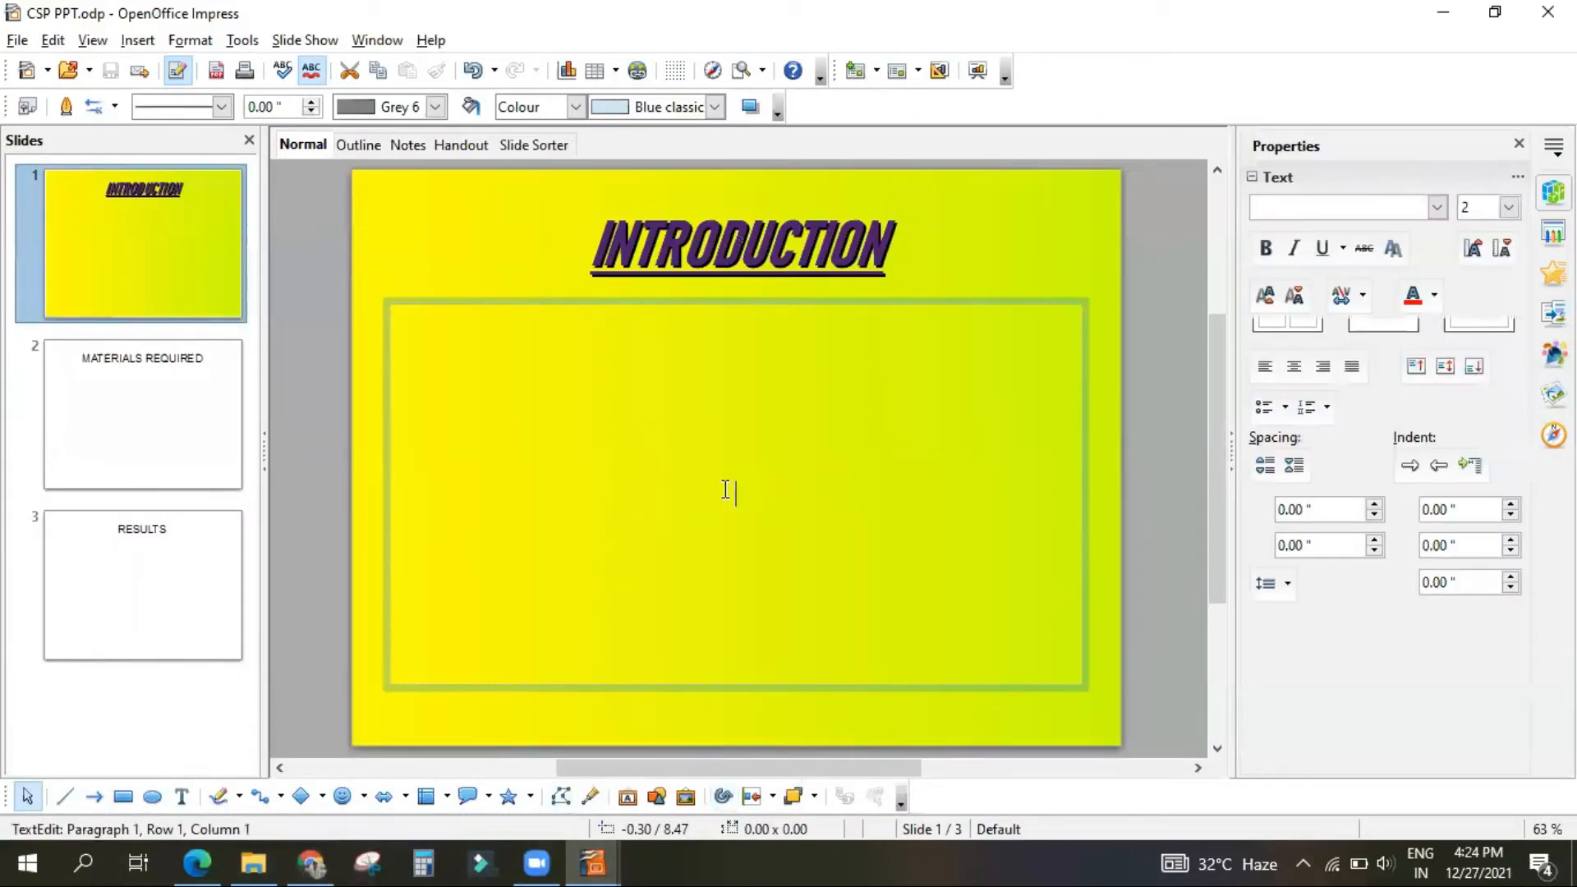
{"action": "type", "text": "fhjghjk"}
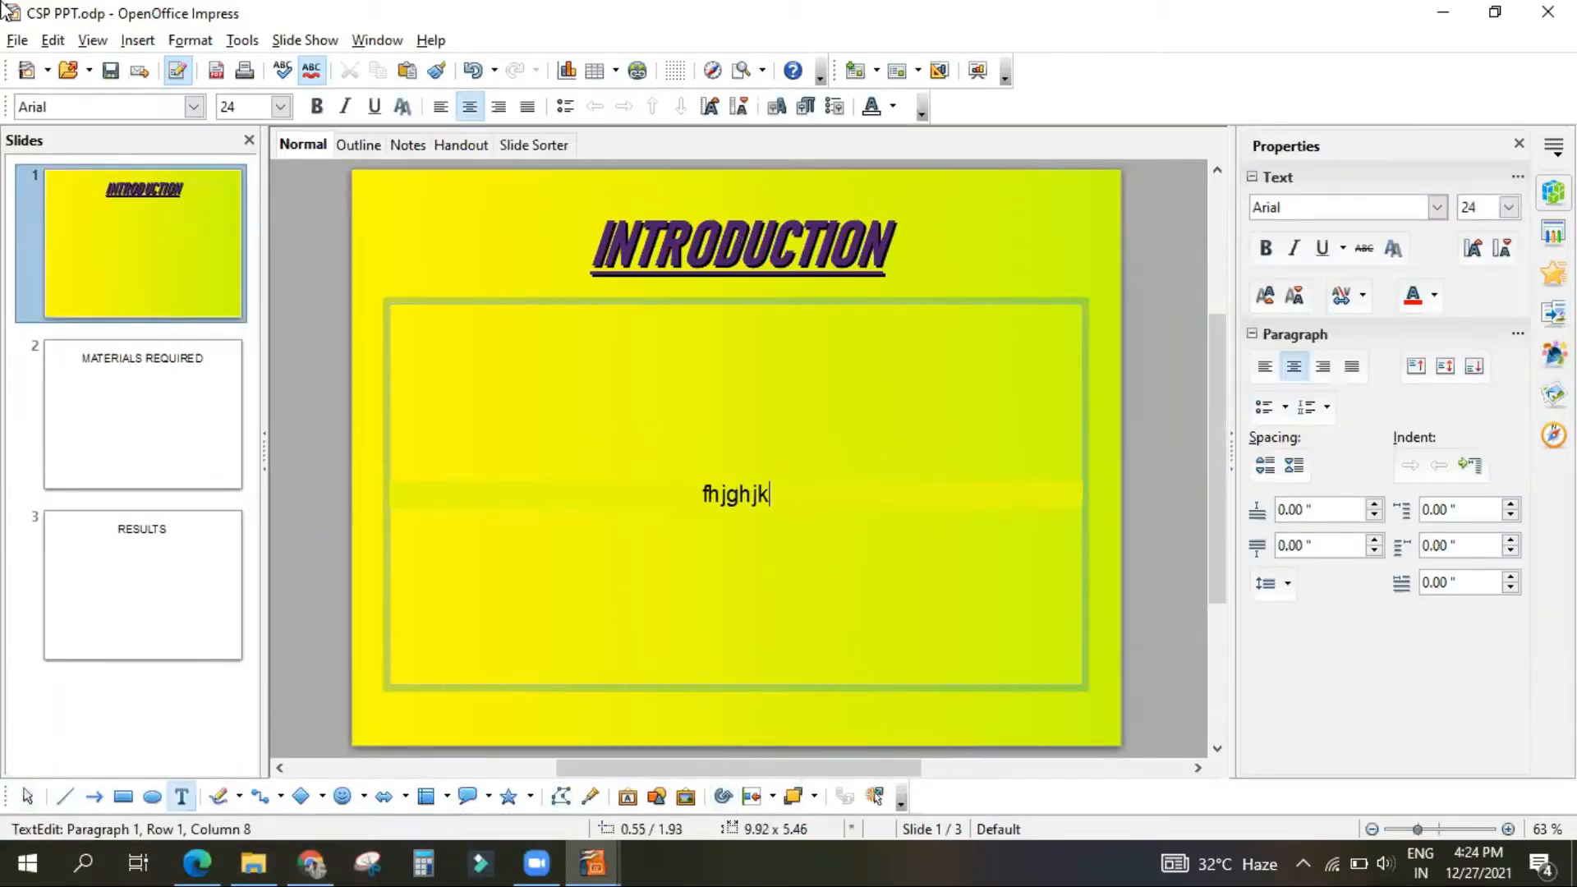
{"action": "left_click", "coordinate": [16, 41]}
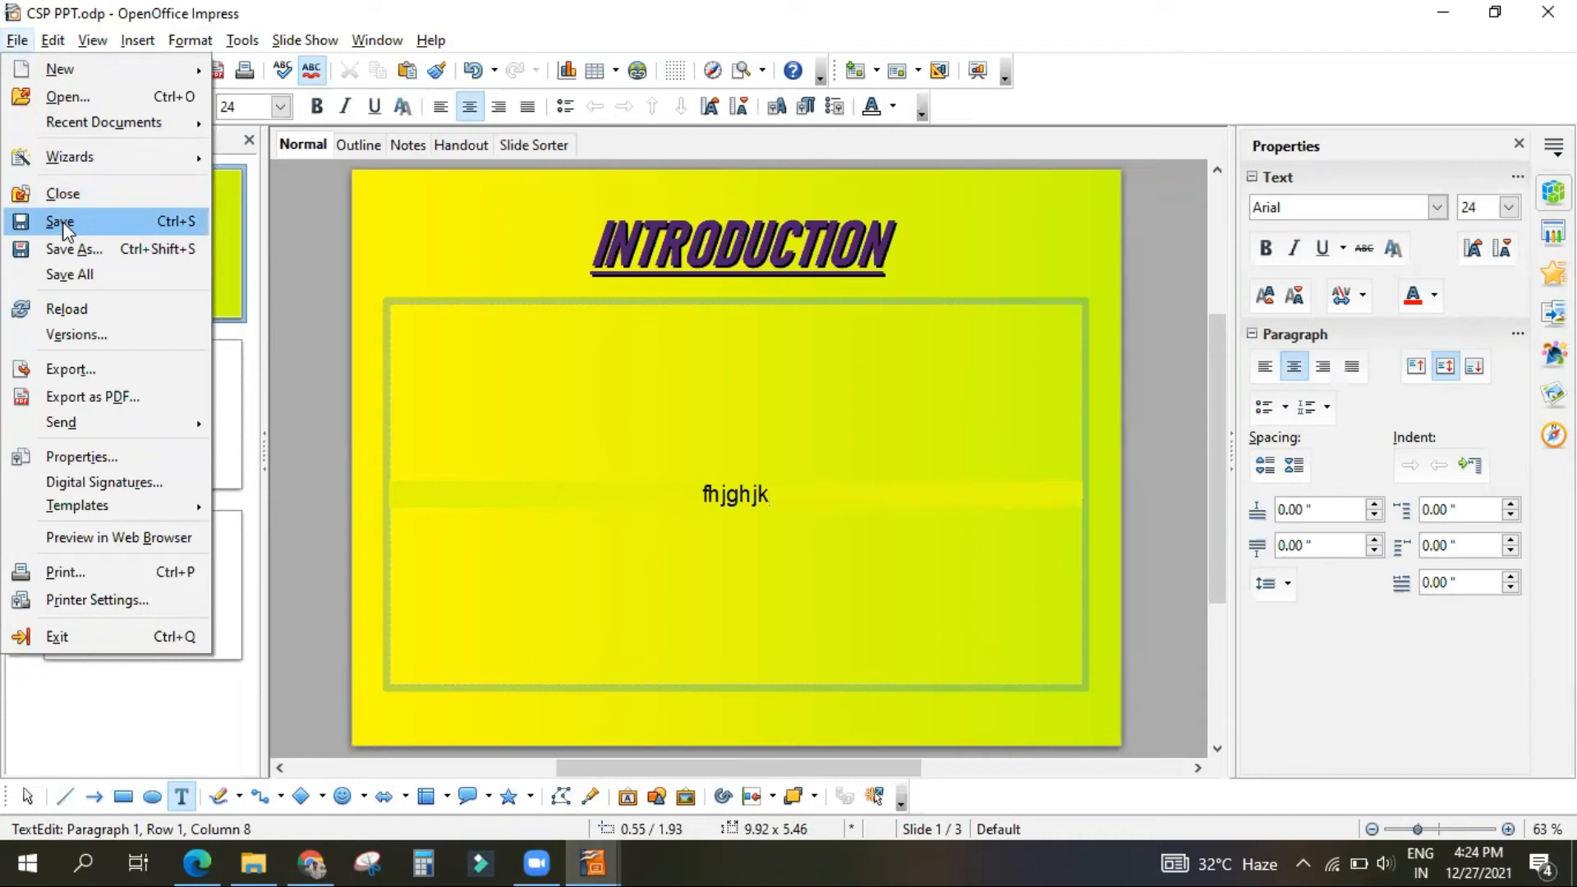
Step: Switch to the untitled presentation and close it
{"action": "left_click", "coordinate": [605, 850]}
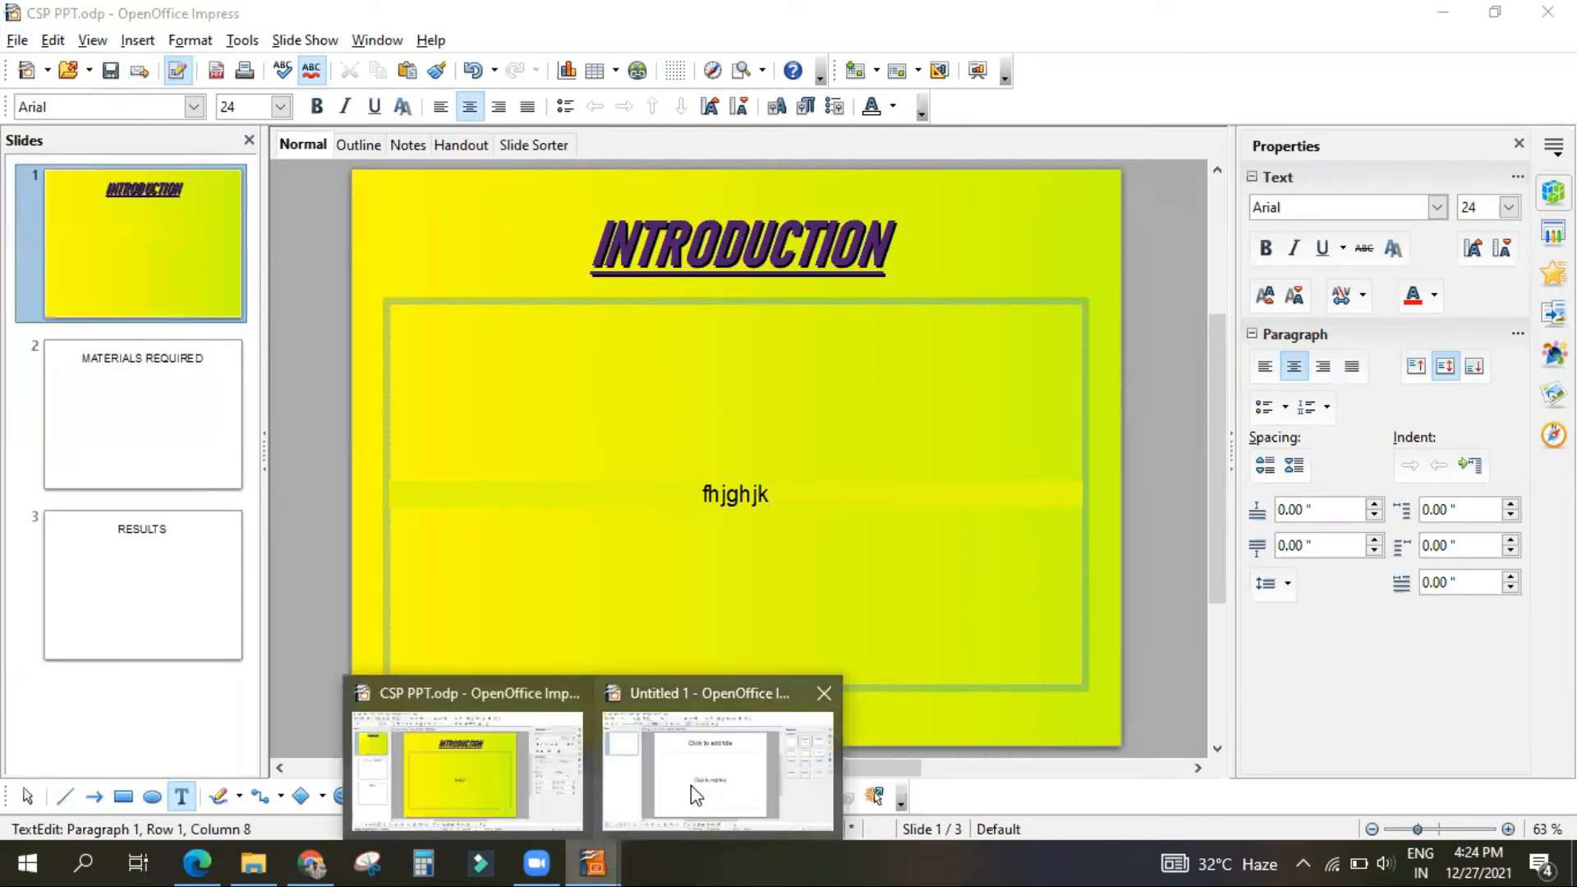
{"action": "left_click", "coordinate": [692, 785]}
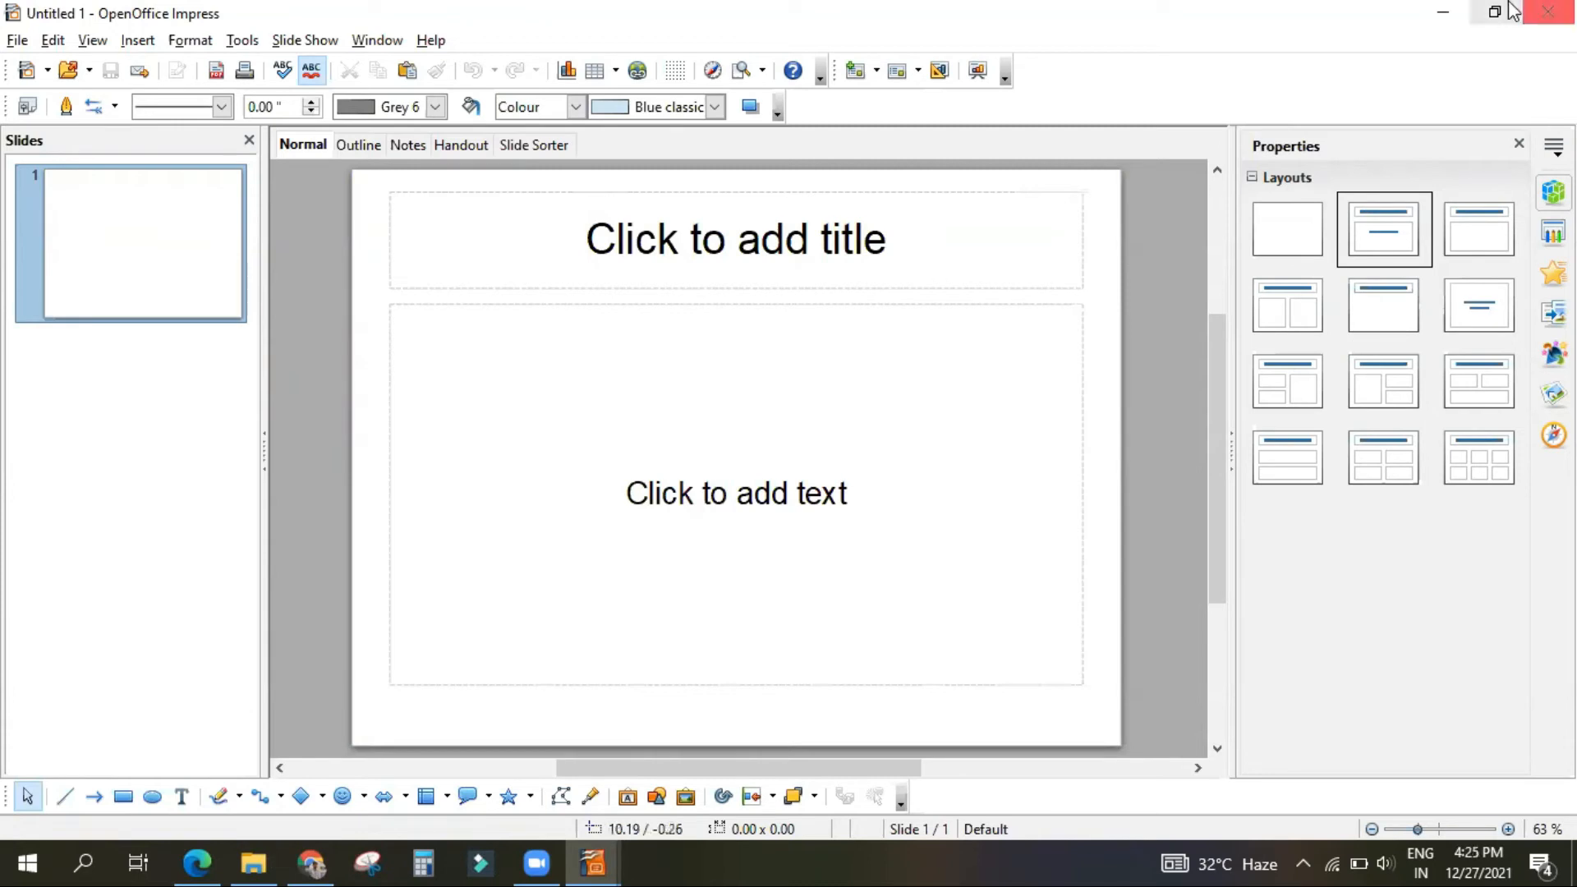
{"action": "left_click", "coordinate": [1548, 12]}
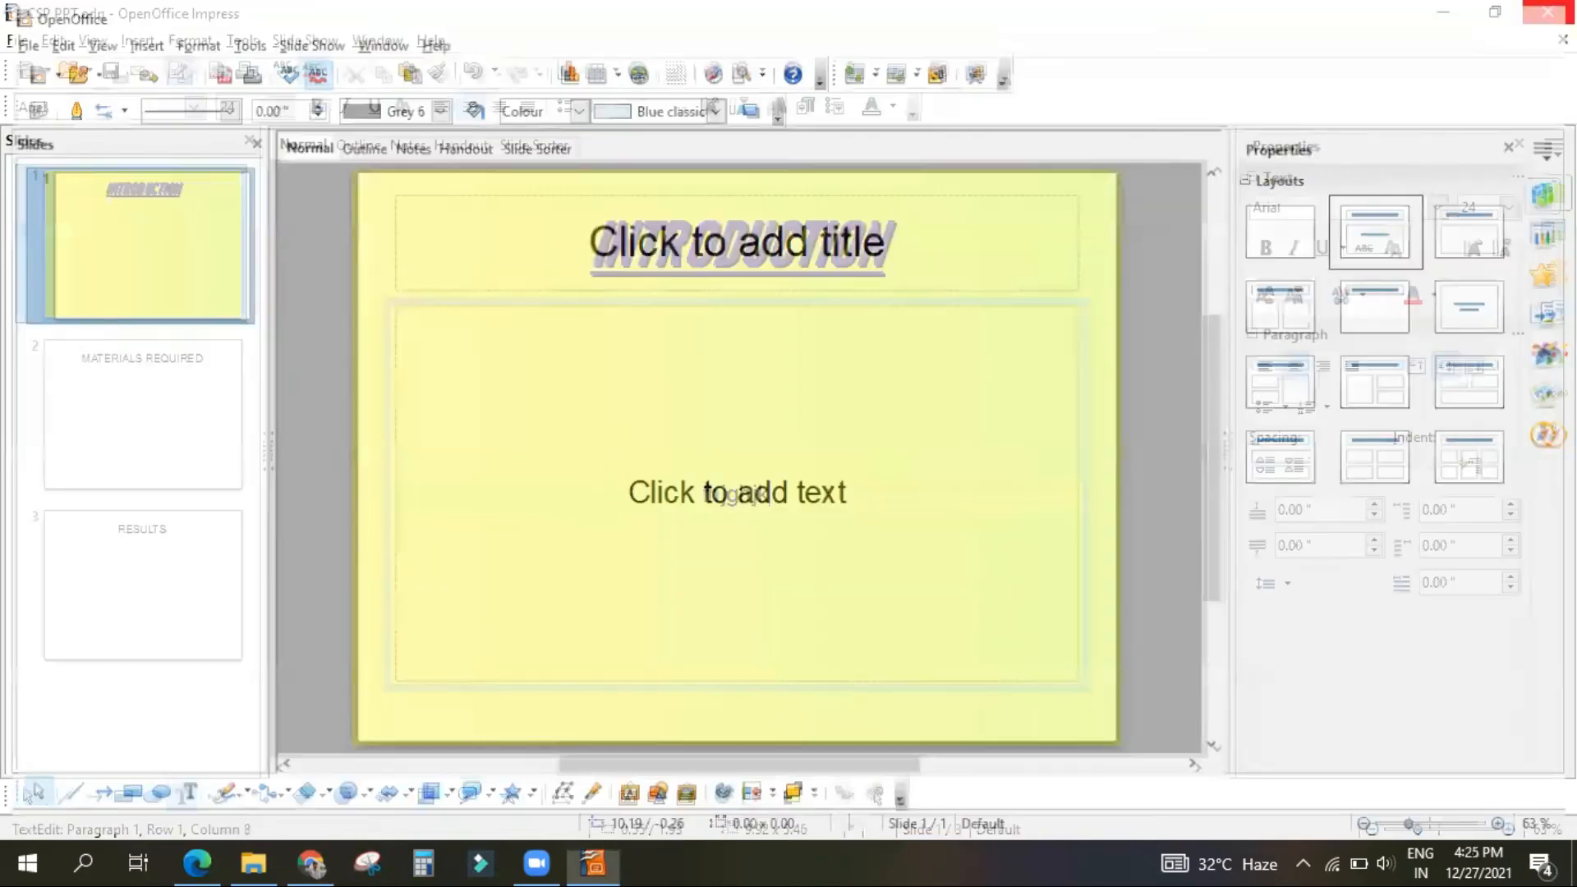
Step: Switch to the study PDF in Microsoft Edge and read the sections on saving, closing and exiting a presentation
{"action": "left_click", "coordinate": [190, 859]}
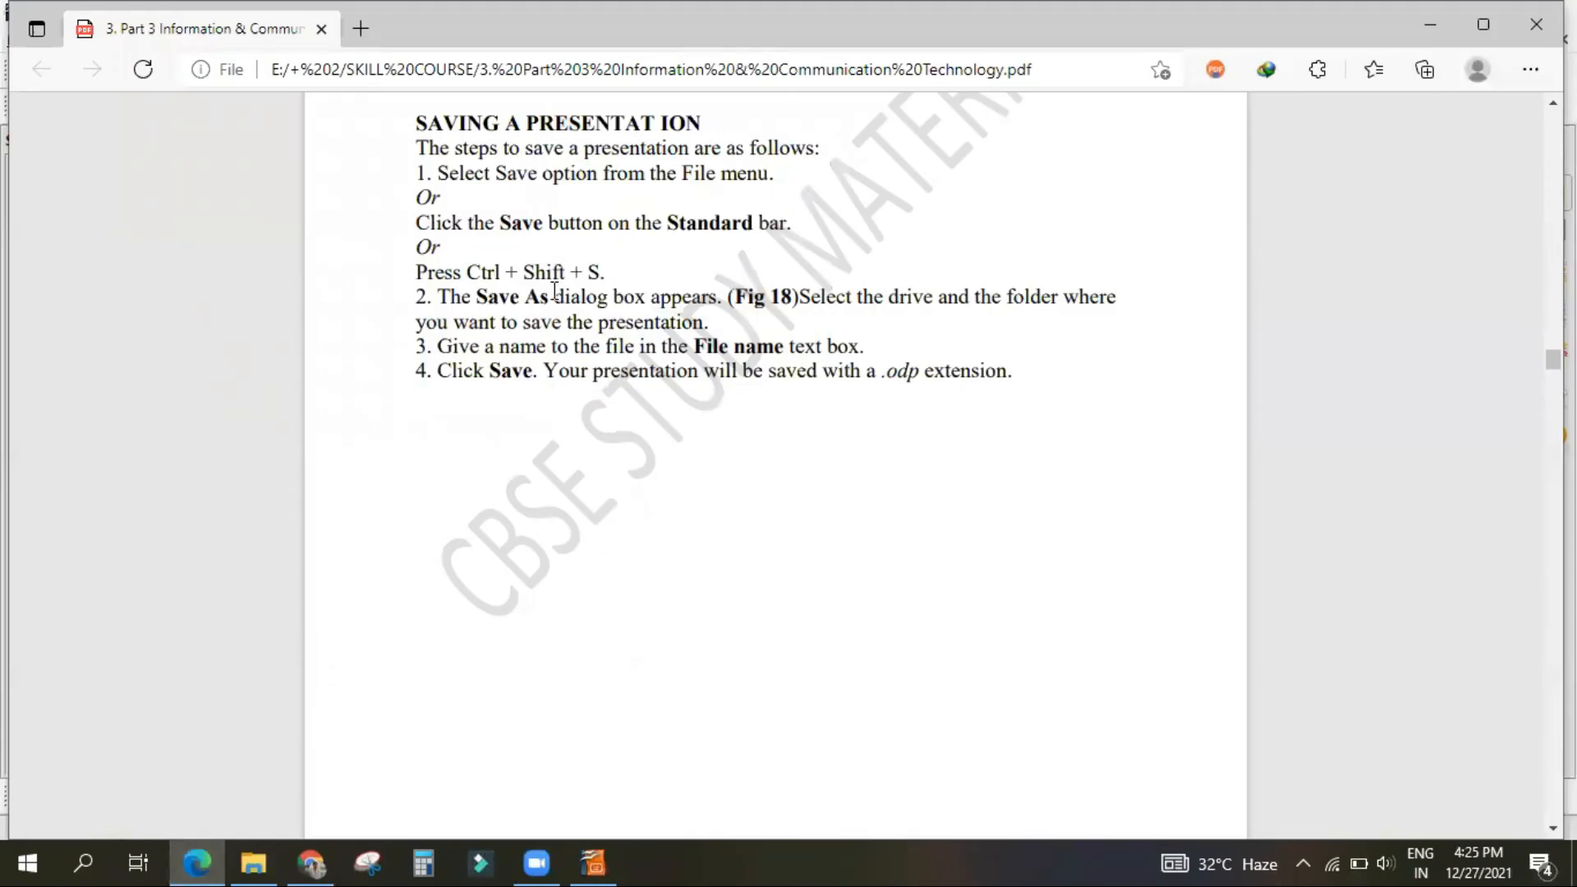
{"action": "scroll", "coordinate": [564, 345], "scroll_direction": "down", "scroll_amount": 10}
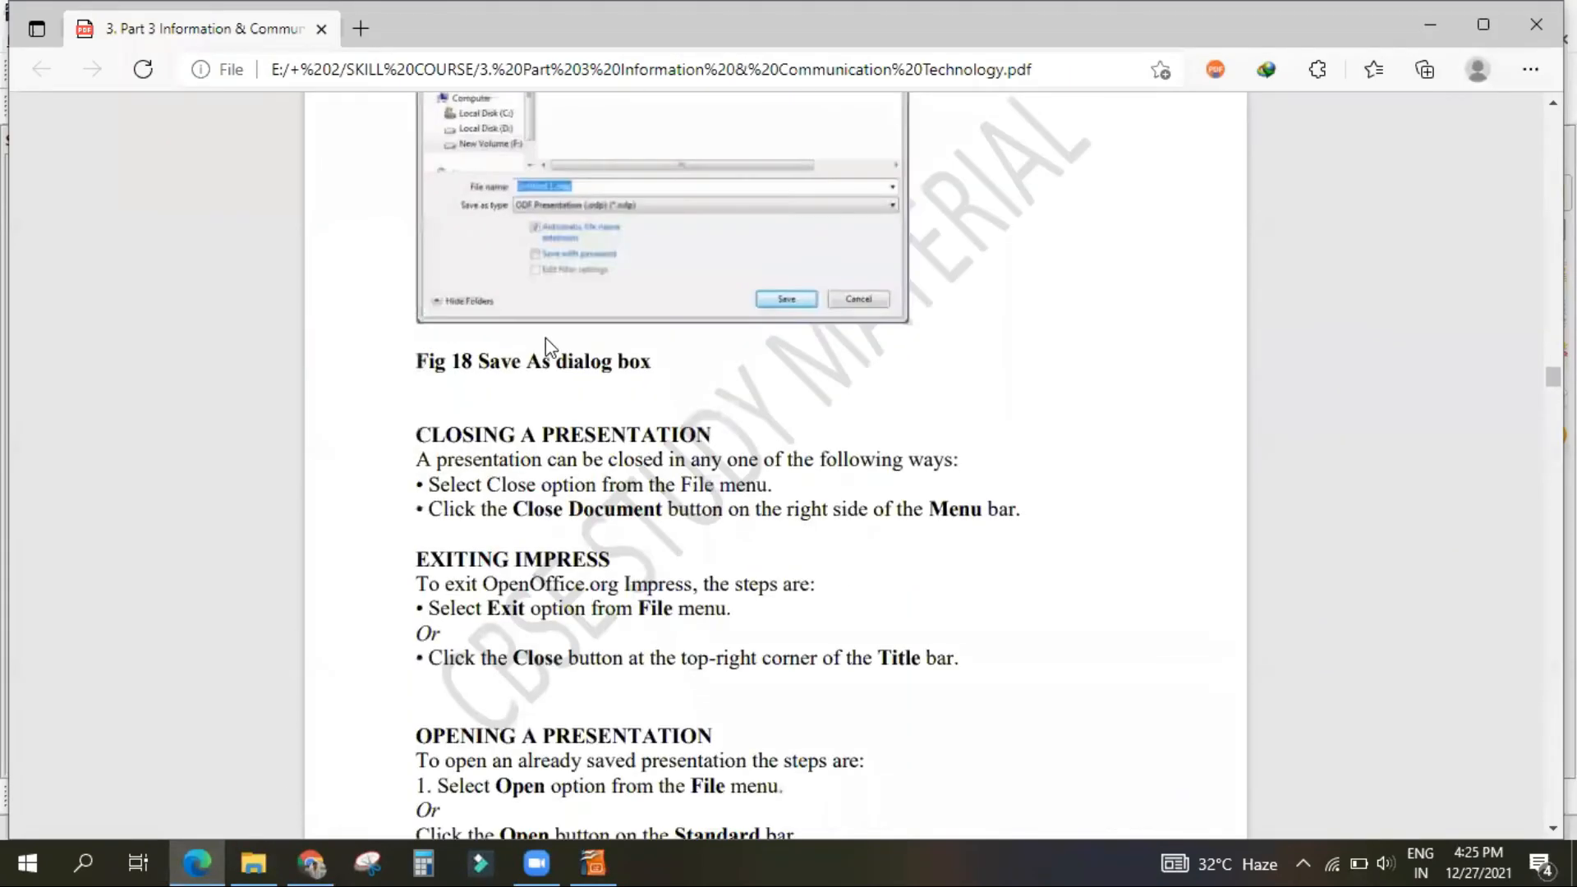
{"action": "scroll", "coordinate": [552, 345], "scroll_direction": "up", "scroll_amount": 2}
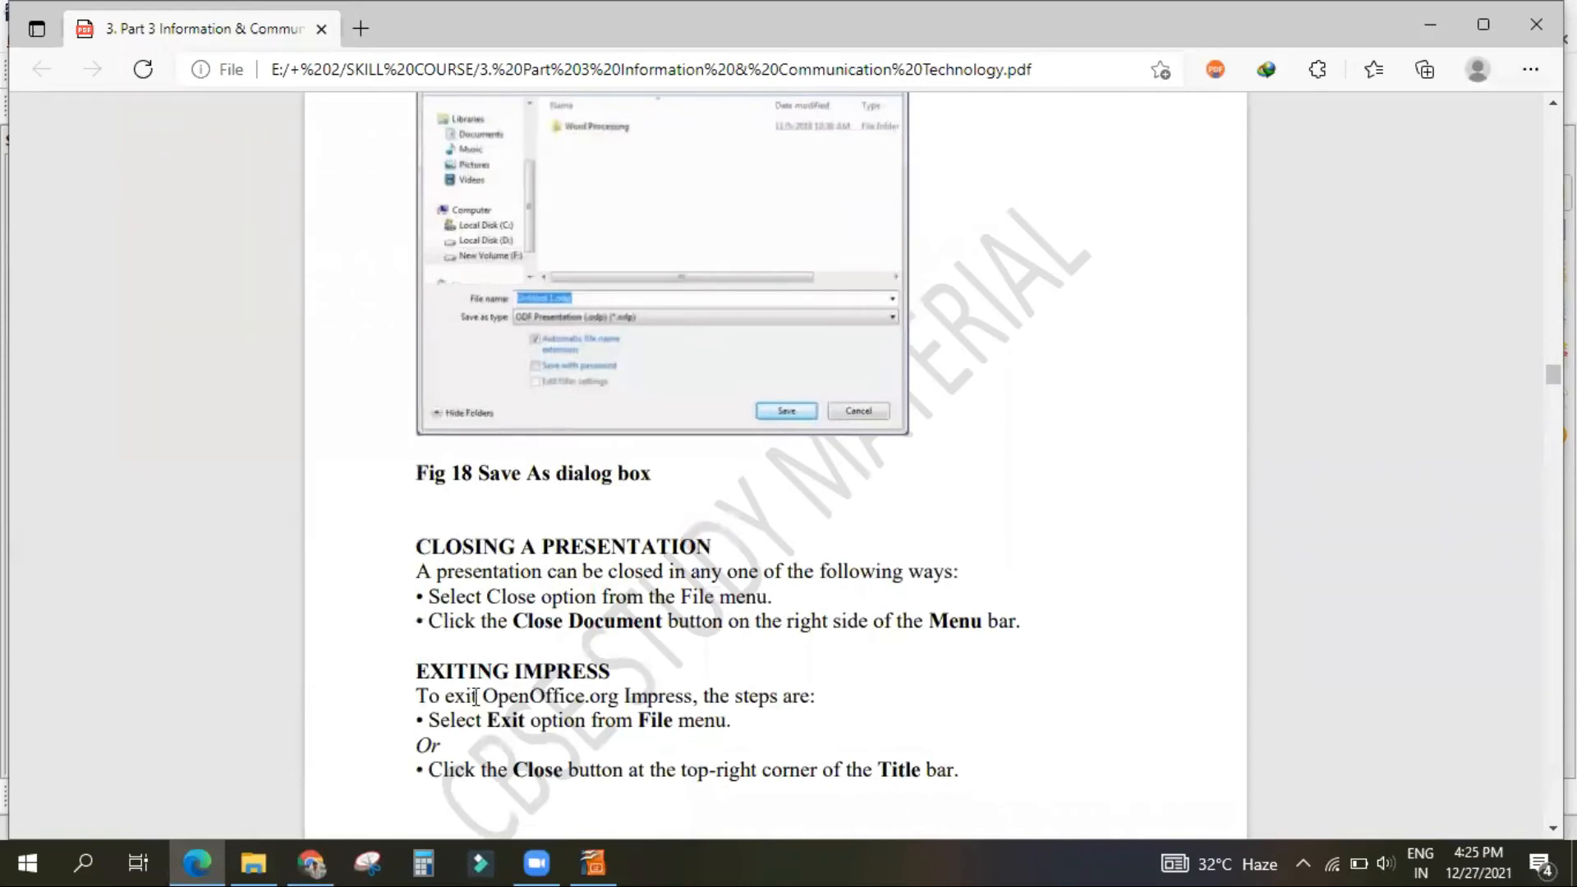
Step: Return to Impress and try saving CSP PPT.odp with the password option on, declining to replace the file and cancelling Save As
{"action": "left_click", "coordinate": [593, 863]}
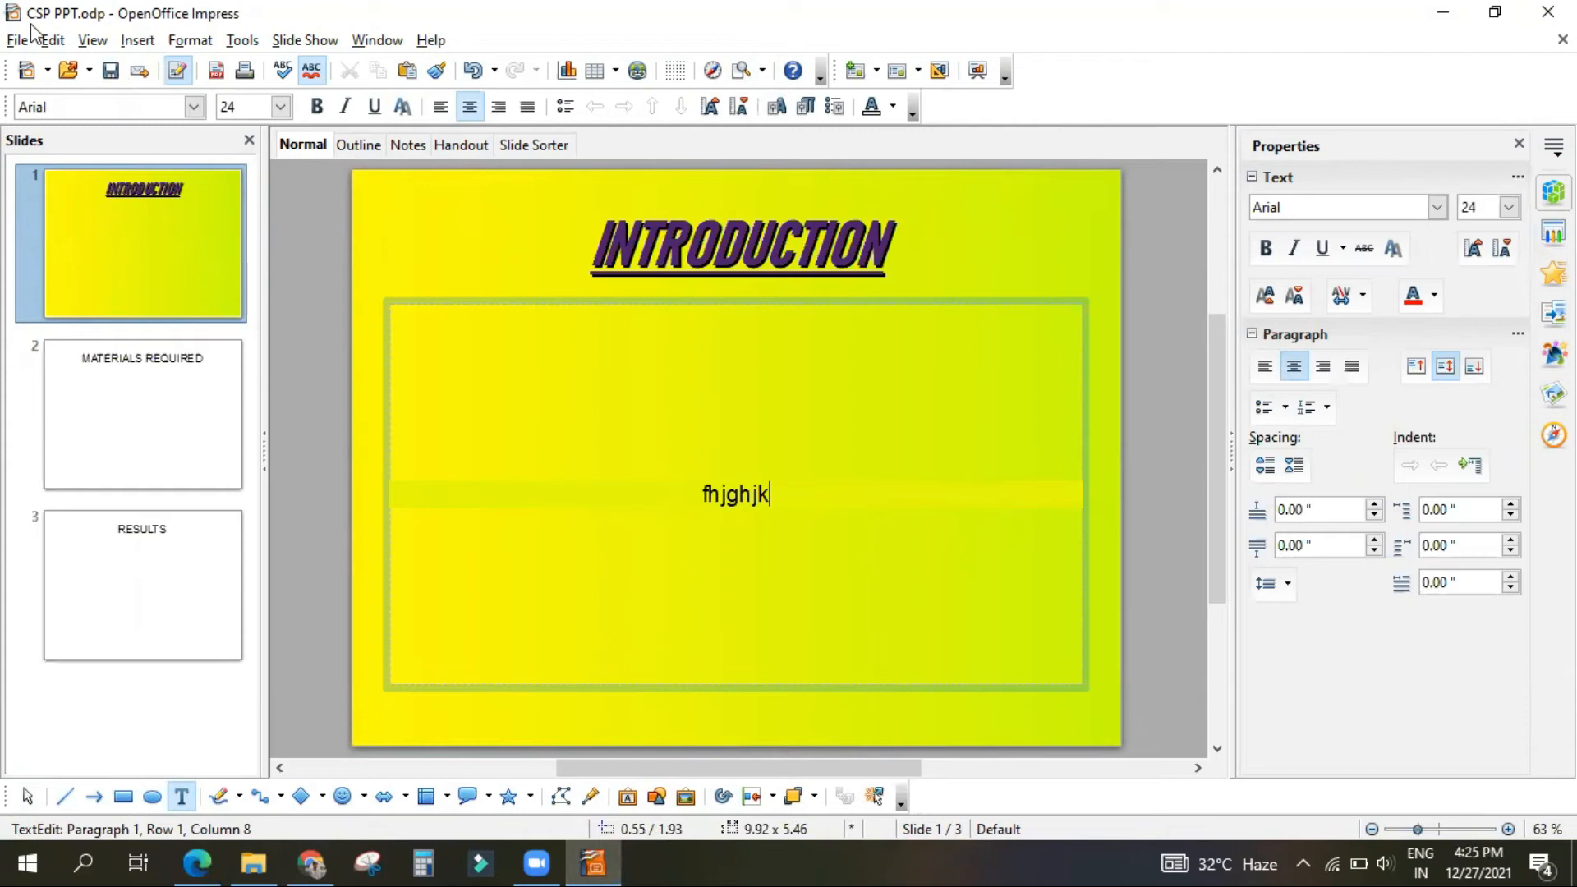
{"action": "key", "text": "ctrl+shift+s"}
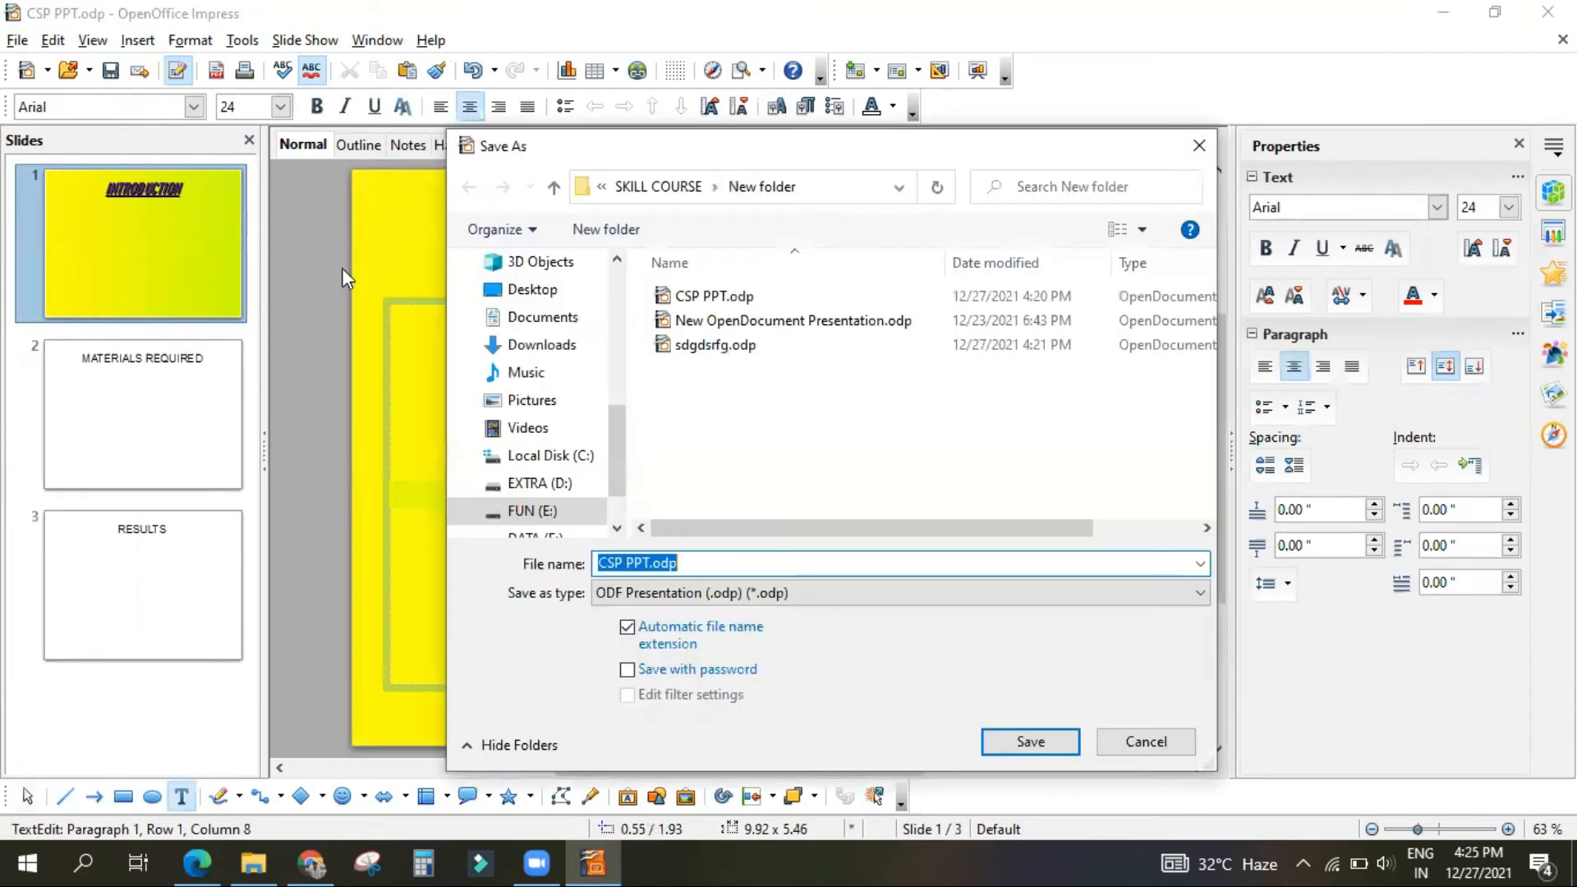
{"action": "left_click", "coordinate": [629, 670]}
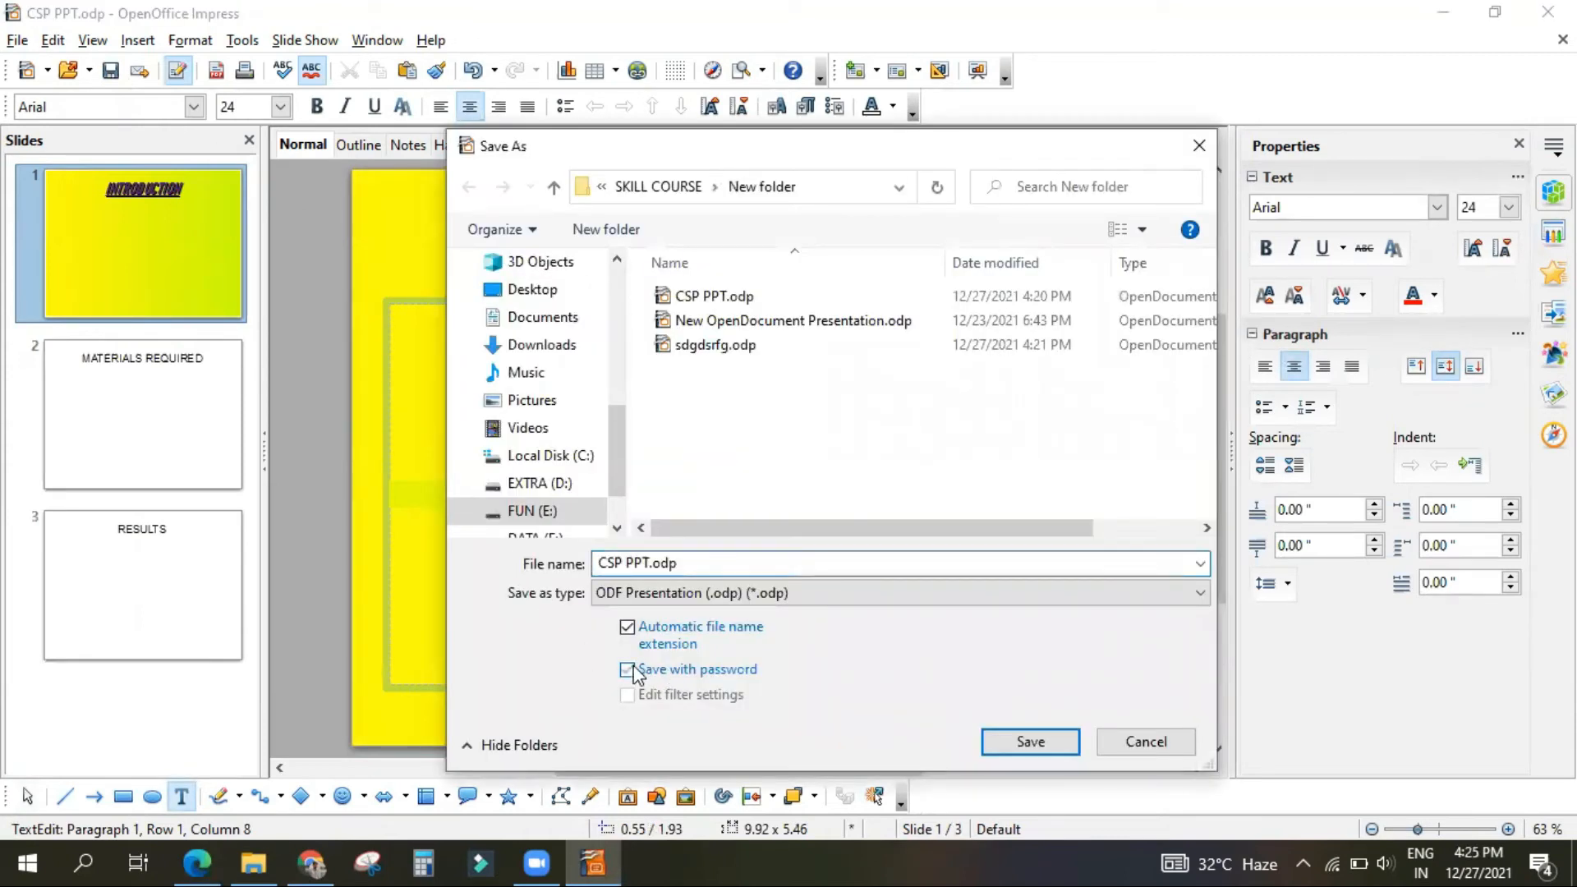
{"action": "left_click", "coordinate": [1025, 741]}
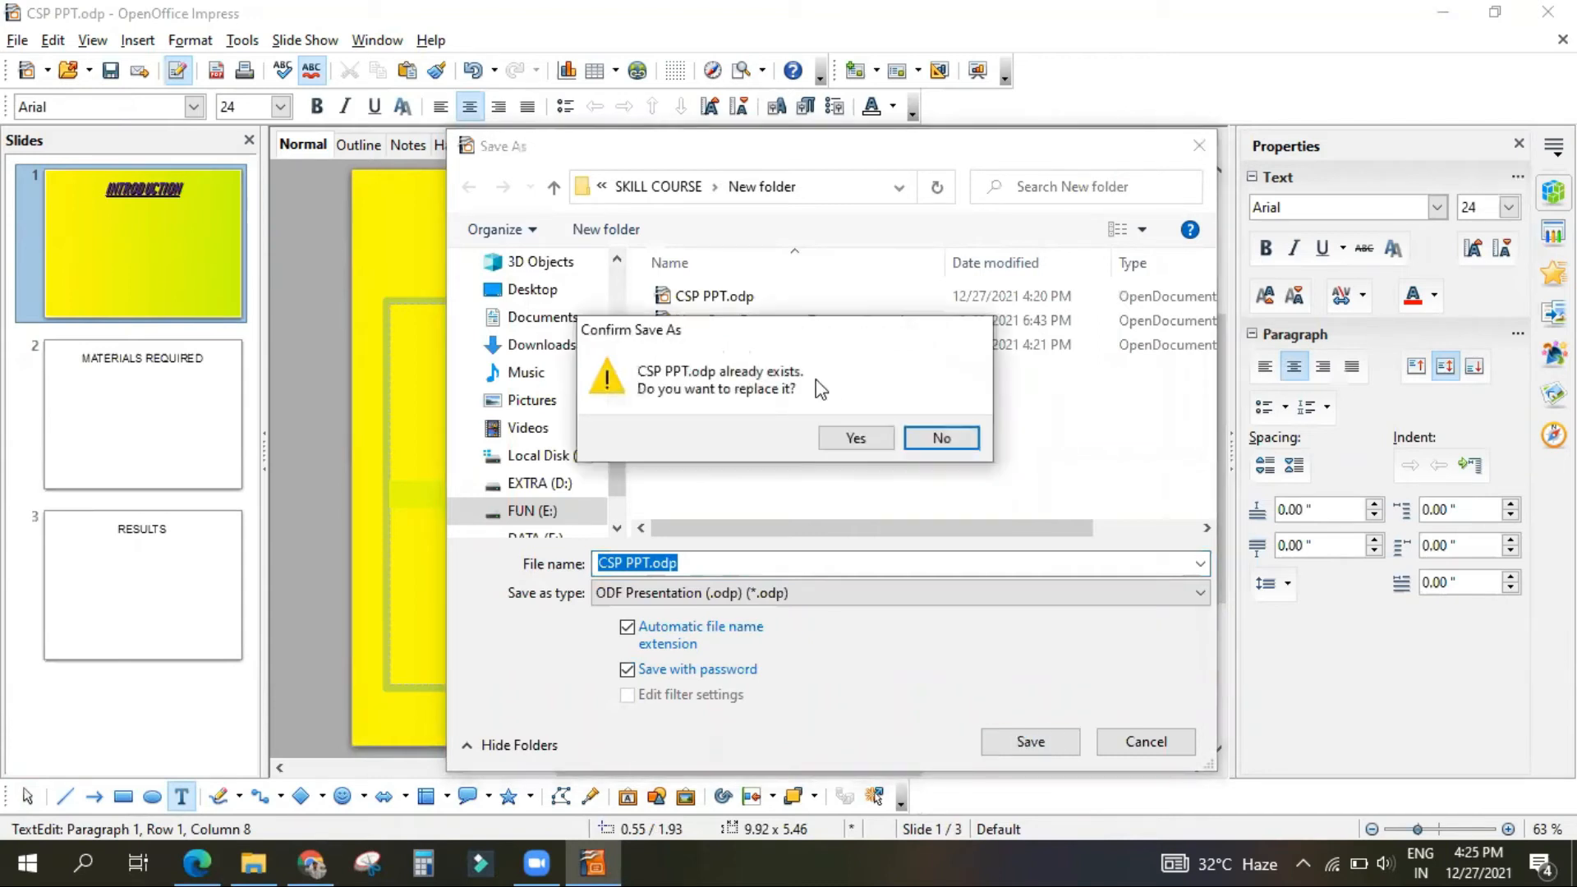
{"action": "left_click", "coordinate": [934, 436]}
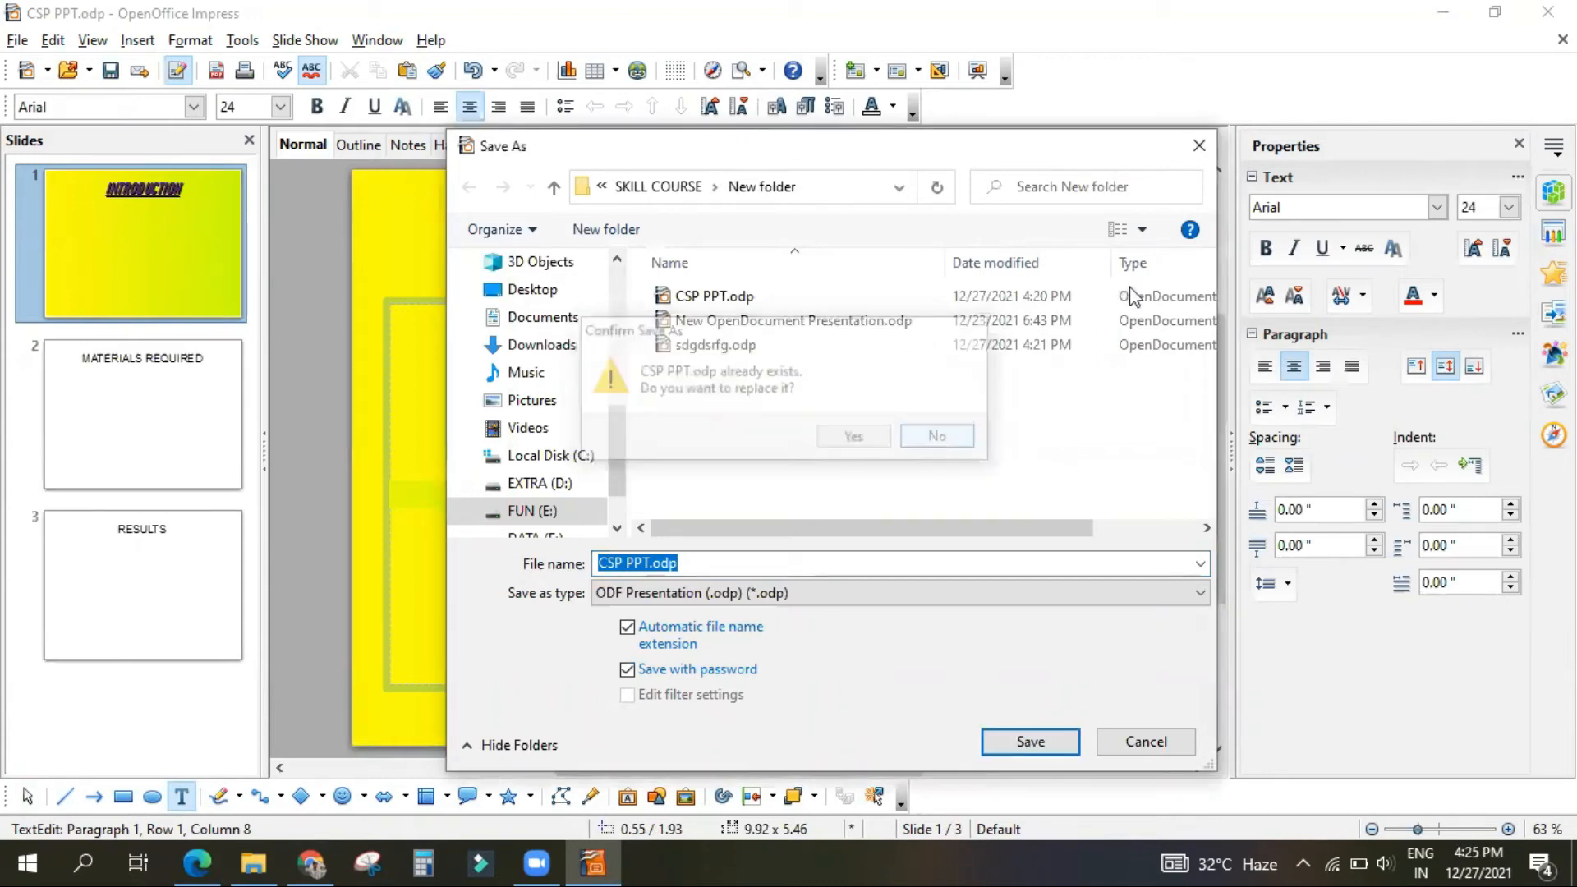
{"action": "left_click", "coordinate": [1199, 150]}
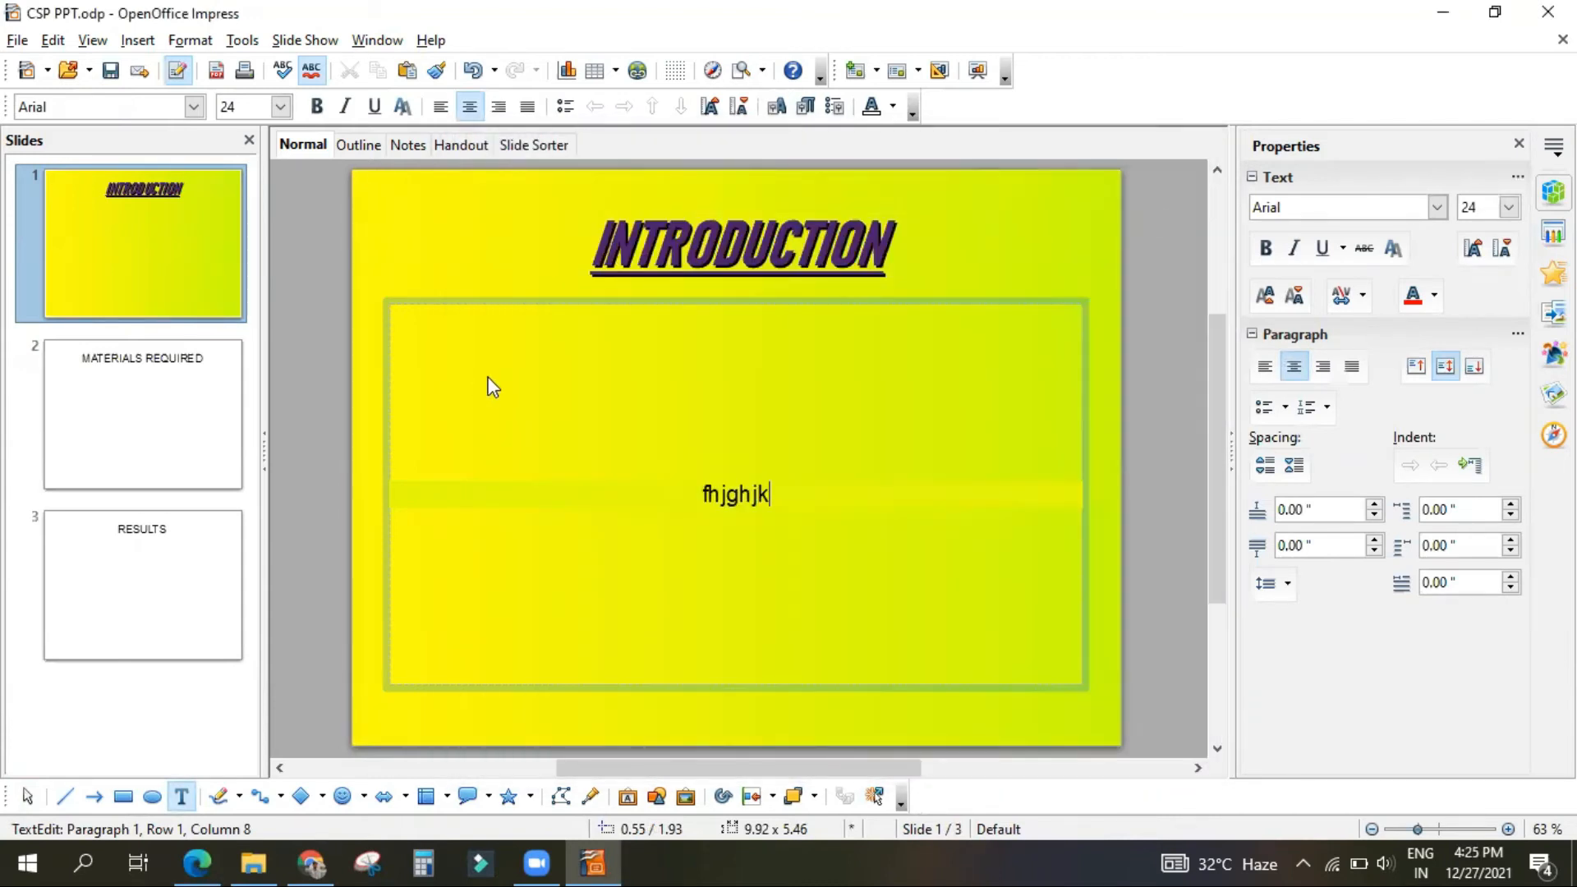
Step: Review the PDF's instructions for closing a presentation and exiting Impress, and return to CSP PPT.odp in Impress
{"action": "left_click", "coordinate": [195, 861]}
{"action": "scroll", "coordinate": [488, 567], "scroll_direction": "down", "scroll_amount": 1}
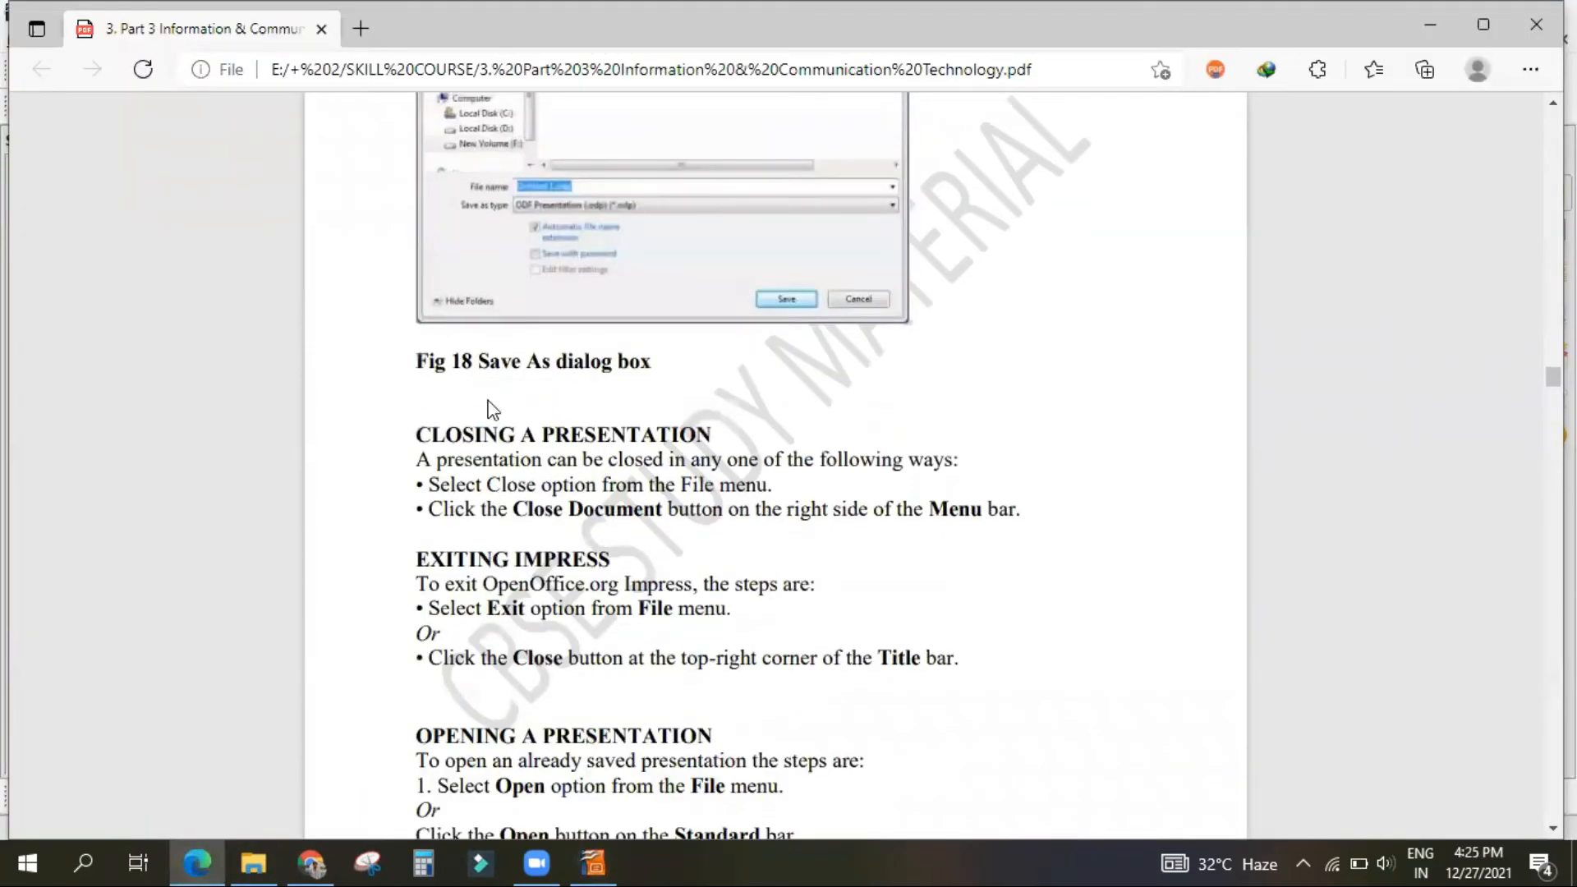
{"action": "left_click", "coordinate": [593, 862]}
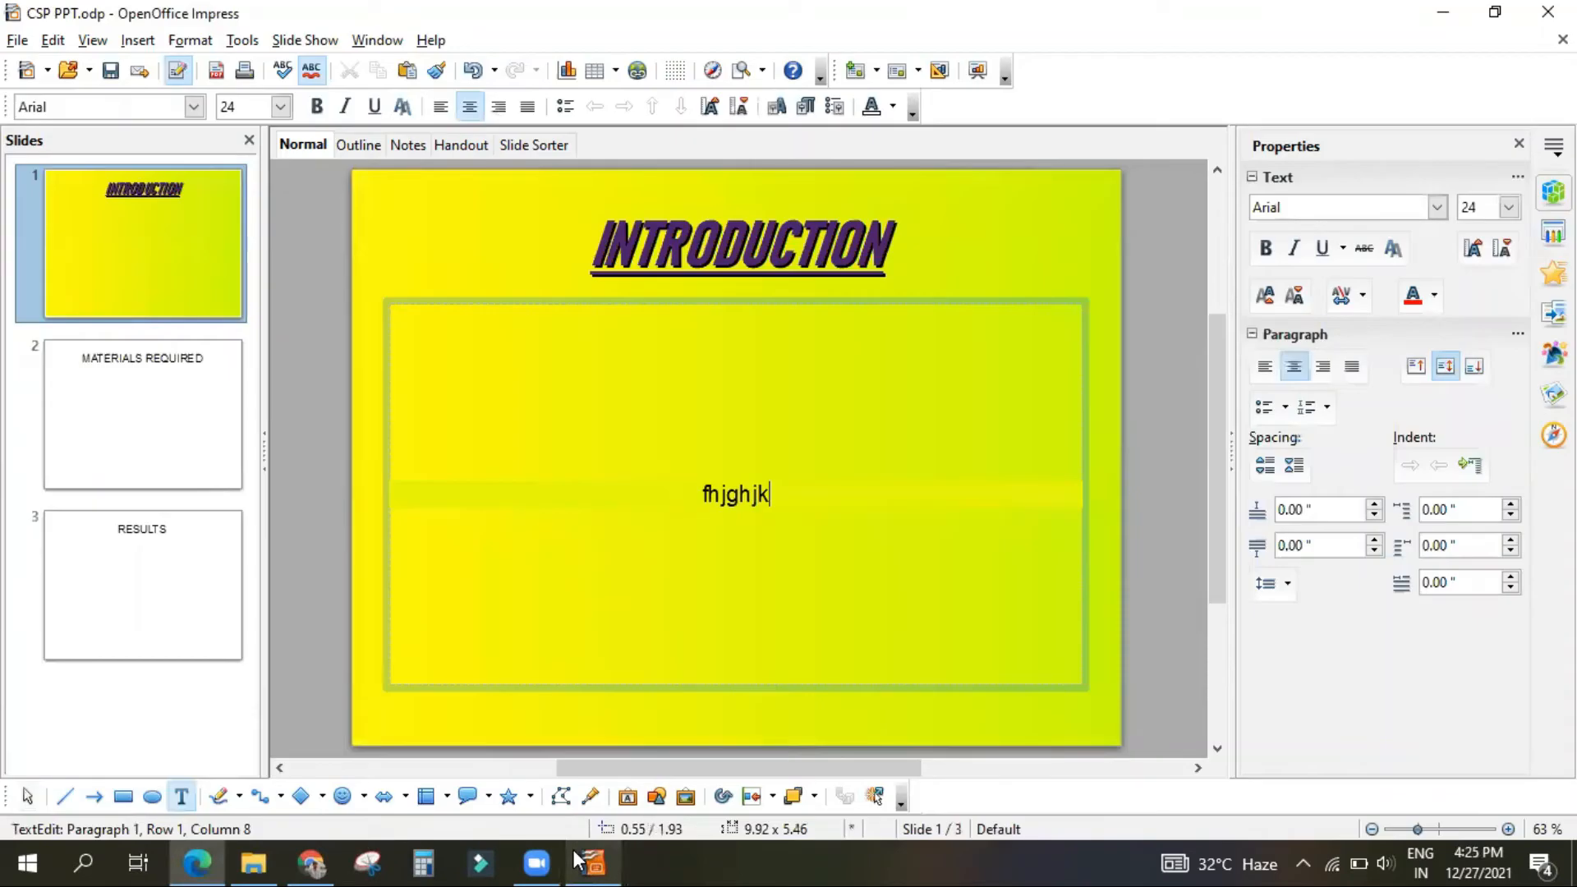
Step: Look over the commands for closing the presentation and exiting Impress without using them
{"action": "left_click", "coordinate": [16, 39]}
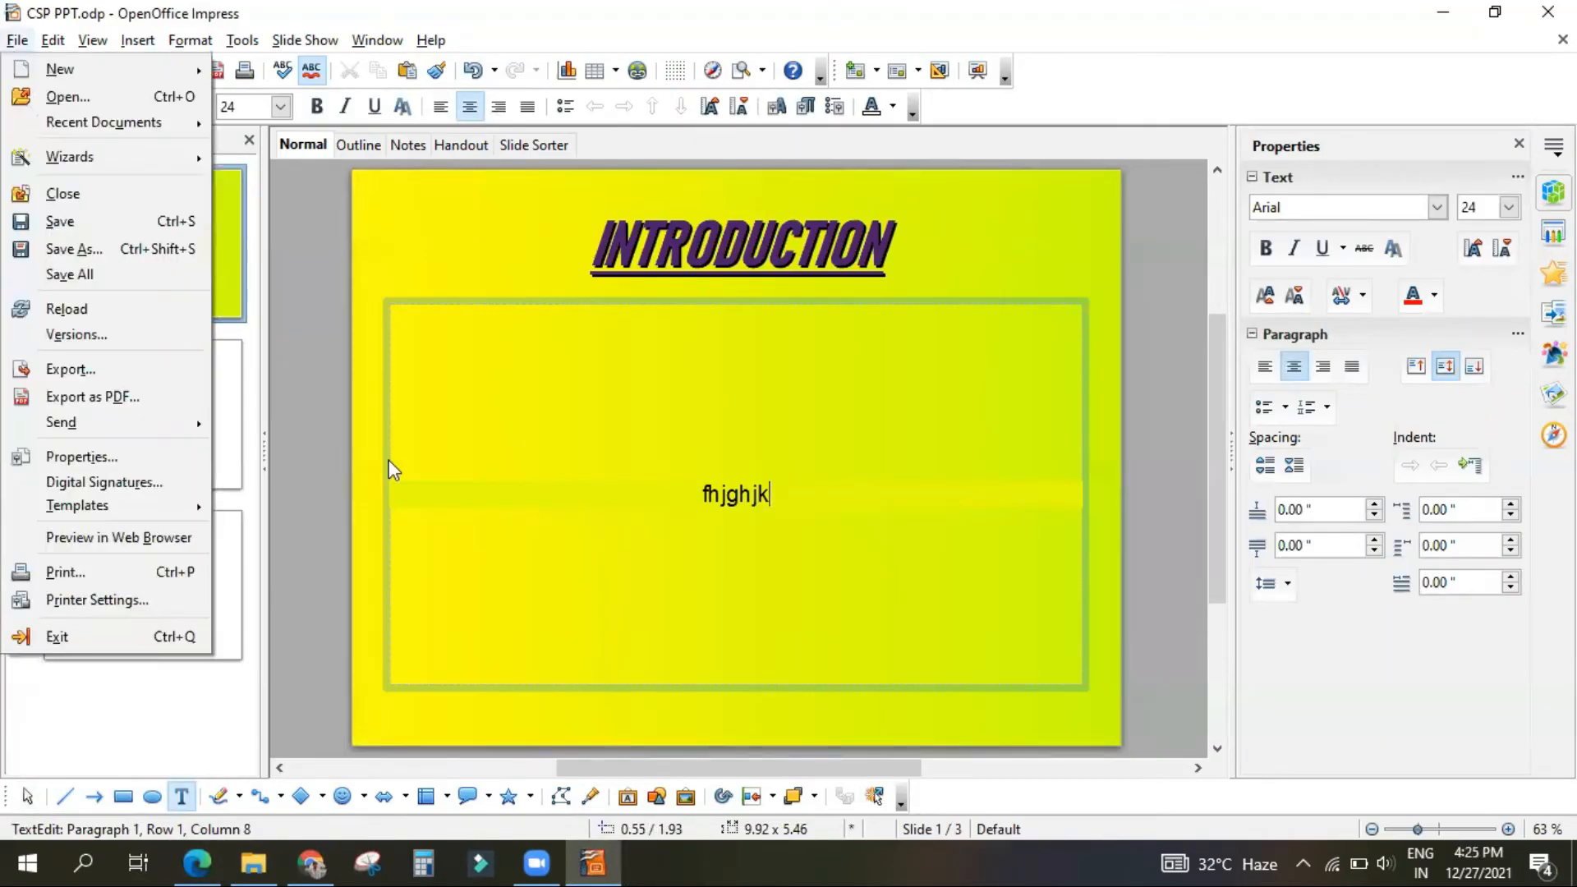
{"action": "left_click", "coordinate": [1426, 34]}
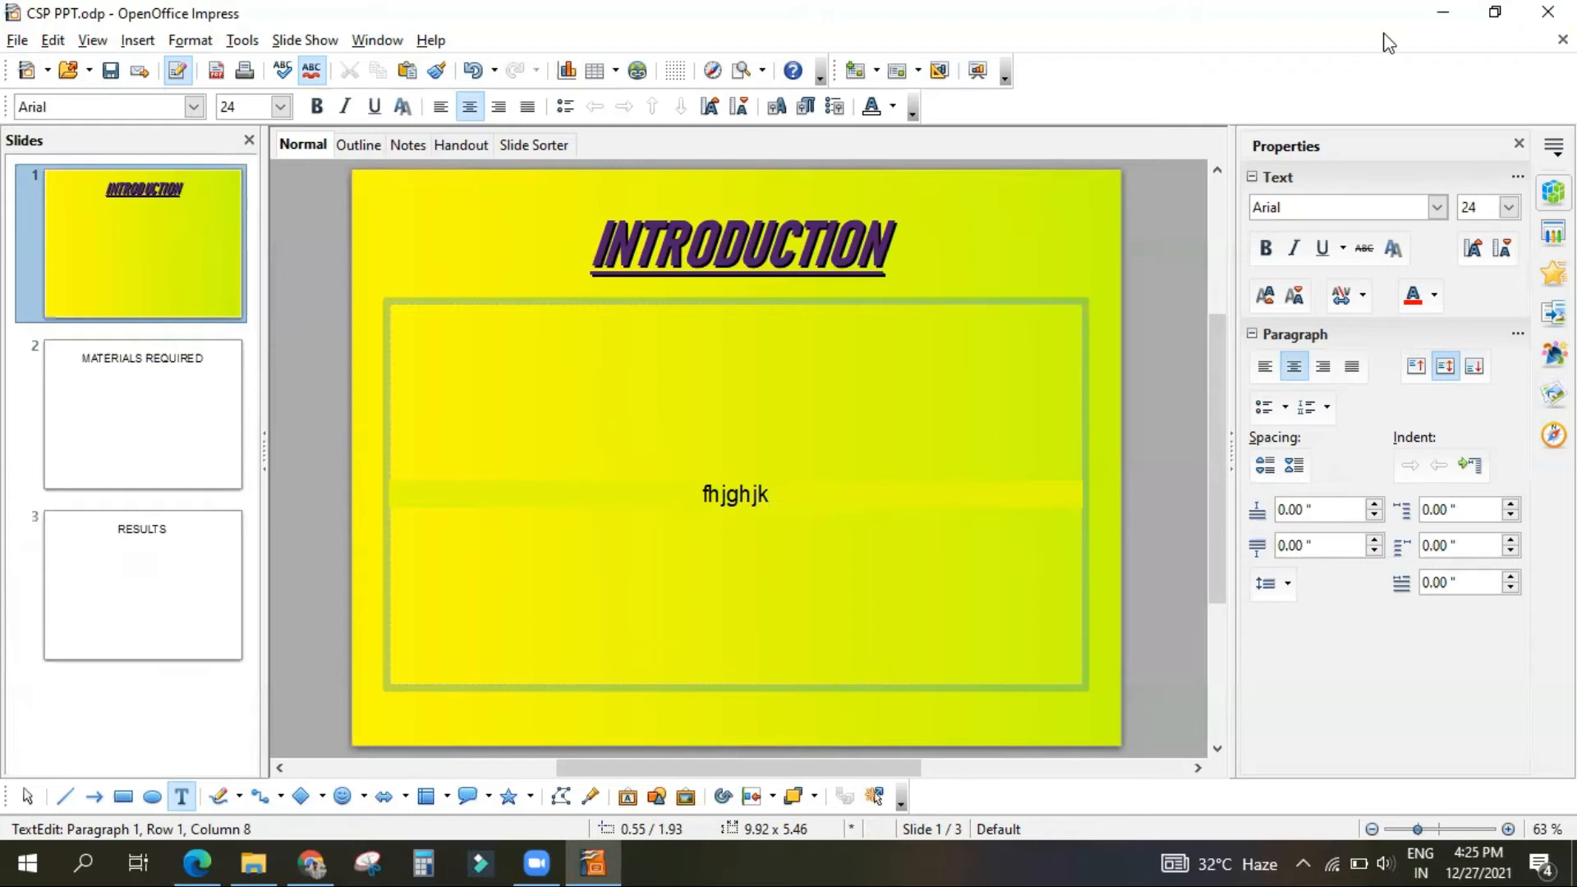
{"action": "left_click", "coordinate": [17, 40]}
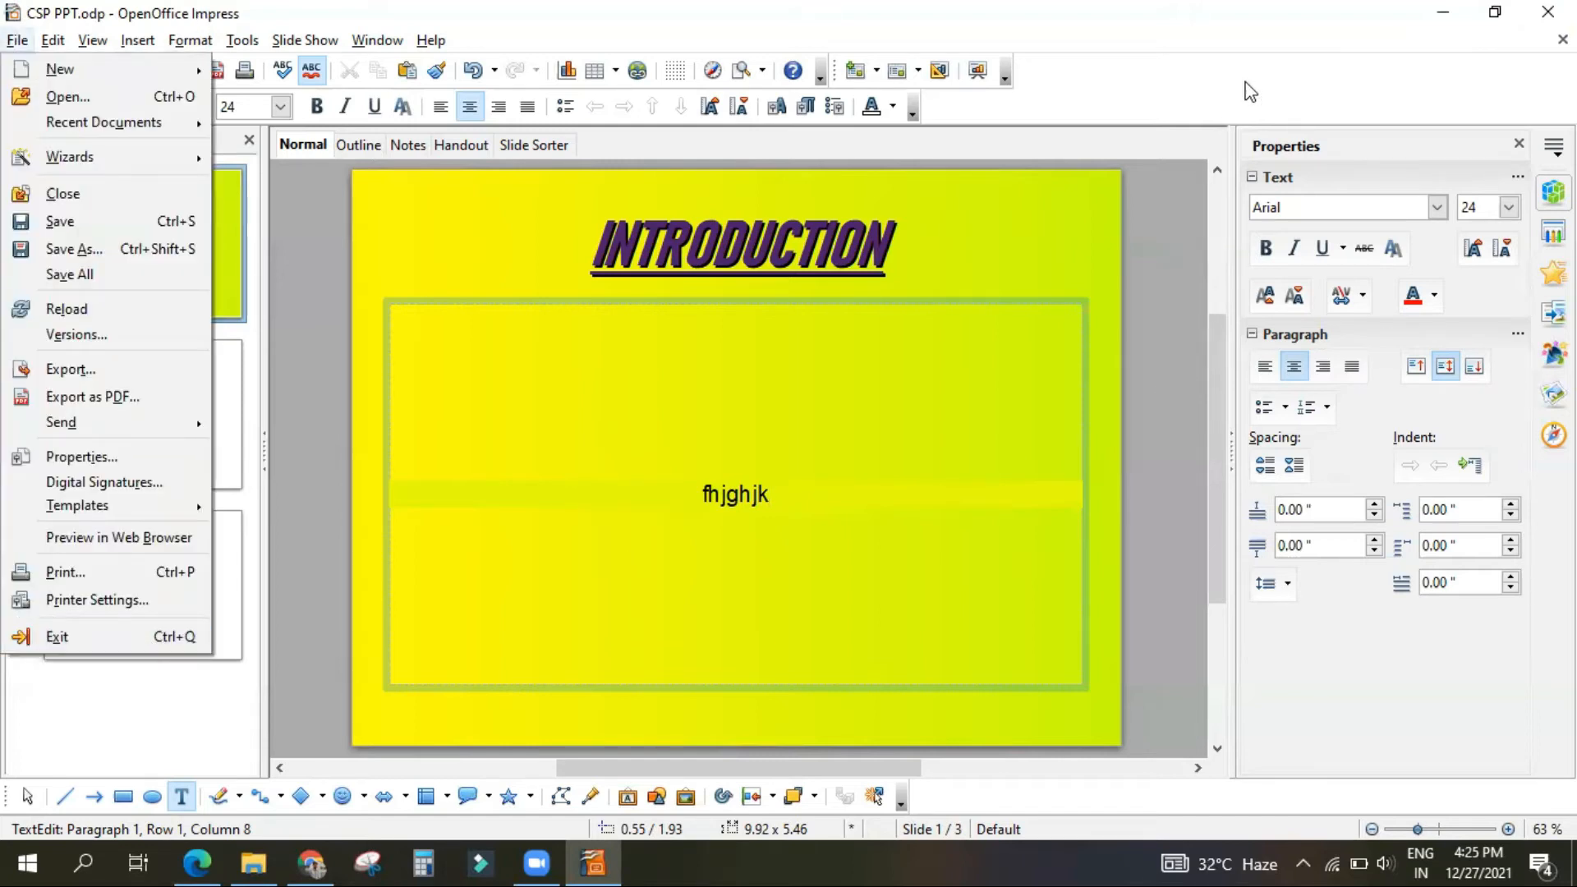
{"action": "left_click", "coordinate": [842, 526]}
Step: Switch to the study PDF in Microsoft Edge and read the section on opening a presentation
{"action": "left_click", "coordinate": [199, 856]}
{"action": "scroll", "coordinate": [719, 616], "scroll_direction": "down", "scroll_amount": 4}
{"action": "scroll", "coordinate": [719, 681], "scroll_direction": "down", "scroll_amount": 2}
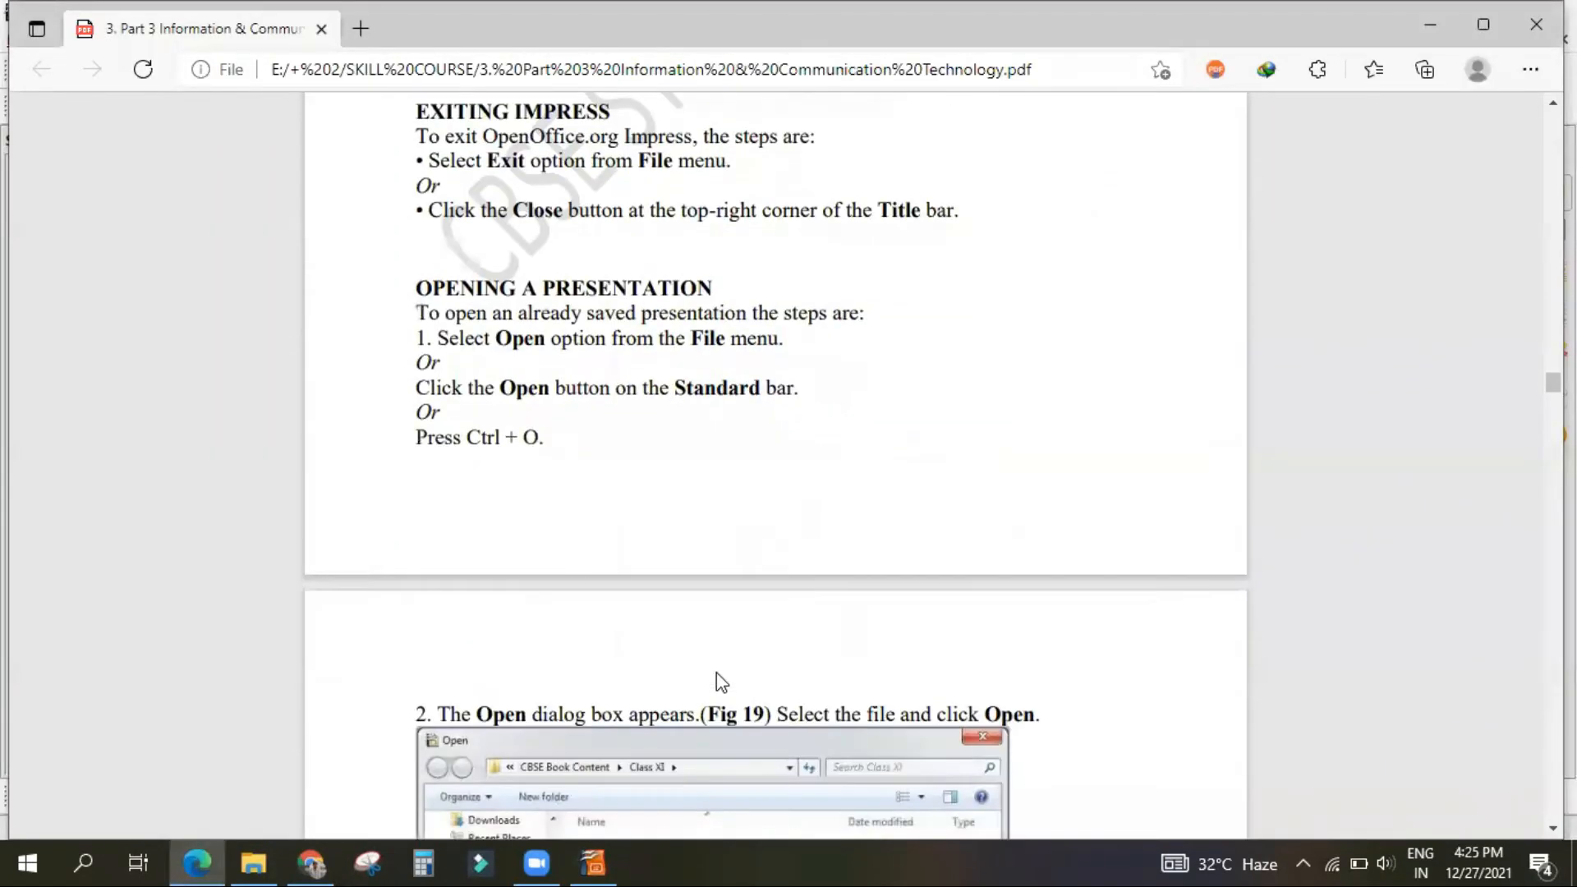
{"action": "scroll", "coordinate": [720, 694], "scroll_direction": "down", "scroll_amount": 4}
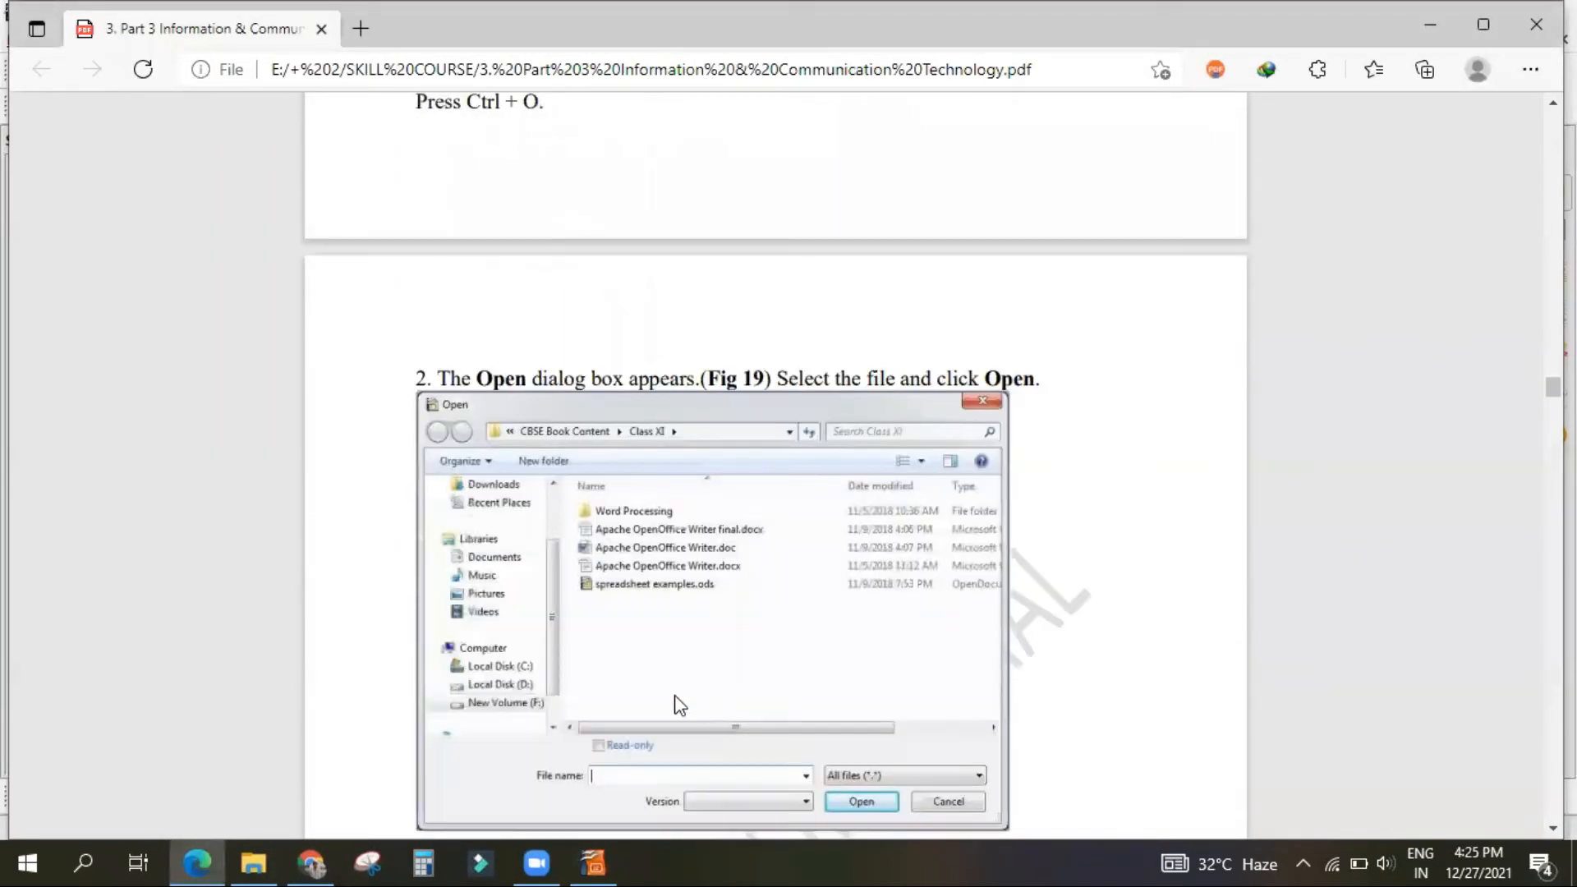
Step: Return to Impress and open CSP PPT.odp from the SKILL COURSE "New folder" directory
{"action": "left_click", "coordinate": [582, 862]}
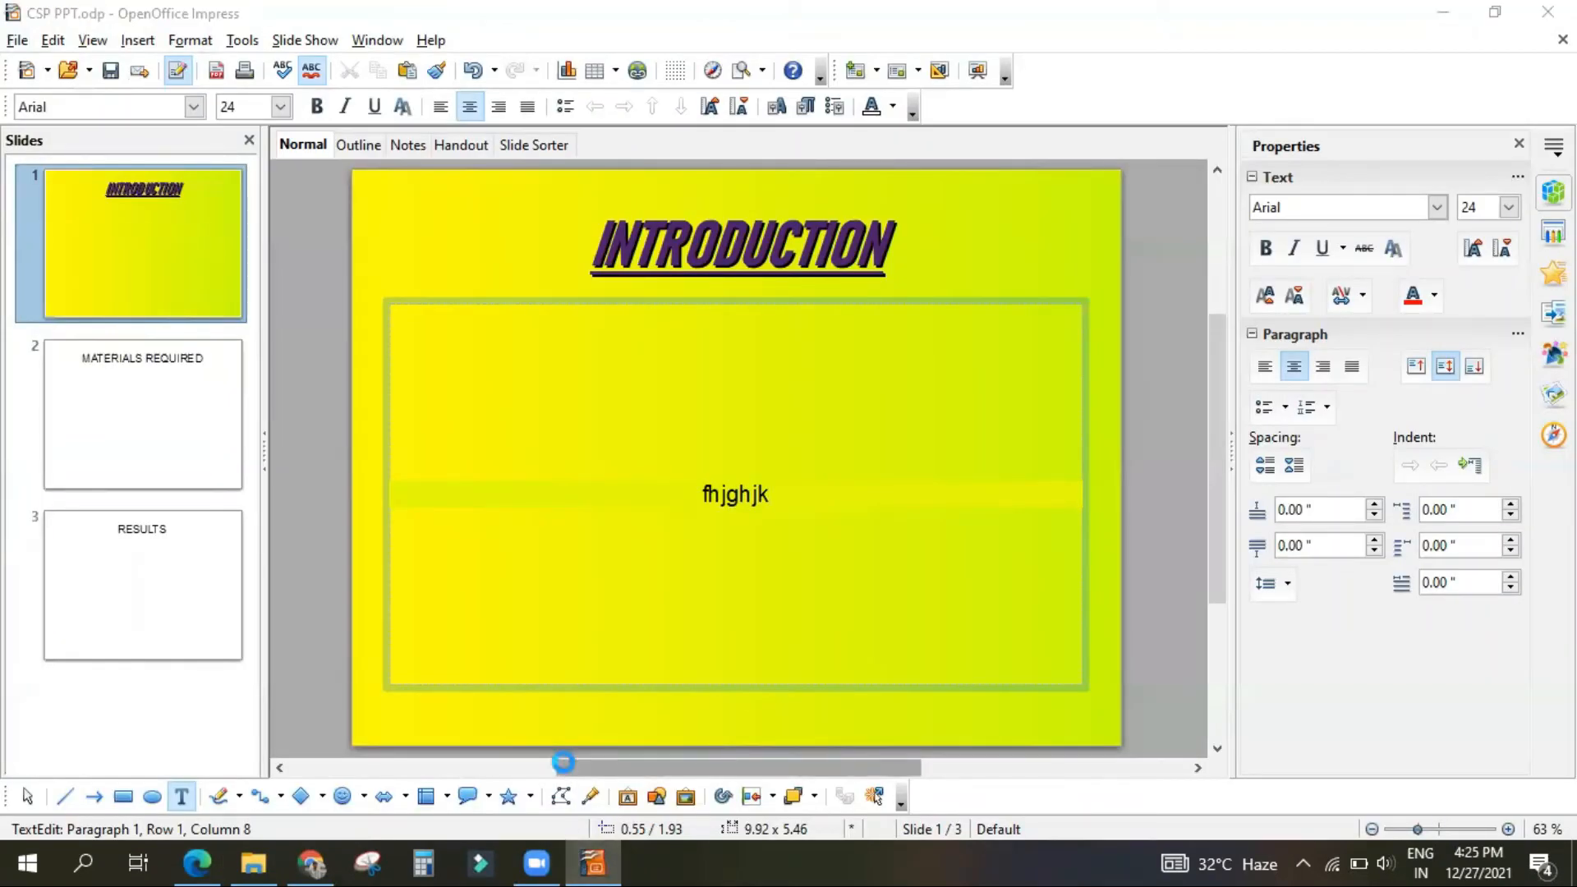
{"action": "key", "text": "ctrl+o"}
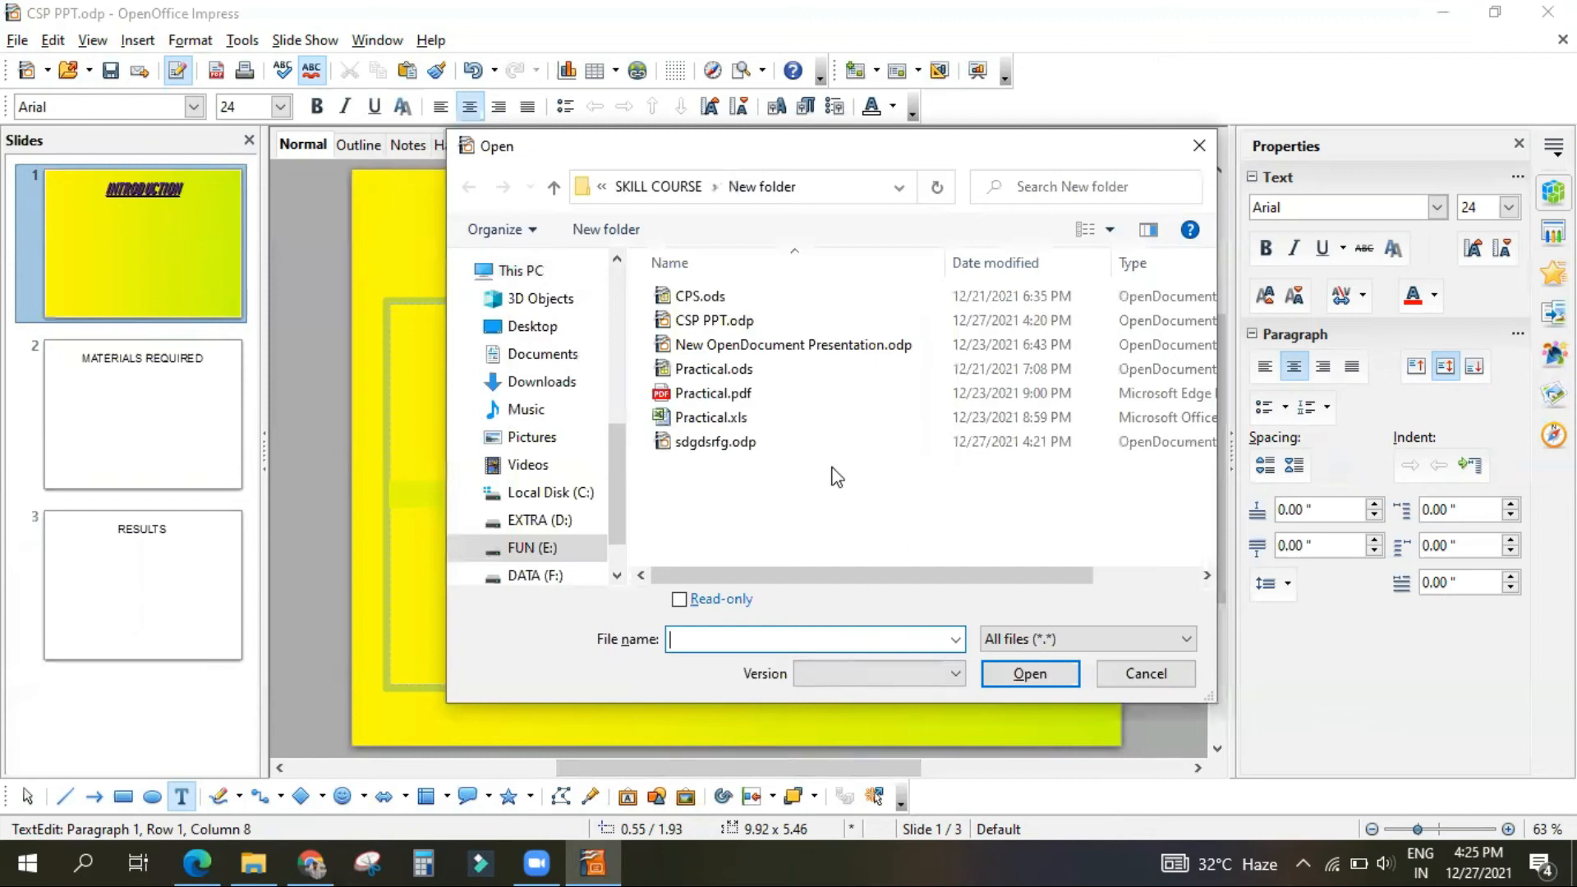
{"action": "left_click", "coordinate": [739, 320]}
{"action": "left_click", "coordinate": [1031, 675]}
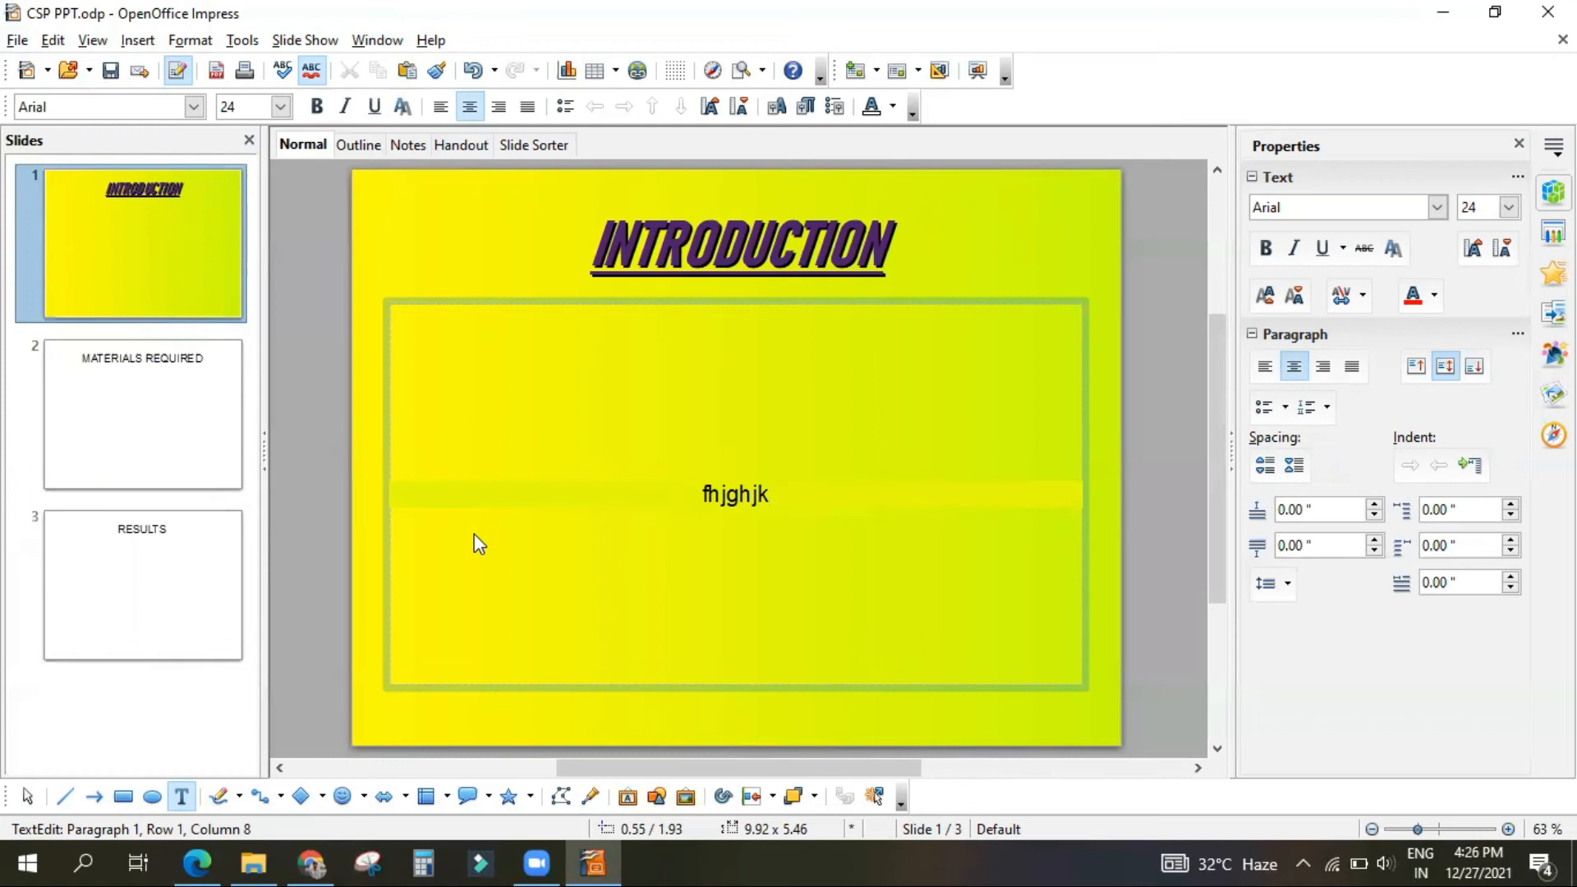
Step: Check the Open dialog figure in the PDF, and try opening New OpenDocument Presentation.odp in Impress
{"action": "left_click", "coordinate": [198, 861]}
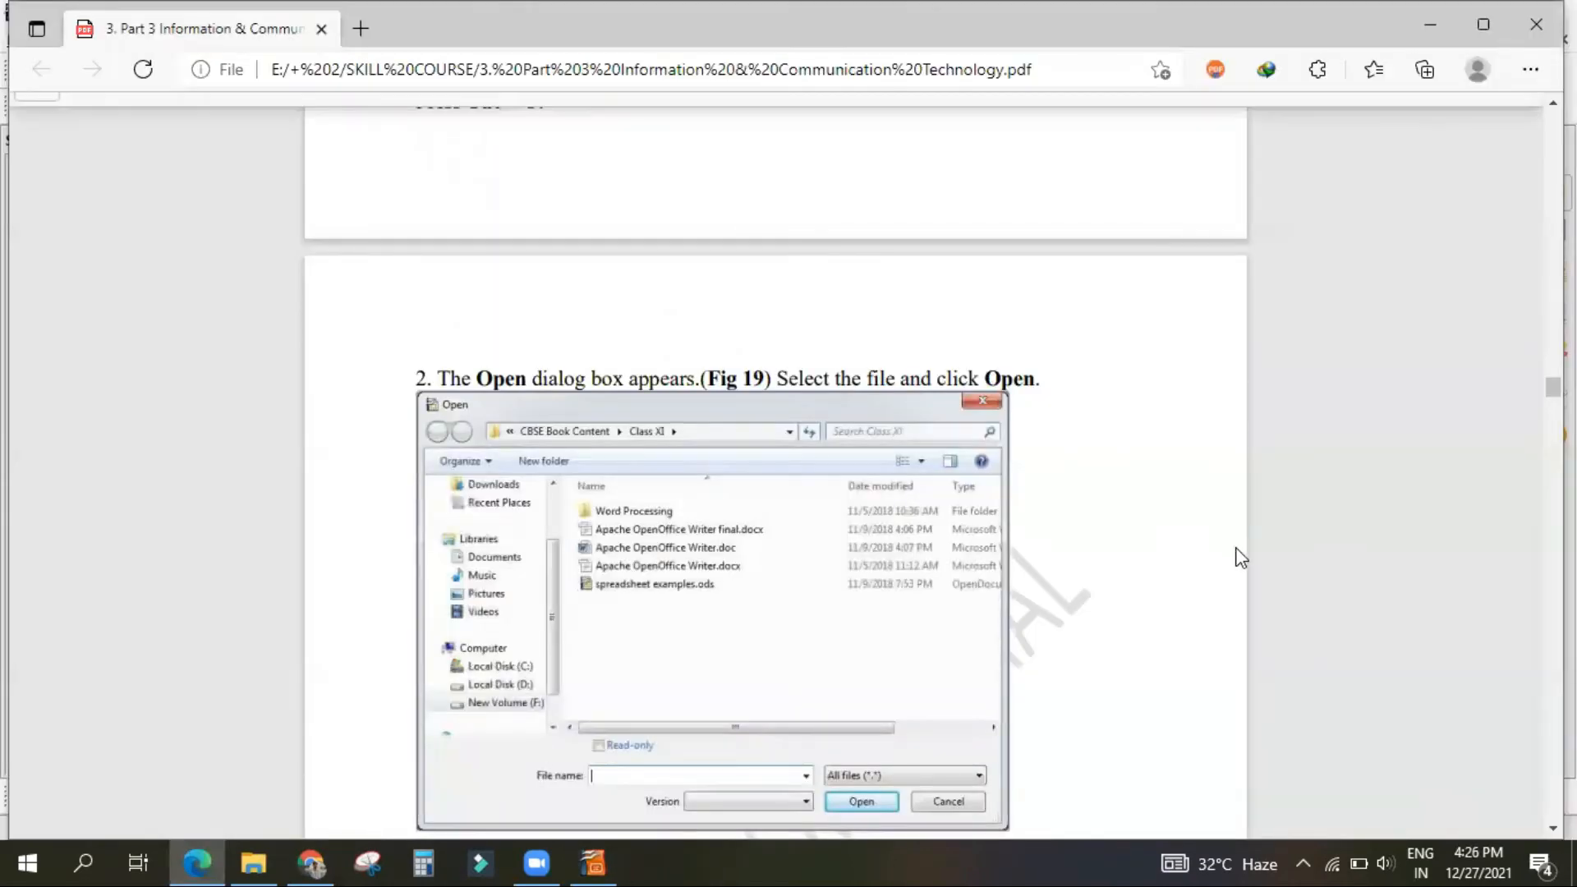
{"action": "left_click", "coordinate": [592, 861]}
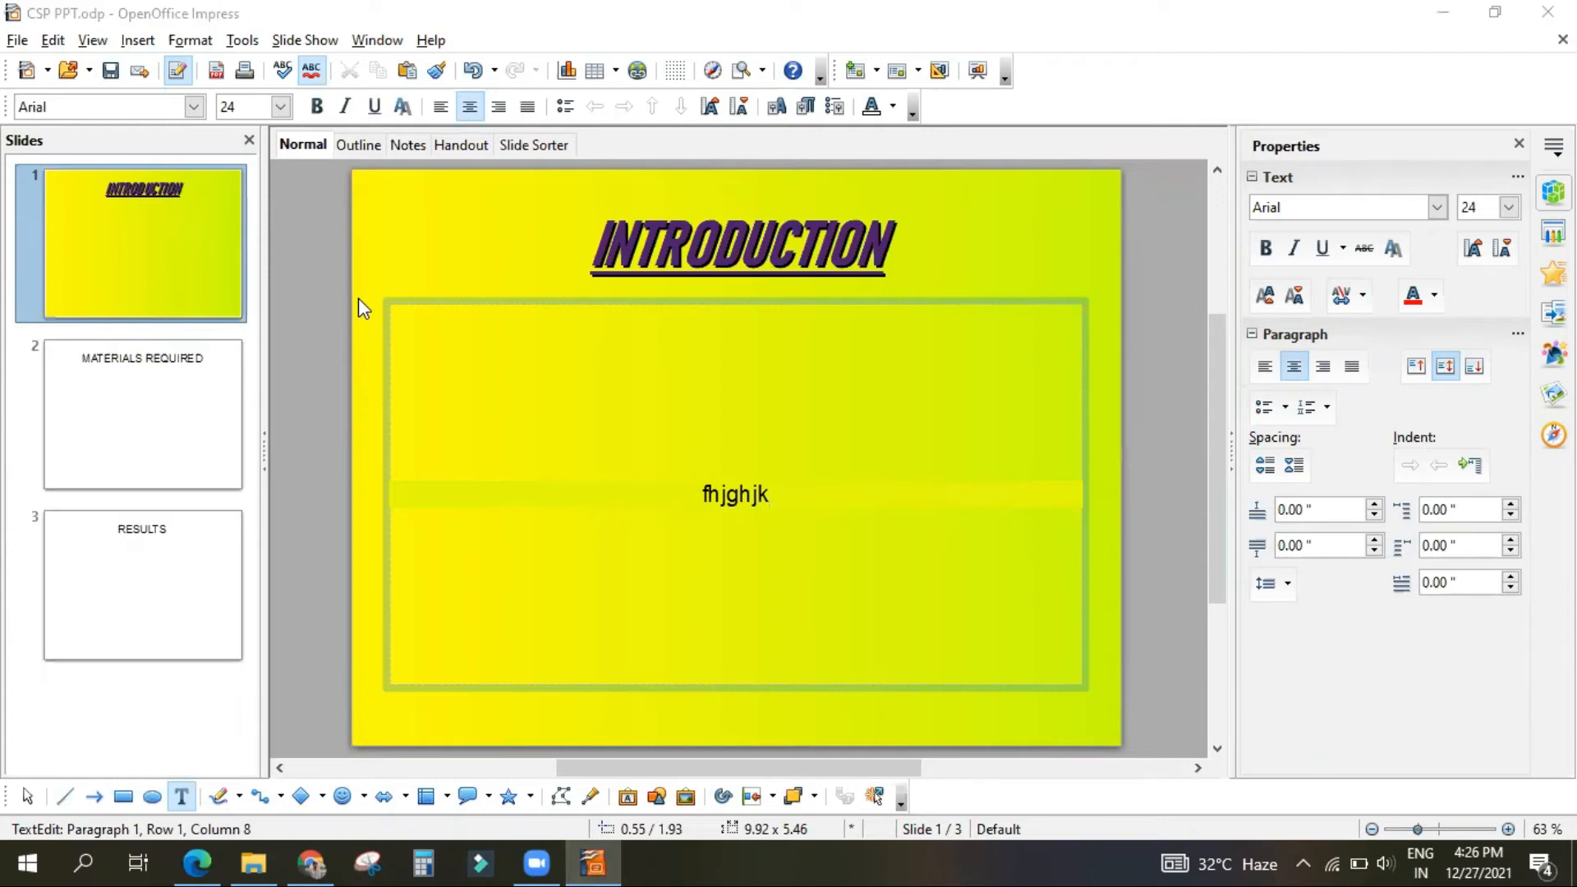
{"action": "key", "text": "ctrl+o"}
{"action": "left_click", "coordinate": [734, 345]}
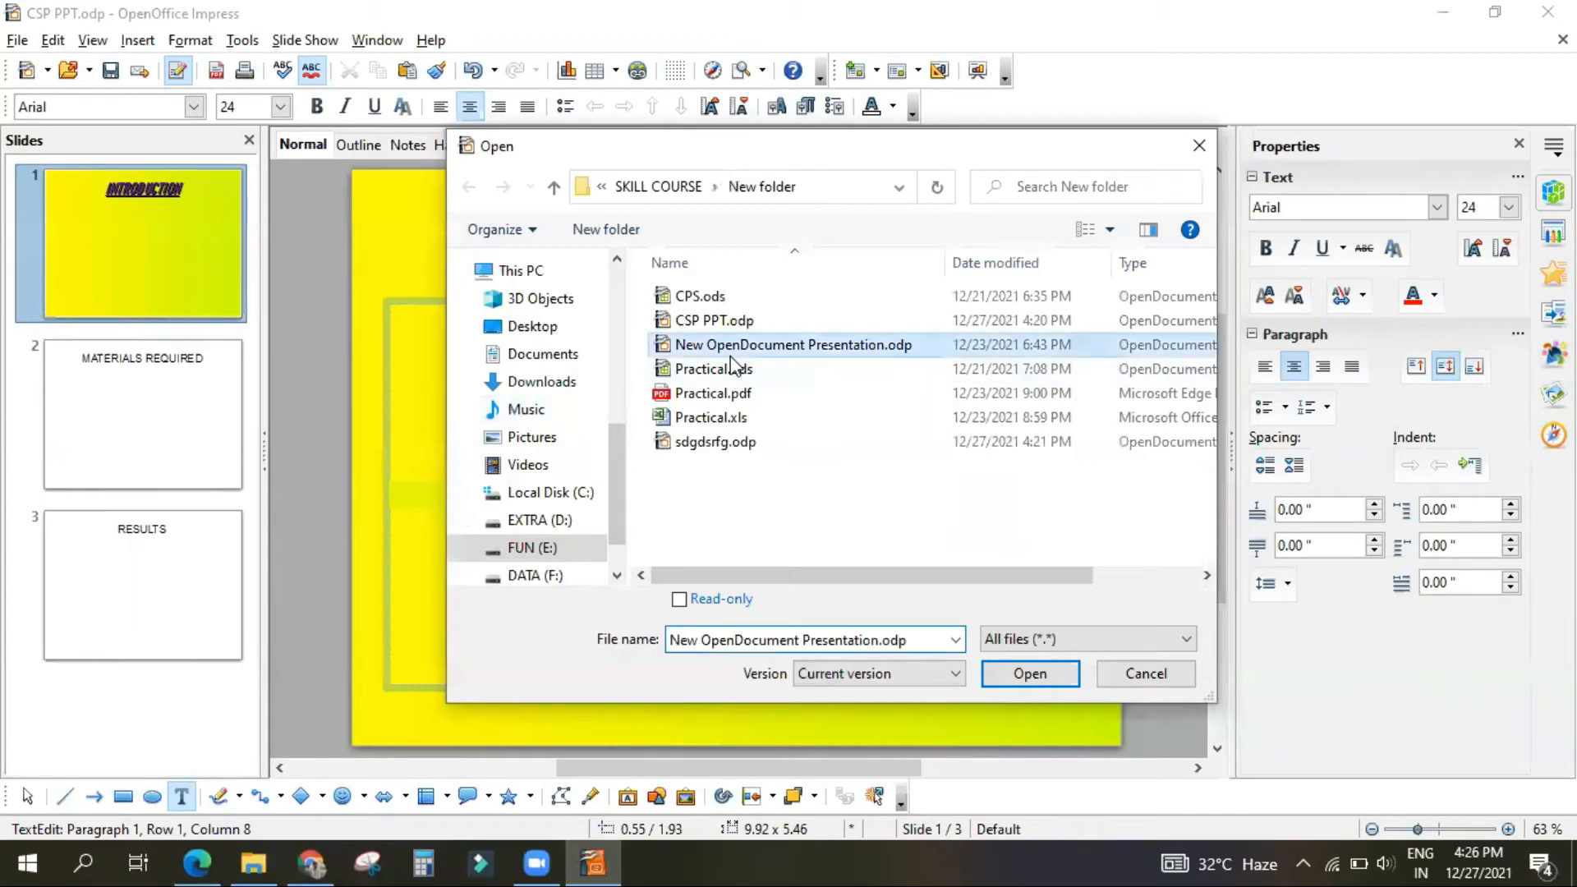
{"action": "left_click", "coordinate": [1041, 673]}
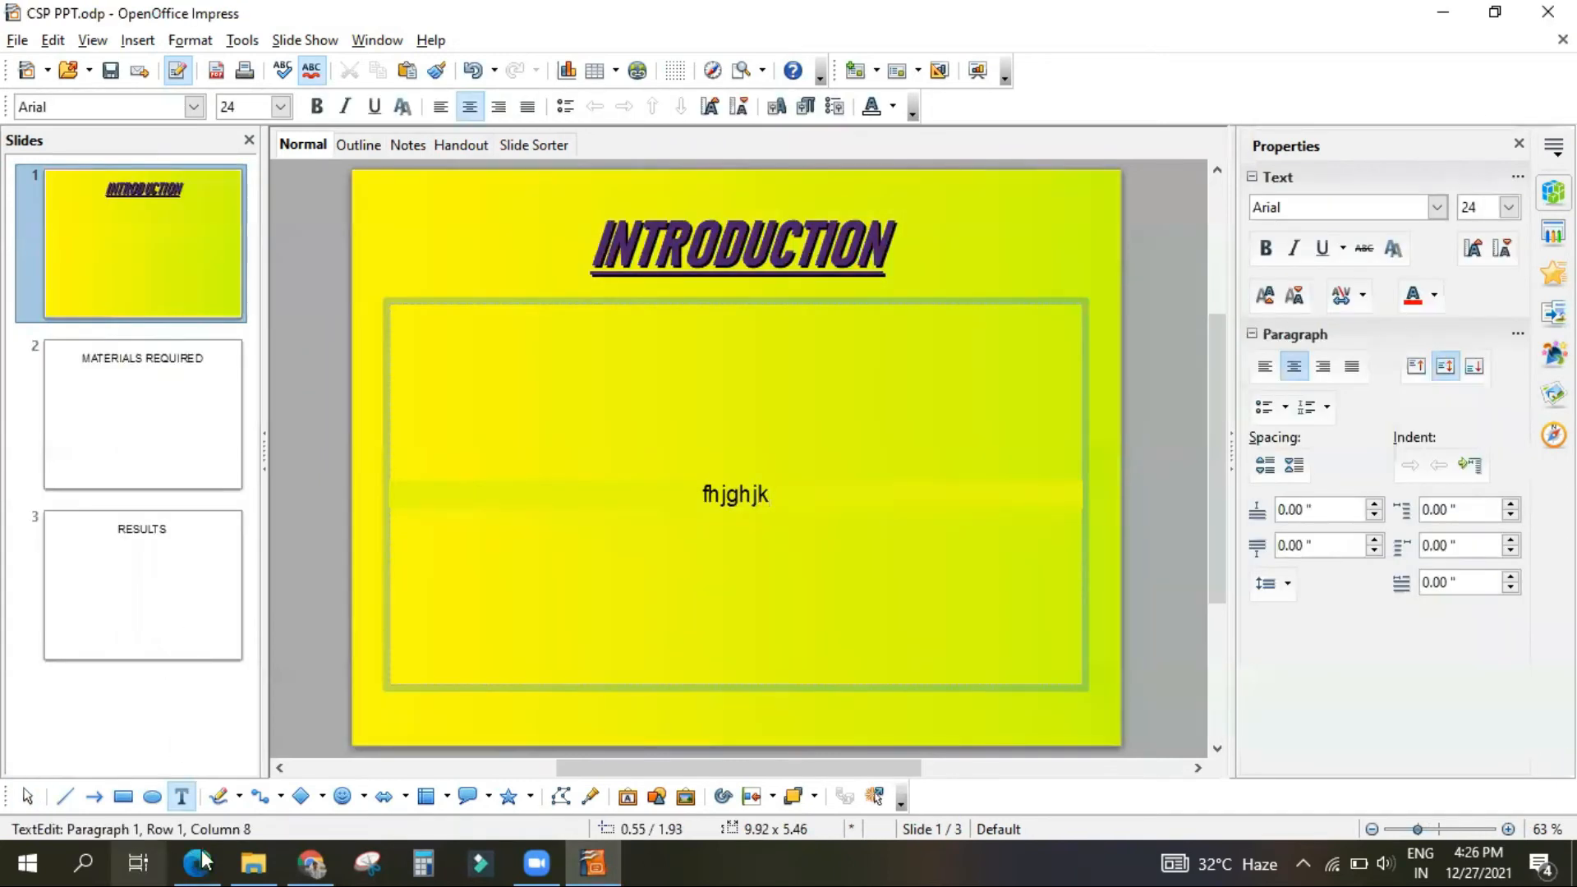
Step: Switch to the PDF in Microsoft Edge and read on through the exercises to the Session 2 section on Normal view
{"action": "left_click", "coordinate": [222, 861]}
{"action": "scroll", "coordinate": [752, 584], "scroll_direction": "down", "scroll_amount": 1}
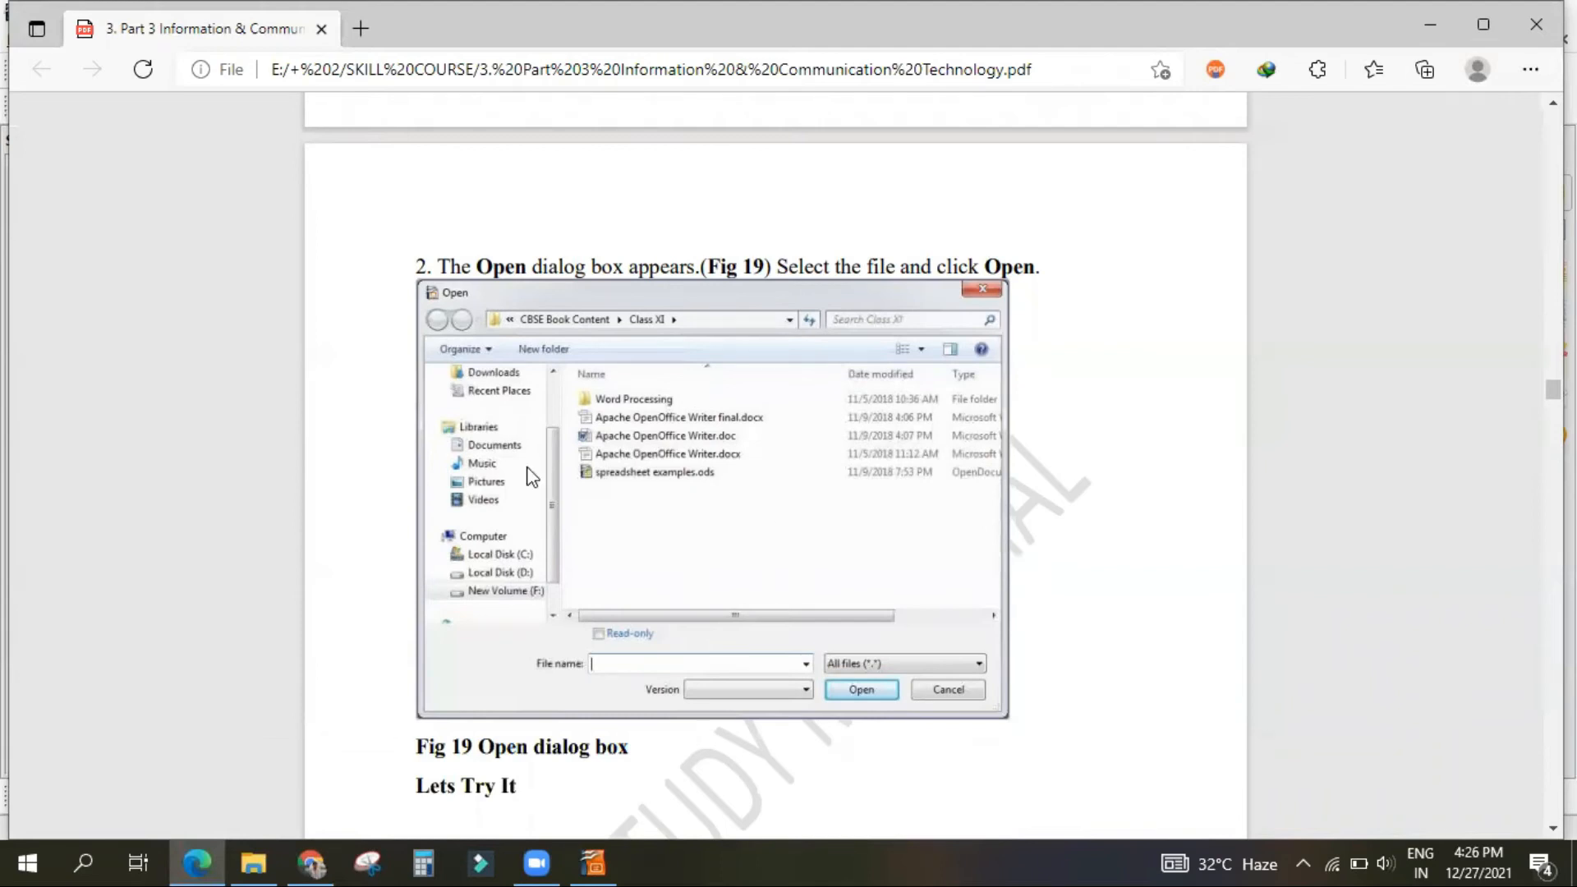
{"action": "scroll", "coordinate": [532, 477], "scroll_direction": "down", "scroll_amount": 3}
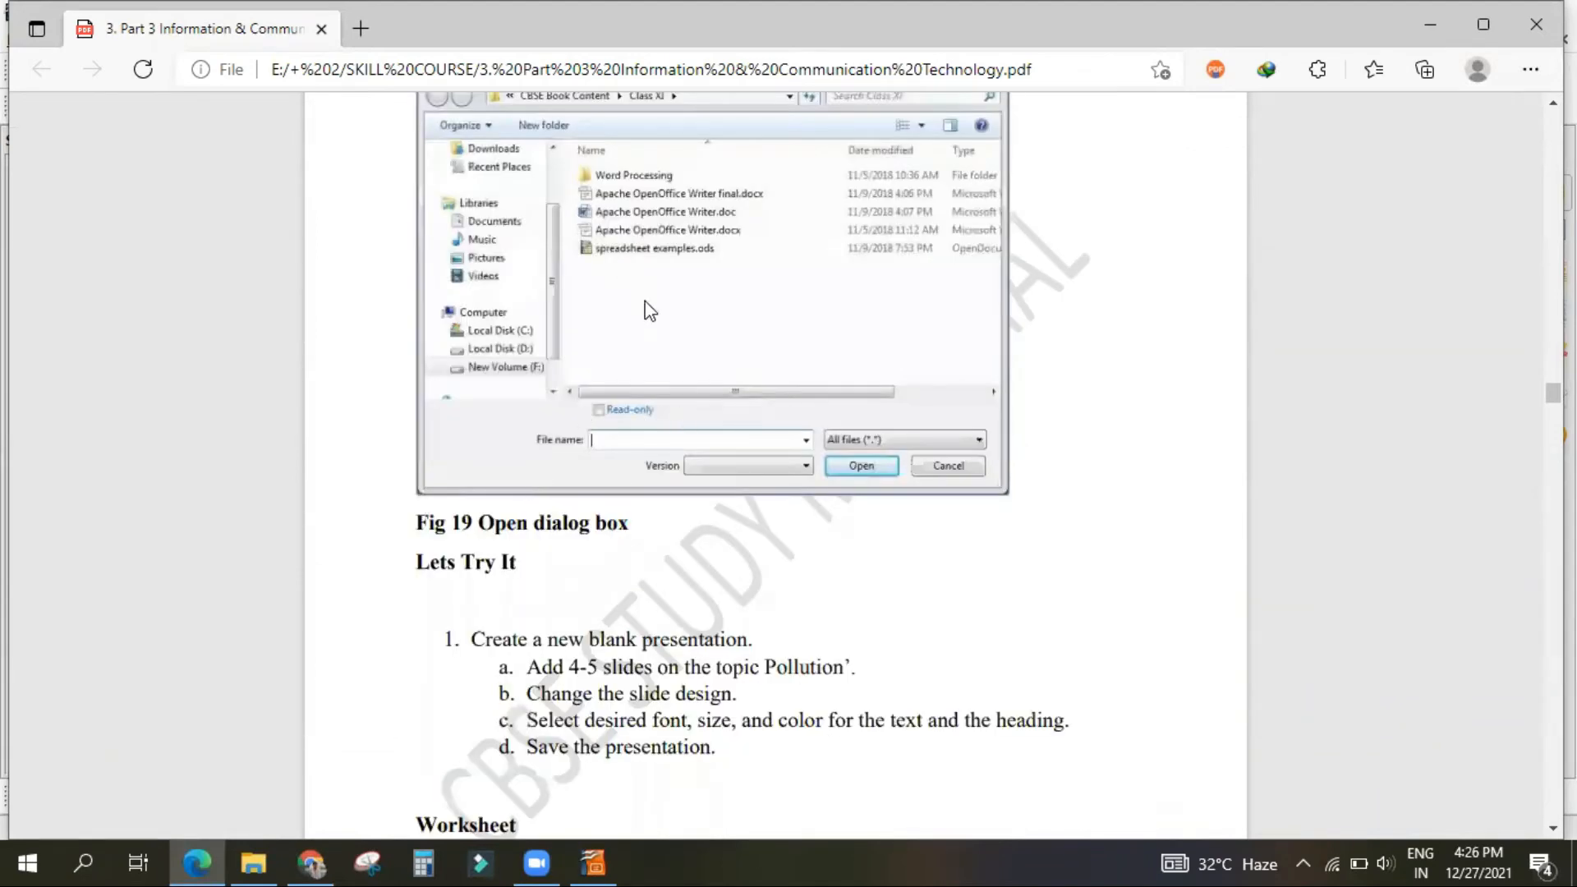
{"action": "scroll", "coordinate": [687, 458], "scroll_direction": "up", "scroll_amount": 2}
{"action": "scroll", "coordinate": [690, 444], "scroll_direction": "down", "scroll_amount": 15}
{"action": "scroll", "coordinate": [682, 512], "scroll_direction": "down", "scroll_amount": 3}
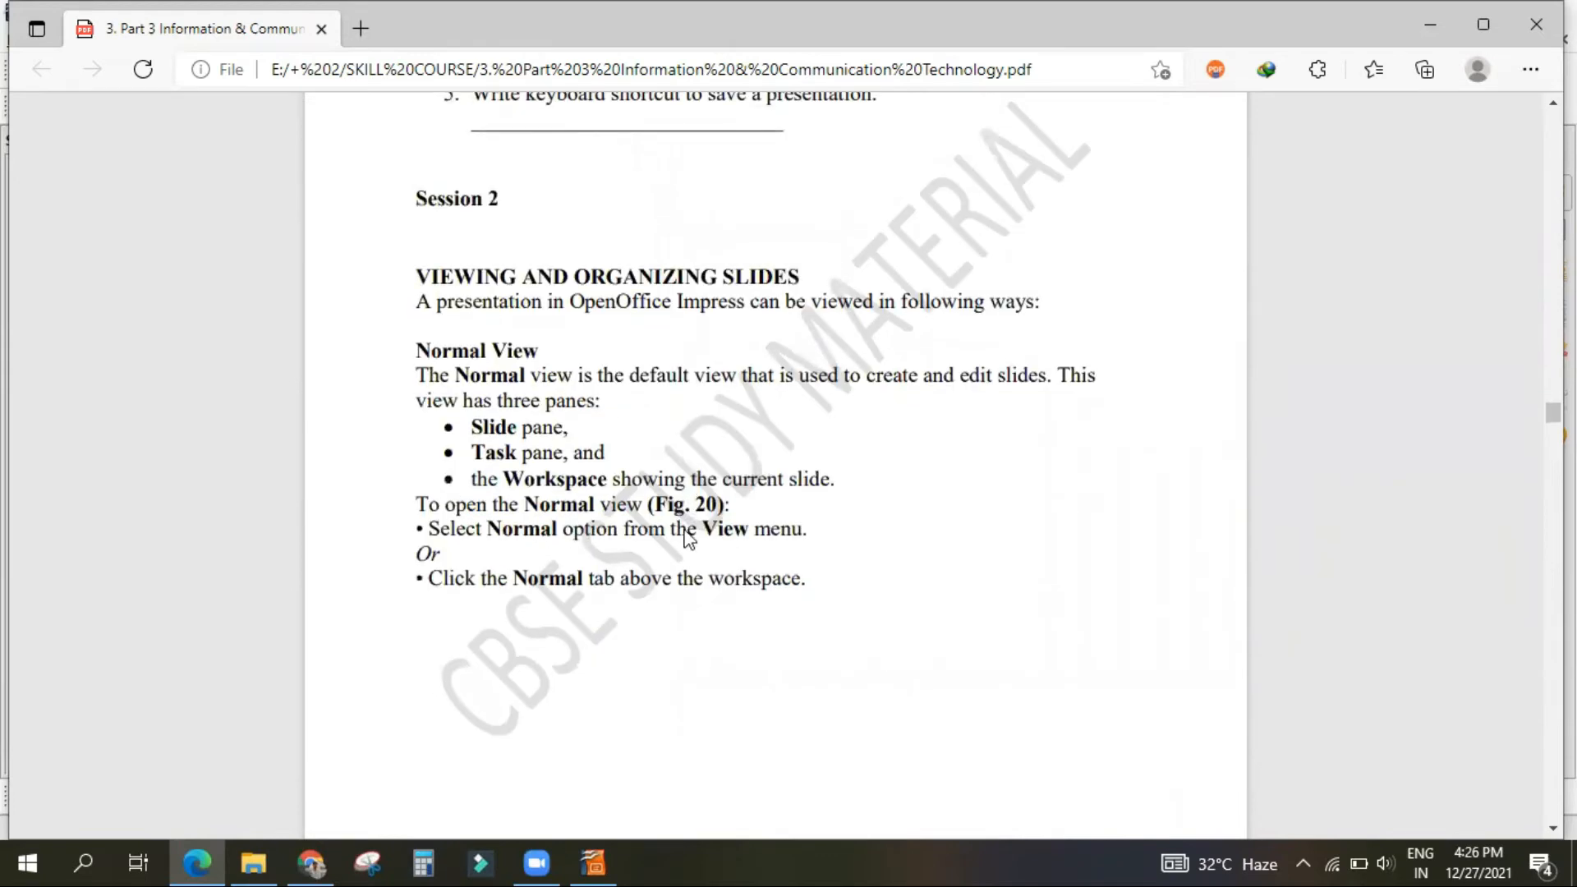
{"action": "scroll", "coordinate": [689, 538], "scroll_direction": "down", "scroll_amount": 12}
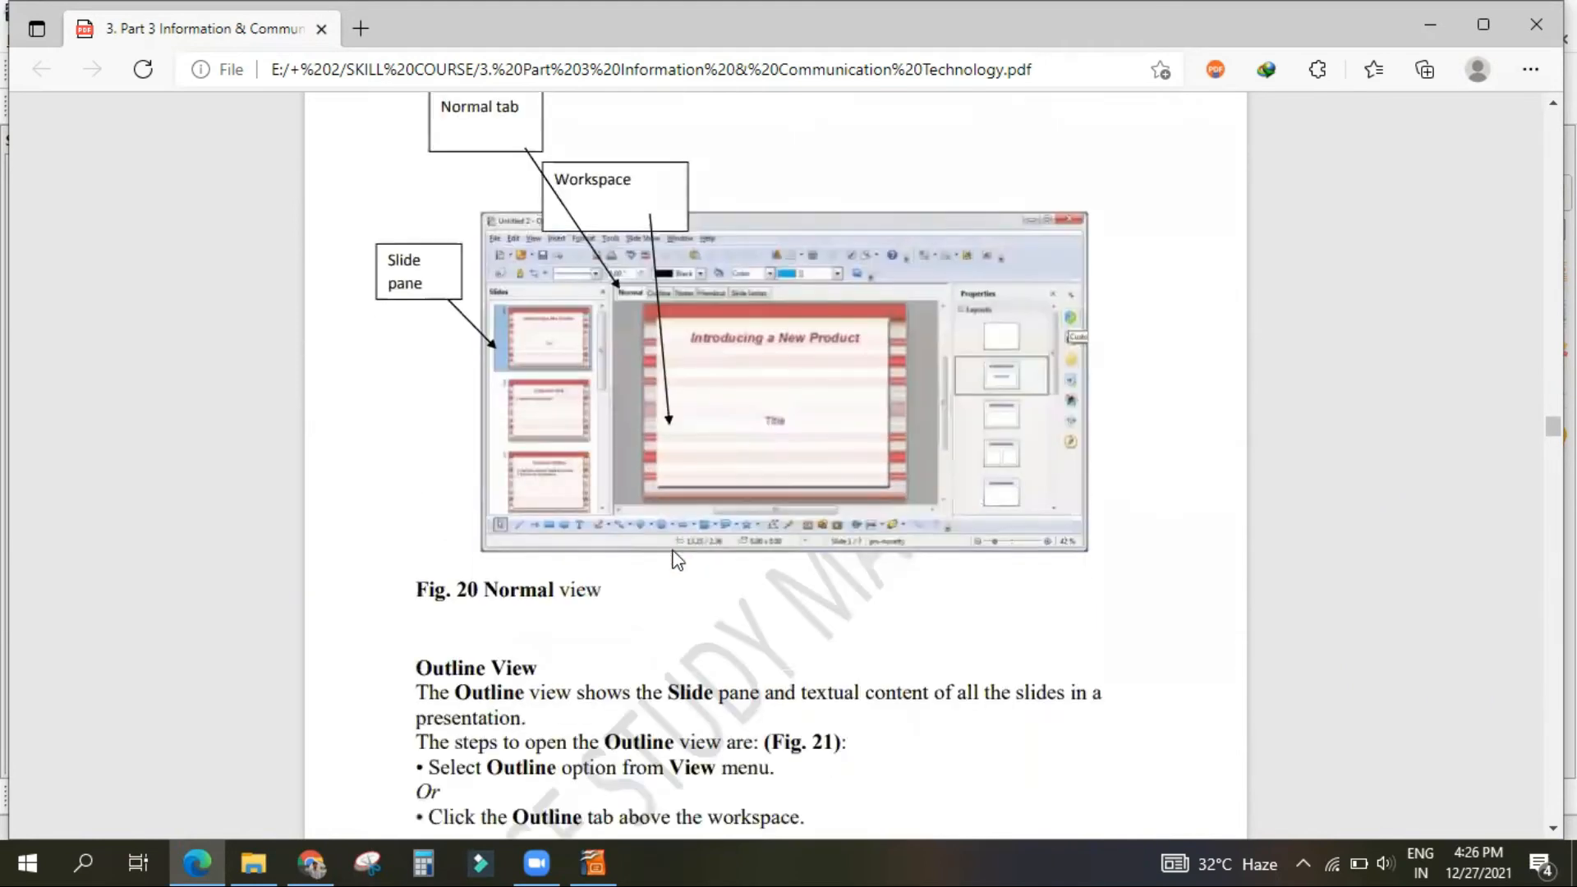
{"action": "scroll", "coordinate": [678, 561], "scroll_direction": "up", "scroll_amount": 2}
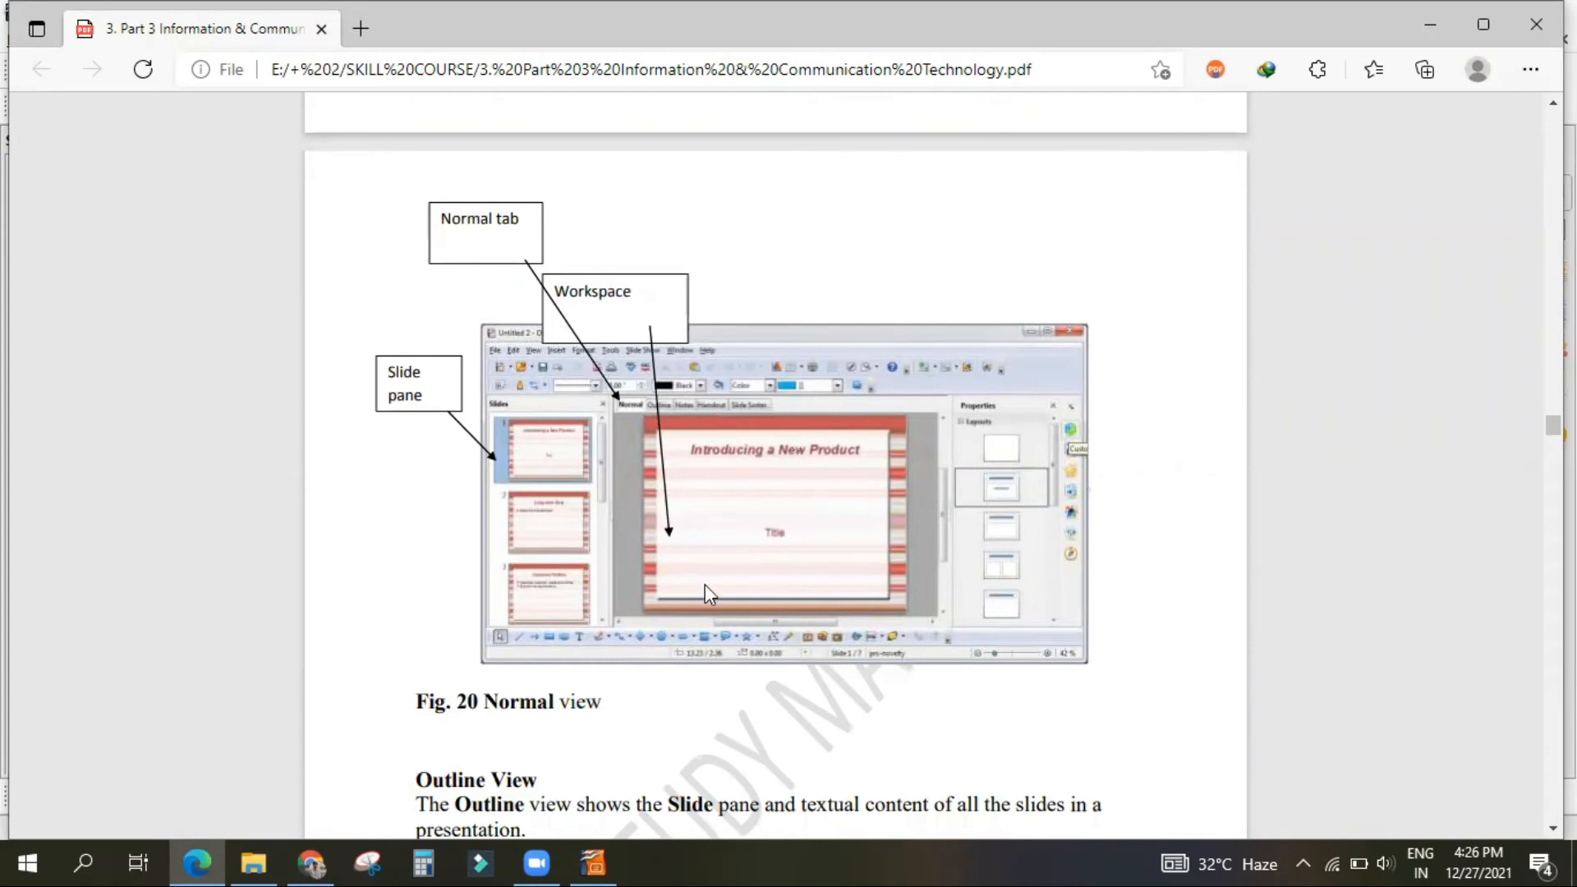
Step: Return to Impress and show CSP PPT.odp in the Outline, Notes, Handout and Slide Sorter views, ending in Normal view
{"action": "left_click", "coordinate": [591, 861]}
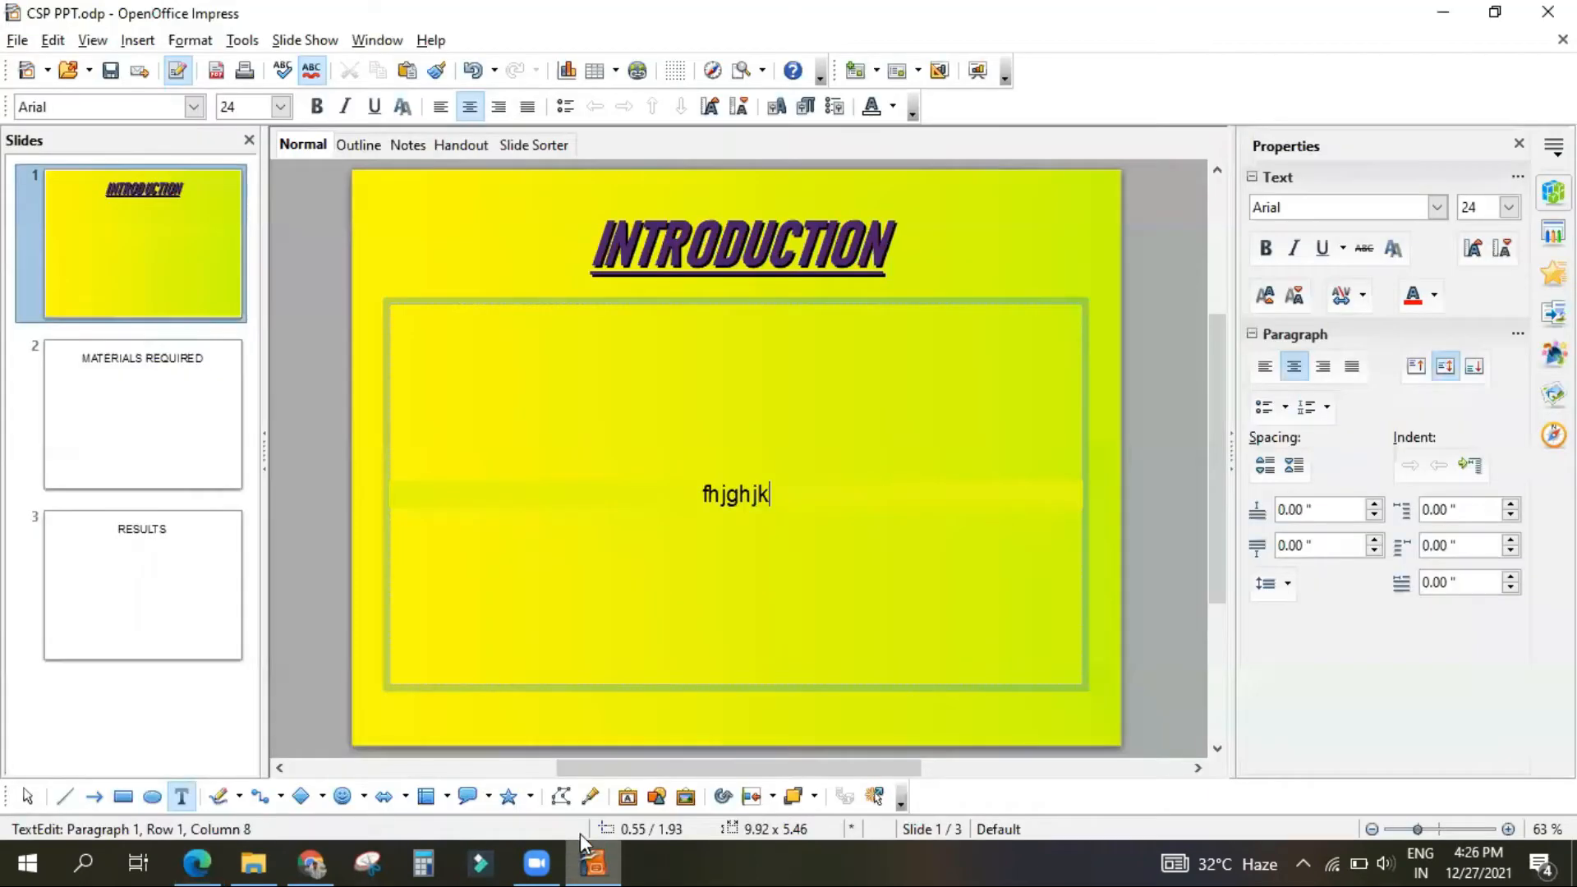
{"action": "left_click", "coordinate": [348, 146]}
{"action": "left_click", "coordinate": [409, 146]}
{"action": "left_click", "coordinate": [460, 150]}
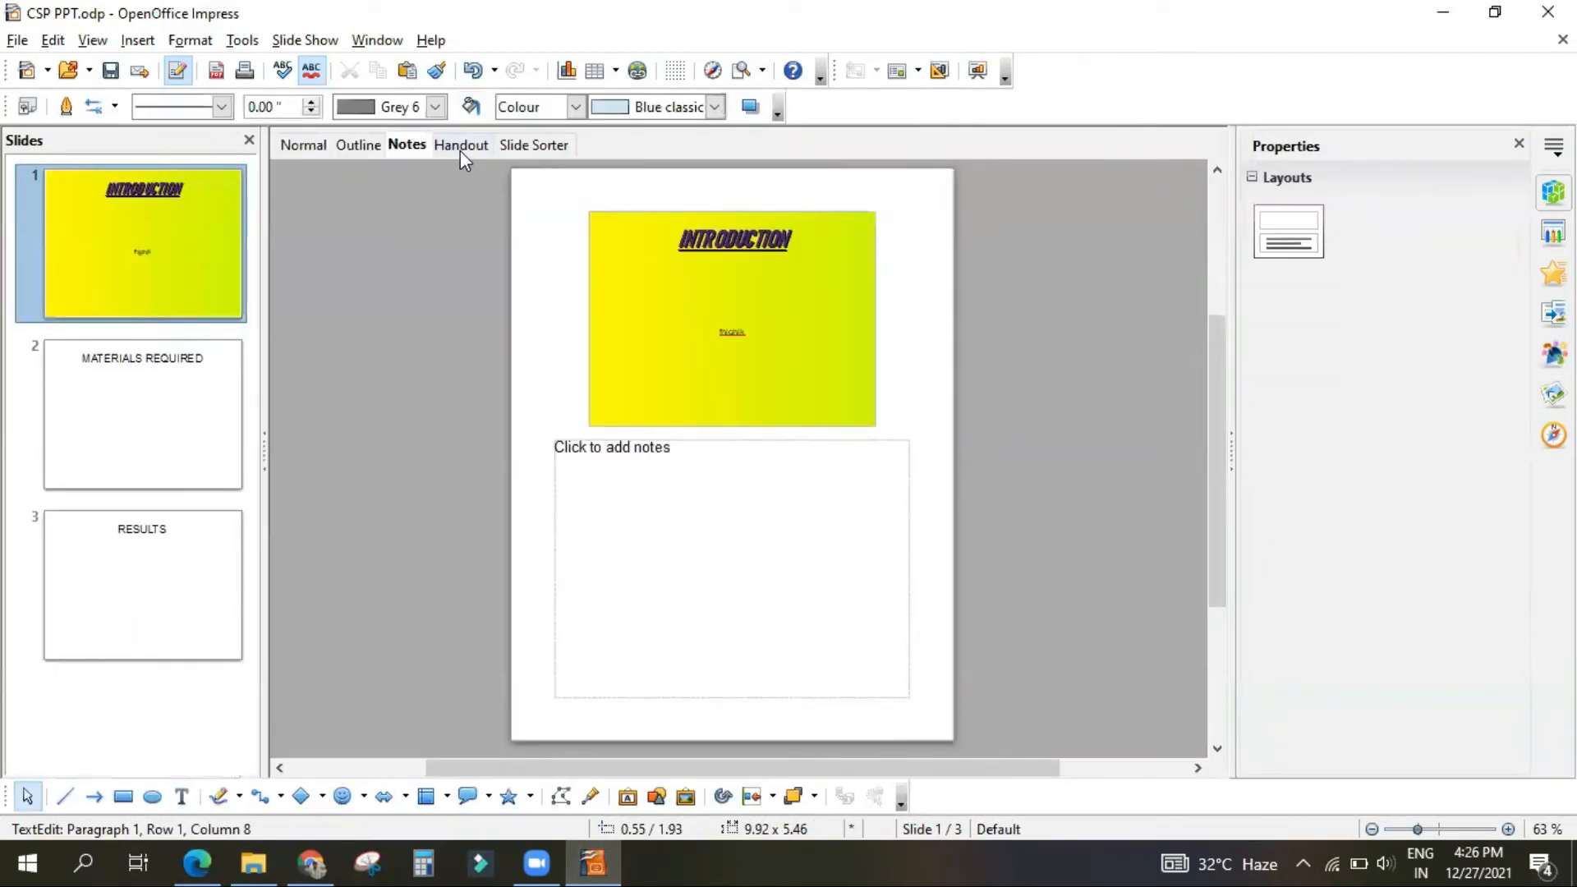
{"action": "left_click", "coordinate": [267, 146]}
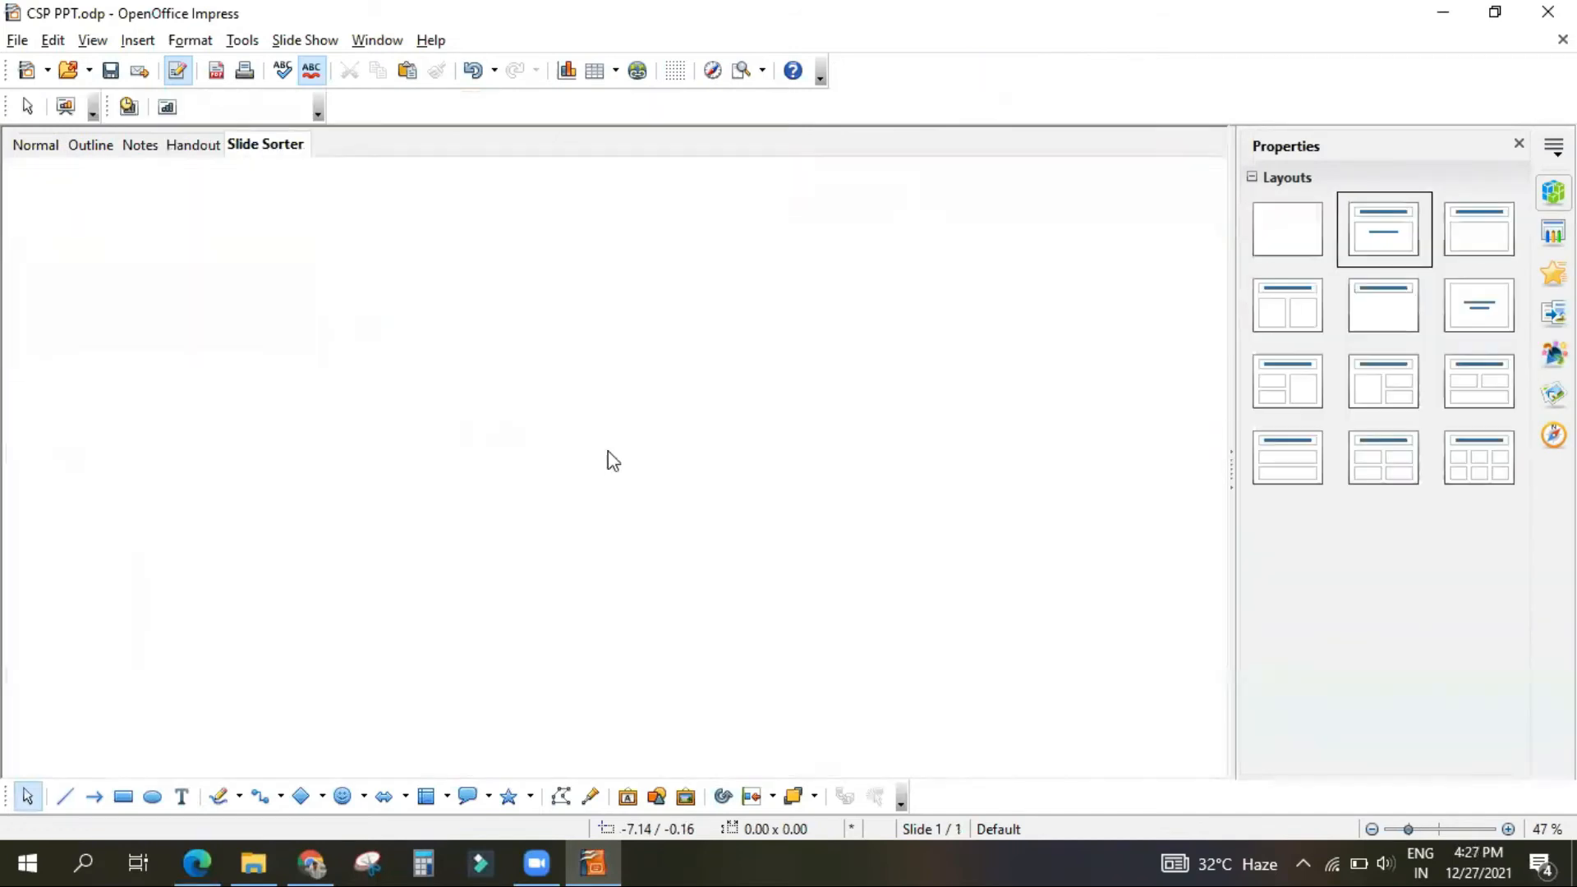
{"action": "left_click", "coordinate": [33, 146]}
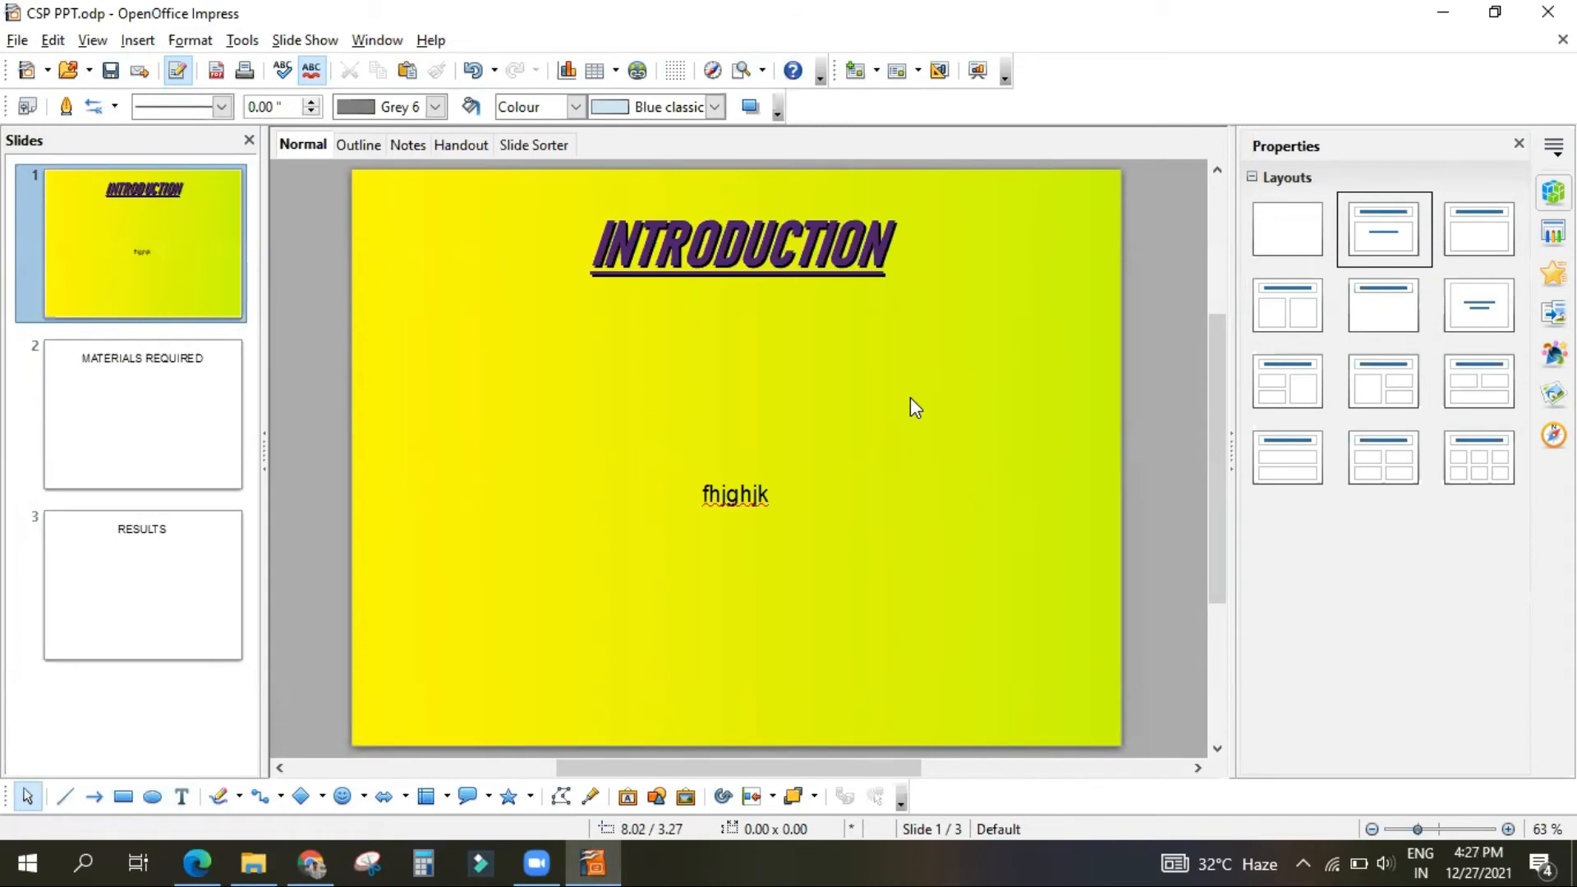
Step: Switch to the PDF in Microsoft Edge and read the Outline View and Notes View sections
{"action": "left_click", "coordinate": [197, 862]}
{"action": "scroll", "coordinate": [716, 542], "scroll_direction": "down", "scroll_amount": 6}
{"action": "scroll", "coordinate": [564, 390], "scroll_direction": "down", "scroll_amount": 9}
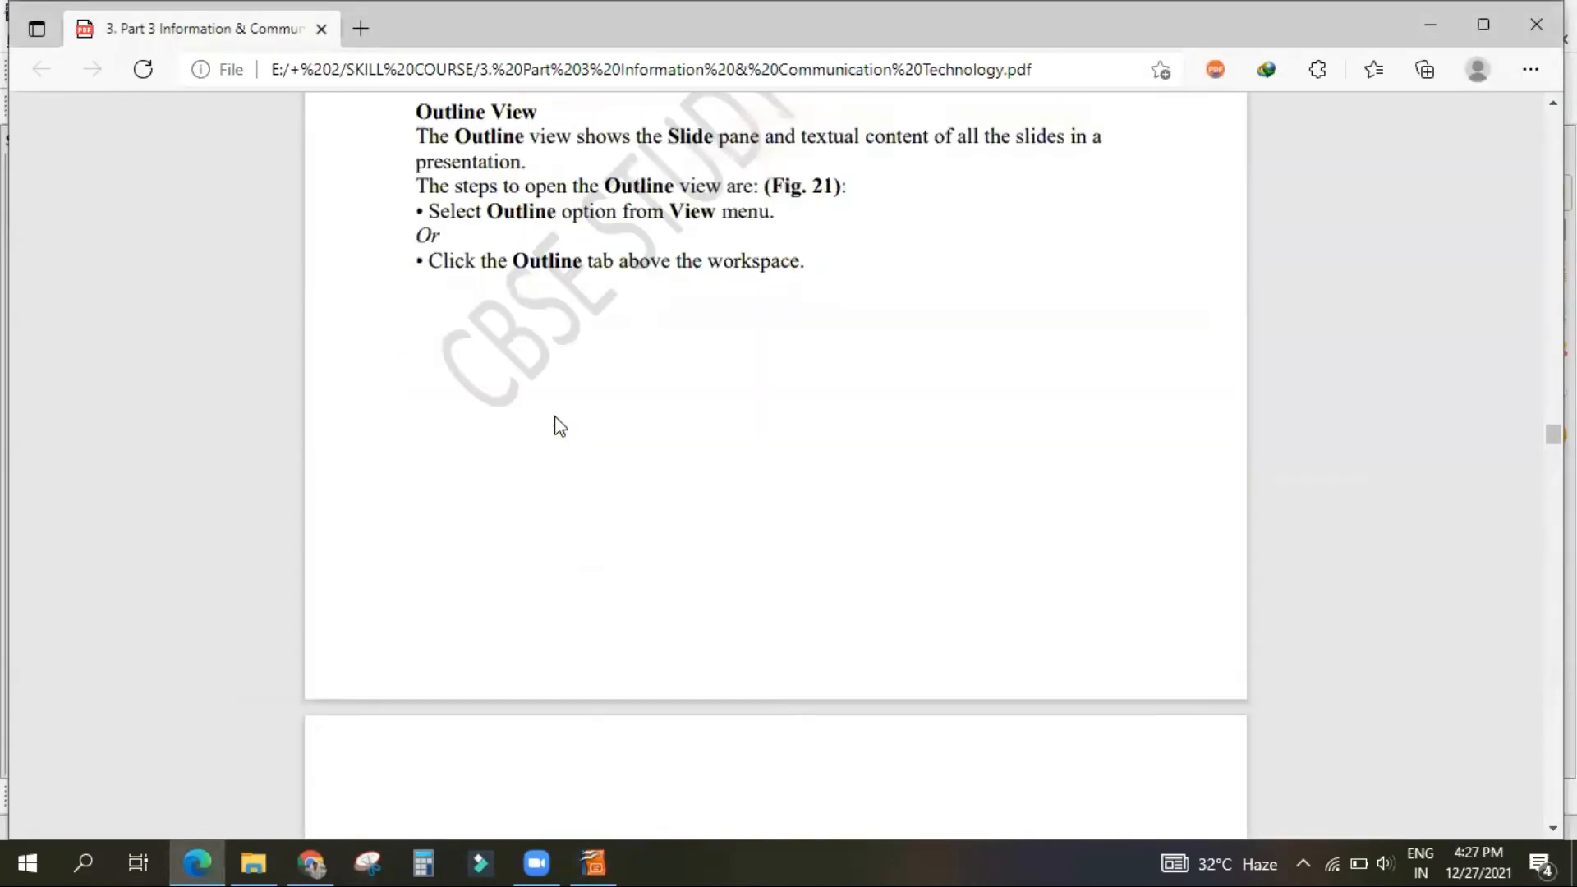
{"action": "scroll", "coordinate": [567, 433], "scroll_direction": "up", "scroll_amount": 1}
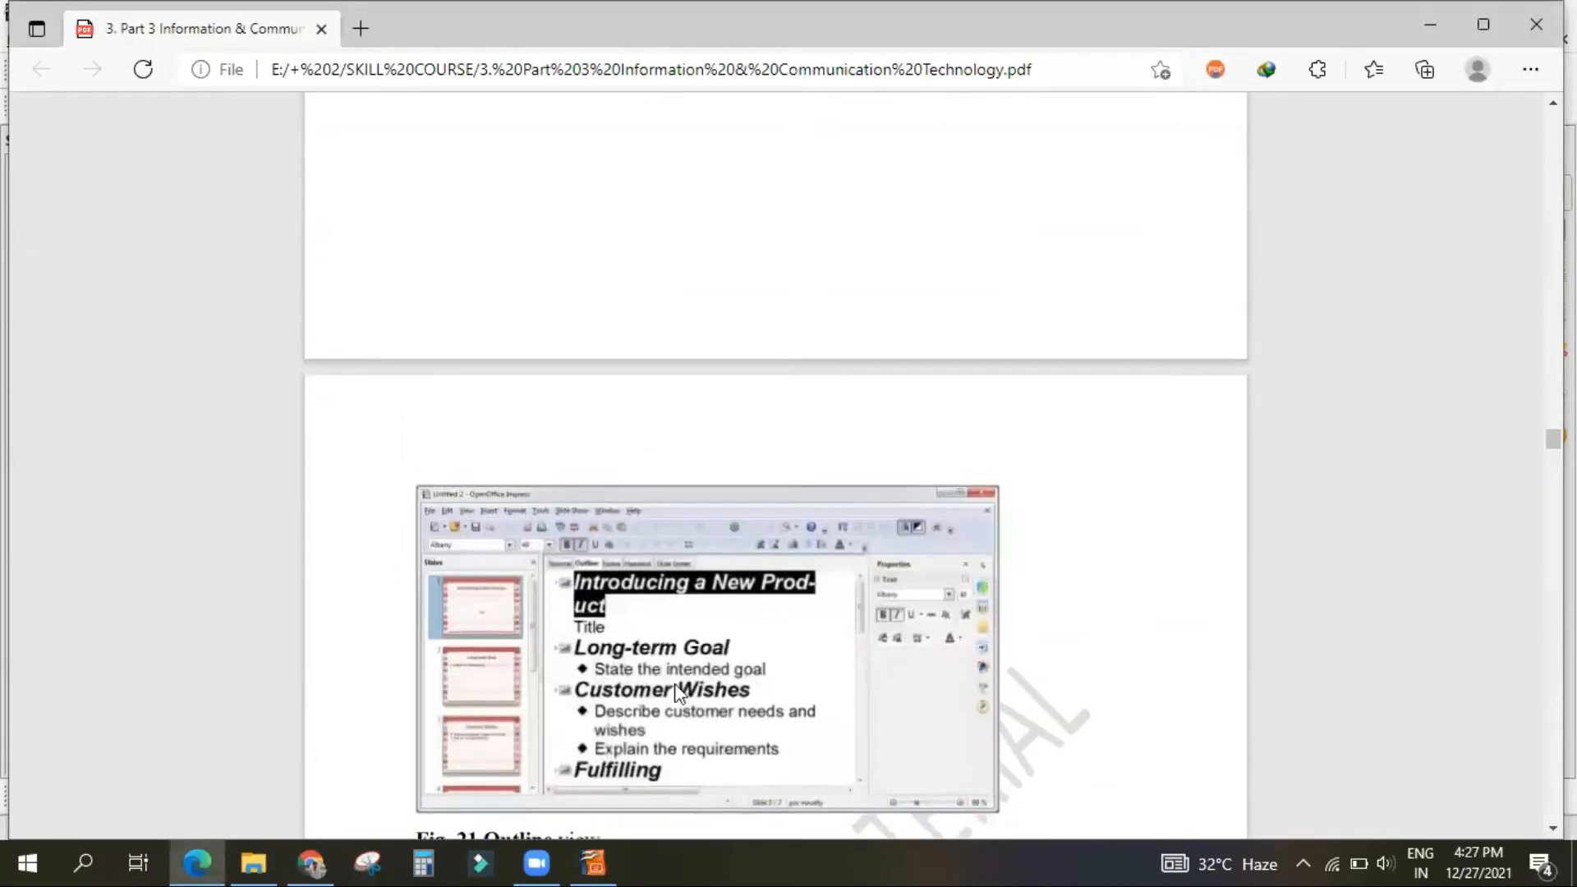
{"action": "scroll", "coordinate": [669, 687], "scroll_direction": "down", "scroll_amount": 8}
{"action": "scroll", "coordinate": [676, 680], "scroll_direction": "up", "scroll_amount": 3}
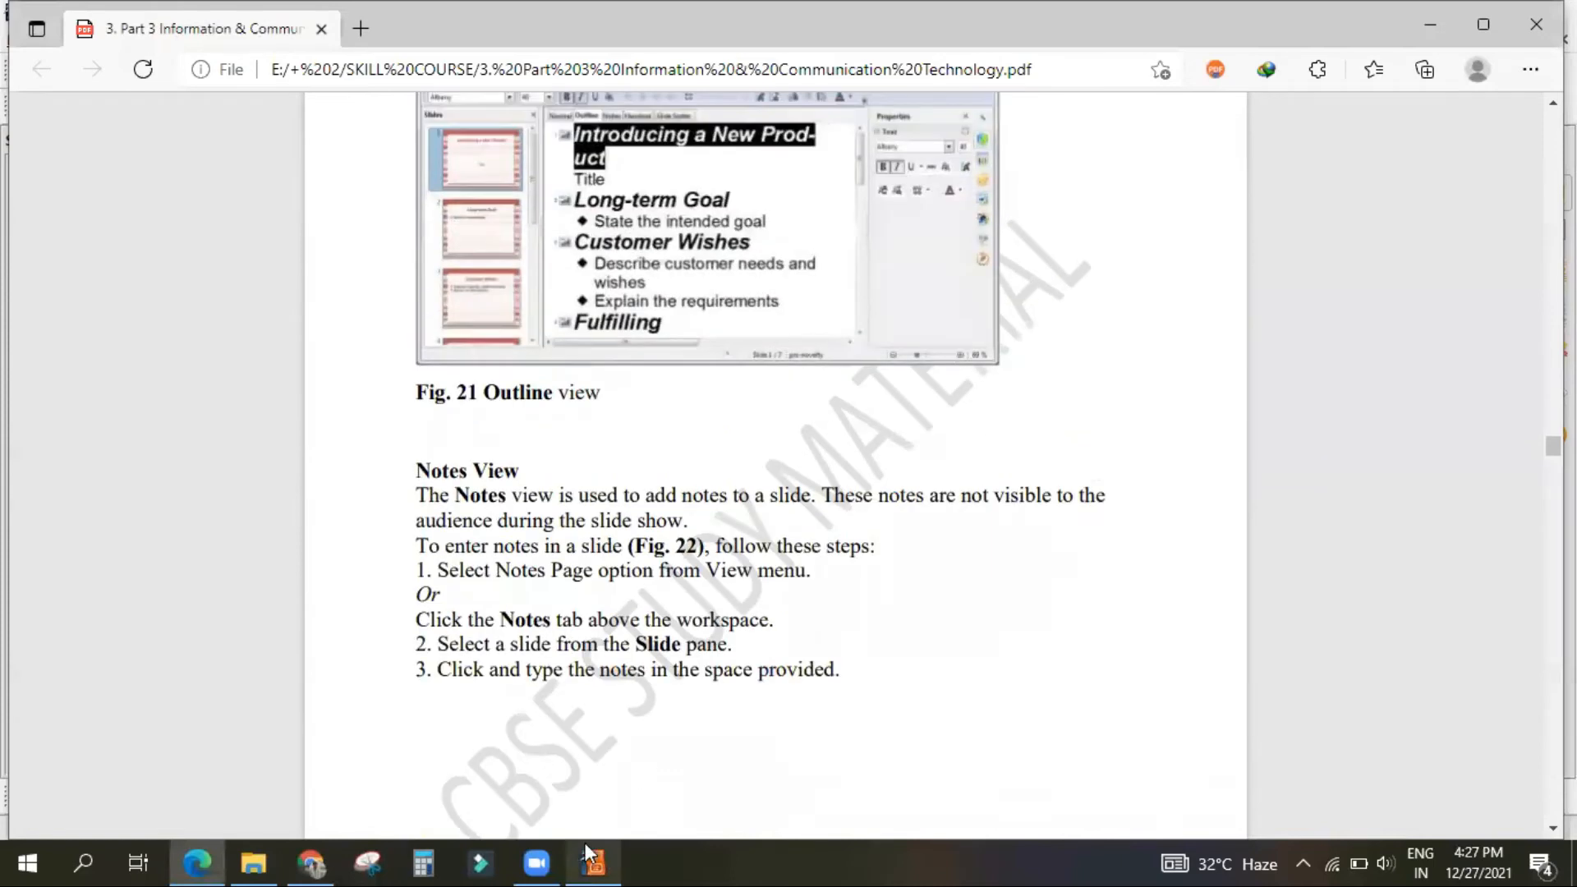
Step: Return to Impress, examine the slide text in Outline view, and go back to Normal view
{"action": "left_click", "coordinate": [594, 861]}
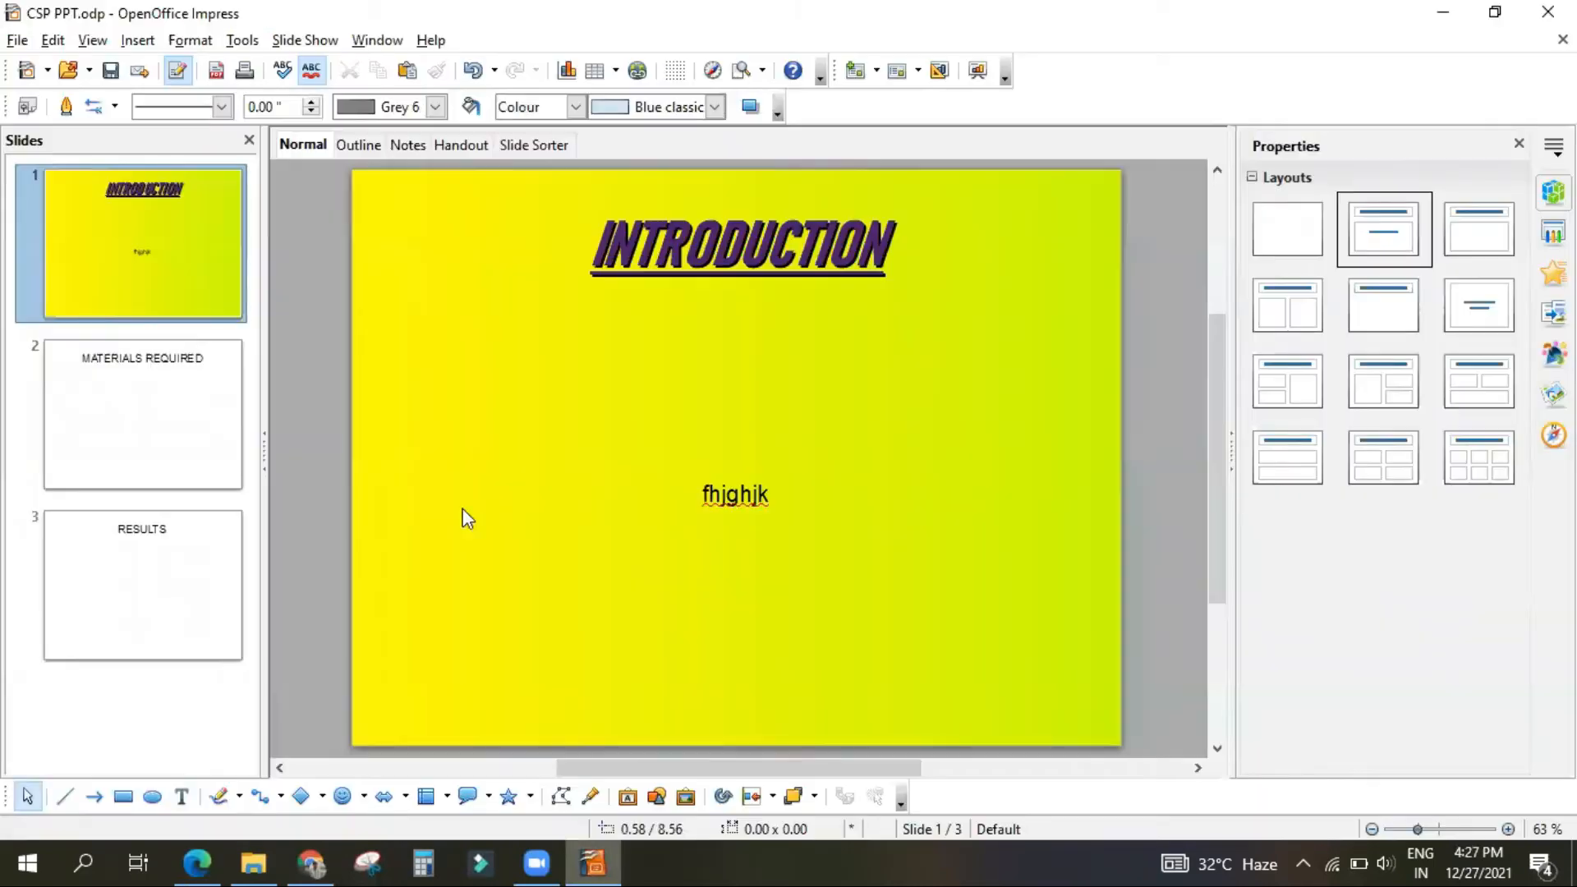
{"action": "left_click", "coordinate": [357, 147]}
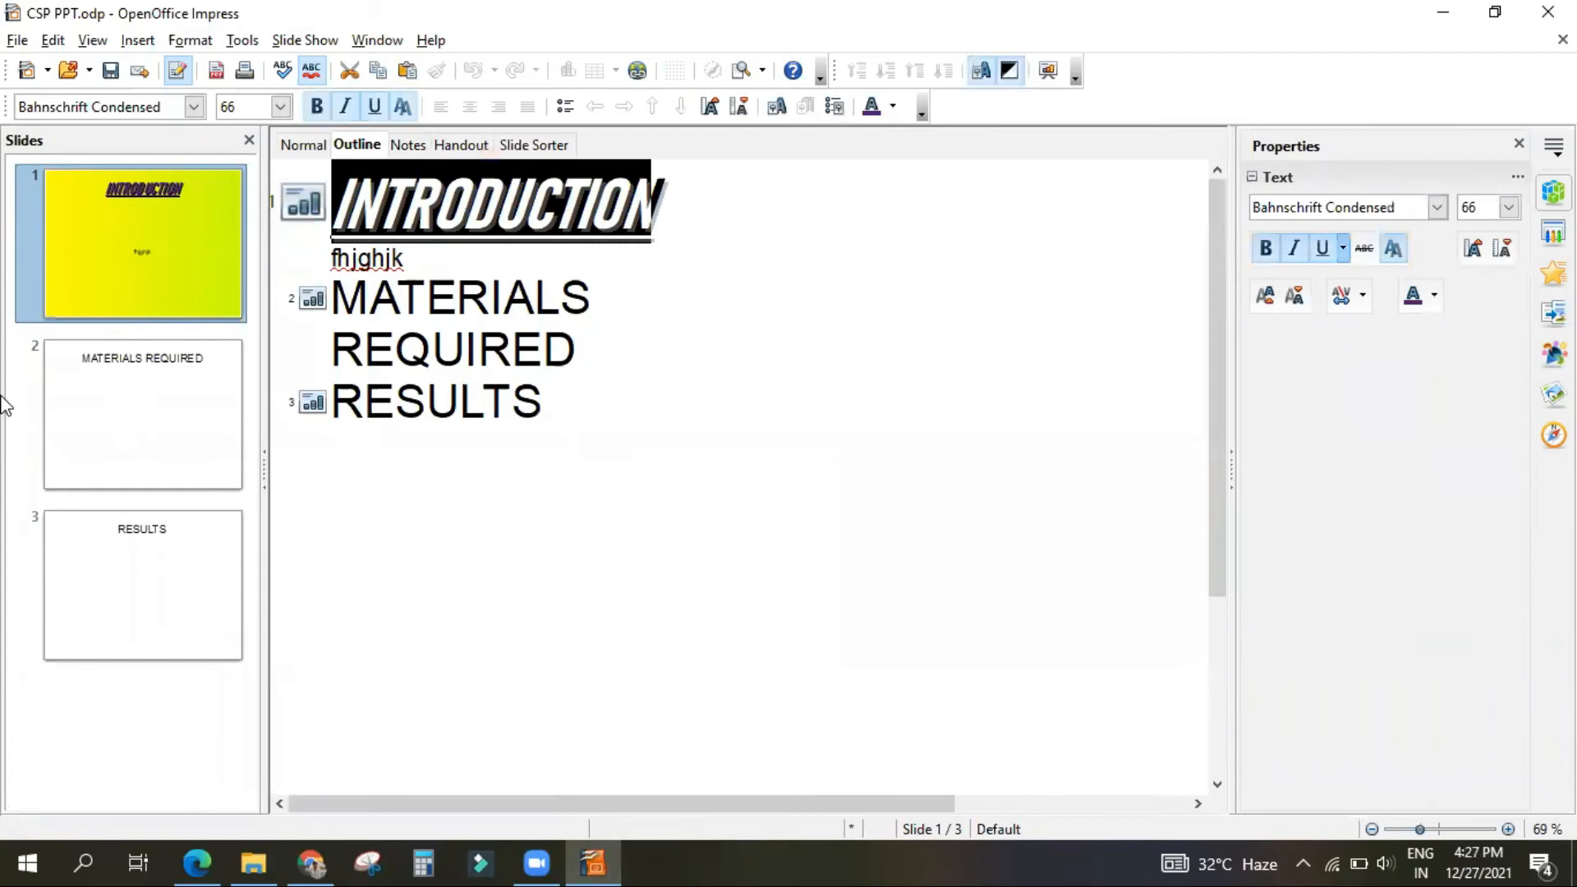
{"action": "mouse_move", "coordinate": [116, 587]}
{"action": "left_click", "coordinate": [316, 148]}
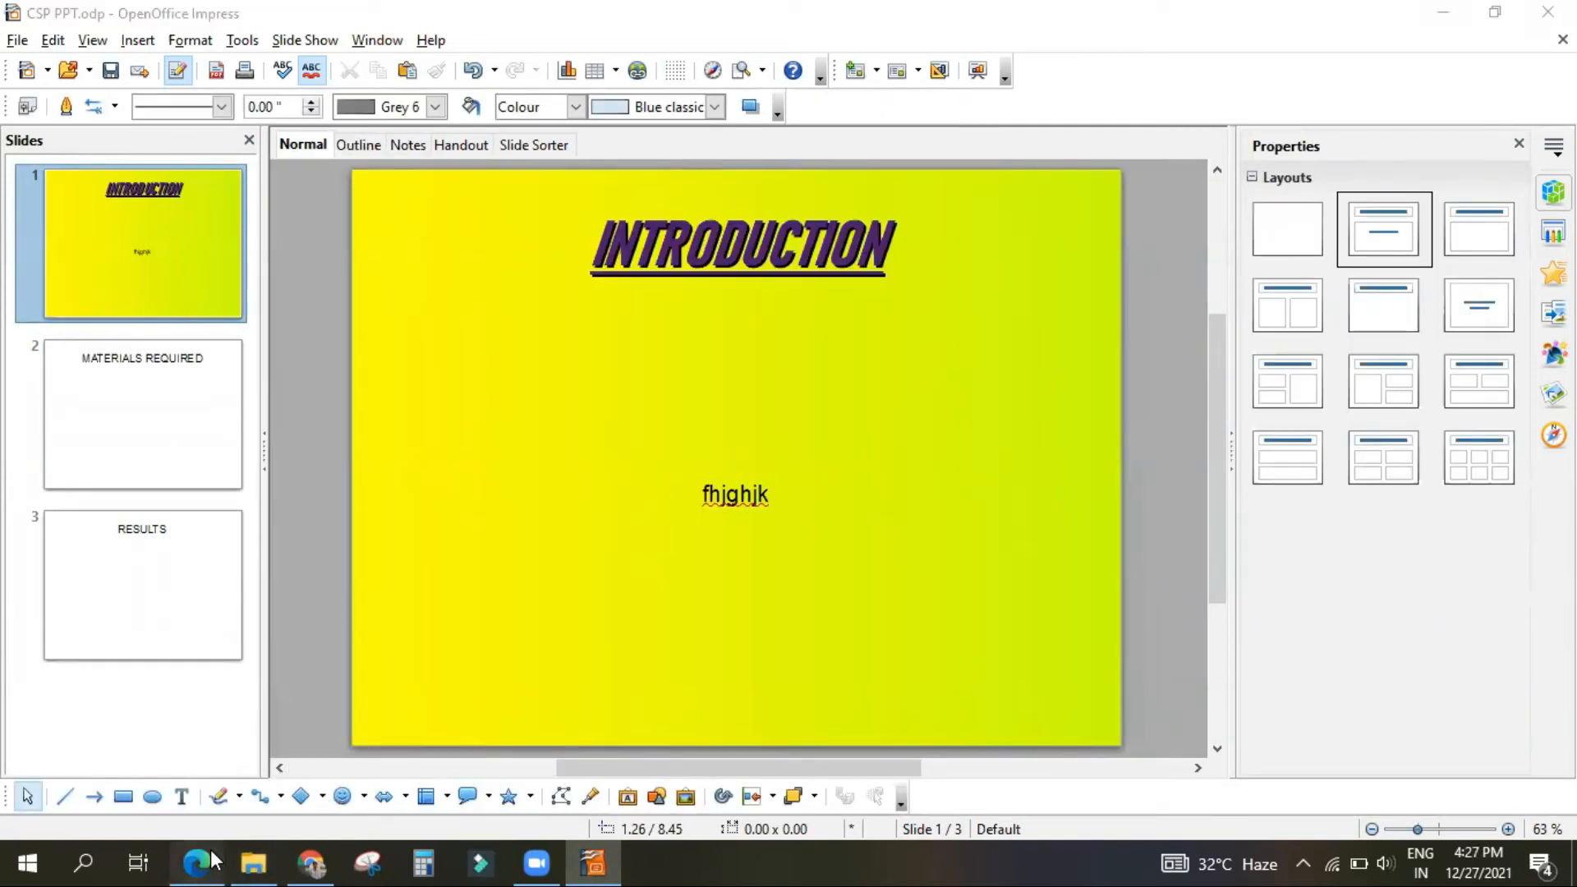
Step: Read the PDF's sections on Notes, Handout and Slide Sorter views and the commands for selecting, deleting and moving slides
{"action": "left_click", "coordinate": [197, 862]}
{"action": "scroll", "coordinate": [637, 509], "scroll_direction": "down", "scroll_amount": 7}
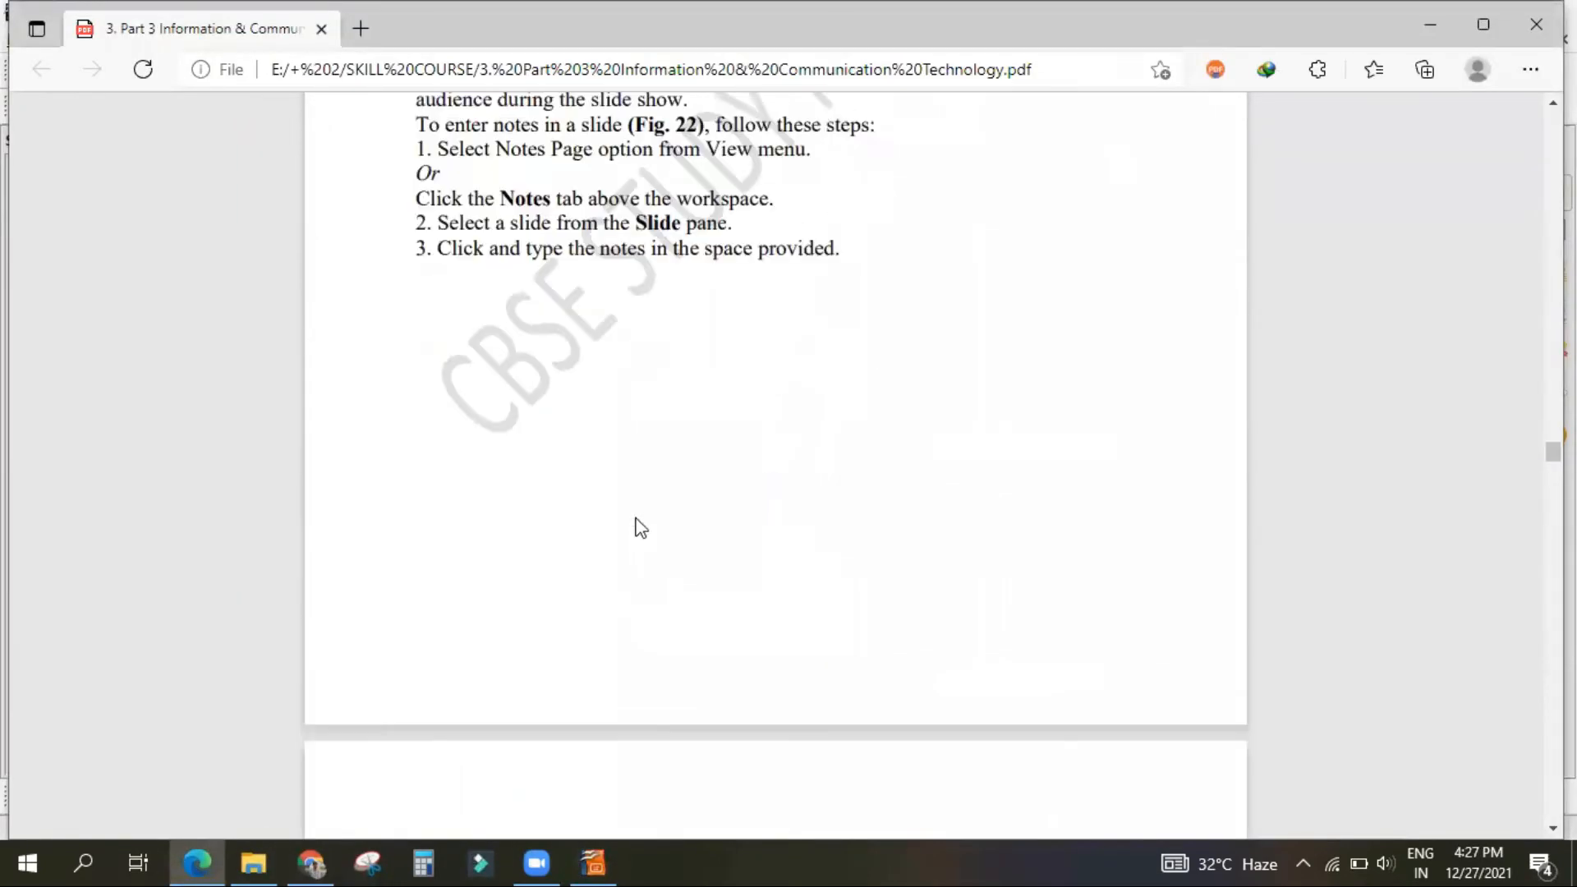
{"action": "scroll", "coordinate": [642, 516], "scroll_direction": "down", "scroll_amount": 5}
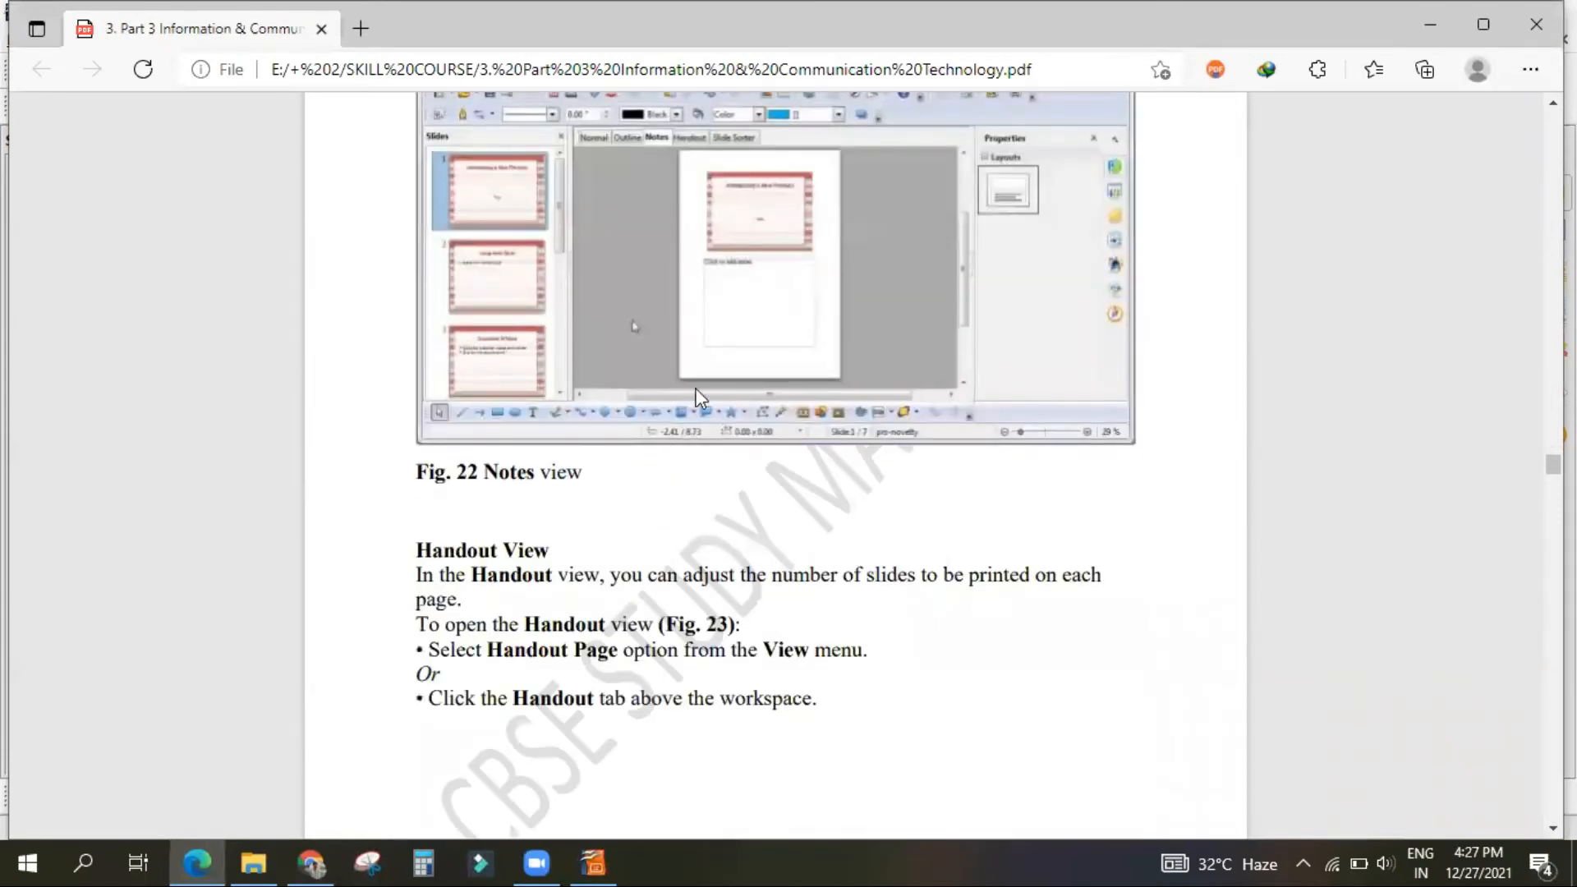
{"action": "scroll", "coordinate": [822, 423], "scroll_direction": "down", "scroll_amount": 12}
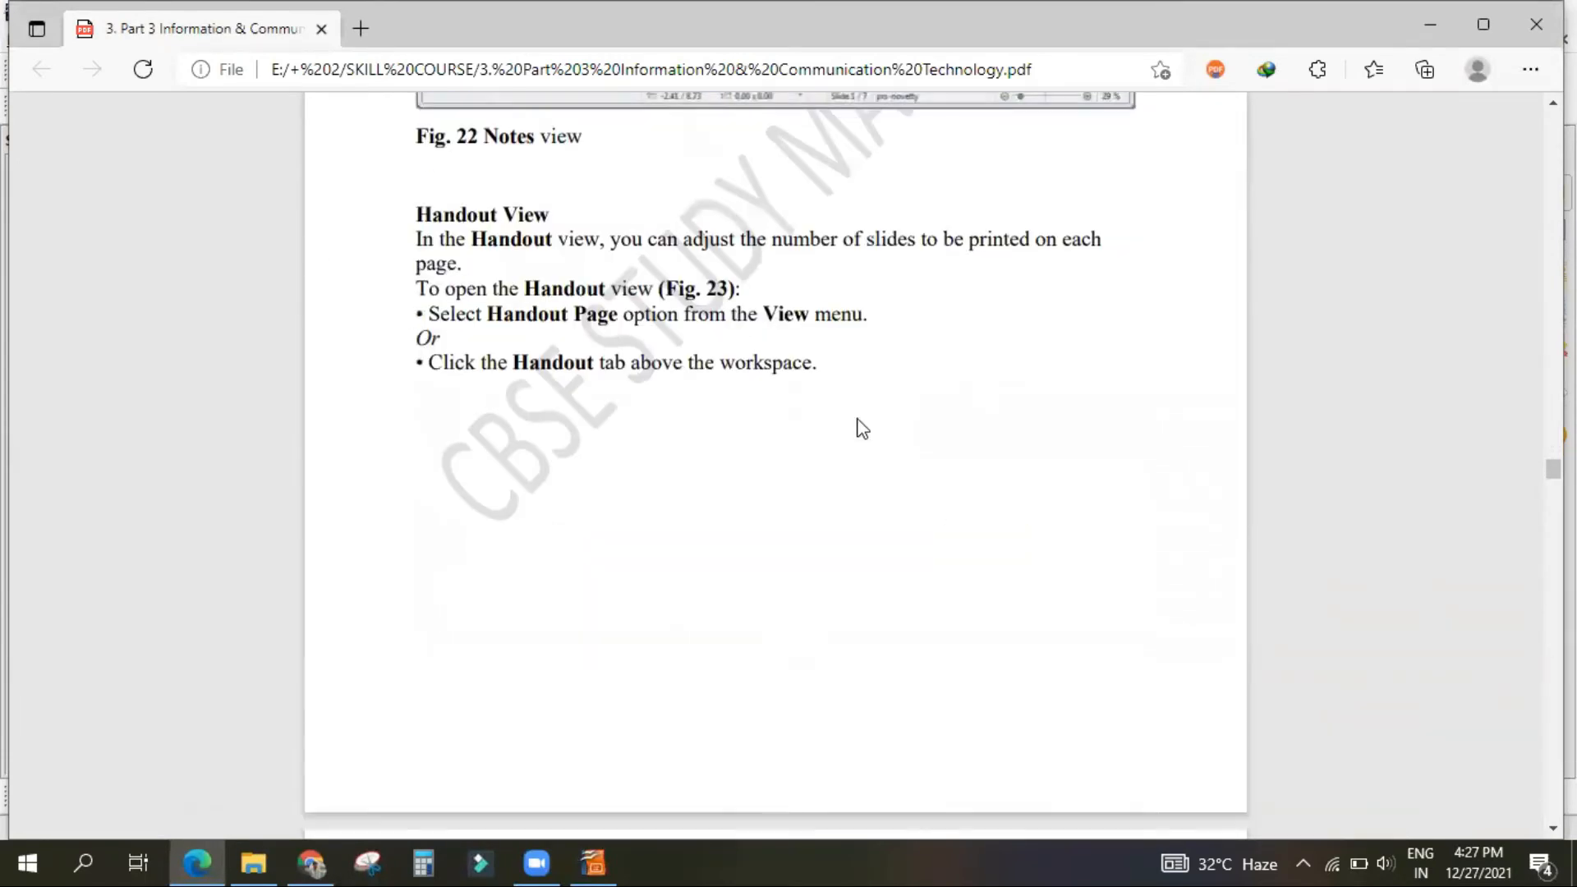
{"action": "scroll", "coordinate": [834, 419], "scroll_direction": "down", "scroll_amount": 15}
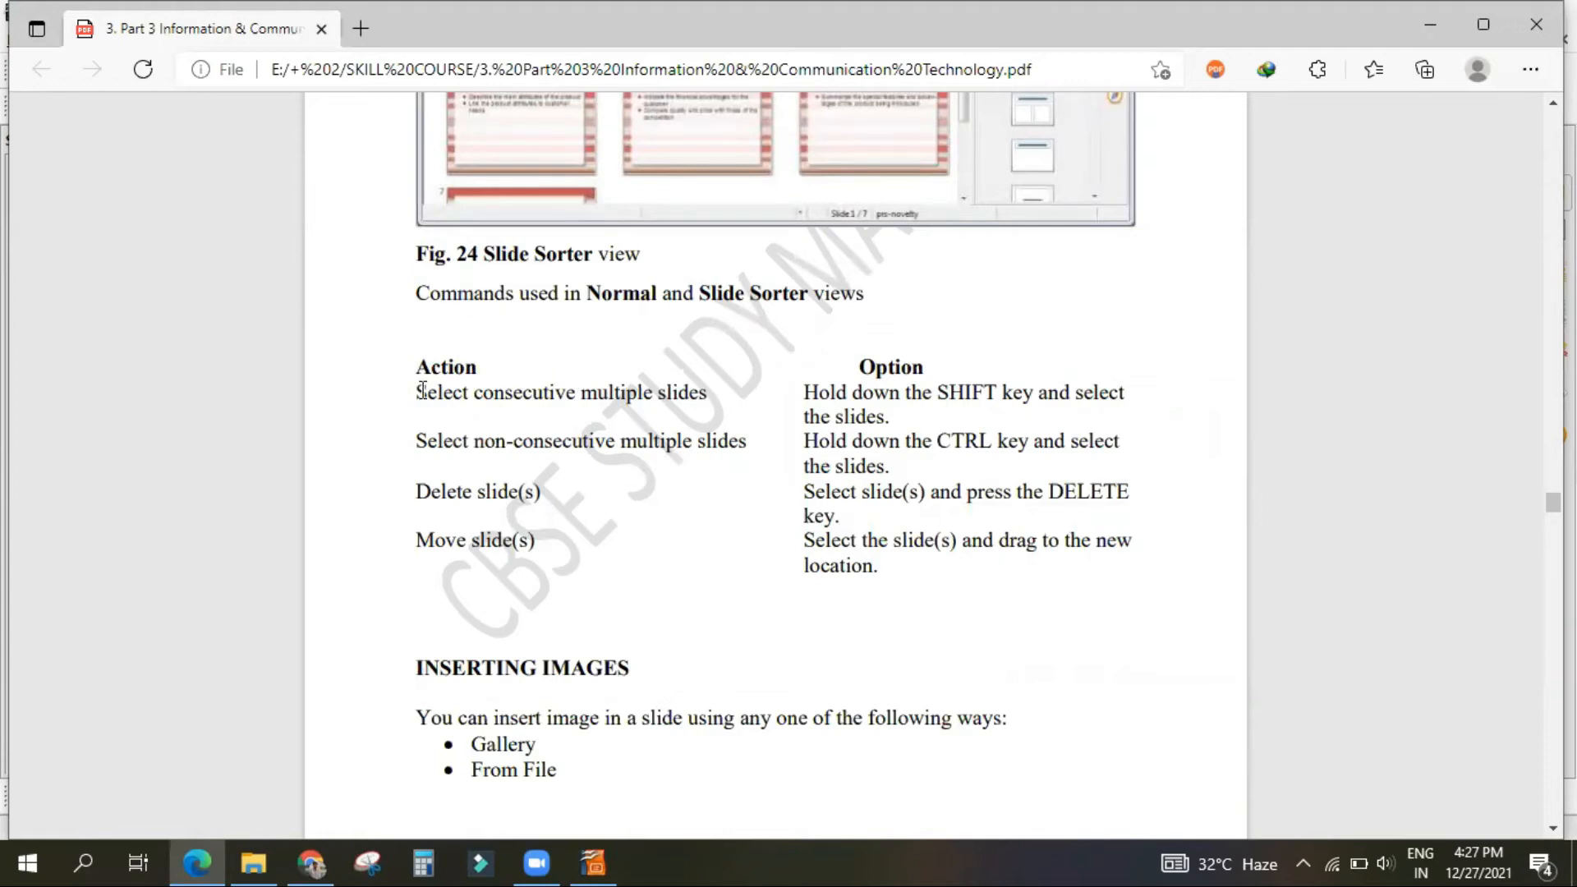
Step: Return to Impress and demonstrate multiple slide selection in the Slides pane, first slides 1 to 3, and after that slides 1 and 2
{"action": "left_click", "coordinate": [592, 862]}
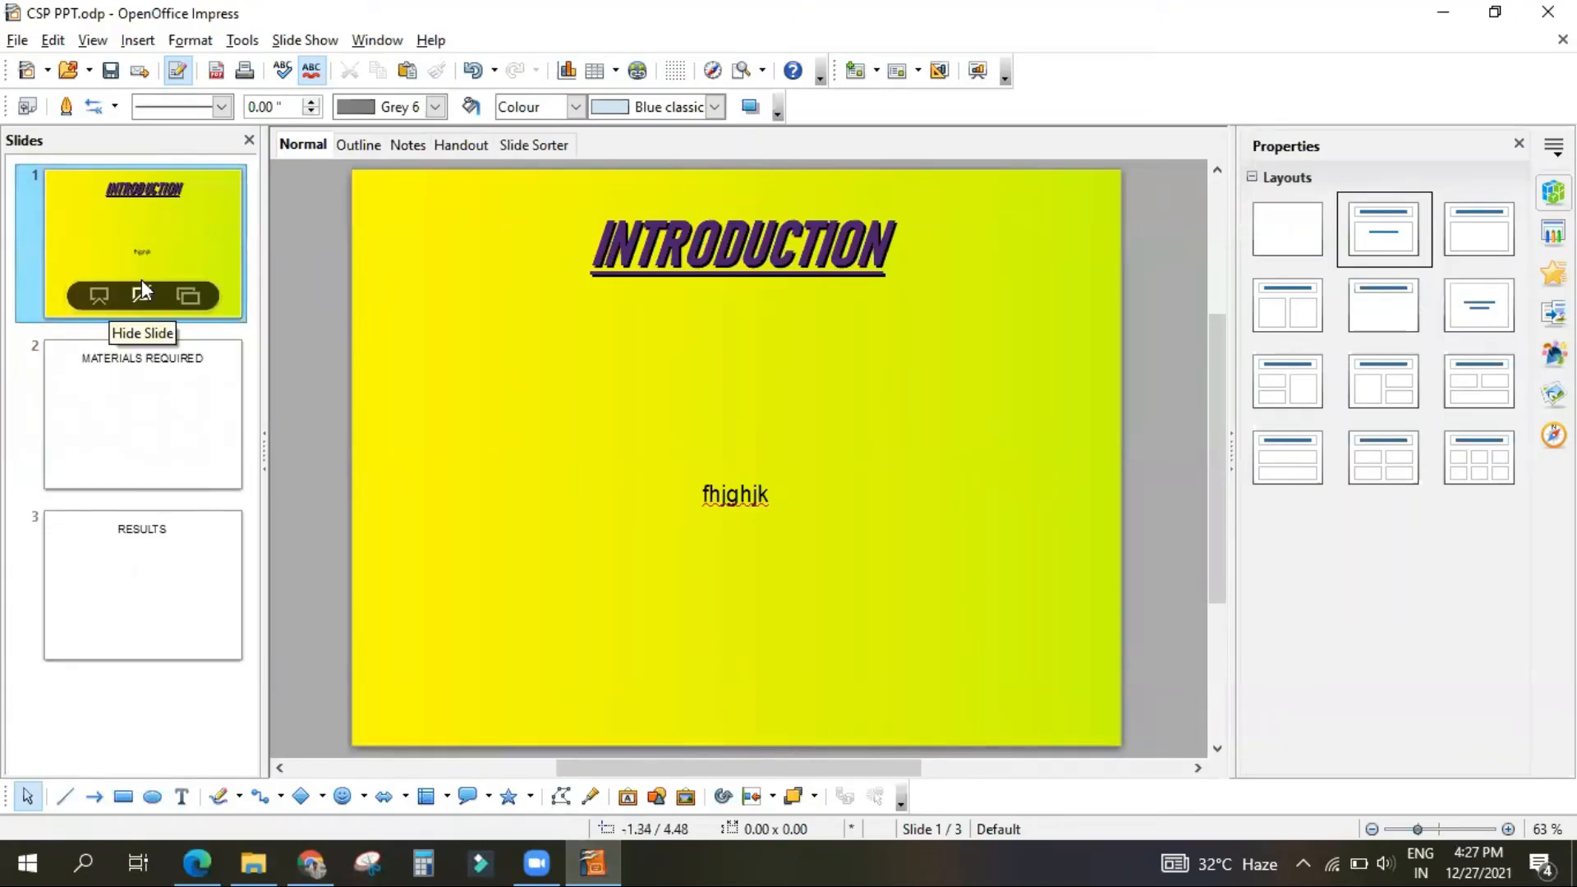
{"action": "left_click", "coordinate": [219, 608], "text": "shift"}
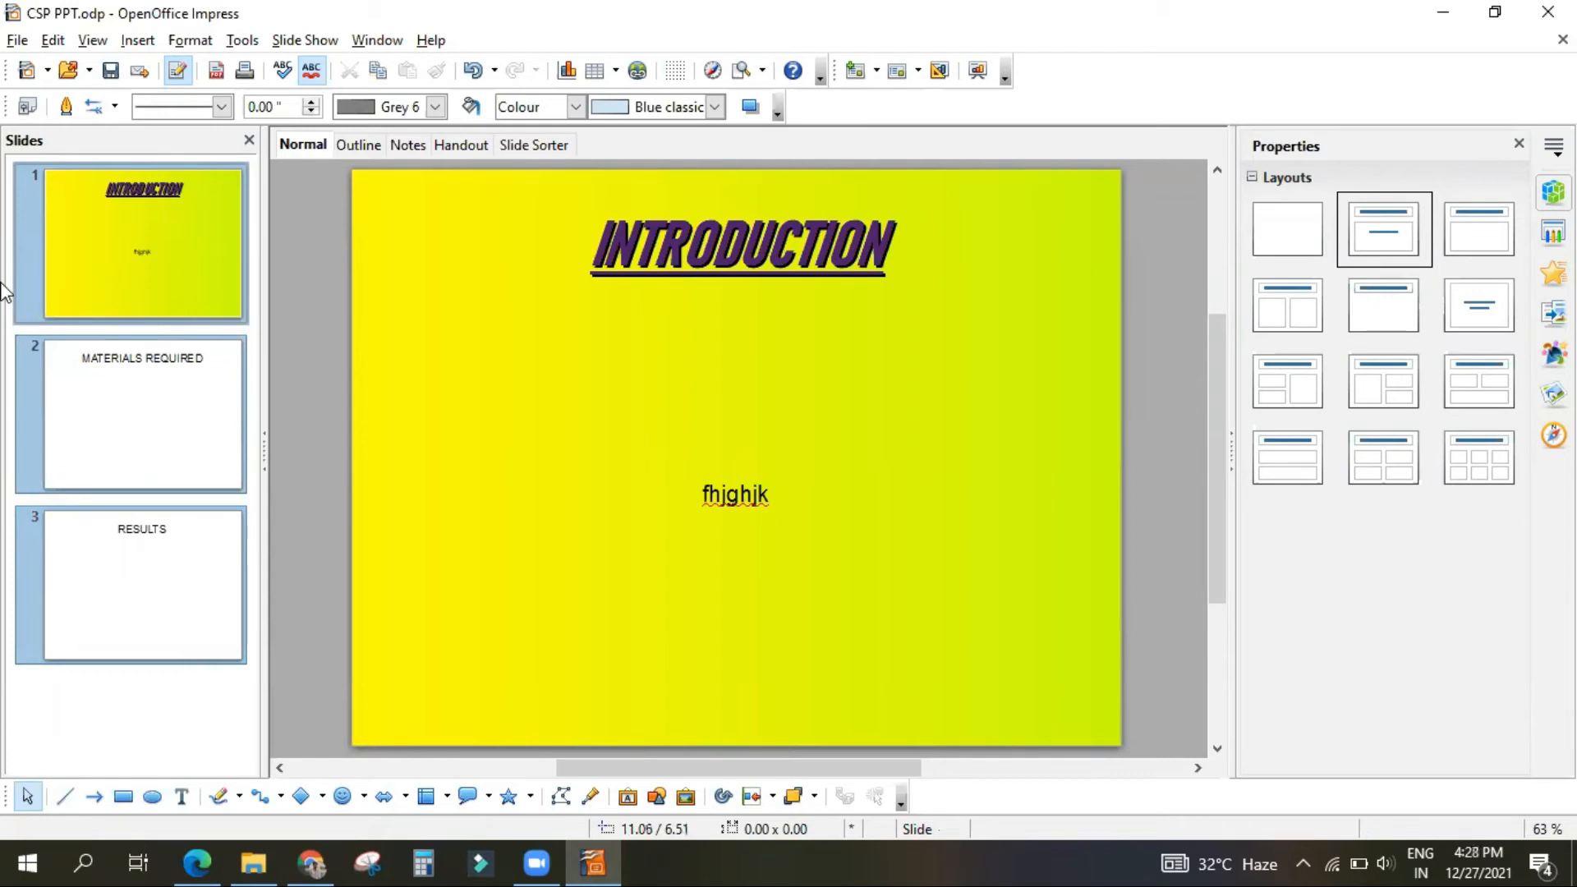
{"action": "left_click", "coordinate": [141, 258]}
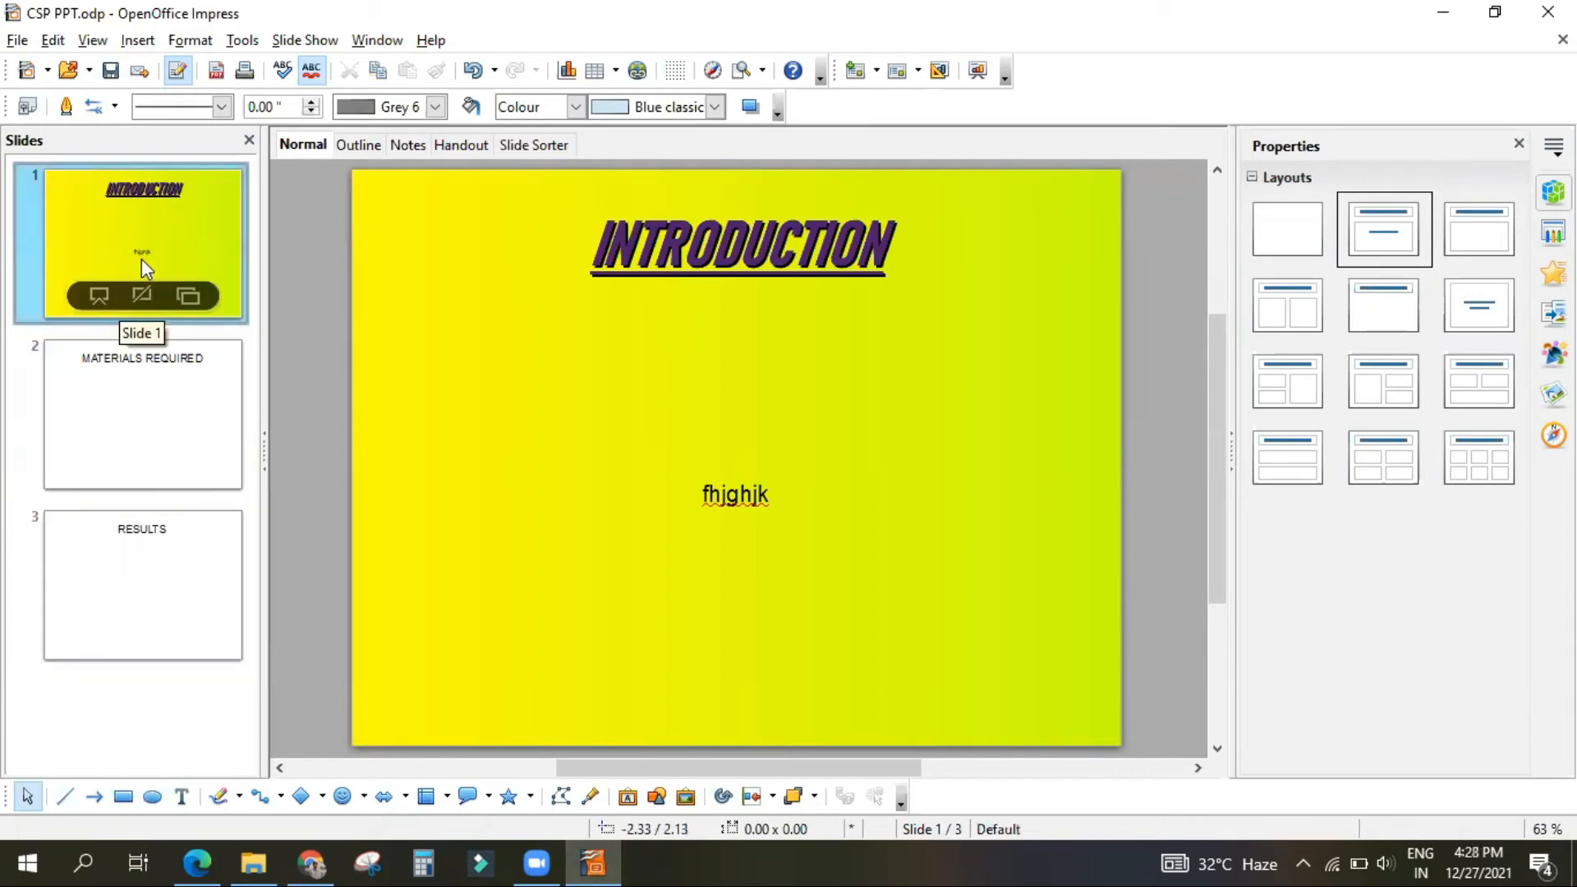
{"action": "left_click", "coordinate": [146, 433], "text": "ctrl"}
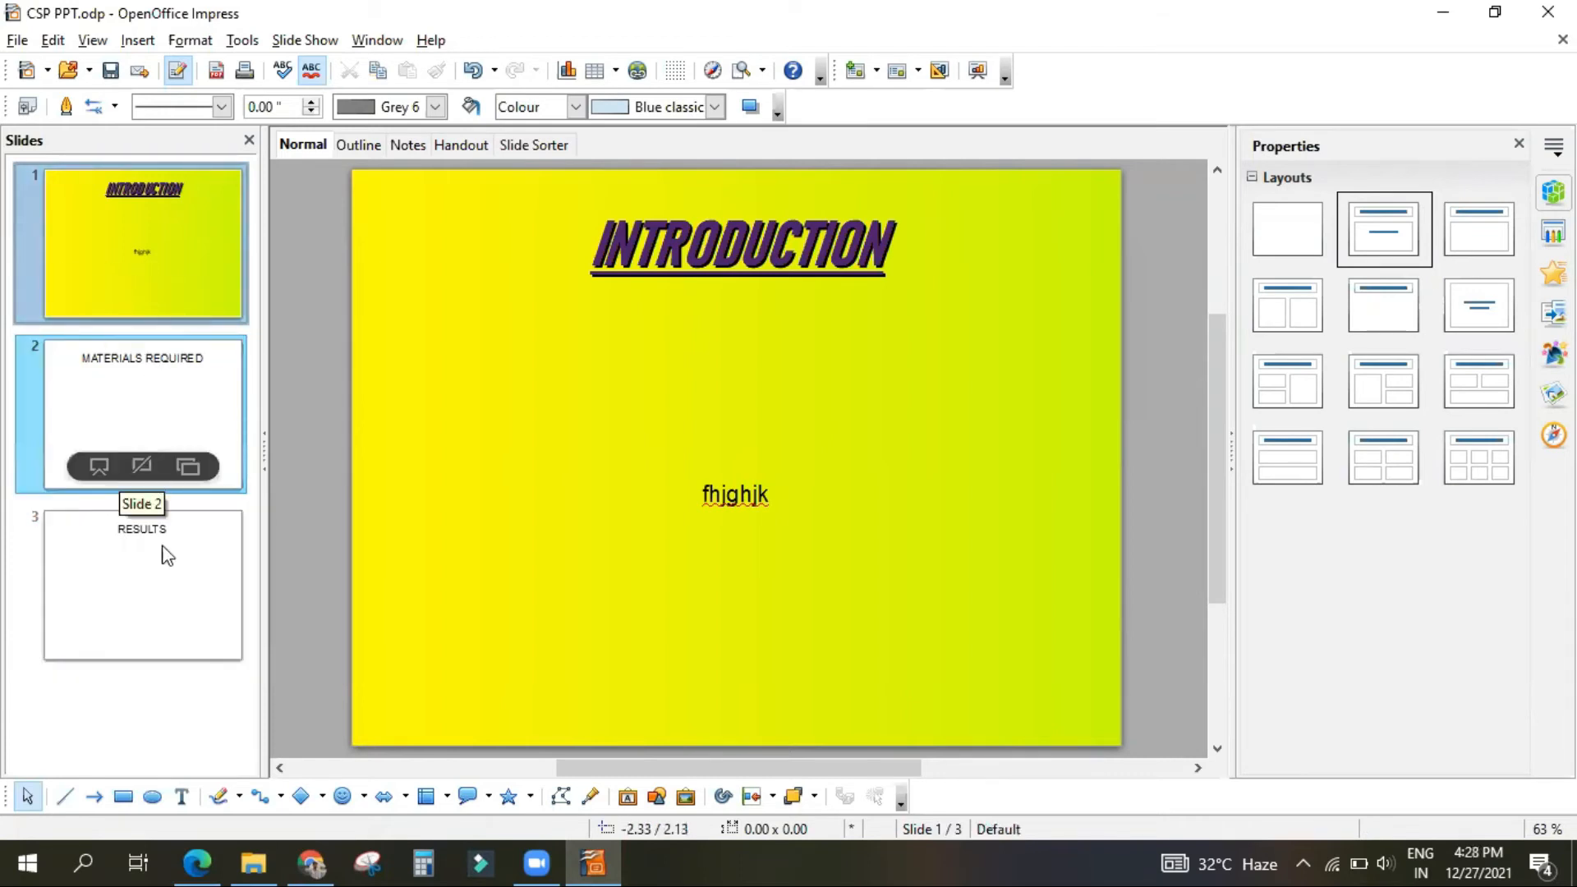
Step: Demonstrate selecting all three slides, first by extending the selection to the RESULTS slide and again with Select All from the INTRODUCTION slide
{"action": "left_click", "coordinate": [167, 583], "text": "ctrl"}
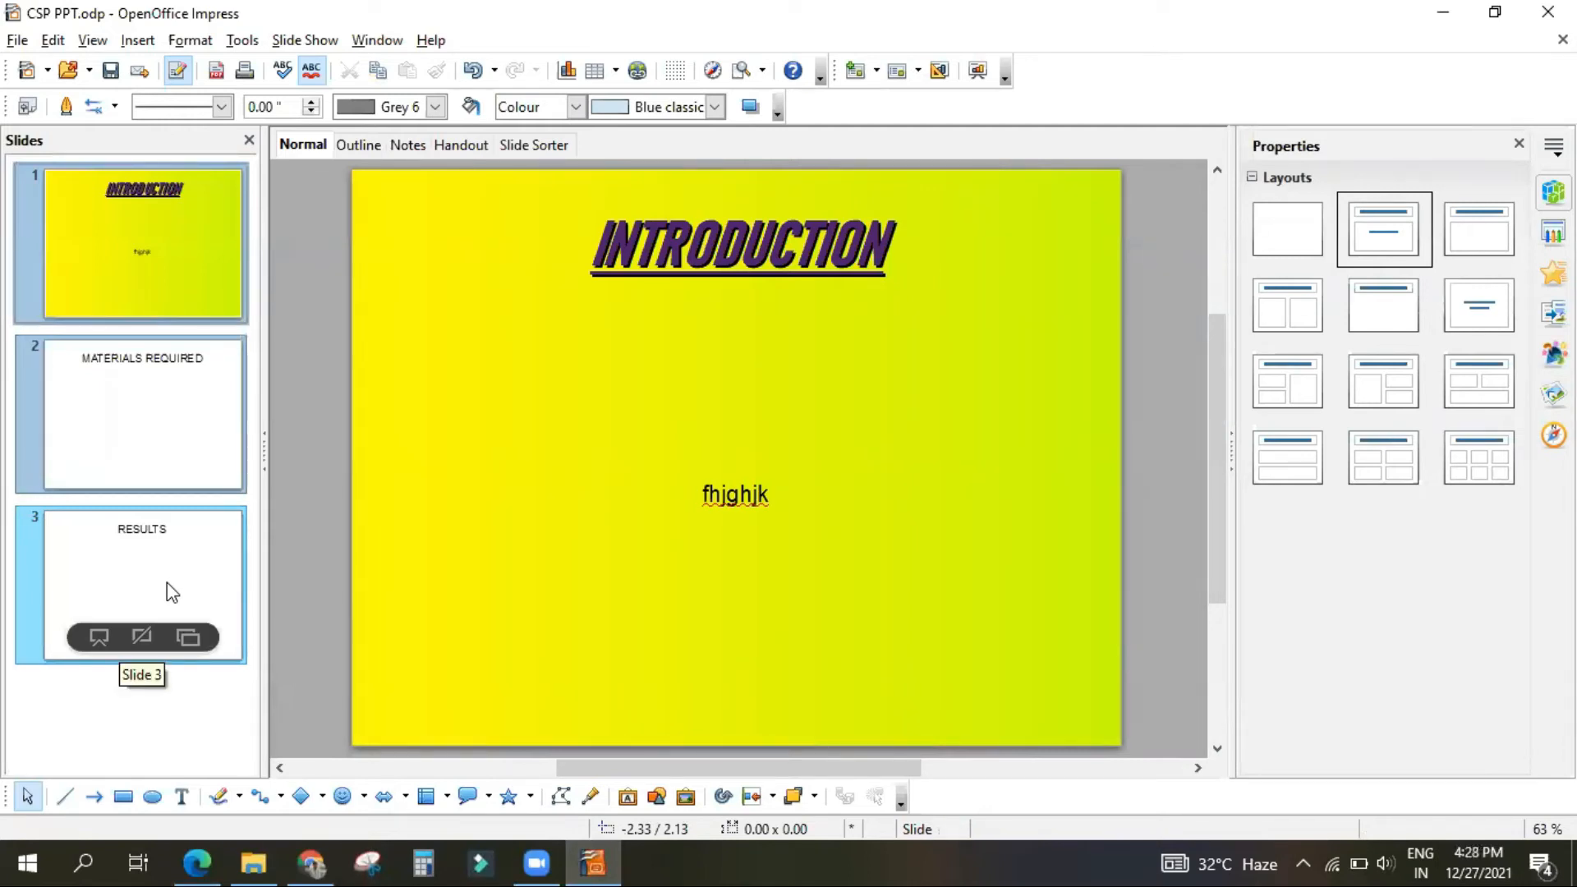
{"action": "left_click", "coordinate": [309, 301]}
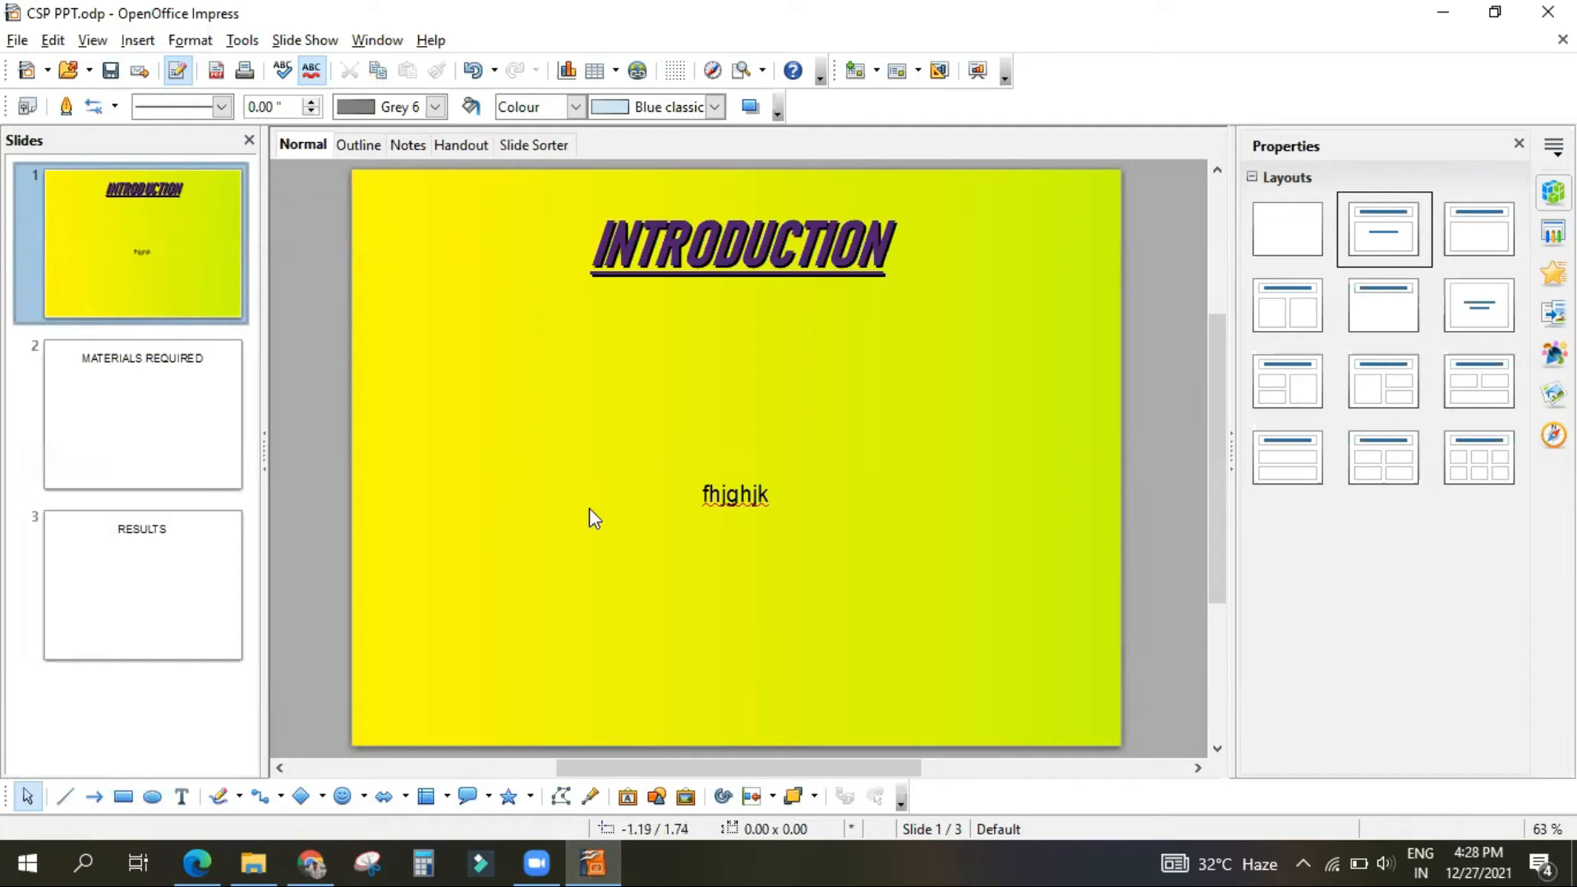
{"action": "left_click", "coordinate": [147, 399]}
{"action": "left_click", "coordinate": [134, 539]}
{"action": "left_click", "coordinate": [115, 251]}
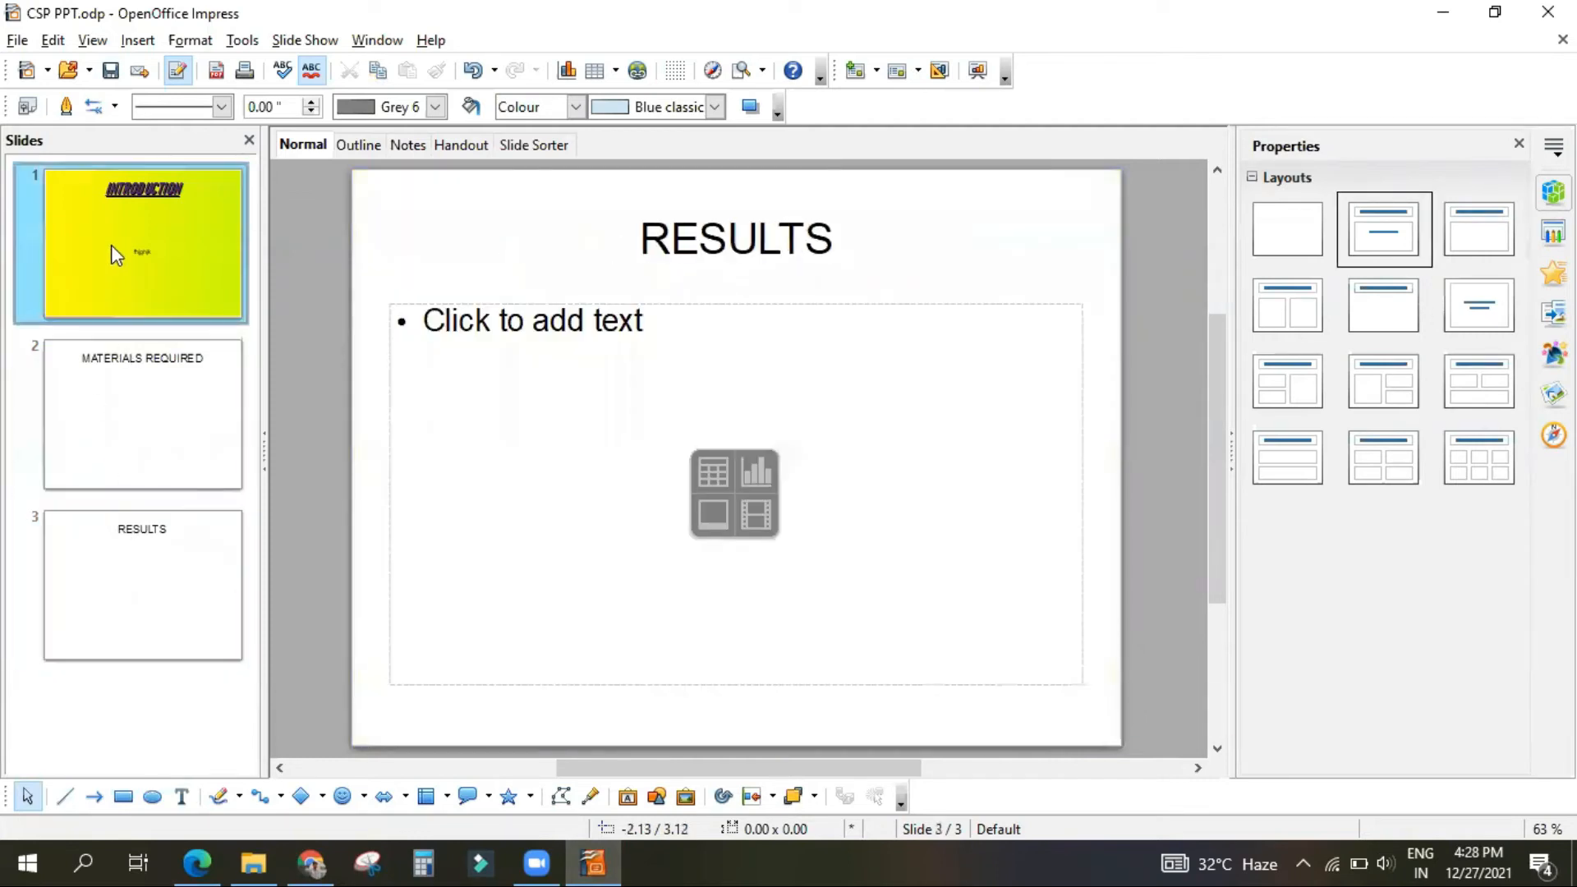
{"action": "key", "text": "ctrl+a"}
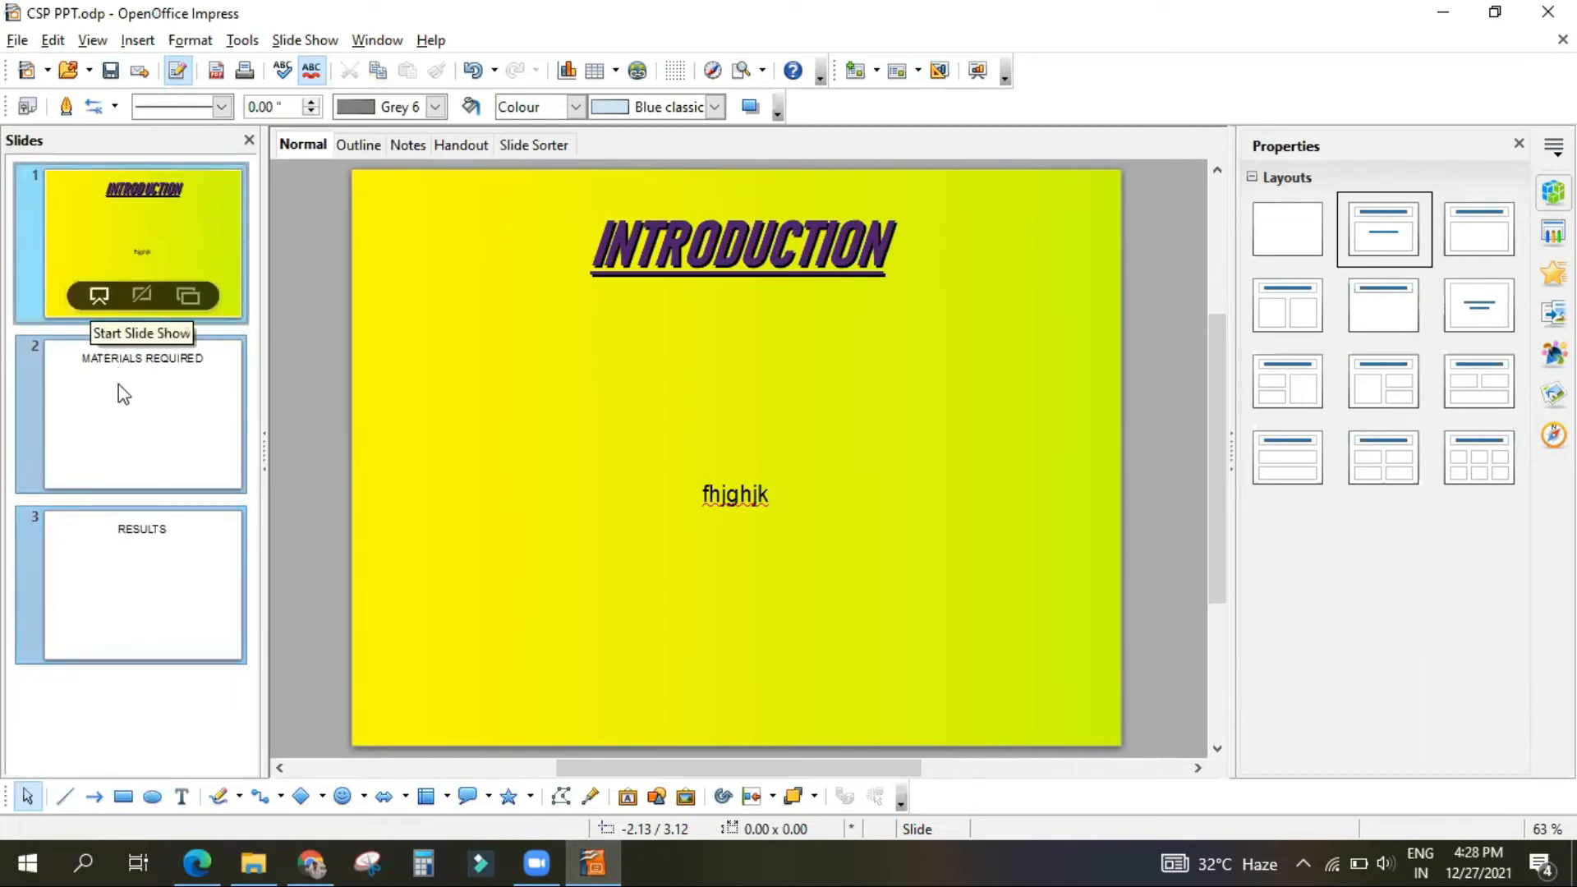
Step: View the INTRODUCTION, MATERIALS REQUIRED and RESULTS slides one at a time, selecting each individually and ending on RESULTS
{"action": "left_click", "coordinate": [97, 187]}
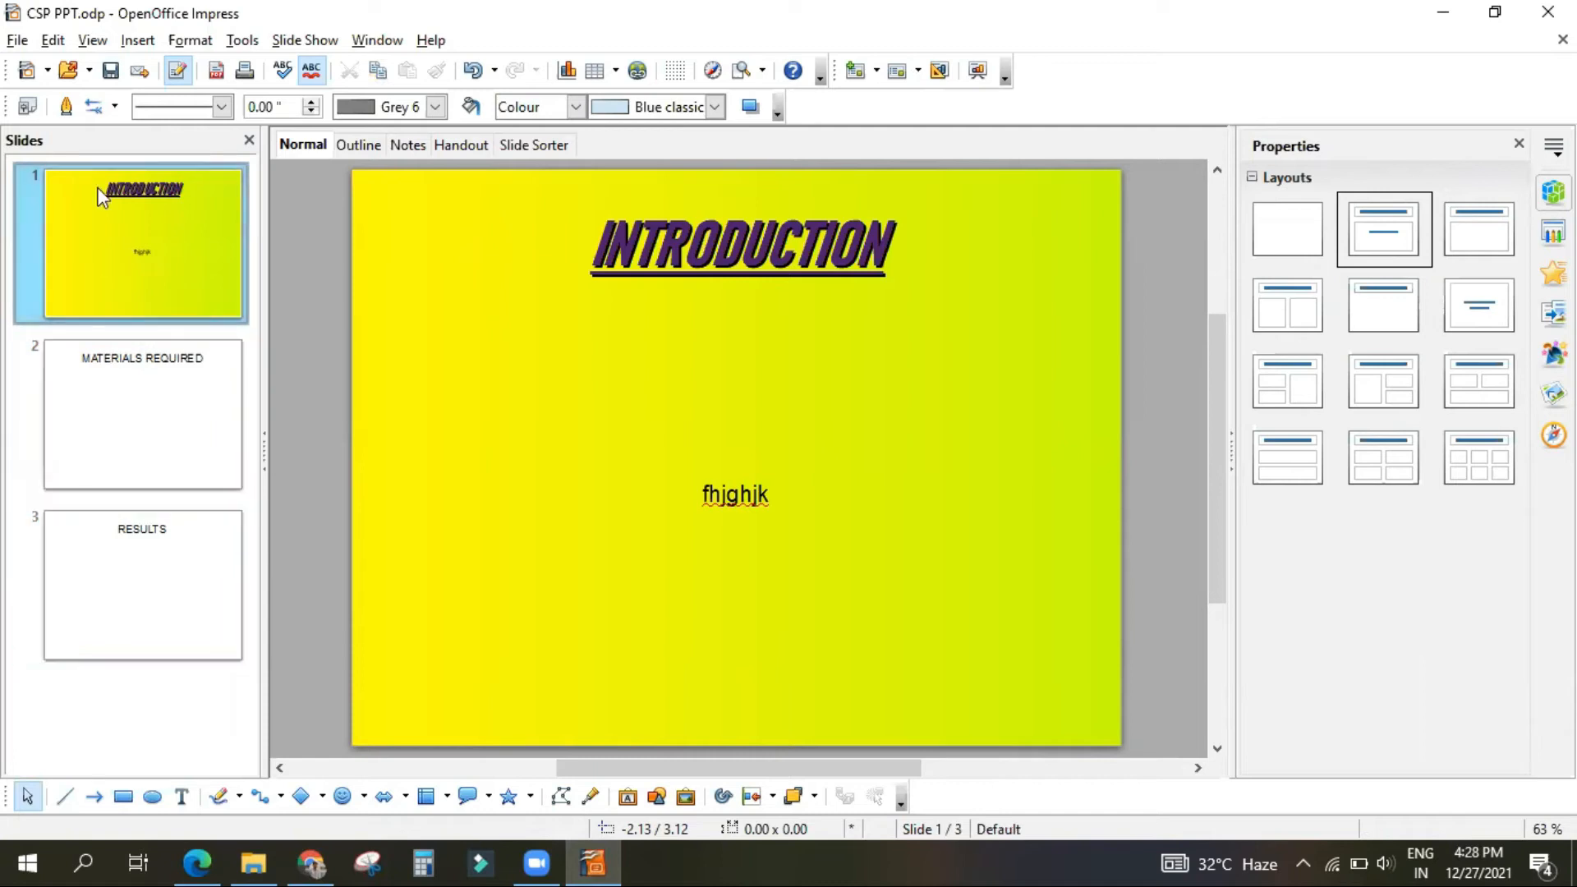
{"action": "left_click", "coordinate": [142, 386]}
{"action": "left_click", "coordinate": [135, 604]}
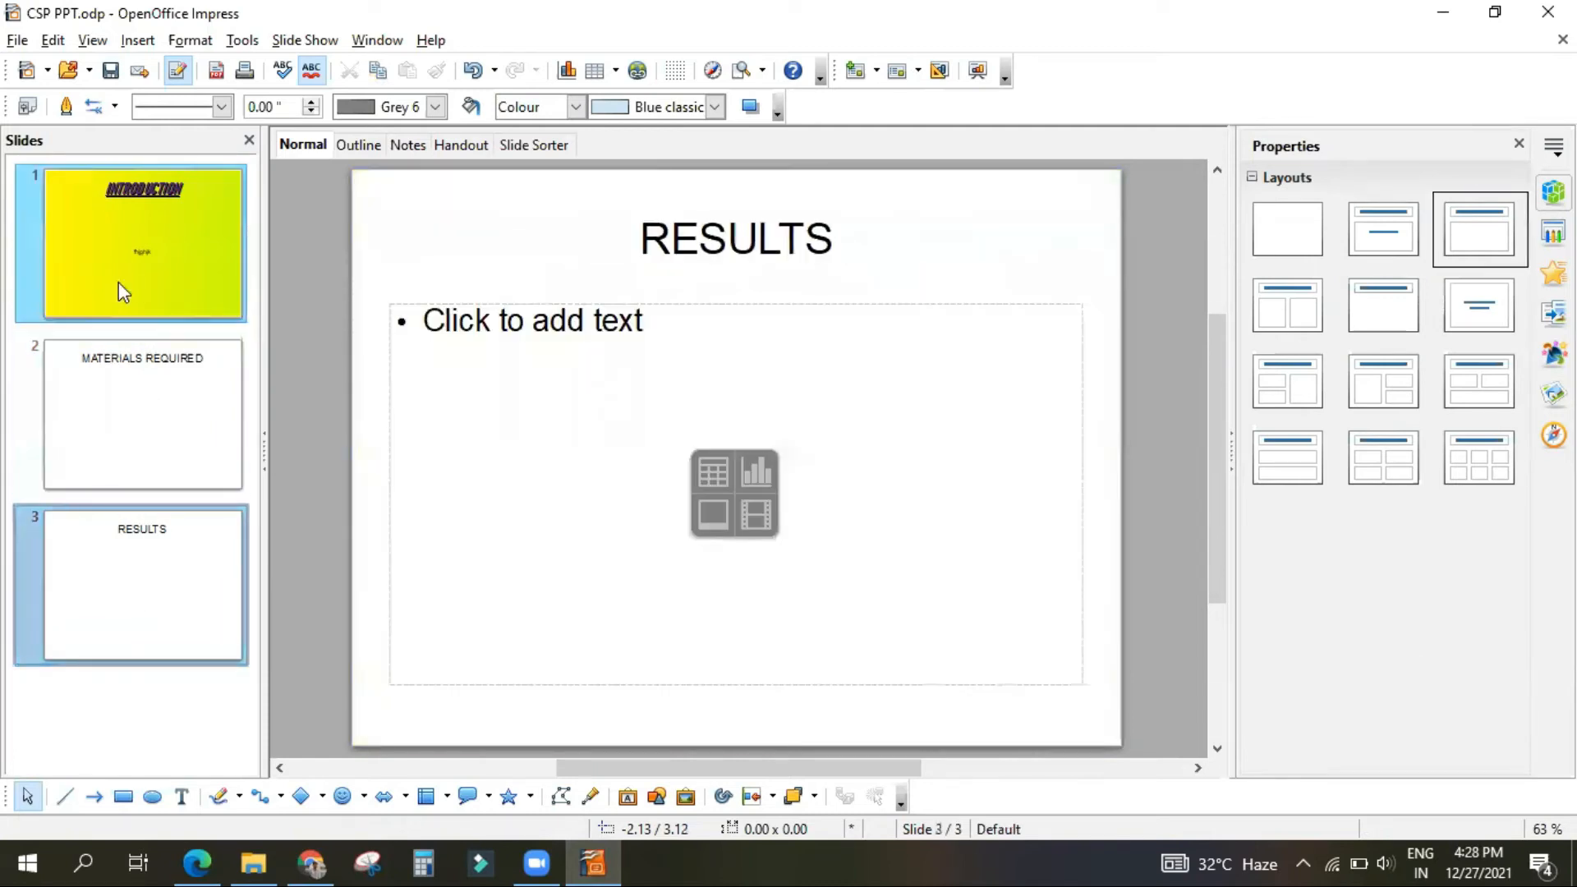
{"action": "left_click", "coordinate": [119, 283]}
{"action": "mouse_move", "coordinate": [118, 282]}
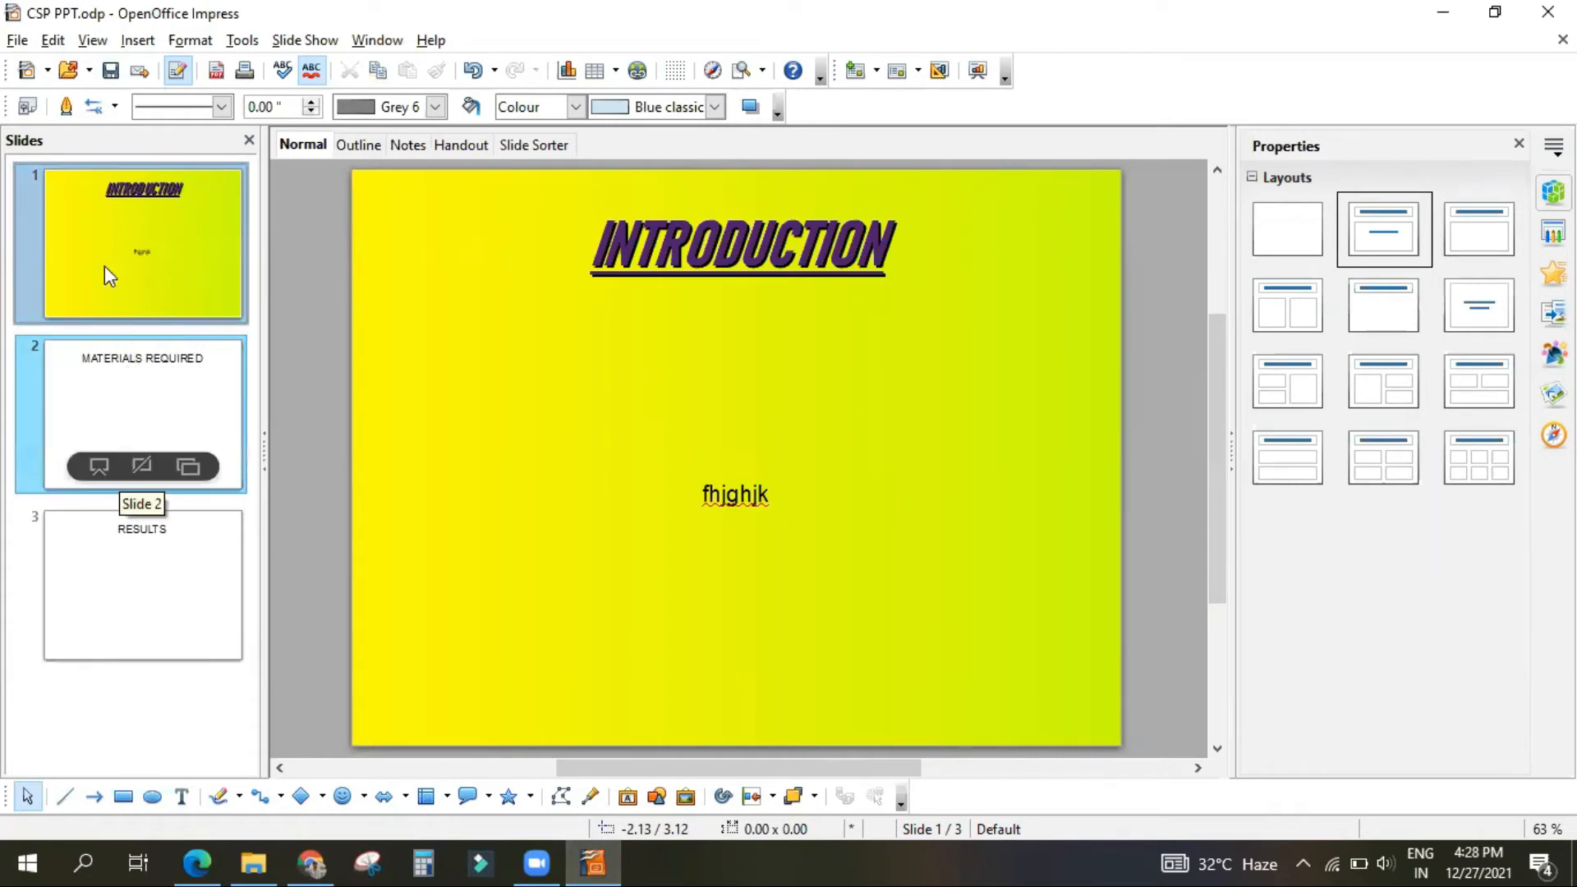
{"action": "left_click", "coordinate": [149, 418]}
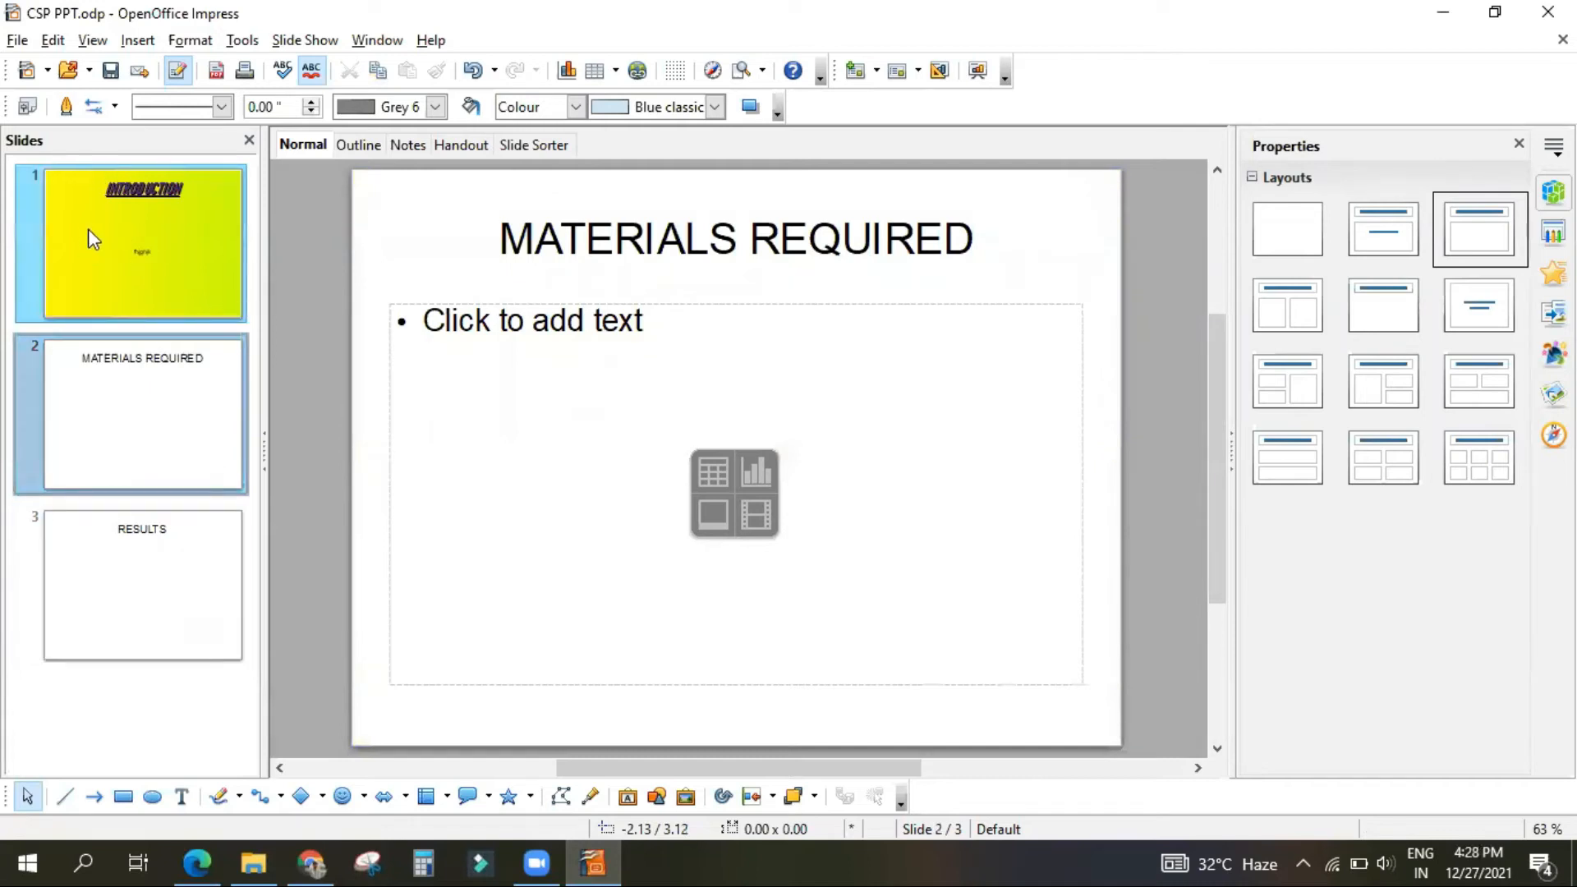
{"action": "left_click", "coordinate": [67, 209]}
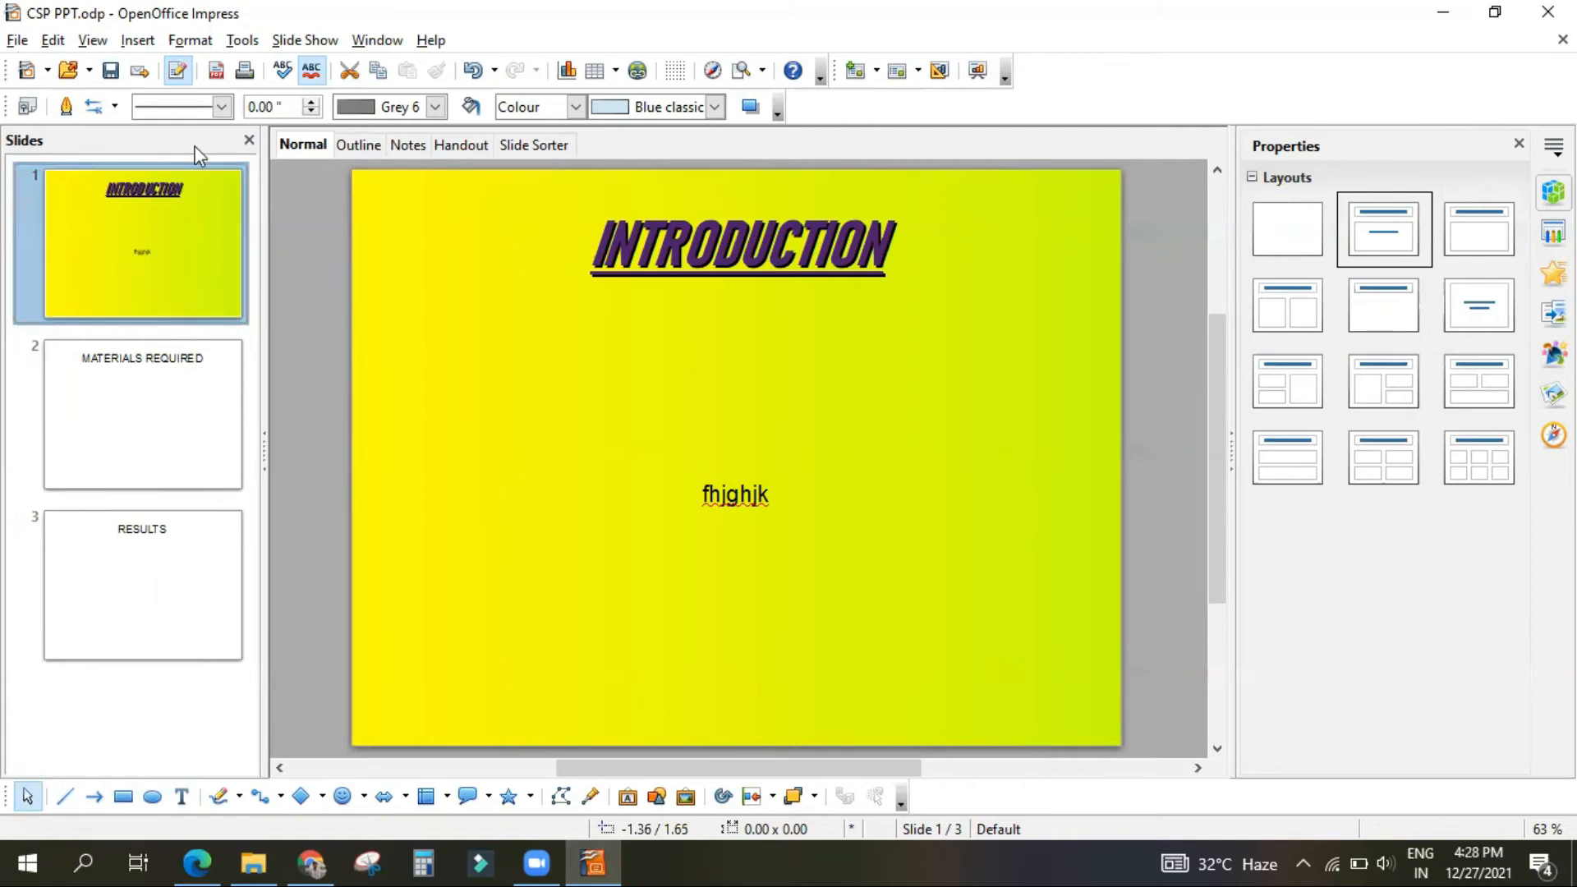
{"action": "left_click", "coordinate": [116, 363]}
{"action": "left_click", "coordinate": [78, 564]}
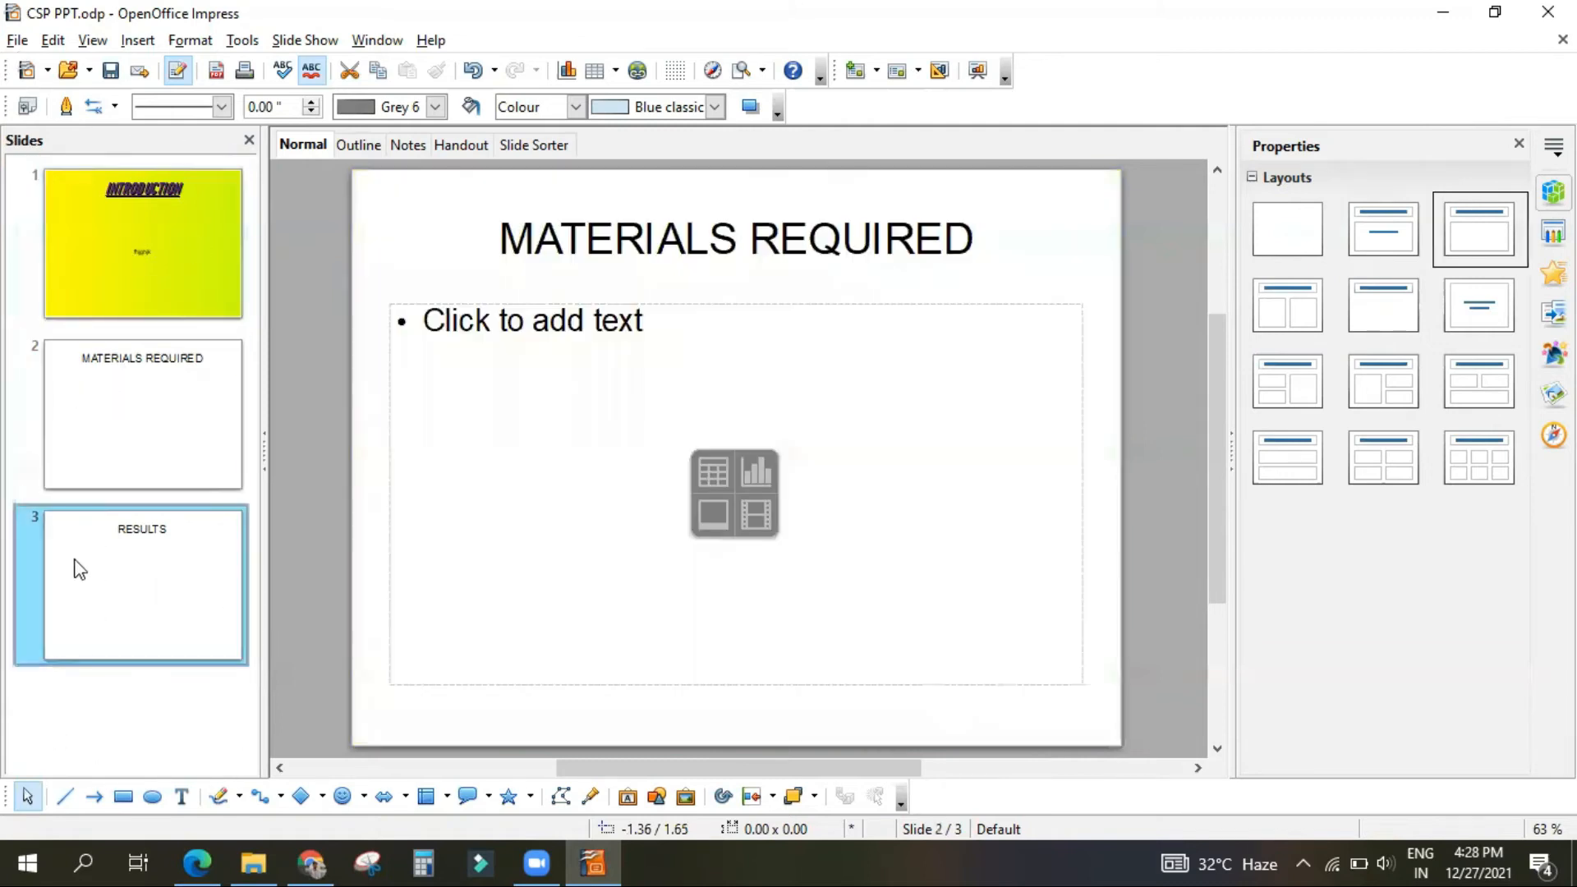
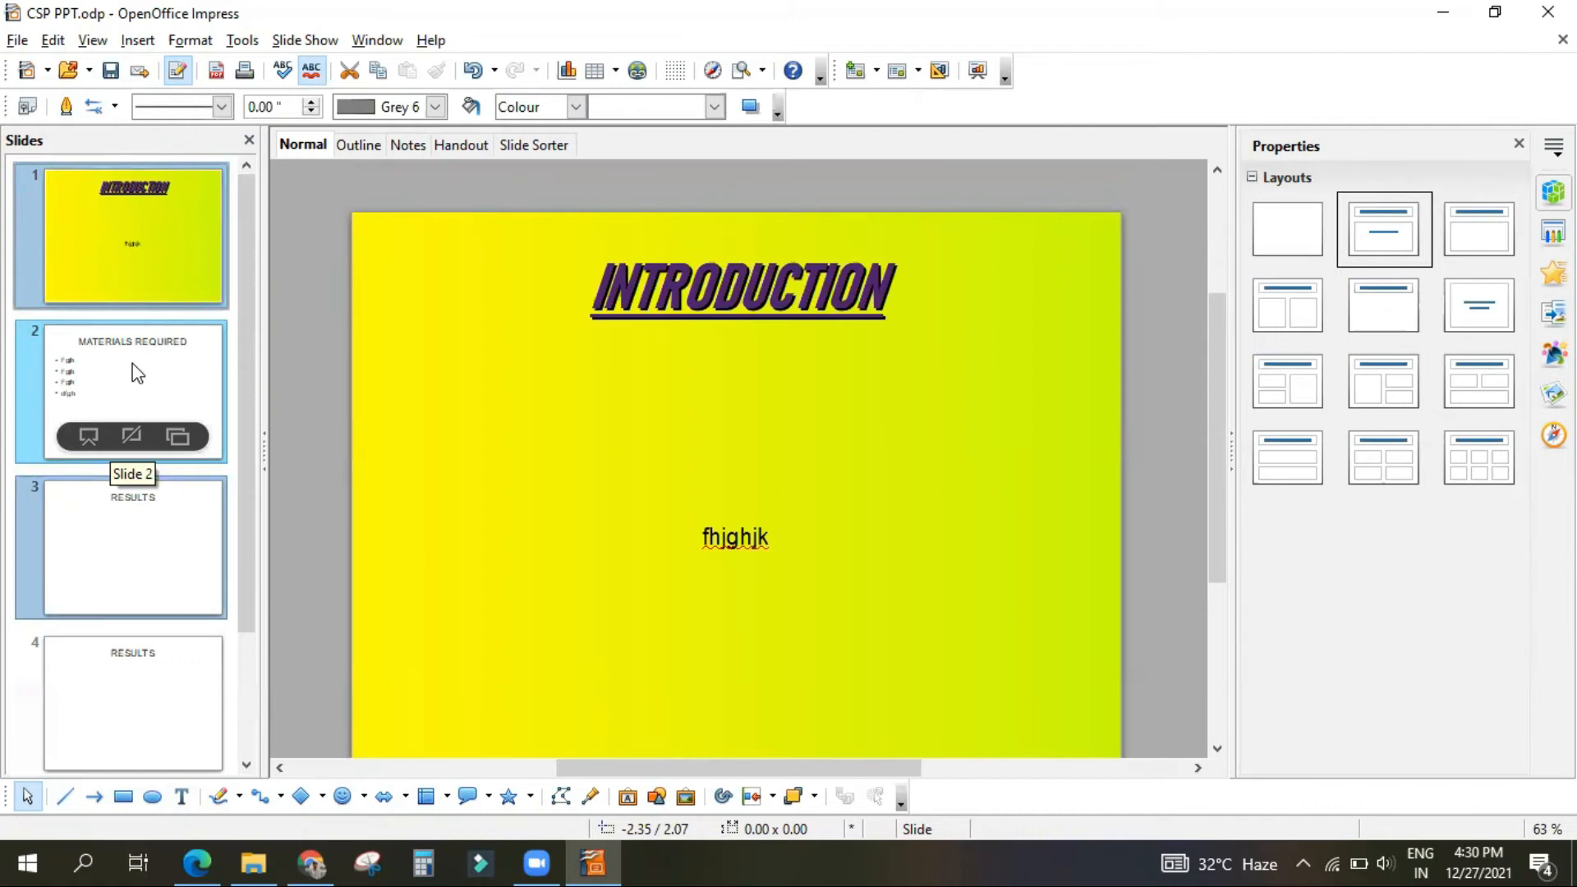
Step: Demonstrate selecting non-consecutive slides by selecting slides 1, 3 and 5 together
{"action": "left_click", "coordinate": [293, 411]}
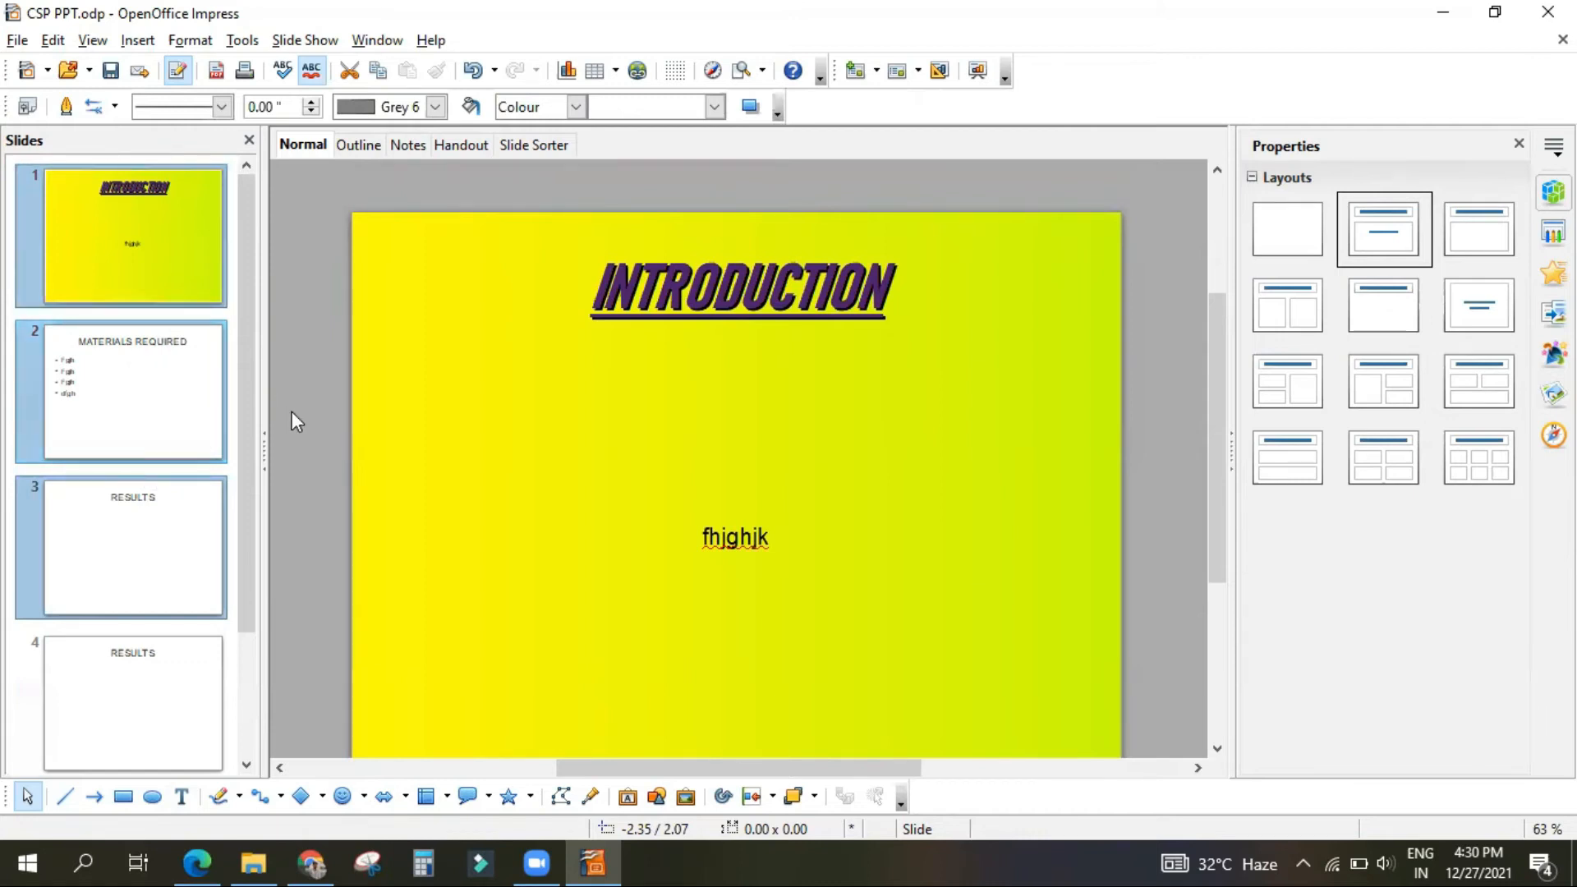
{"action": "left_click", "coordinate": [103, 585]}
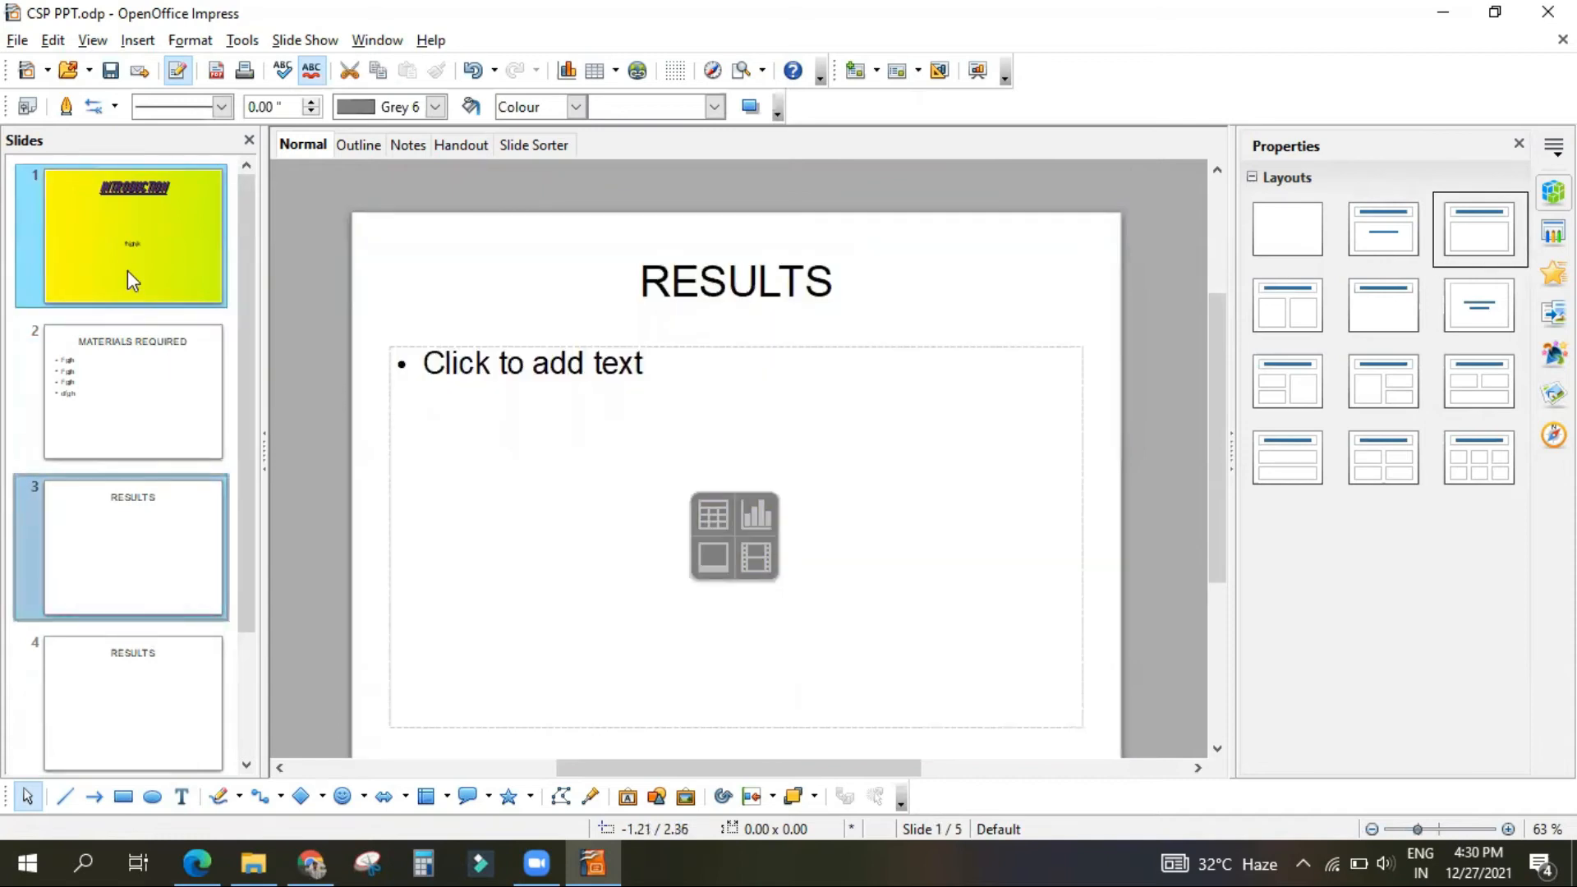
{"action": "left_click", "coordinate": [118, 285]}
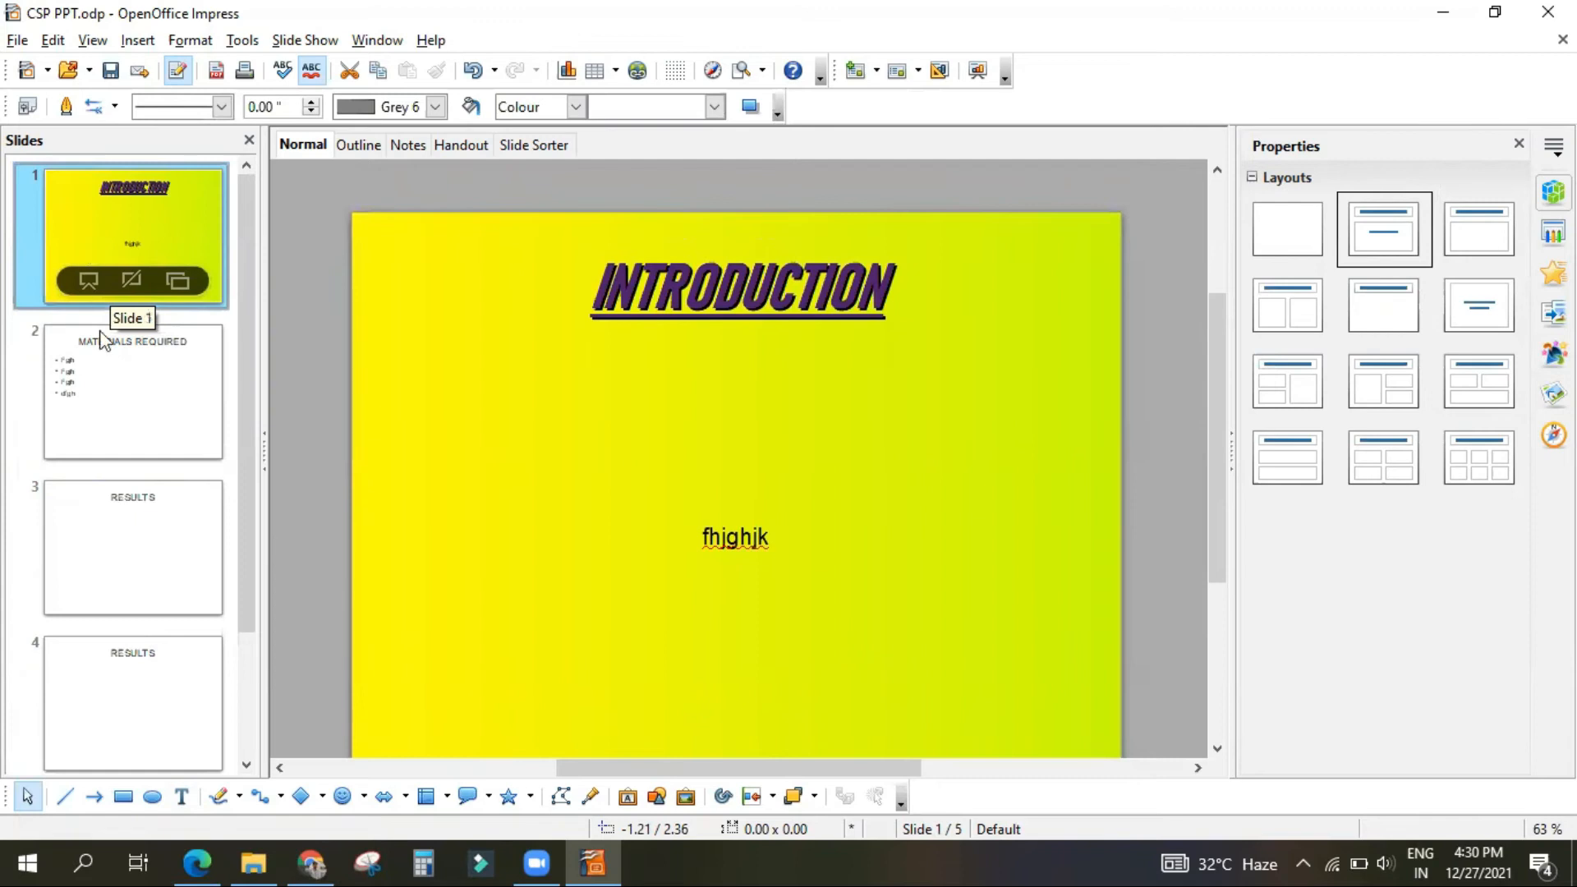
{"action": "left_click", "coordinate": [103, 538], "text": "ctrl"}
{"action": "scroll", "coordinate": [104, 538], "scroll_direction": "down", "scroll_amount": 2}
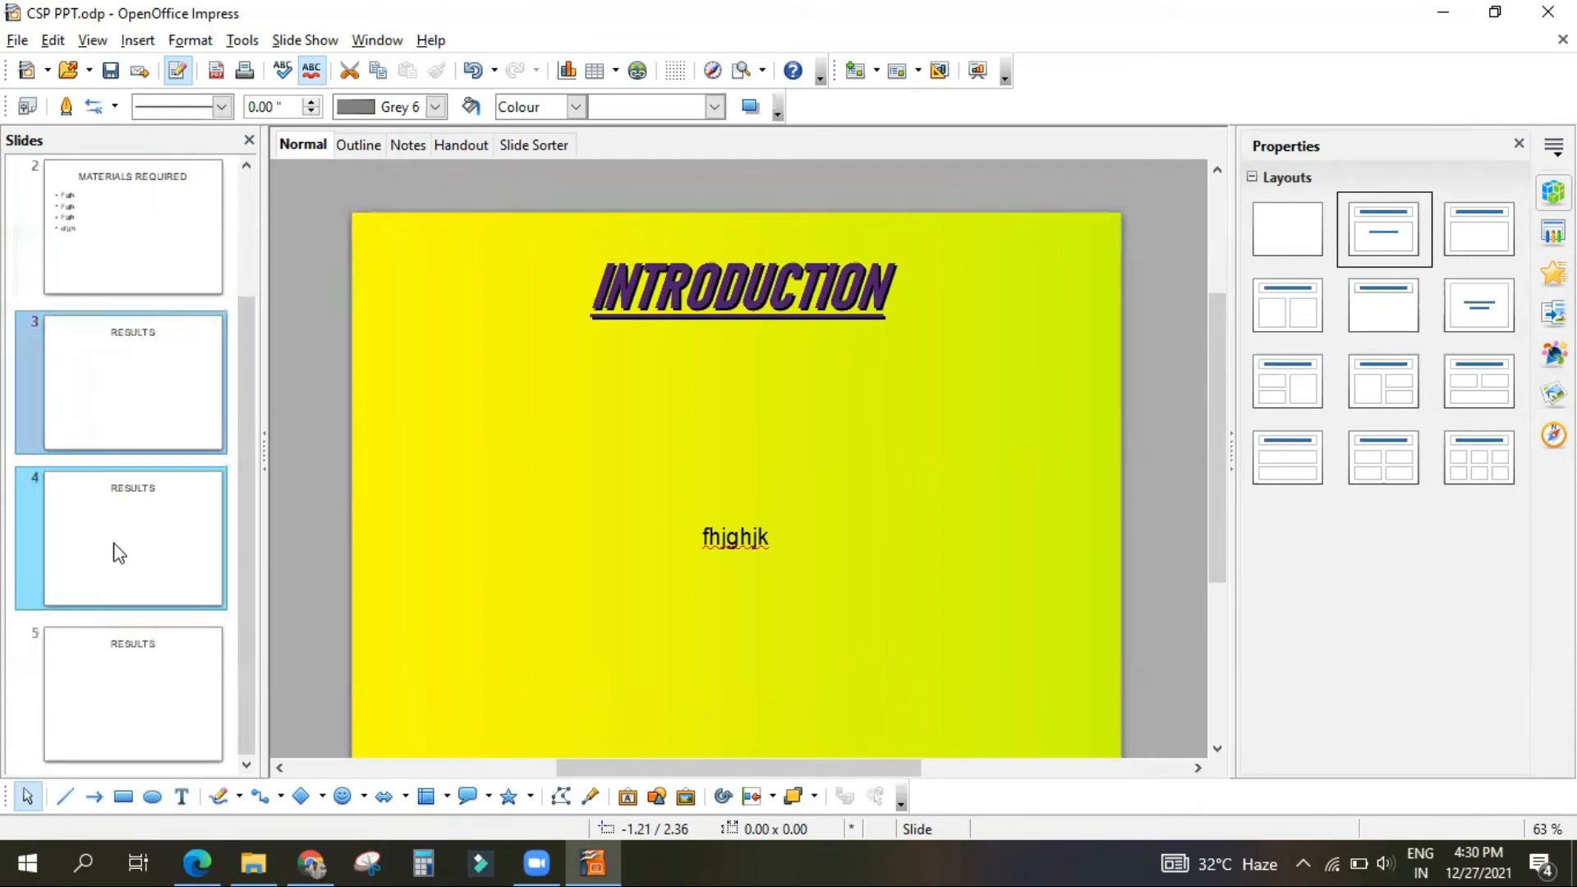
{"action": "left_click", "coordinate": [142, 668], "text": "ctrl"}
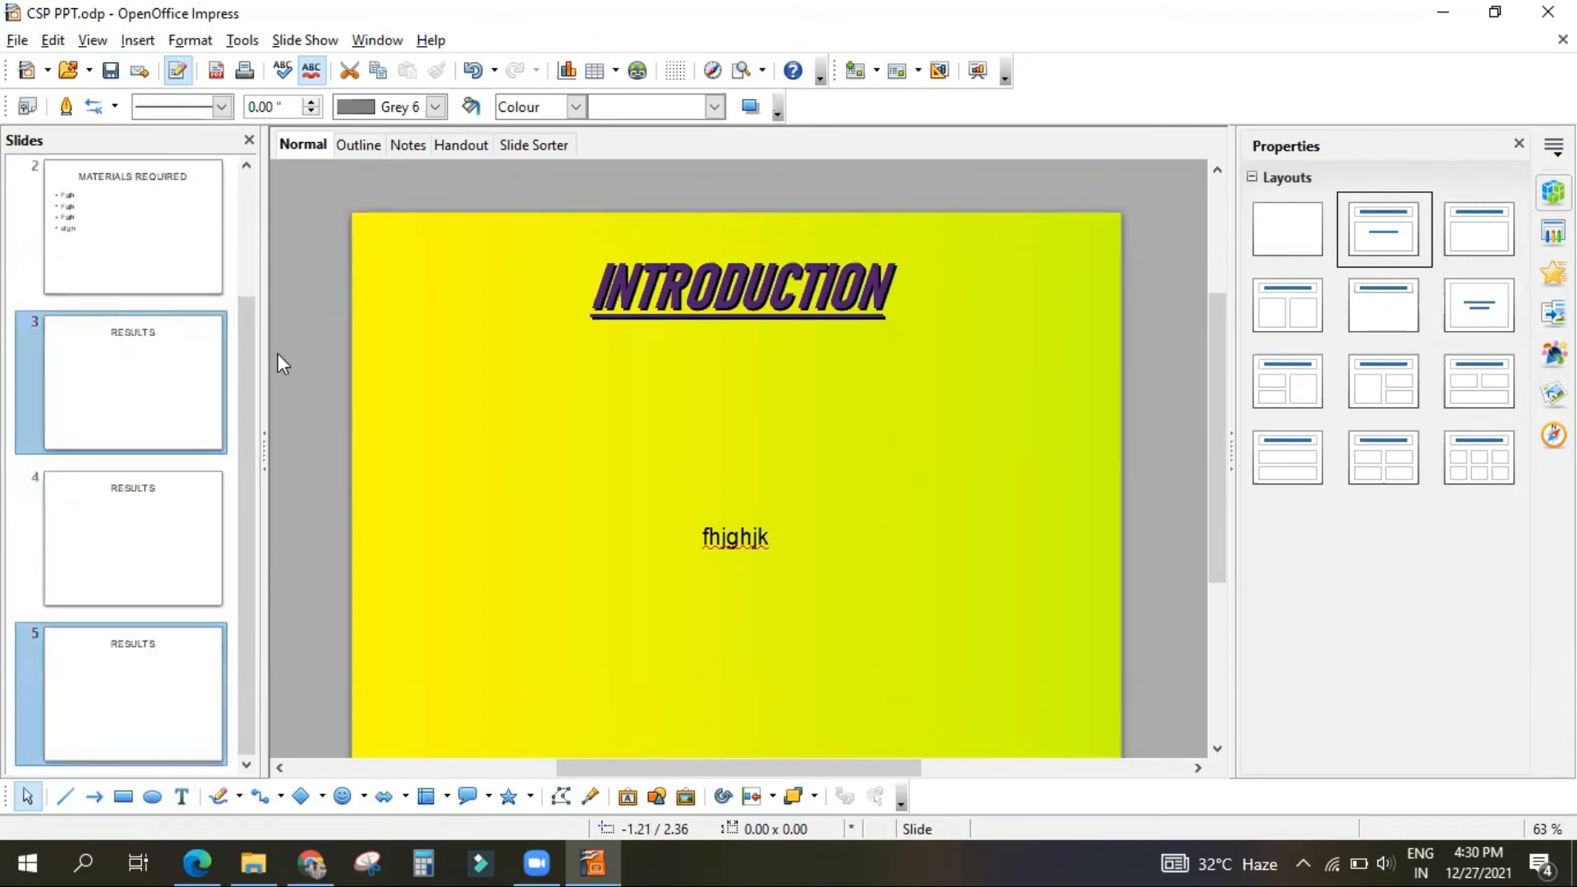
{"action": "scroll", "coordinate": [106, 370], "scroll_direction": "up", "scroll_amount": 1}
{"action": "scroll", "coordinate": [111, 394], "scroll_direction": "down", "scroll_amount": 1}
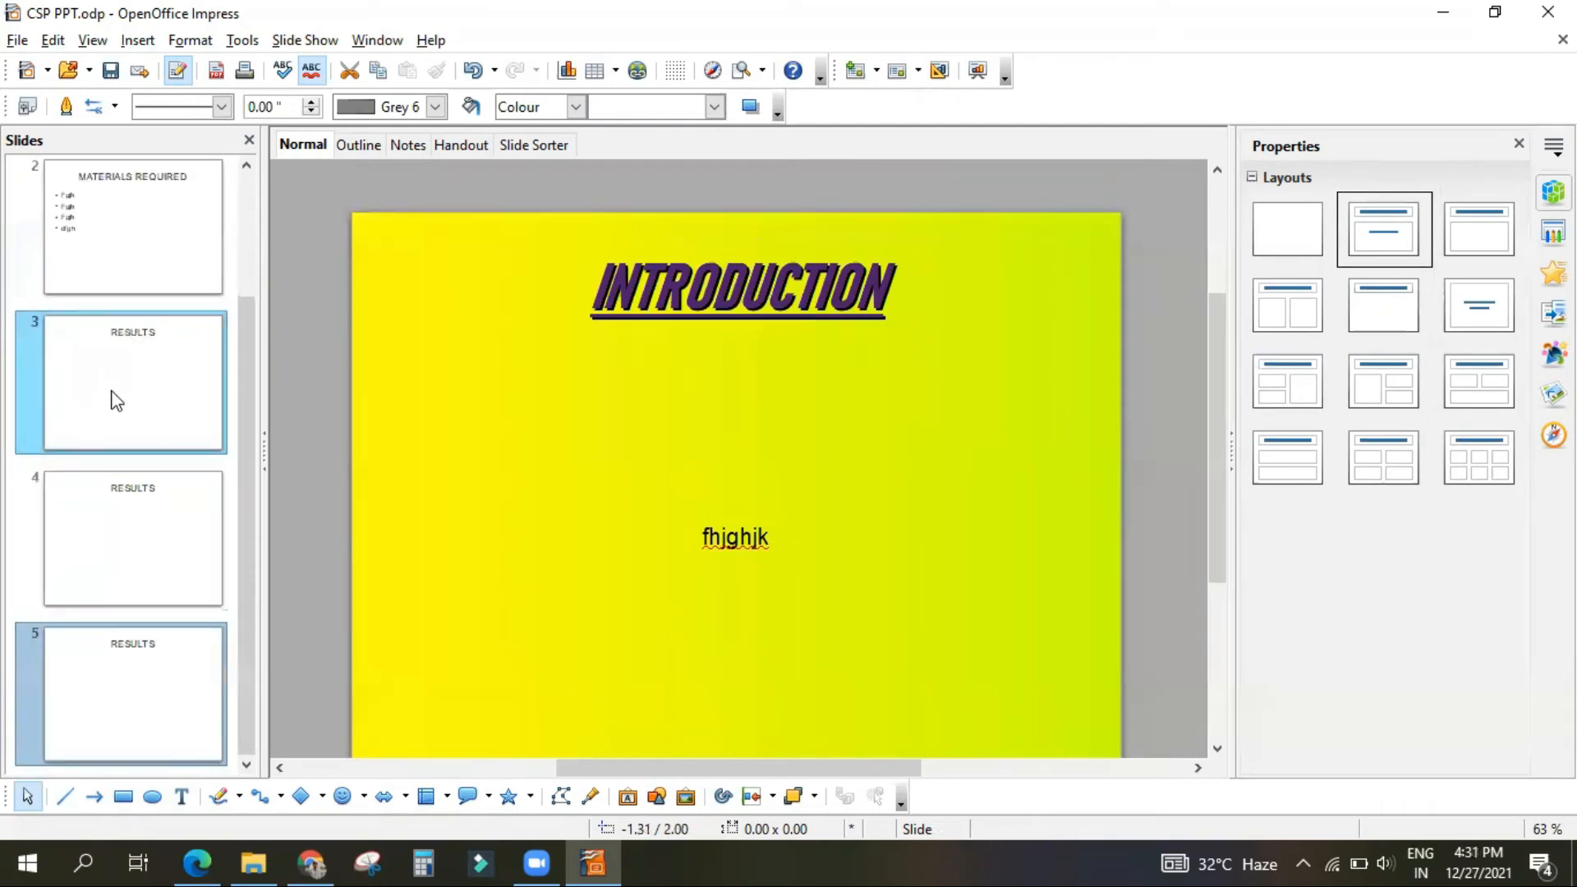
{"action": "scroll", "coordinate": [176, 519], "scroll_direction": "up", "scroll_amount": 2}
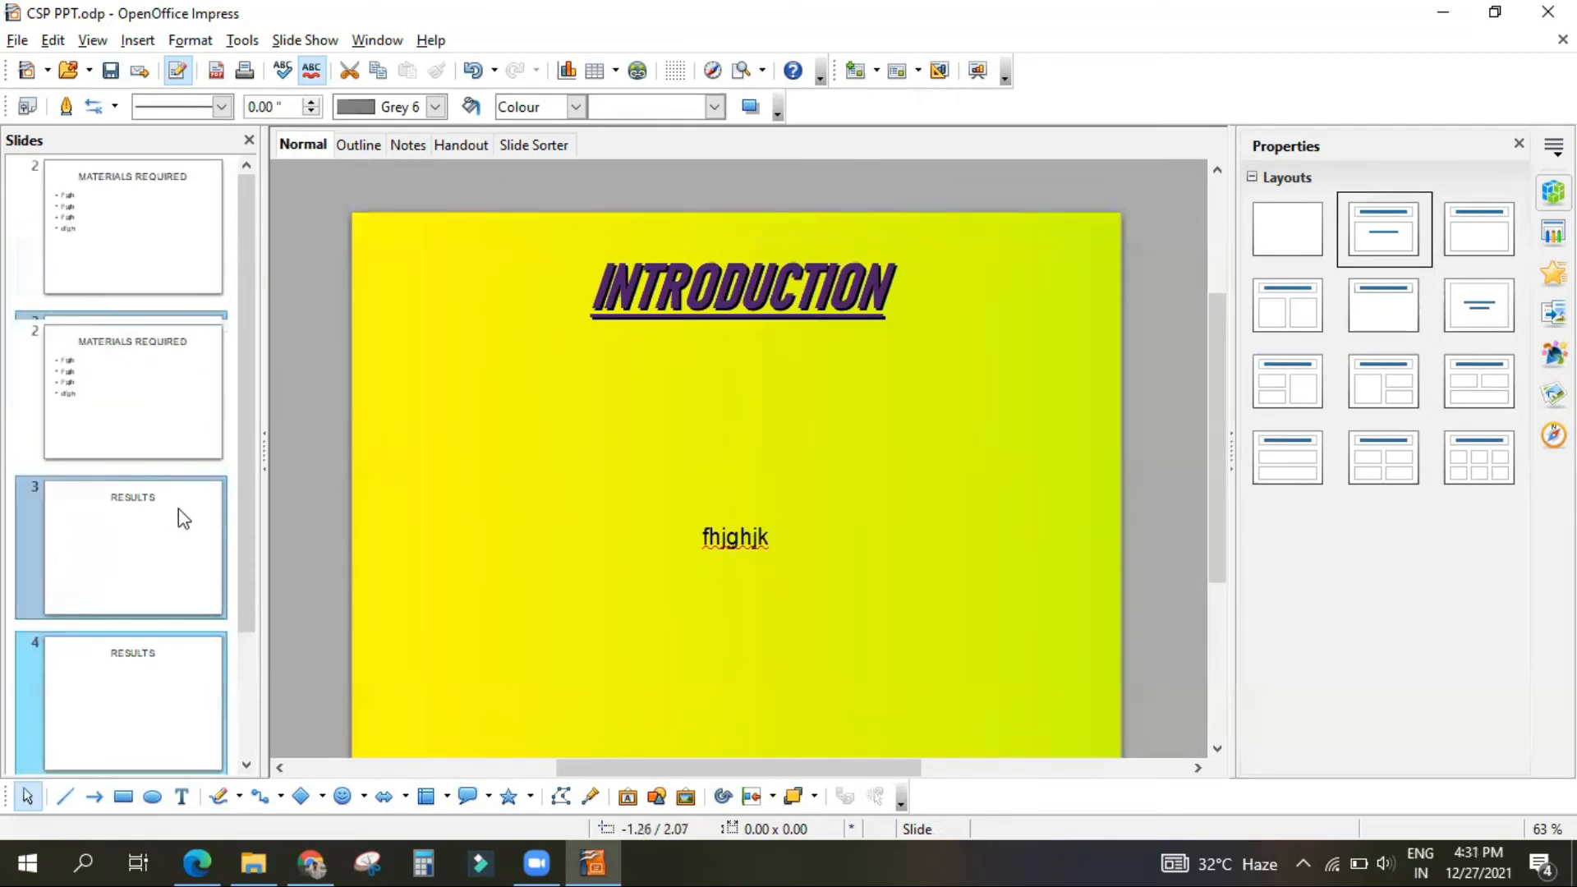
{"action": "mouse_move", "coordinate": [153, 240]}
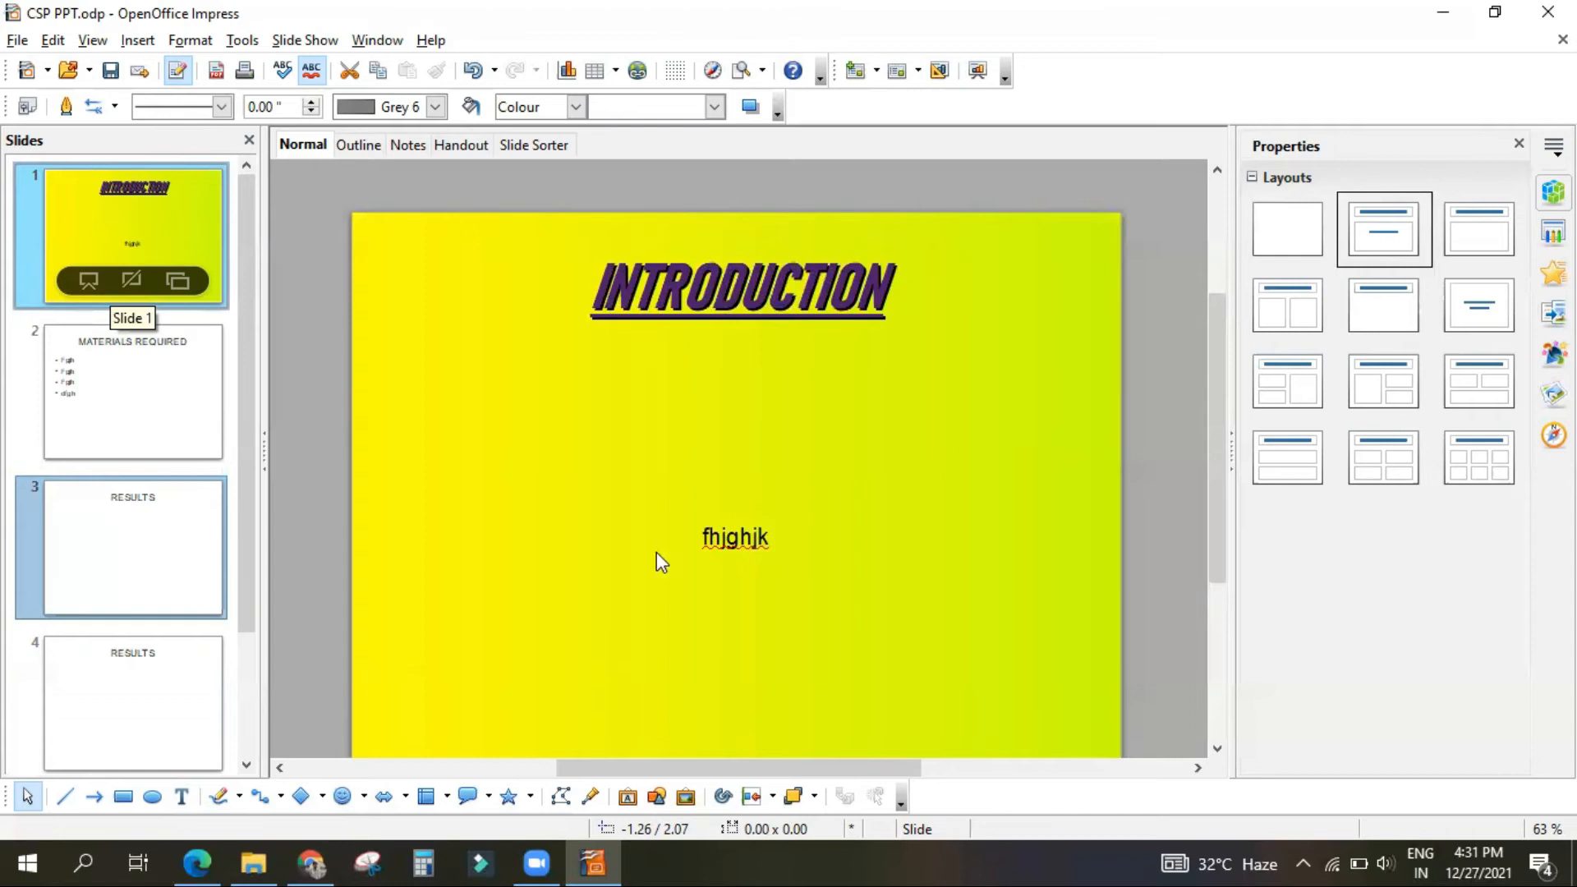
Step: Check the slide deletion and moving commands in the PDF, and return to Impress to show the INTRODUCTION slide's Delete Slide option
{"action": "left_click", "coordinate": [176, 863]}
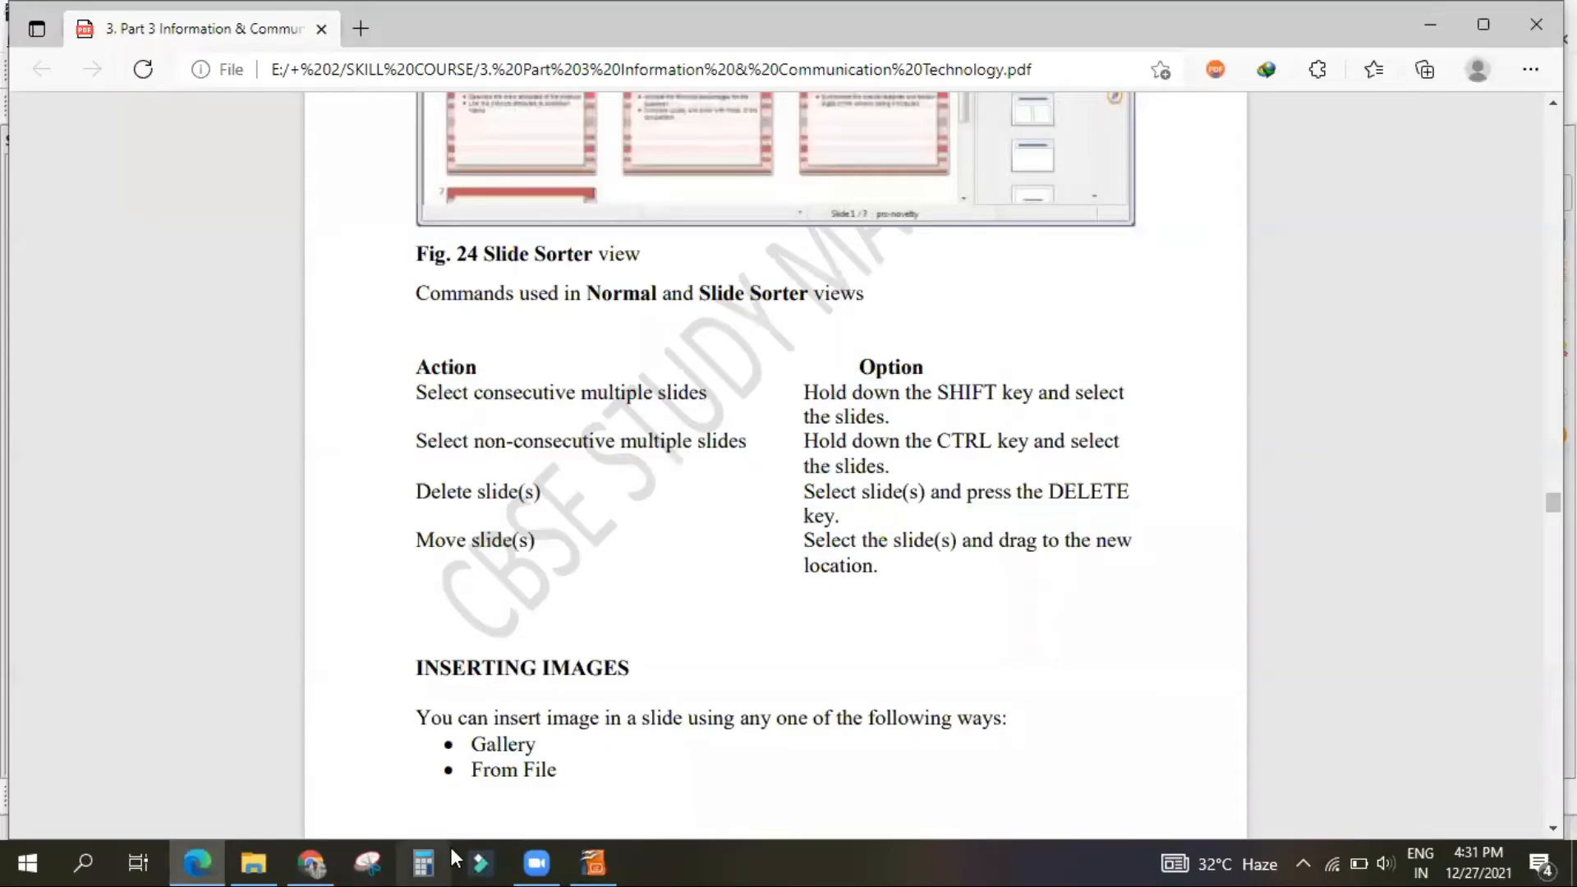
{"action": "left_click", "coordinate": [593, 863]}
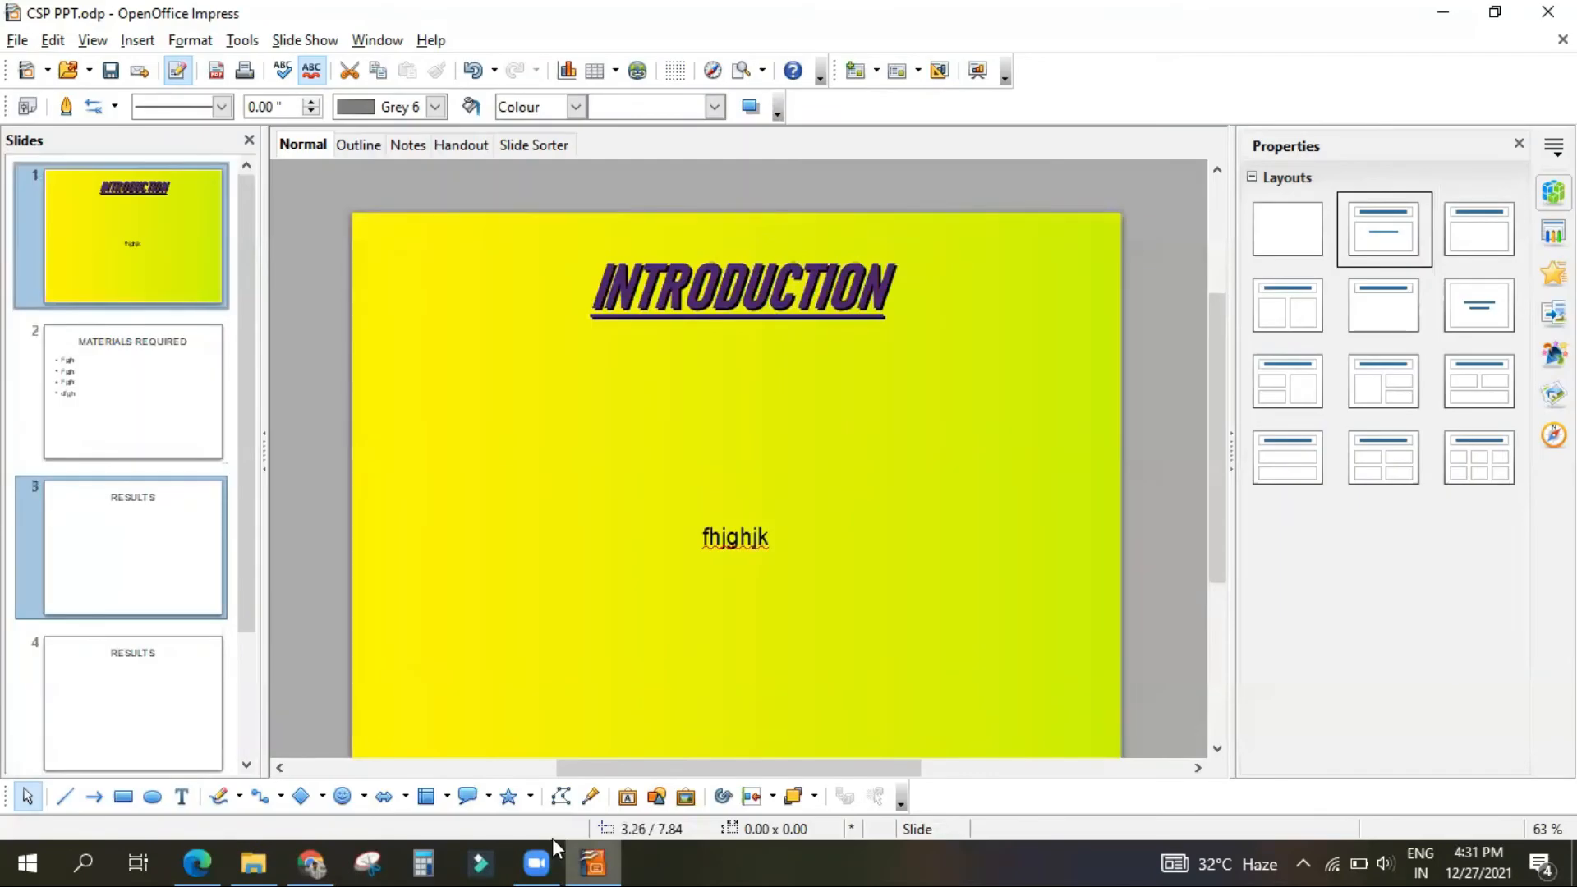
{"action": "left_click", "coordinate": [123, 211]}
{"action": "right_click", "coordinate": [123, 212]}
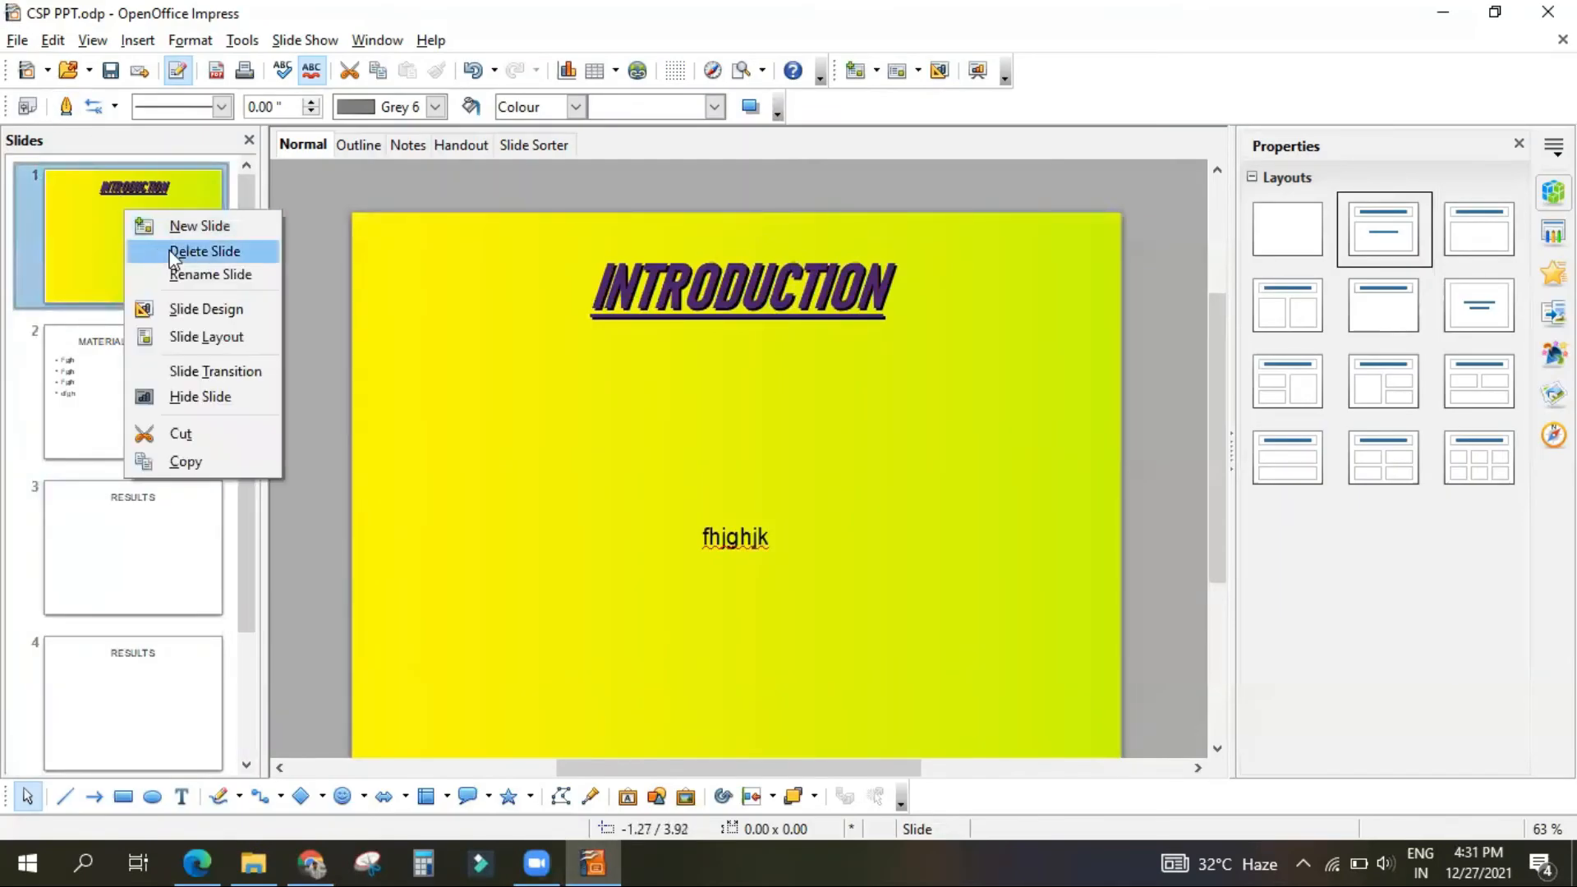
{"action": "left_click", "coordinate": [122, 557]}
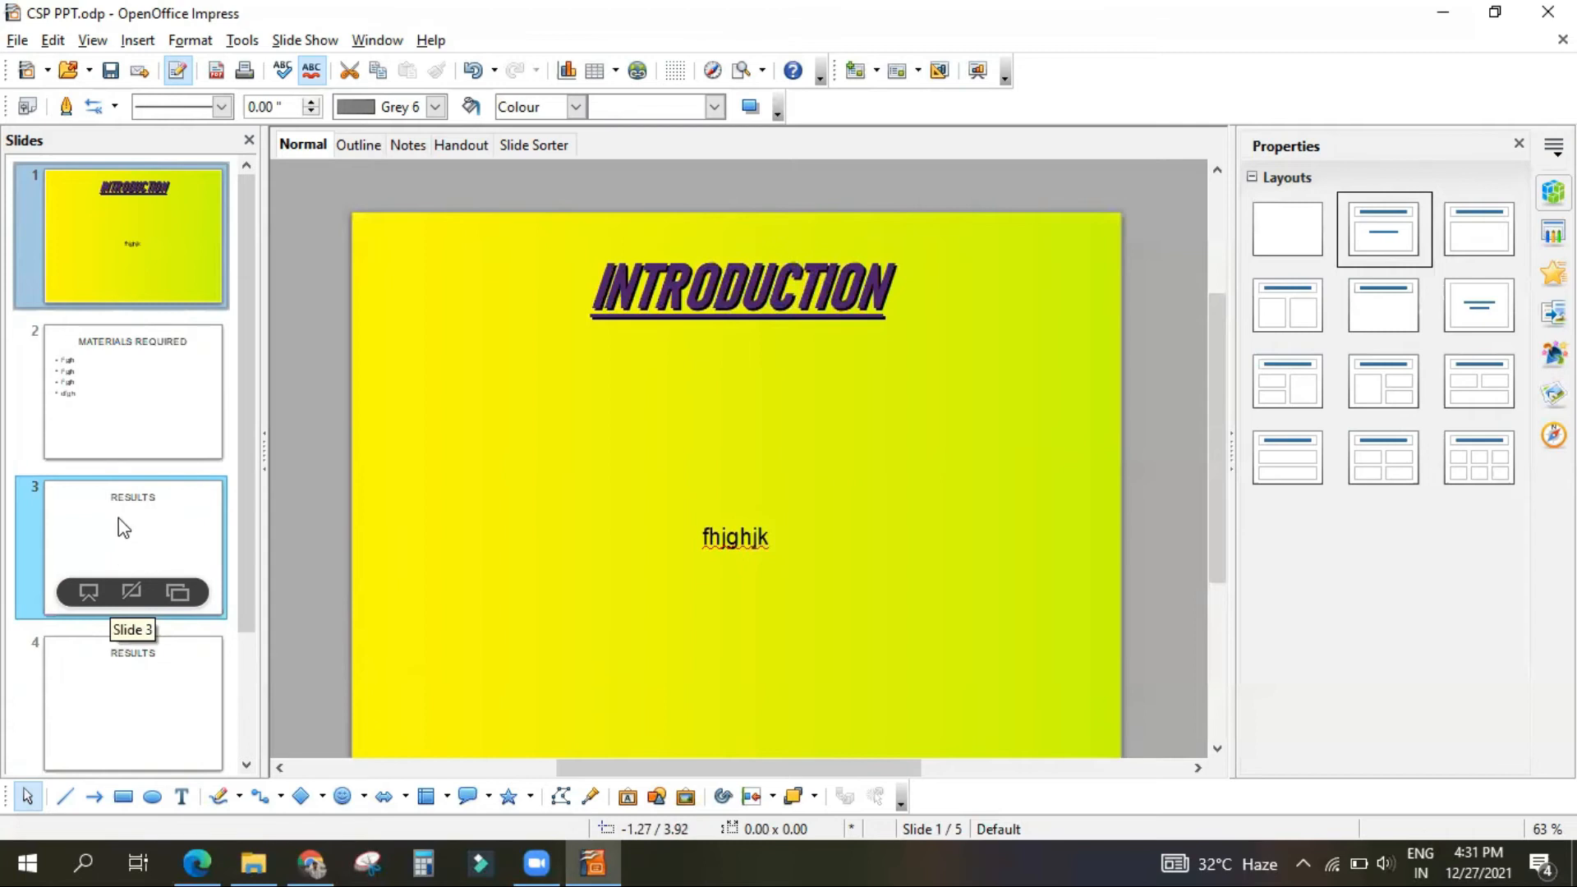
Step: Show the MATERIALS REQUIRED slide, and demonstrate selecting the INTRODUCTION slide together with slide 3
{"action": "left_click", "coordinate": [171, 411]}
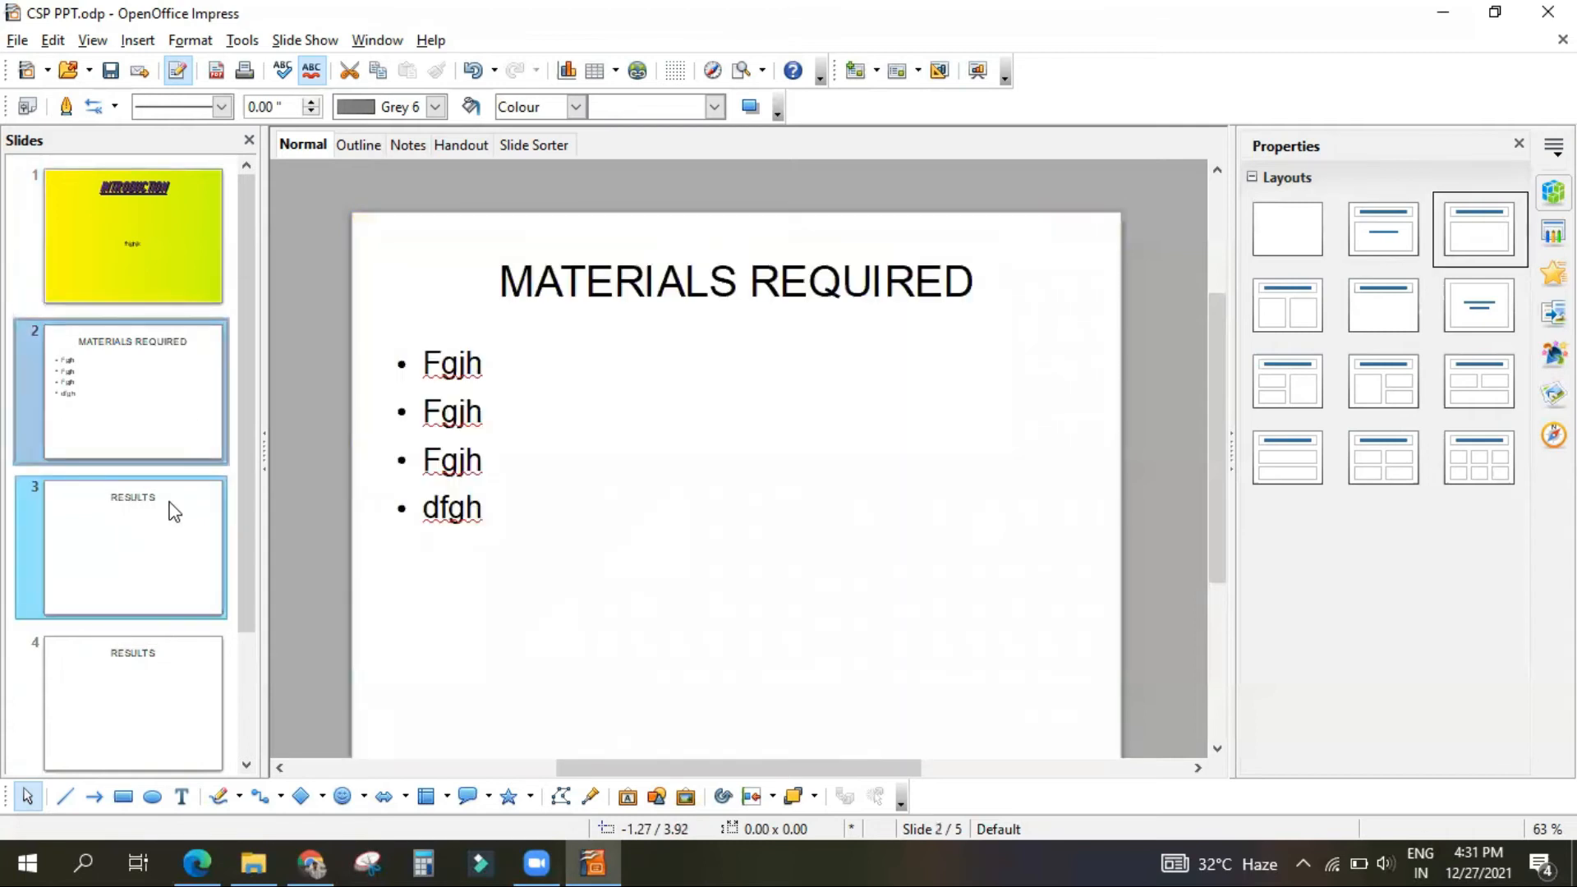
{"action": "left_click", "coordinate": [105, 214]}
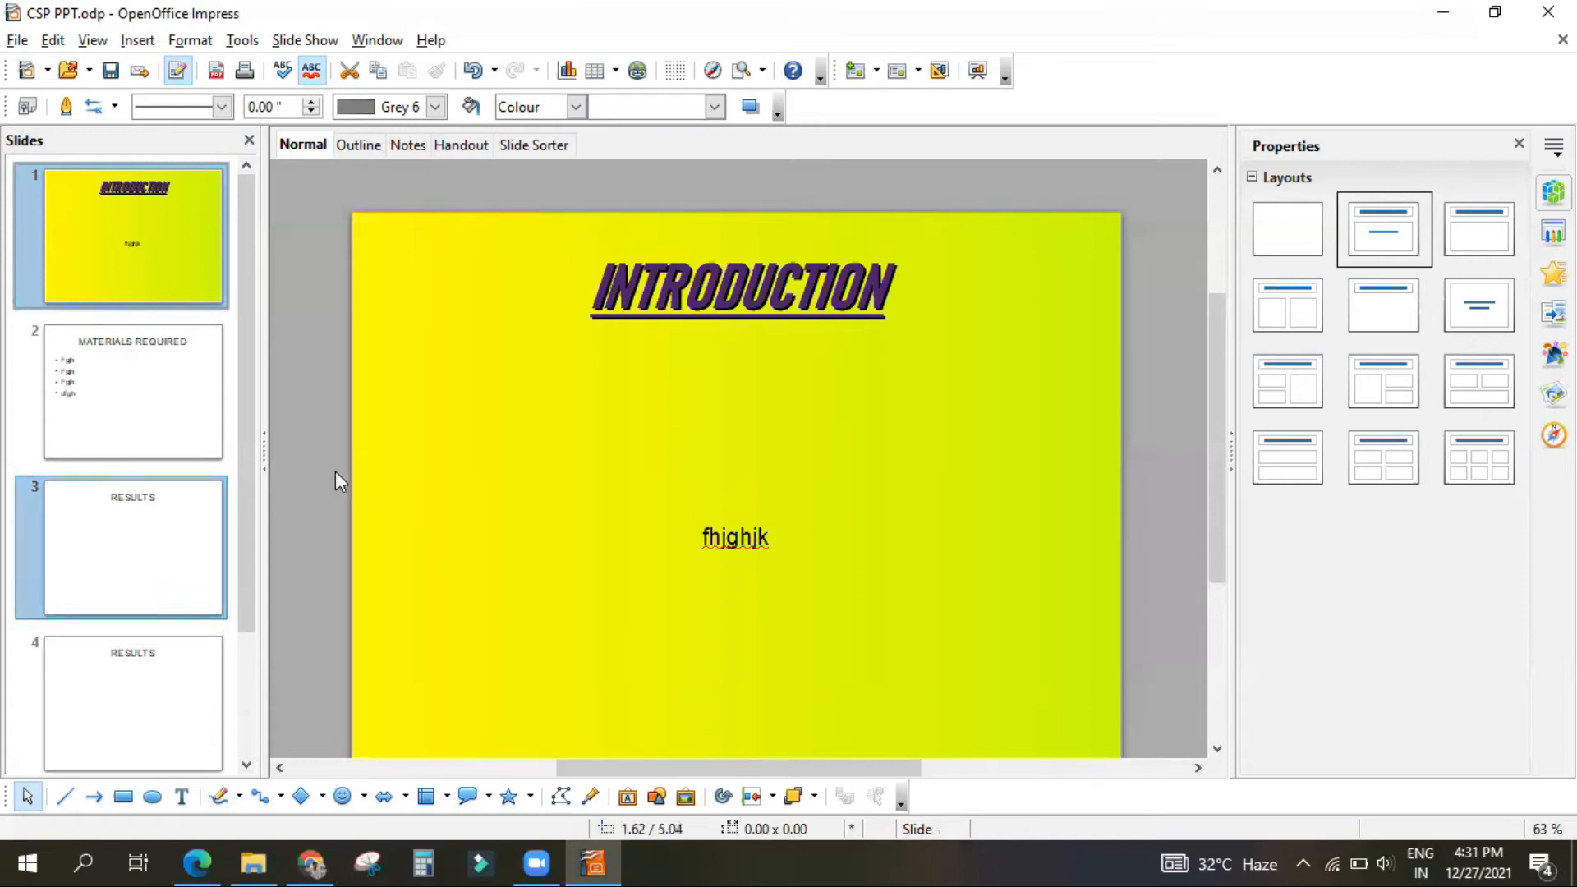
{"action": "left_click", "coordinate": [88, 412]}
Step: Move the last RESULTS slide up to second place, directly after the INTRODUCTION slide
{"action": "left_click", "coordinate": [131, 542]}
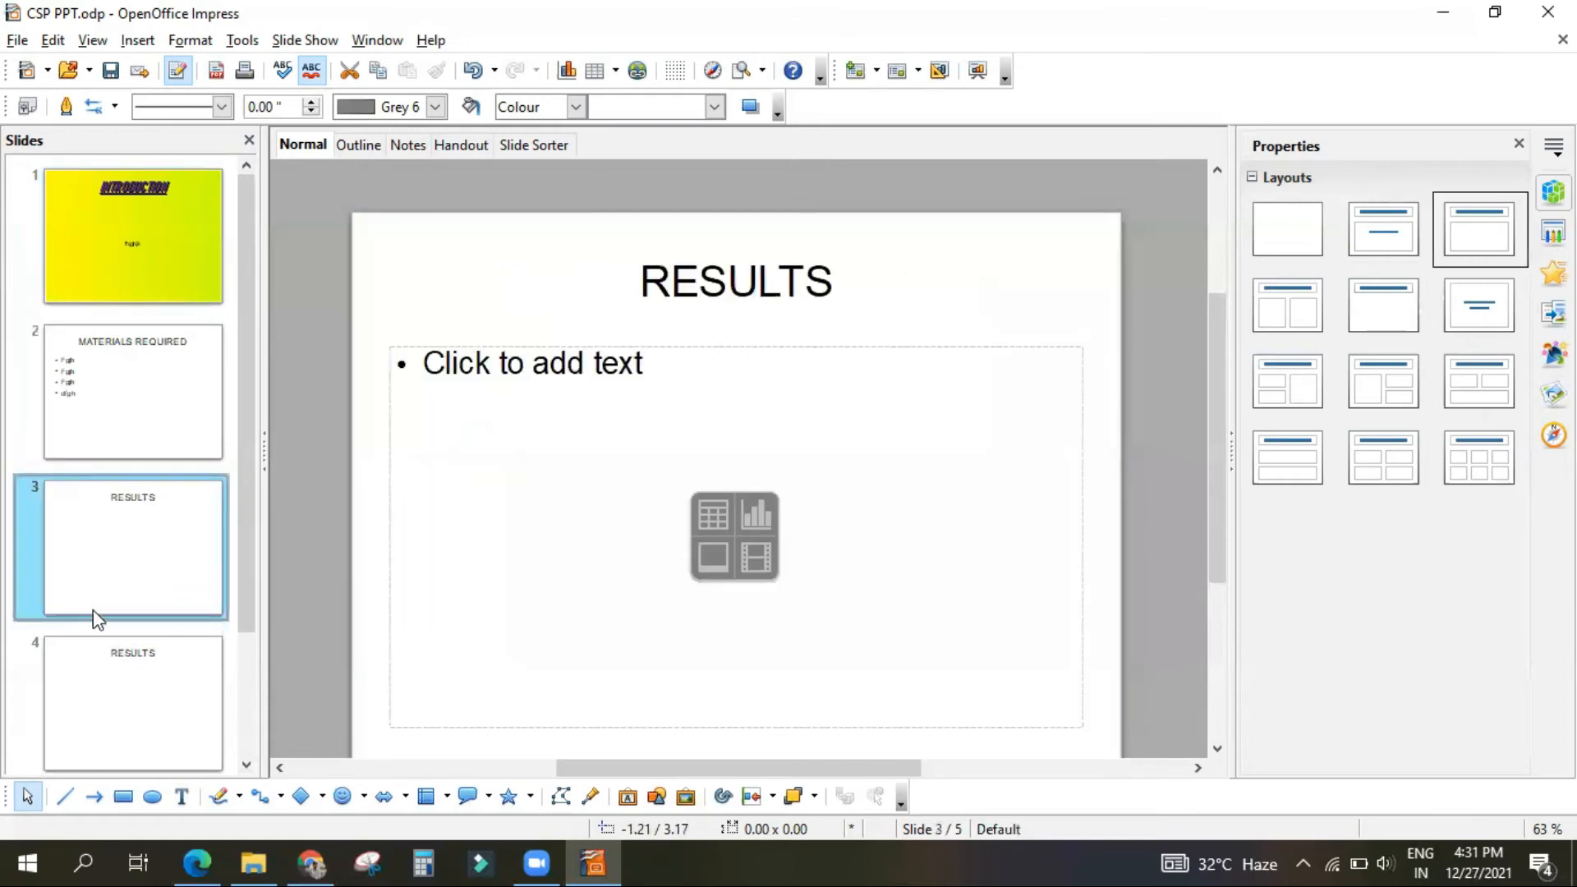
{"action": "scroll", "coordinate": [90, 657], "scroll_direction": "down", "scroll_amount": 2}
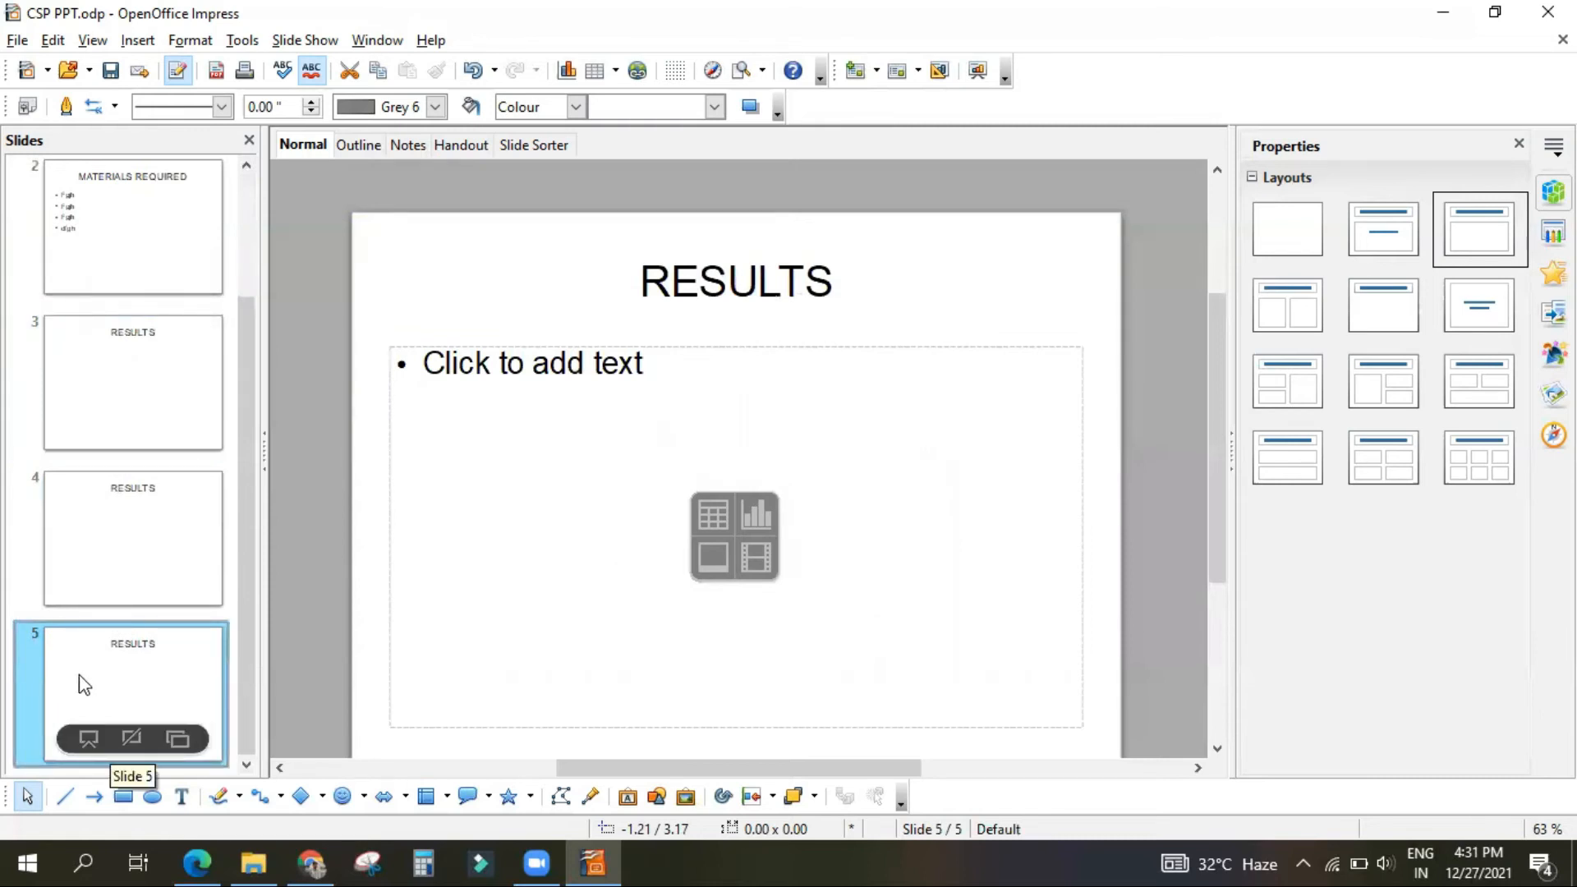
{"action": "left_click_drag", "start_coordinate": [107, 678], "coordinate": [74, 191]}
Step: Try moving the RESULTS slide ahead of the INTRODUCTION slide, and undo that move
{"action": "left_click_drag", "start_coordinate": [84, 389], "coordinate": [71, 201]}
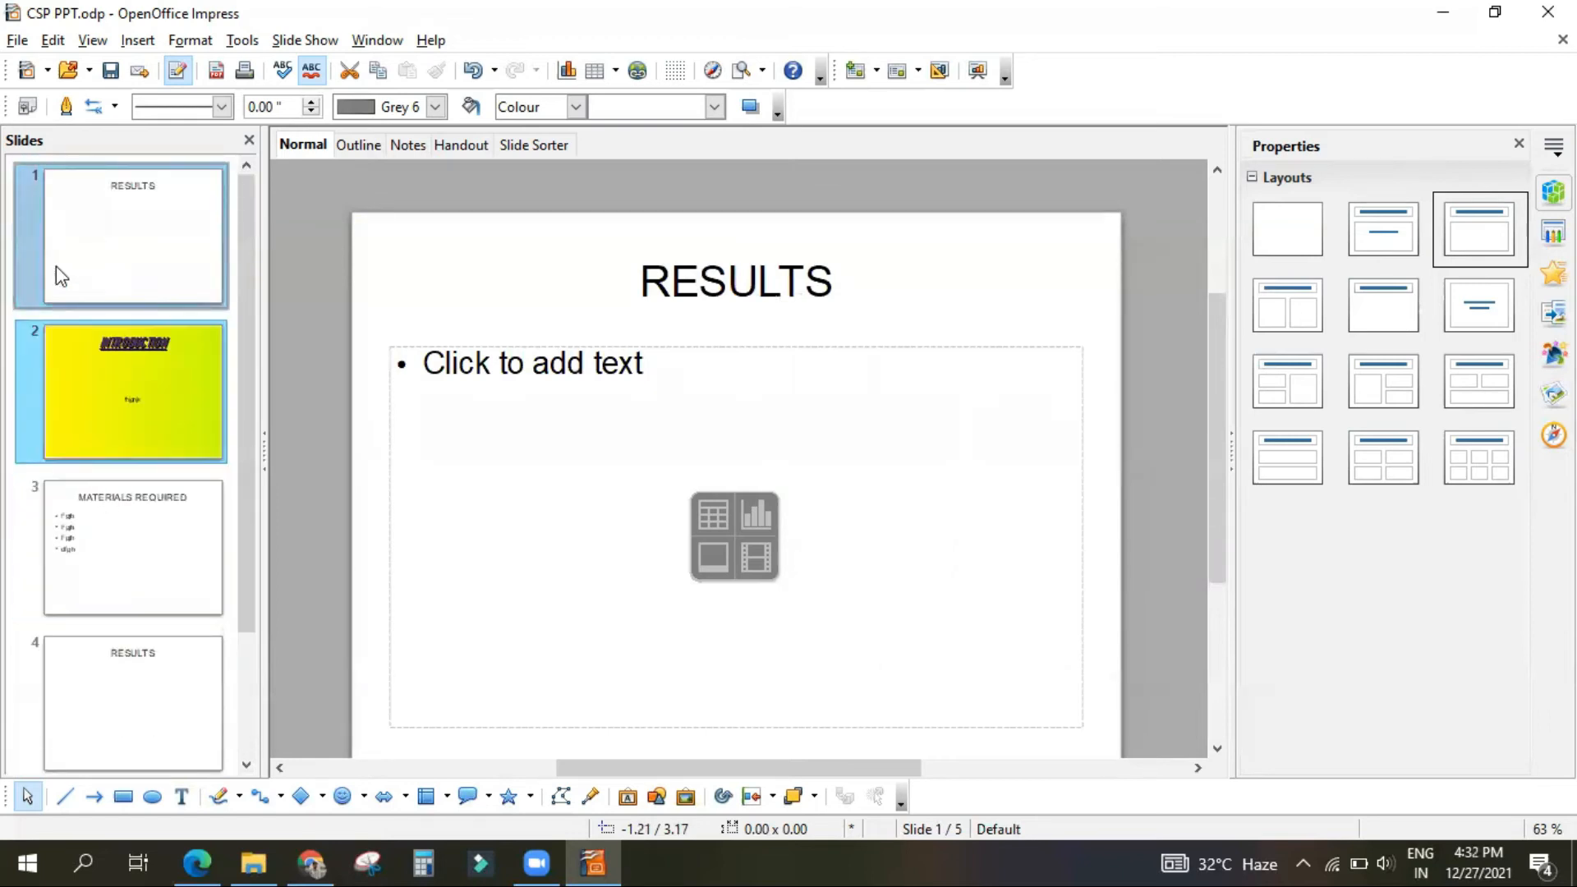
{"action": "mouse_move", "coordinate": [60, 184]}
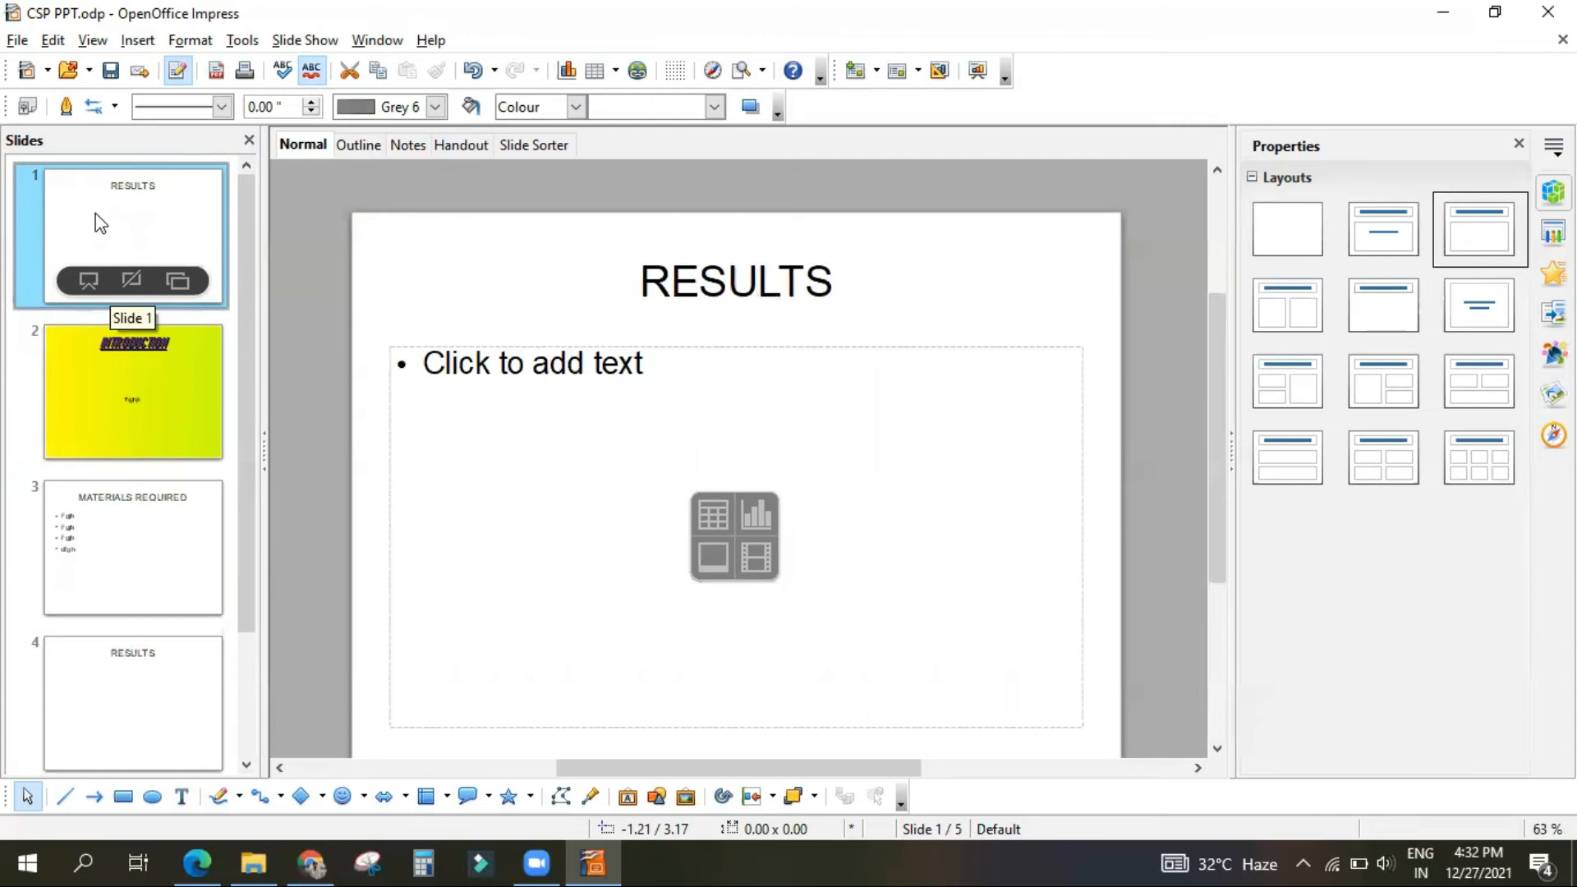
{"action": "key", "text": "ctrl+v"}
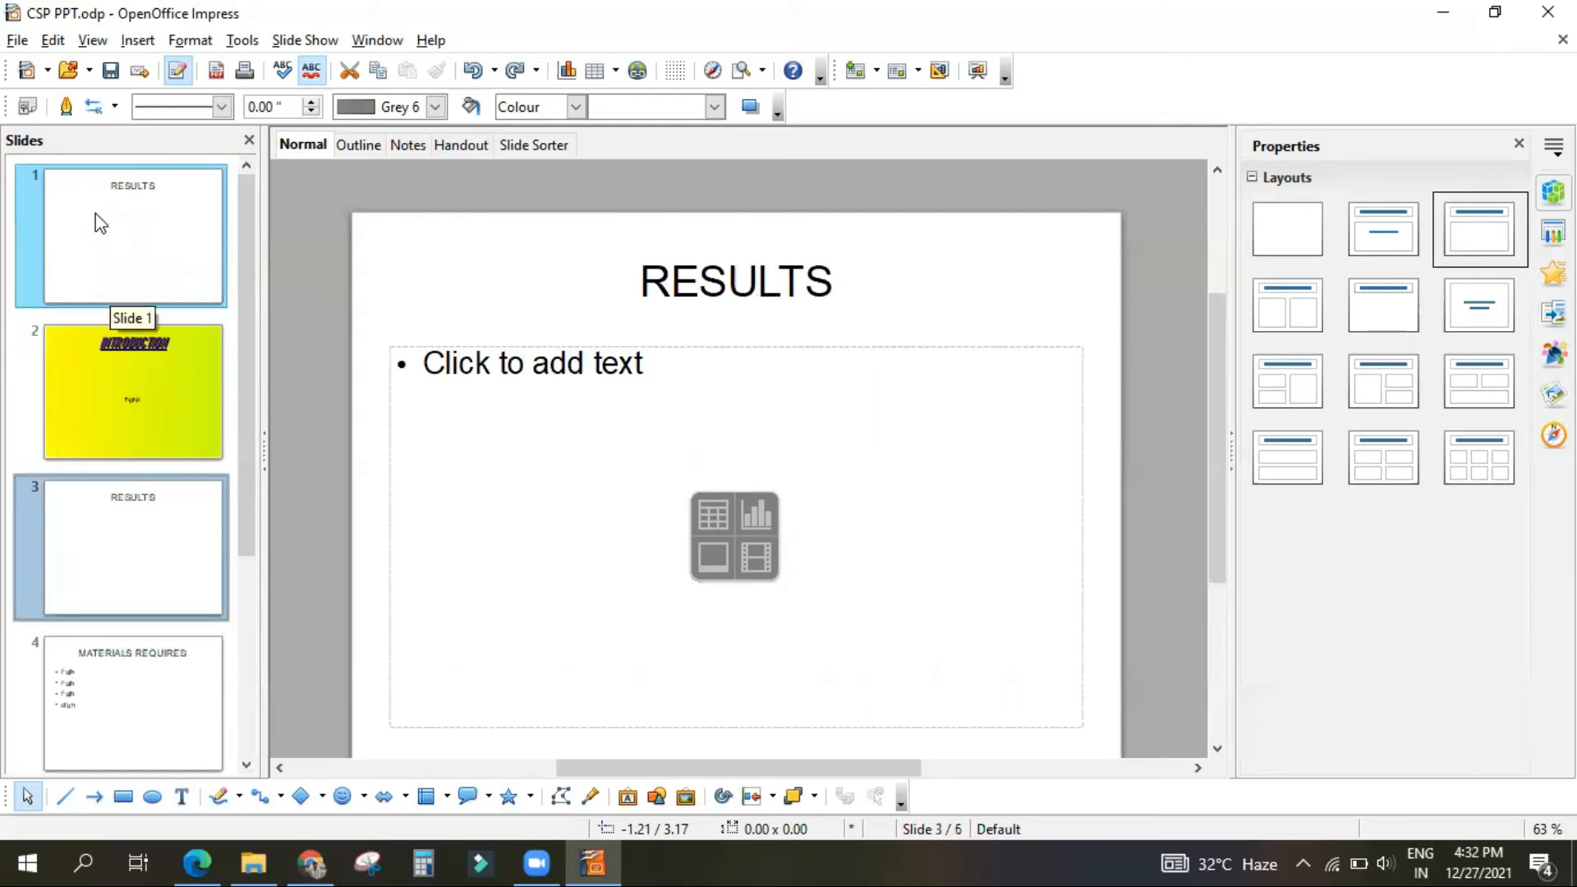
{"action": "key", "text": "ctrl+z"}
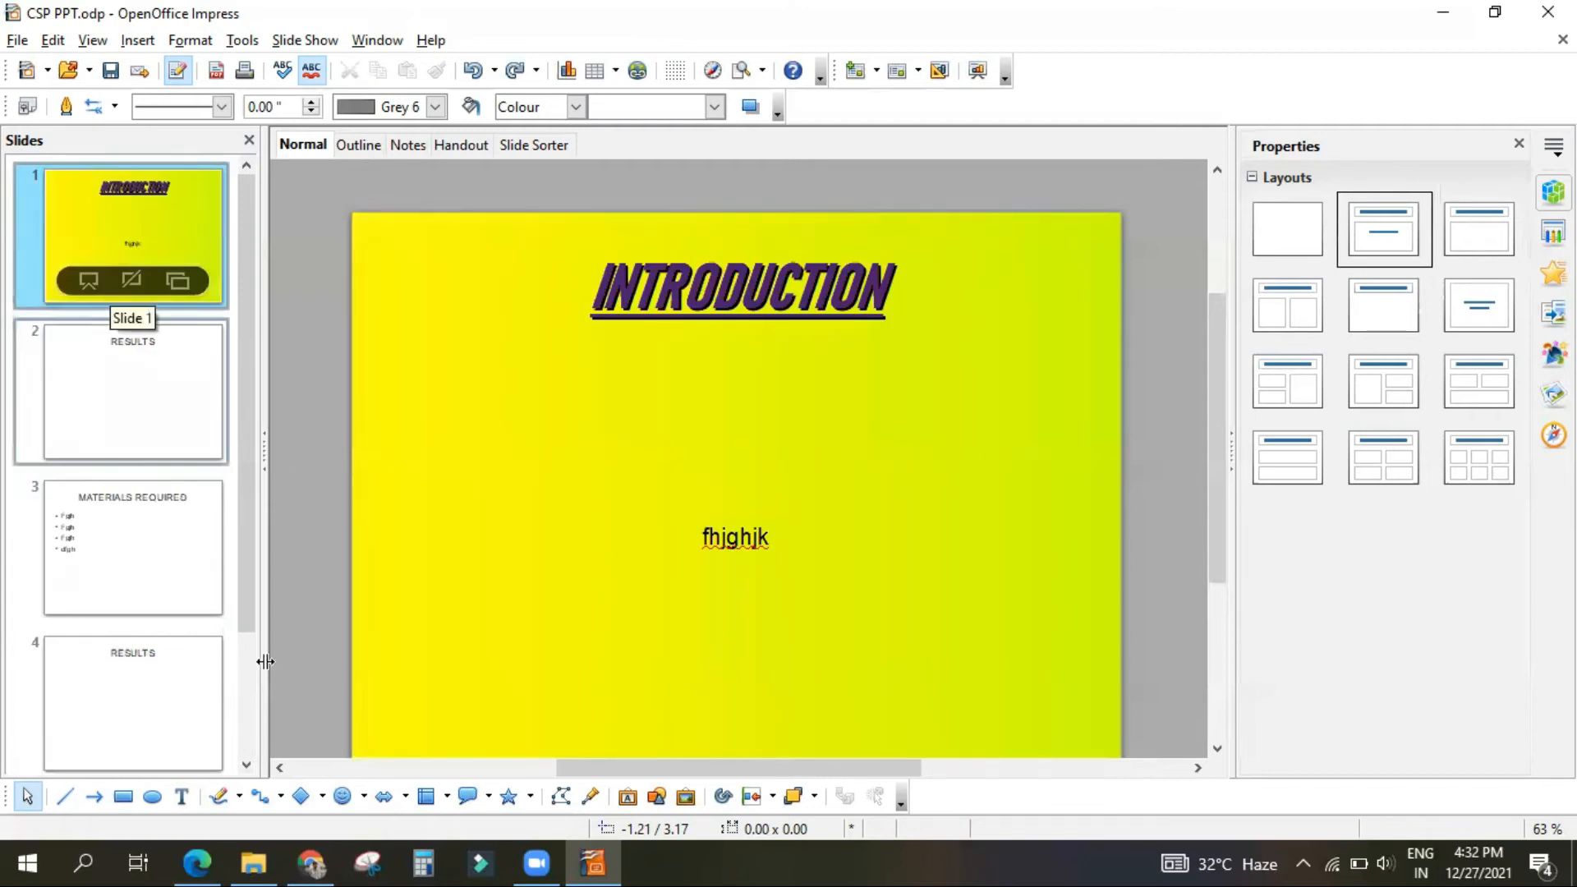
Step: Read the PDF's section on inserting images, including the Gallery option and the Drawing bar figure
{"action": "left_click", "coordinate": [209, 860]}
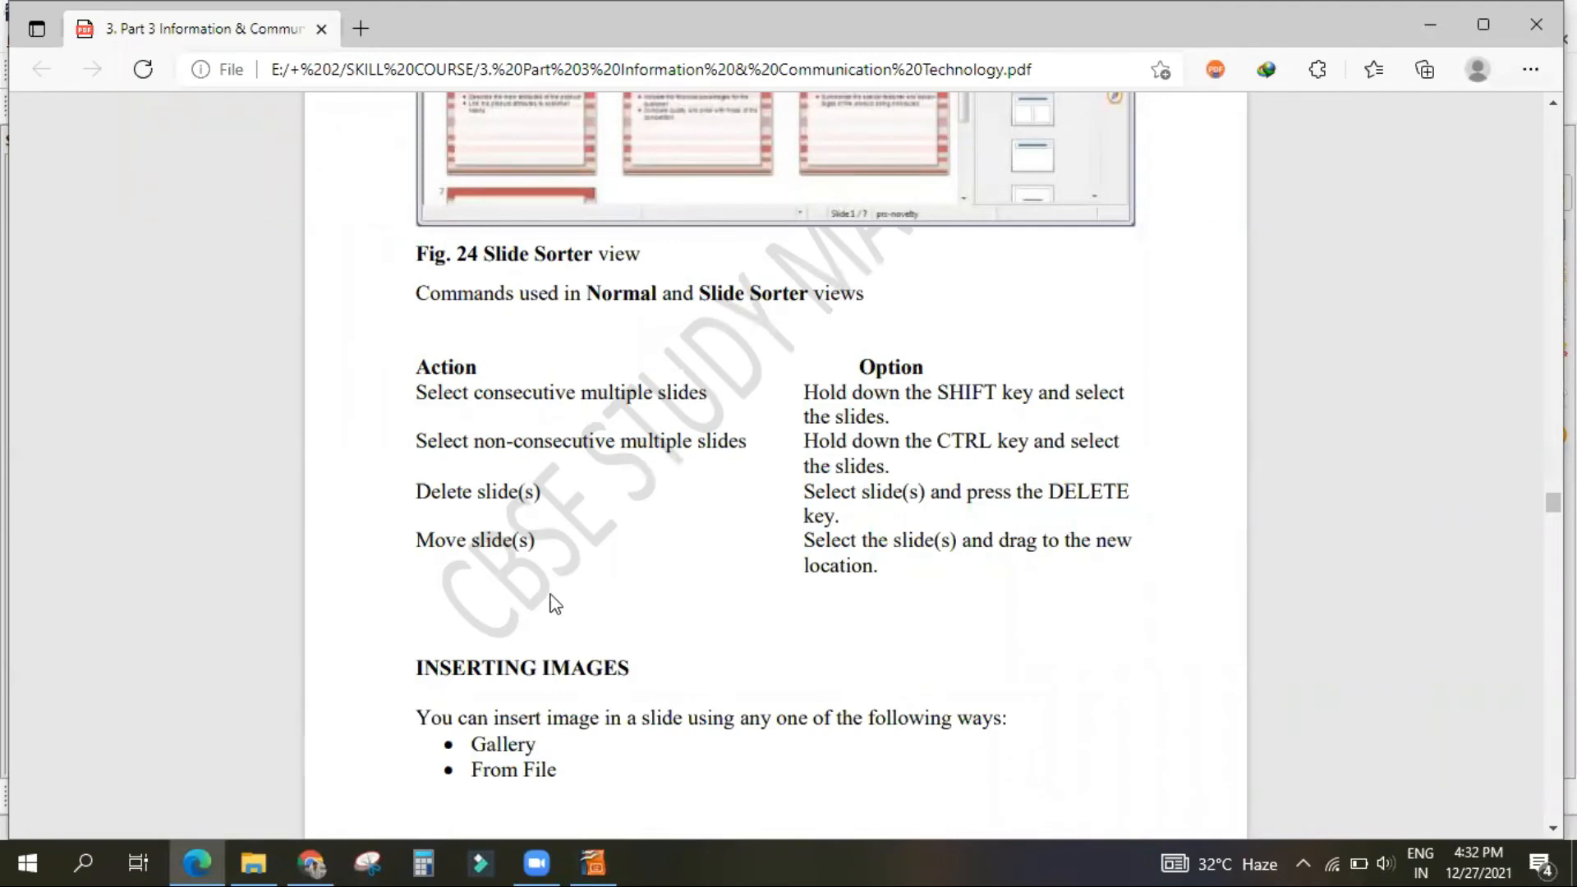
{"action": "scroll", "coordinate": [542, 612], "scroll_direction": "down", "scroll_amount": 8}
{"action": "scroll", "coordinate": [549, 583], "scroll_direction": "down", "scroll_amount": 6}
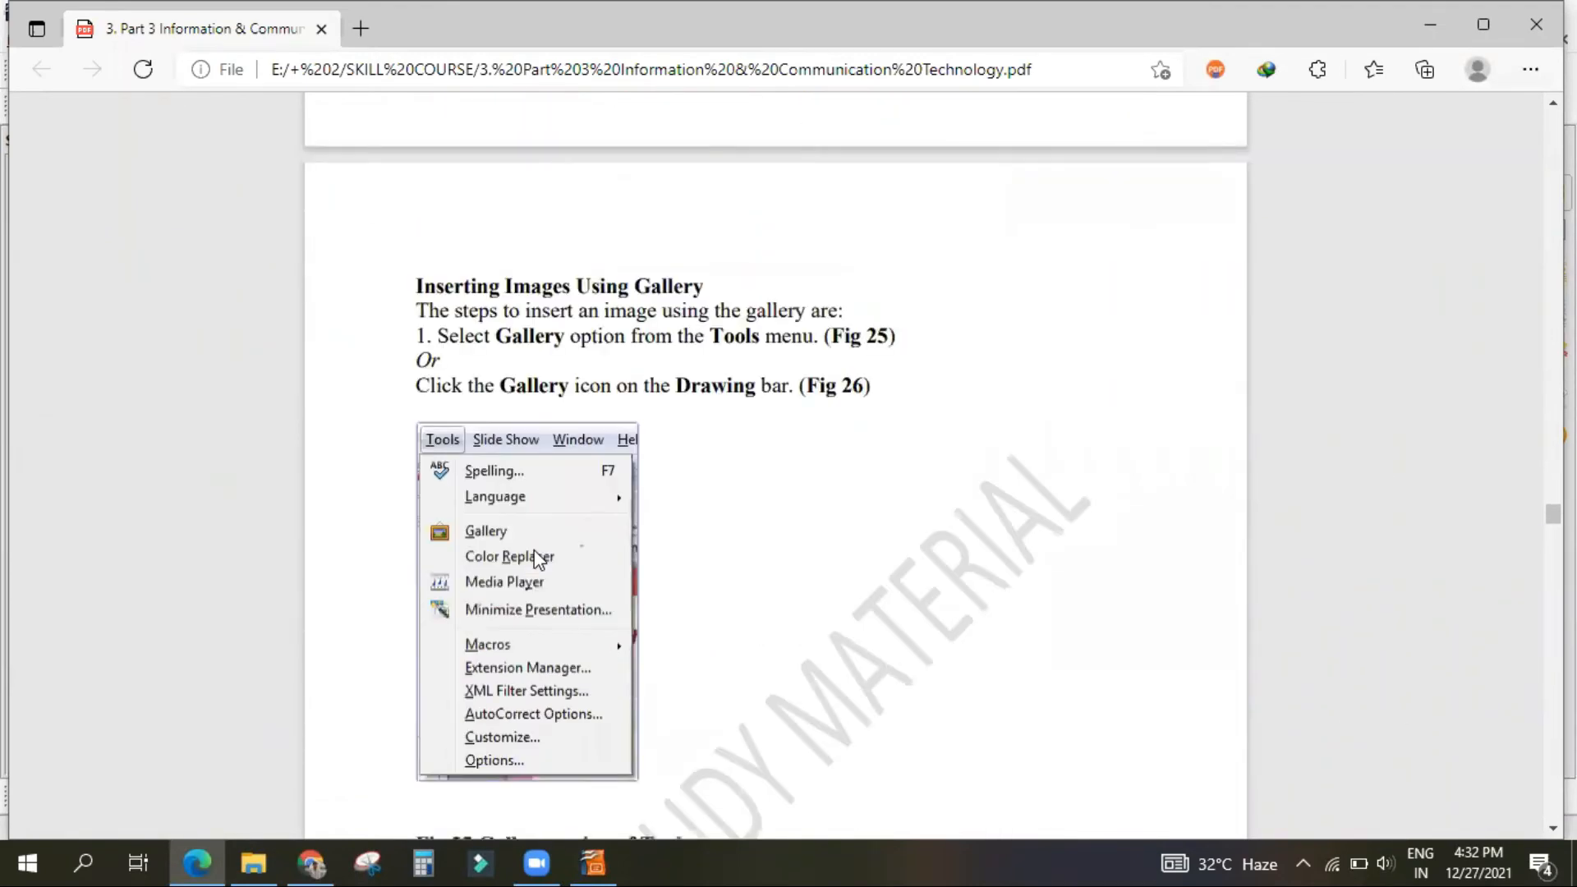
{"action": "scroll", "coordinate": [505, 584], "scroll_direction": "down", "scroll_amount": 1}
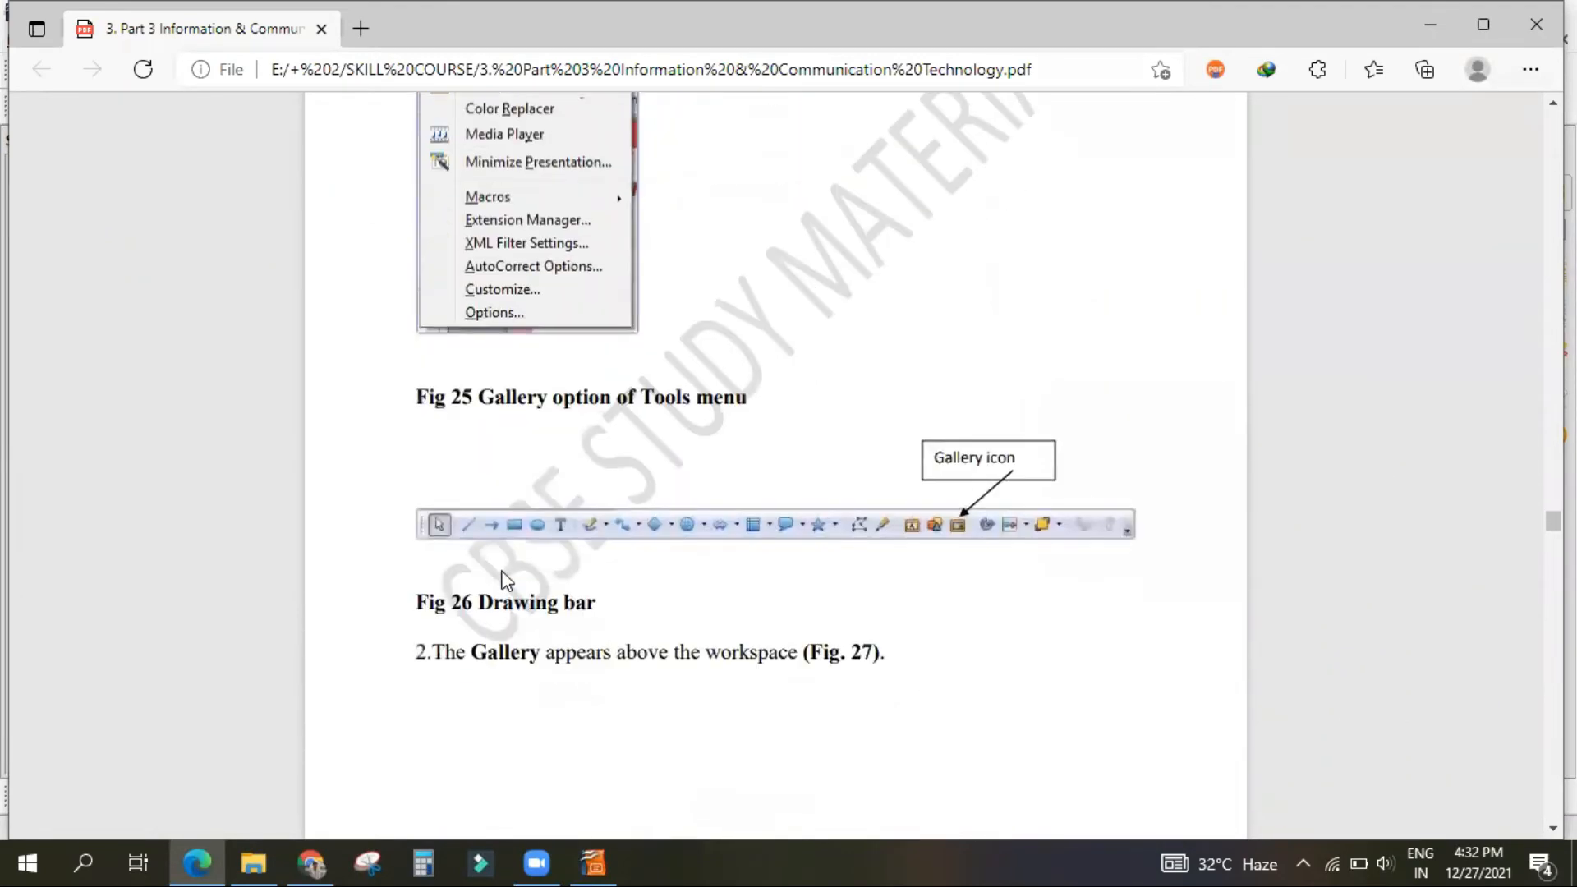
Step: Return to Impress and insert the picture Apis_cerana04.jpg from the Desktop into the RESULTS slide in second place
{"action": "left_click", "coordinate": [583, 859]}
{"action": "left_click", "coordinate": [130, 385]}
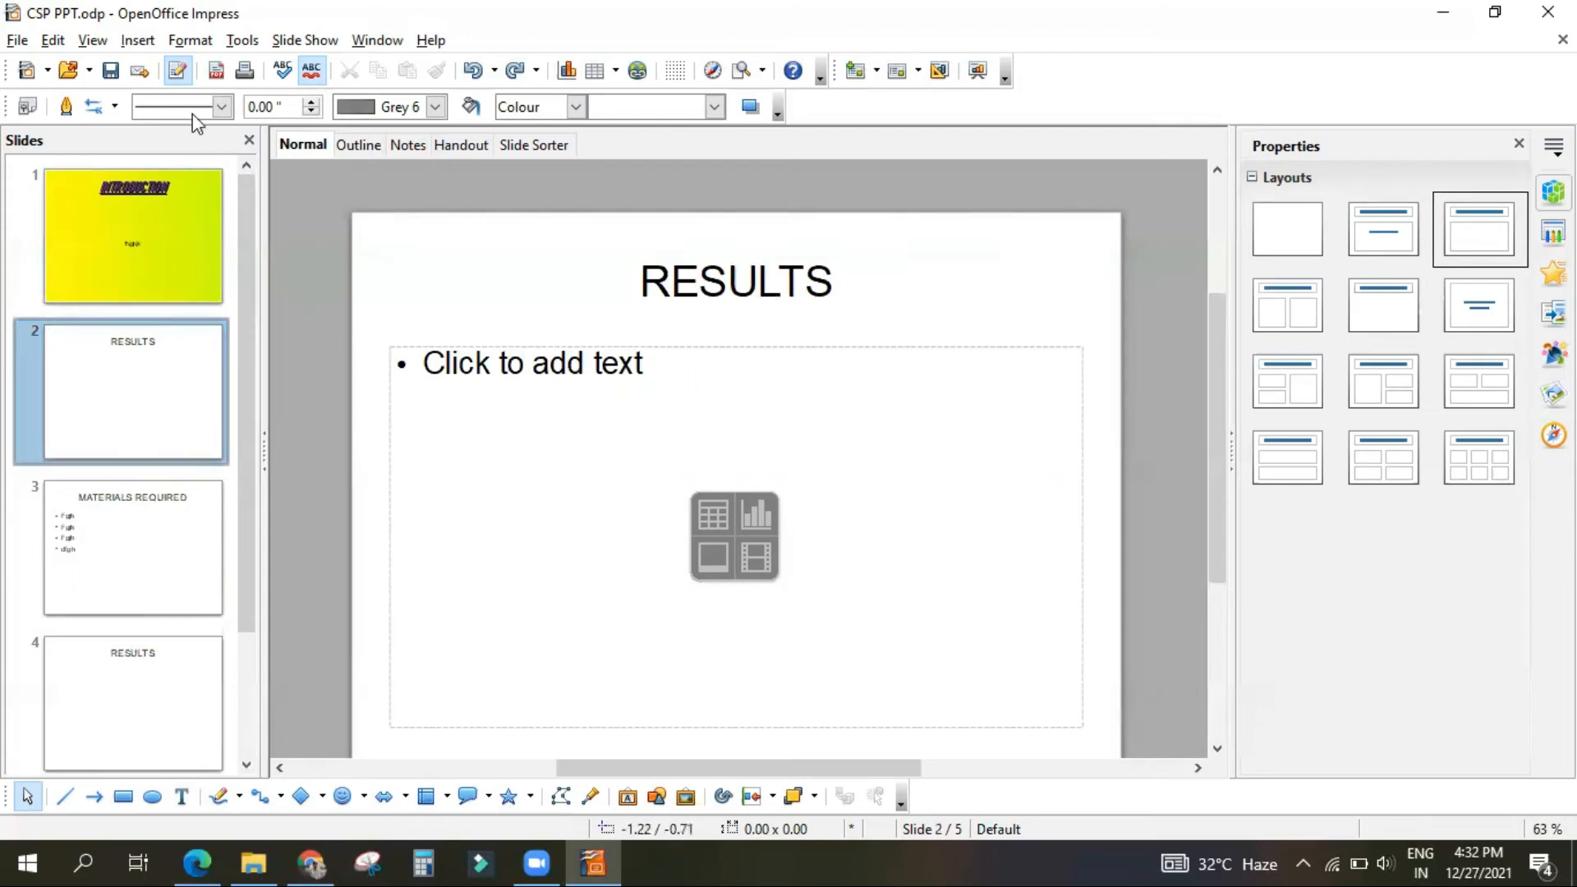
{"action": "left_click", "coordinate": [133, 40]}
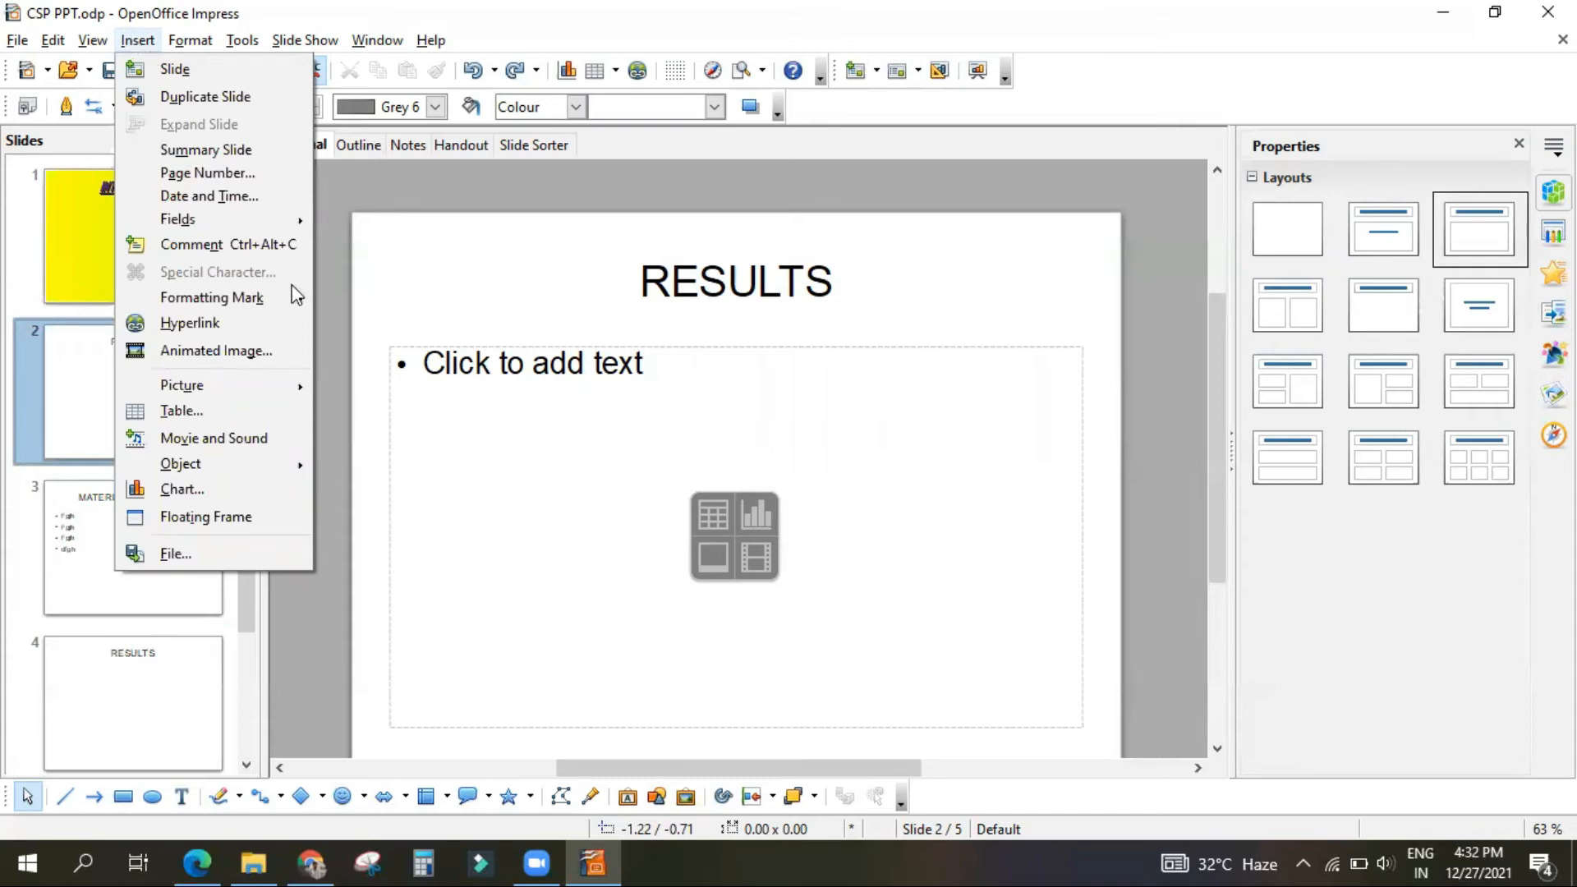
{"action": "mouse_move", "coordinate": [290, 392]}
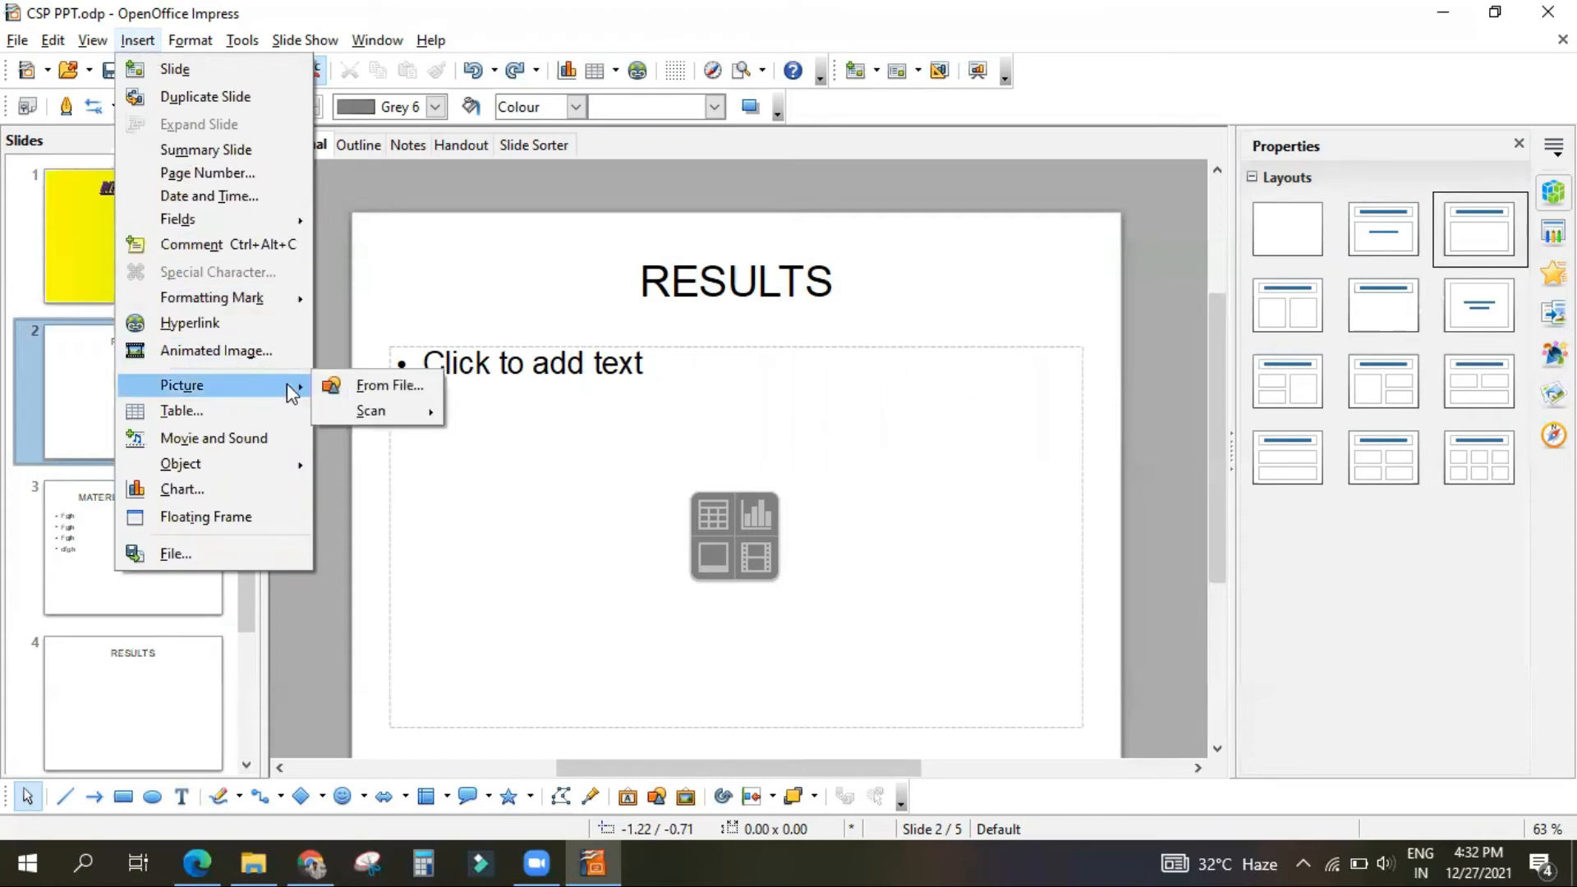
{"action": "left_click", "coordinate": [335, 385]}
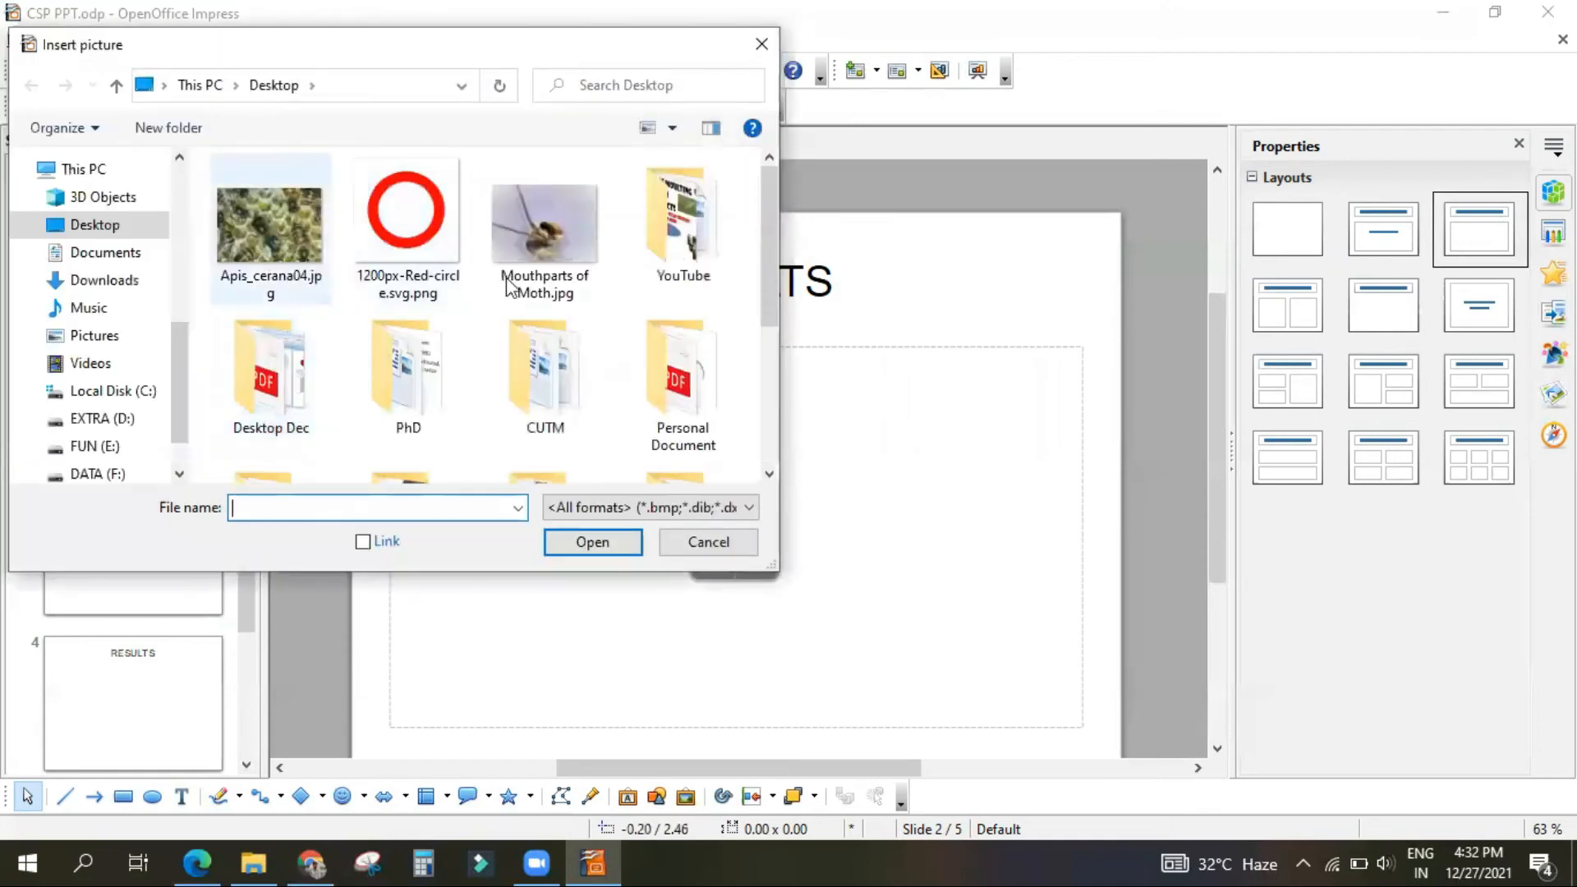
{"action": "left_click", "coordinate": [267, 226]}
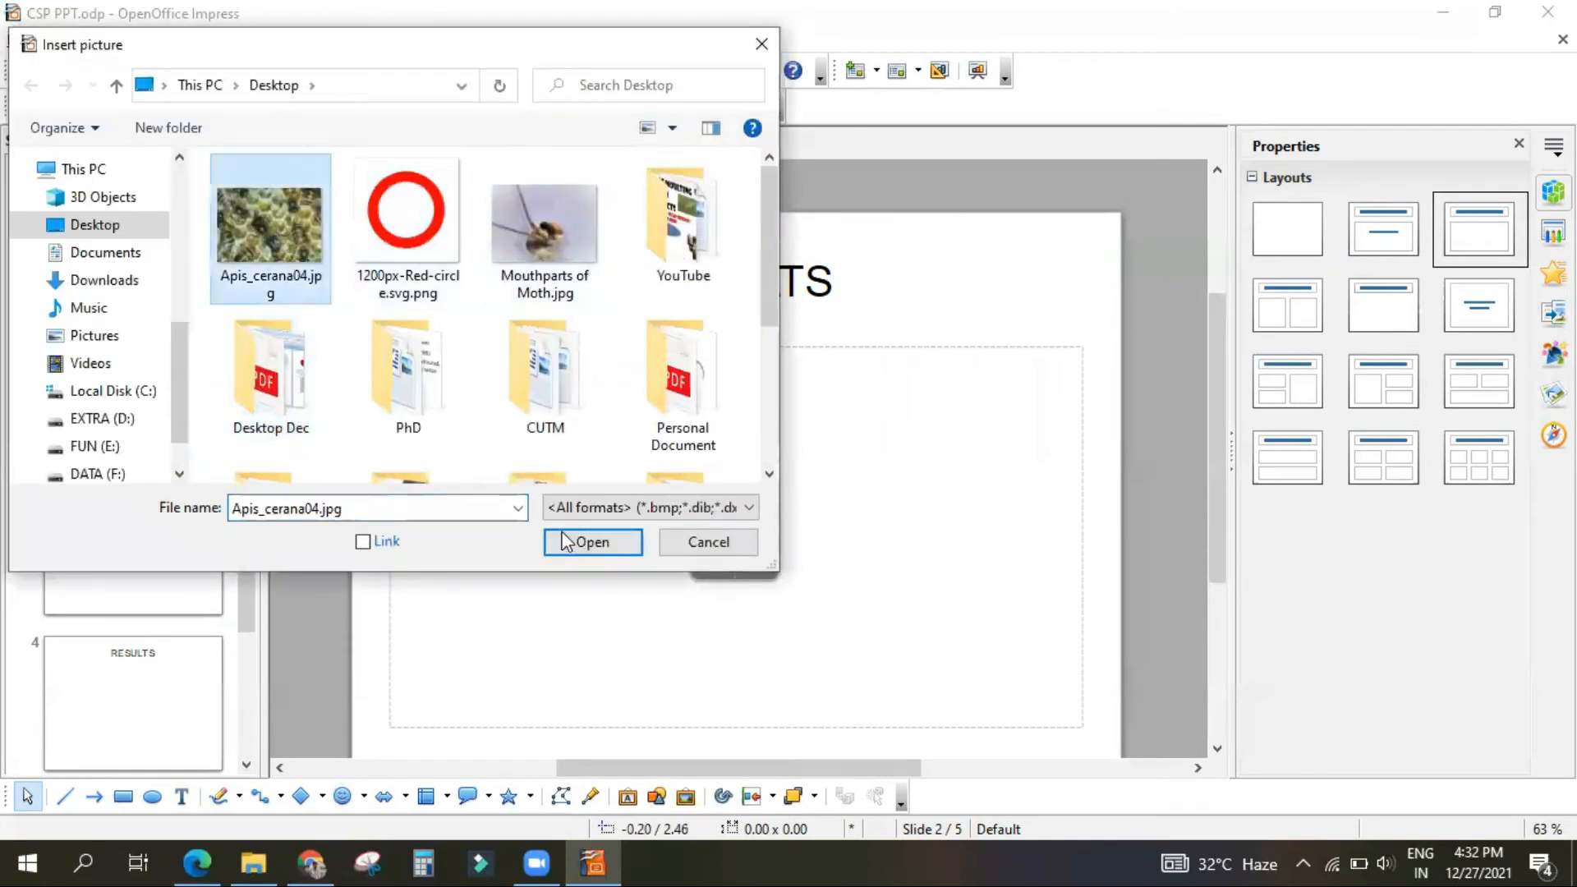
{"action": "left_click", "coordinate": [592, 541]}
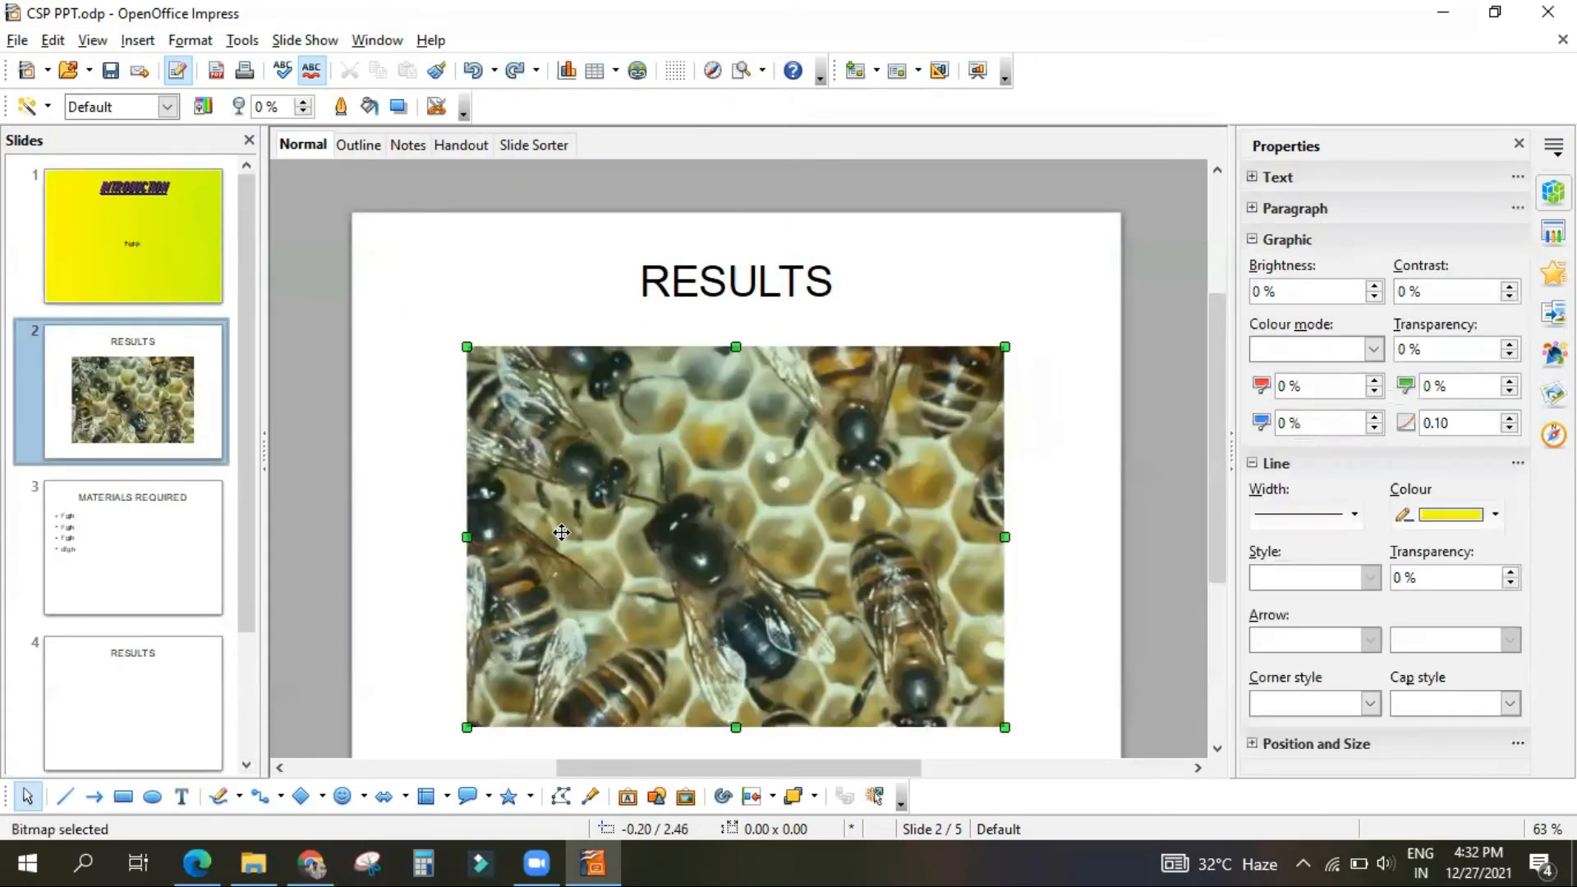
Step: Set the inserted bee picture's colour mode to Black/White
{"action": "scroll", "coordinate": [587, 505], "scroll_direction": "down", "scroll_amount": 3}
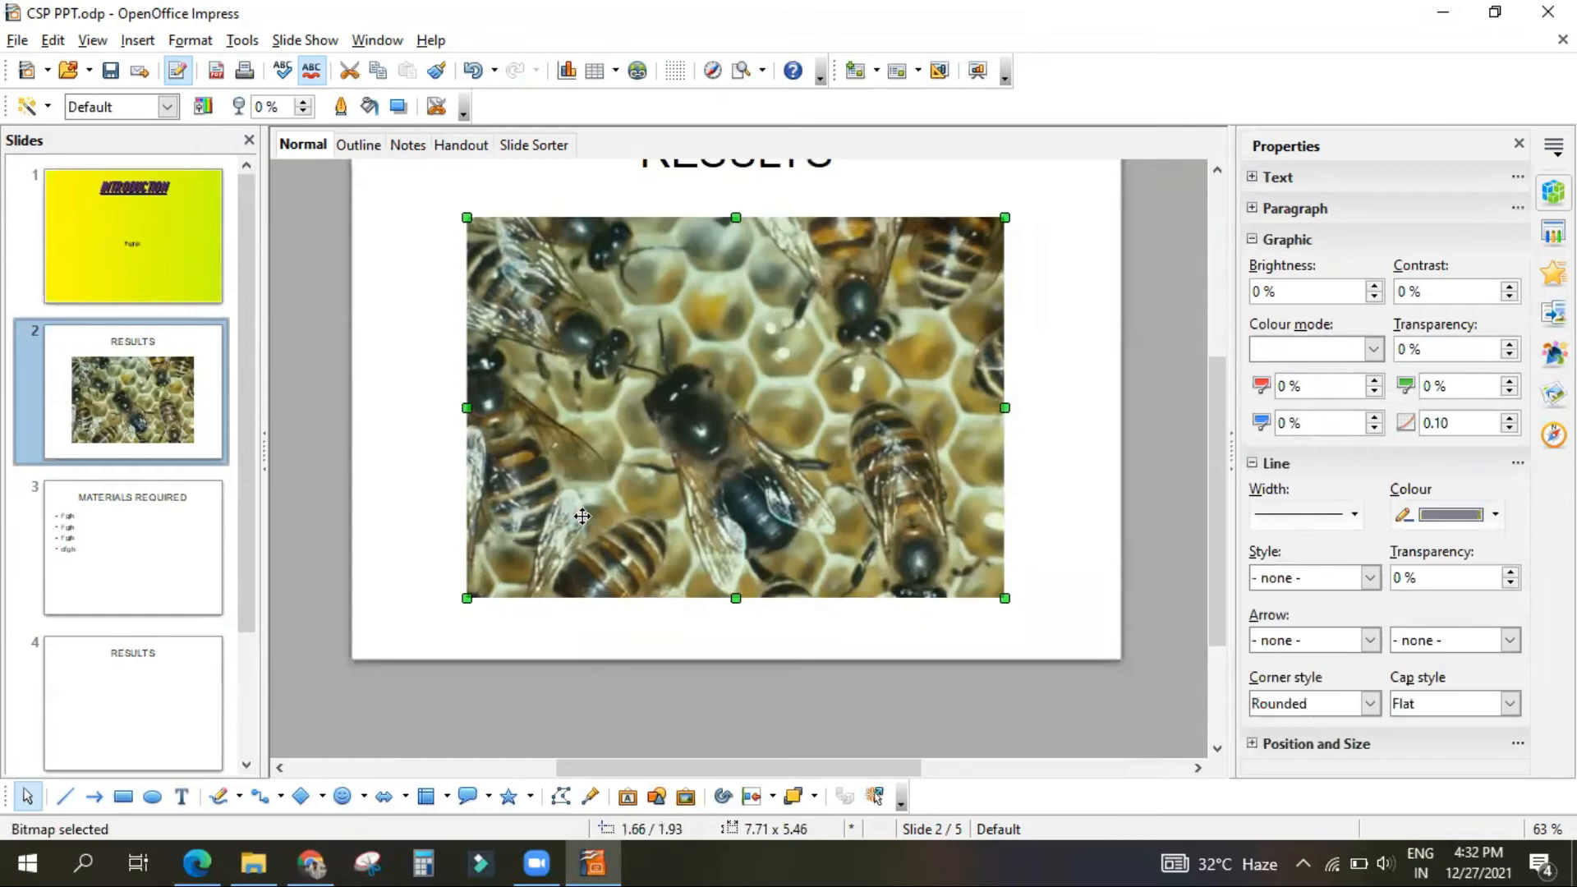
{"action": "scroll", "coordinate": [582, 516], "scroll_direction": "up", "scroll_amount": 1}
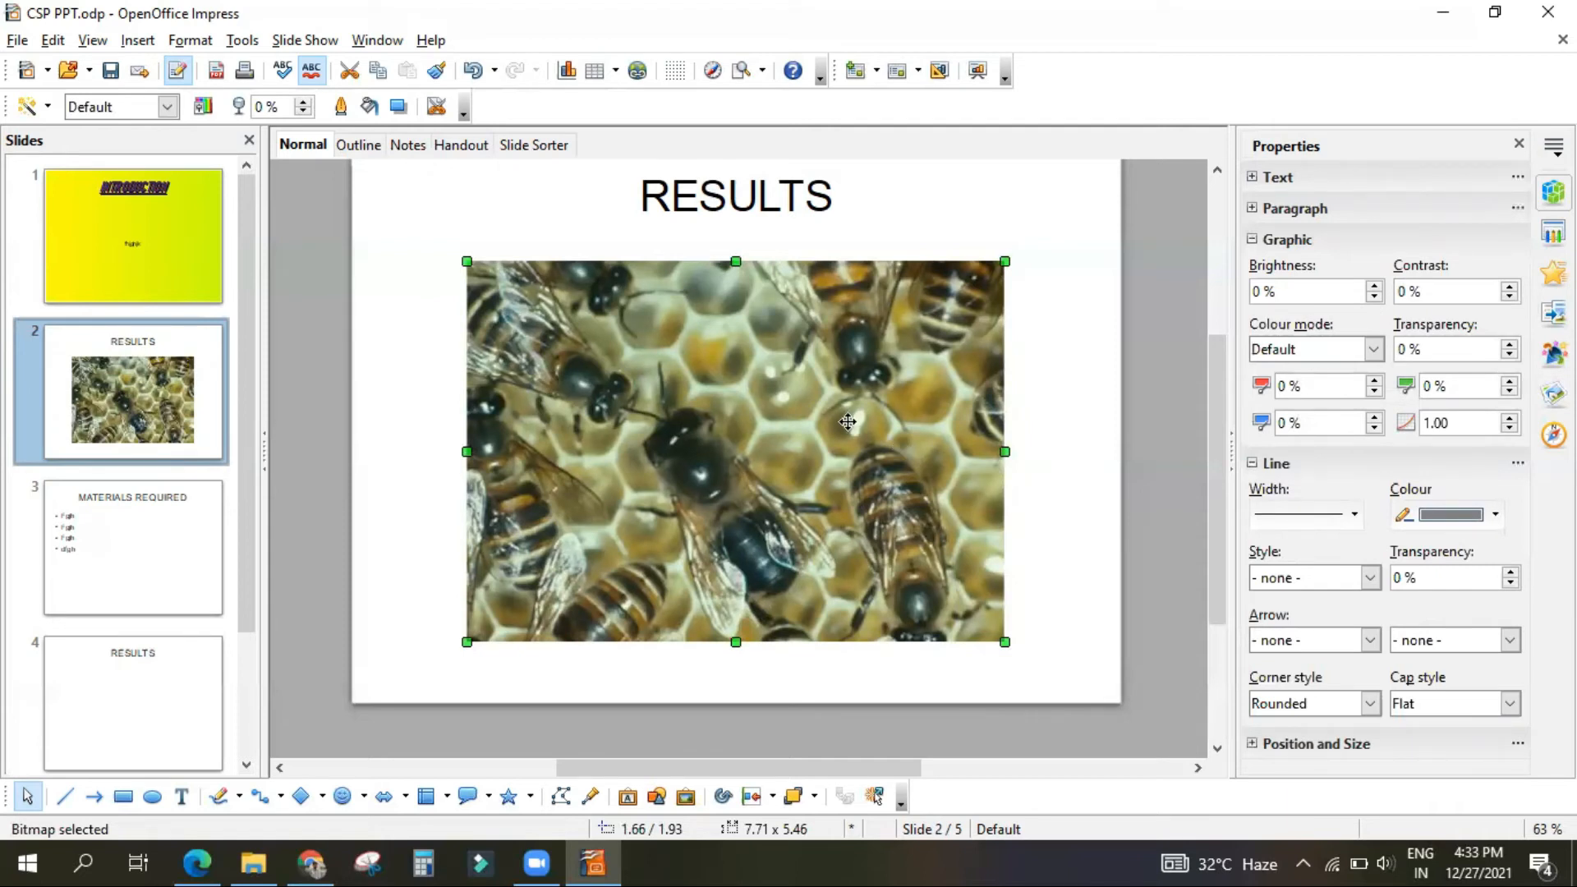
{"action": "left_click", "coordinate": [34, 107]}
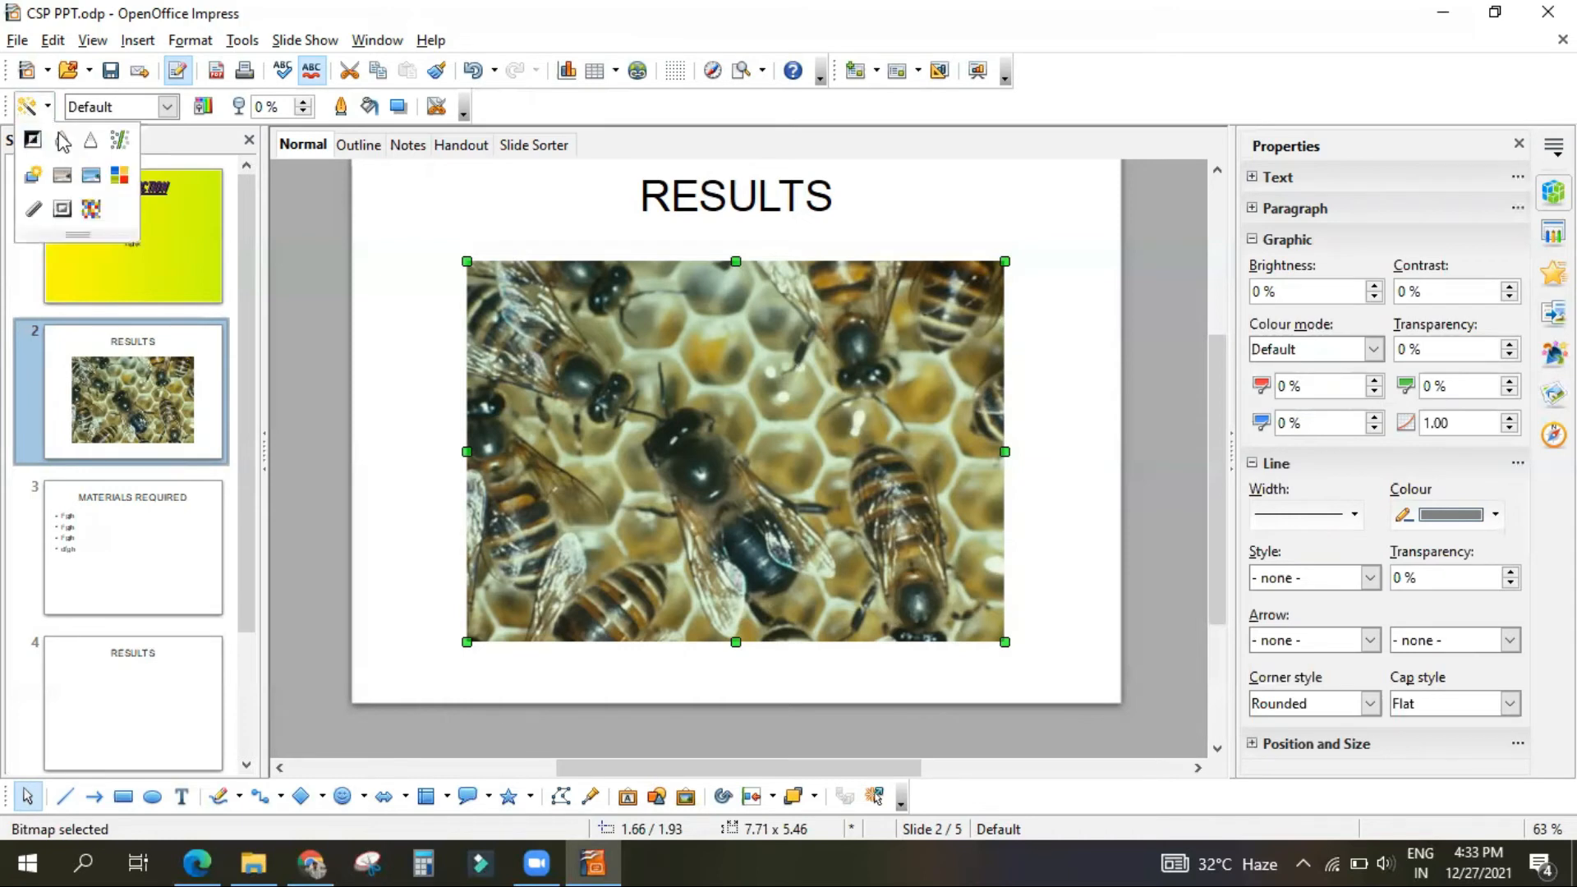
{"action": "left_click", "coordinate": [684, 399]}
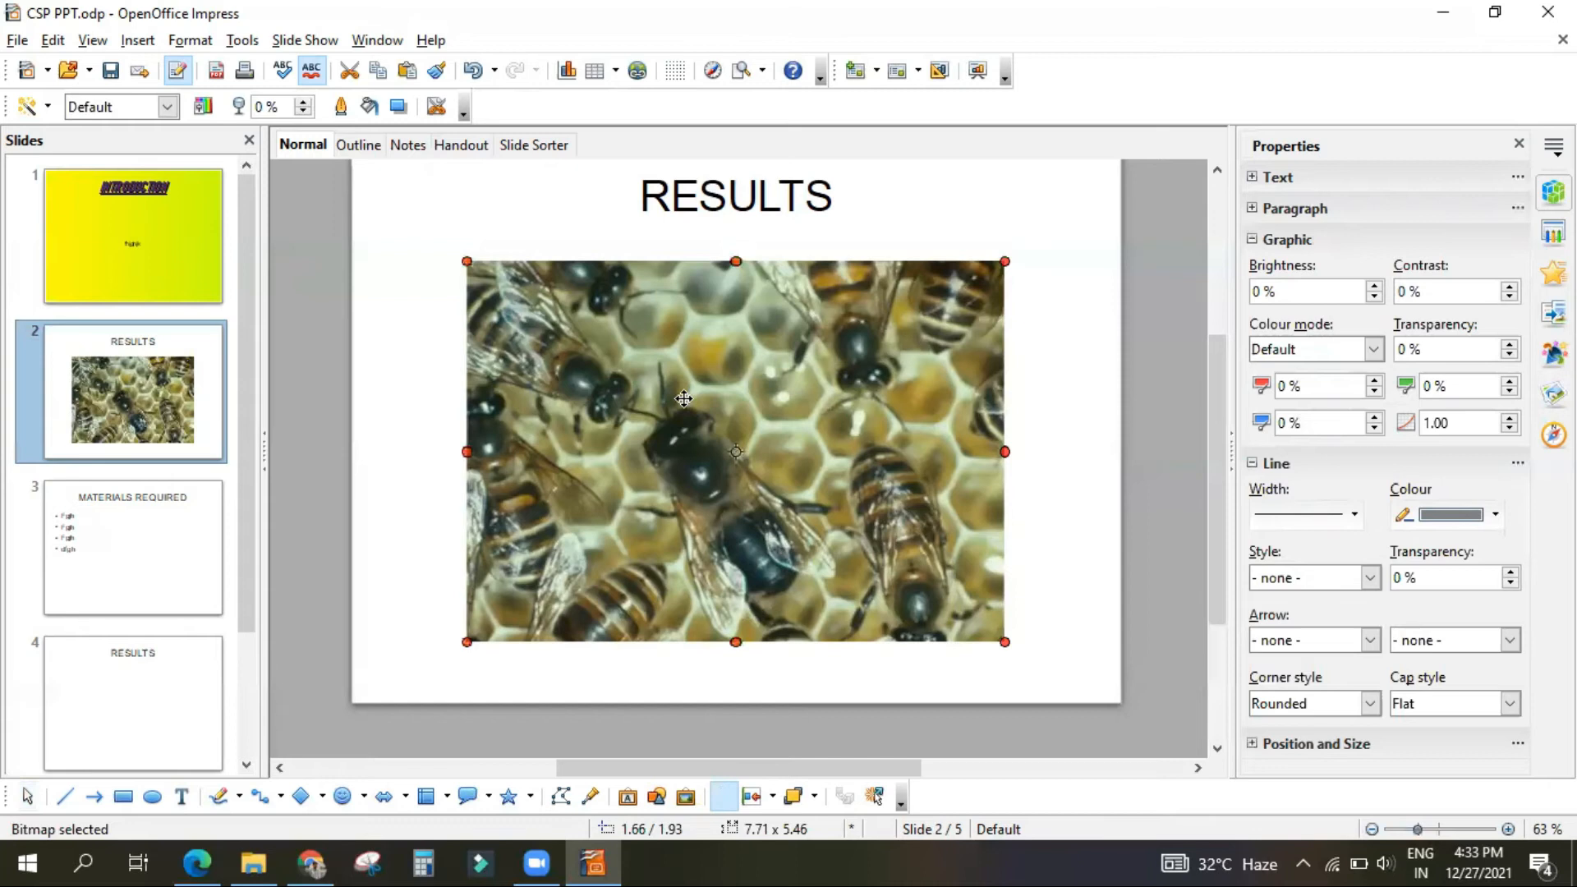
{"action": "left_click", "coordinate": [167, 107]}
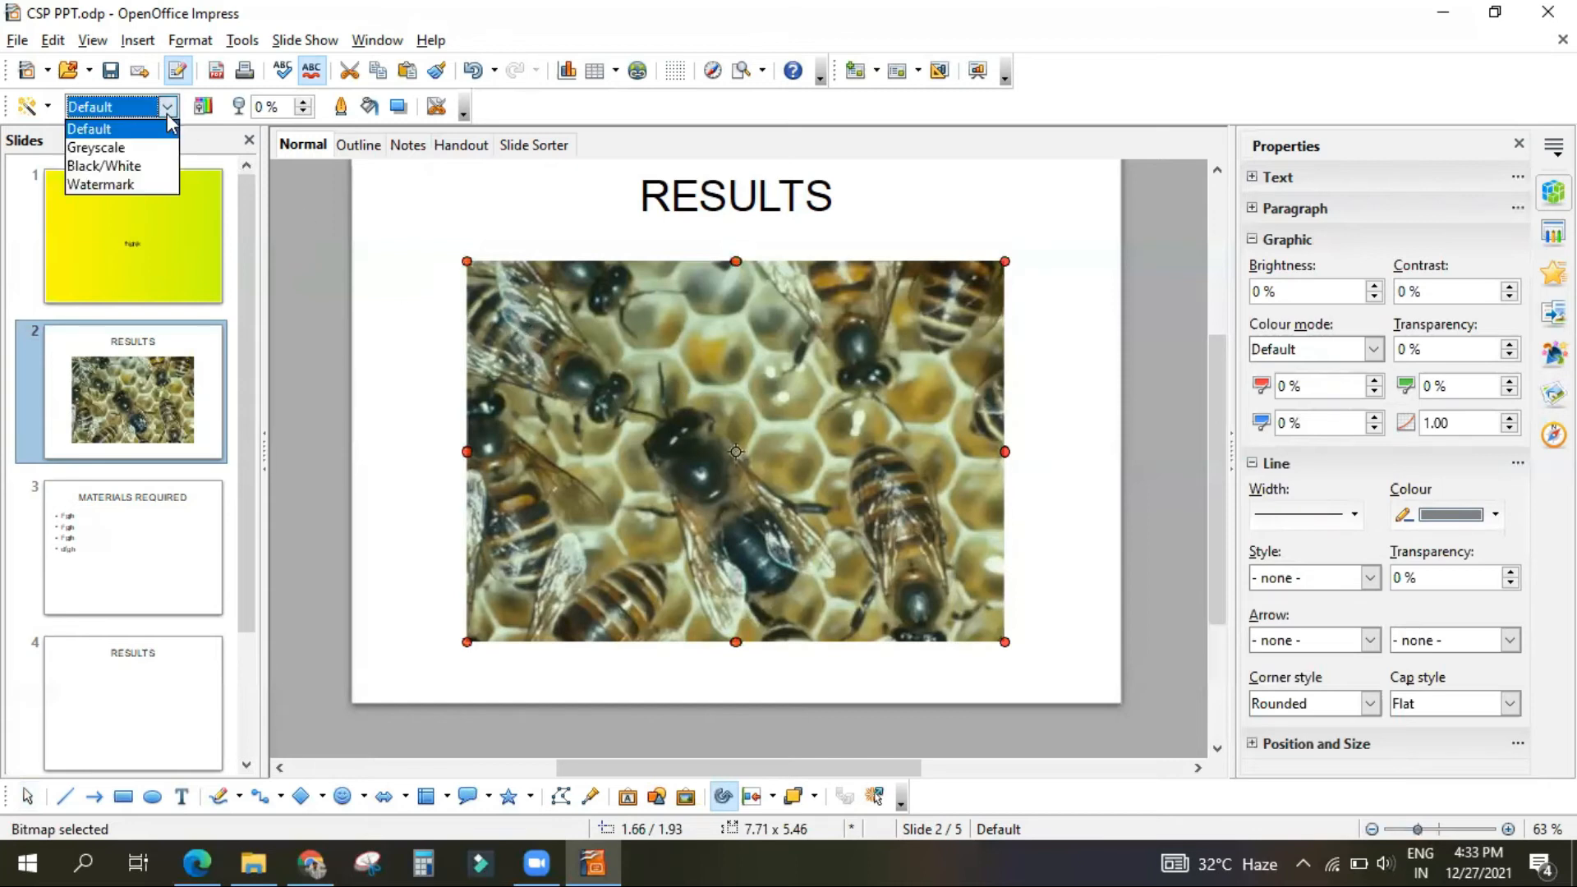
{"action": "left_click", "coordinate": [136, 167]}
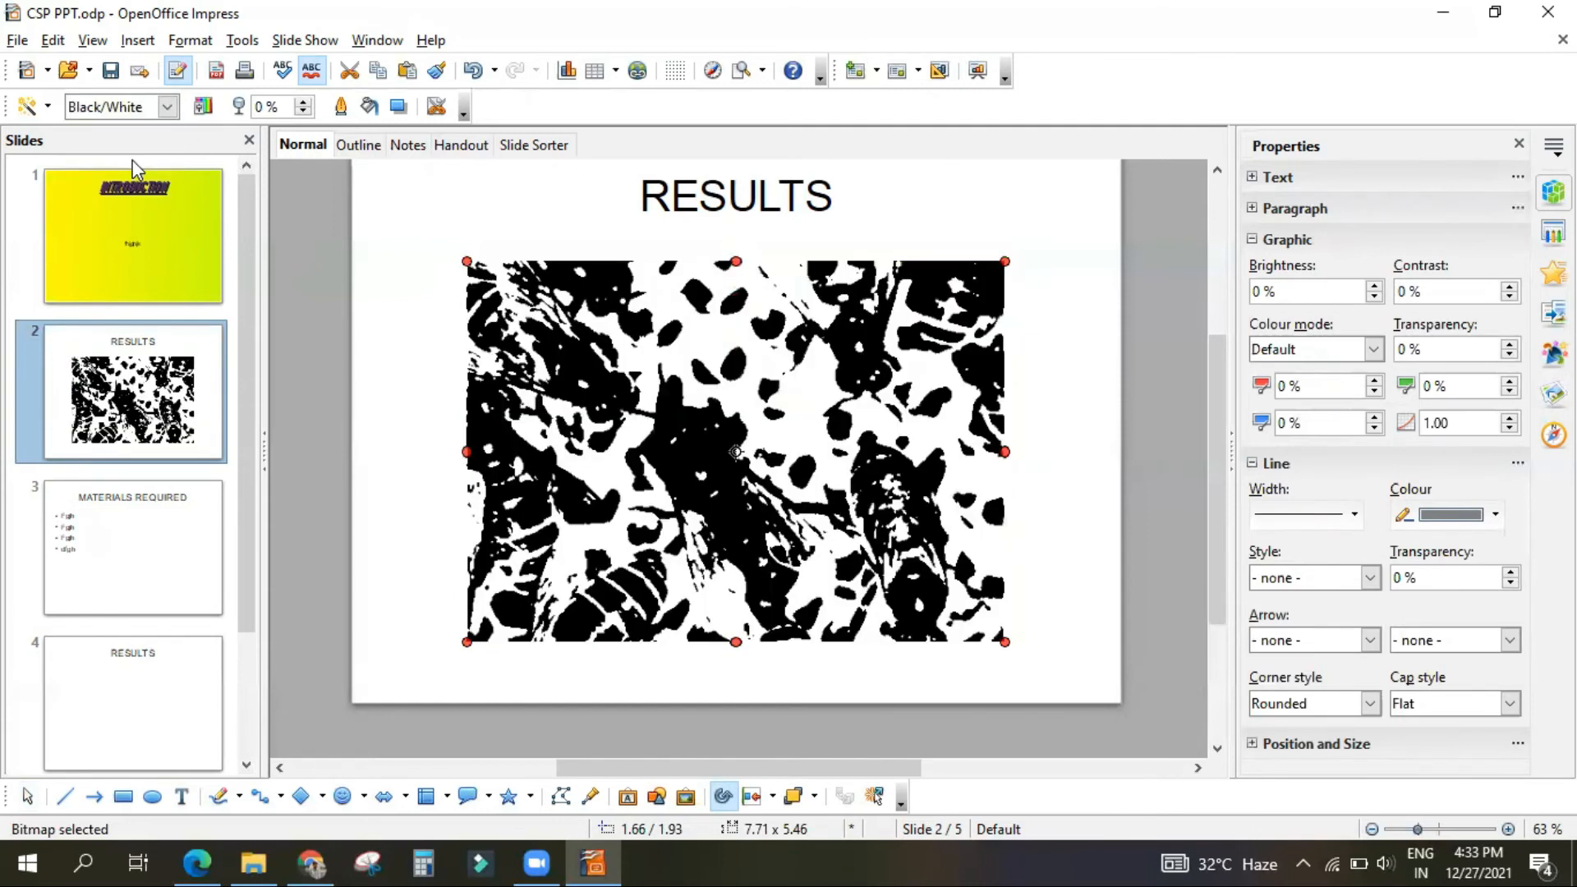
Step: Set the bee picture's colour mode to Greyscale and raise its green component to 5 %
{"action": "left_click", "coordinate": [139, 107]}
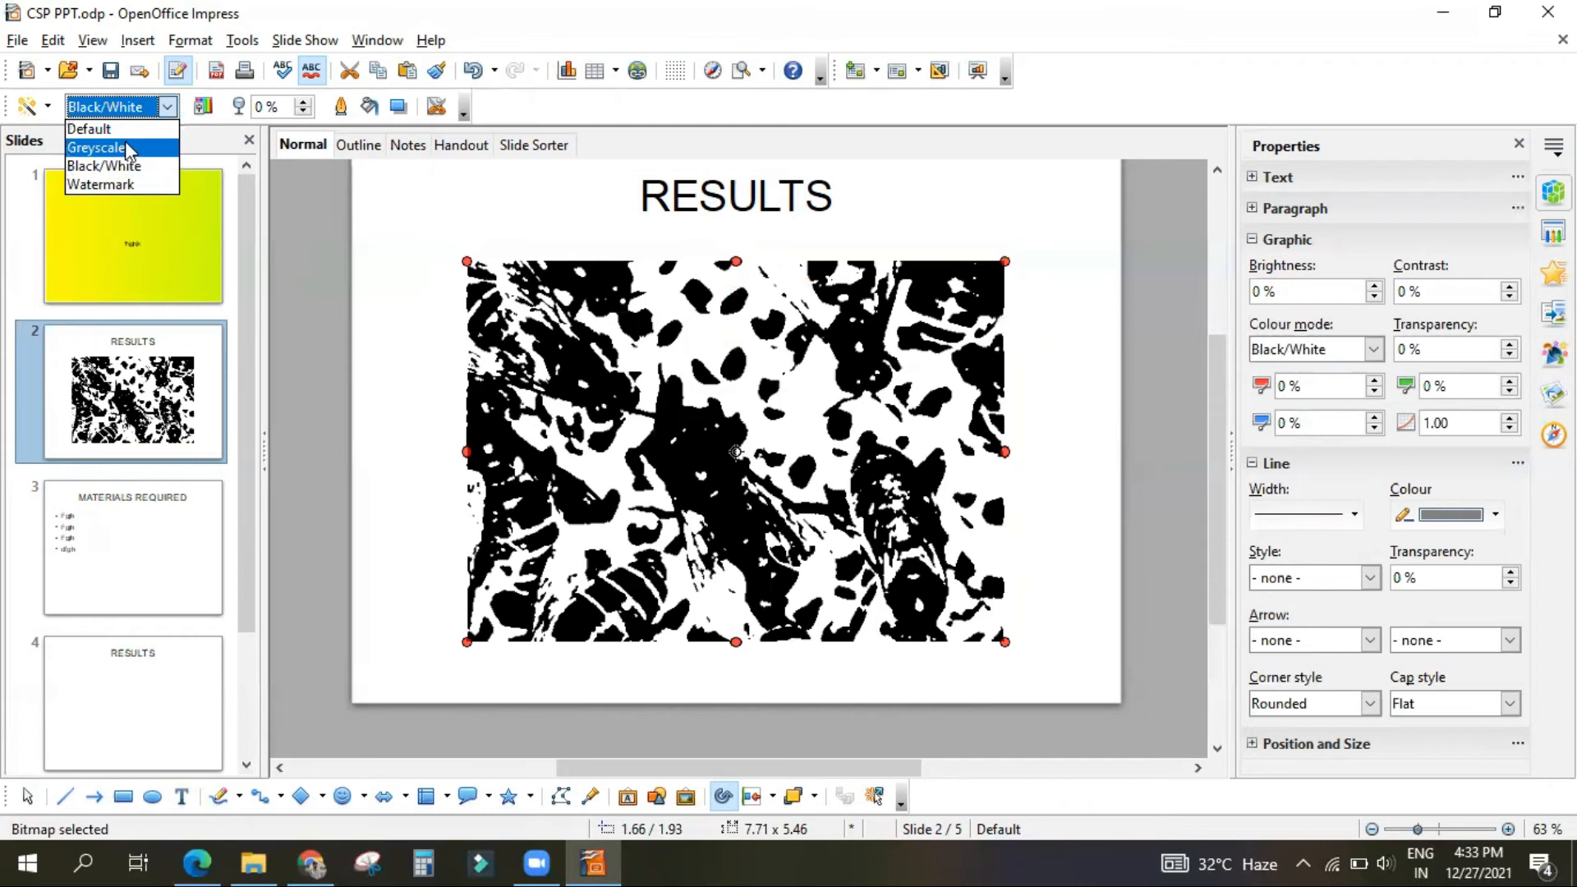
{"action": "left_click", "coordinate": [126, 147]}
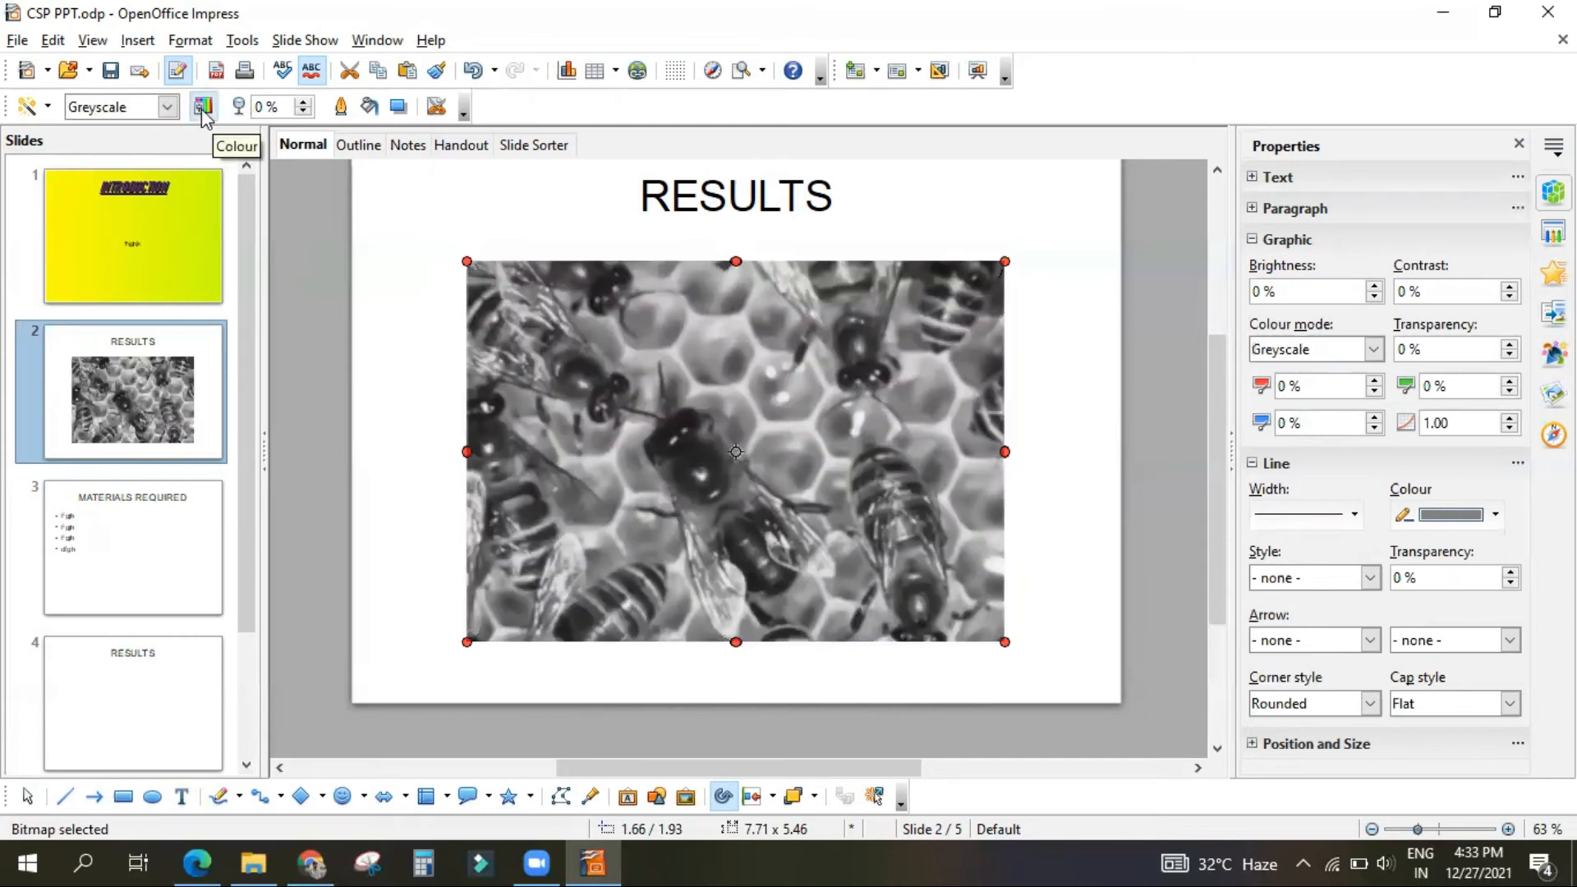
{"action": "left_click", "coordinate": [203, 109]}
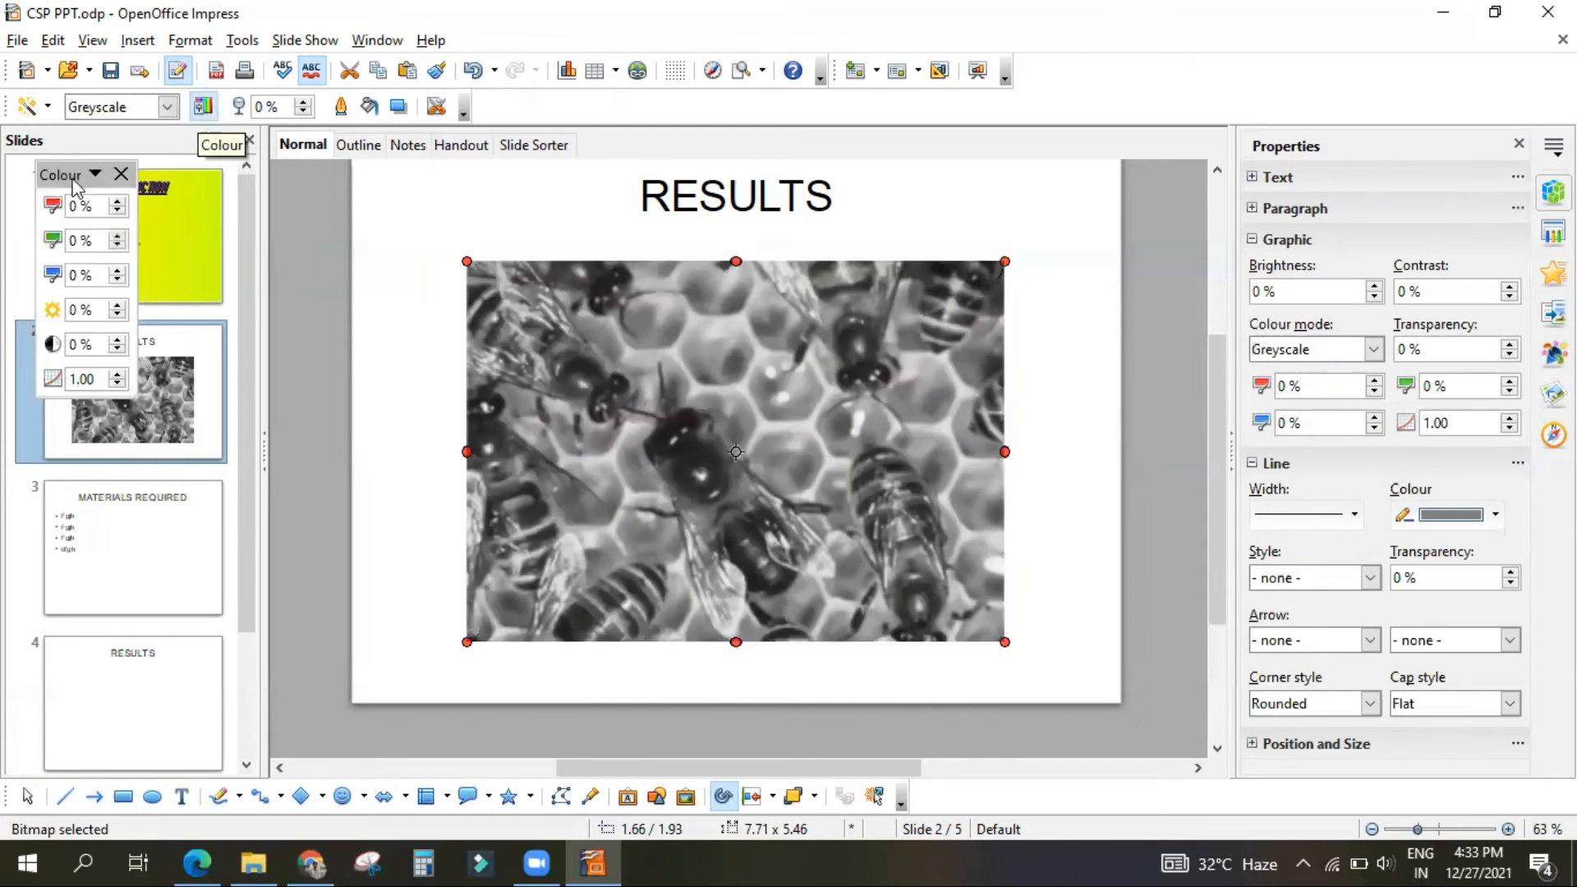
{"action": "left_click", "coordinate": [116, 237]}
{"action": "left_click", "coordinate": [115, 236]}
{"action": "left_click", "coordinate": [115, 236]}
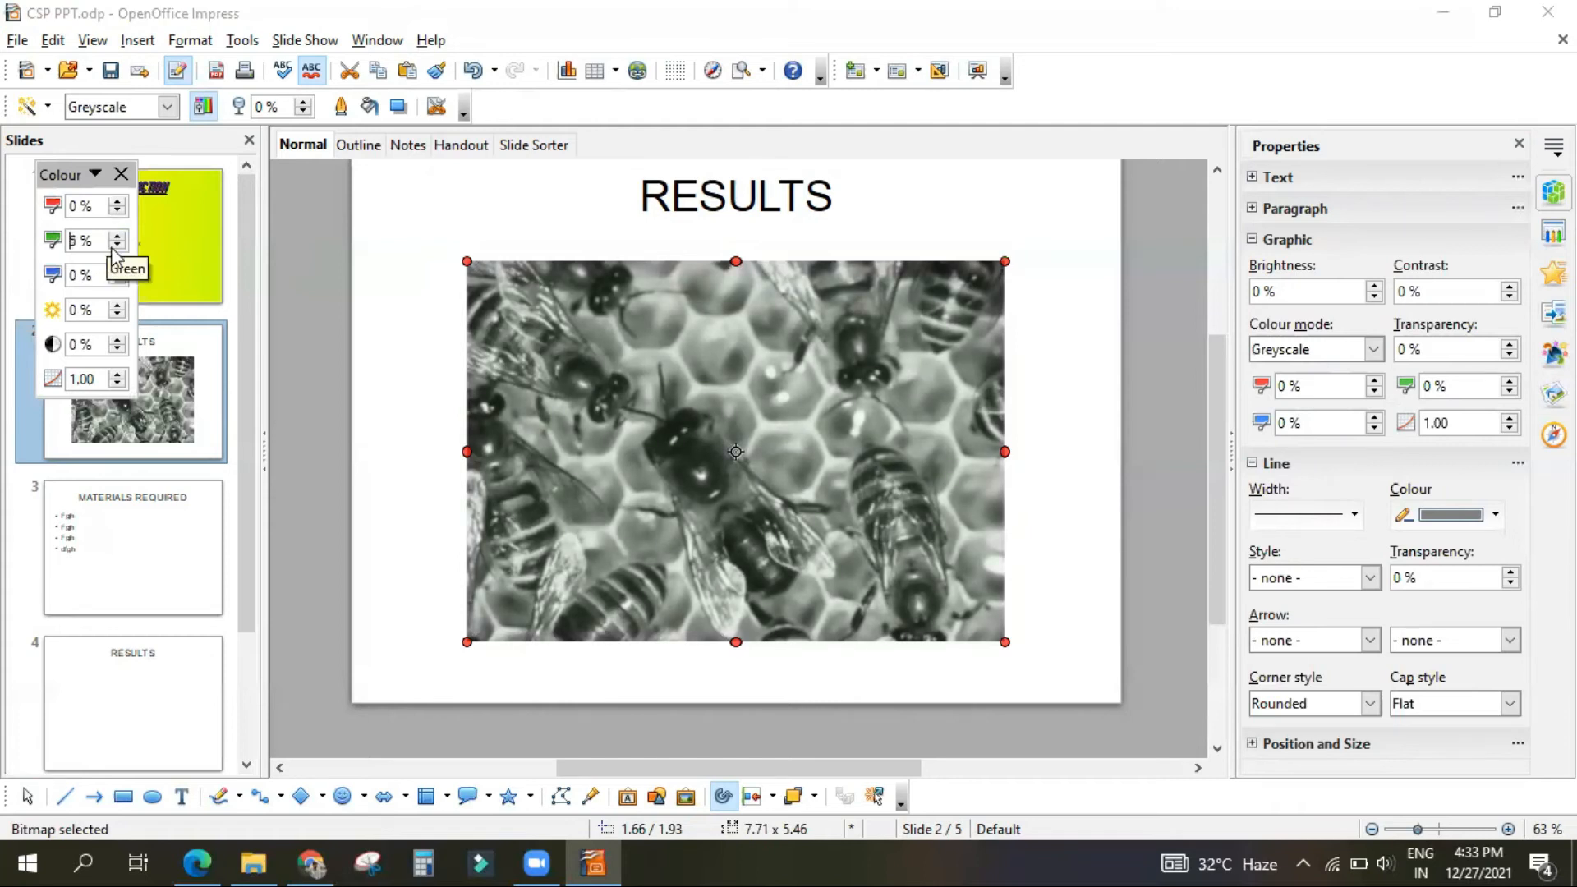
Step: Raise the bee picture's brightness to 6 % and its transparency to 8 %
{"action": "left_click", "coordinate": [120, 306]}
{"action": "left_click", "coordinate": [120, 305]}
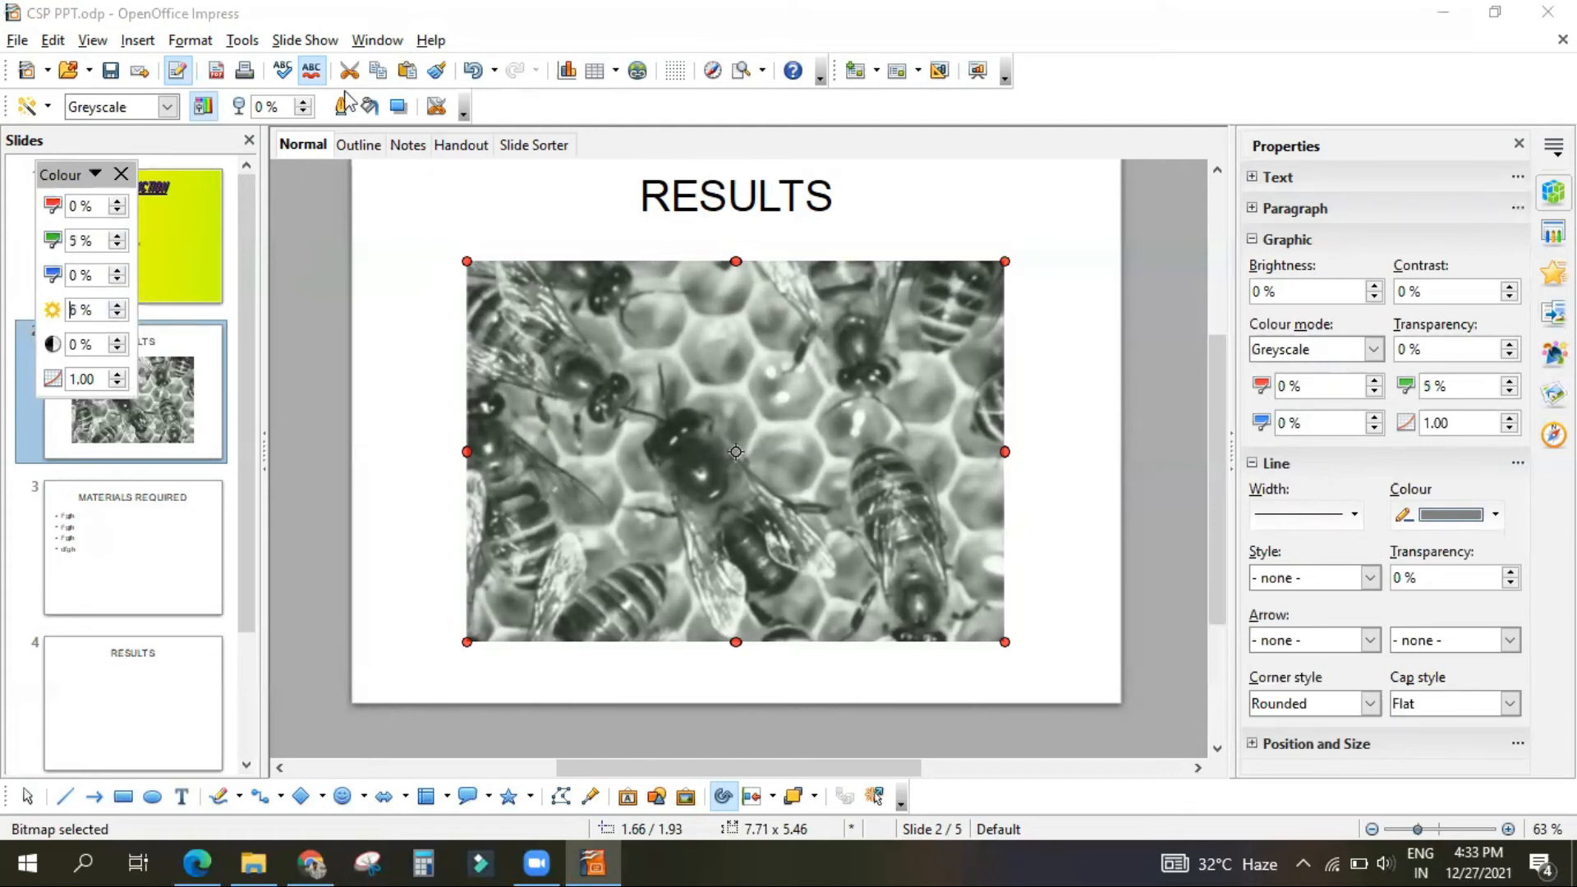
{"action": "left_click", "coordinate": [305, 104]}
{"action": "left_click", "coordinate": [305, 104]}
{"action": "left_click", "coordinate": [304, 103]}
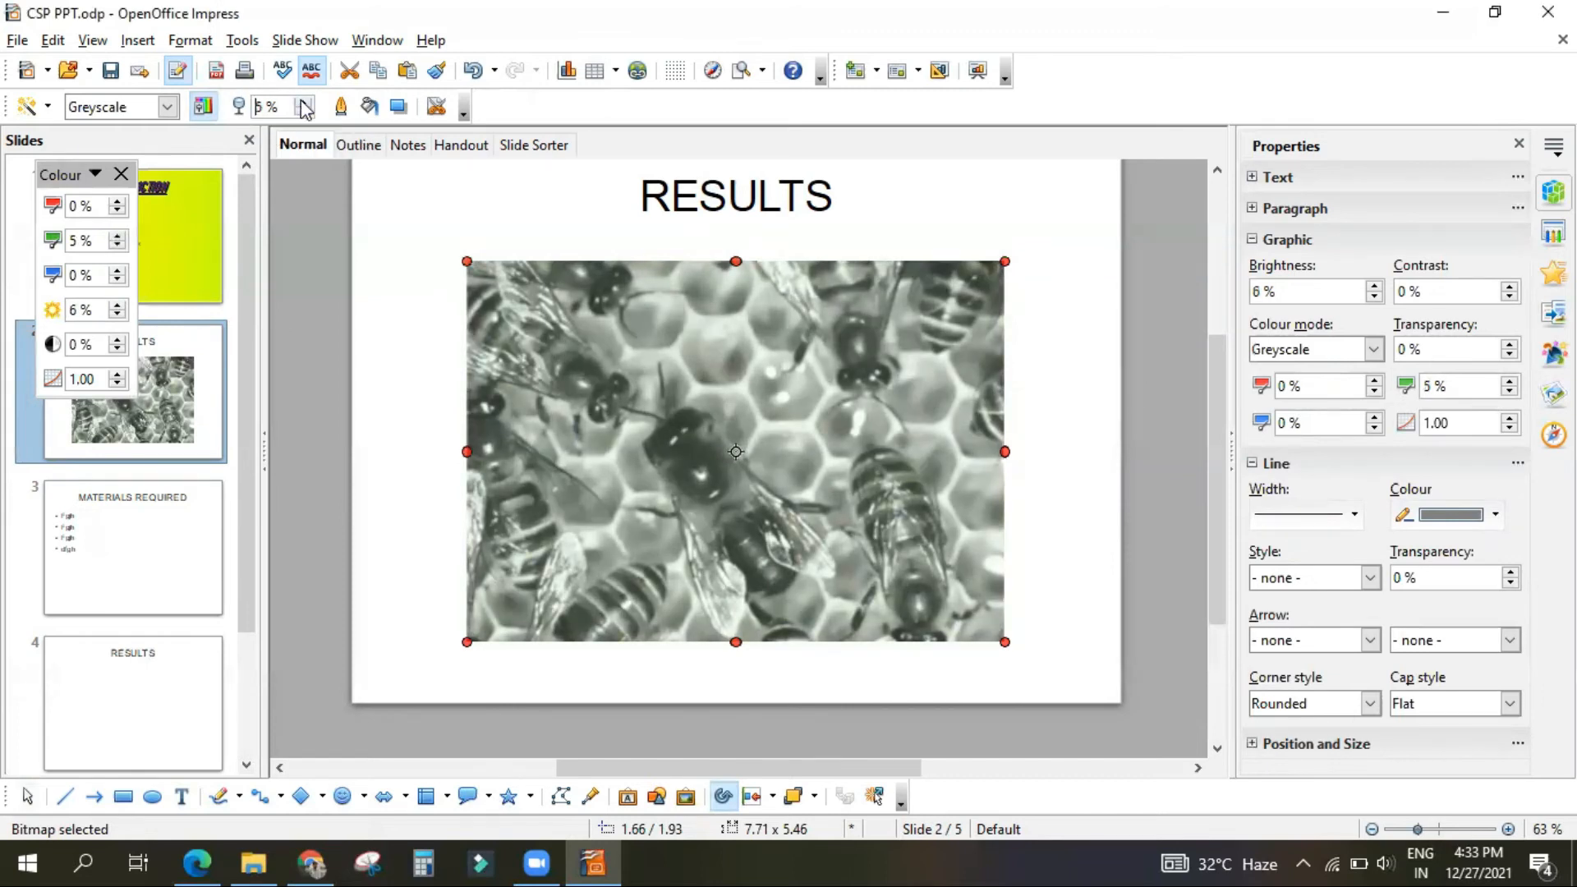
Step: Fill the bee picture's area with the colour Yellow 1 and turn on its shadow
{"action": "left_click", "coordinate": [354, 112]}
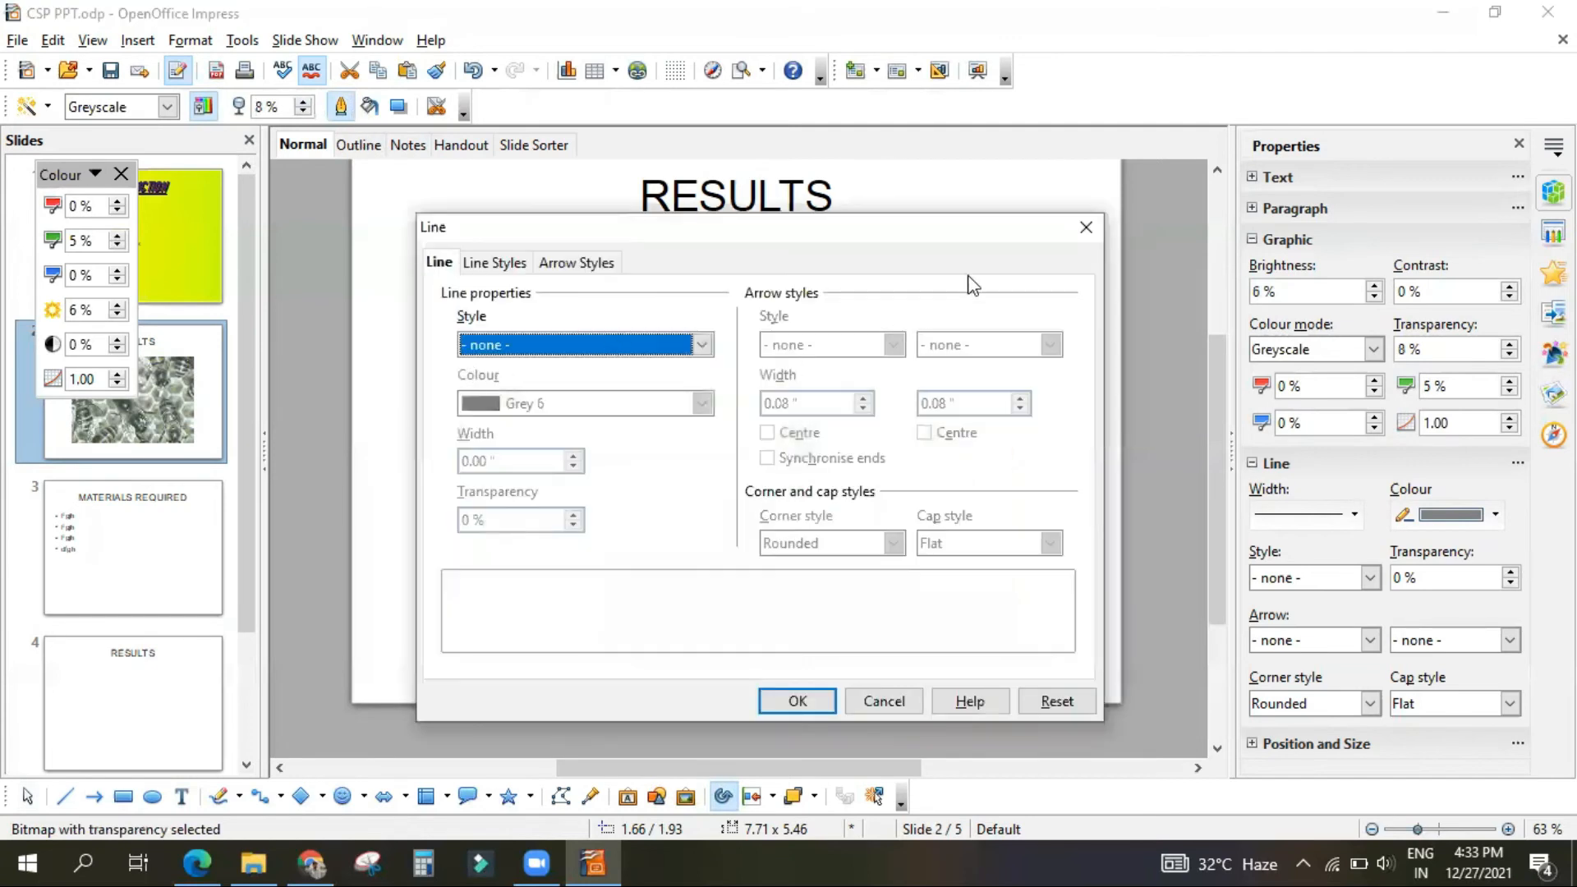
{"action": "left_click", "coordinate": [1085, 227]}
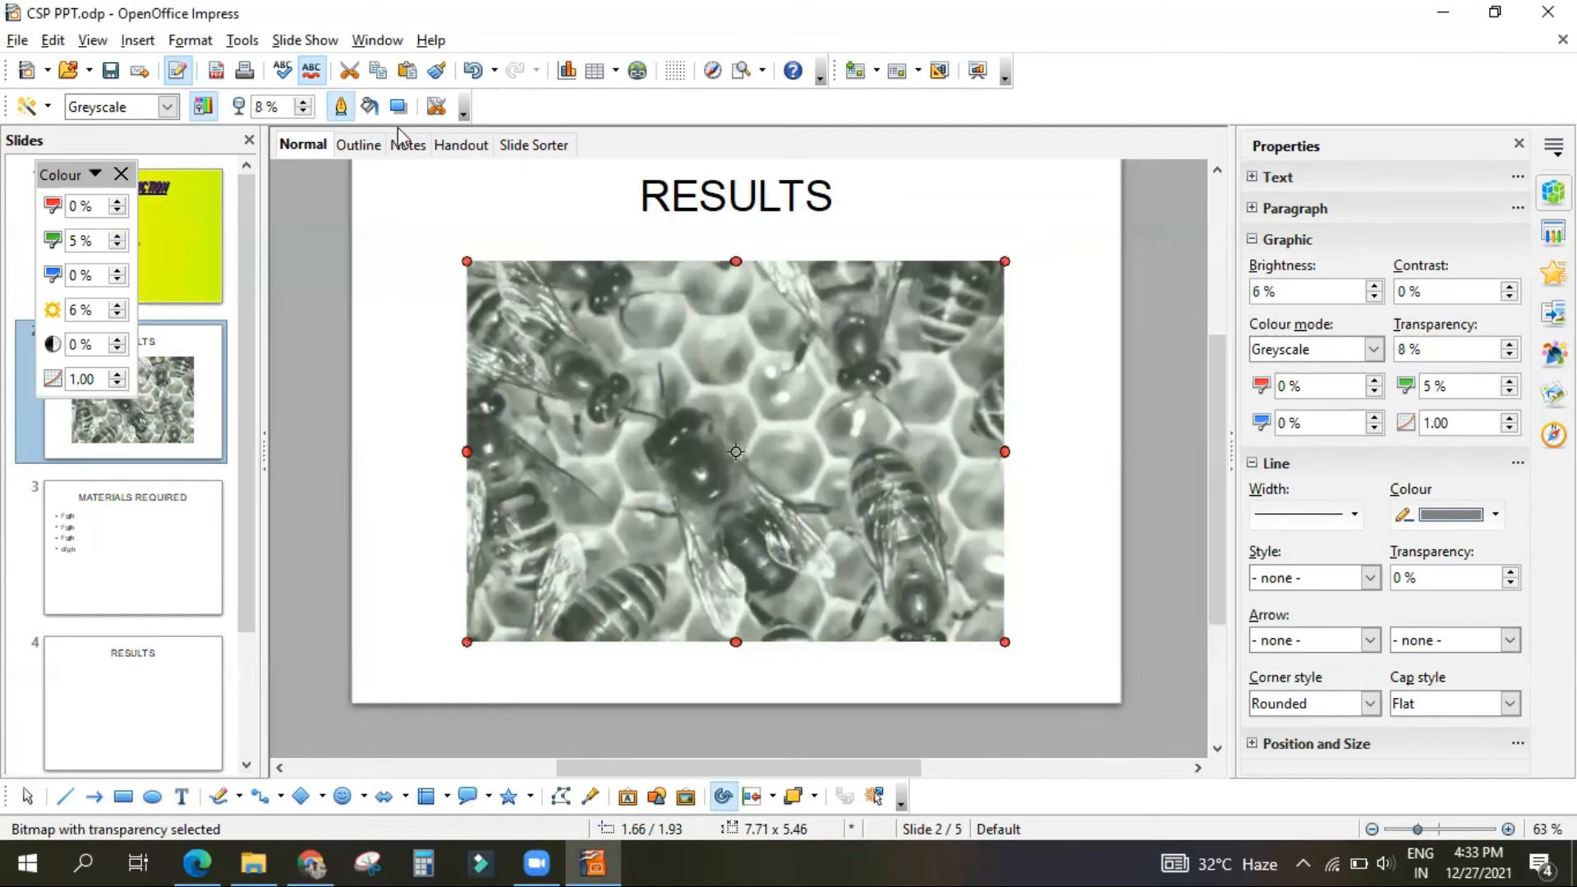
{"action": "left_click", "coordinate": [371, 112]}
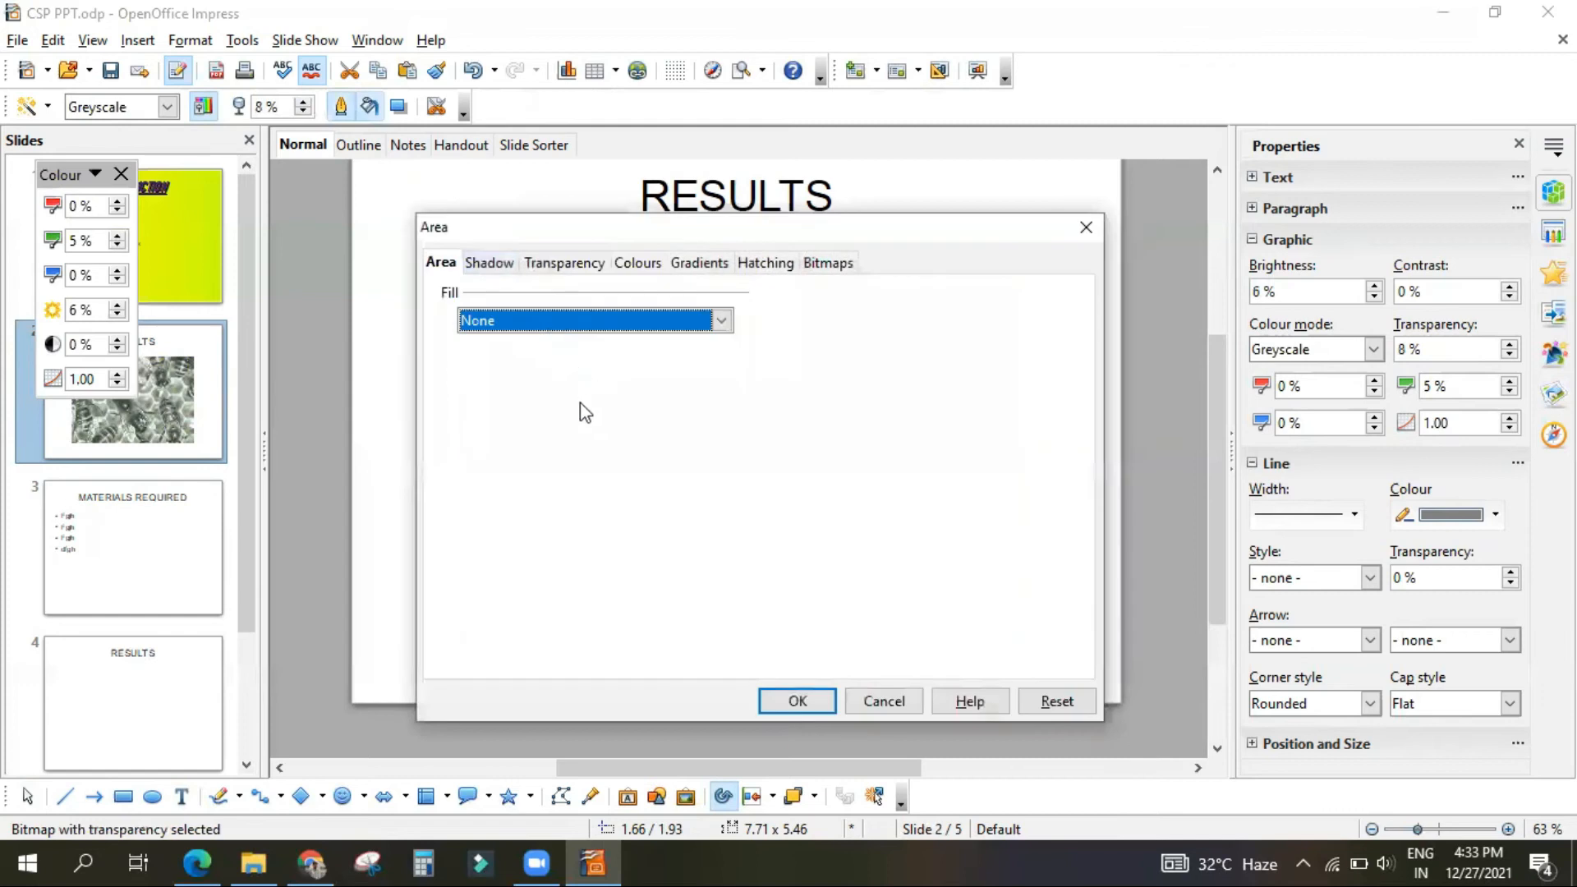
{"action": "left_click", "coordinate": [519, 319]}
{"action": "left_click", "coordinate": [497, 362]}
{"action": "scroll", "coordinate": [526, 452], "scroll_direction": "down", "scroll_amount": 4}
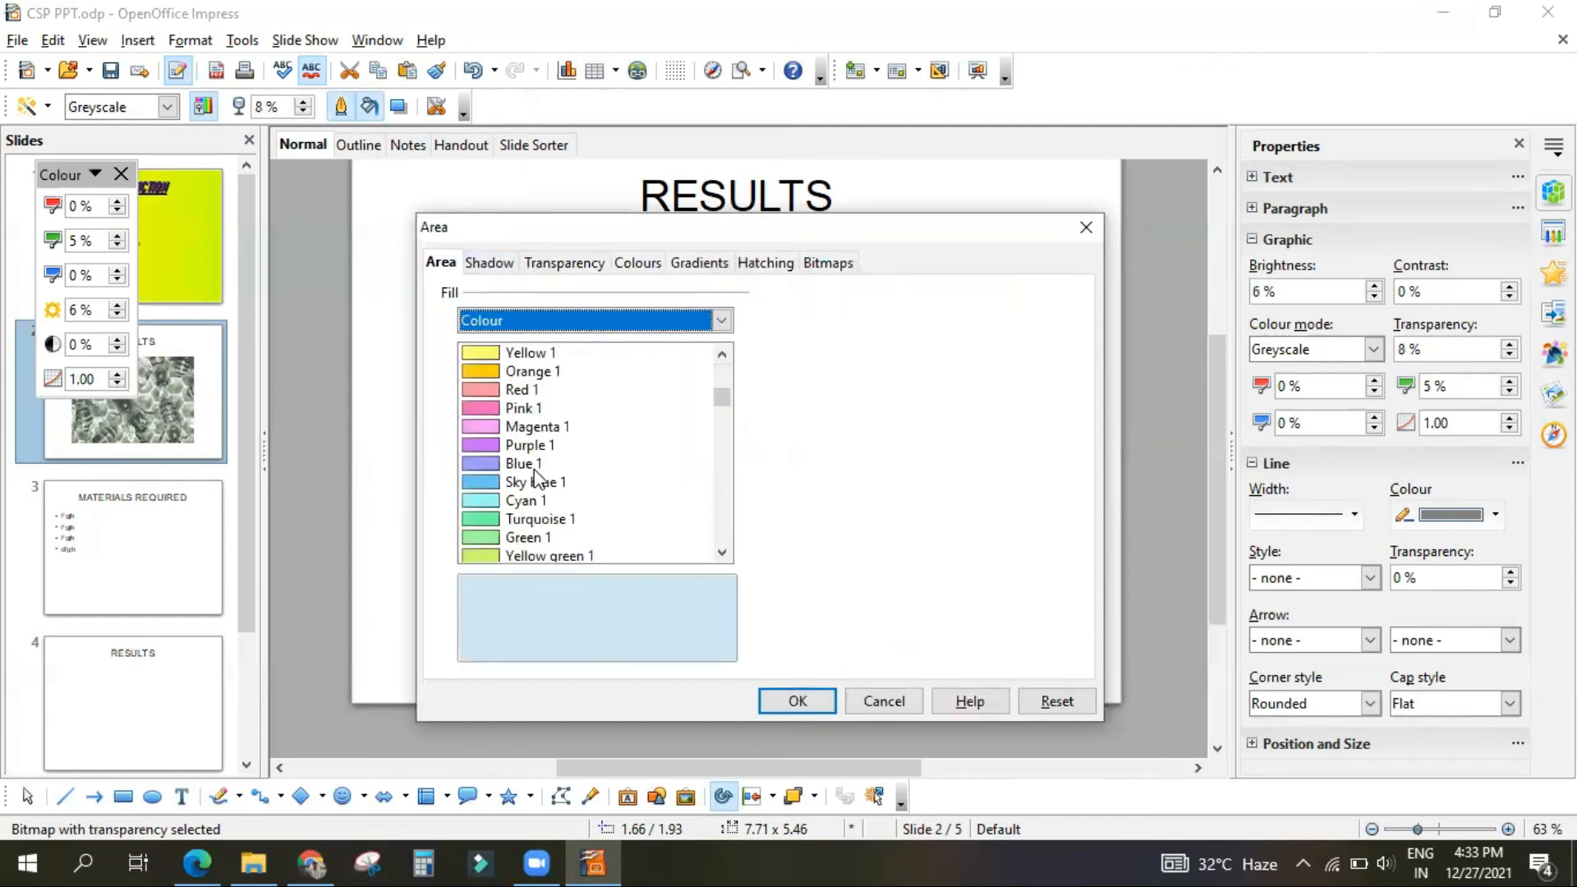
{"action": "left_click", "coordinate": [516, 355]}
{"action": "left_click", "coordinate": [802, 704]}
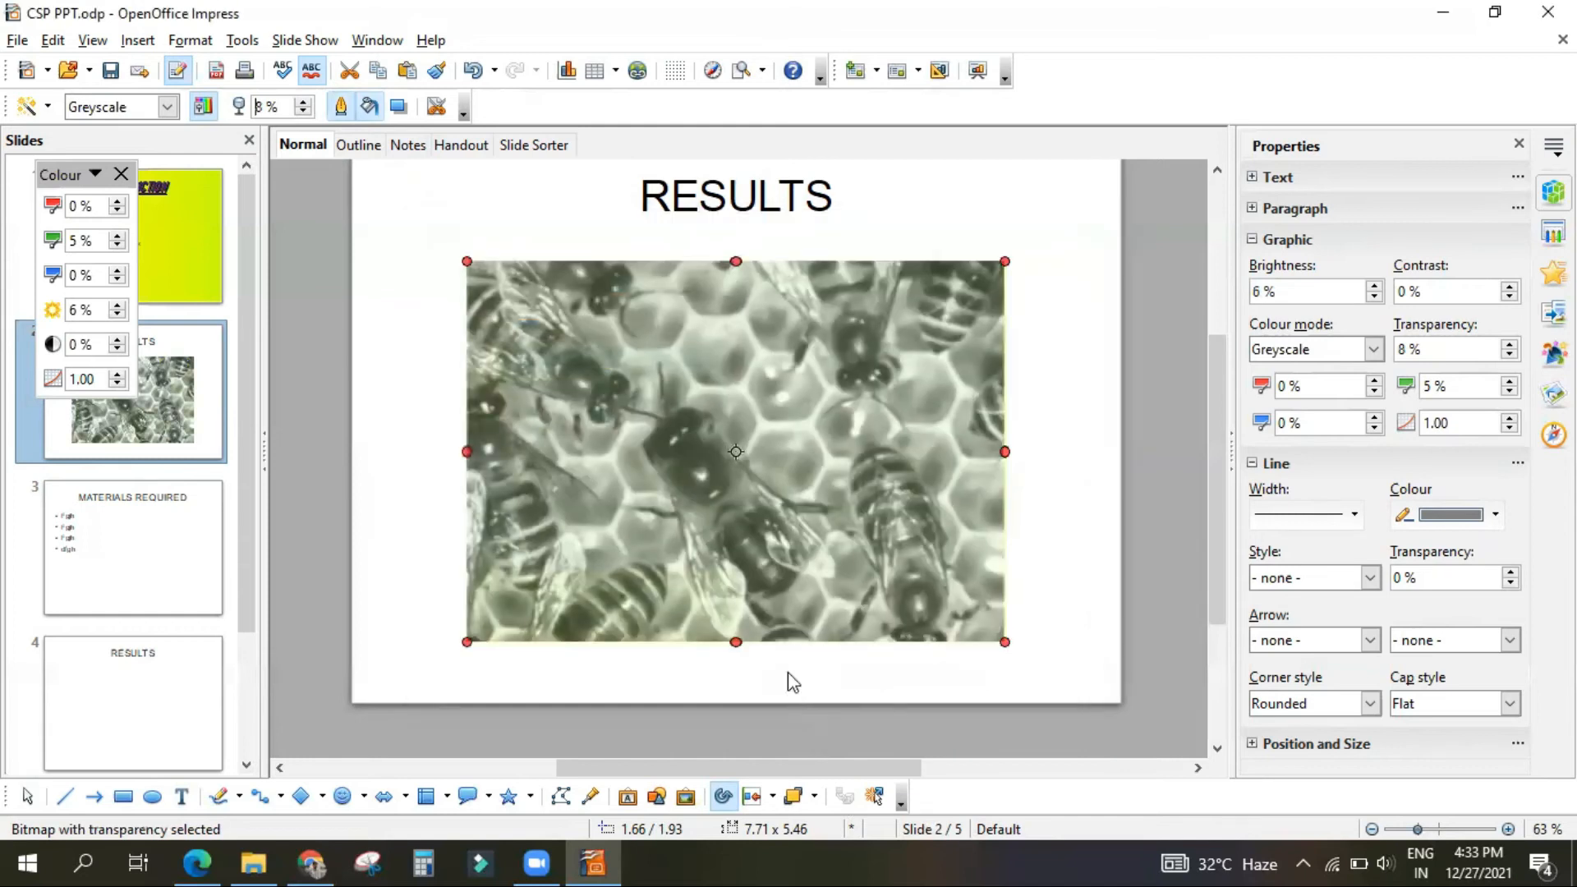
{"action": "left_click", "coordinate": [401, 113]}
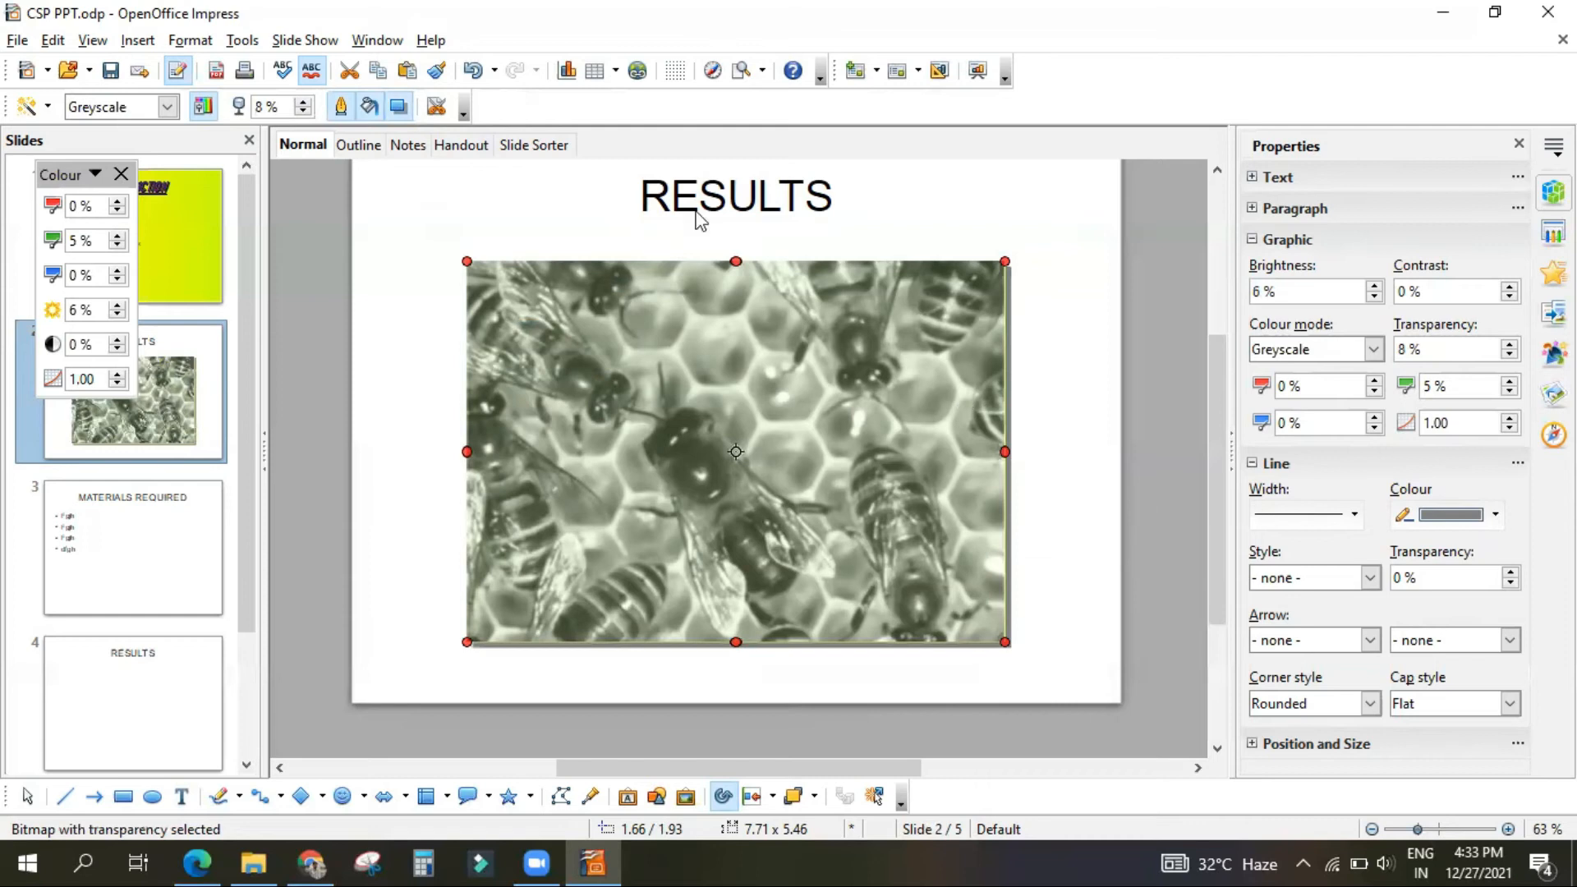
Step: Crop the picture on all sides to the single bee near its centre
{"action": "left_click", "coordinate": [436, 107]}
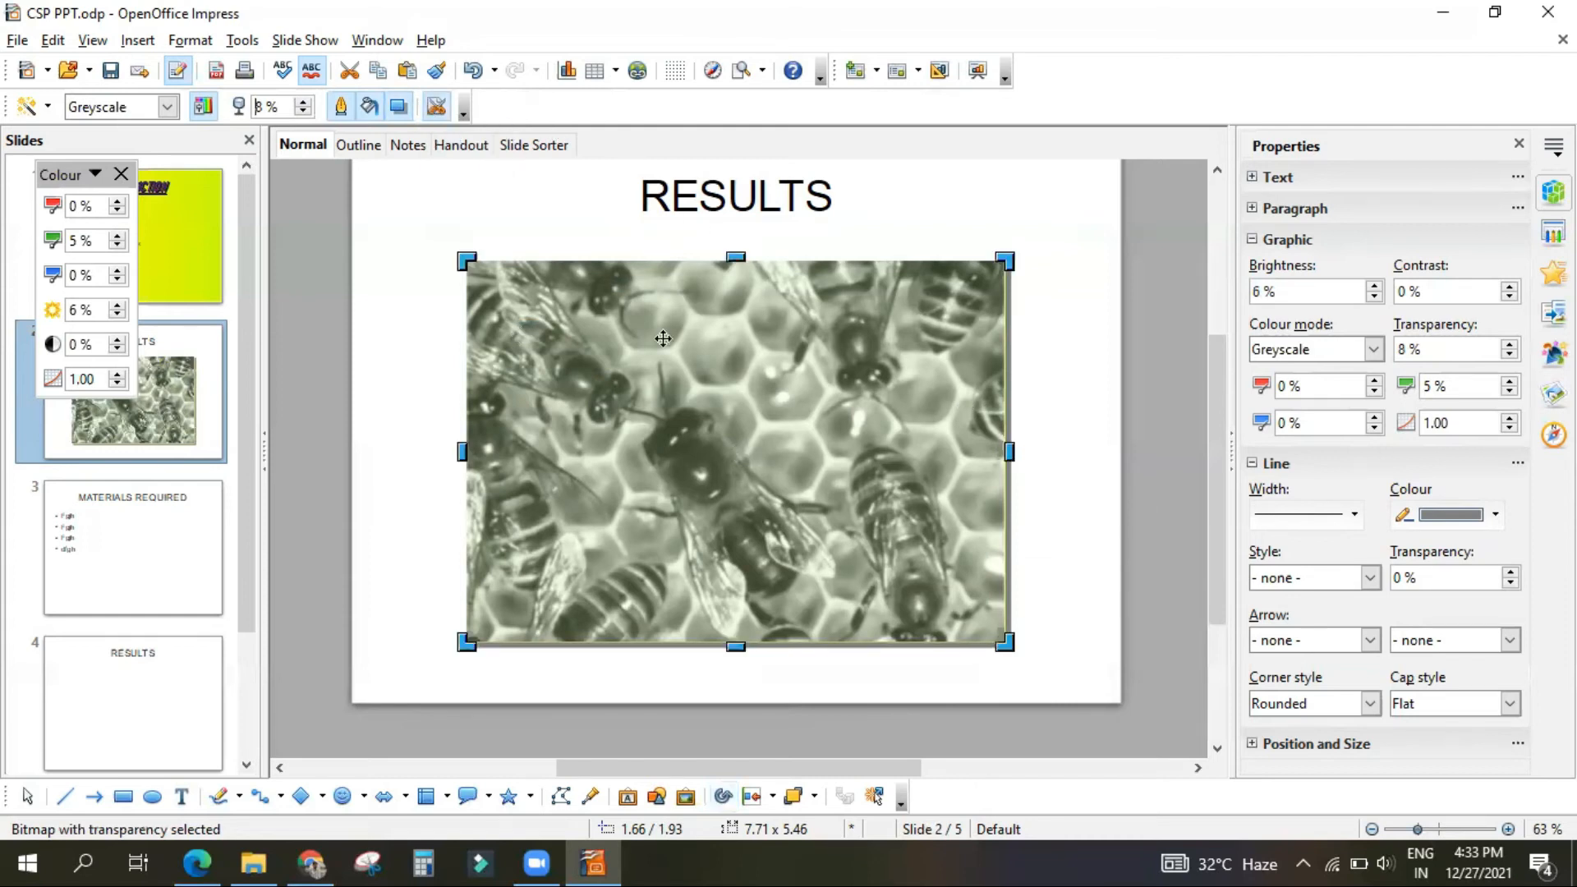
{"action": "left_click_drag", "start_coordinate": [464, 260], "coordinate": [597, 399]}
{"action": "left_click_drag", "start_coordinate": [1009, 519], "coordinate": [843, 493]}
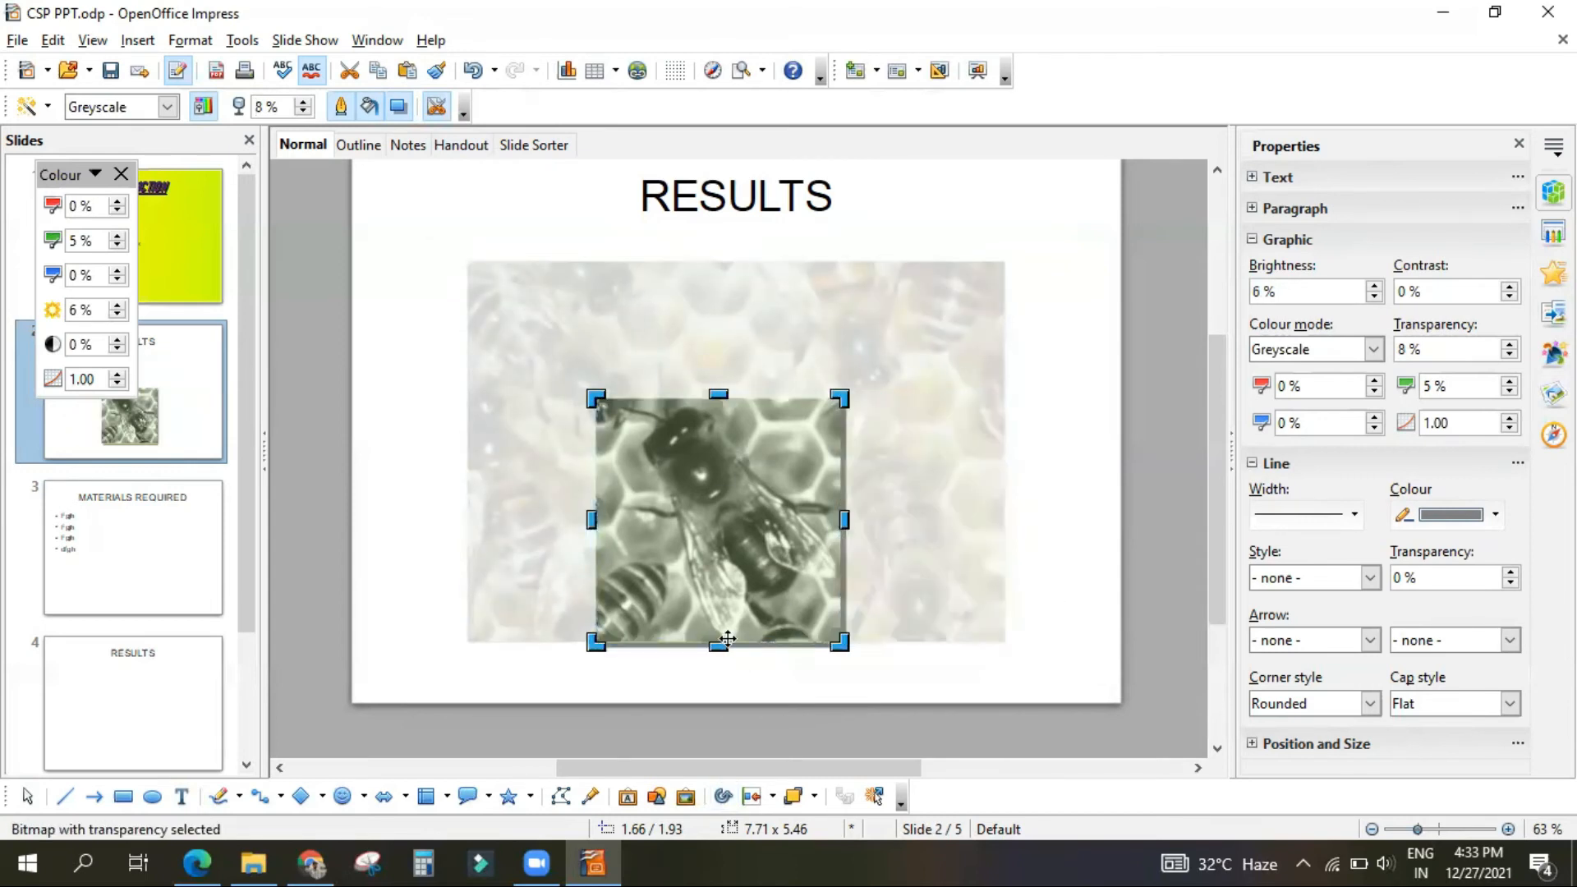
{"action": "left_click_drag", "start_coordinate": [720, 620], "coordinate": [722, 601]}
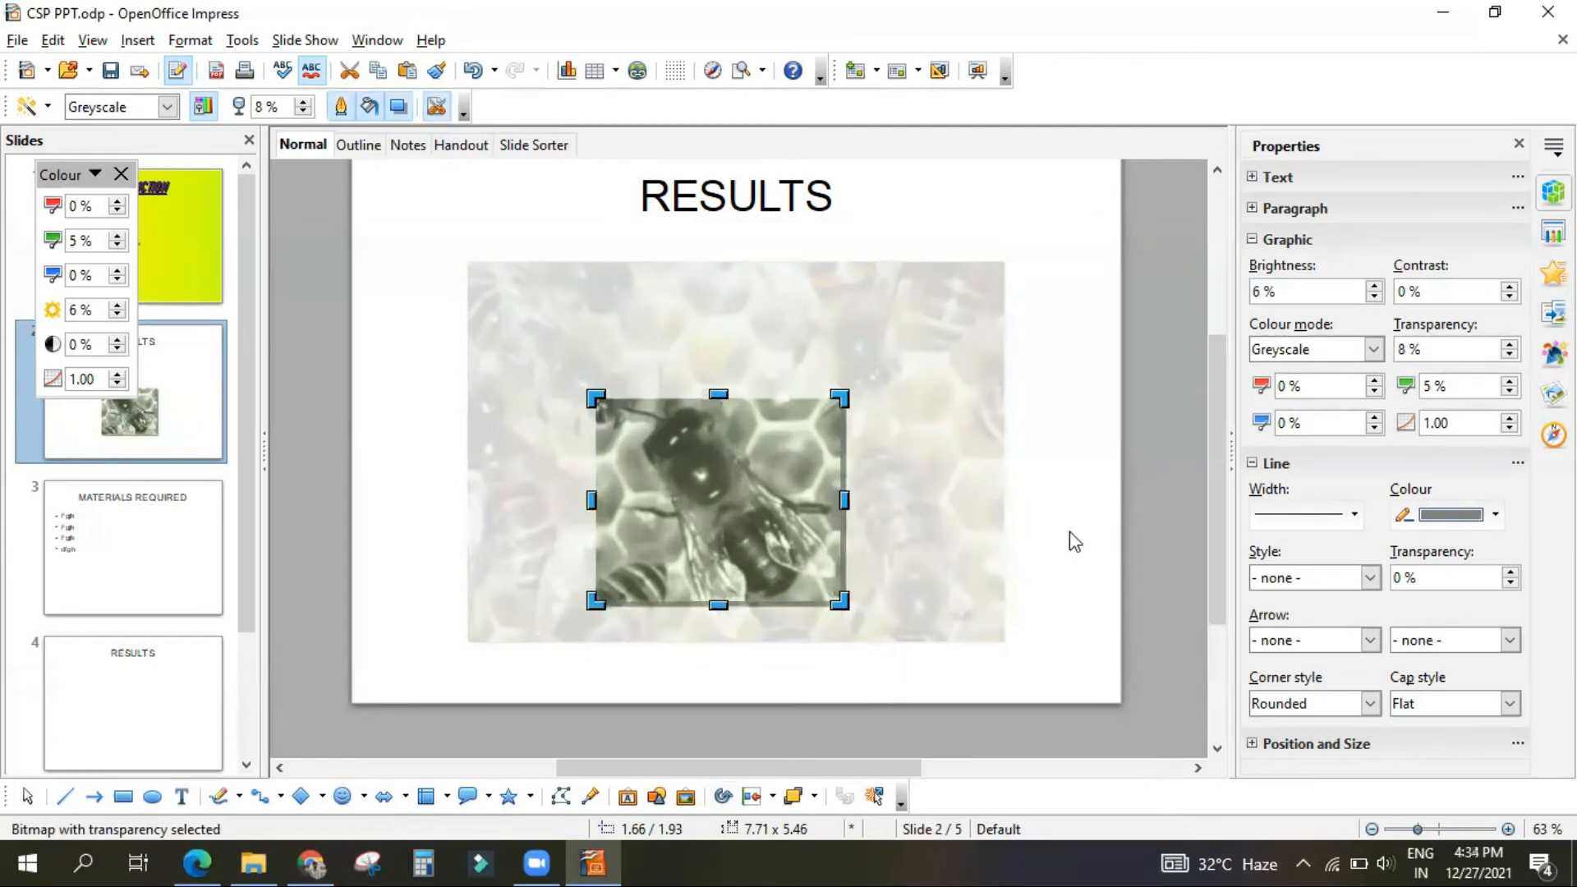
{"action": "left_click", "coordinate": [1040, 518]}
Step: Move the cropped bee picture up to just below the RESULTS title and deselect it
{"action": "left_click_drag", "start_coordinate": [732, 468], "coordinate": [746, 348]}
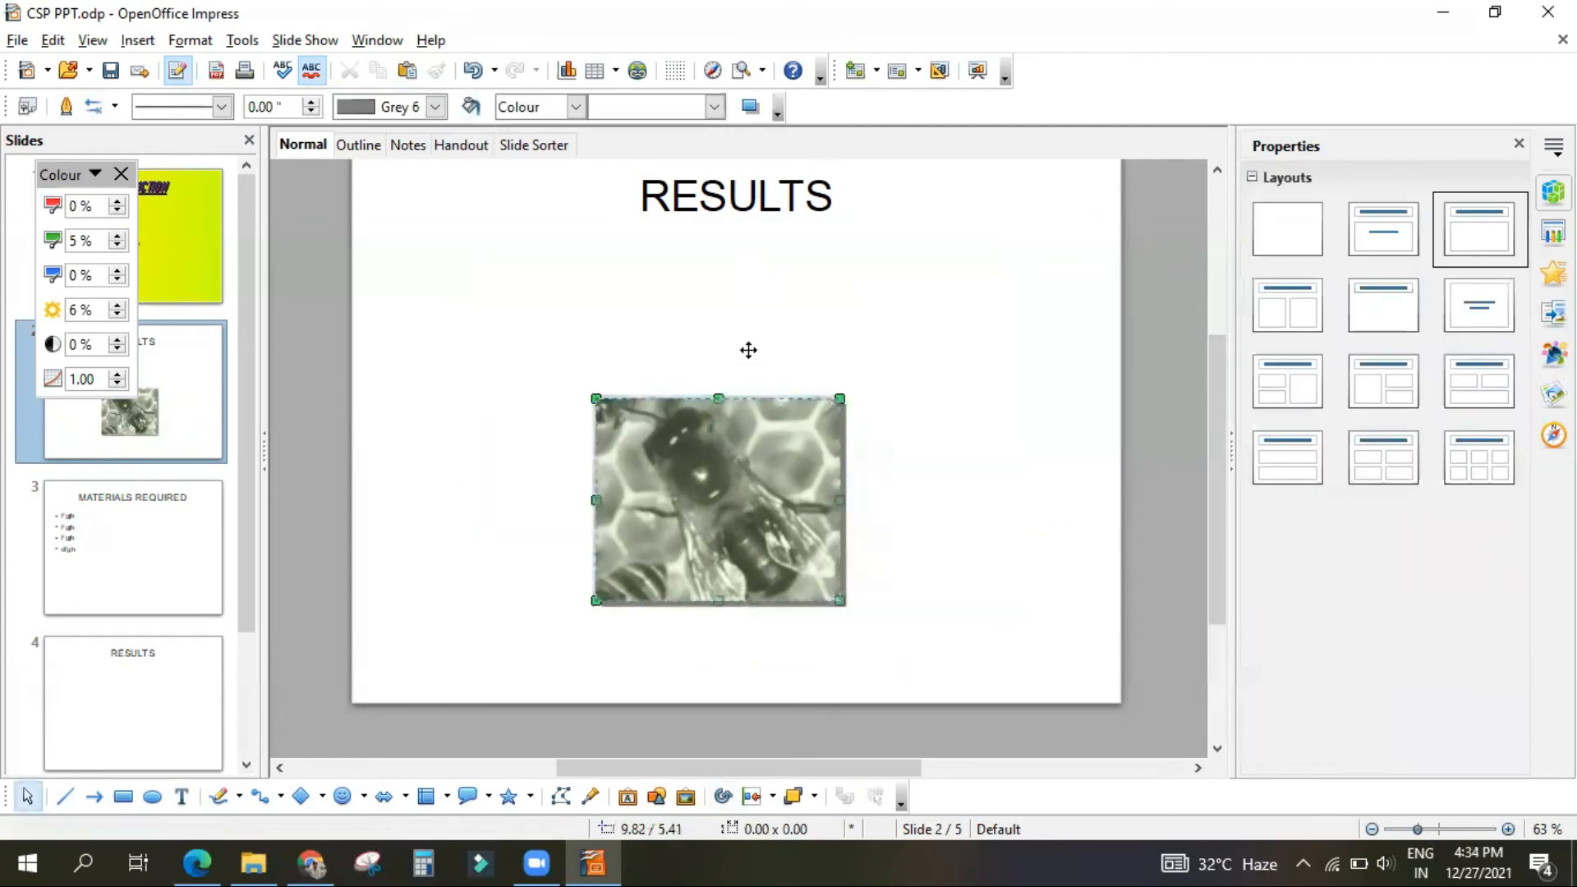
{"action": "left_click", "coordinate": [1032, 471]}
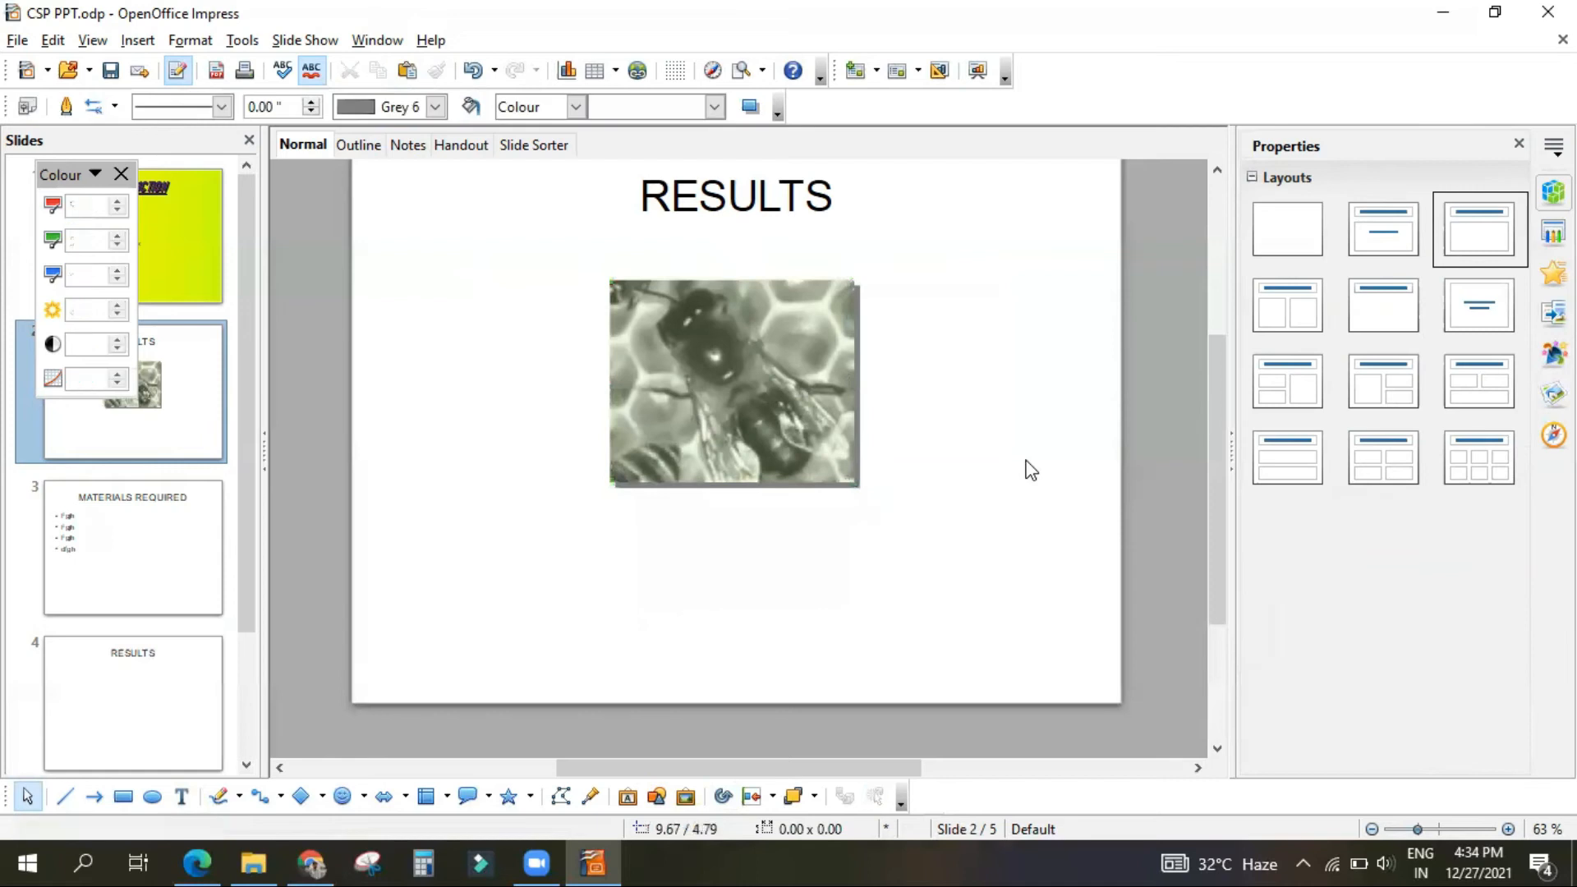
{"action": "left_click", "coordinate": [637, 362]}
{"action": "left_click", "coordinate": [637, 362]}
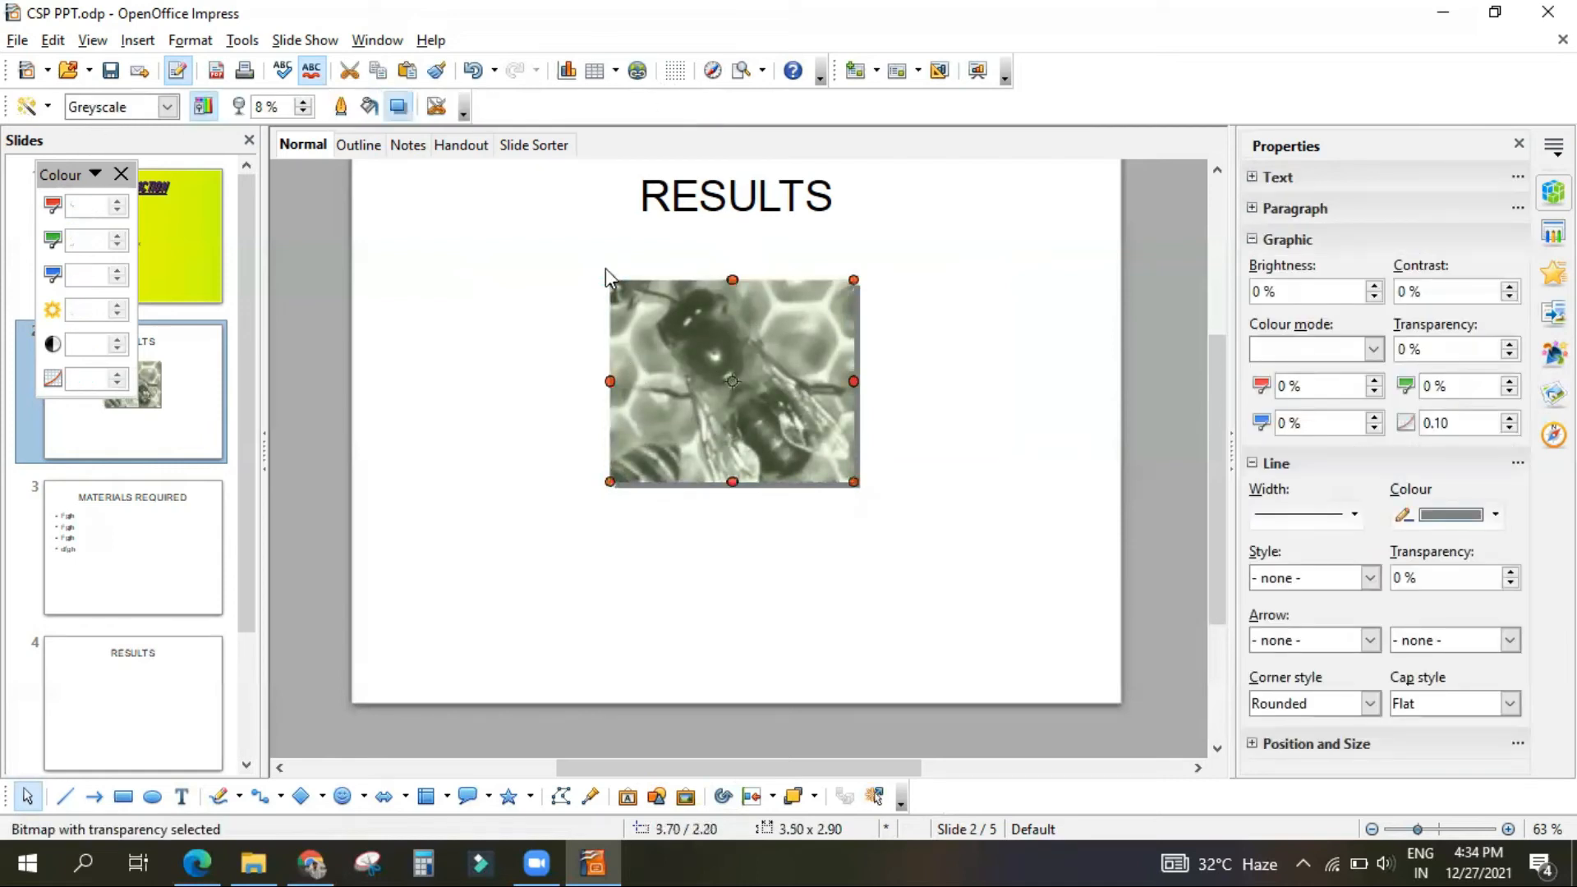
{"action": "left_click", "coordinate": [517, 452]}
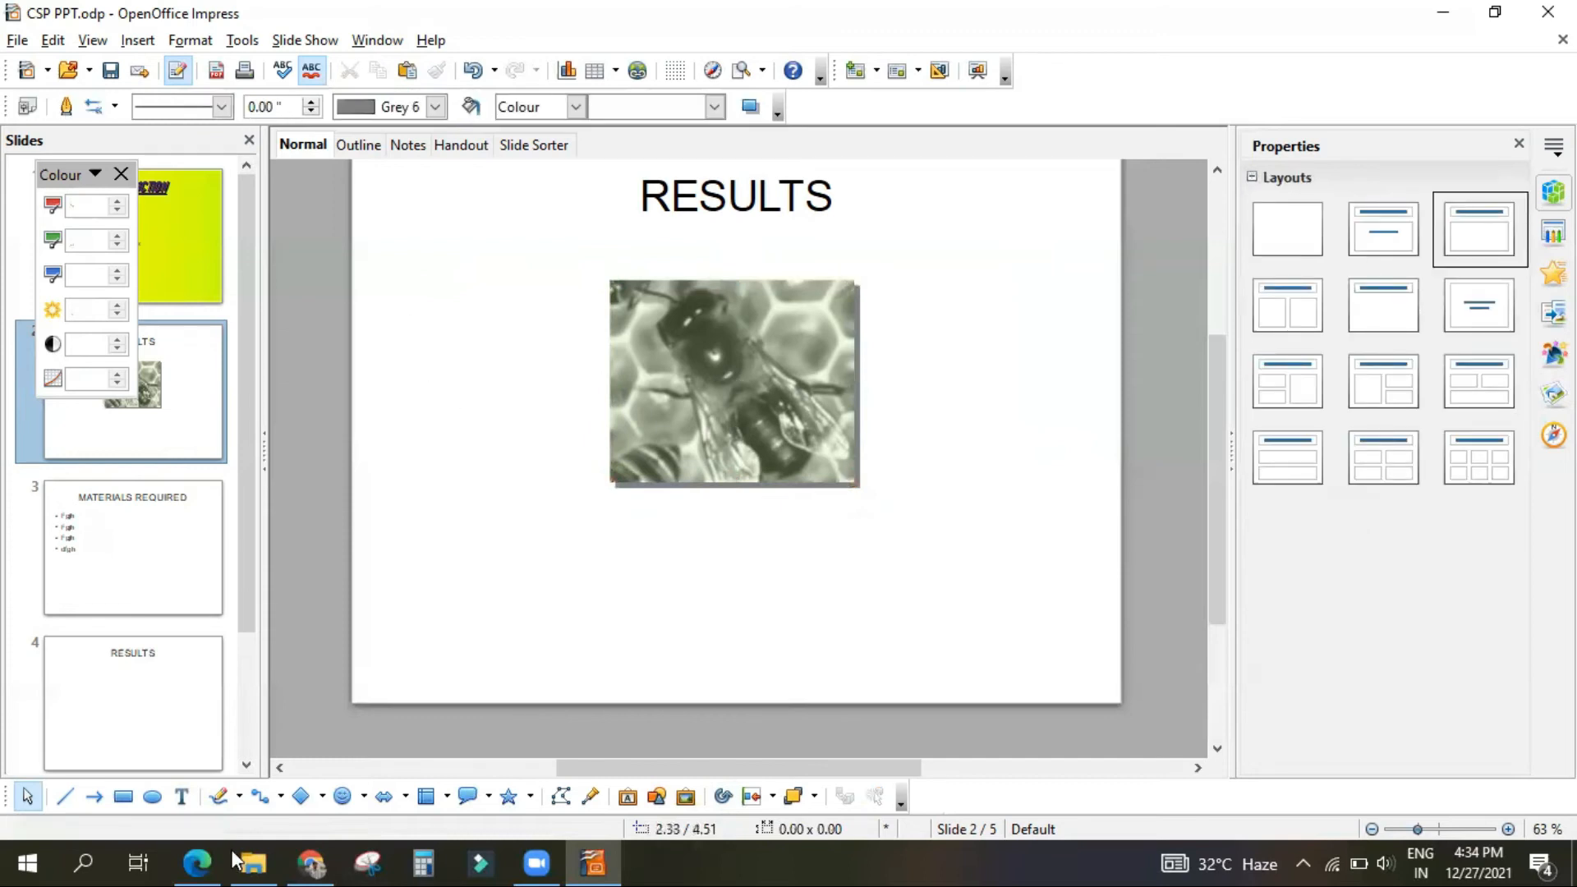
Step: Switch to the PDF in the browser to read the steps for inserting images using the Gallery, and return to Impress
{"action": "left_click", "coordinate": [191, 861]}
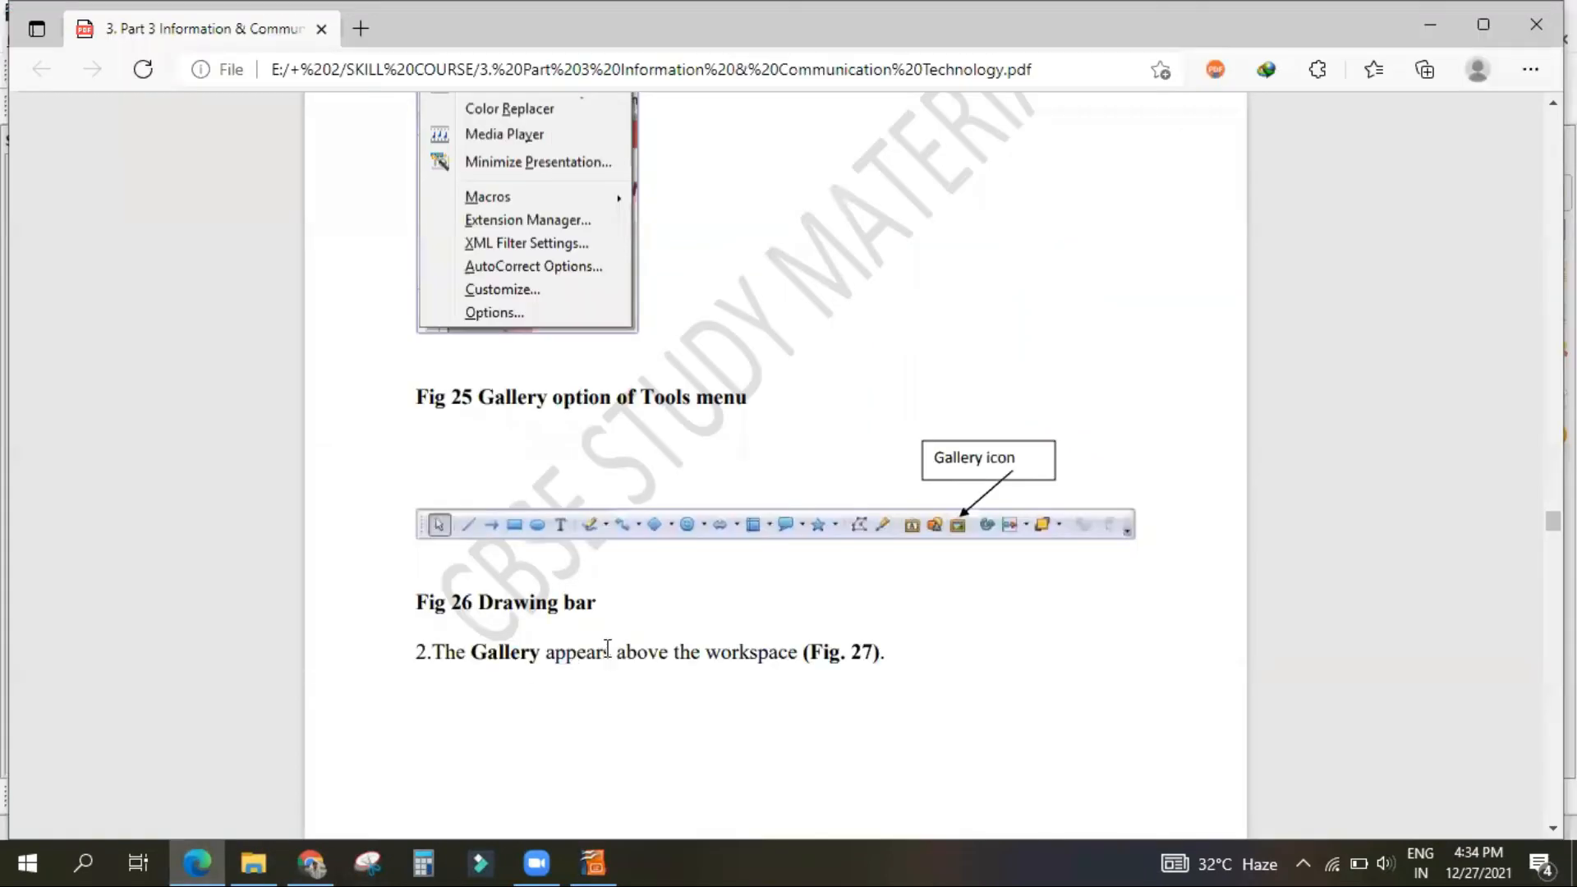
{"action": "scroll", "coordinate": [583, 561], "scroll_direction": "up", "scroll_amount": 4}
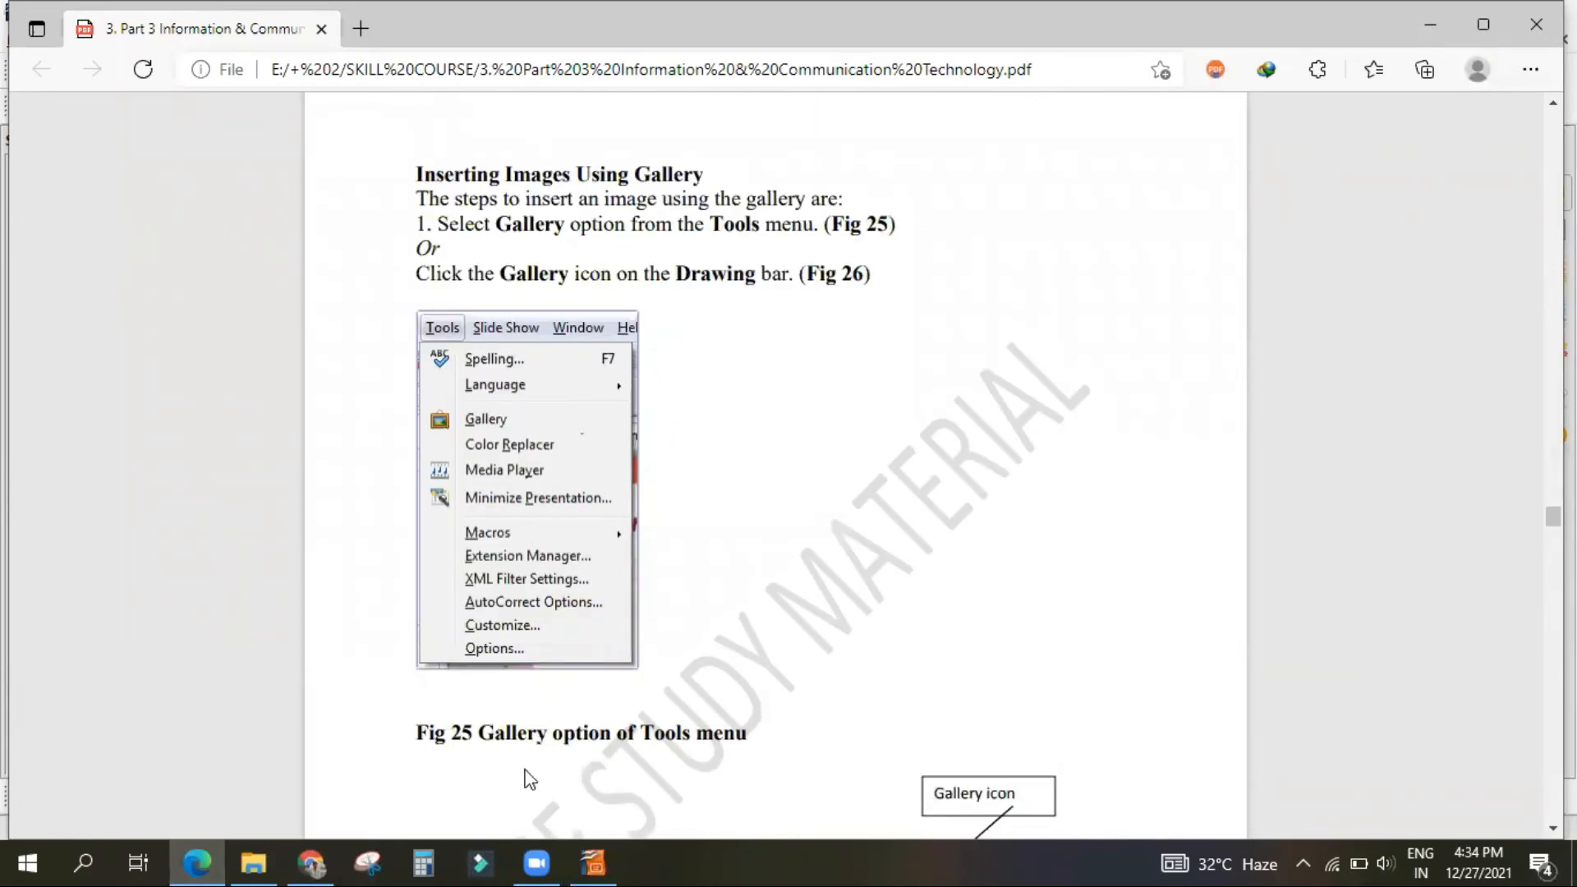
{"action": "left_click", "coordinate": [585, 862]}
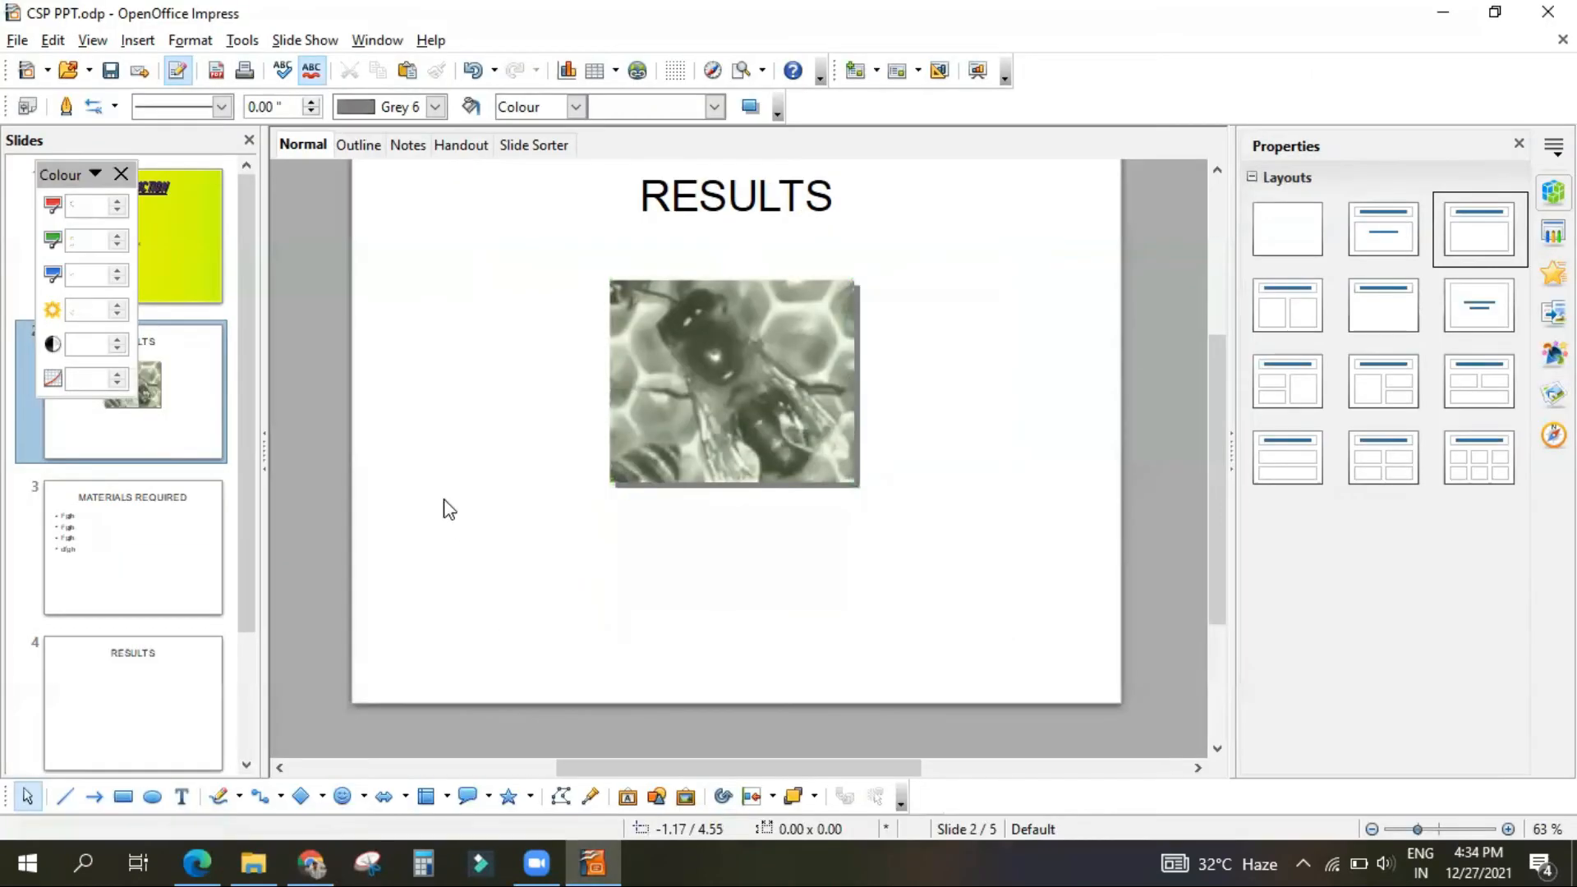
Step: Go to the MATERIALS REQUIRED slide, close the floating Colour settings and display the Gallery
{"action": "left_click", "coordinate": [130, 570]}
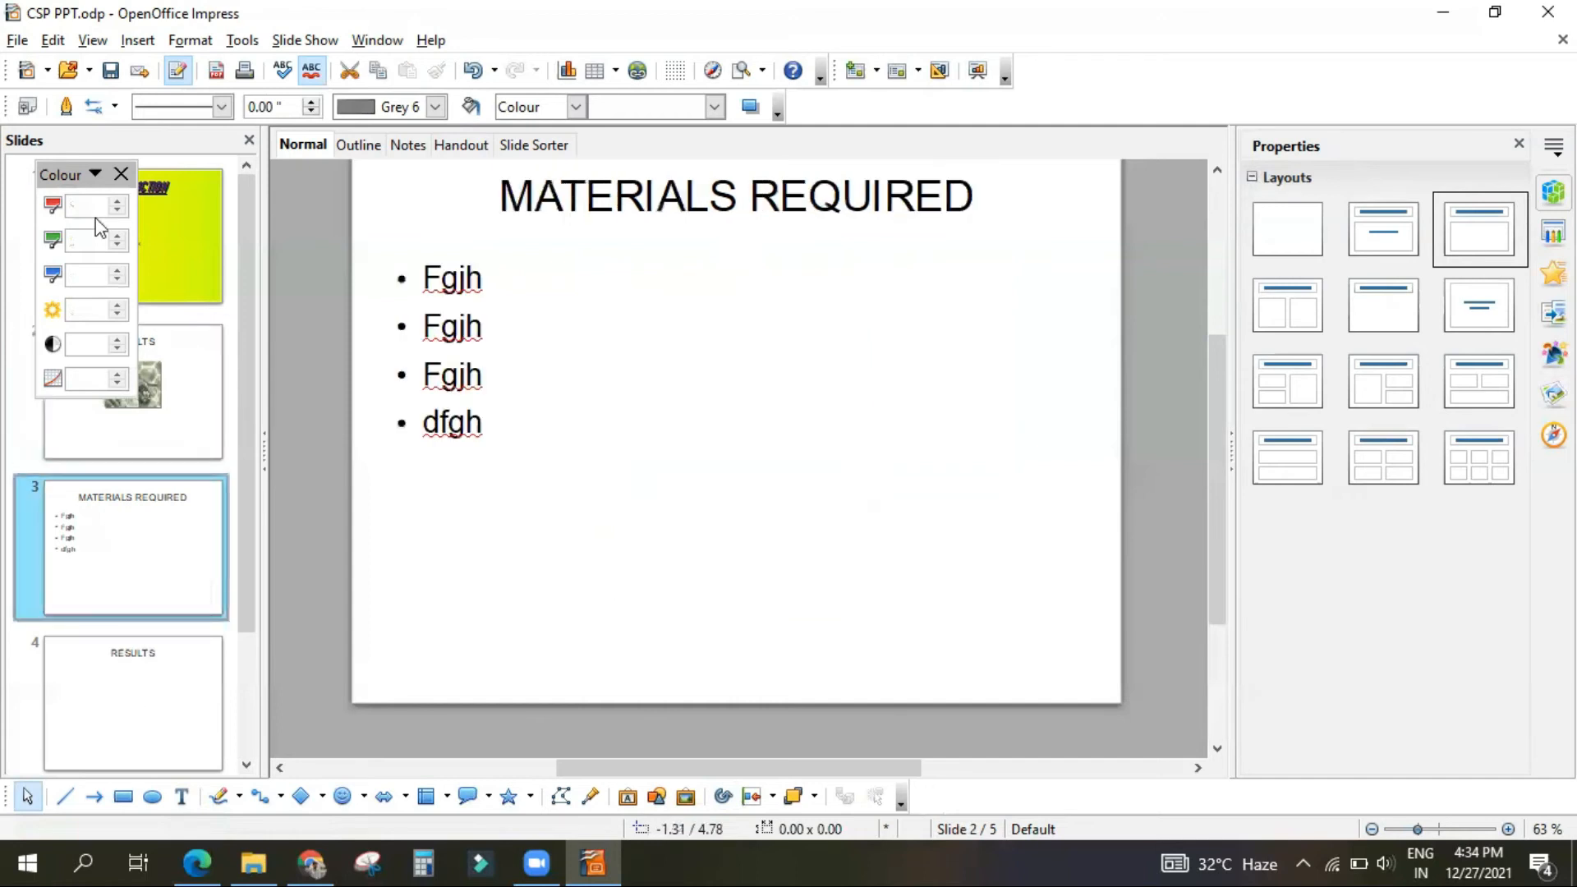
{"action": "left_click", "coordinate": [120, 174]}
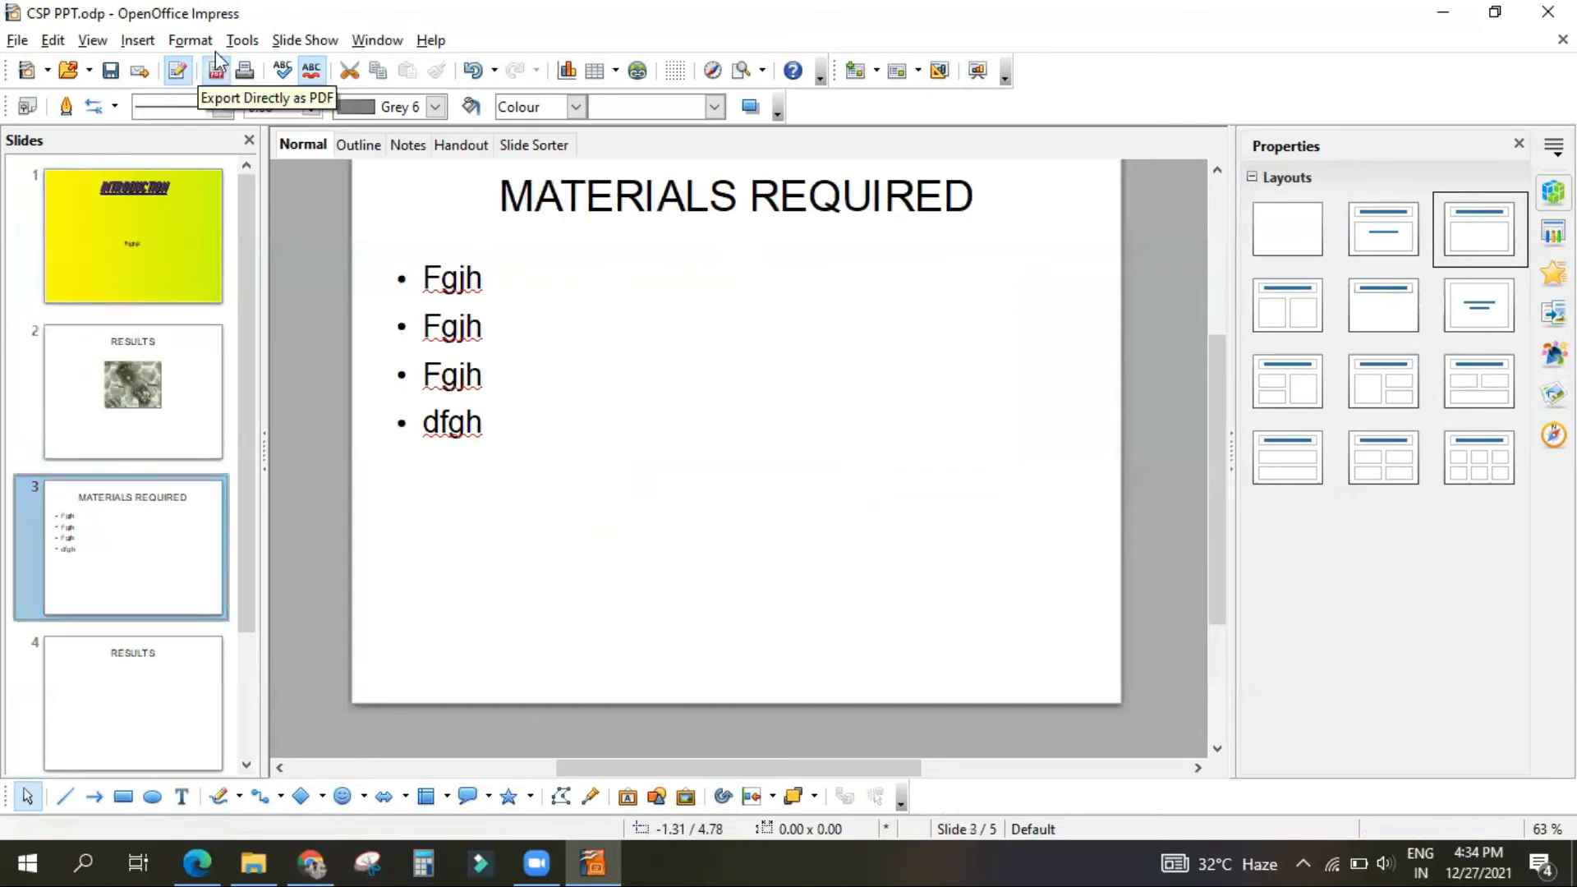
{"action": "left_click", "coordinate": [242, 46]}
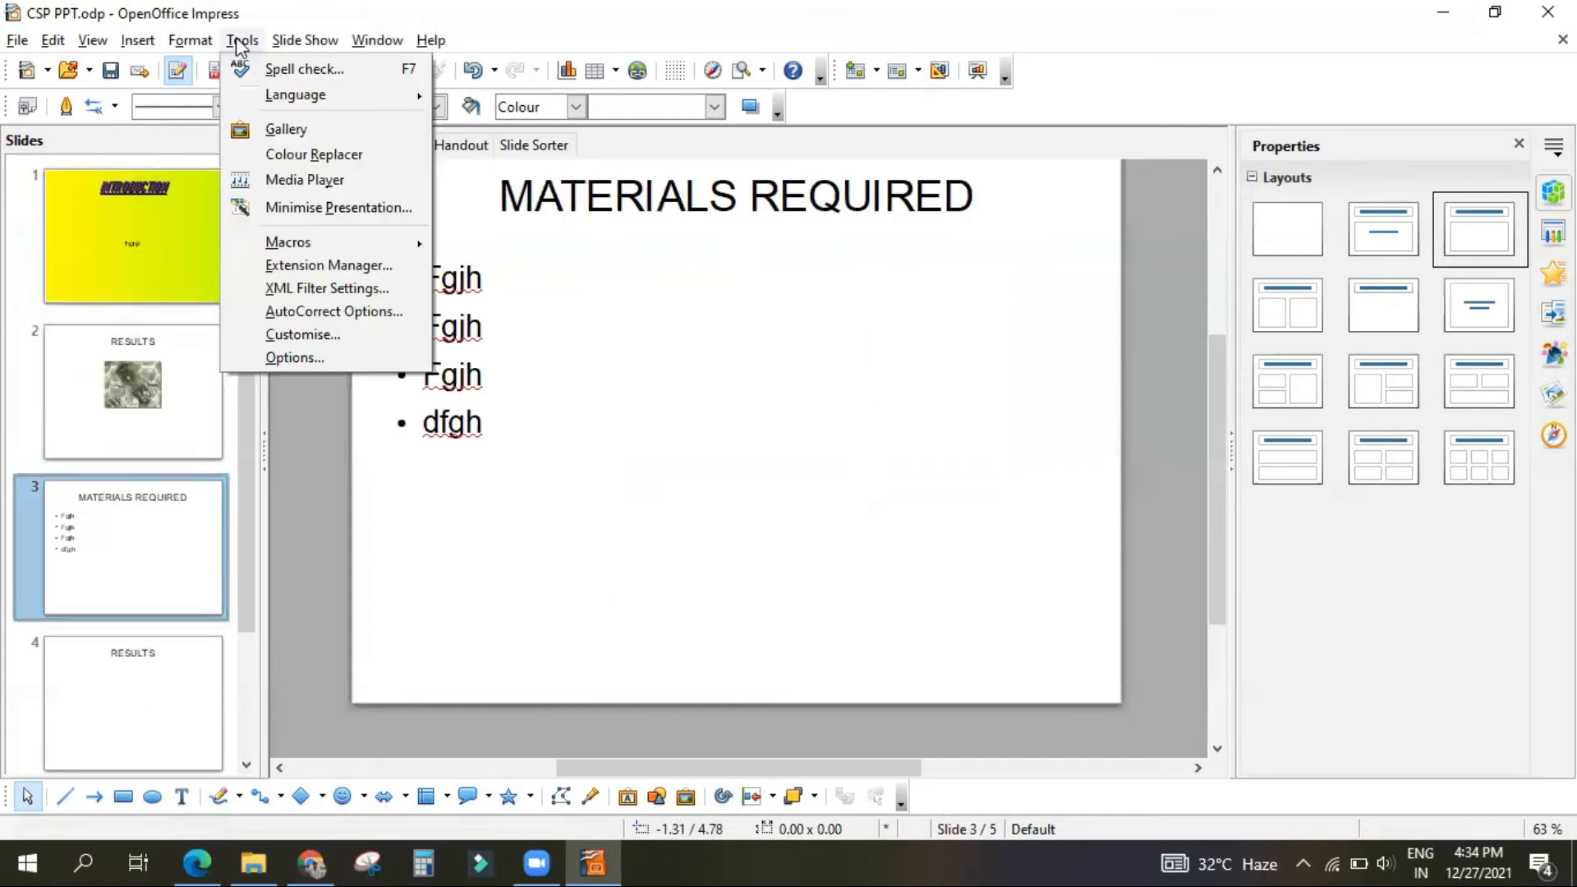
{"action": "left_click", "coordinate": [271, 131]}
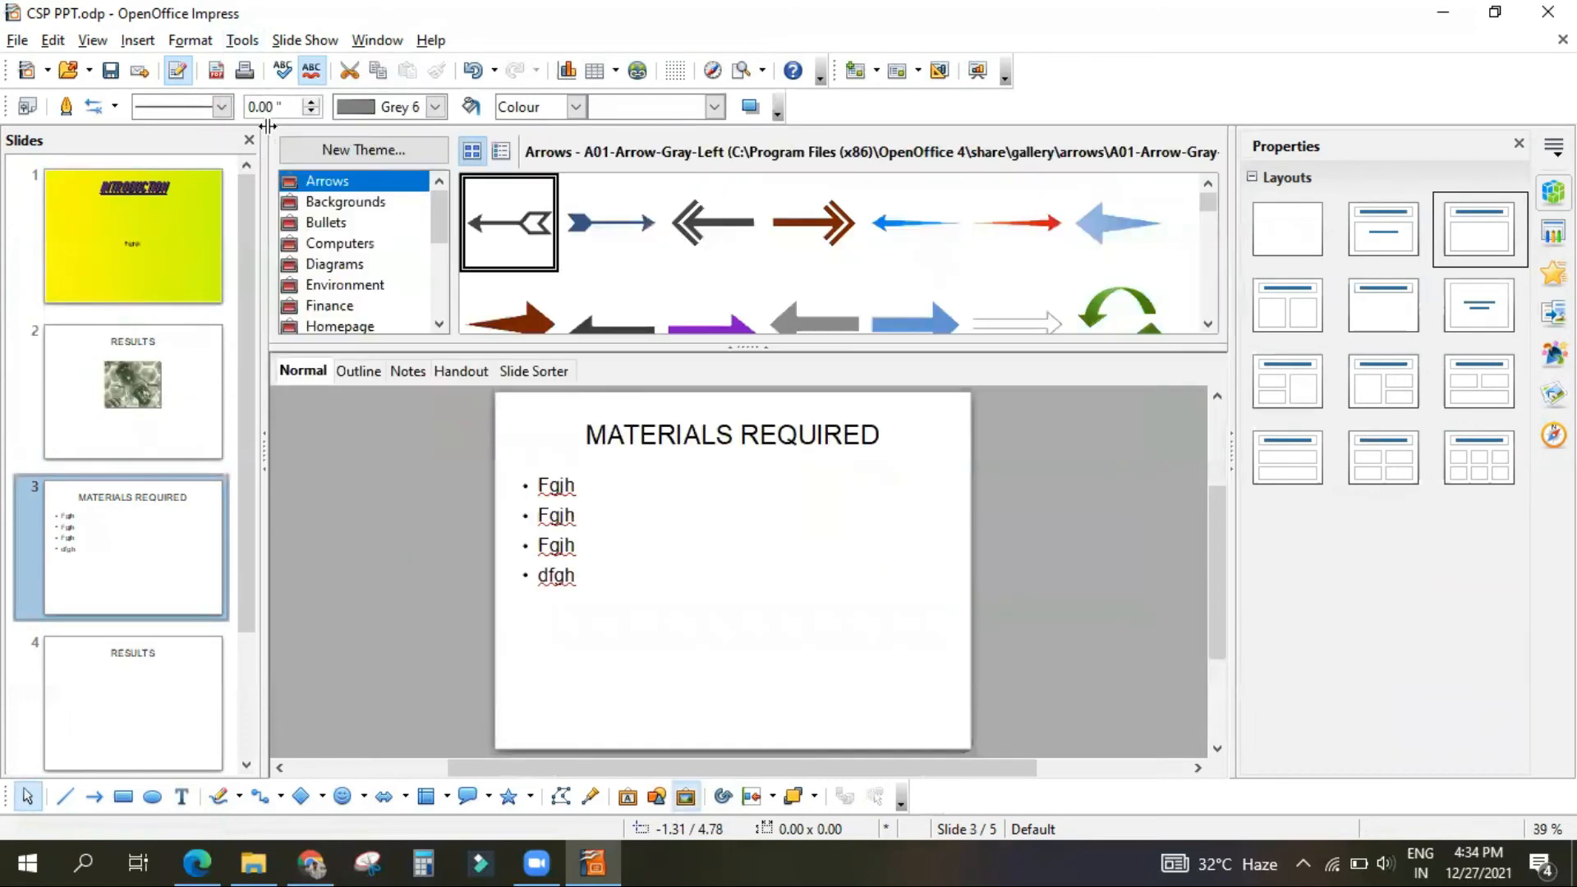
Step: Try to take the Globe picture from the School & University theme of the Gallery, and close the Gallery
{"action": "scroll", "coordinate": [381, 240], "scroll_direction": "down", "scroll_amount": 3}
{"action": "scroll", "coordinate": [382, 246], "scroll_direction": "up", "scroll_amount": 1}
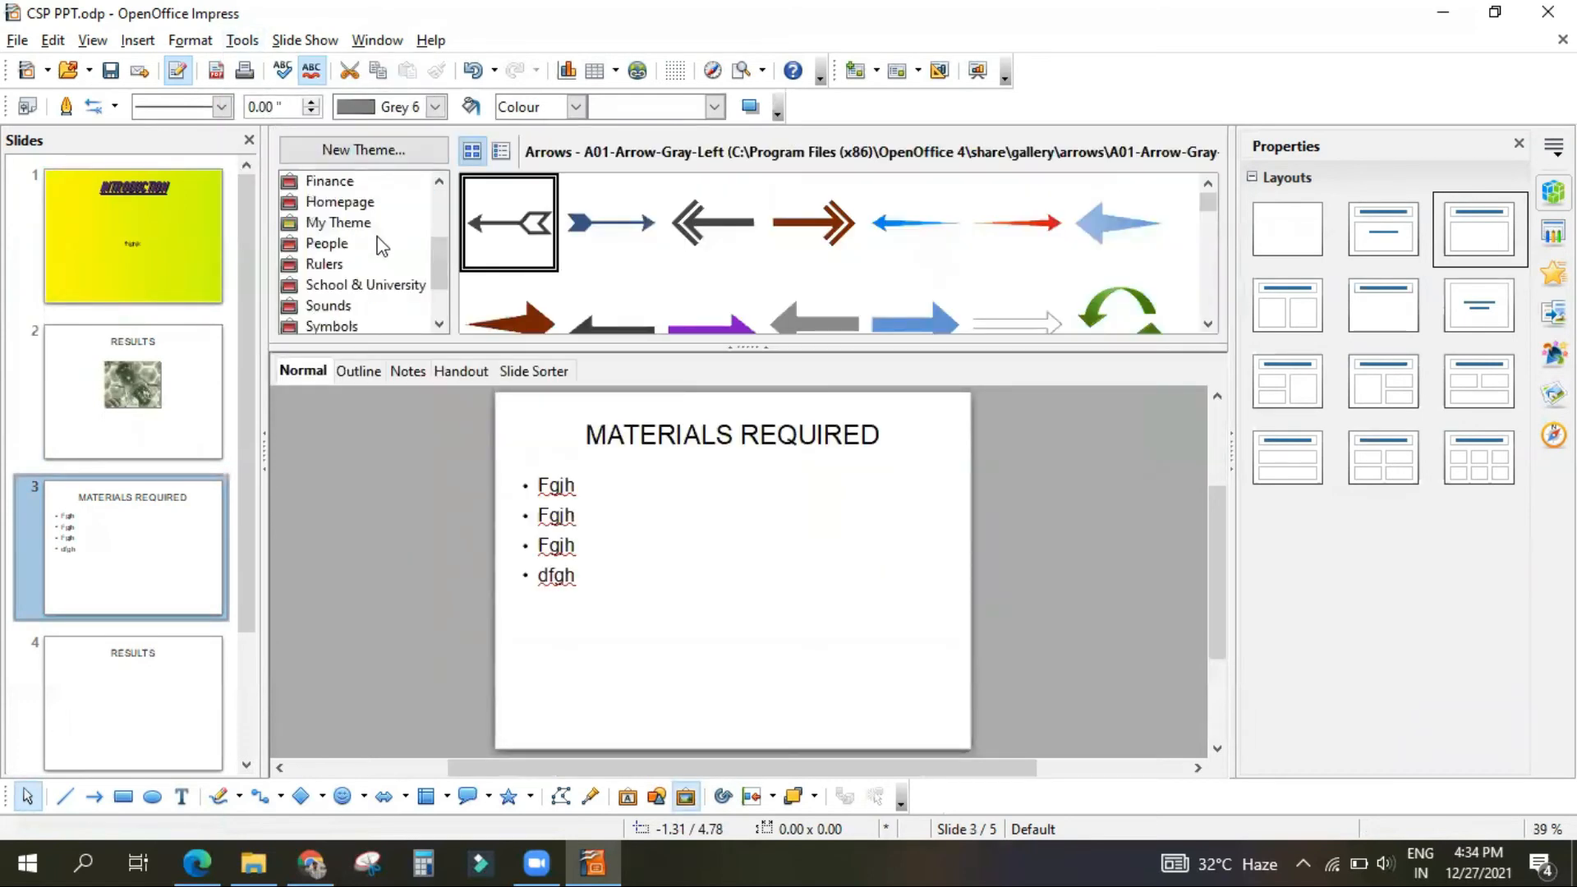
{"action": "left_click", "coordinate": [391, 288]}
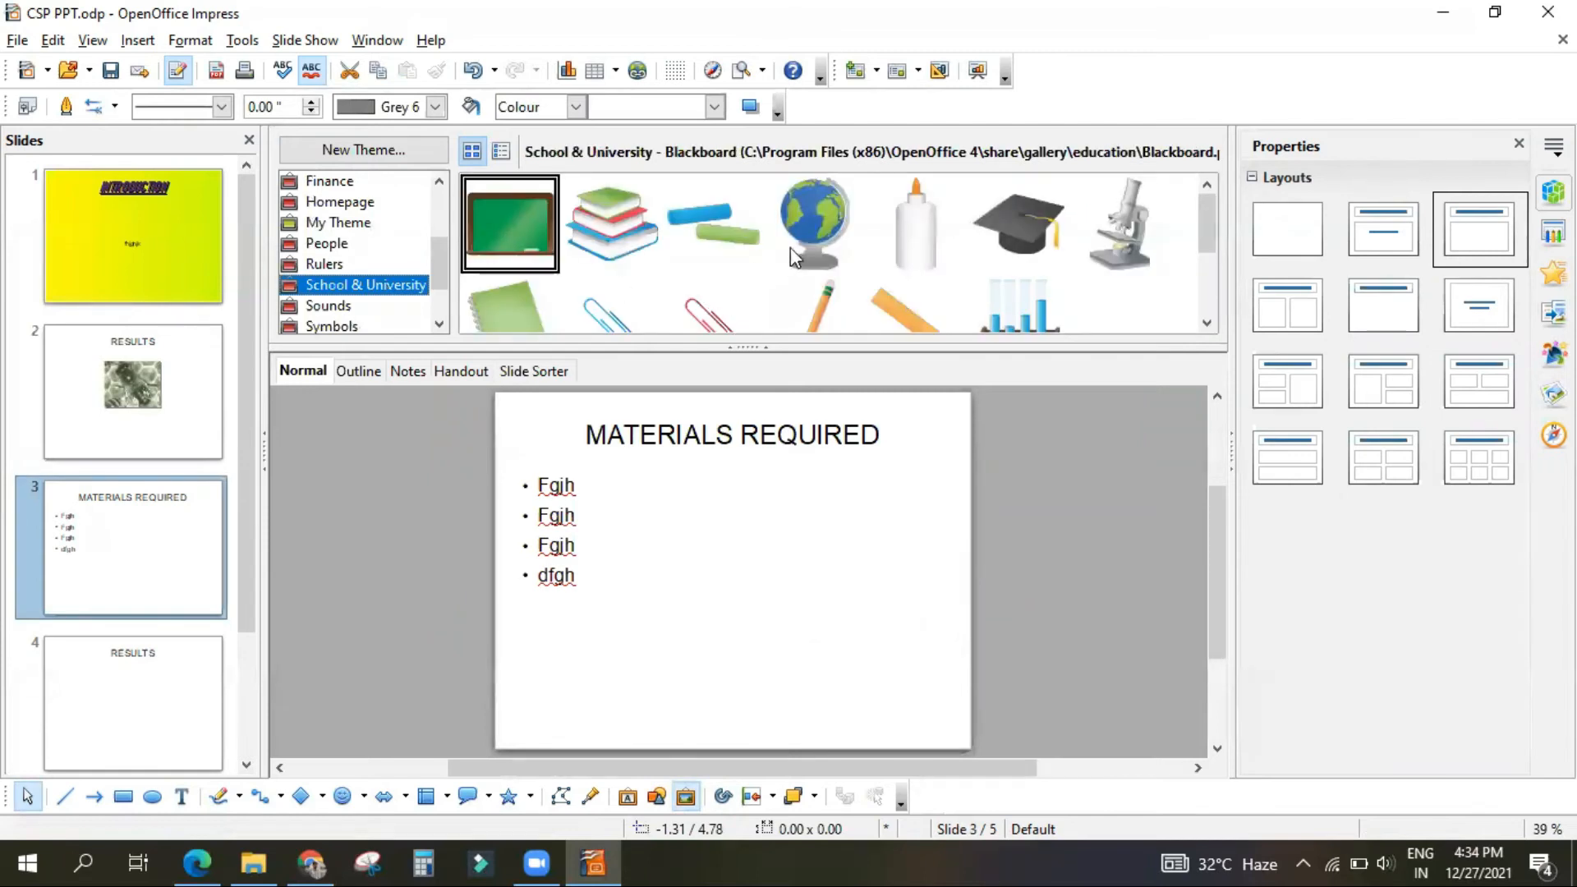
{"action": "left_click", "coordinate": [800, 209]}
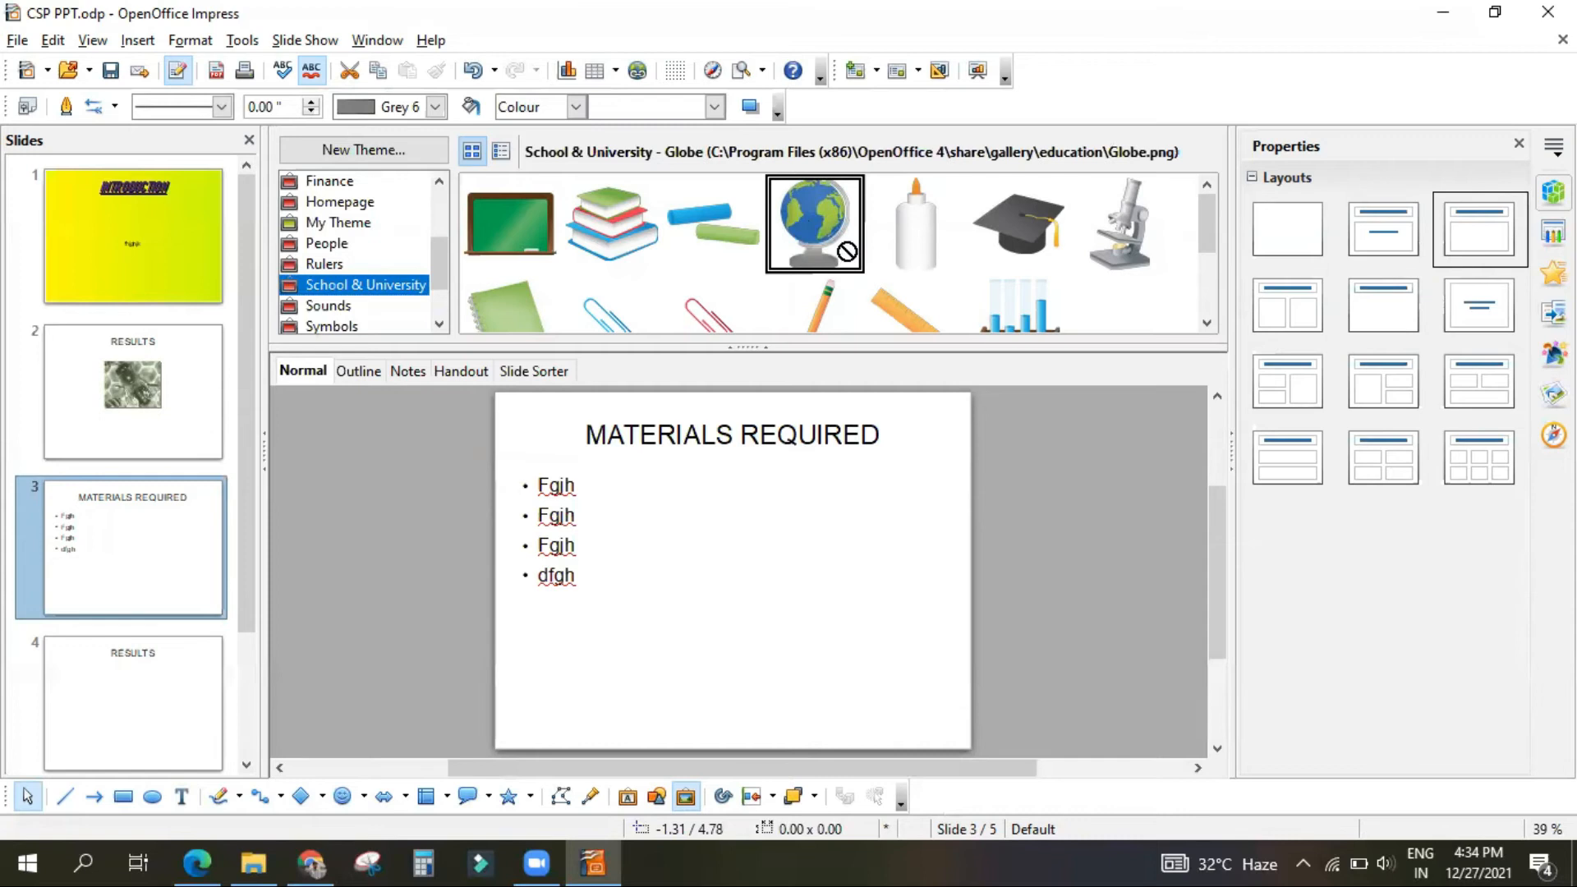
{"action": "scroll", "coordinate": [403, 230], "scroll_direction": "up", "scroll_amount": 2}
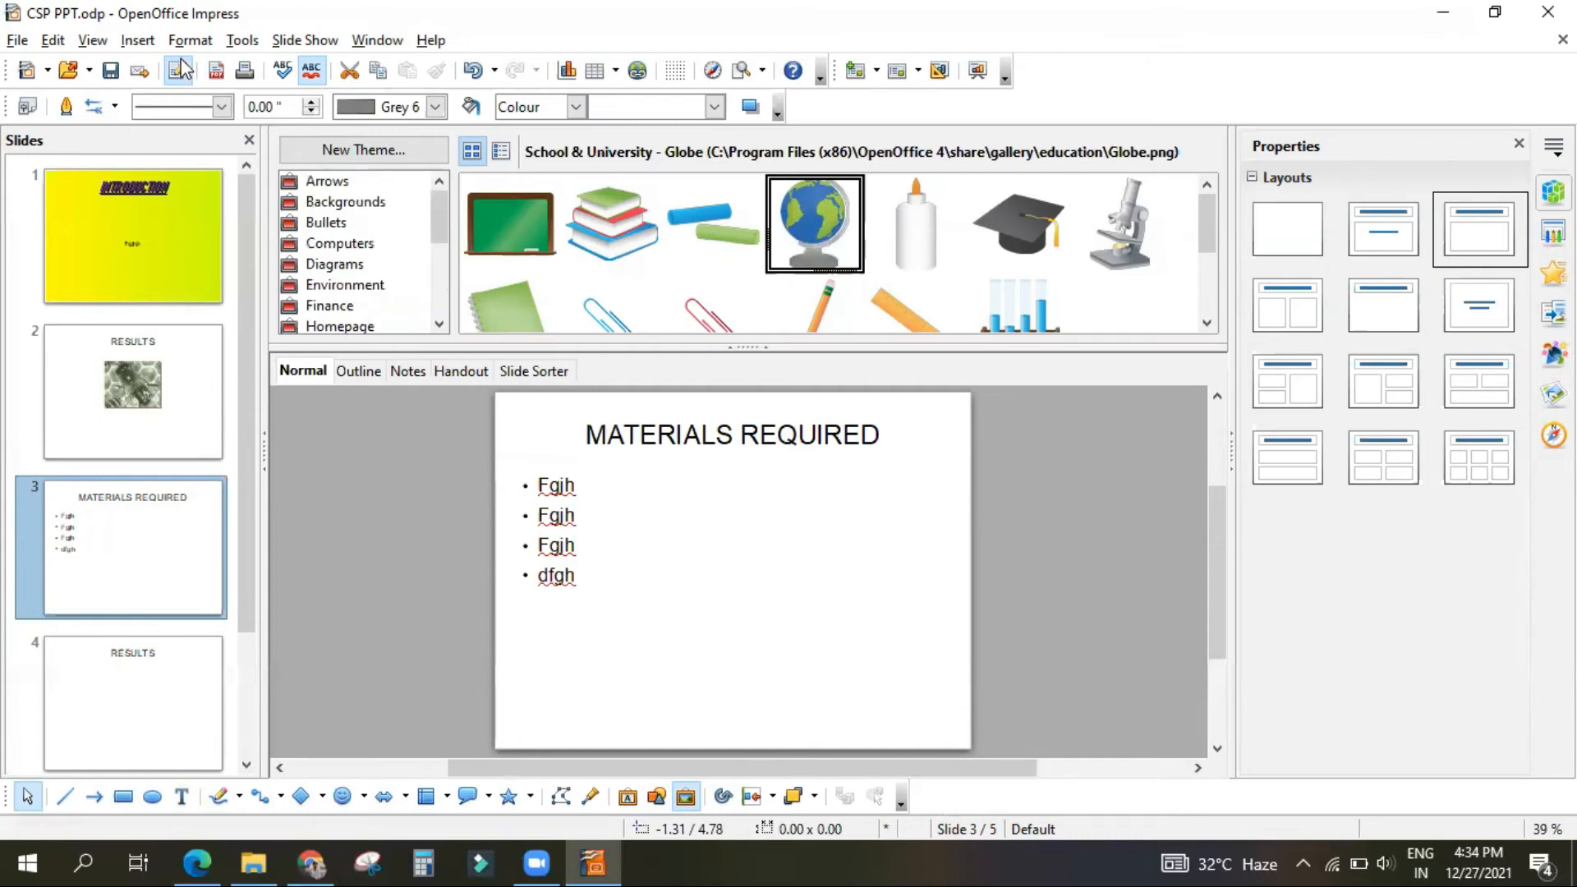
{"action": "left_click", "coordinate": [239, 42]}
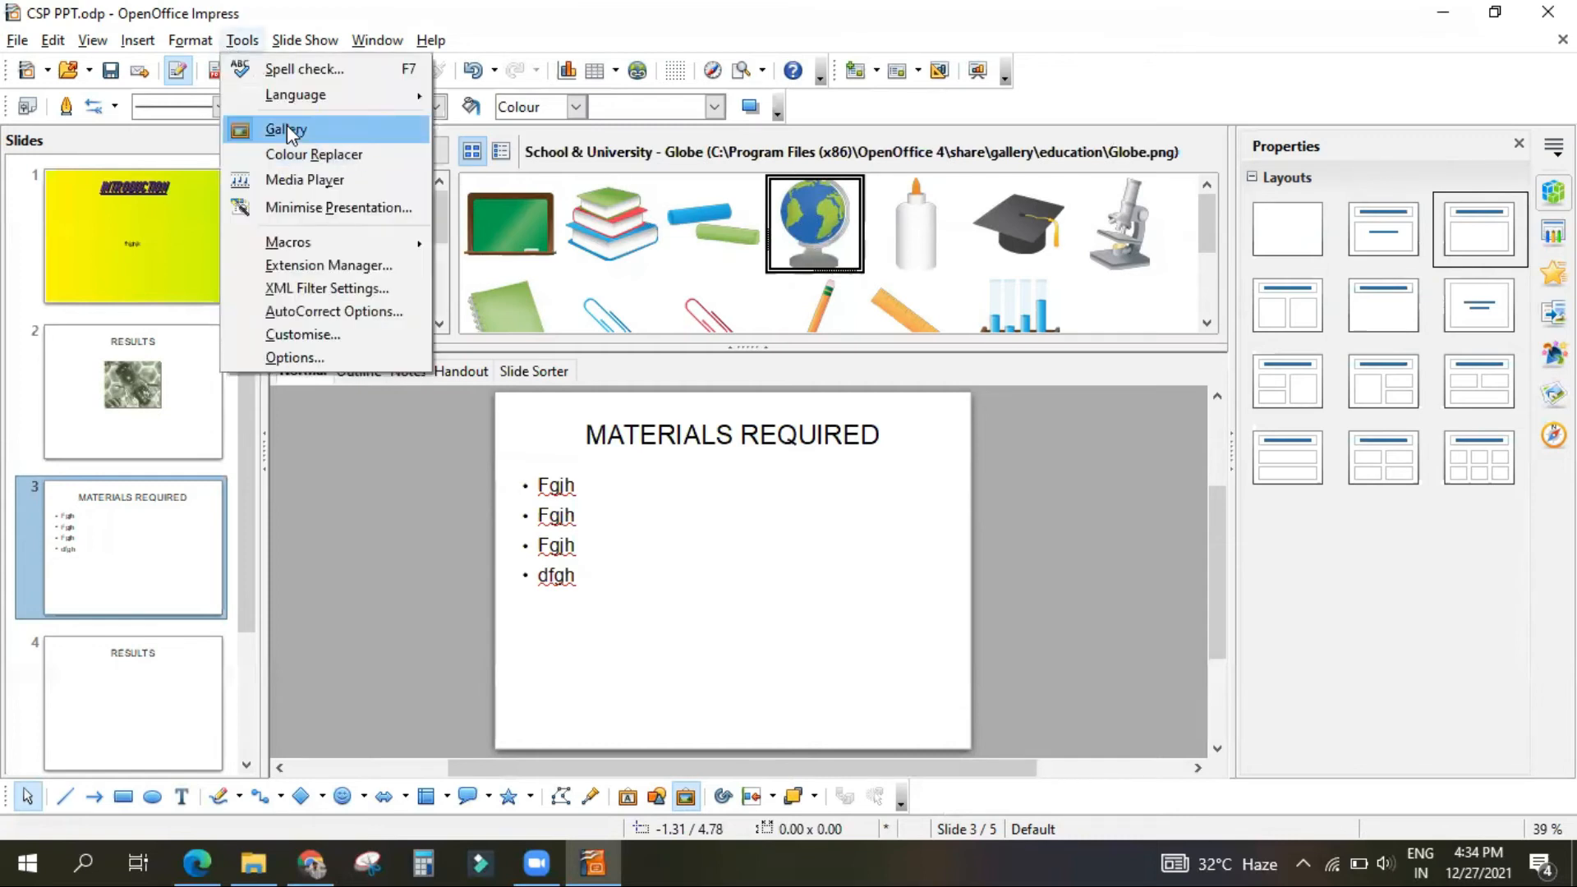
{"action": "left_click", "coordinate": [287, 128]}
Step: Reopen the Gallery and browse its themes for the MATERIALS REQUIRED slide
{"action": "left_click", "coordinate": [249, 41]}
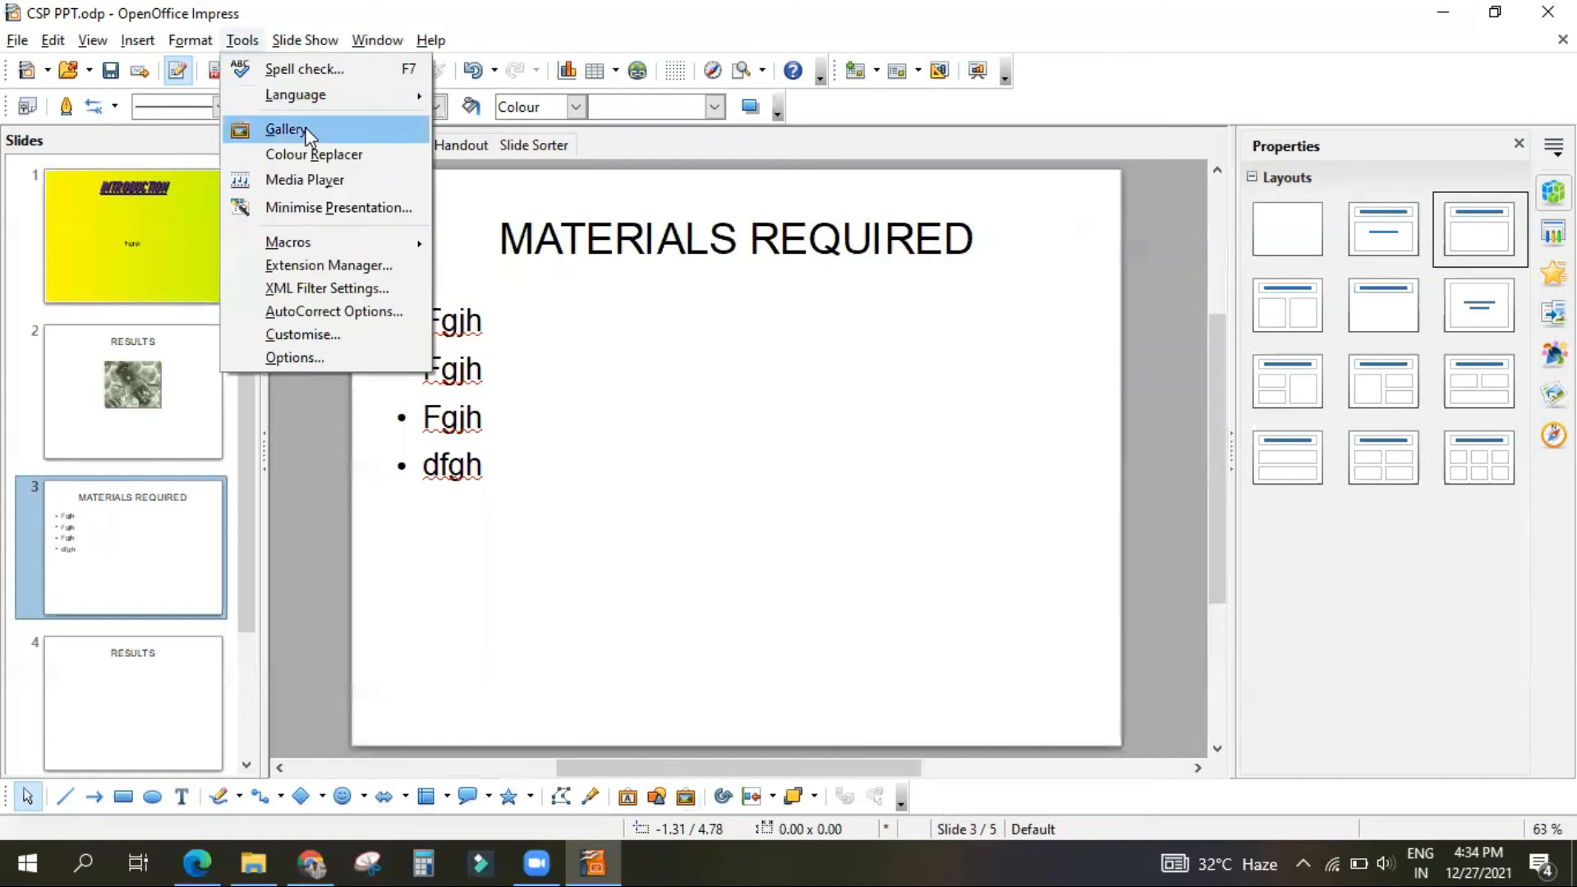
{"action": "left_click", "coordinate": [283, 129]}
{"action": "scroll", "coordinate": [351, 293], "scroll_direction": "down", "scroll_amount": 3}
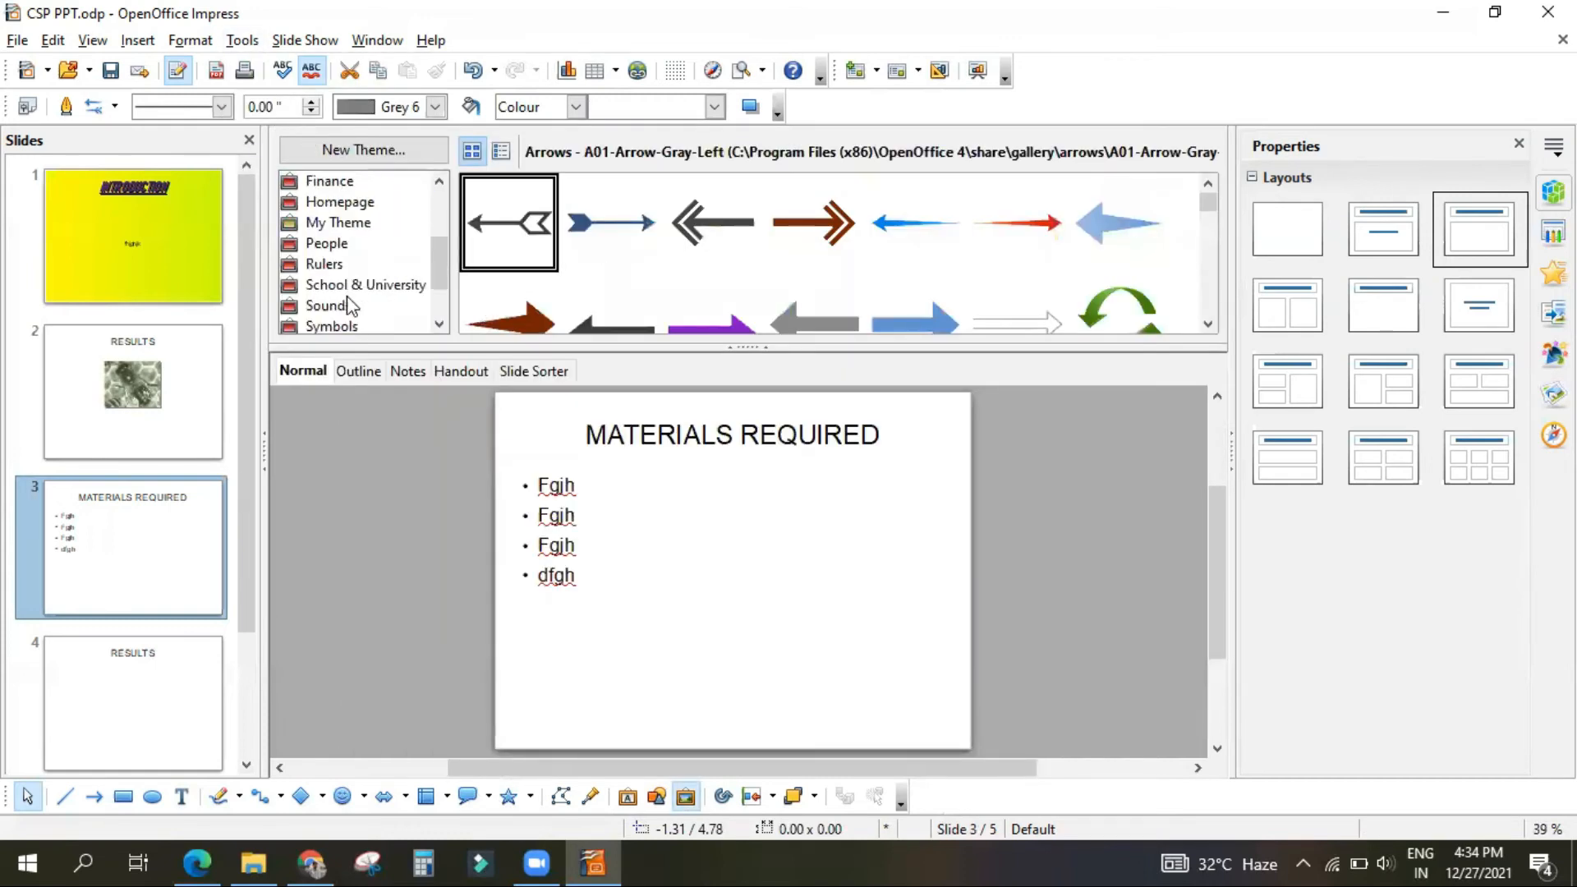
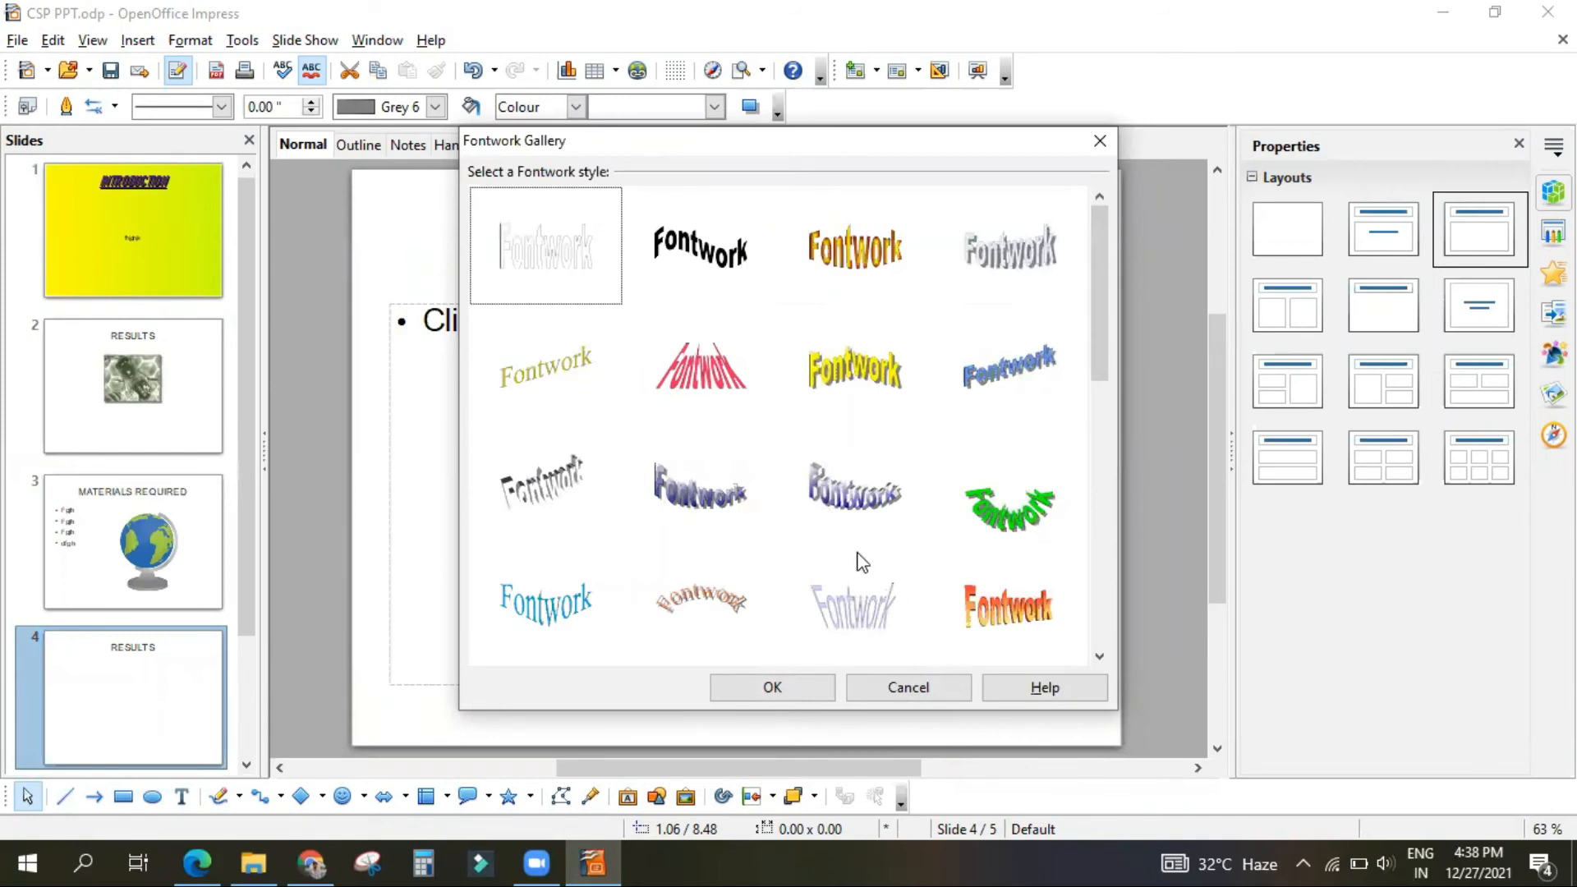
Step: Insert the curved purple 3-D Fontwork style on the second RESULTS slide and delete the slide's text placeholder
{"action": "left_click", "coordinate": [839, 495]}
{"action": "left_click", "coordinate": [772, 701]}
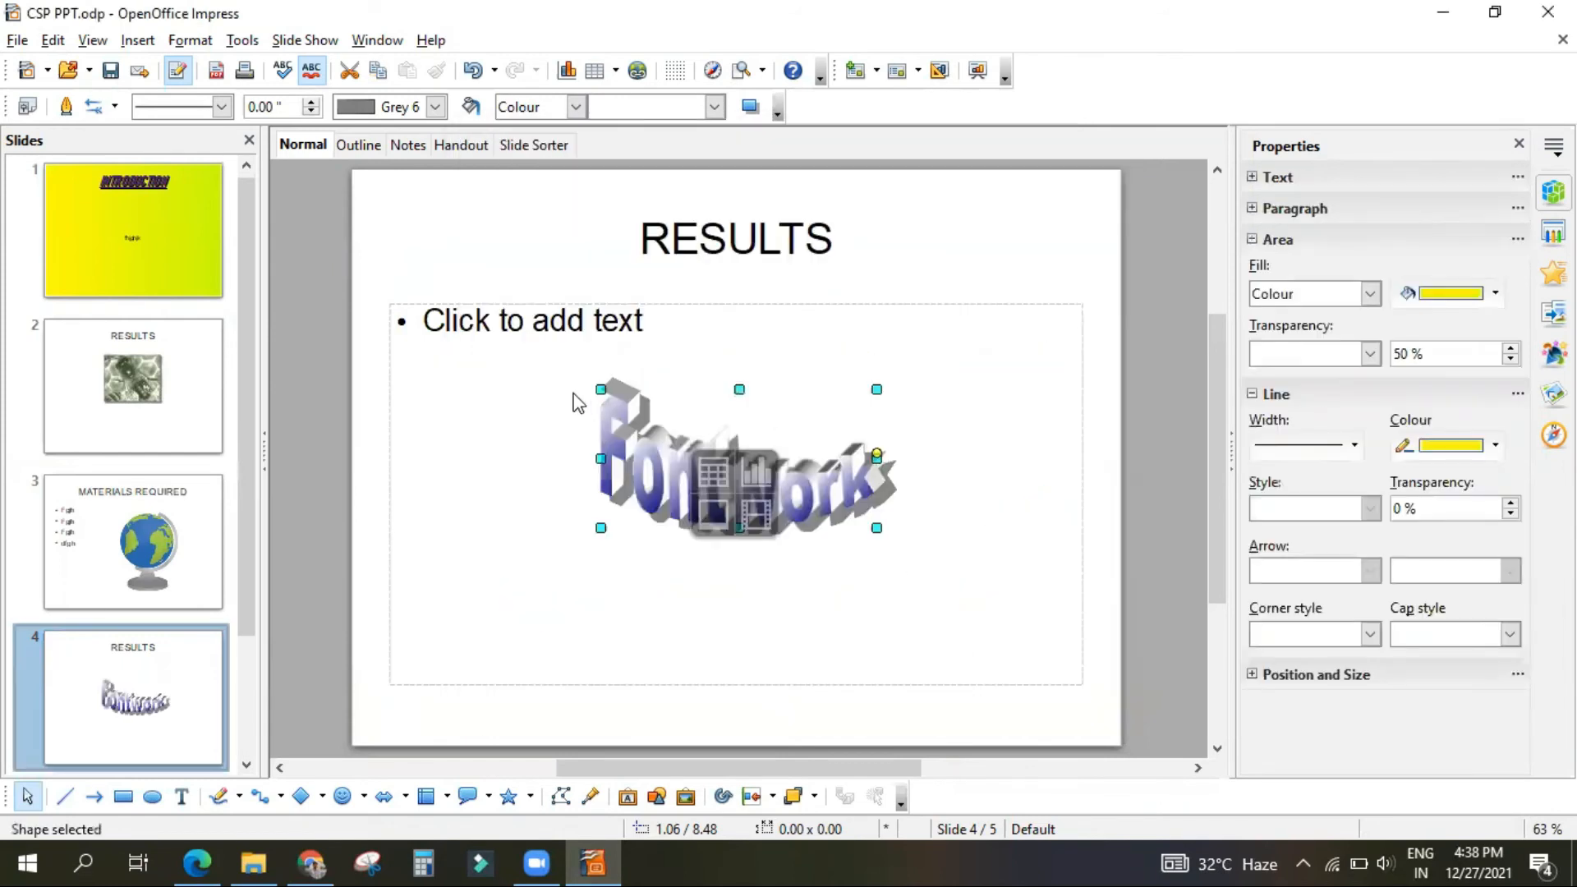
{"action": "left_click", "coordinate": [460, 310]}
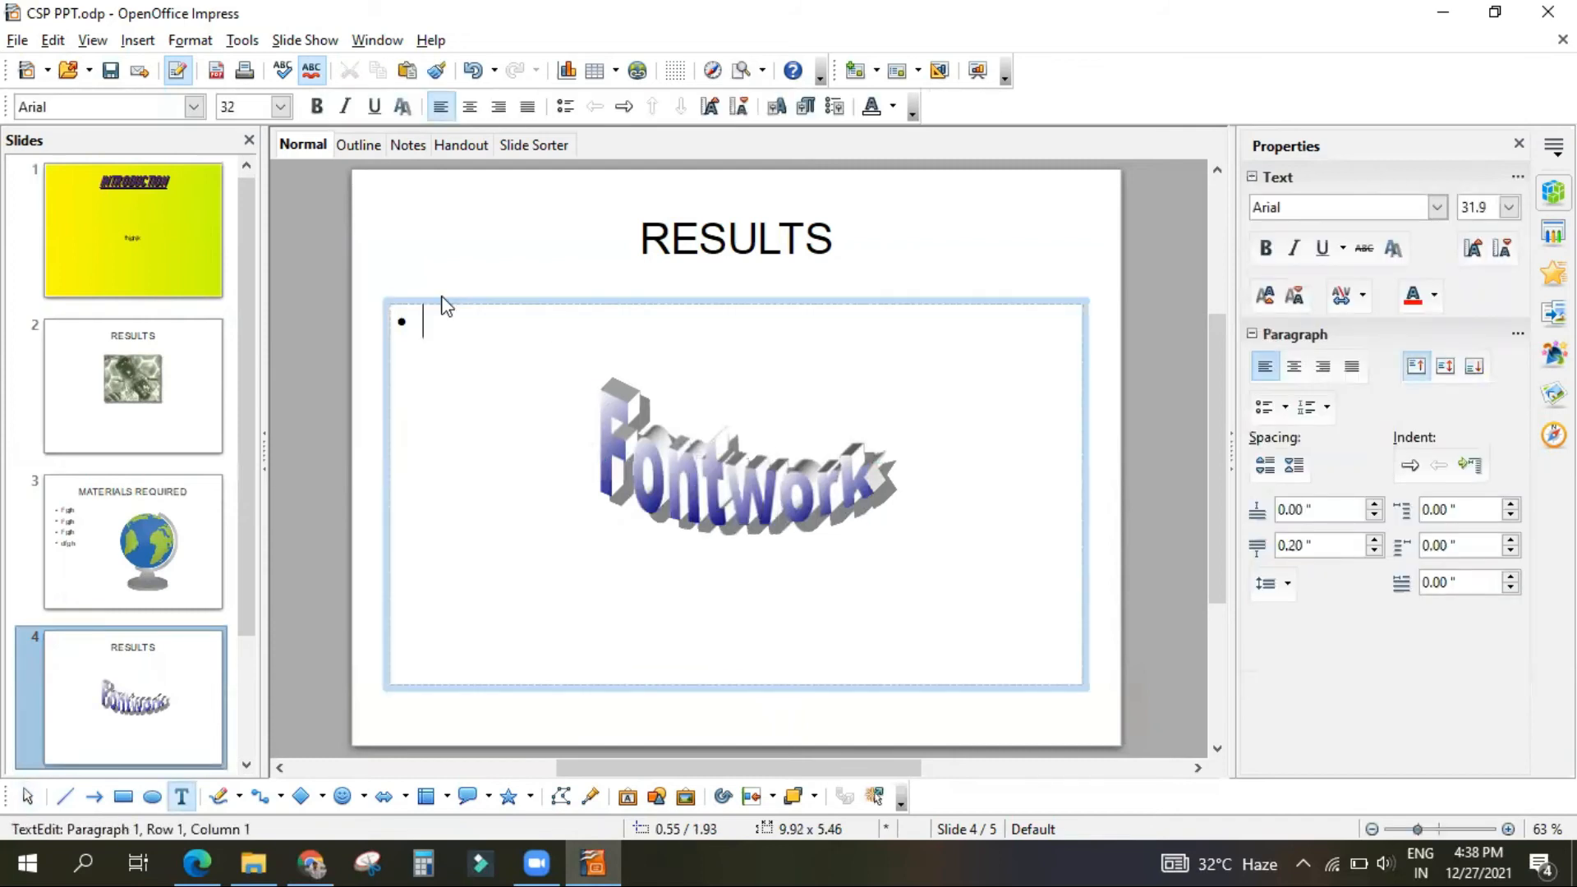
{"action": "key", "text": "Escape"}
{"action": "key", "text": "Delete"}
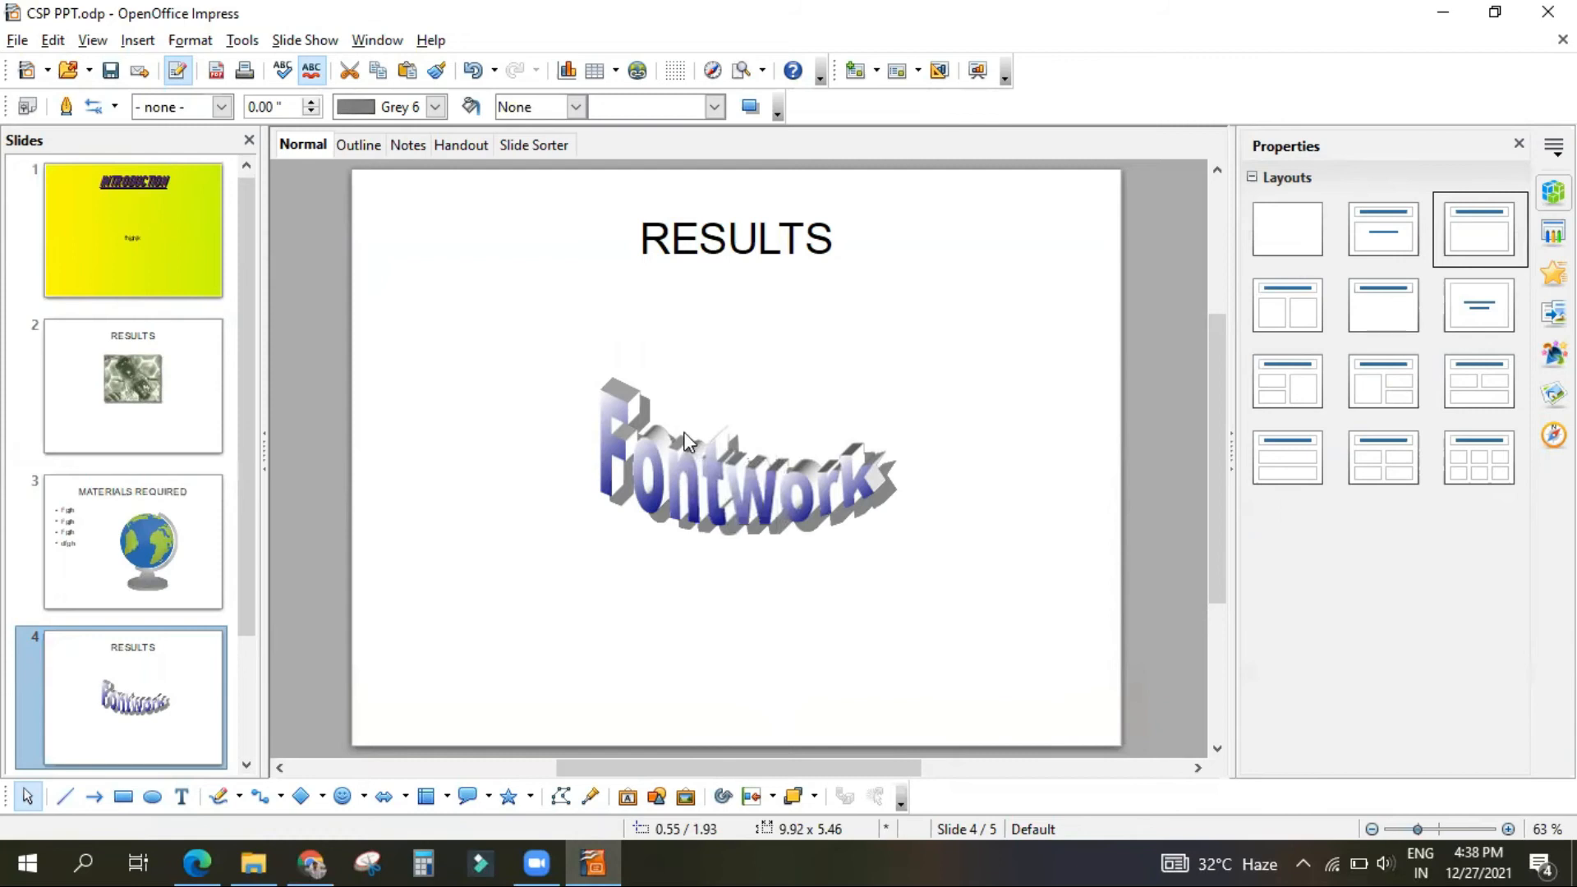
Step: Try to clear the sample text of the purple Fontwork object
{"action": "left_click", "coordinate": [649, 459]}
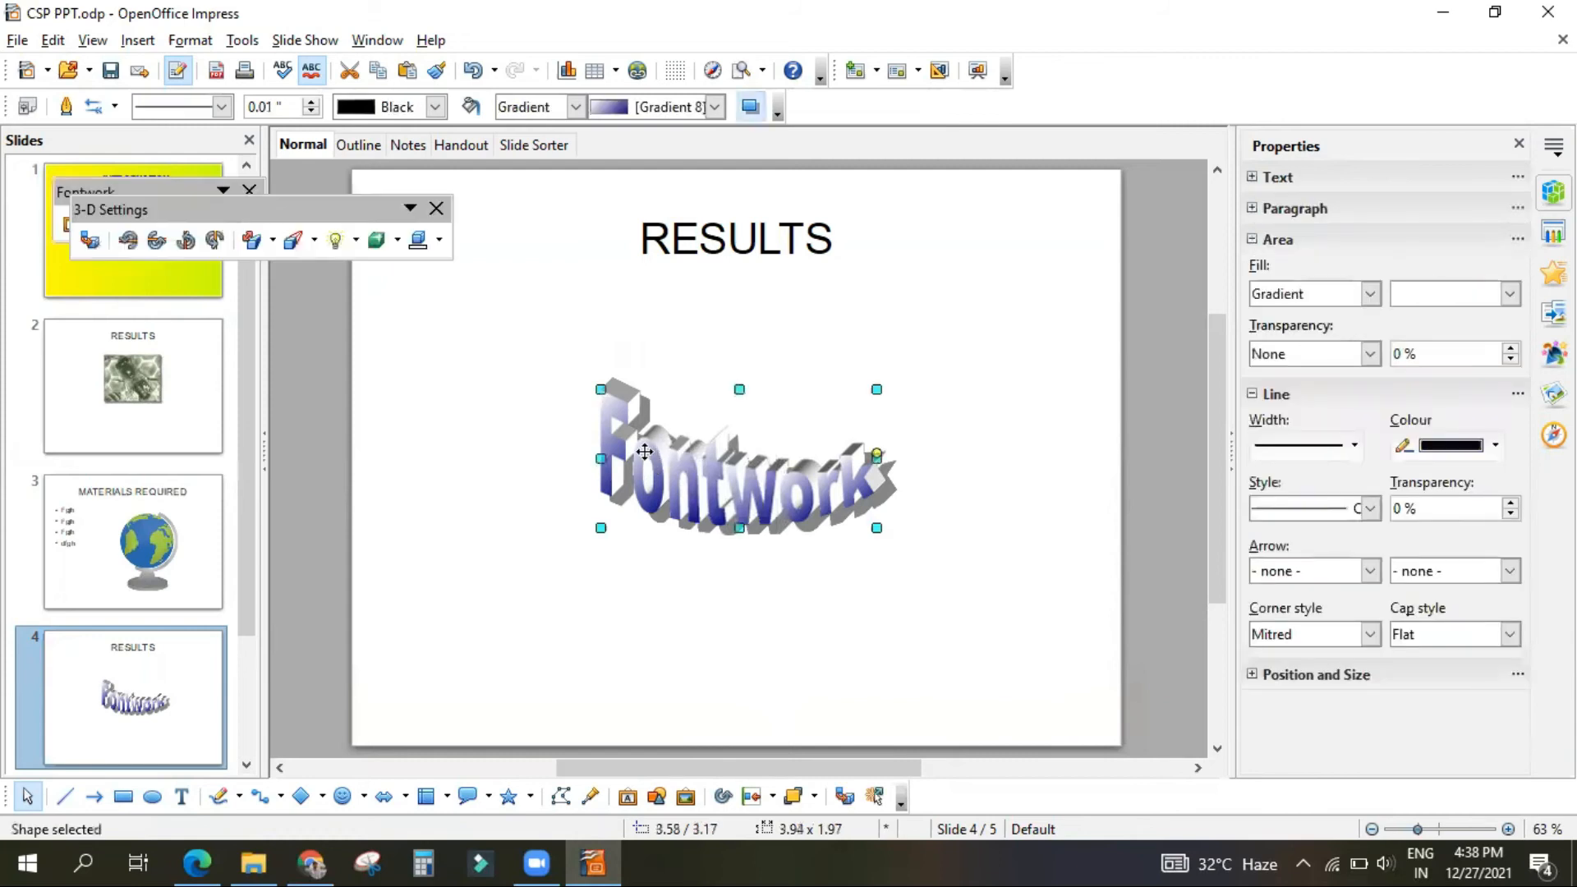
{"action": "double_click", "coordinate": [651, 452]}
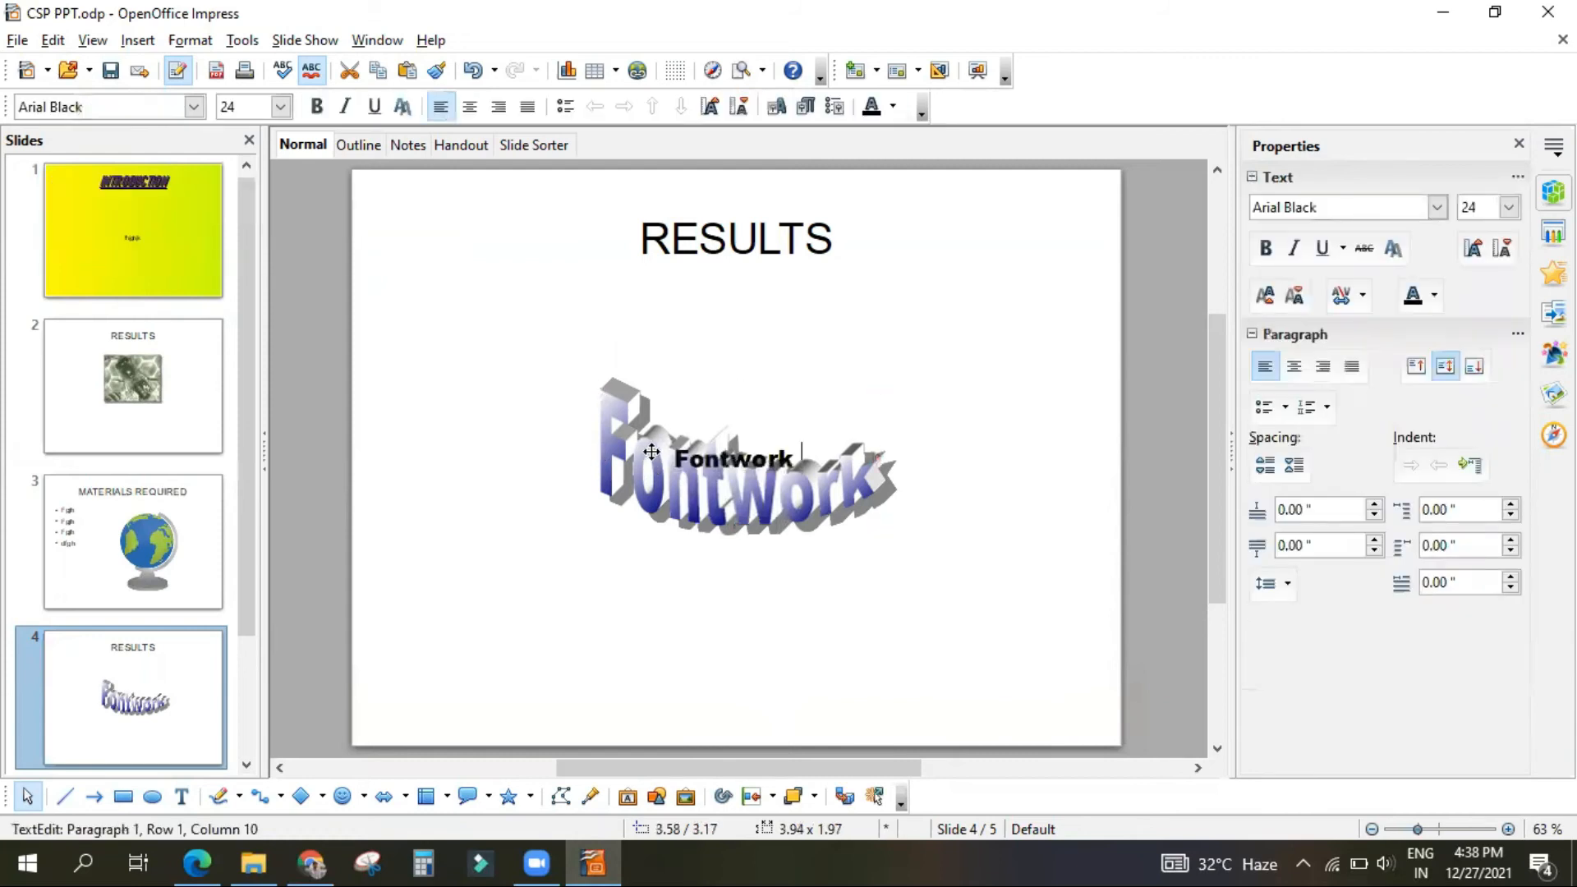
{"action": "key", "text": "BackSpace"}
{"action": "key", "text": "BackSpace"}
{"action": "key", "text": "BackSpace"}
{"action": "key", "text": "BackSpace"}
{"action": "key", "text": "BackSpace"}
{"action": "key", "text": "BackSpace"}
{"action": "key", "text": "BackSpace"}
{"action": "key", "text": "BackSpace"}
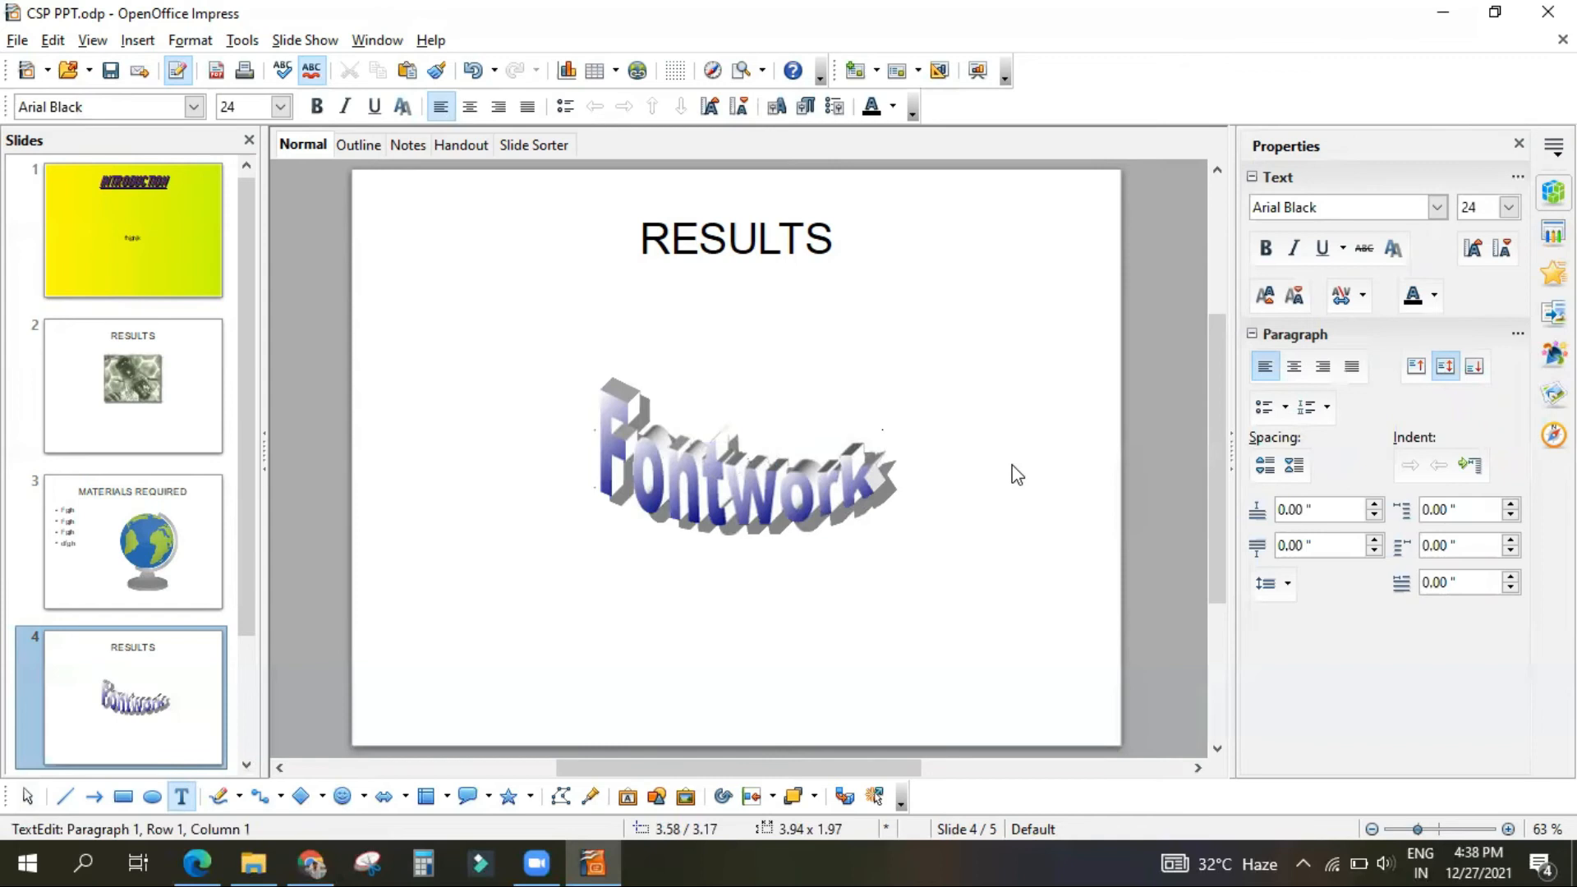
Step: Undo the text edit, the placeholder deletion and the insertion of the purple Fontwork
{"action": "left_click", "coordinate": [1015, 474]}
{"action": "key", "text": "ctrl+z"}
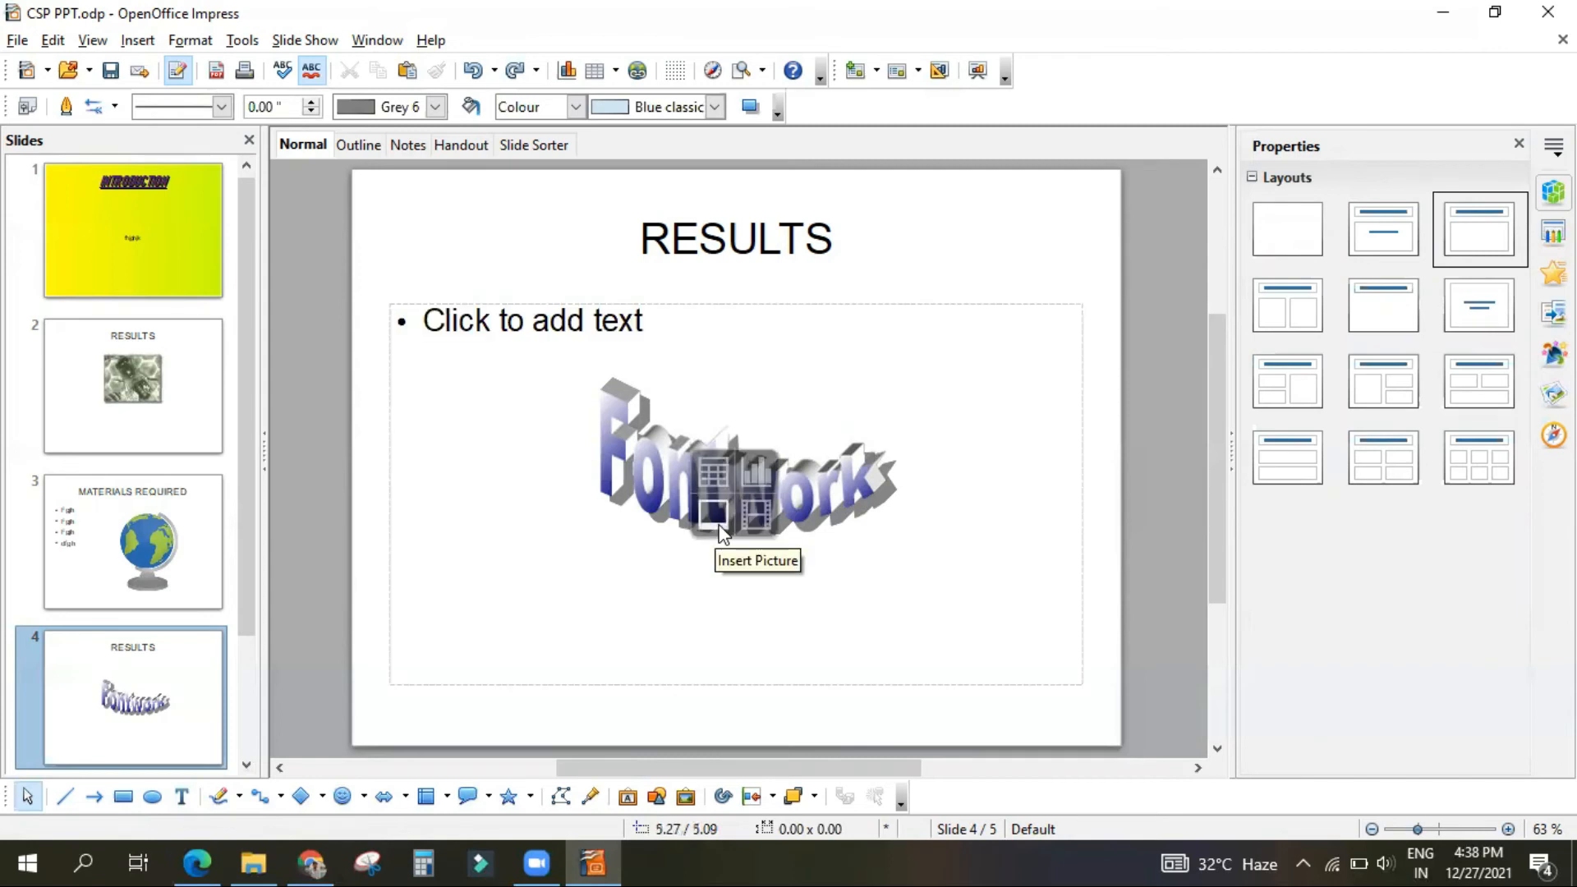
{"action": "key", "text": "ctrl+z"}
{"action": "key", "text": "ctrl+z"}
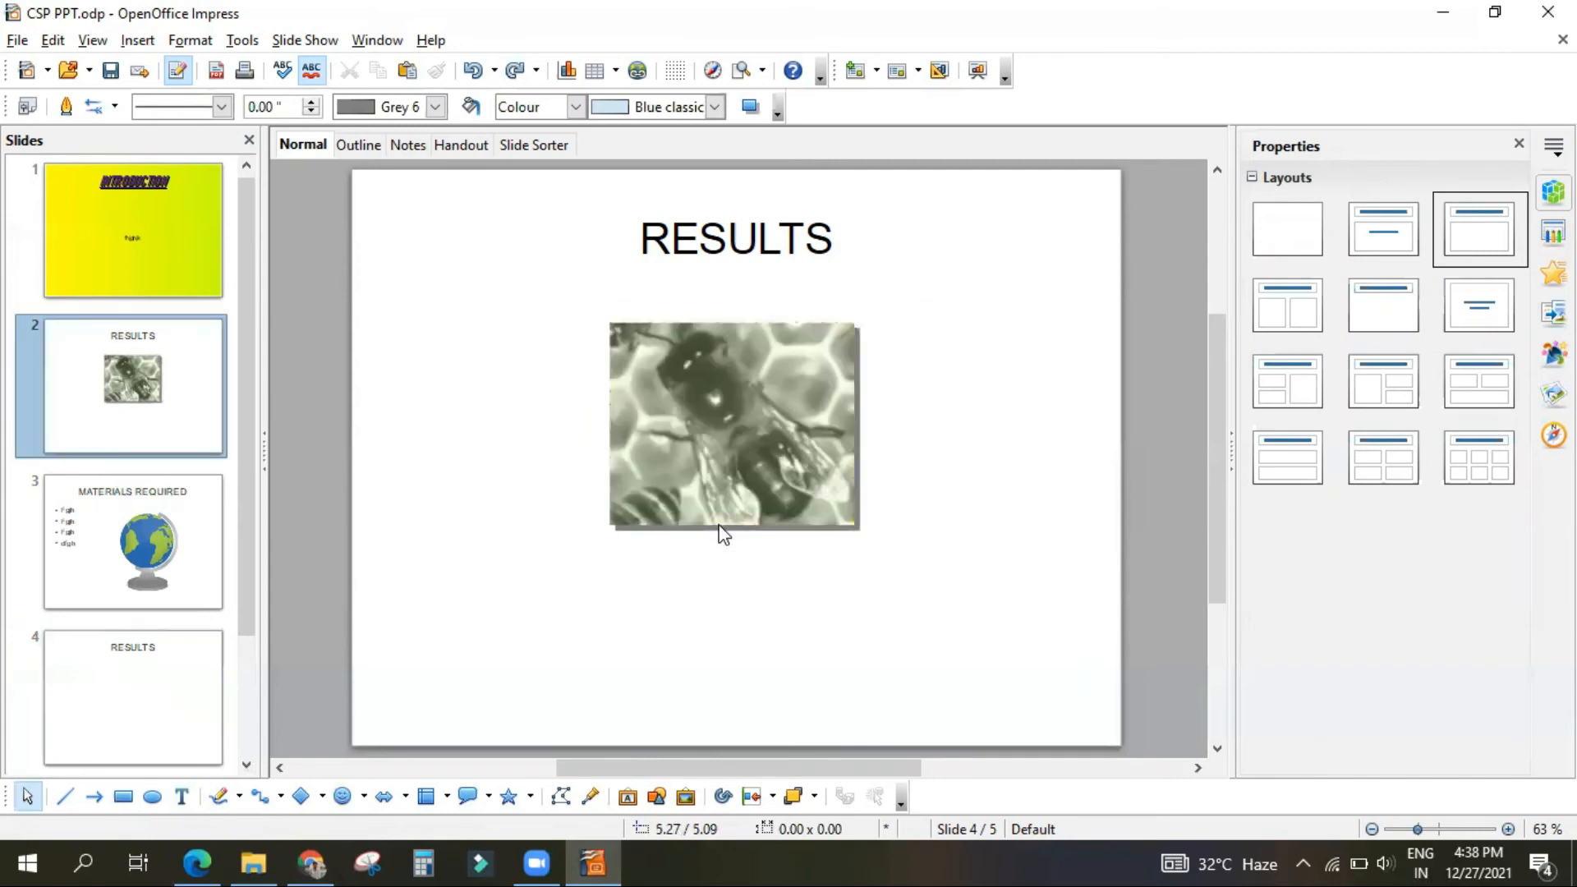
Step: Delete the empty text placeholder from the RESULTS slide that follows MATERIALS REQUIRED
{"action": "left_click", "coordinate": [141, 700]}
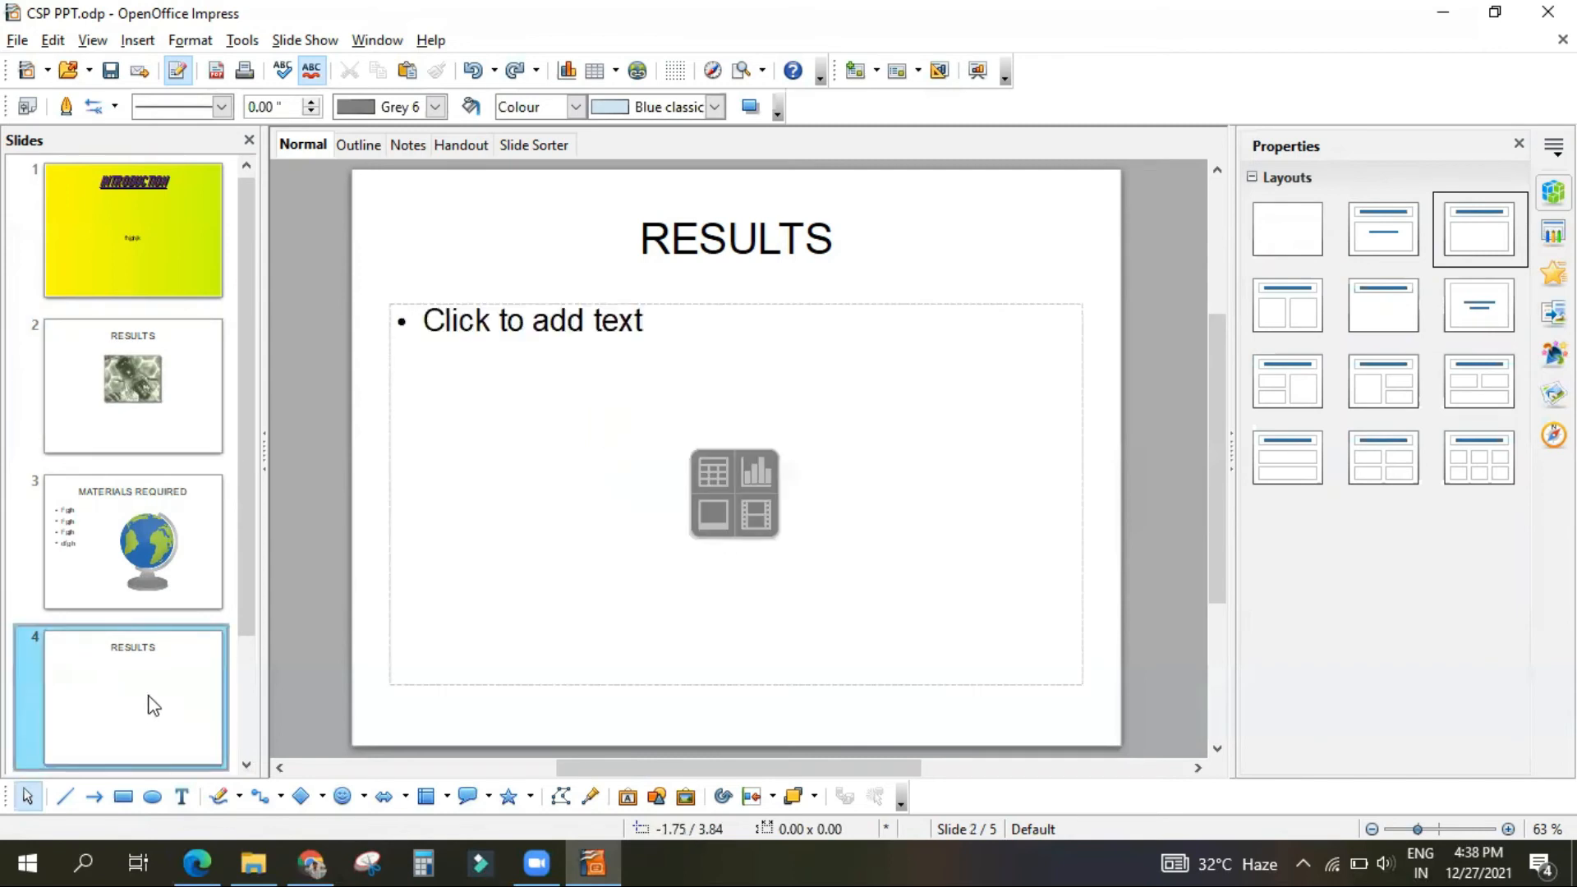
{"action": "left_click", "coordinate": [517, 300]}
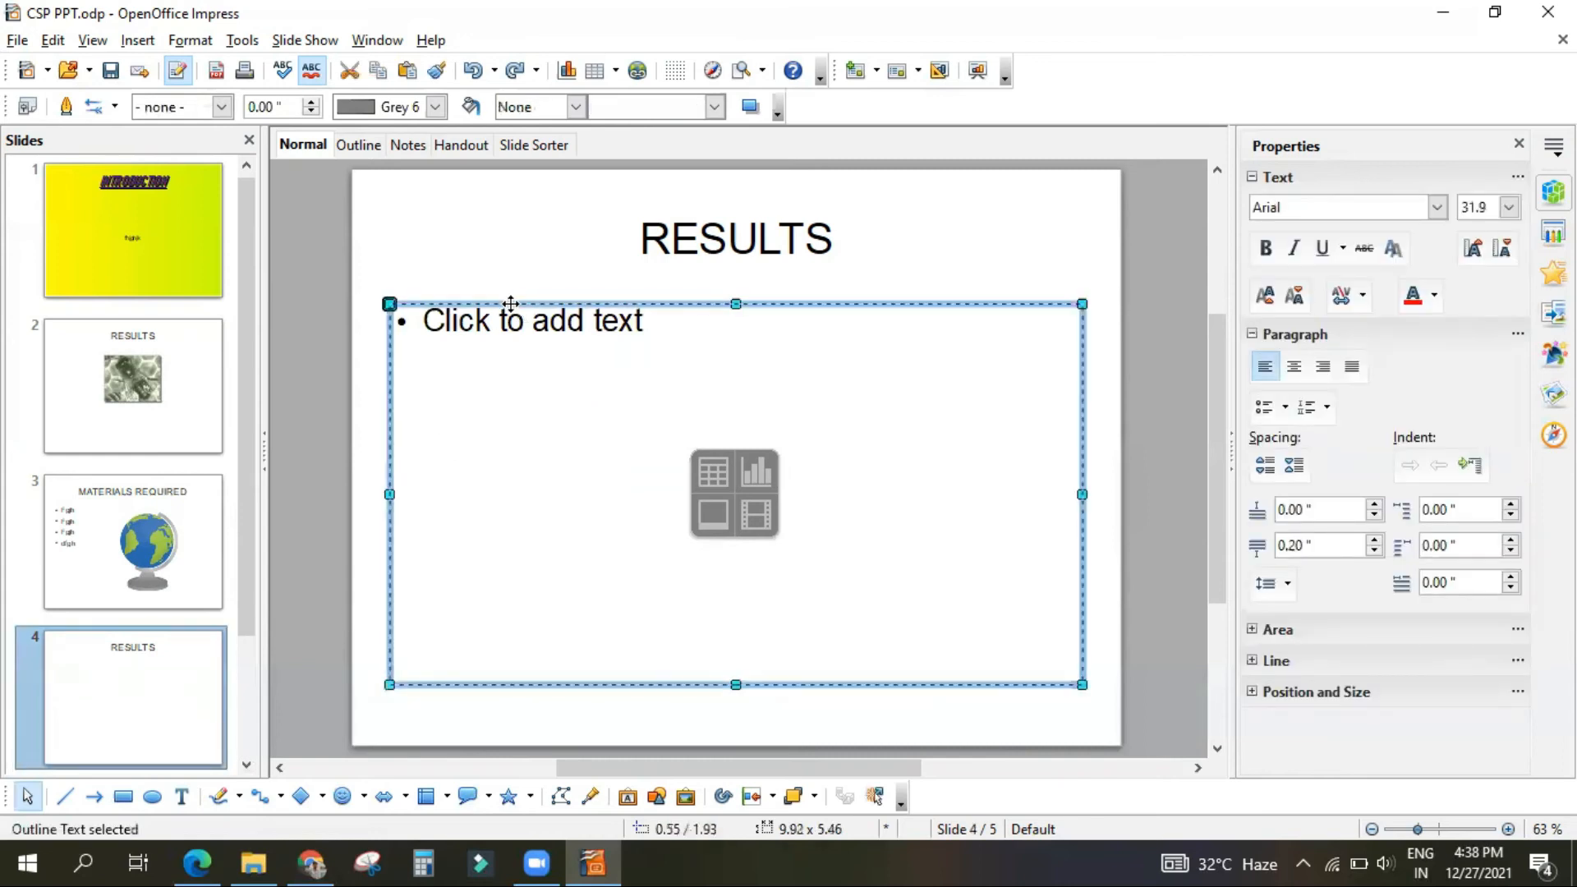
{"action": "key", "text": "Delete"}
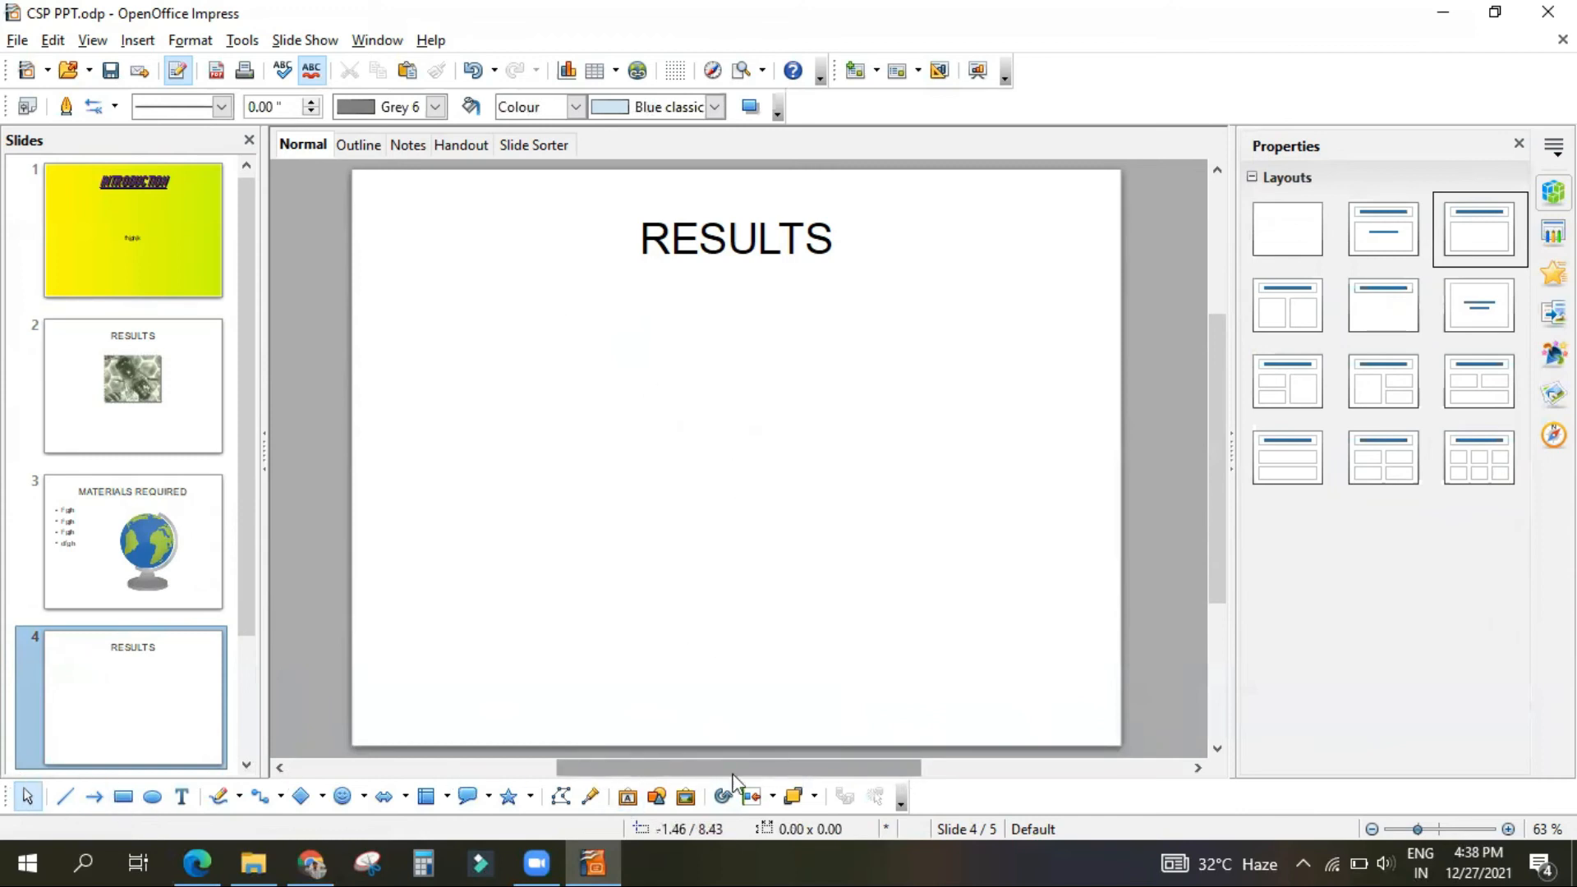
Step: Insert the slanted yellow 3-D style from the Fontwork Gallery and widen it on both sides to about 8.00 inches
{"action": "left_click", "coordinate": [628, 798]}
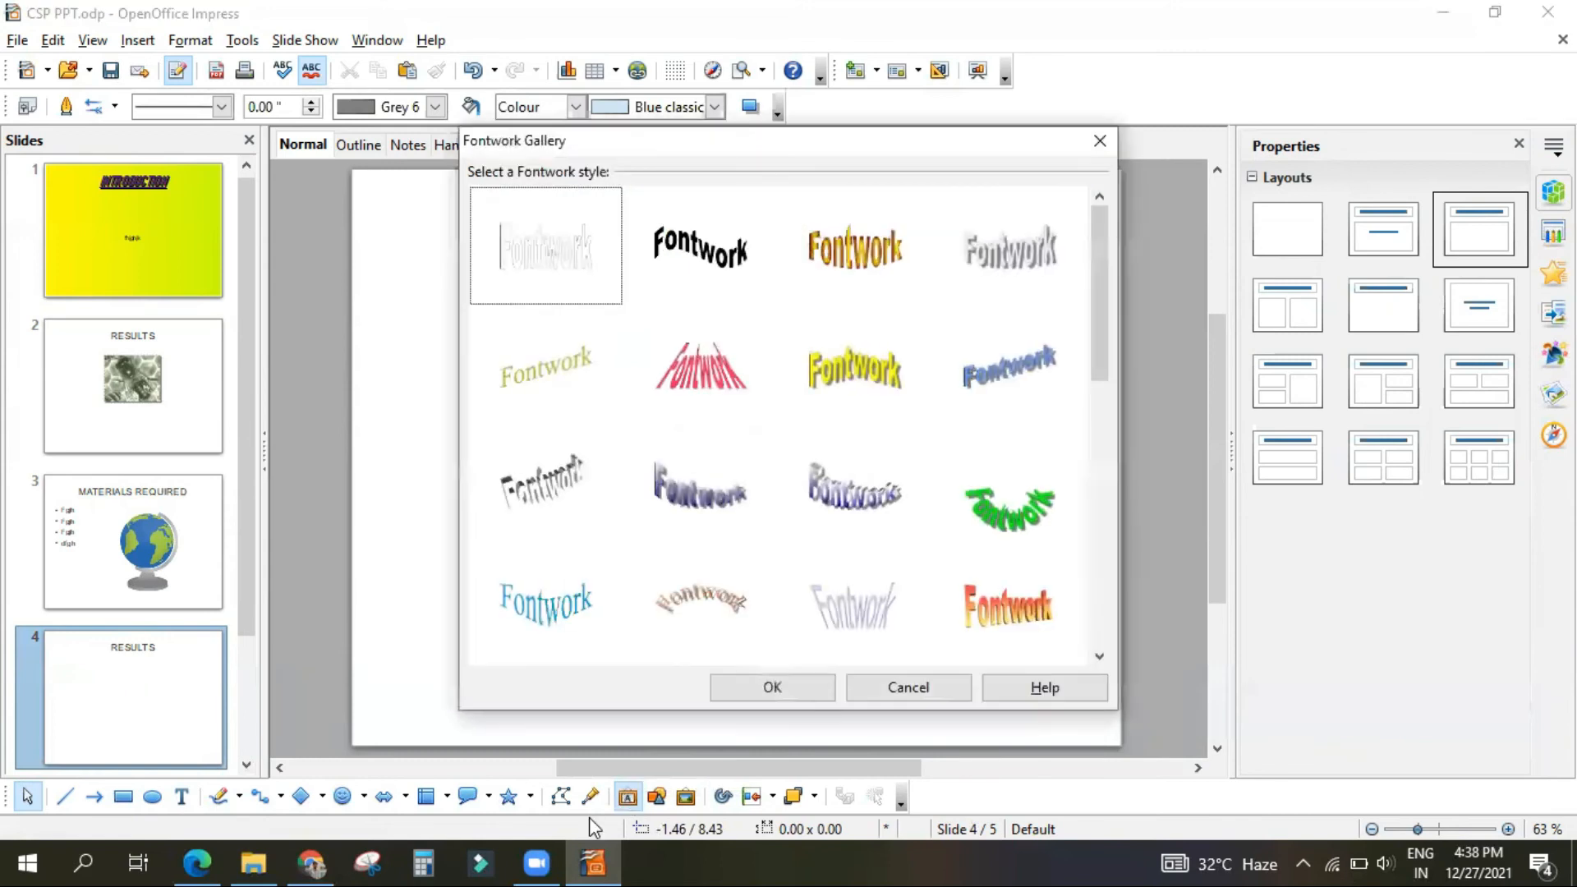
{"action": "scroll", "coordinate": [619, 427], "scroll_direction": "down", "scroll_amount": 5}
{"action": "scroll", "coordinate": [621, 440], "scroll_direction": "up", "scroll_amount": 5}
{"action": "scroll", "coordinate": [629, 443], "scroll_direction": "down", "scroll_amount": 5}
{"action": "scroll", "coordinate": [629, 441], "scroll_direction": "up", "scroll_amount": 5}
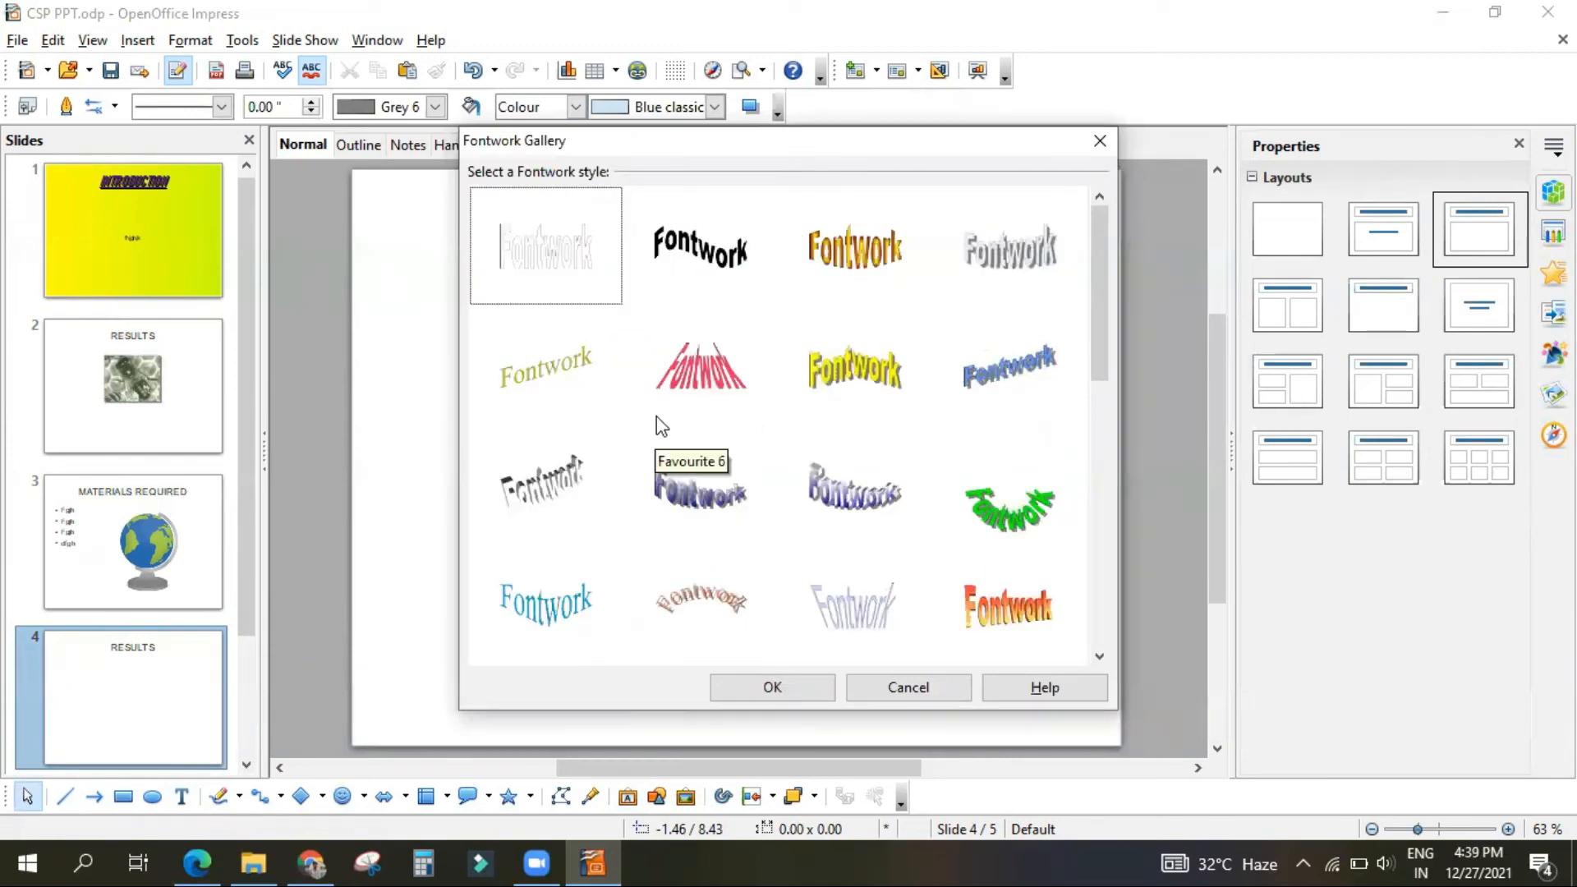
{"action": "scroll", "coordinate": [657, 524], "scroll_direction": "down", "scroll_amount": 3}
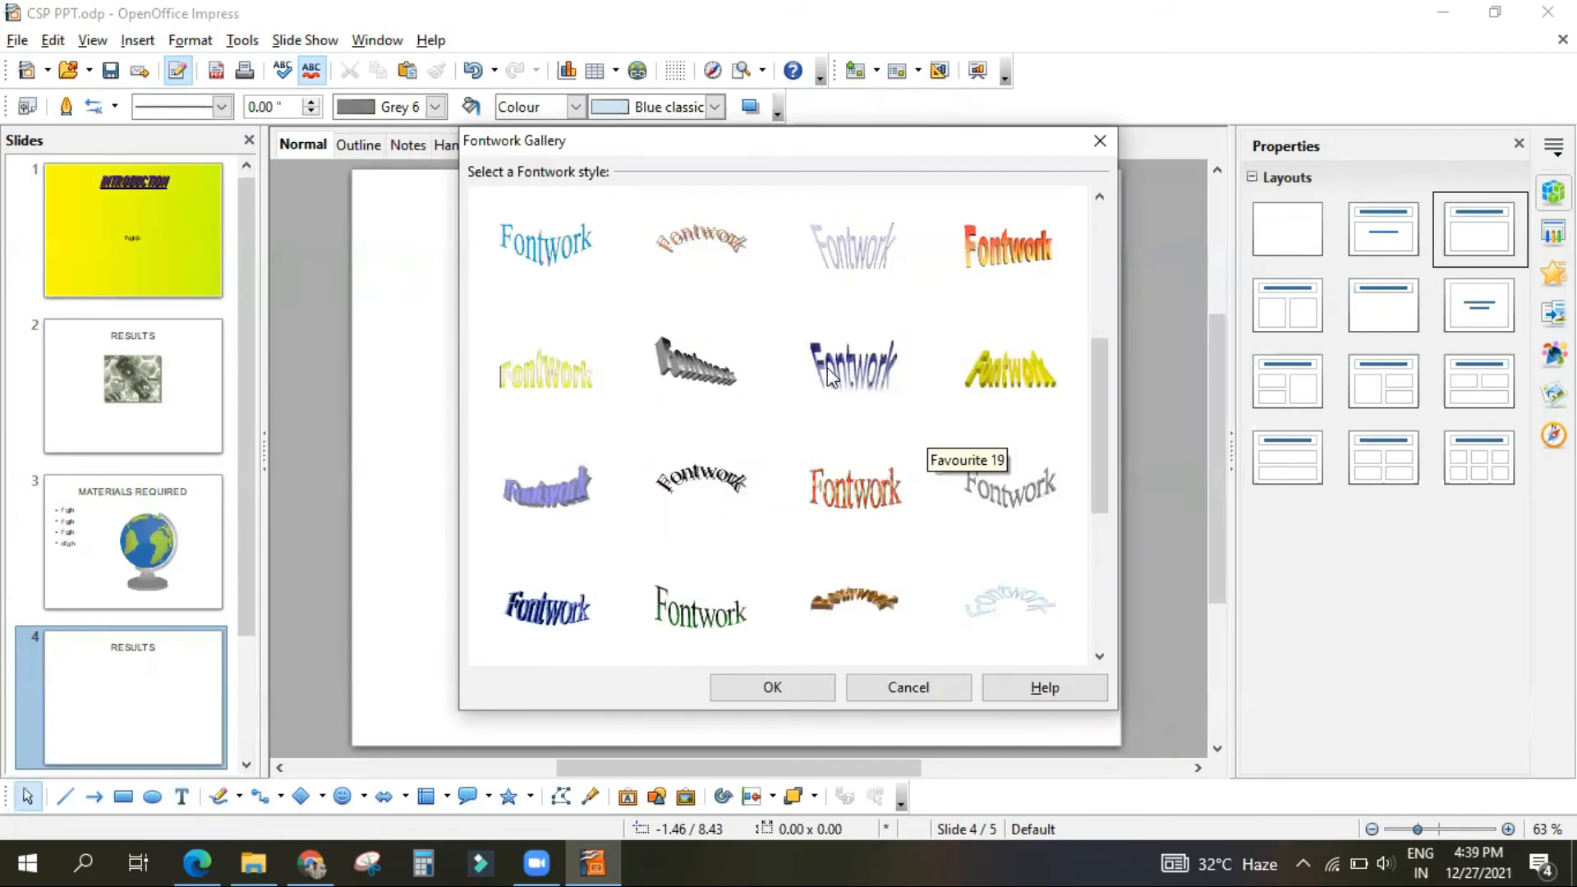
{"action": "left_click", "coordinate": [1008, 388]}
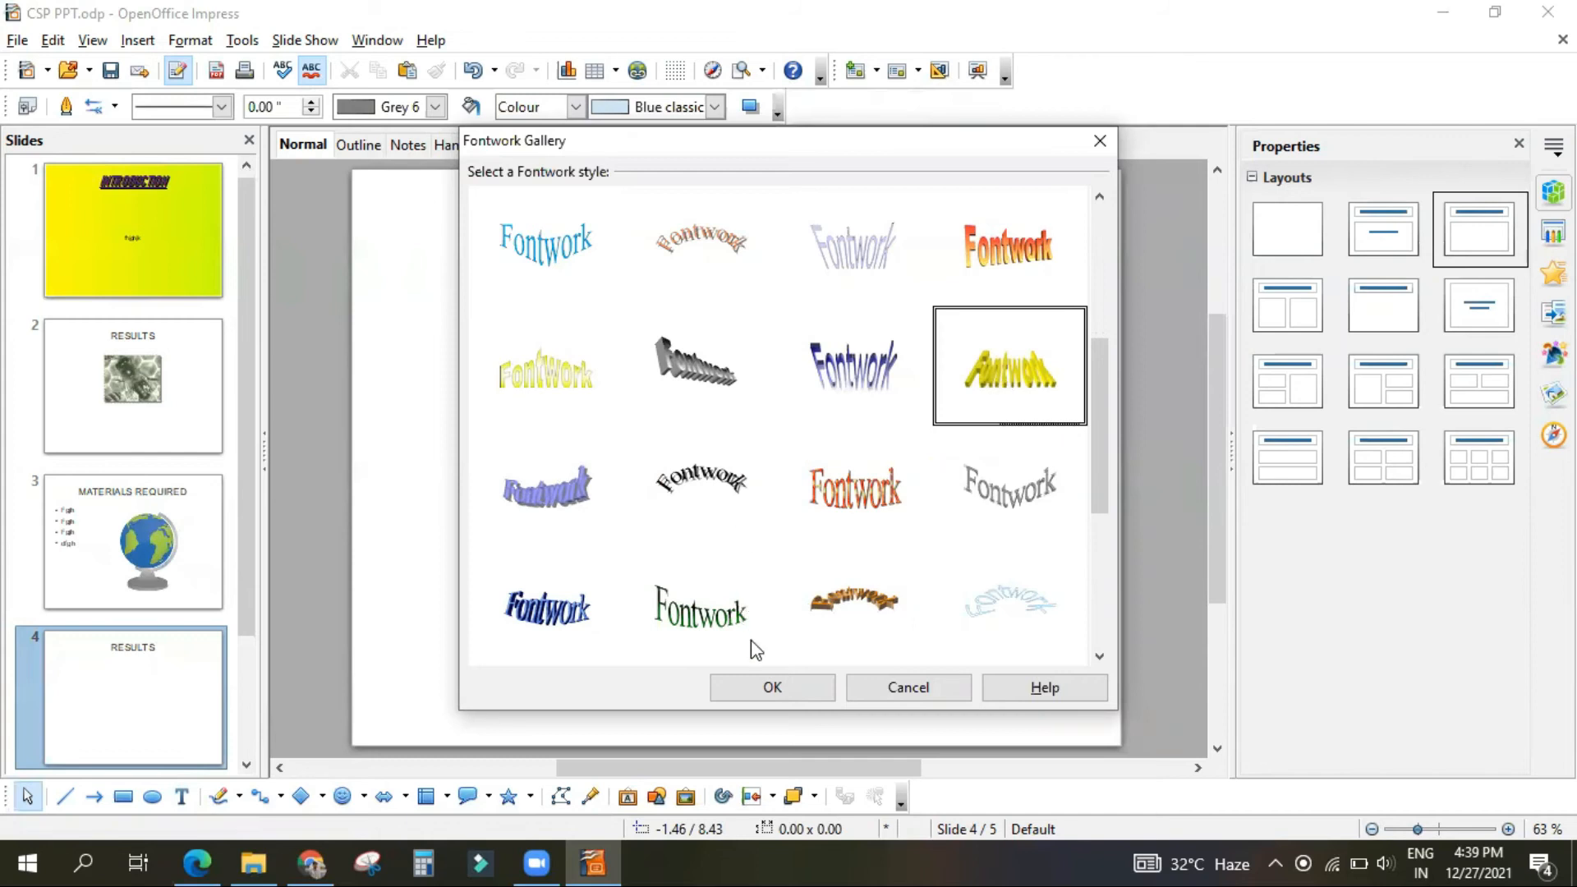
{"action": "left_click", "coordinate": [1009, 283]}
{"action": "left_click", "coordinate": [1011, 400]}
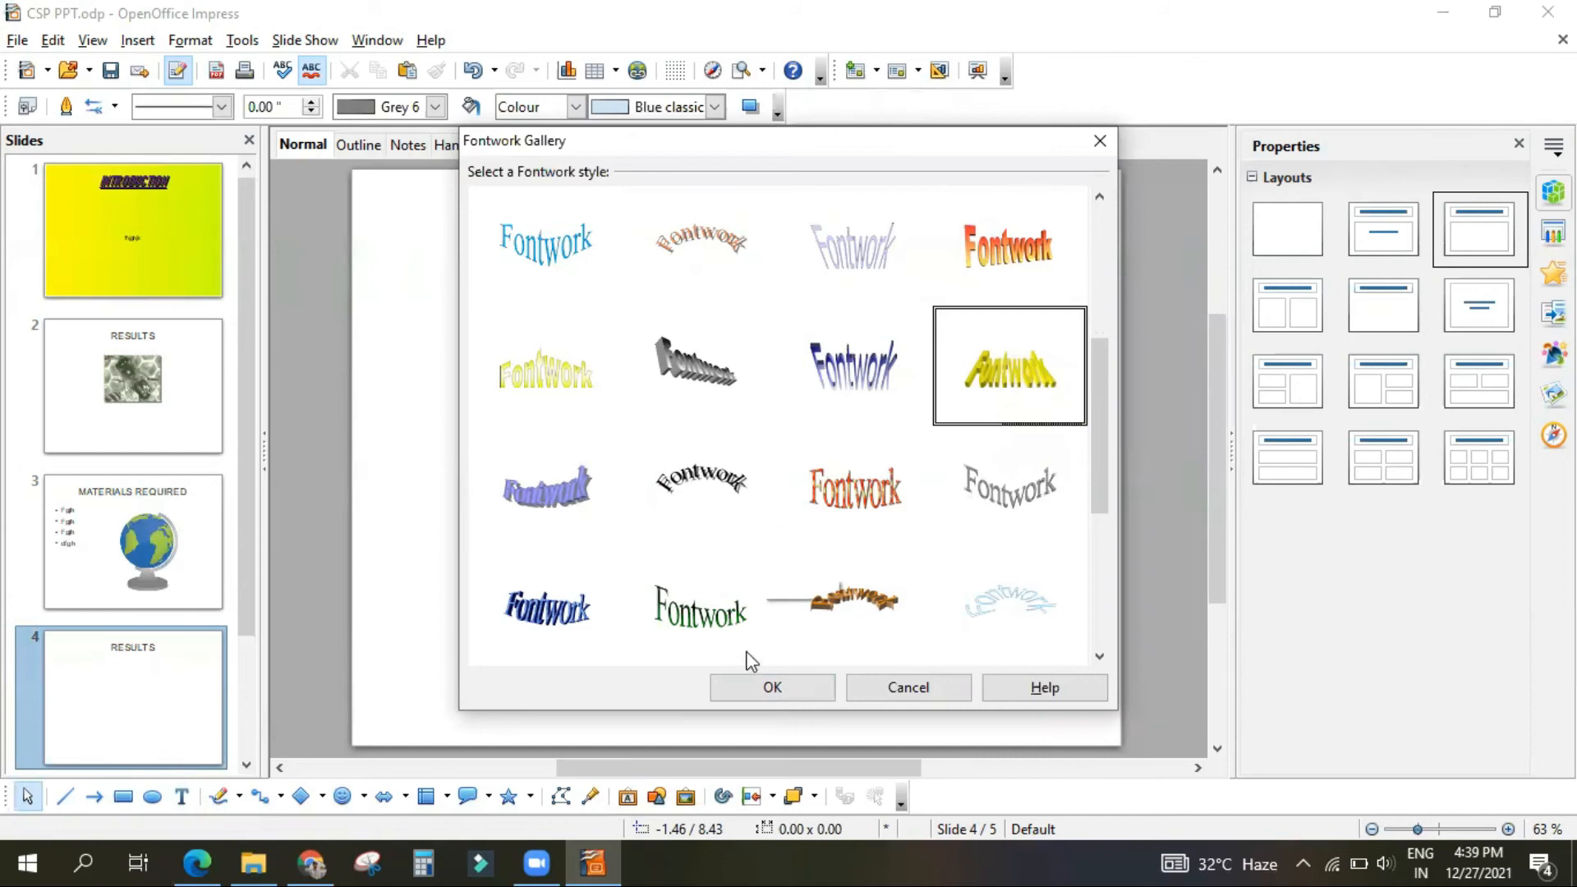
{"action": "left_click", "coordinate": [764, 686]}
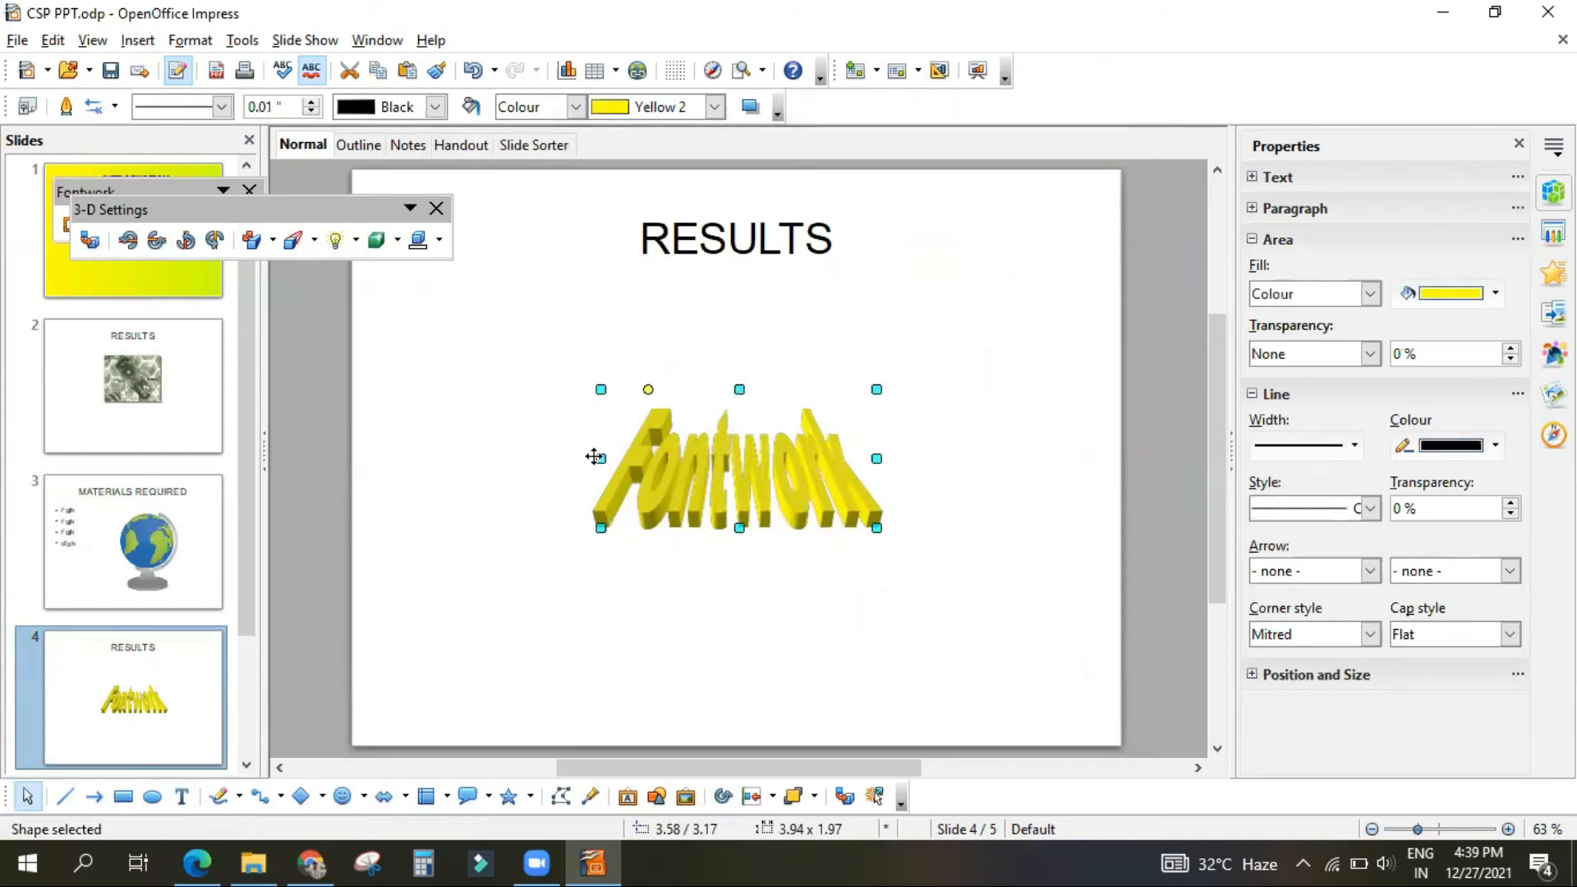
{"action": "left_click_drag", "start_coordinate": [597, 459], "coordinate": [450, 459]}
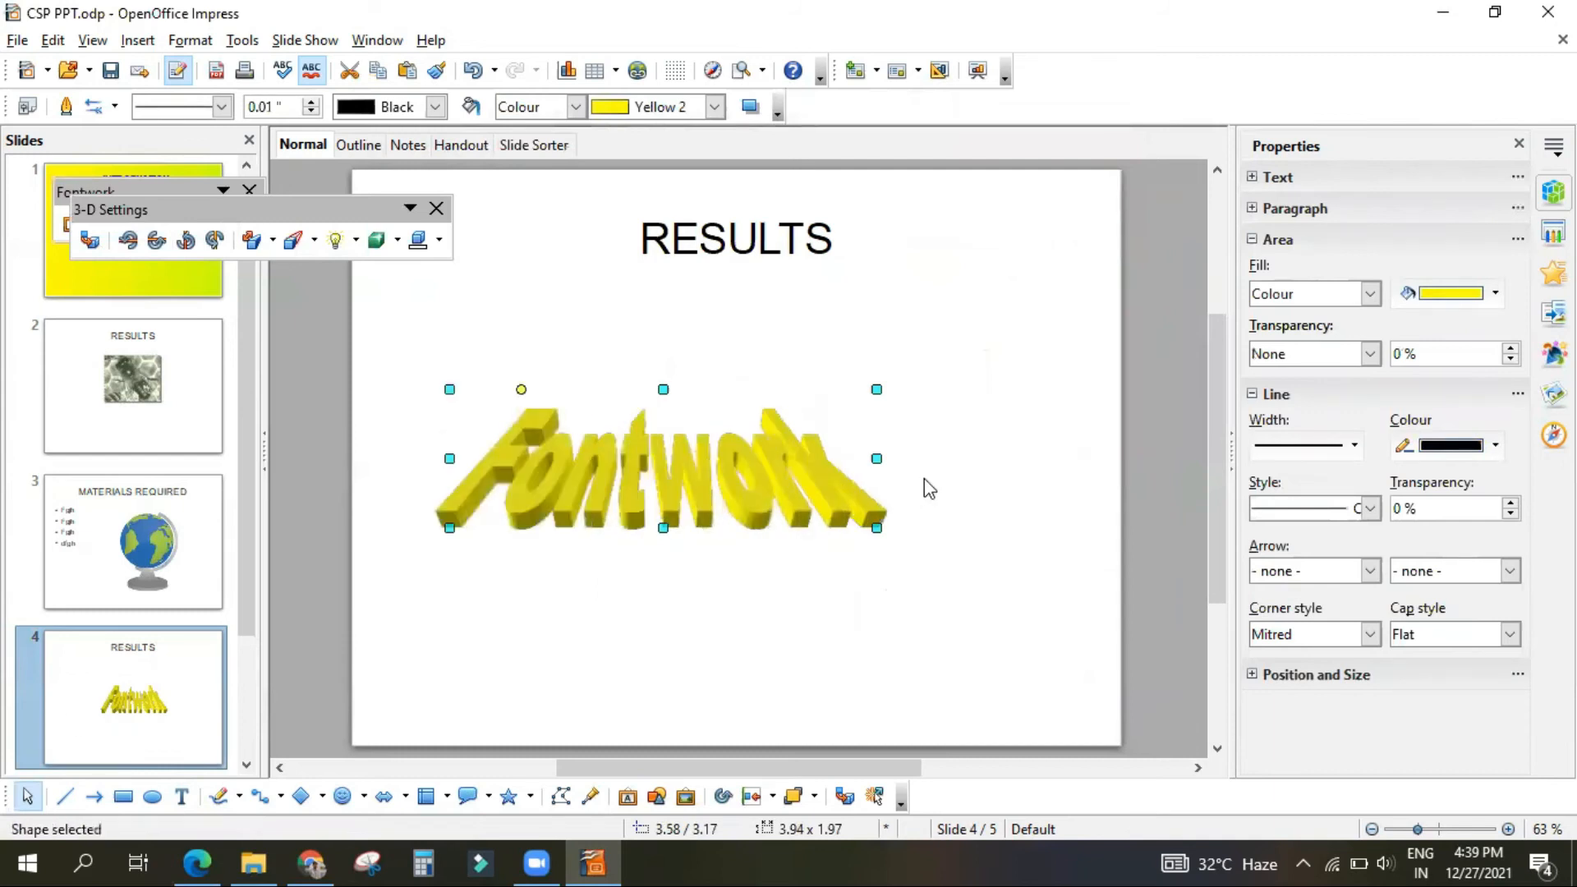
{"action": "left_click_drag", "start_coordinate": [875, 457], "coordinate": [1010, 458]}
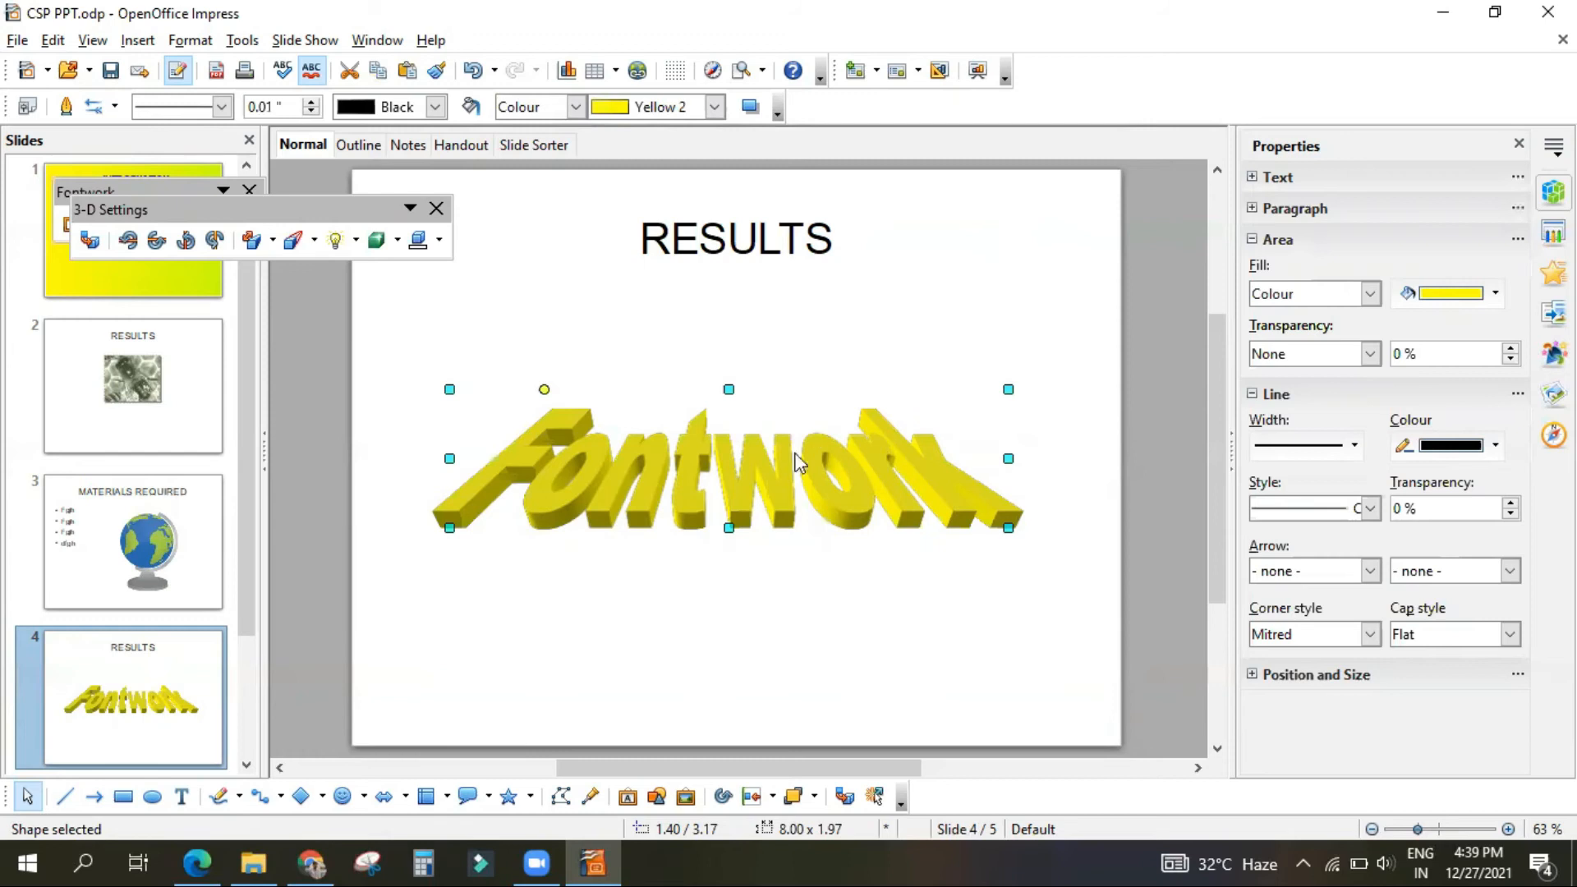
{"action": "left_click", "coordinate": [725, 472]}
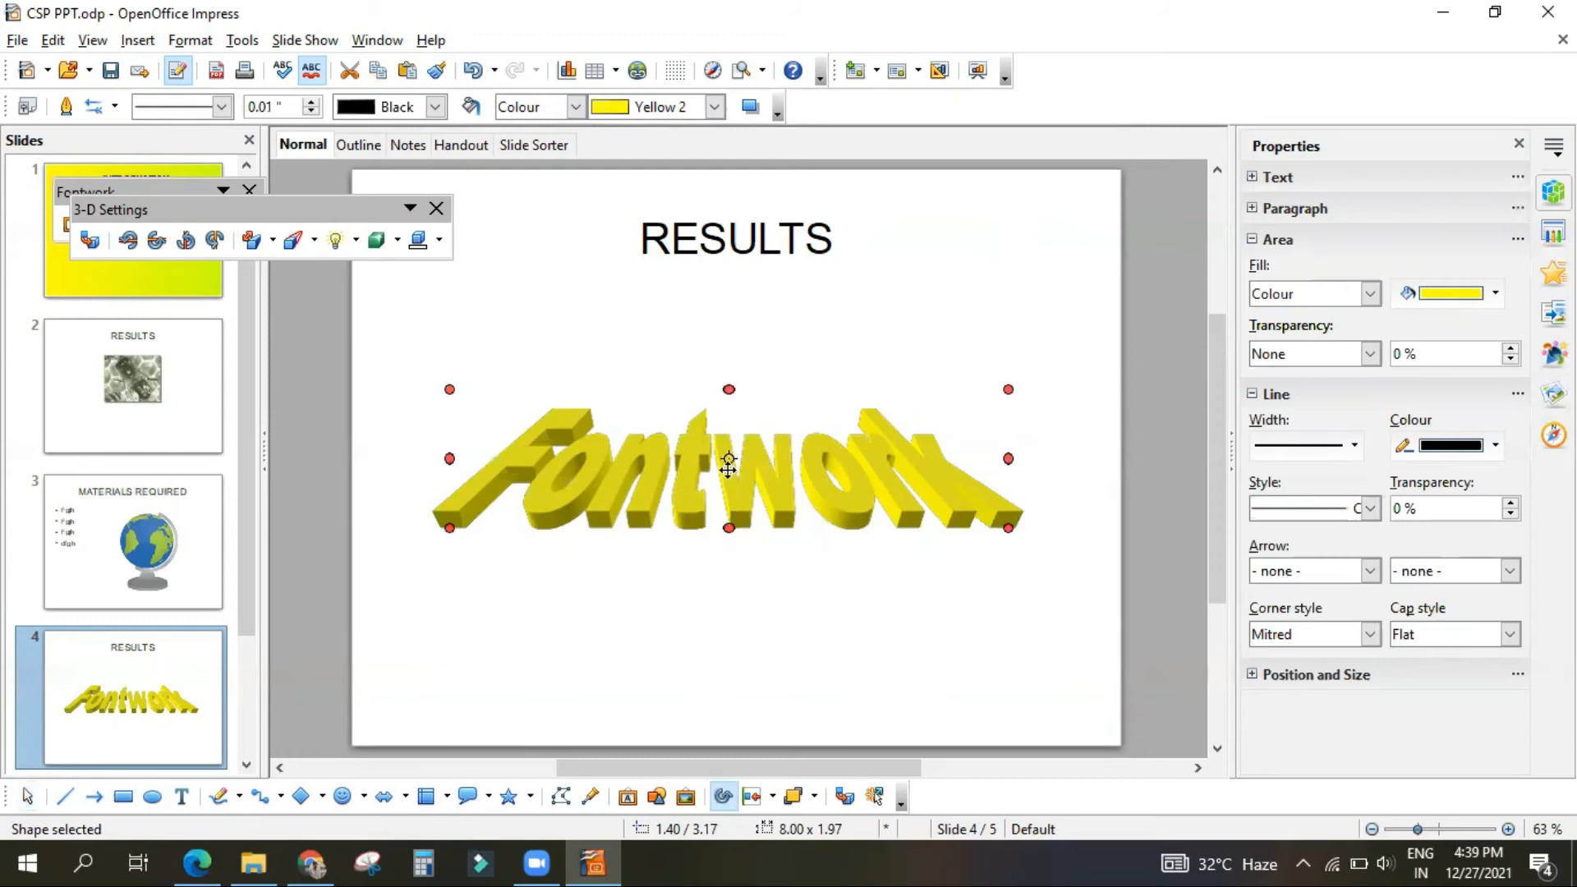
{"action": "left_click", "coordinate": [808, 474]}
{"action": "double_click", "coordinate": [809, 474]}
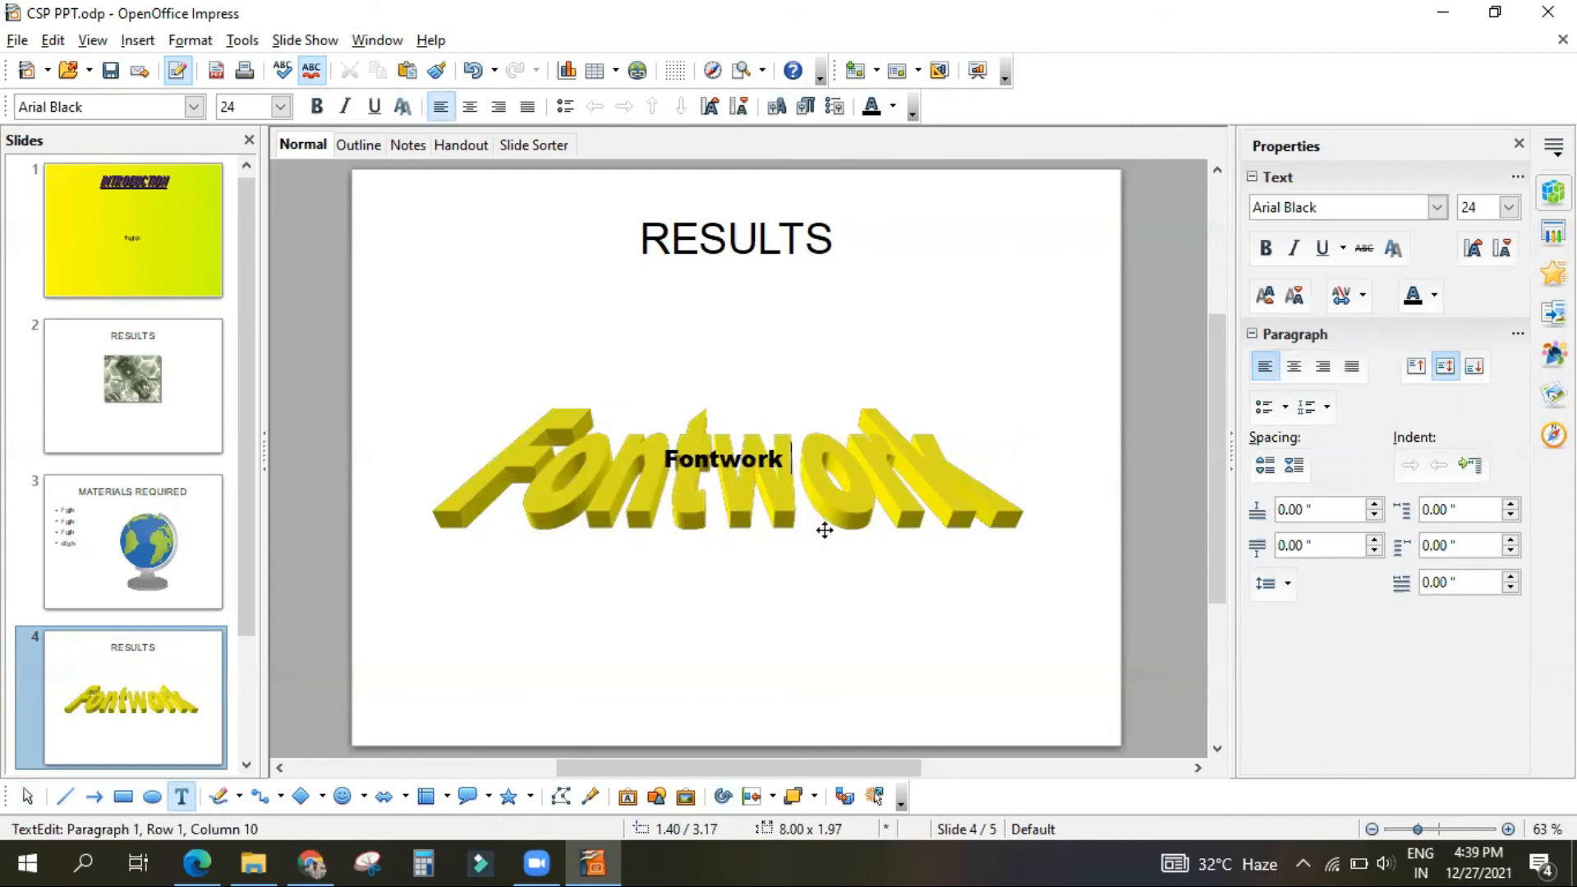
{"action": "left_click", "coordinate": [775, 539]}
{"action": "left_click", "coordinate": [749, 470]}
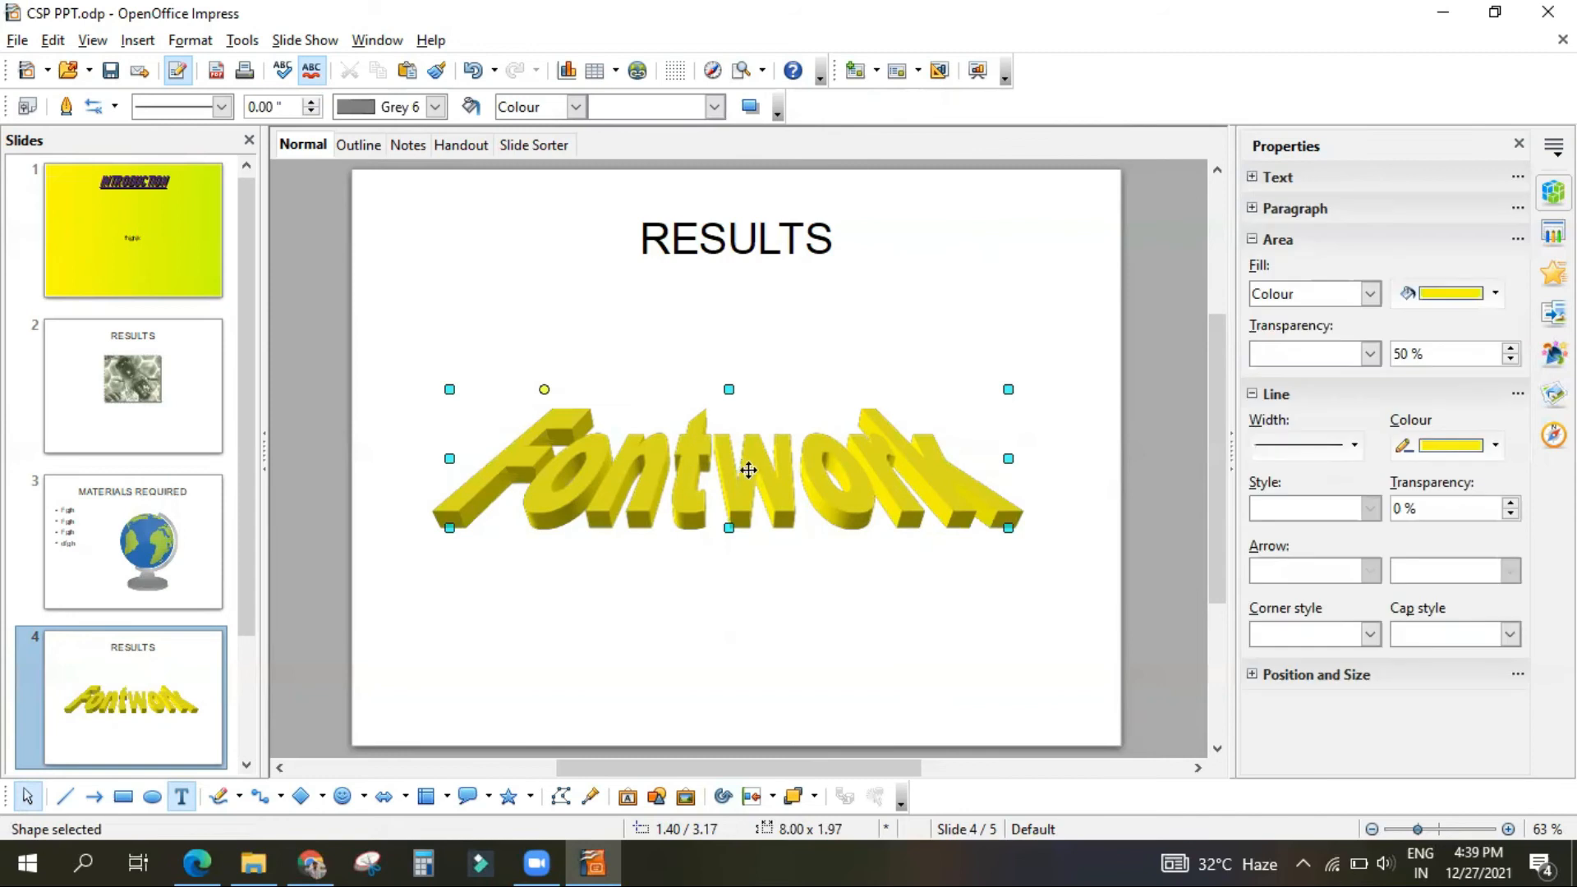
{"action": "left_click", "coordinate": [754, 472]}
{"action": "double_click", "coordinate": [754, 472]}
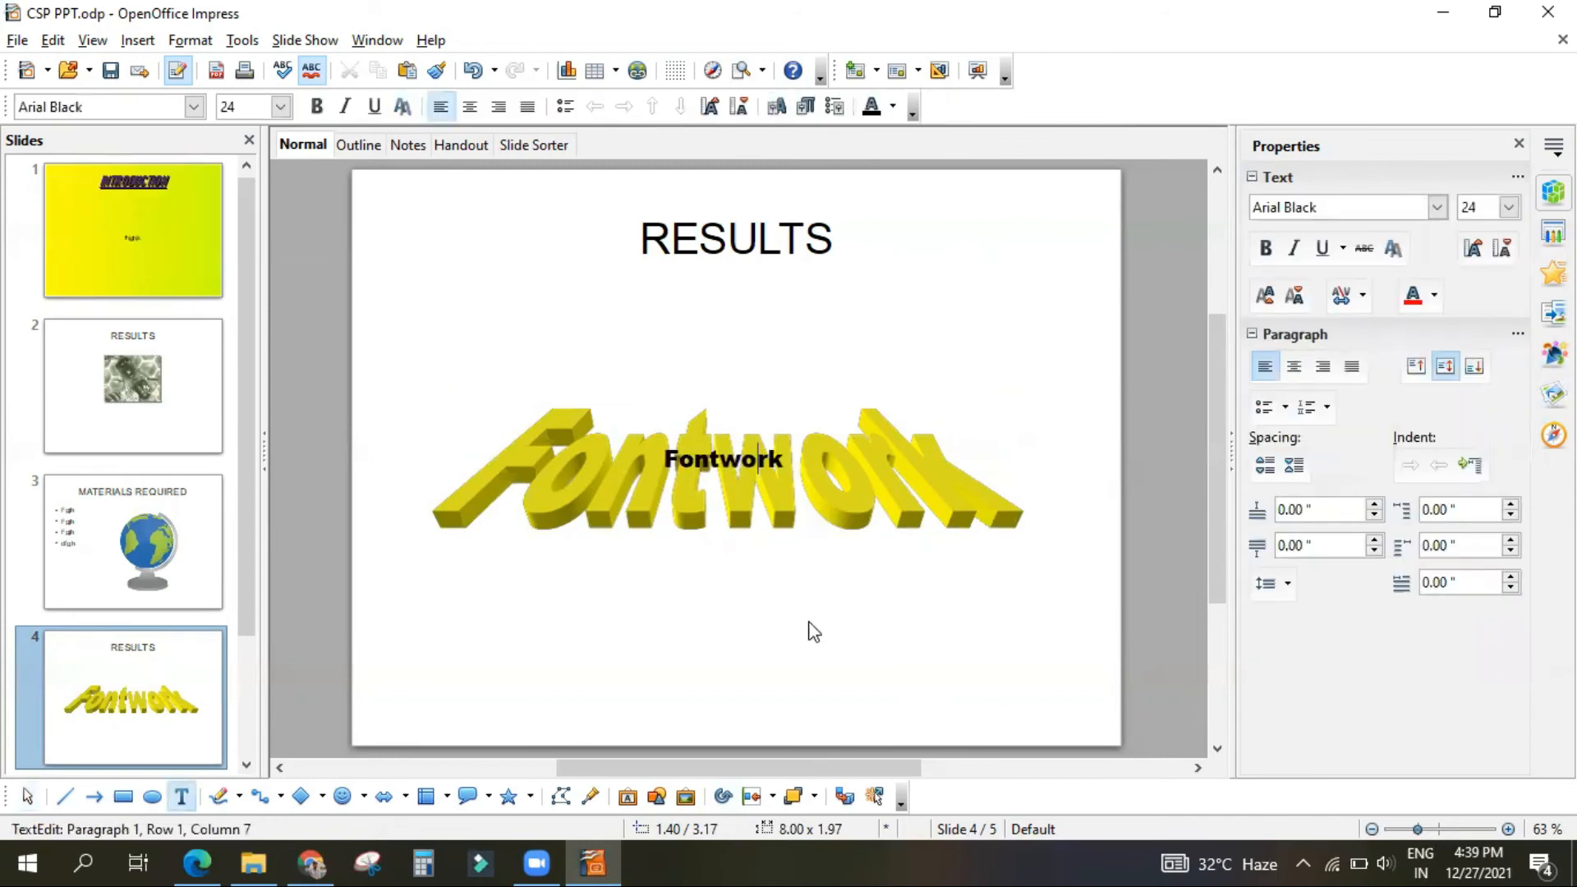
{"action": "left_click", "coordinate": [813, 631]}
{"action": "left_click", "coordinate": [753, 476]}
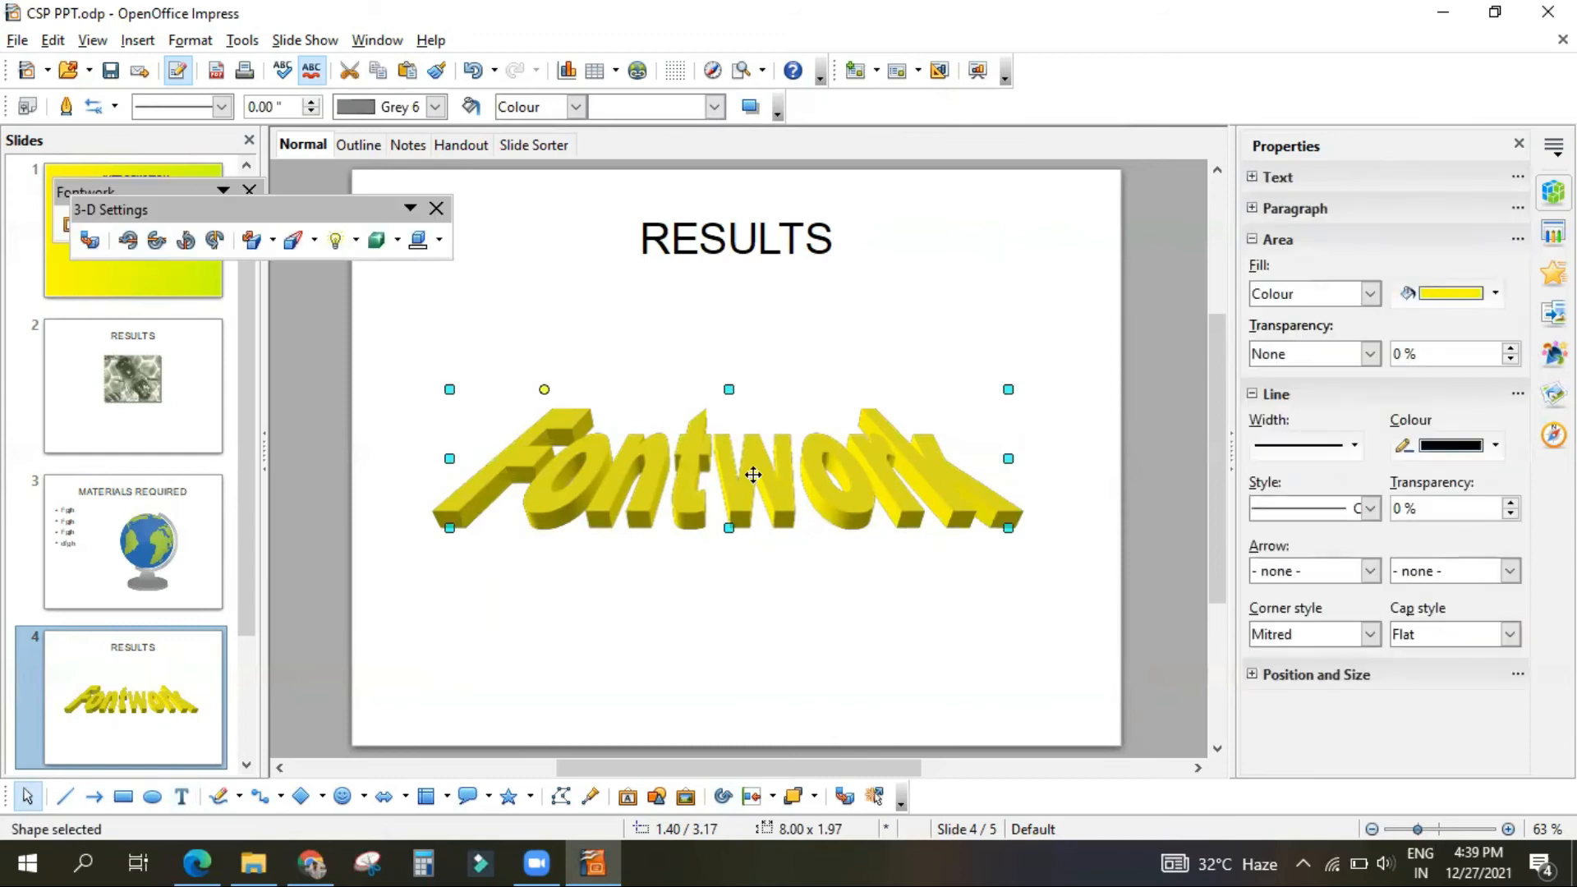
{"action": "left_click", "coordinate": [1468, 178]}
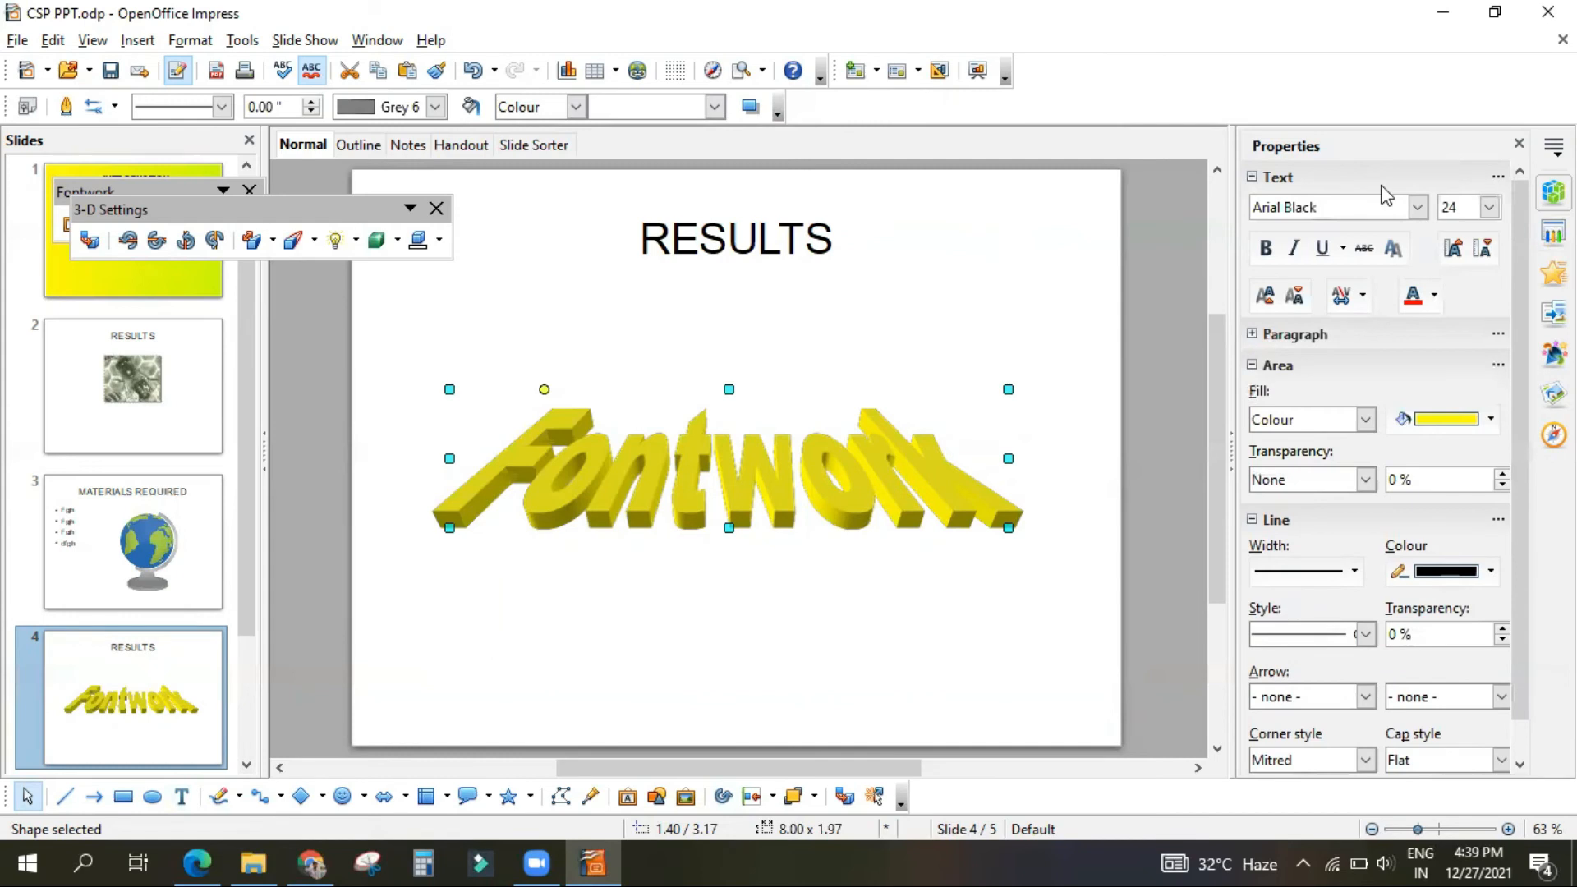
{"action": "left_click", "coordinate": [1376, 179]}
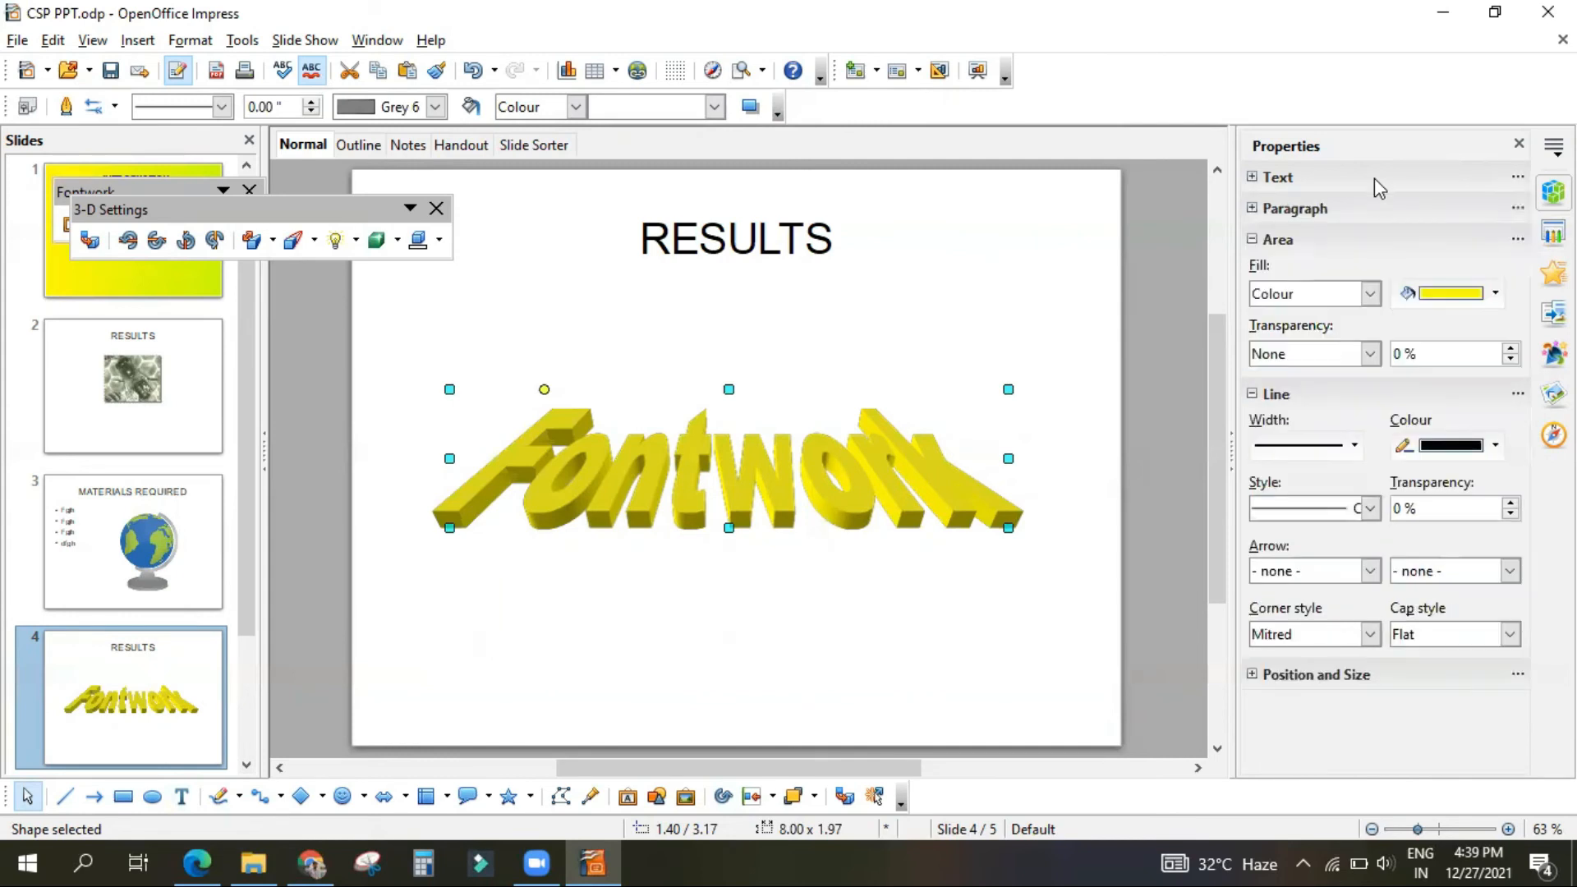
Step: Replace the yellow Fontwork's sample text with SHAKTIMAN and stretch the object downward to make it taller
{"action": "double_click", "coordinate": [723, 484]}
{"action": "key", "text": "BackSpace"}
{"action": "key", "text": "BackSpace"}
{"action": "key", "text": "BackSpace"}
{"action": "key", "text": "BackSpace"}
{"action": "key", "text": "BackSpace"}
{"action": "key", "text": "BackSpace"}
{"action": "key", "text": "BackSpace"}
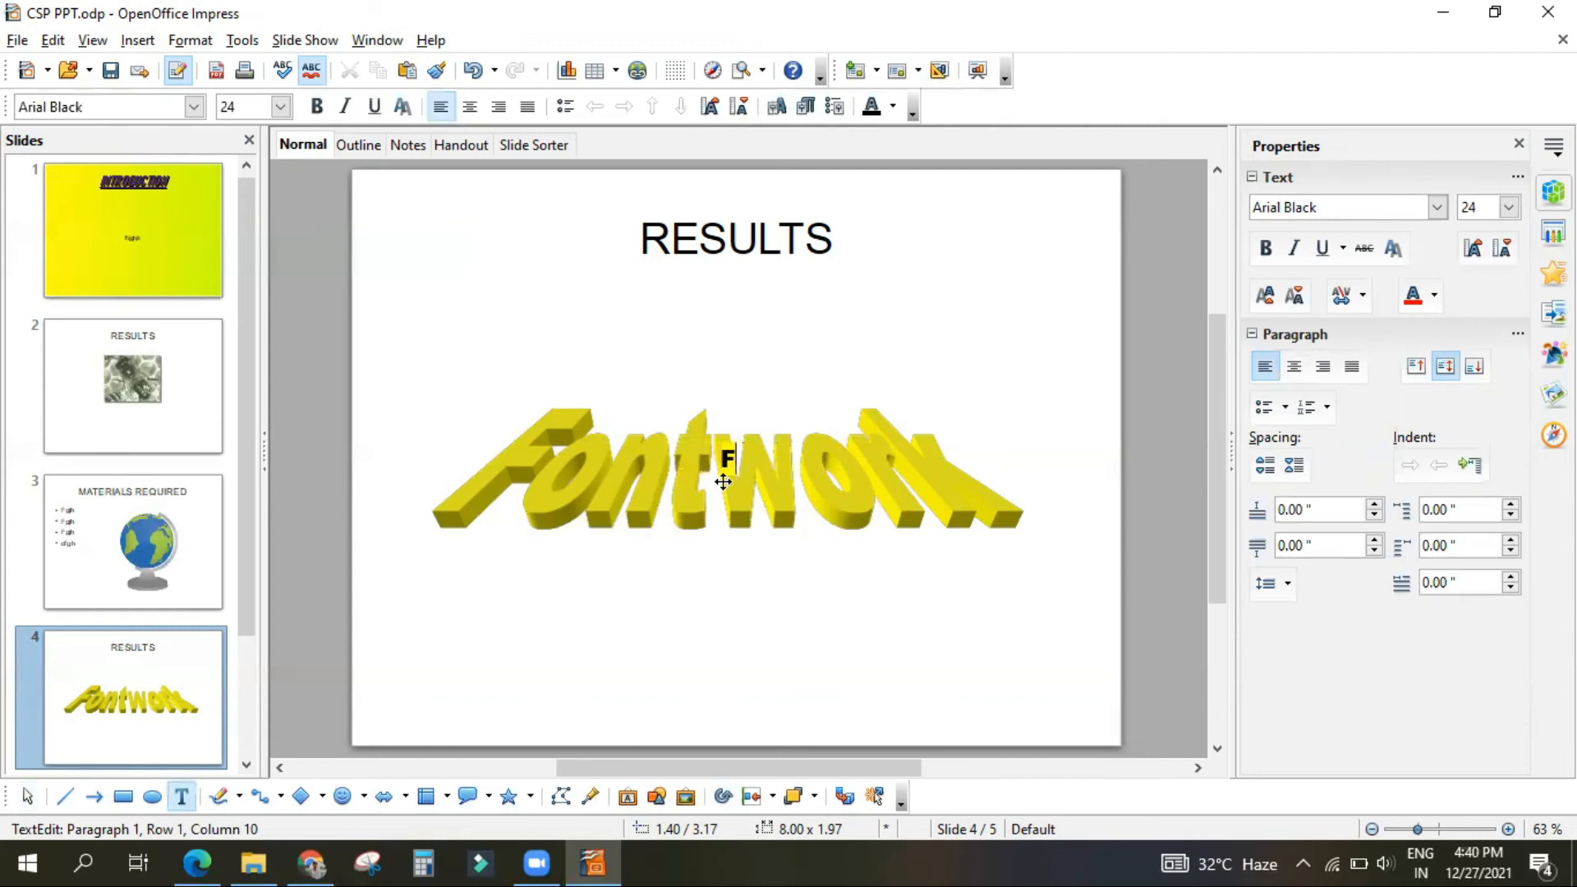
{"action": "key", "text": "BackSpace"}
{"action": "type", "text": "SHAKTIM"}
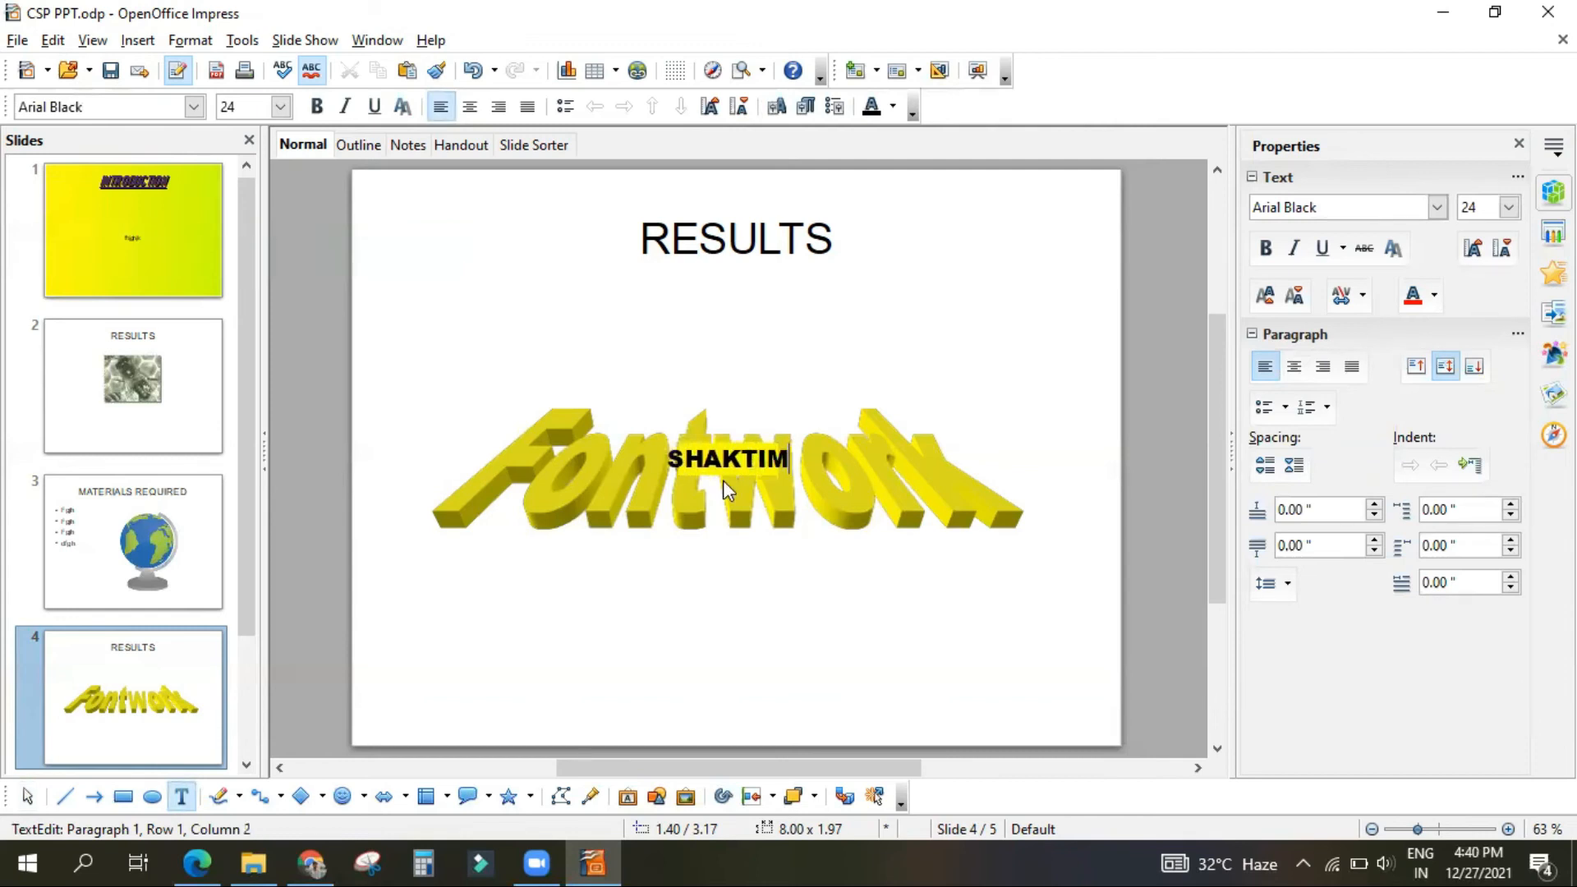
{"action": "type", "text": "AN"}
{"action": "key", "text": "Return"}
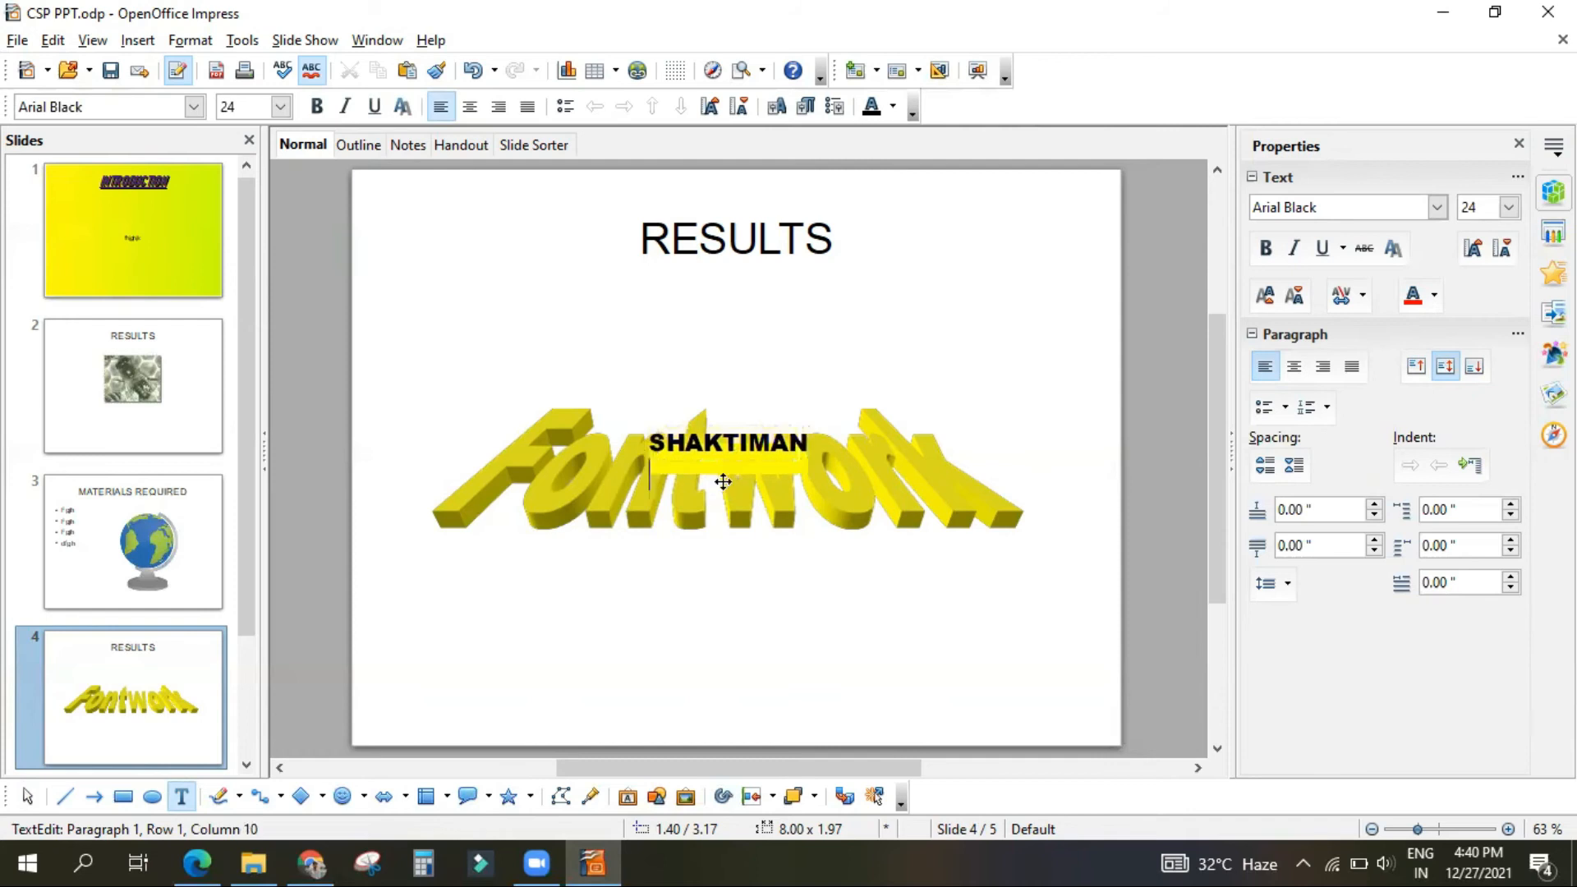
{"action": "left_click", "coordinate": [858, 636]}
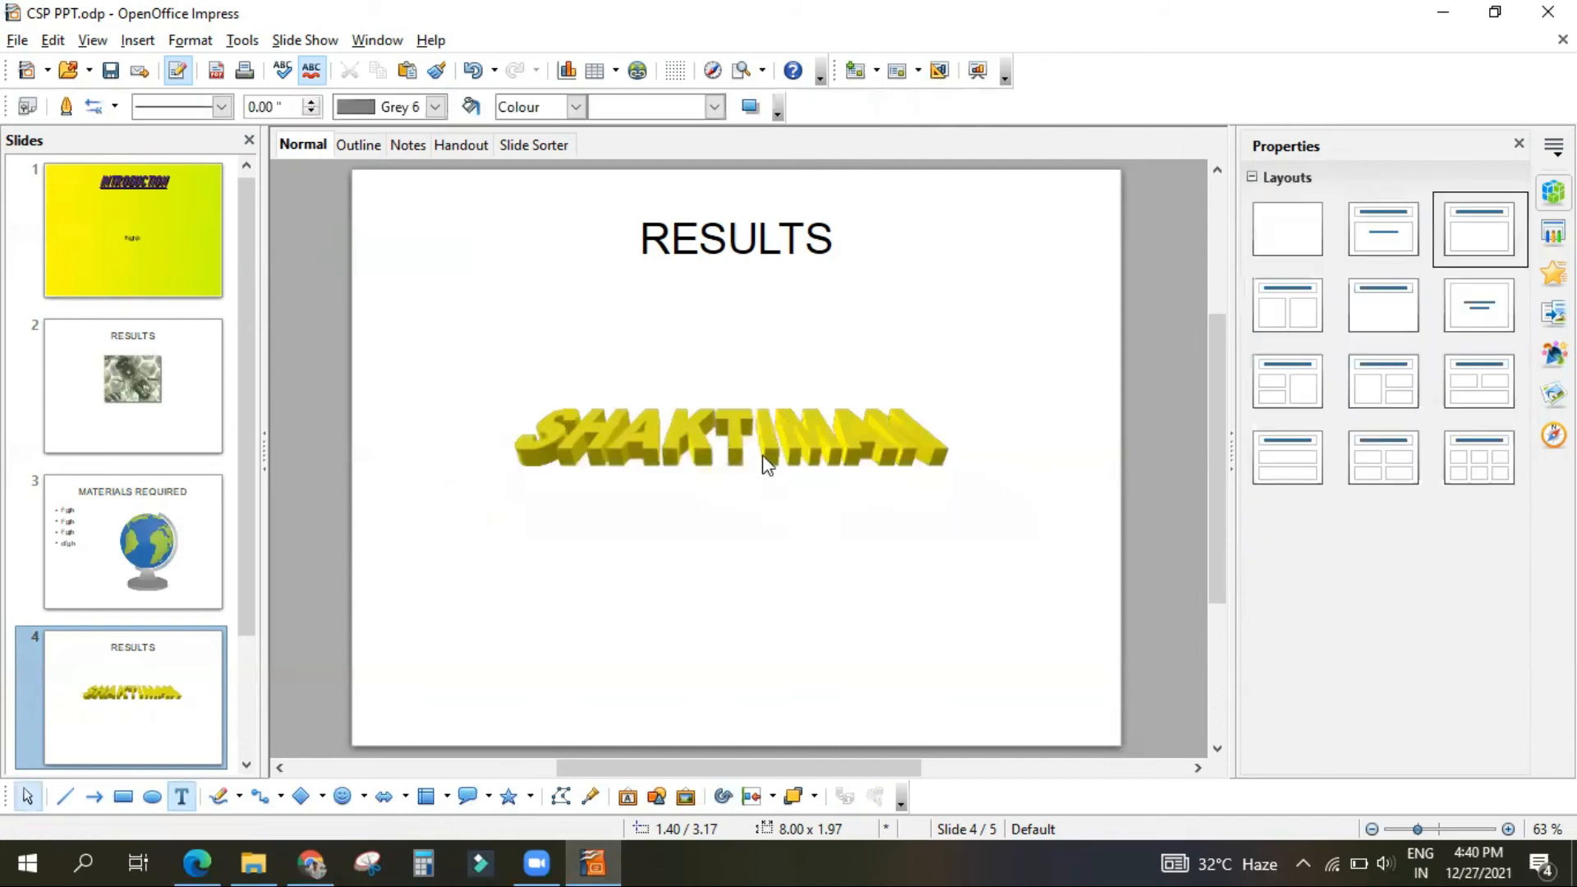
{"action": "left_click", "coordinate": [770, 431]}
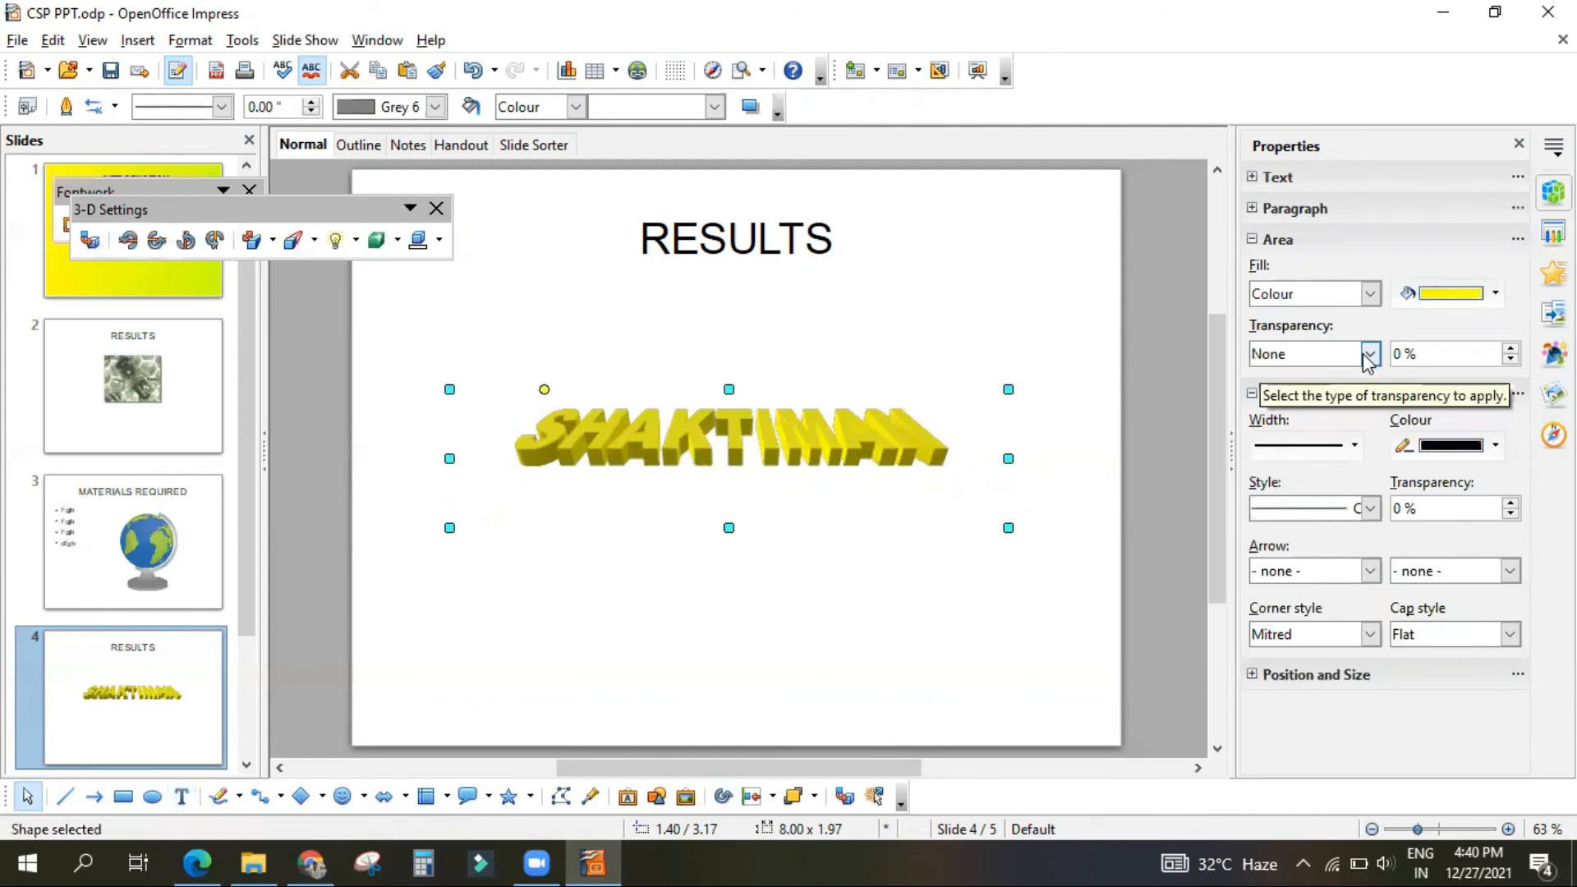
{"action": "left_click_drag", "start_coordinate": [727, 526], "coordinate": [719, 657]}
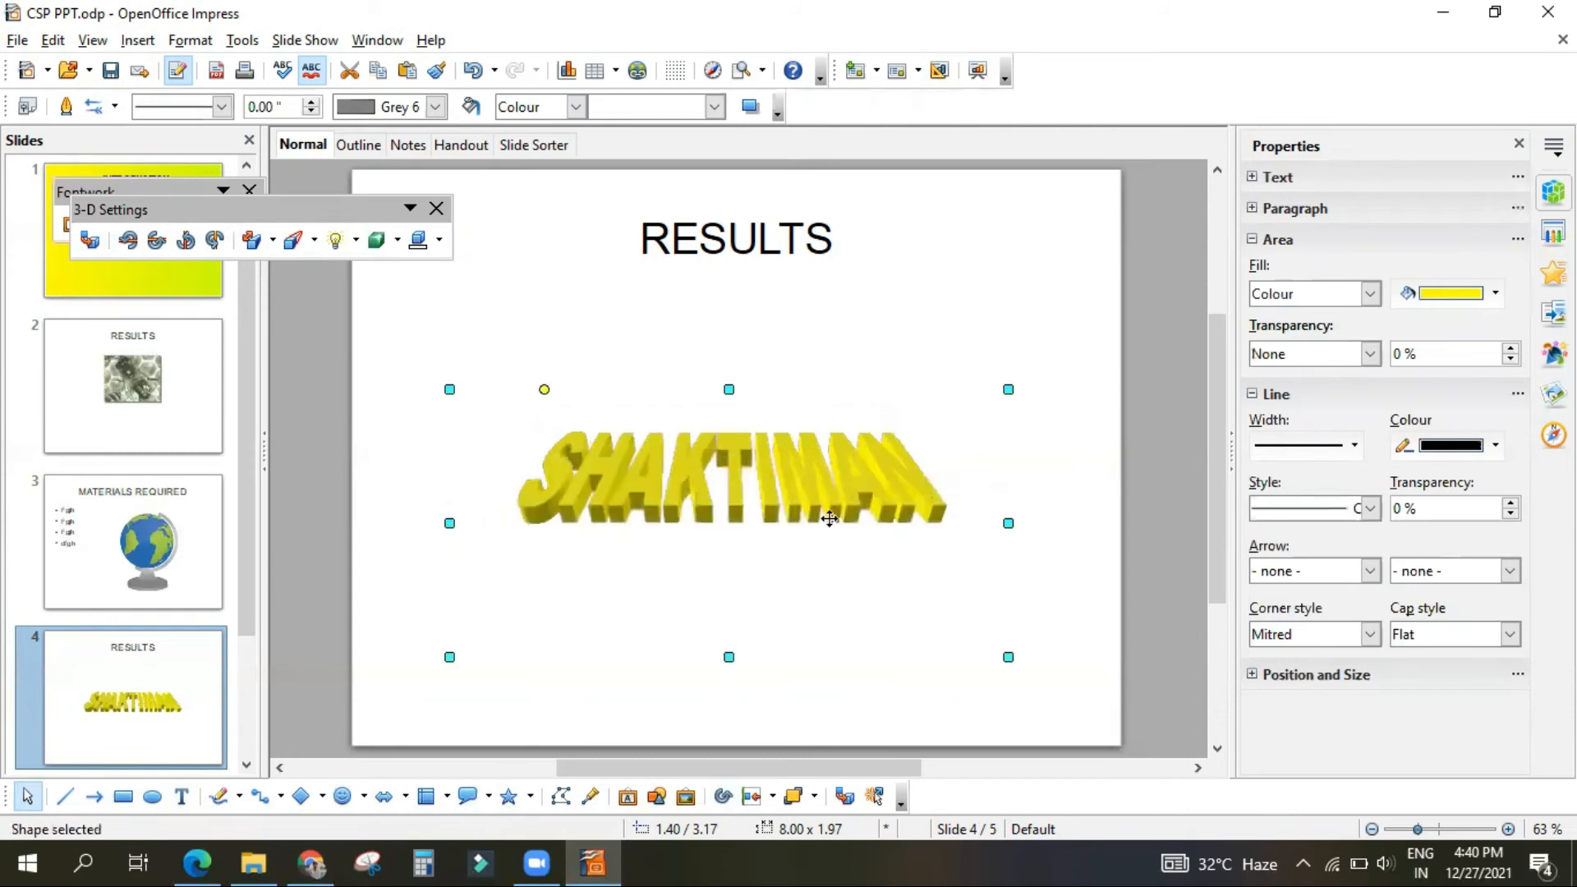
Step: Switch to the PDF in the browser to read the steps for inserting shapes, and return to Impress on the last RESULTS slide
{"action": "left_click", "coordinate": [198, 860]}
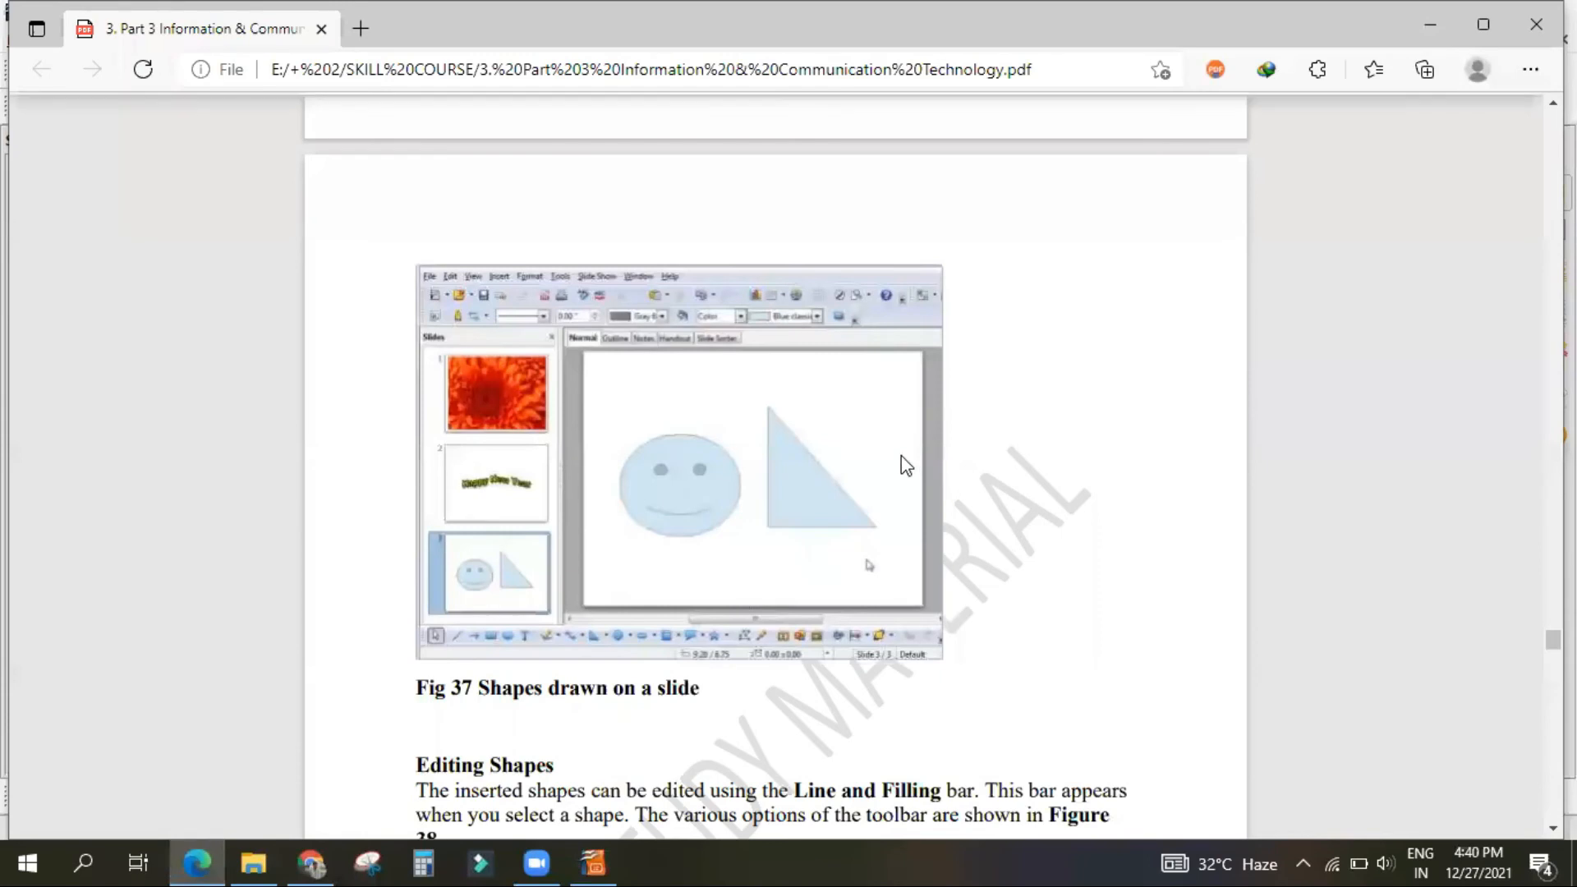
{"action": "scroll", "coordinate": [901, 461], "scroll_direction": "up", "scroll_amount": 10}
{"action": "scroll", "coordinate": [887, 460], "scroll_direction": "down", "scroll_amount": 8}
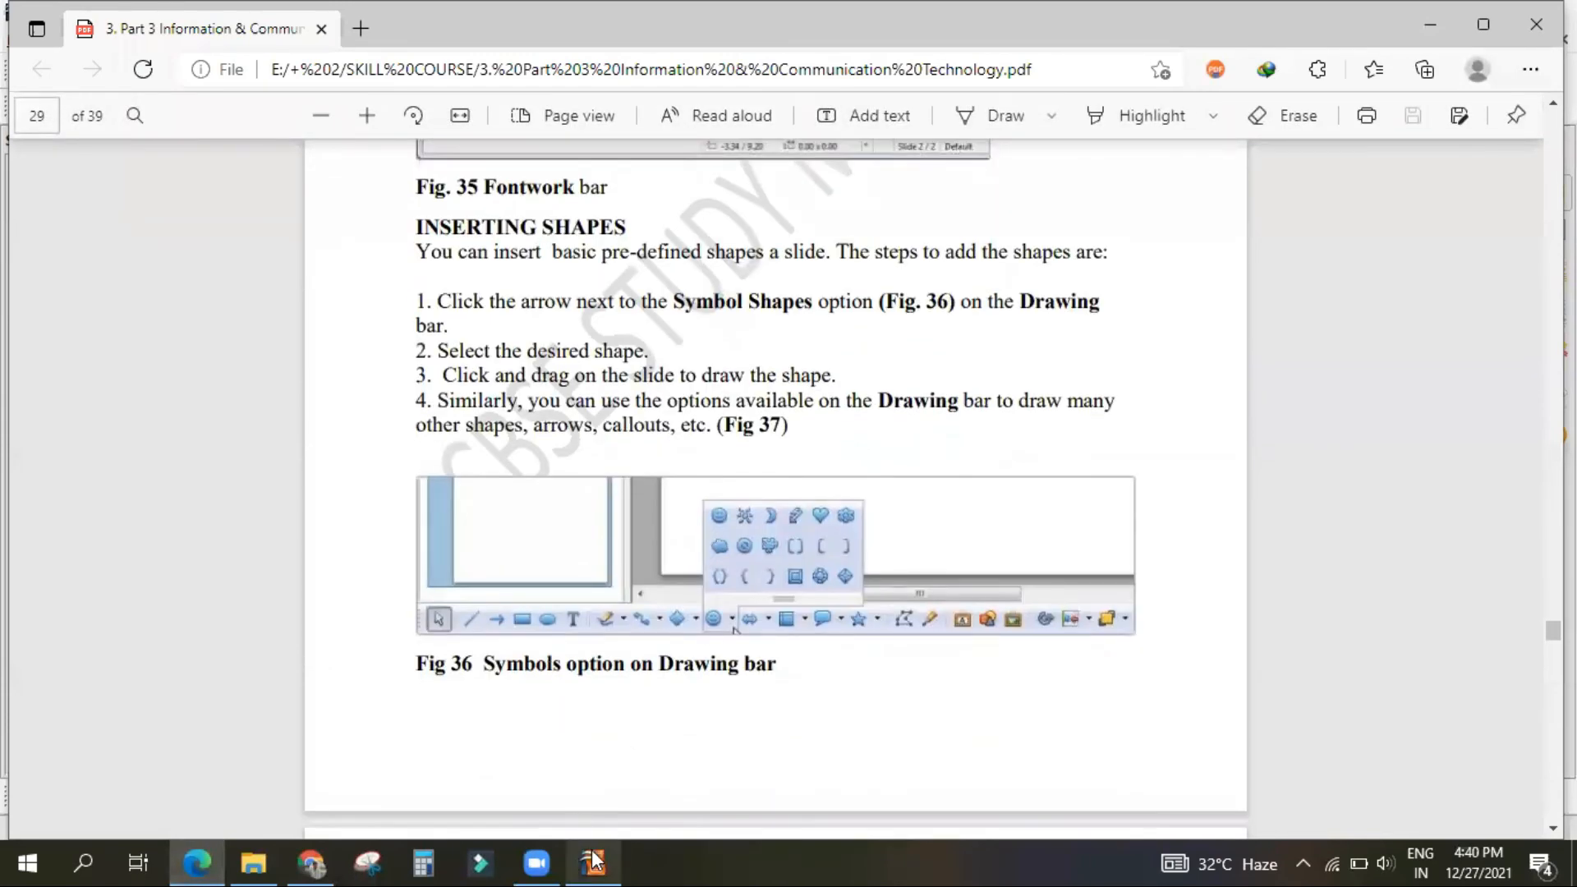
{"action": "left_click", "coordinate": [593, 863]}
{"action": "key", "text": "Return"}
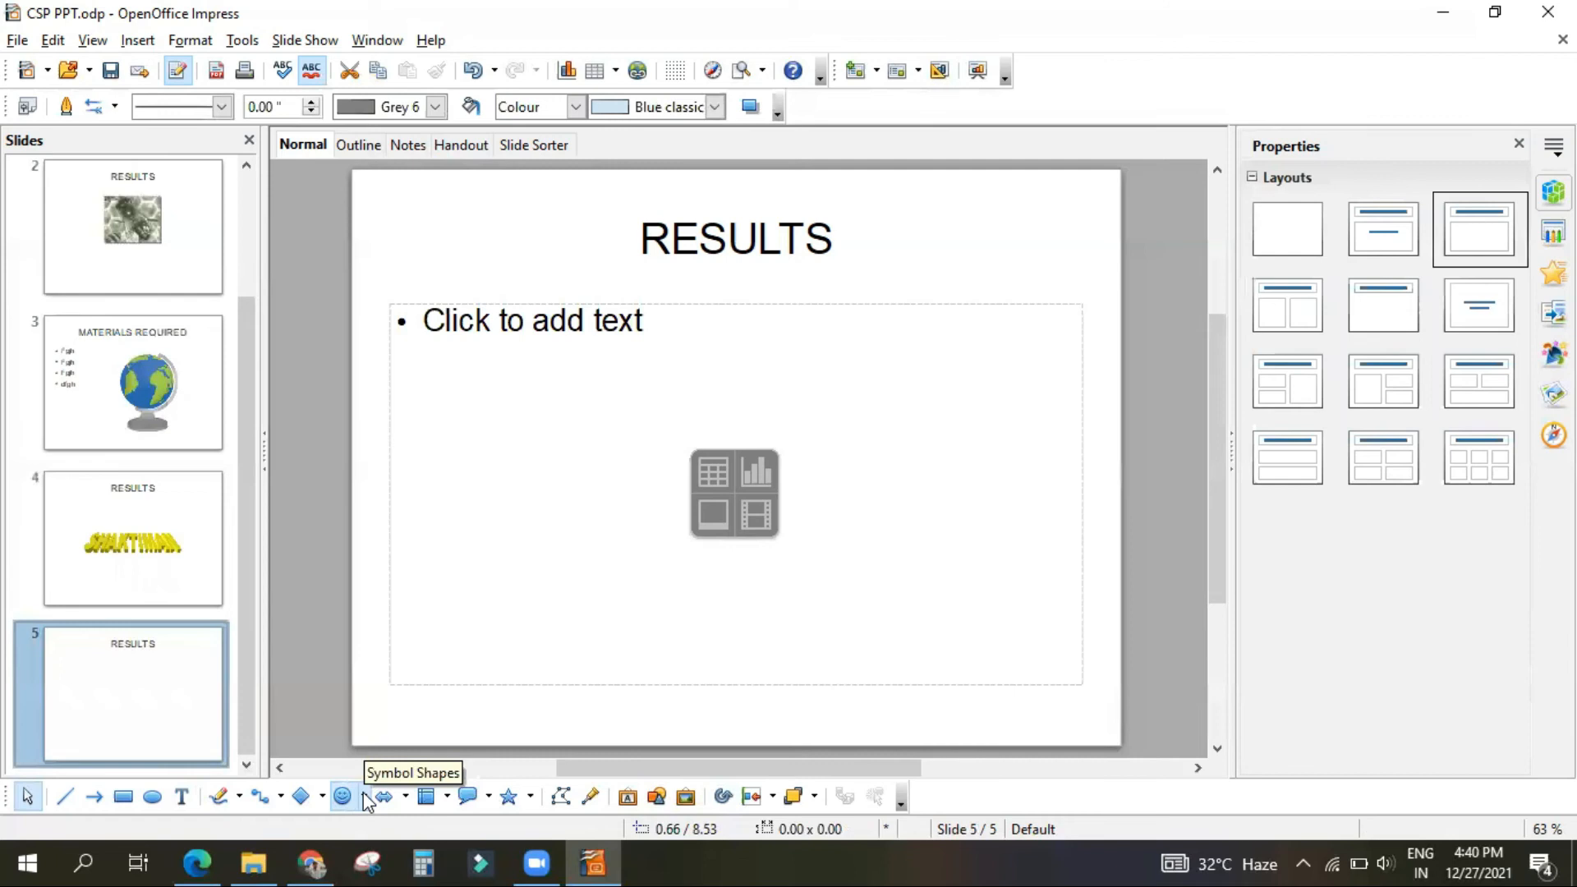
Step: Draw a Smiley Face symbol shape in the left half of the last RESULTS slide and delete the slide's empty text placeholder
{"action": "left_click", "coordinate": [364, 796]}
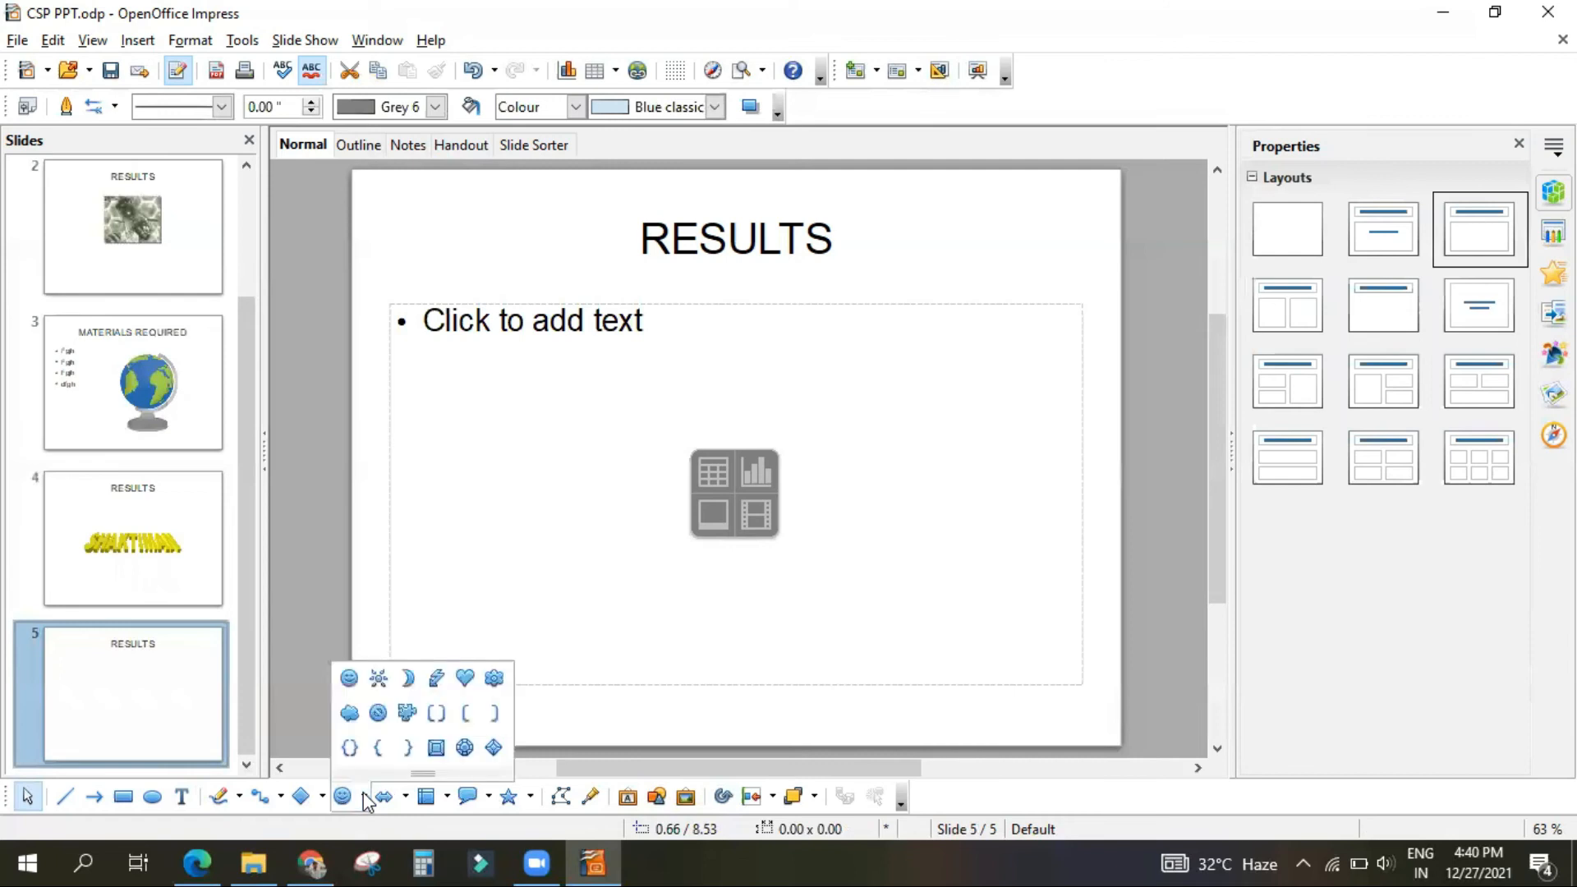
{"action": "left_click", "coordinate": [352, 682]}
{"action": "left_click_drag", "start_coordinate": [463, 406], "coordinate": [645, 538]}
{"action": "left_click", "coordinate": [690, 304]}
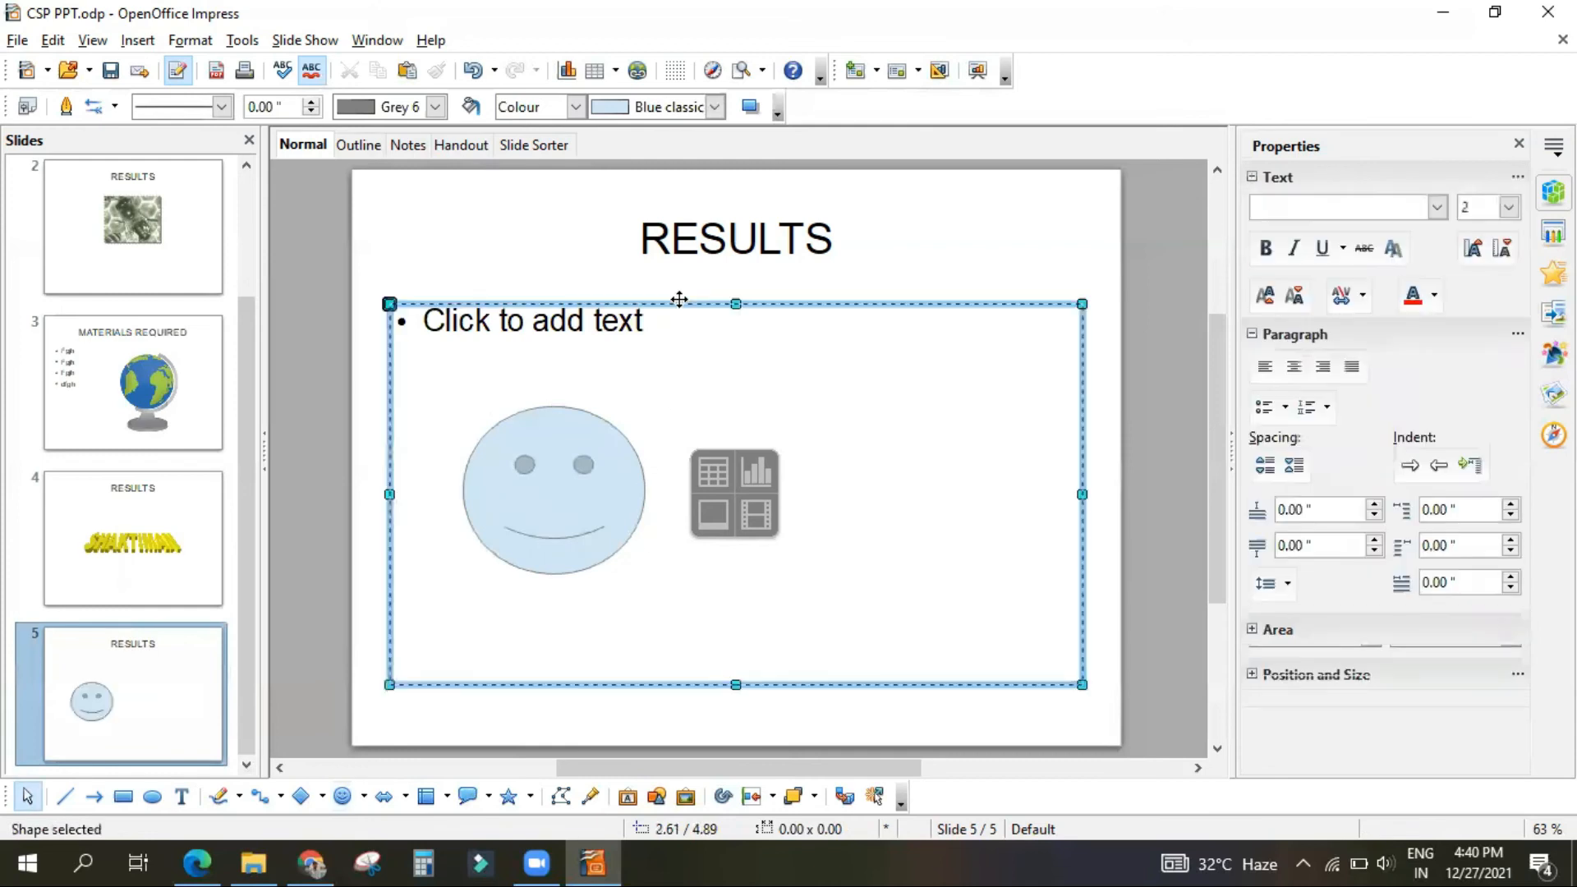
{"action": "key", "text": "Delete"}
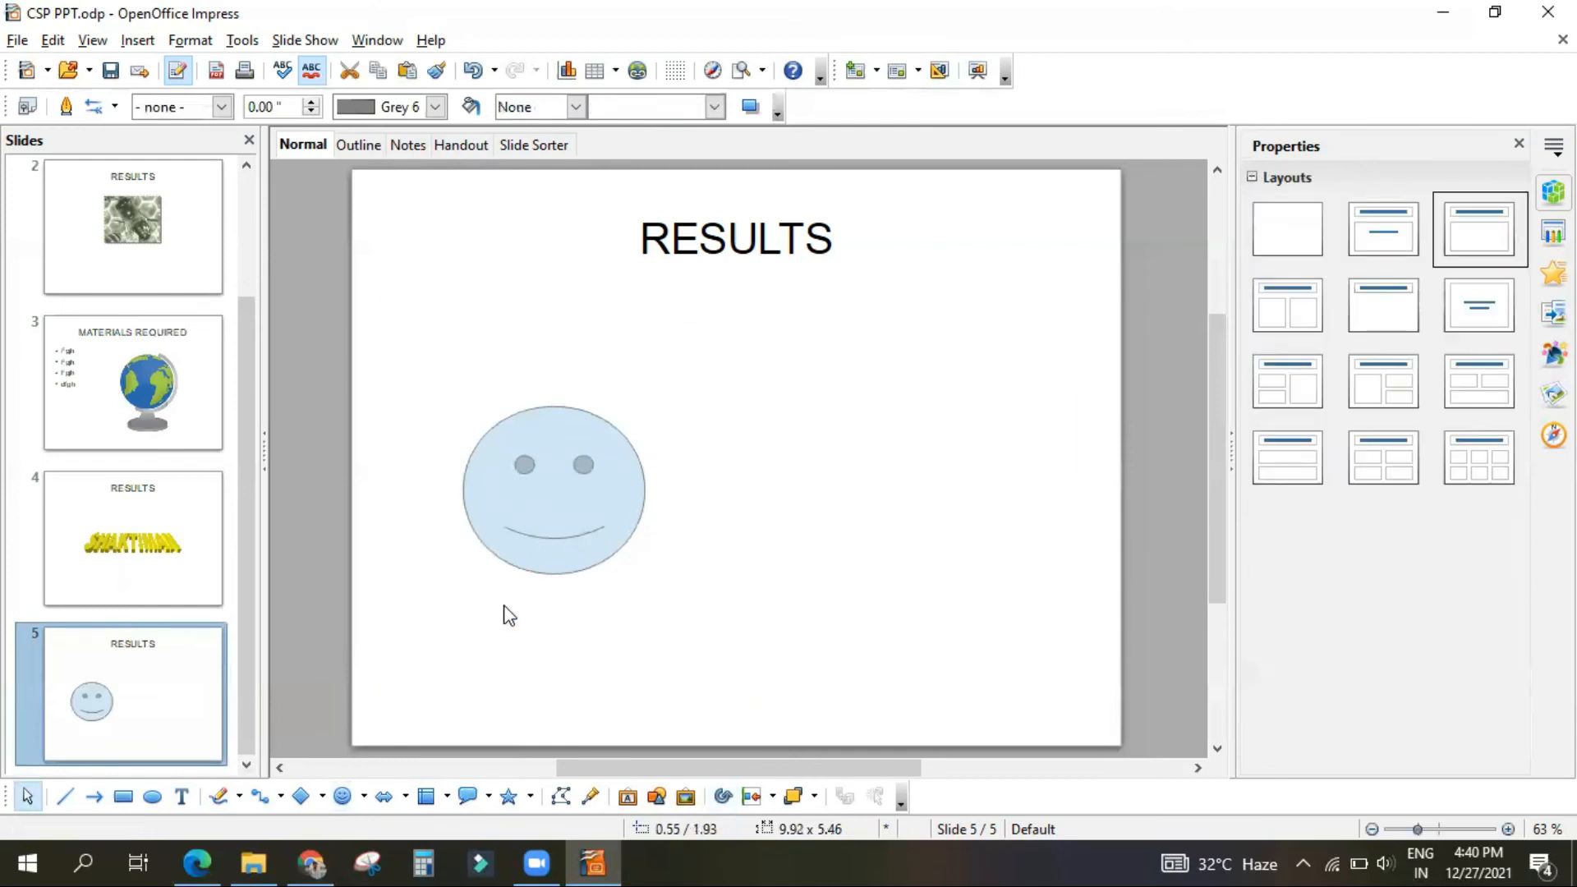
Step: Draw a crescent moon symbol shape about 2.10 by 3.00 inches to the right of the smiley face
{"action": "left_click", "coordinate": [344, 796]}
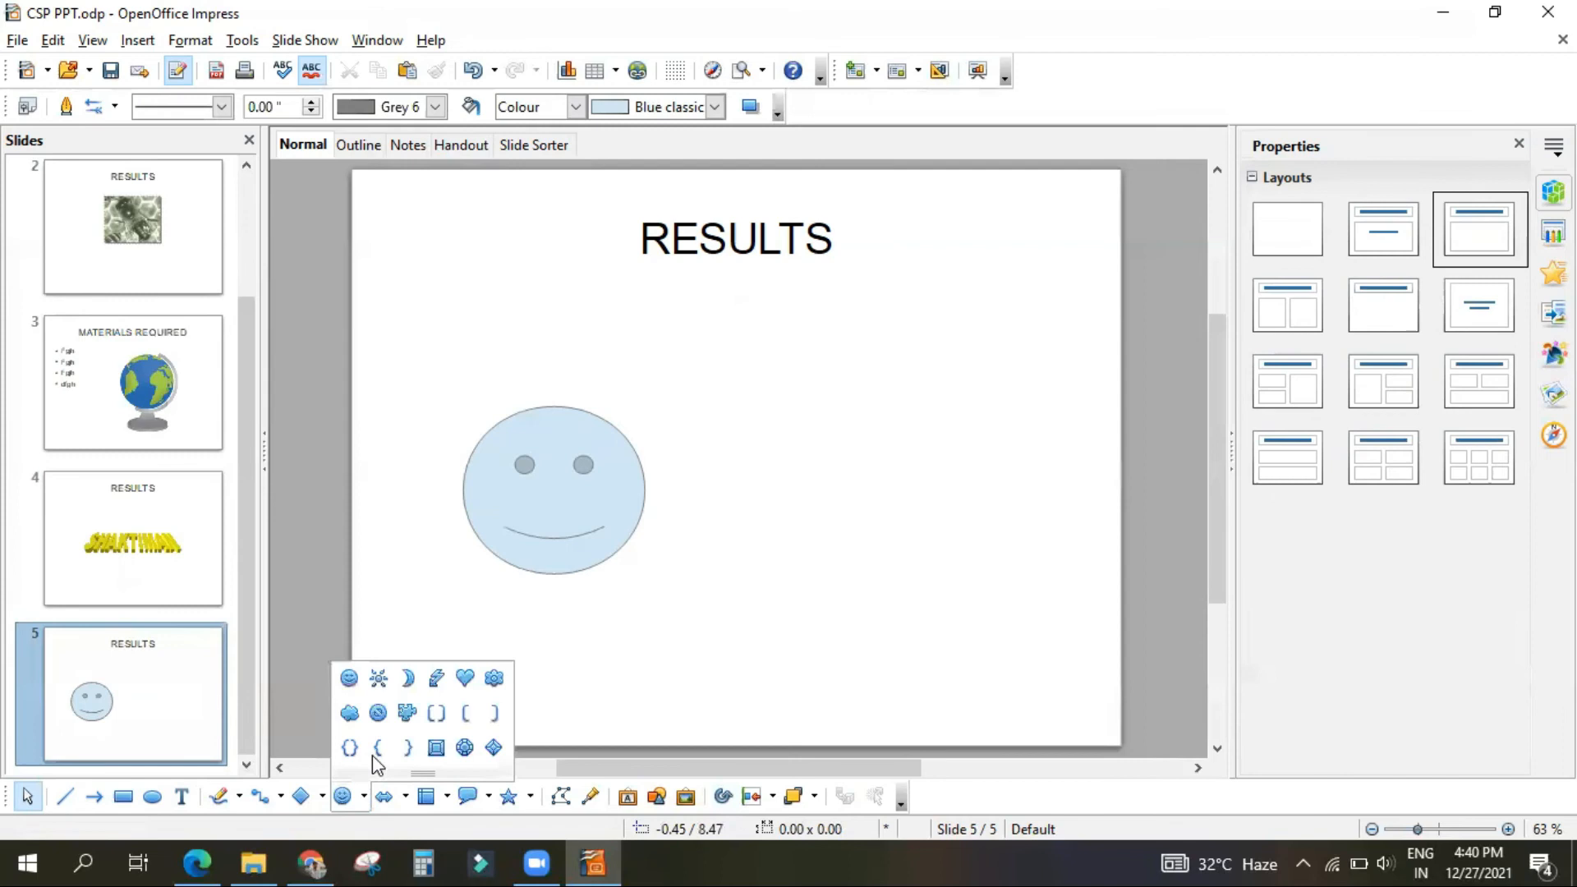
{"action": "left_click", "coordinate": [410, 678]}
{"action": "mouse_move", "coordinate": [791, 364]}
{"action": "left_mouse_down"}
{"action": "mouse_move", "coordinate": [880, 567]}
{"action": "mouse_move", "coordinate": [939, 574]}
{"action": "left_mouse_up"}
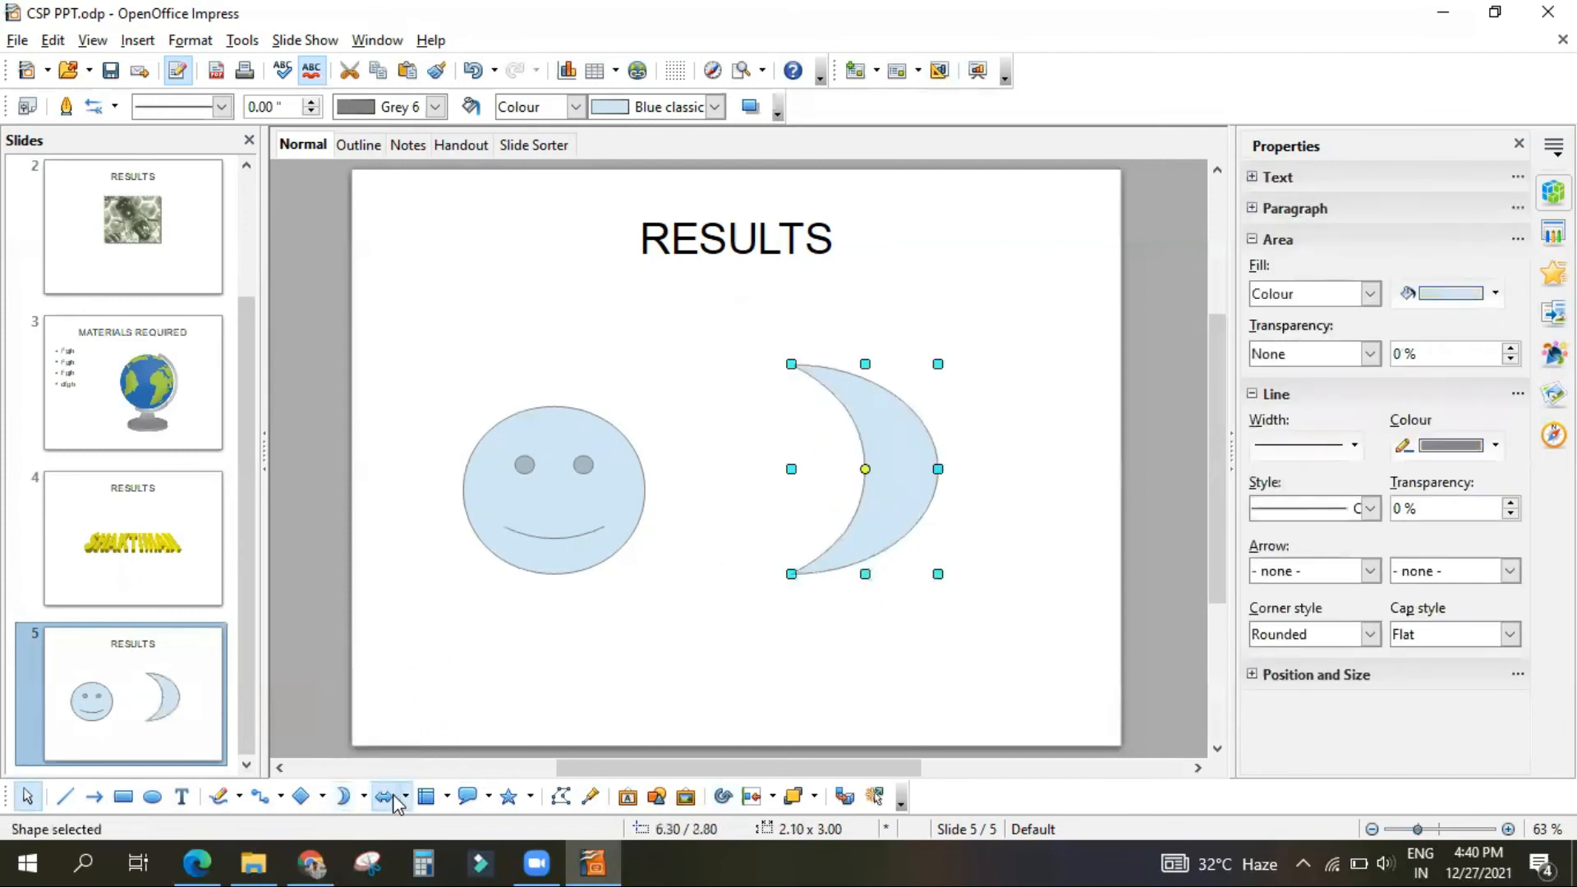
Step: Draw a bent block arrow pointing right, about 1.60 by 1.50 inches, below and between the smiley face and the moon
{"action": "left_click", "coordinate": [404, 797]}
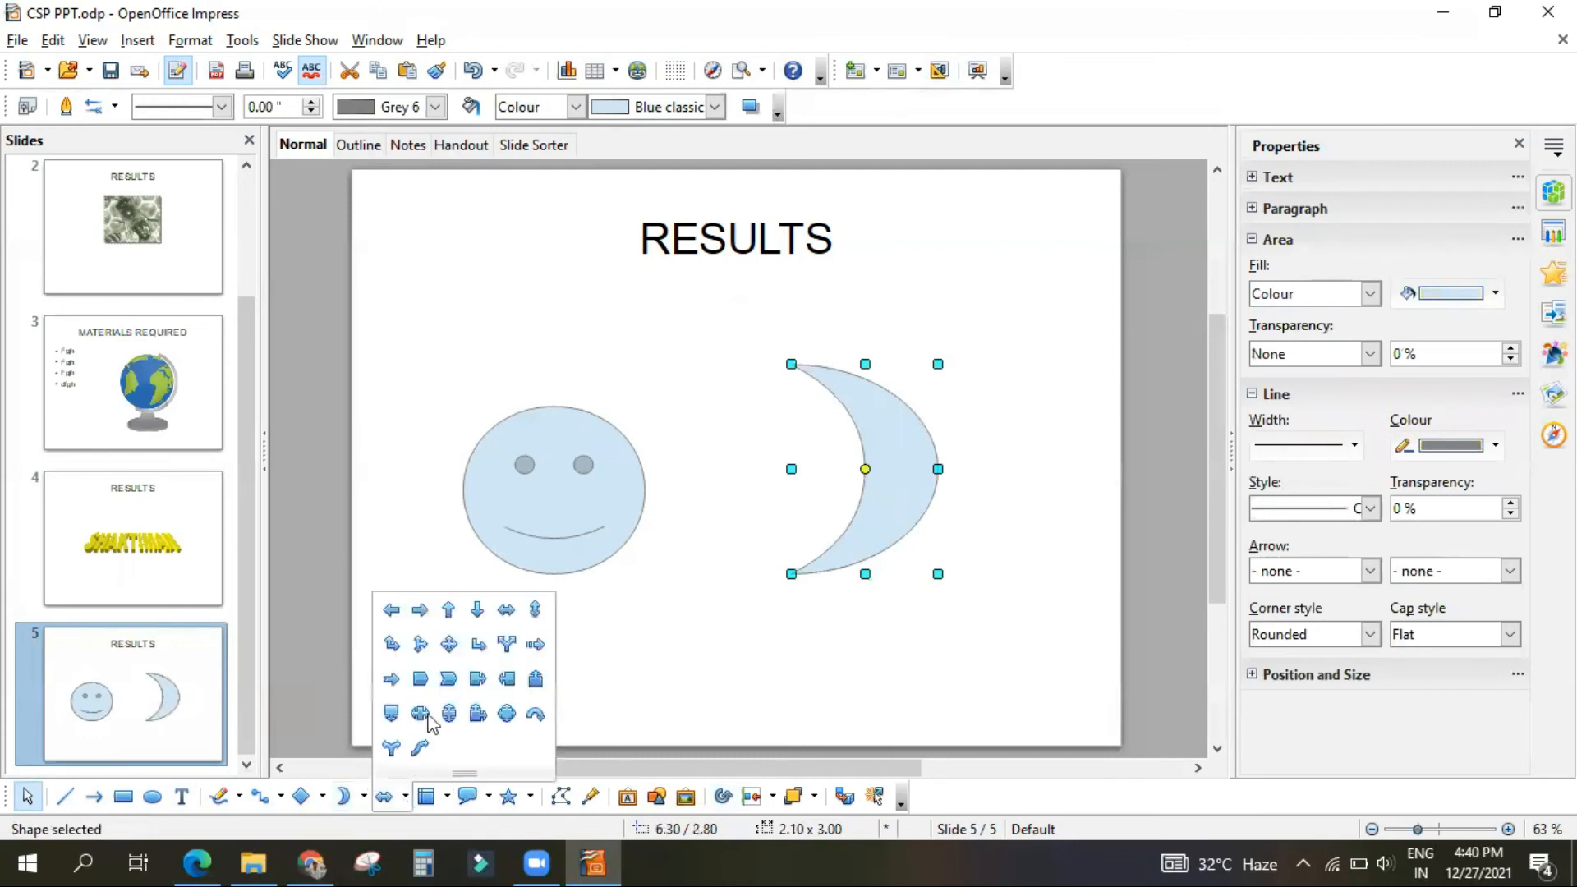
{"action": "left_click", "coordinate": [479, 644]}
{"action": "mouse_move", "coordinate": [616, 591]}
{"action": "left_mouse_down"}
{"action": "mouse_move", "coordinate": [683, 690]}
{"action": "mouse_move", "coordinate": [728, 700]}
{"action": "left_mouse_up"}
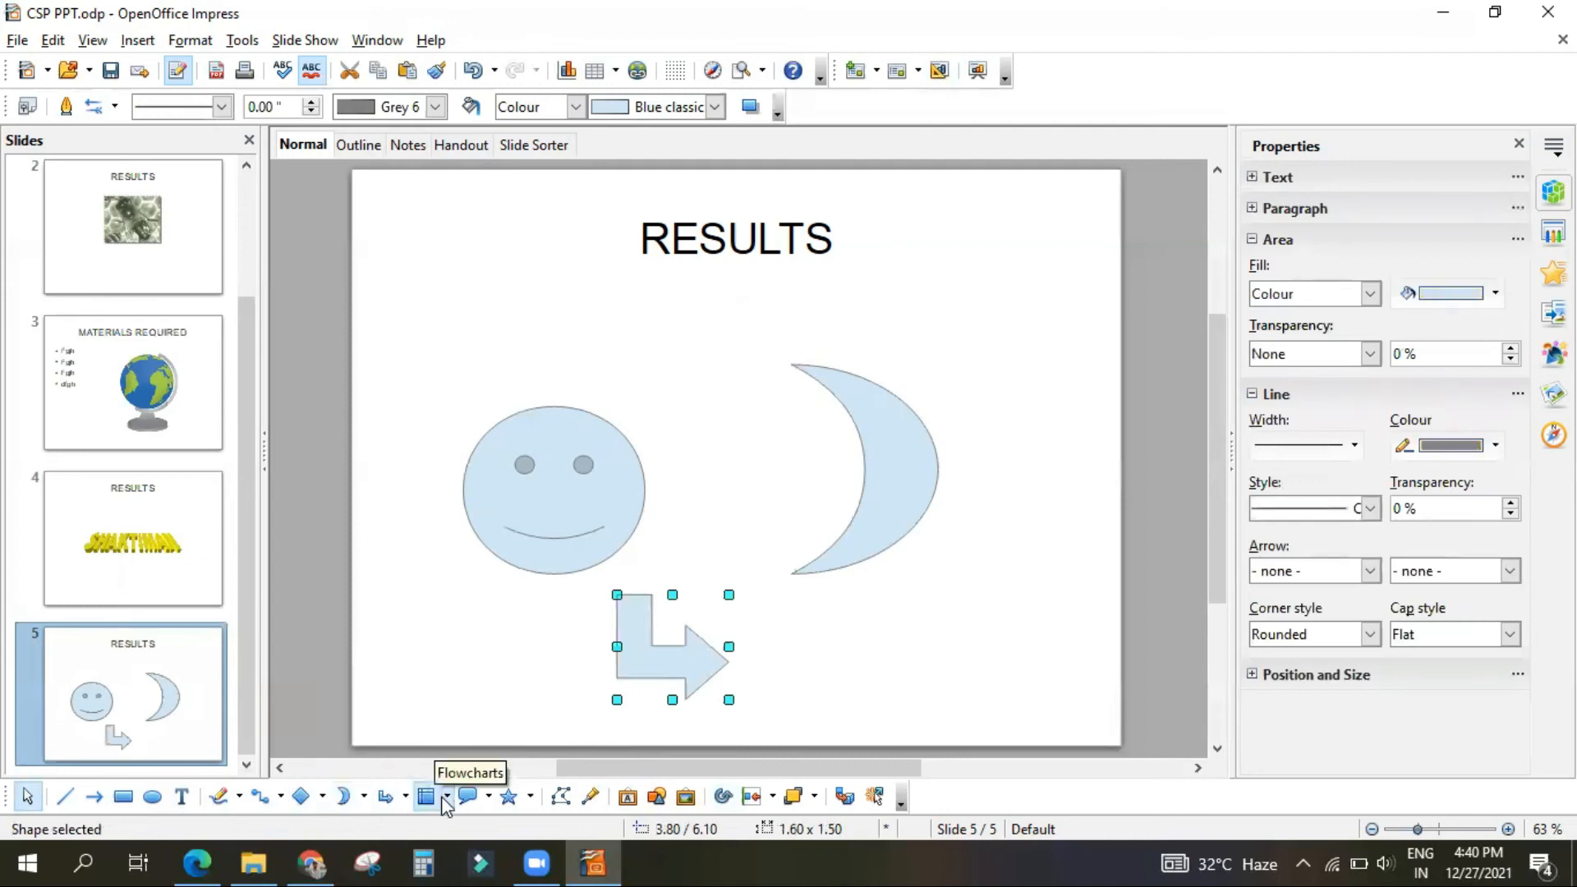
Step: Draw a diamond-shaped flowchart symbol about 2.10 by 1.60 inches below the moon, near the slide's lower edge
{"action": "left_click", "coordinate": [446, 797]}
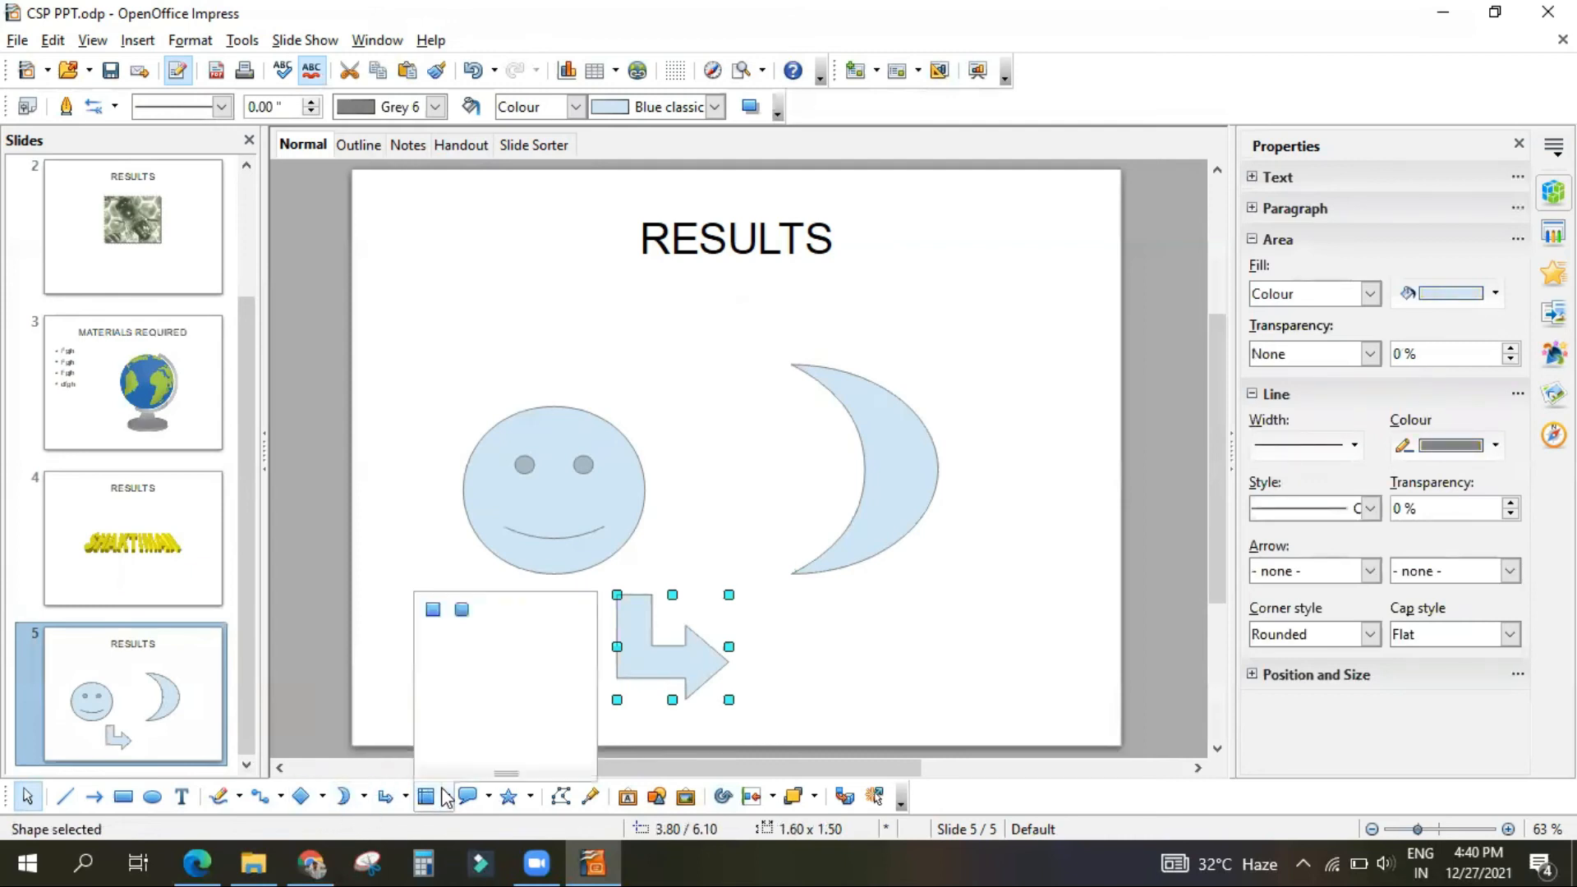
{"action": "left_click", "coordinate": [490, 609]}
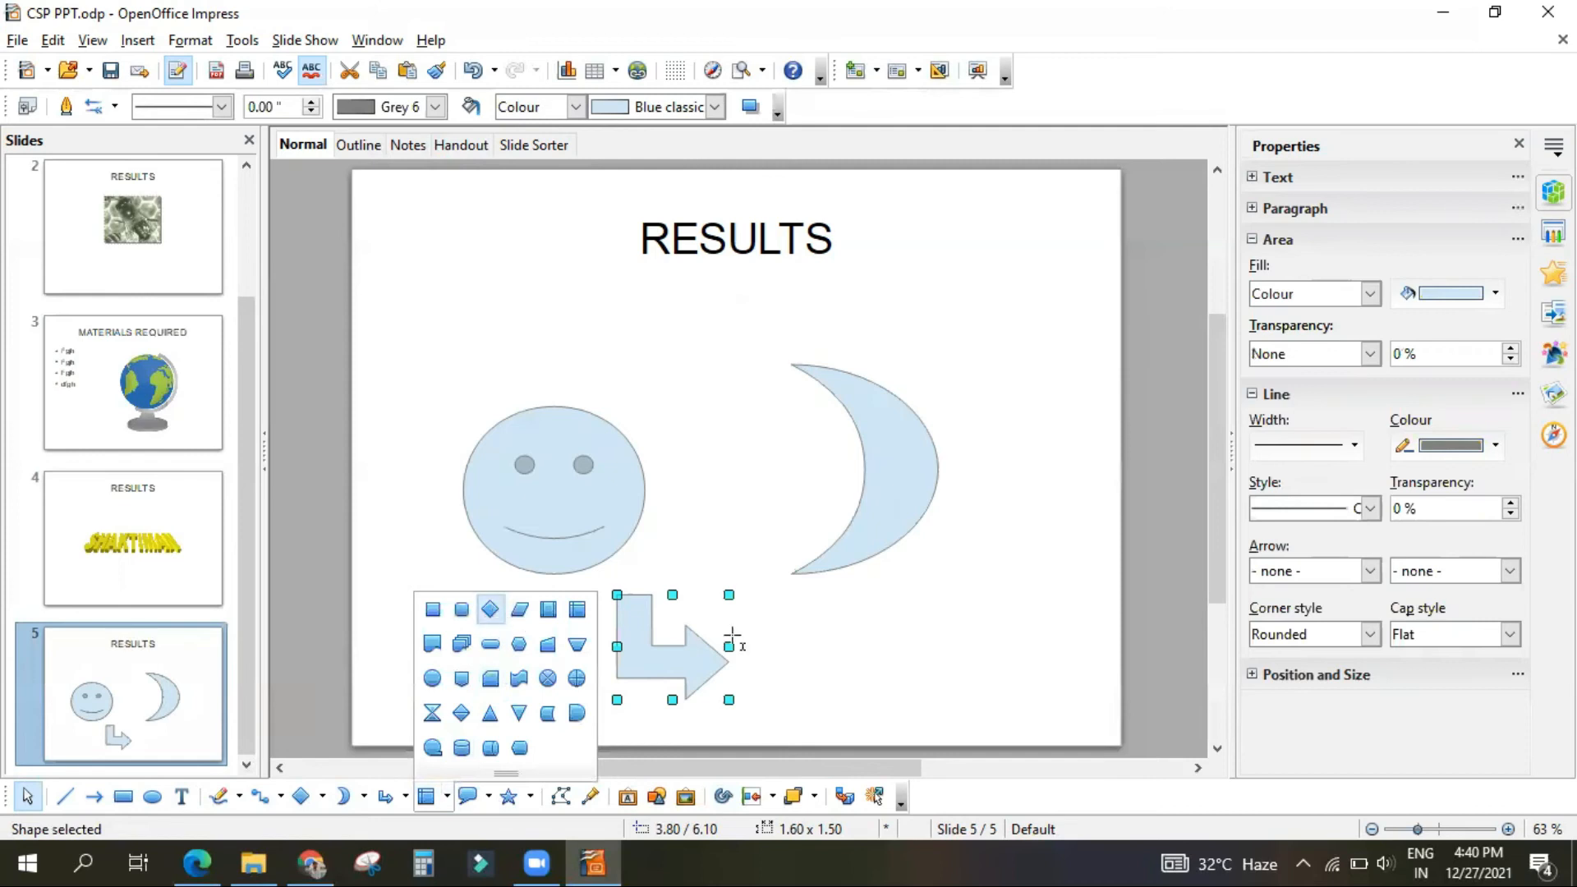
{"action": "left_click_drag", "start_coordinate": [833, 615], "coordinate": [979, 728]}
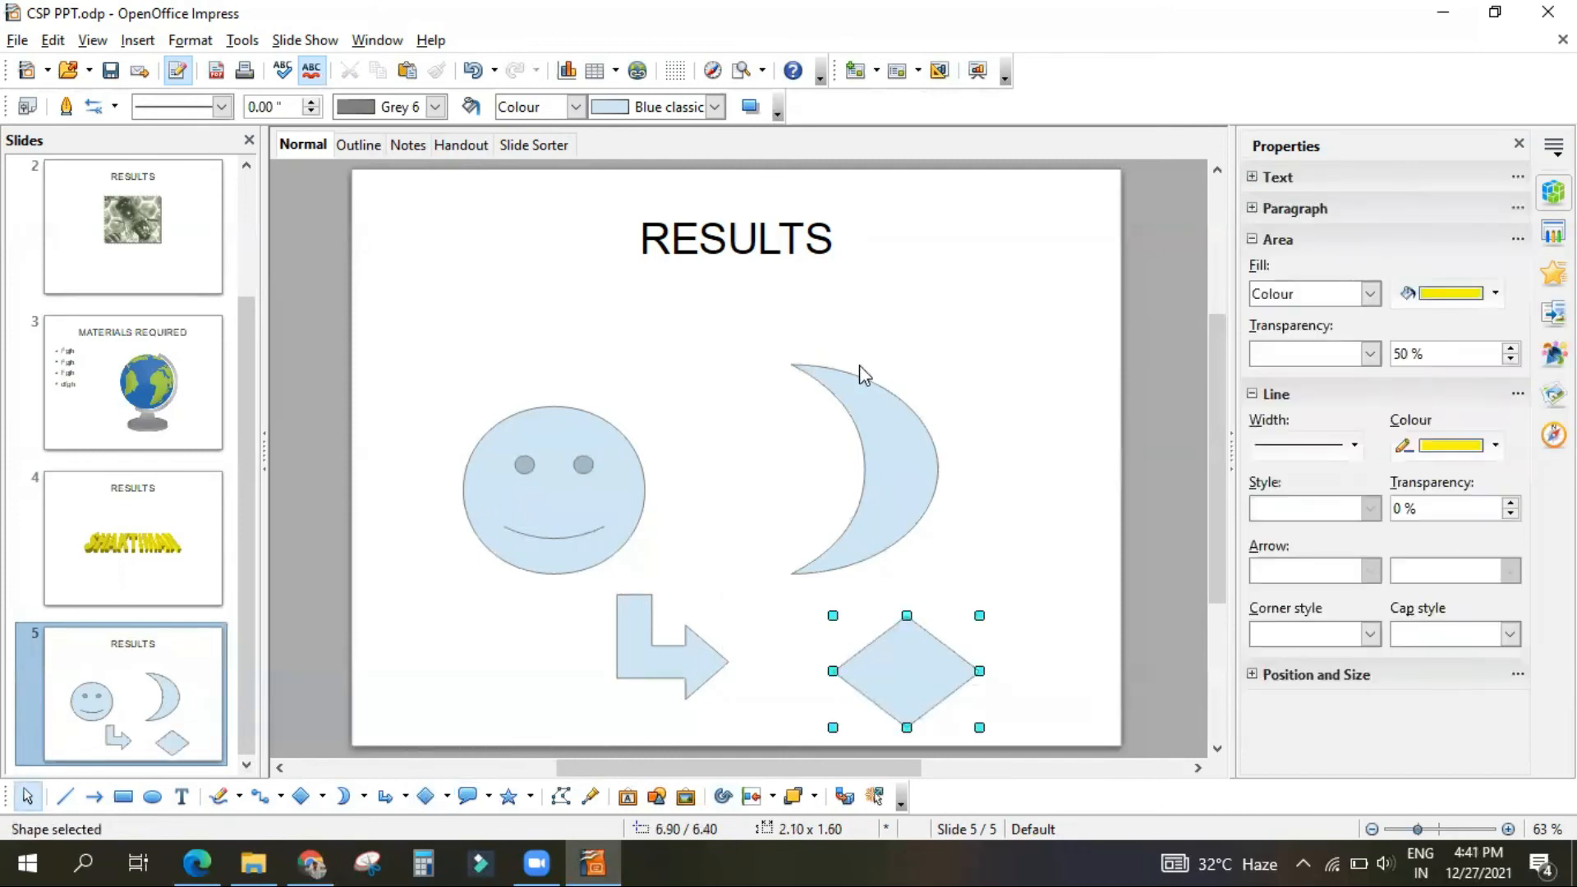
Step: Draw an eight-point star about 2.50 by 2.00 inches above the smiley face, left of the RESULTS title, and deselect it
{"action": "left_click", "coordinate": [530, 797]}
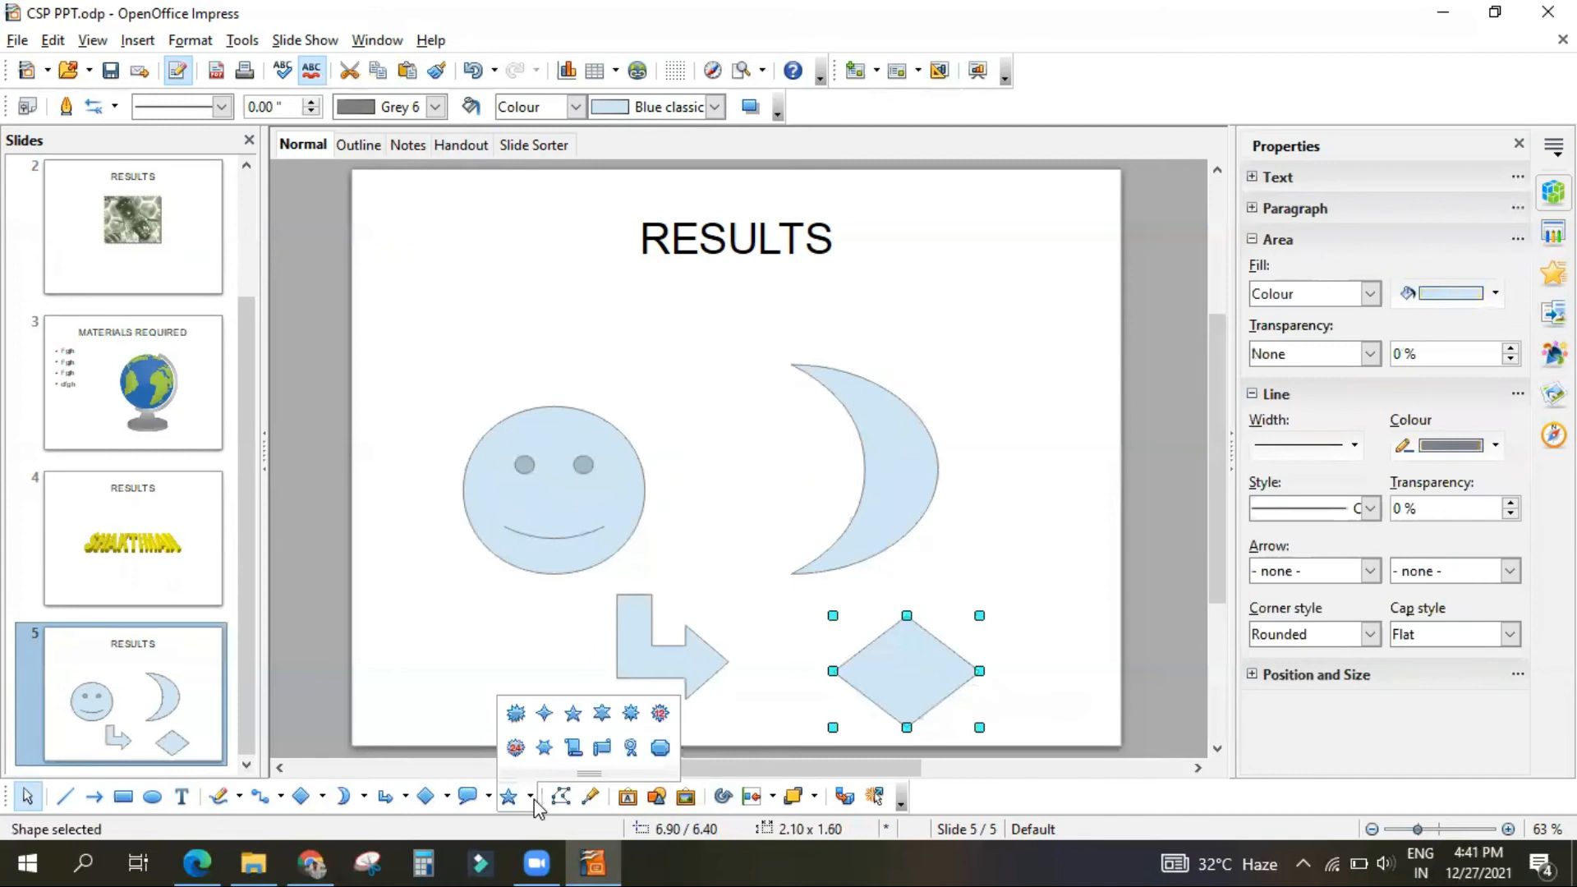
{"action": "left_click", "coordinate": [631, 713]}
{"action": "left_click_drag", "start_coordinate": [402, 239], "coordinate": [574, 376]}
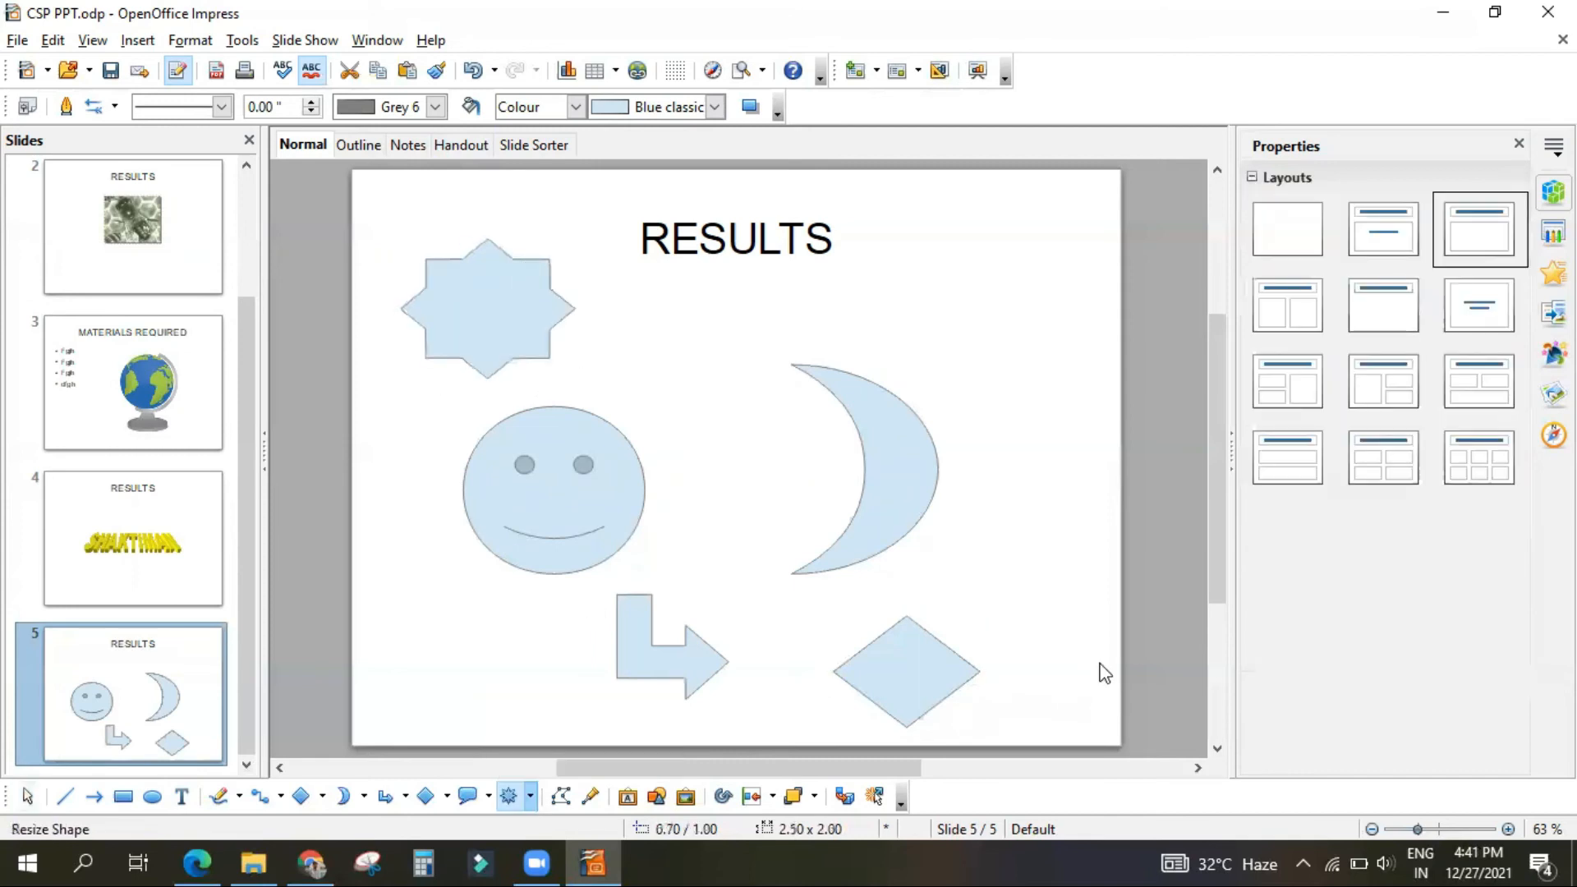
{"action": "left_click", "coordinate": [1105, 552]}
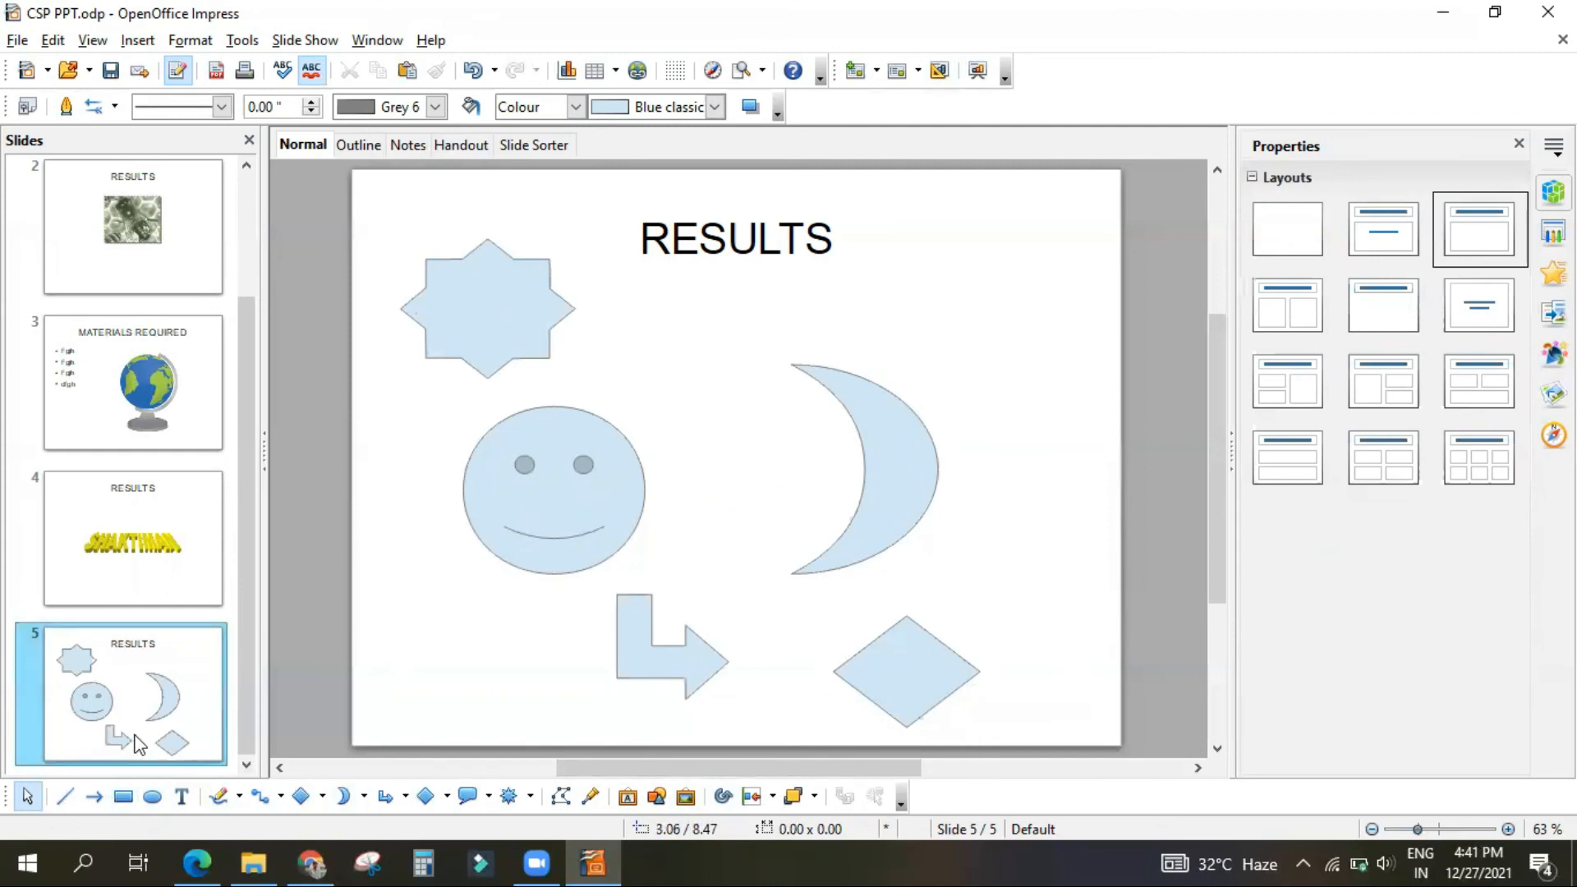
{"action": "mouse_move", "coordinate": [137, 743]}
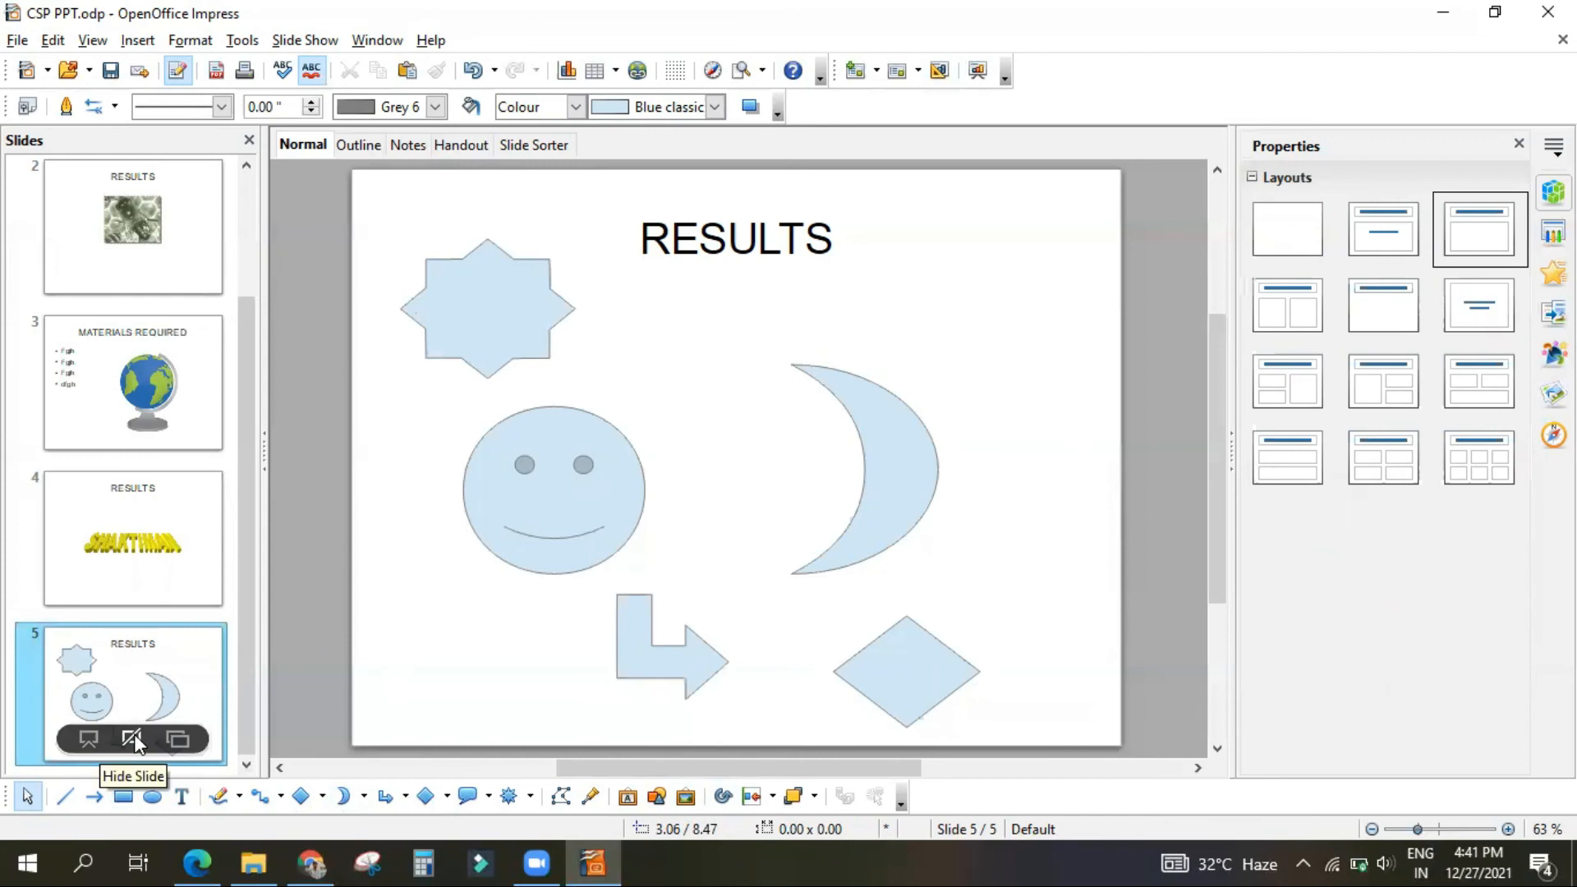